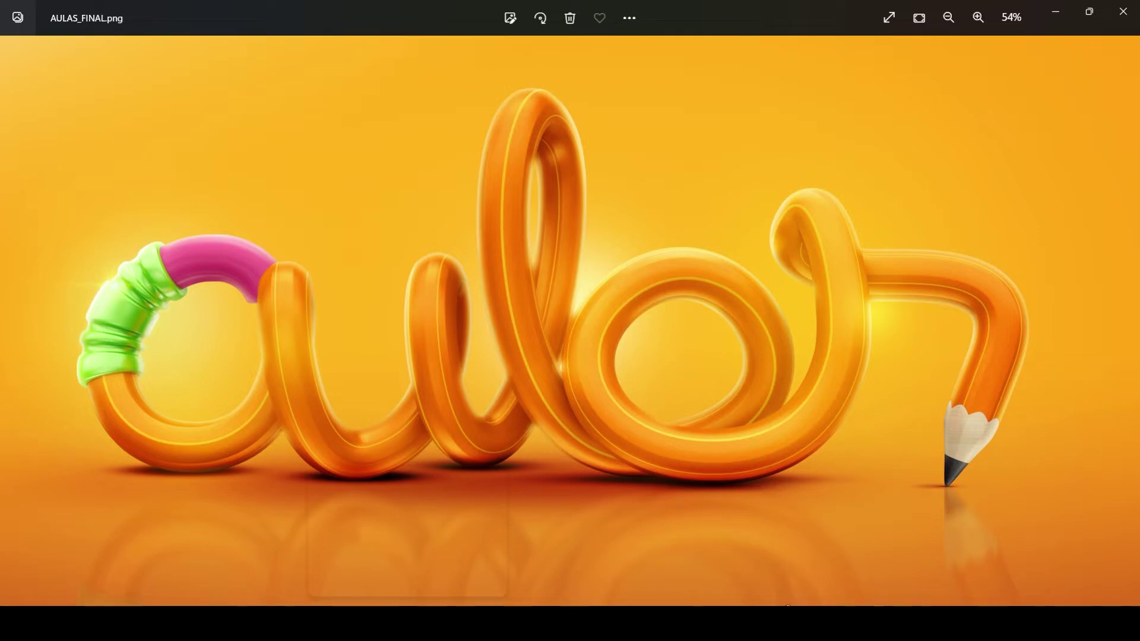
Step: Compare the finished renders AULAS_FINAL.png and Soda_FINAL.png in the photo viewer
mouse_move(782, 624)
click(864, 564)
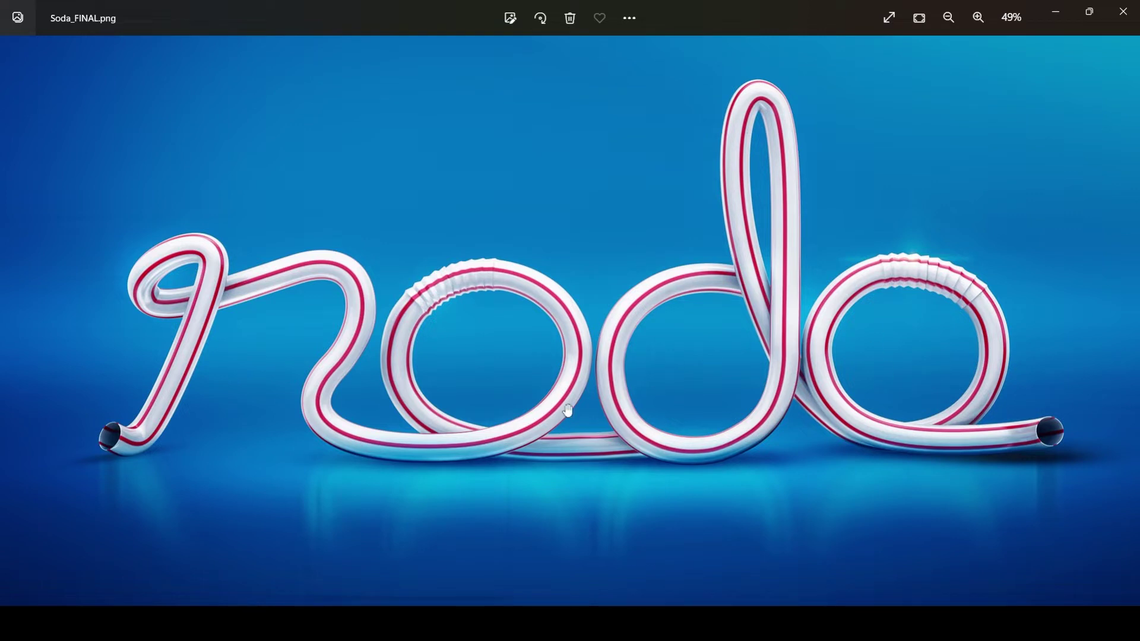
mouse_move(554, 364)
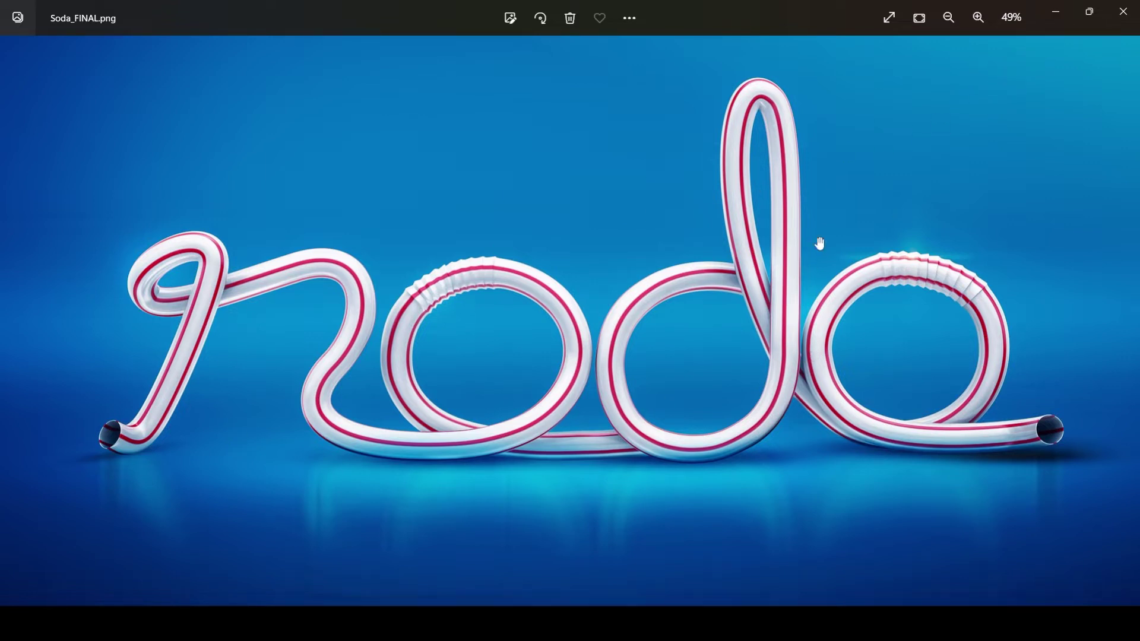
click(728, 556)
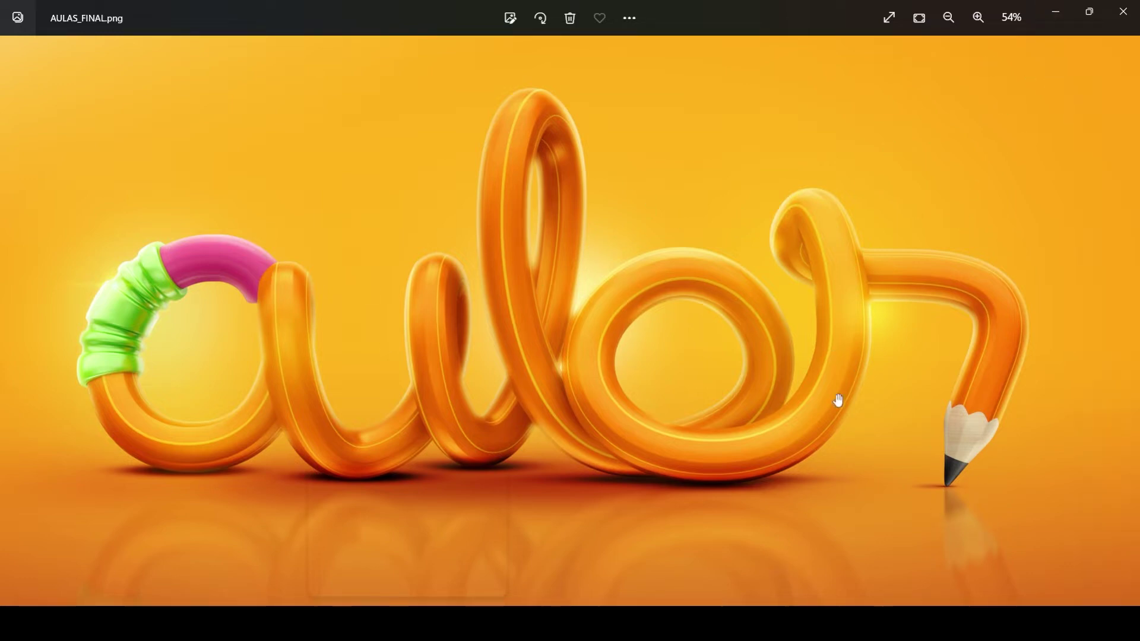
mouse_move(840, 624)
mouse_move(288, 419)
mouse_move(783, 624)
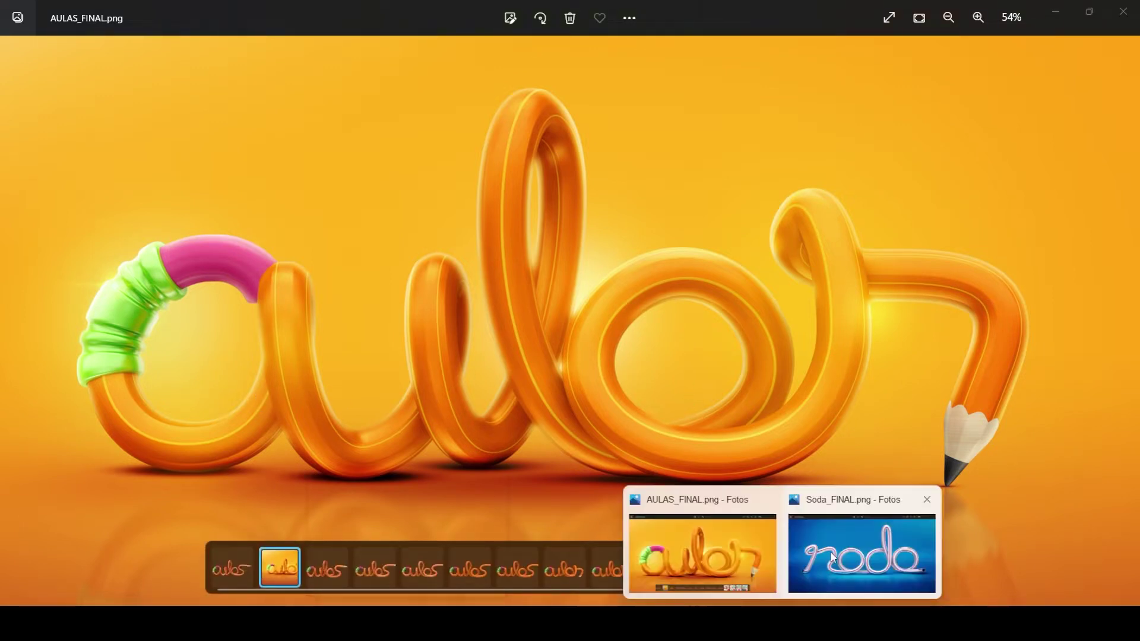
click(839, 545)
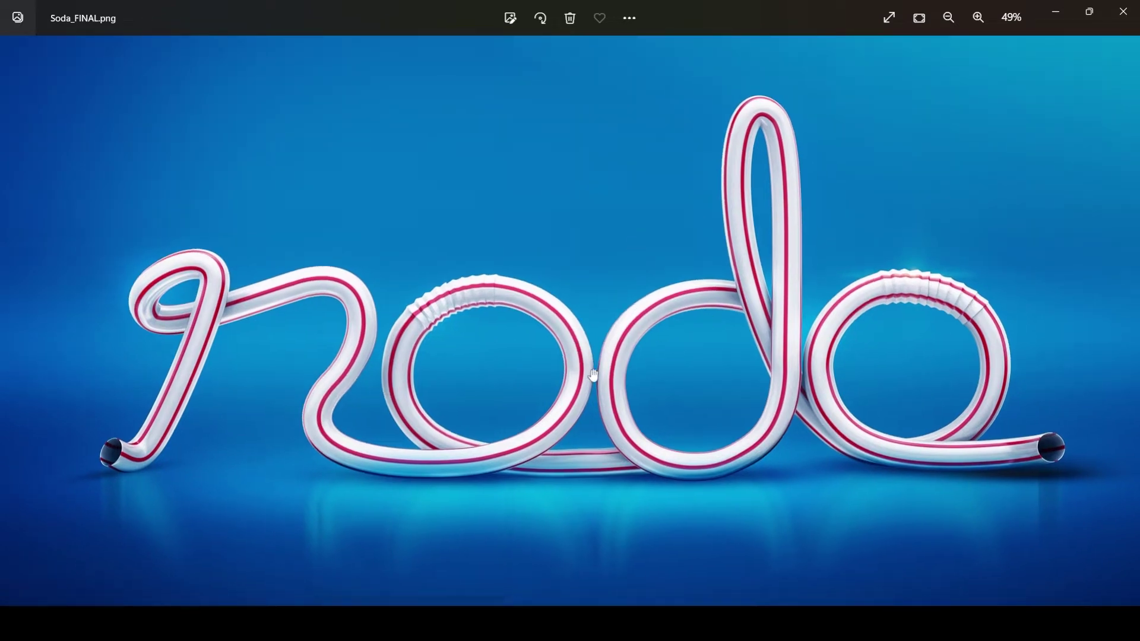
drag(594, 376, 527, 359)
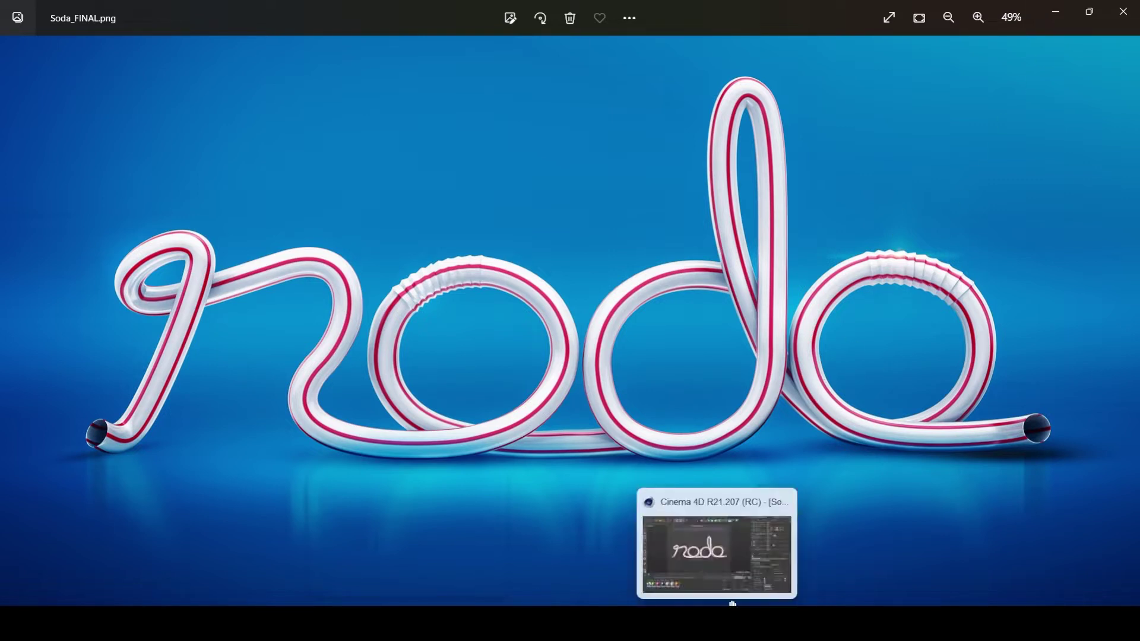
Step: Switch to Cinema 4D and review the properties of the cylinders and CAMERA LIPES SPLINE cameras in the Soda_final.c4d scene
click(733, 603)
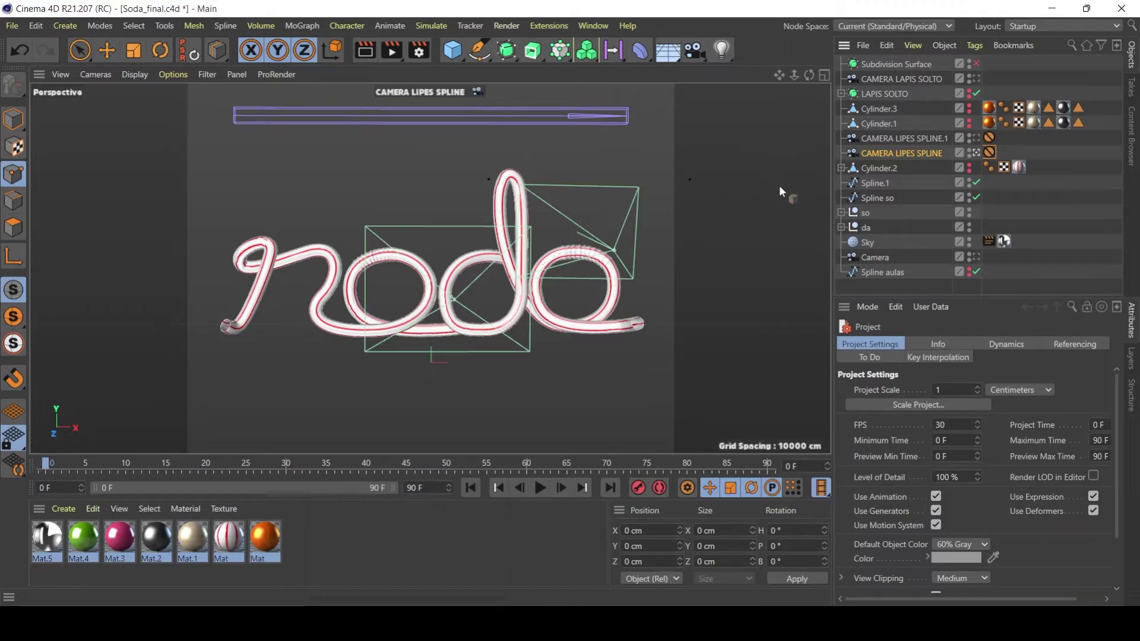
click(901, 154)
click(878, 123)
click(905, 139)
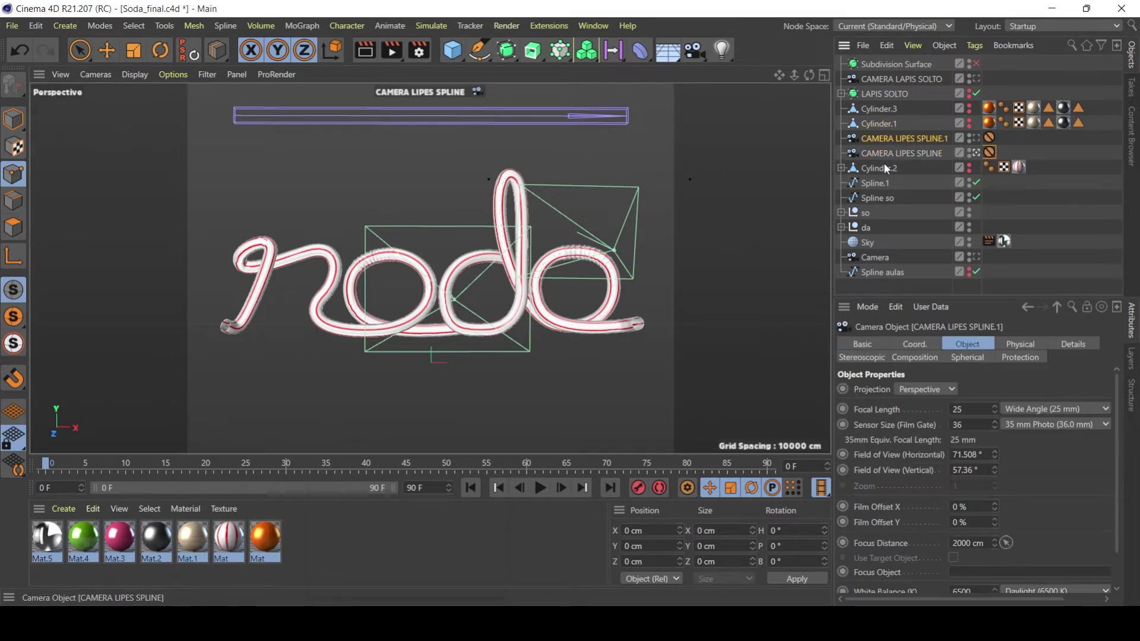
click(879, 170)
click(879, 109)
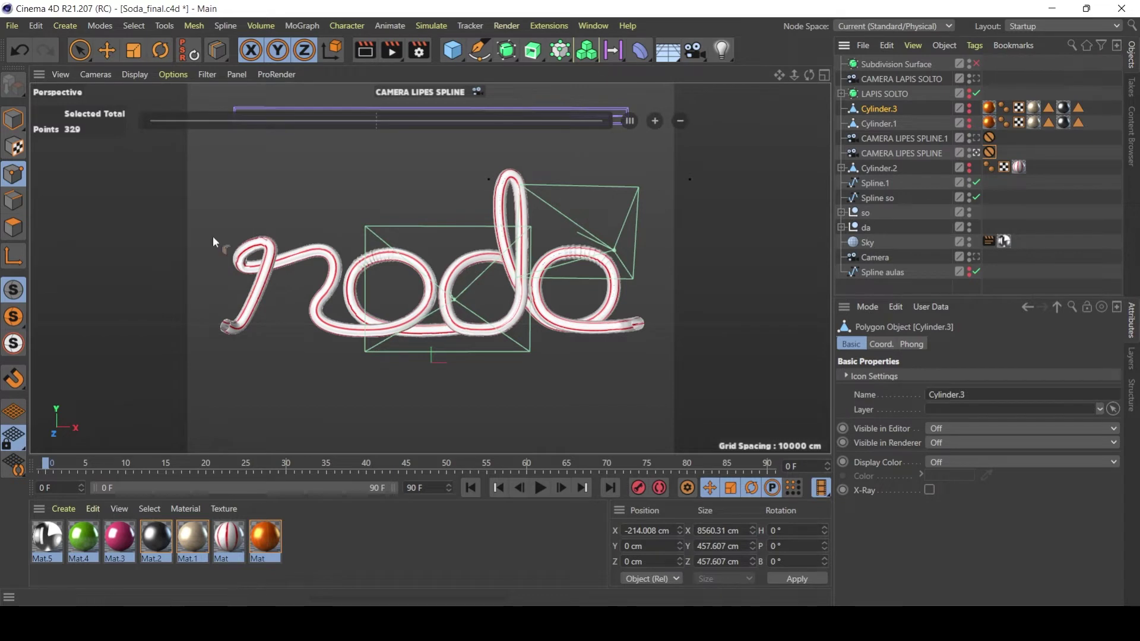
click(897, 154)
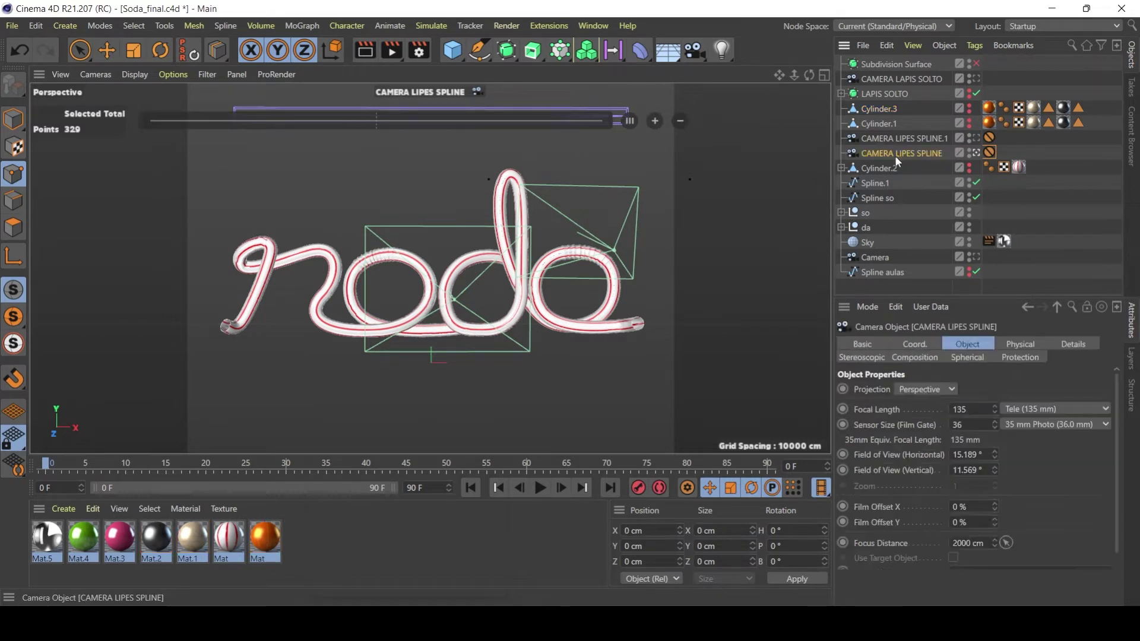
Step: Switch to the AULAS_LAPIS_FINAL.c4d project and expand the Subdivision Surface.3 hierarchy under LAPIS SPLINE
click(592, 26)
click(627, 453)
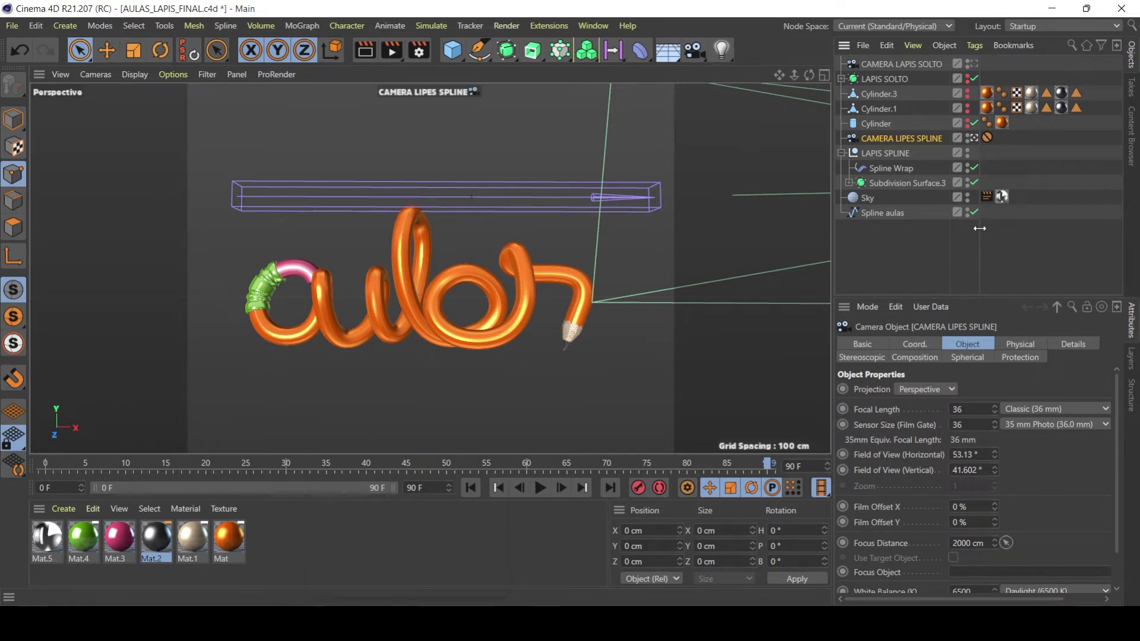
click(891, 184)
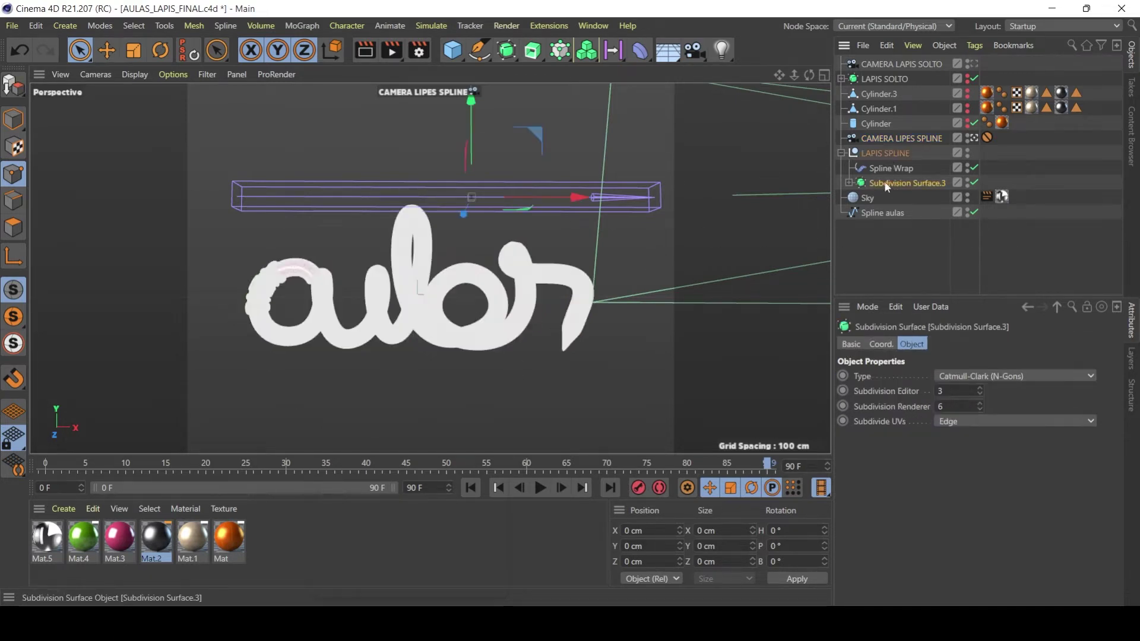
click(848, 183)
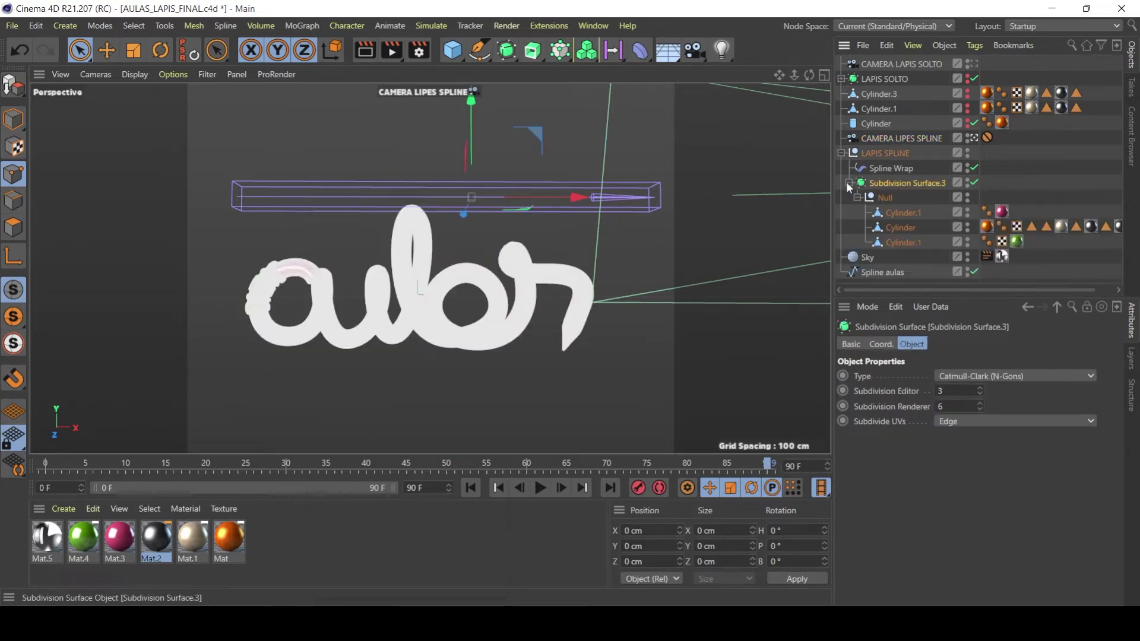
Step: Disable Subdivision Surface.3 and the Spline Wrap, and leave CAMERA LIPES SPLINE to view the straight pencil through the default camera
click(974, 182)
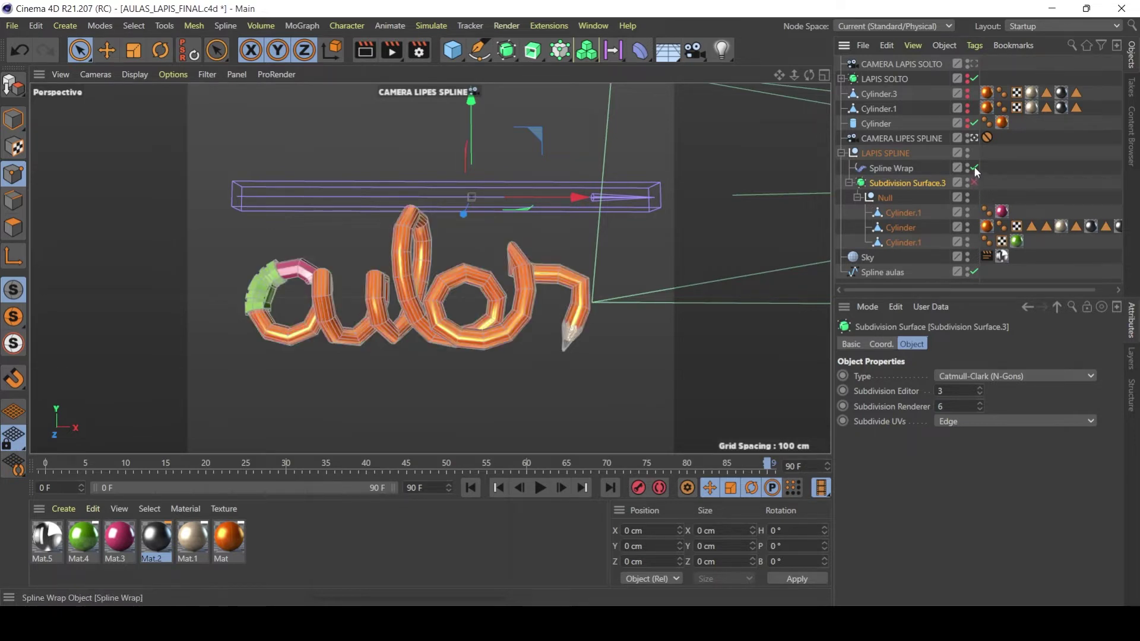
click(974, 168)
click(973, 137)
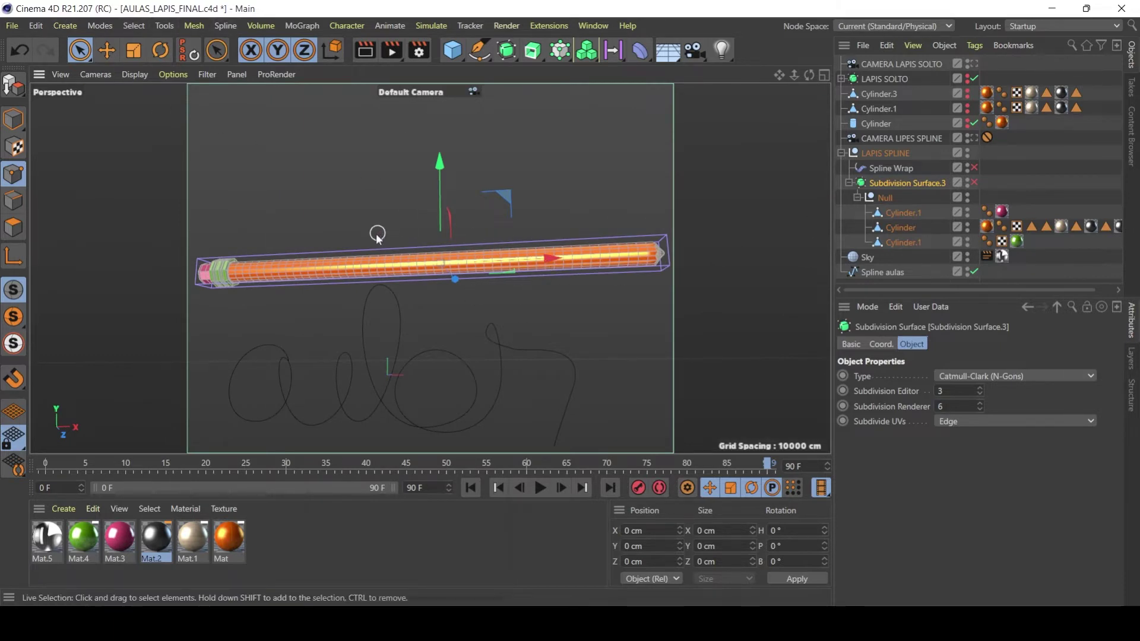
mouse_move(376, 234)
alt+mouse_down()
mouse_move(479, 295)
mouse_move(384, 279)
mouse_move(556, 279)
mouse_move(497, 268)
mouse_move(528, 291)
mouse_move(631, 229)
mouse_move(367, 258)
mouse_move(359, 270)
alt+mouse_up()
click(927, 211)
mouse_move(479, 293)
alt+mouse_down()
mouse_move(428, 285)
mouse_move(437, 270)
mouse_move(511, 263)
mouse_move(488, 276)
mouse_move(460, 256)
mouse_move(470, 294)
alt+mouse_up()
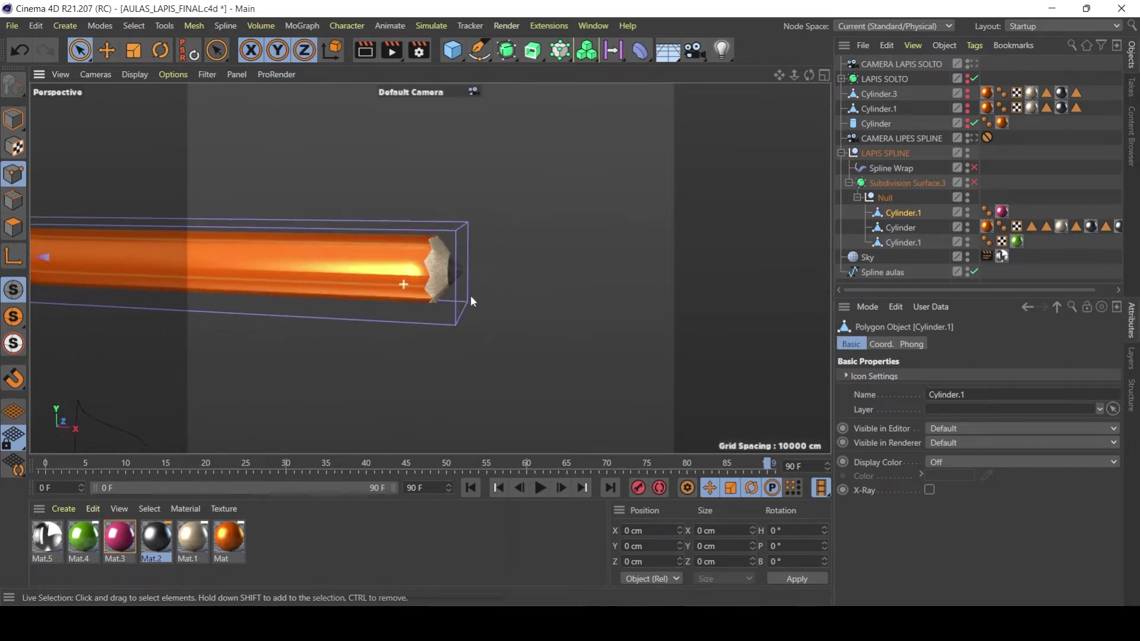
Step: Enable Subdivision Surface.3 and the Spline Wrap again and inspect the tip of the pencil wrapped along the lettering
click(974, 183)
click(974, 168)
alt+middle_drag(433, 303, 646, 255)
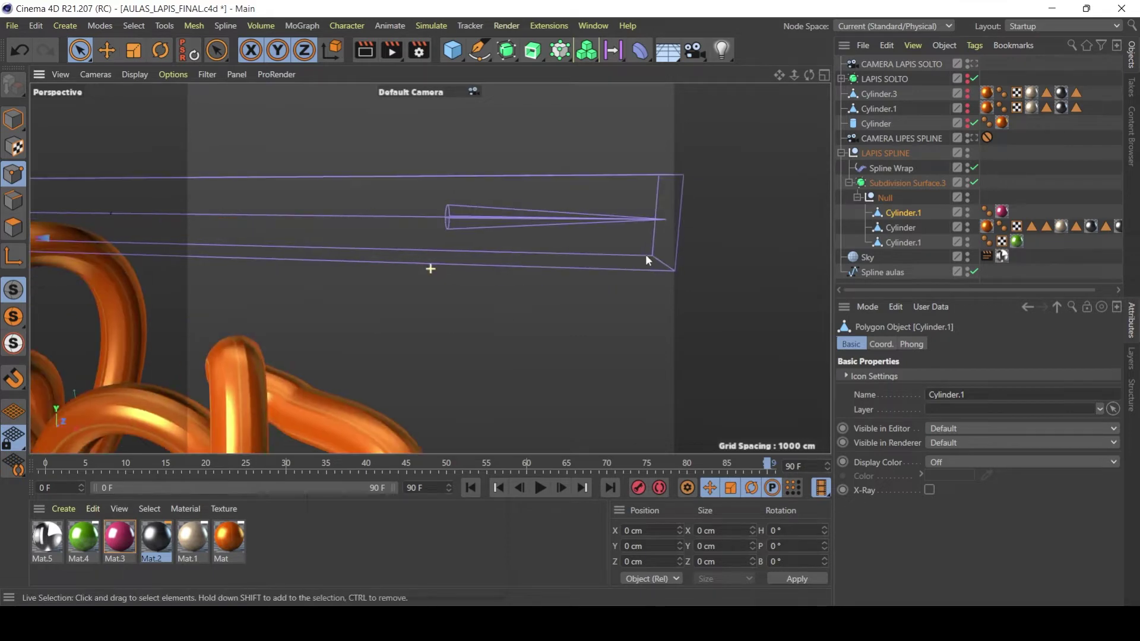
click(890, 168)
mouse_move(405, 376)
alt+middle_down()
mouse_move(435, 330)
mouse_move(465, 161)
alt+middle_up()
alt+middle_drag(419, 330, 469, 186)
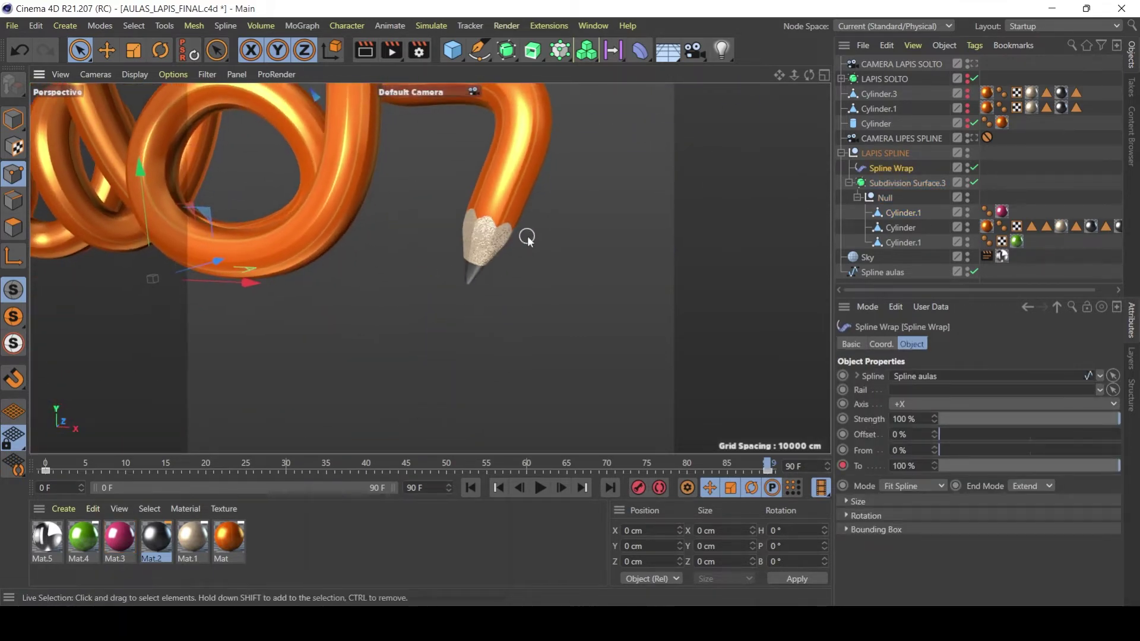
alt+drag(512, 201, 508, 288)
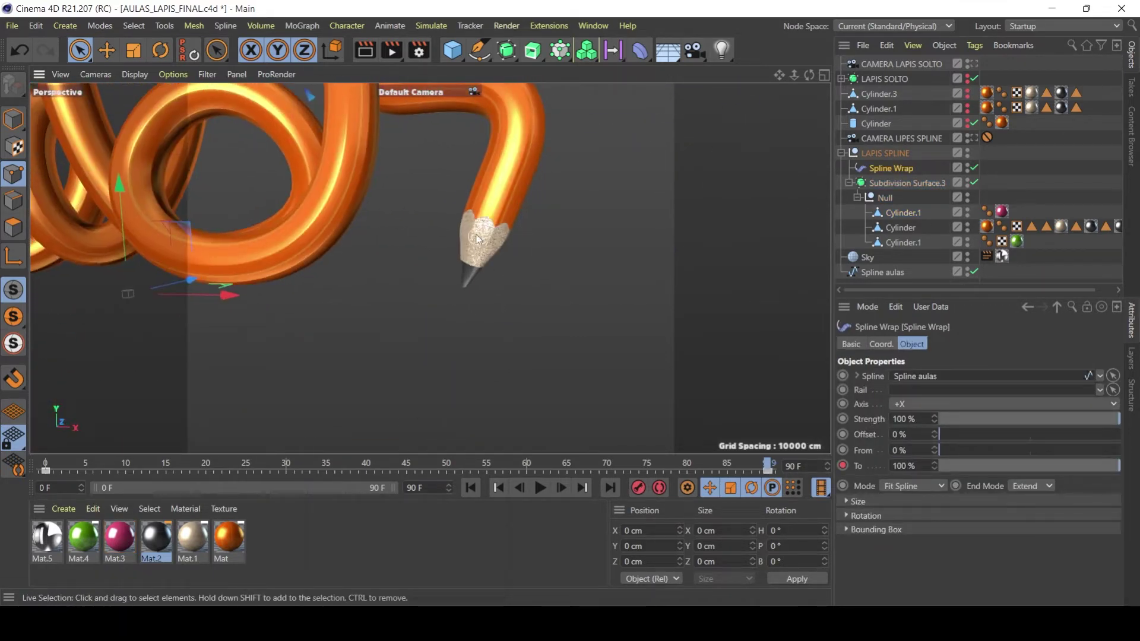
alt+middle_drag(478, 242, 634, 300)
alt+drag(634, 299, 629, 280)
alt+drag(539, 263, 645, 238)
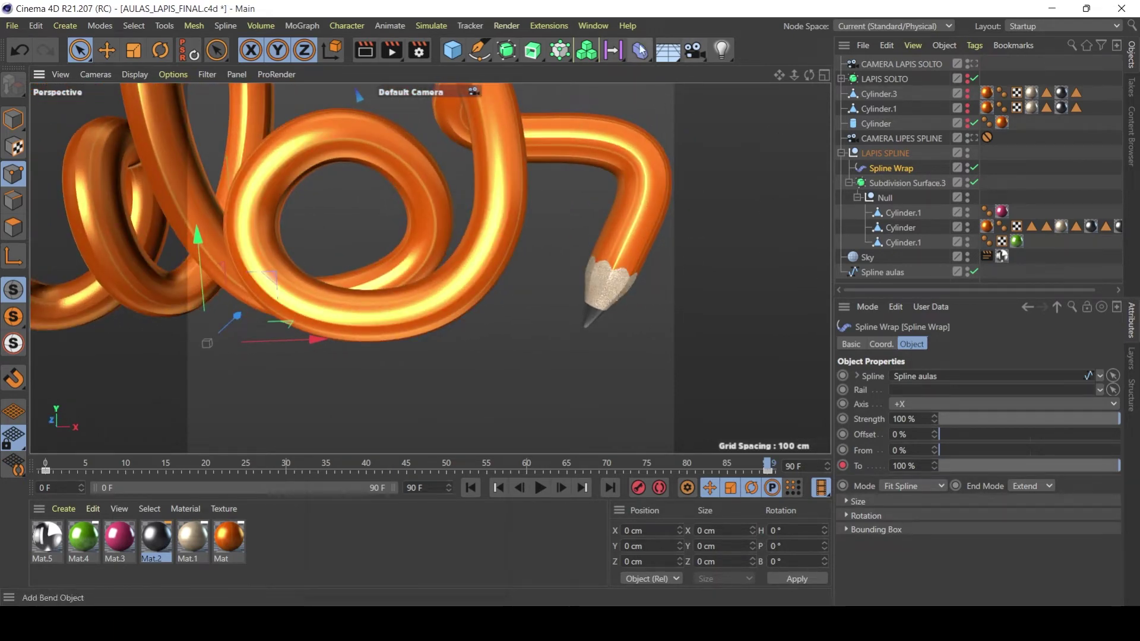
Step: Look at the Soda_final.c4d scene with nothing selected and return to the AULAS_LAPIS_FINAL.c4d project
click(594, 26)
click(620, 438)
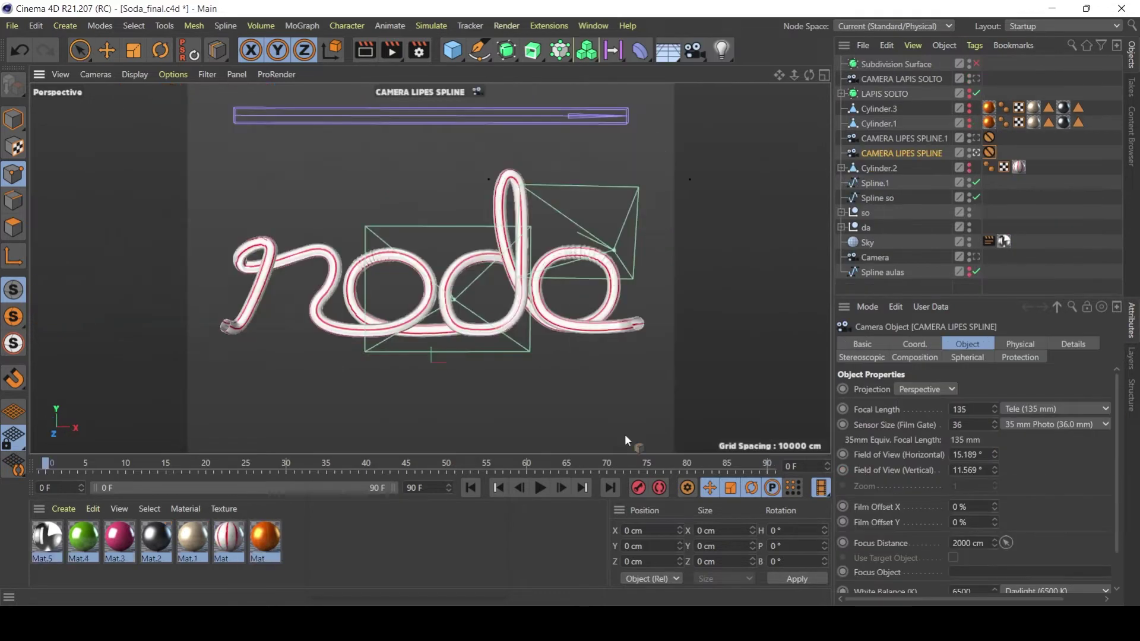
click(885, 284)
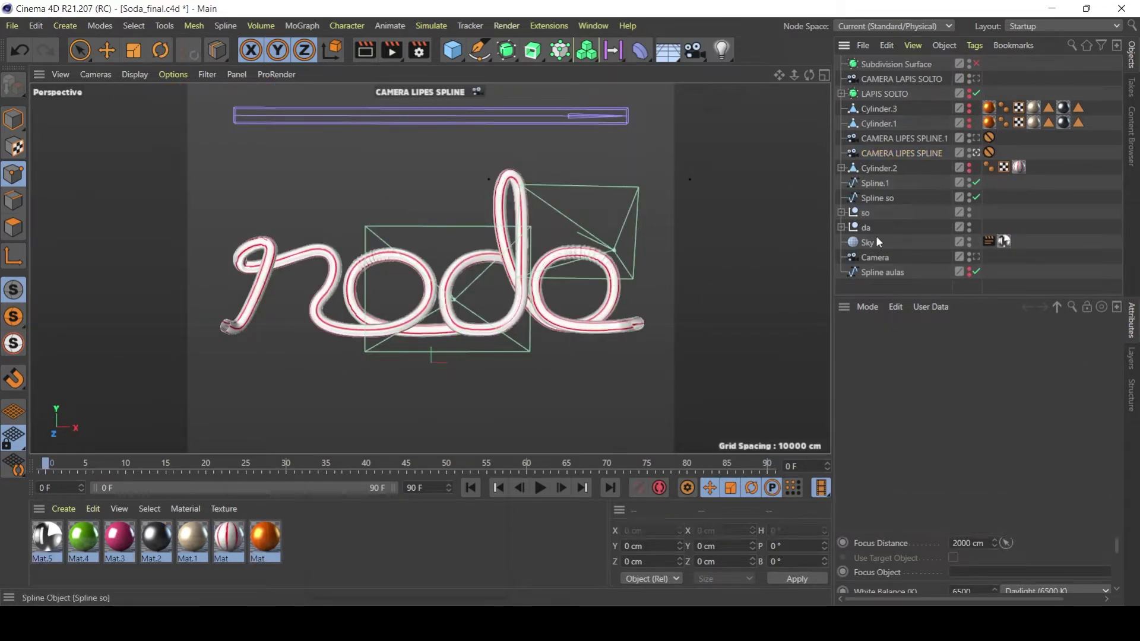
click(594, 26)
click(644, 450)
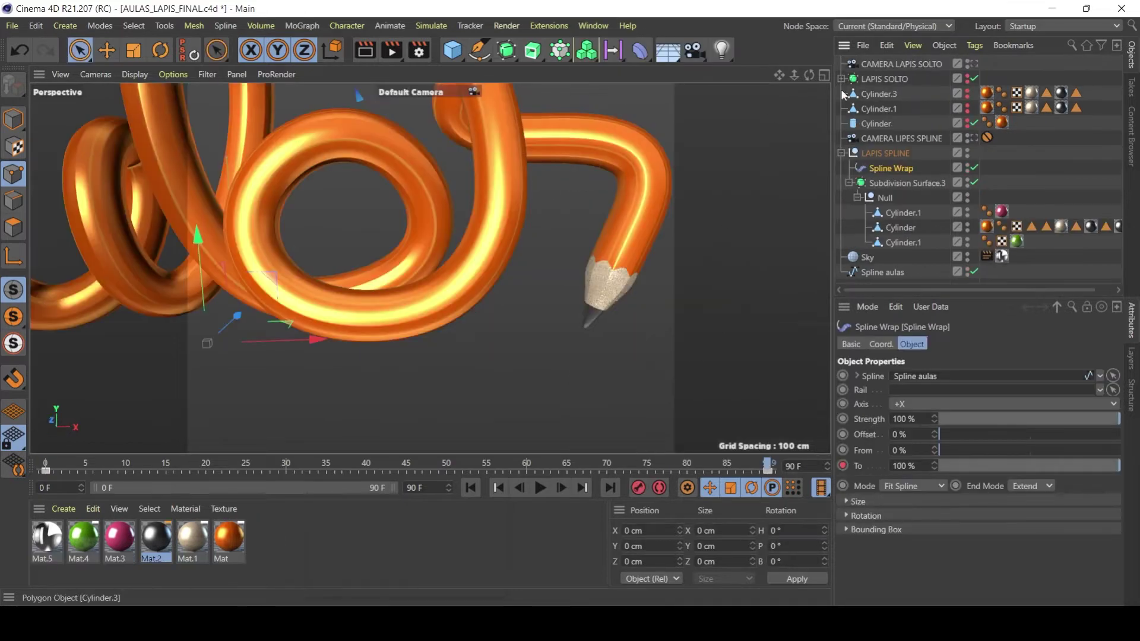
Step: Turn off Subdivision Surface.3 and the Spline Wrap and inspect the unwrapped pencil's body and sharpened tip up close
click(974, 182)
click(974, 168)
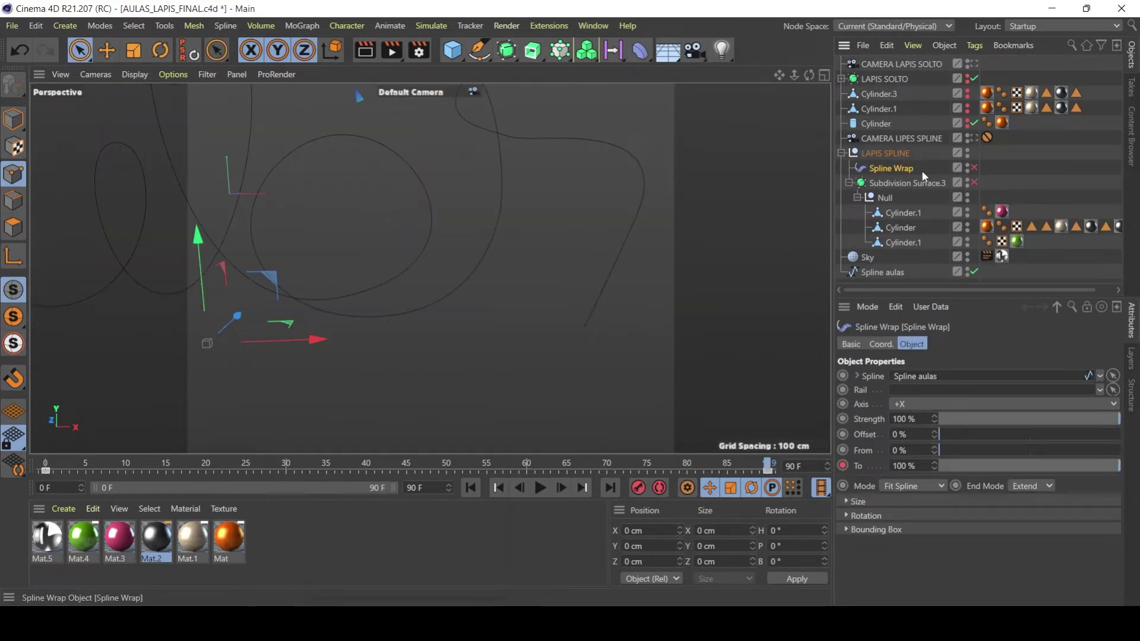
scroll(531, 325, down, 10)
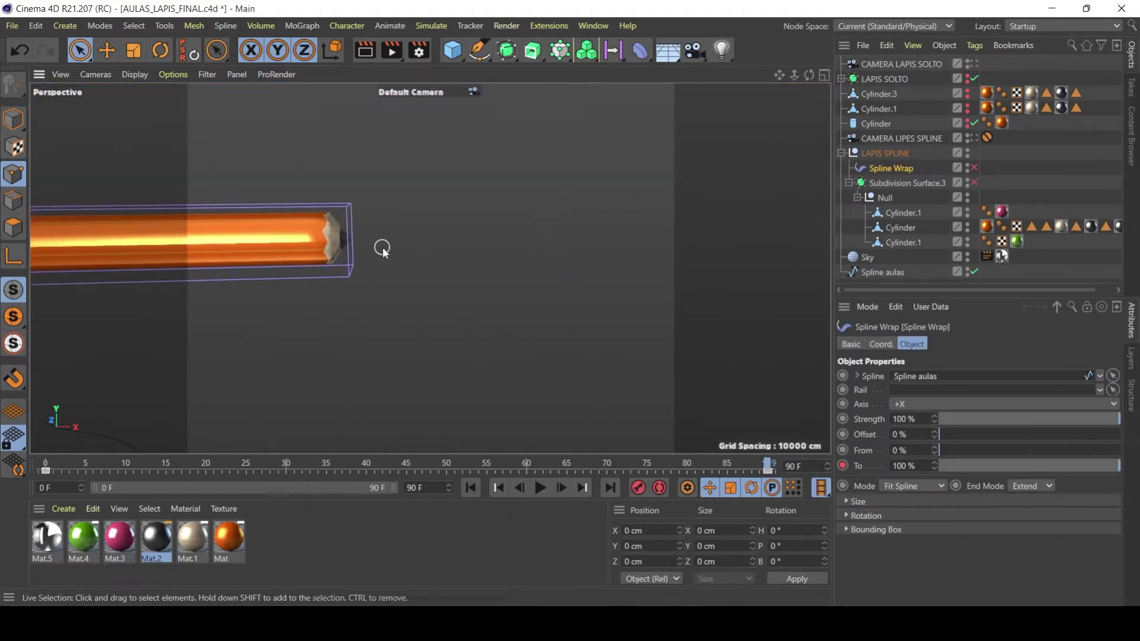
alt+drag(428, 265, 255, 242)
mouse_move(406, 228)
alt+mouse_down()
mouse_move(336, 237)
mouse_move(391, 255)
mouse_move(491, 247)
mouse_move(399, 231)
mouse_move(355, 260)
mouse_move(682, 214)
mouse_move(211, 196)
mouse_move(284, 227)
alt+mouse_up()
alt+right_drag(284, 228, 716, 288)
alt+middle_drag(715, 288, 295, 301)
alt+middle_drag(671, 214, 425, 224)
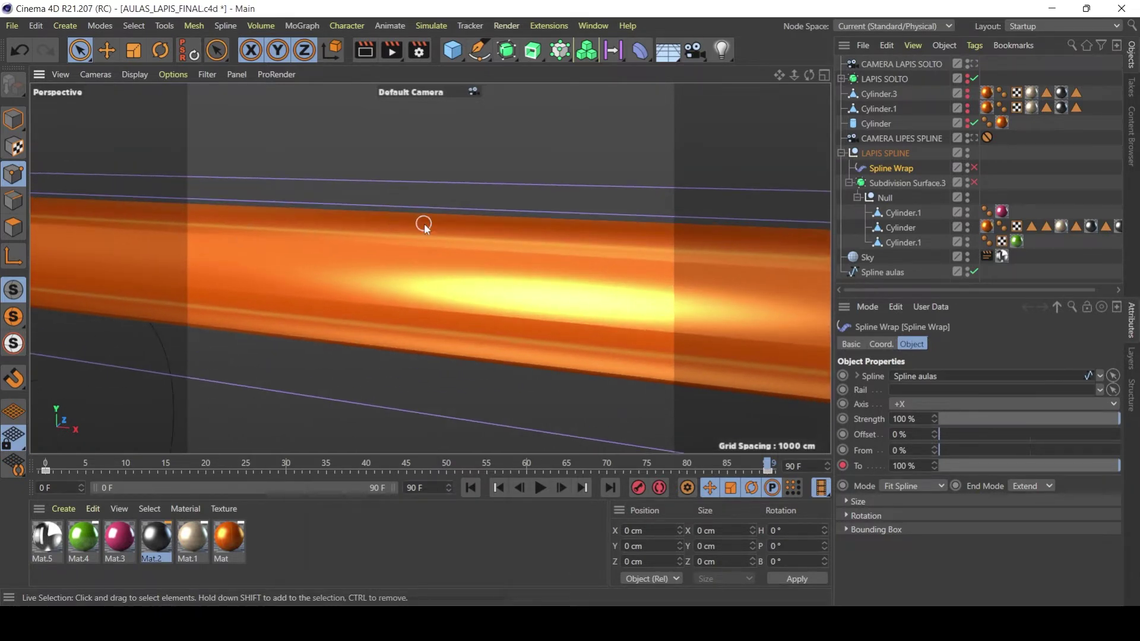
mouse_move(683, 243)
alt+middle_down()
mouse_move(309, 235)
mouse_move(677, 311)
mouse_move(343, 273)
mouse_move(468, 233)
alt+middle_up()
alt+drag(294, 256, 363, 257)
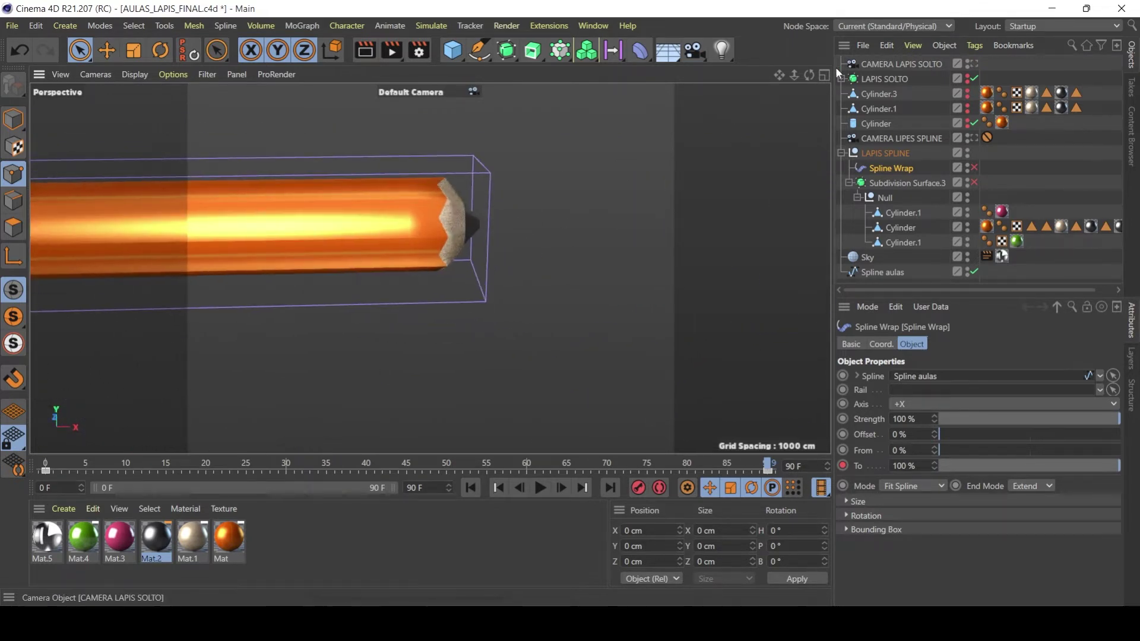
Step: Examine the whole straight pencil together with the handwritten aulas spline below it from several angles
drag(794, 74, 766, 237)
mouse_move(353, 259)
alt+middle_down()
mouse_move(493, 239)
mouse_move(660, 156)
mouse_move(628, 142)
alt+middle_up()
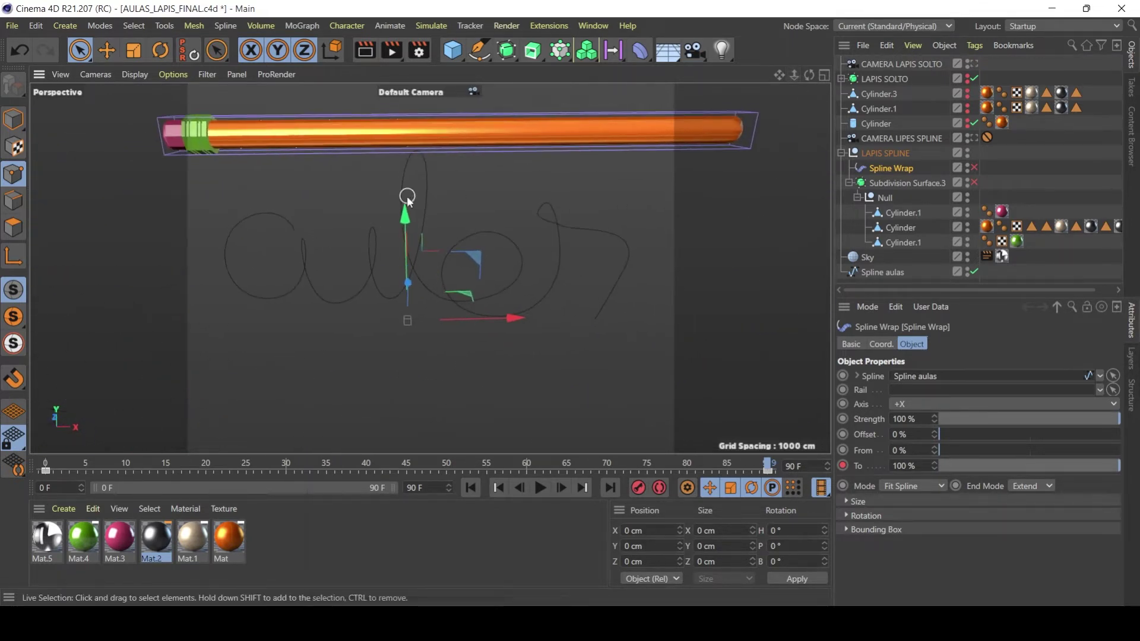
alt+right_drag(390, 139, 413, 143)
mouse_move(409, 144)
alt+middle_down()
mouse_move(473, 190)
mouse_move(515, 201)
alt+middle_up()
mouse_move(405, 232)
alt+mouse_down()
mouse_move(489, 250)
mouse_move(607, 240)
mouse_move(517, 247)
mouse_move(627, 310)
alt+mouse_up()
alt+middle_drag(588, 313, 557, 258)
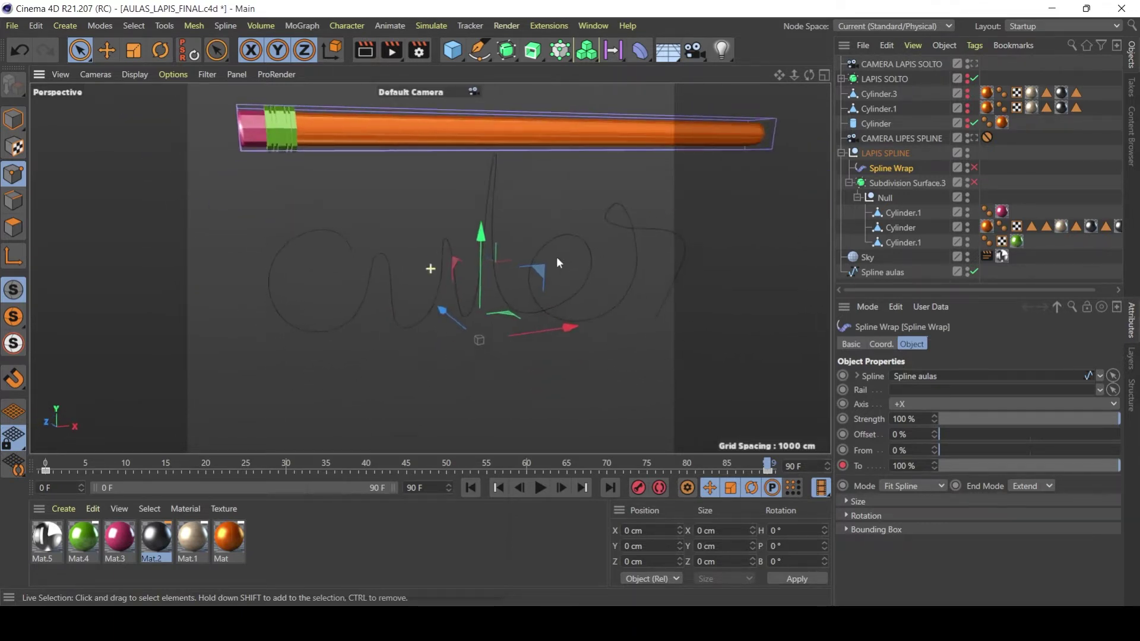
mouse_move(361, 307)
alt+mouse_down()
mouse_move(461, 305)
mouse_move(316, 304)
mouse_move(330, 292)
alt+mouse_up()
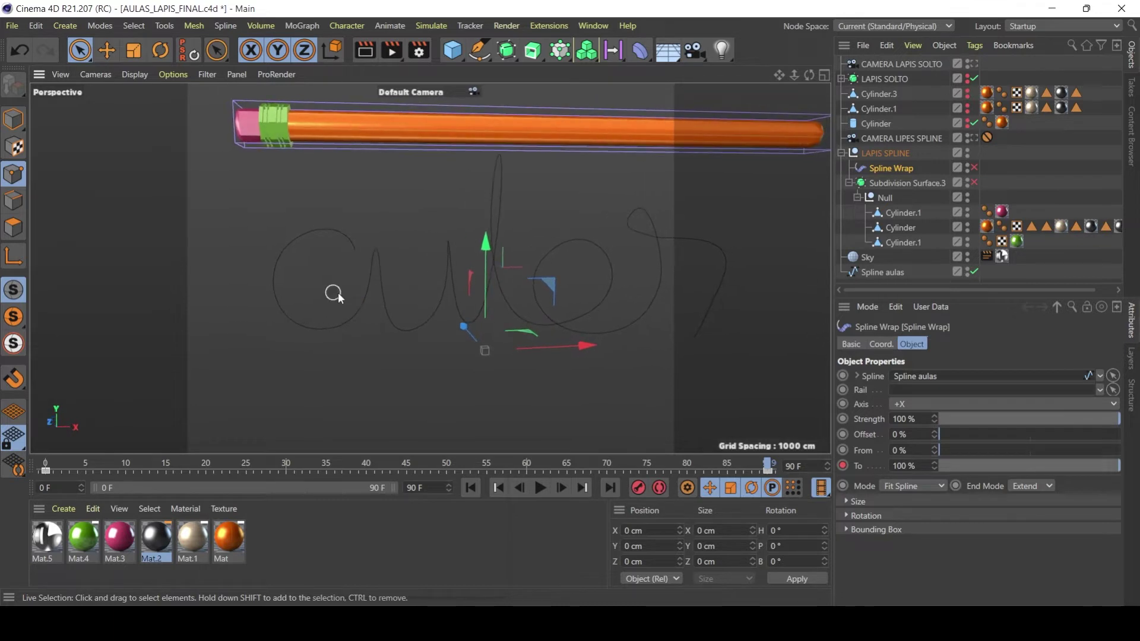
alt+drag(571, 287, 467, 316)
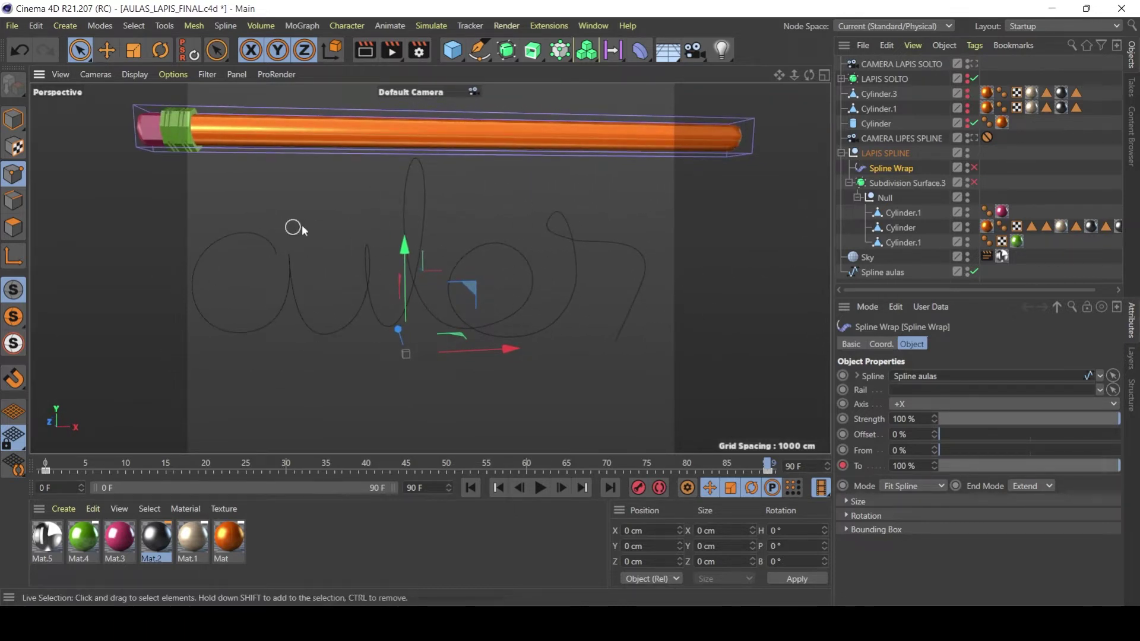
Step: Review the Spline Wrap settings and select Spline aulas to examine its Bezier curve and depth from the side
click(900, 228)
click(900, 168)
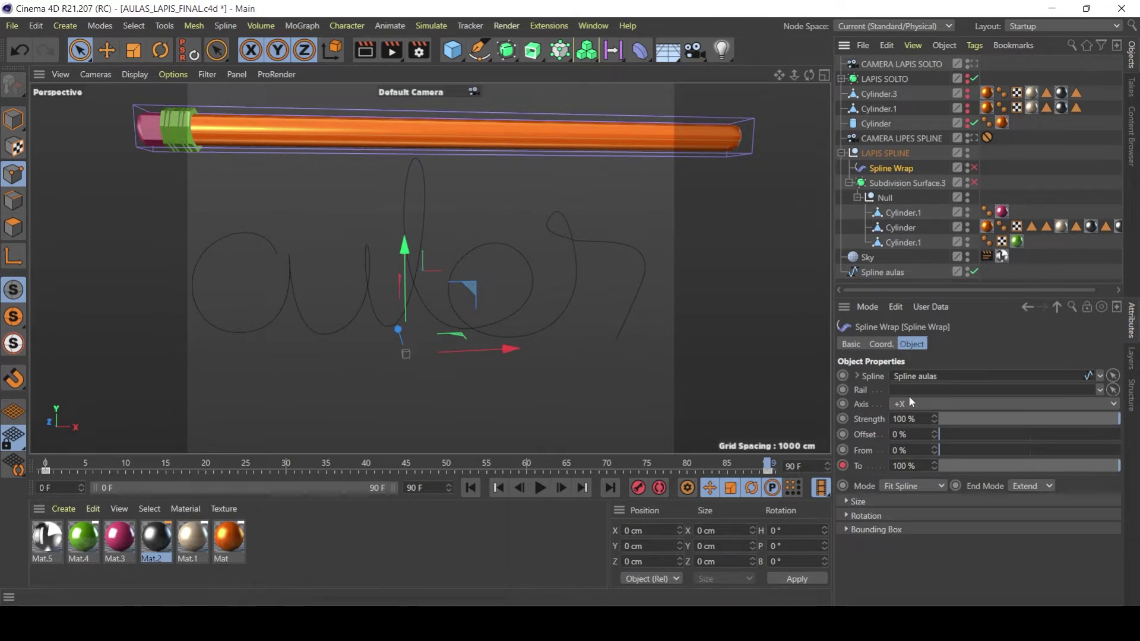
click(887, 272)
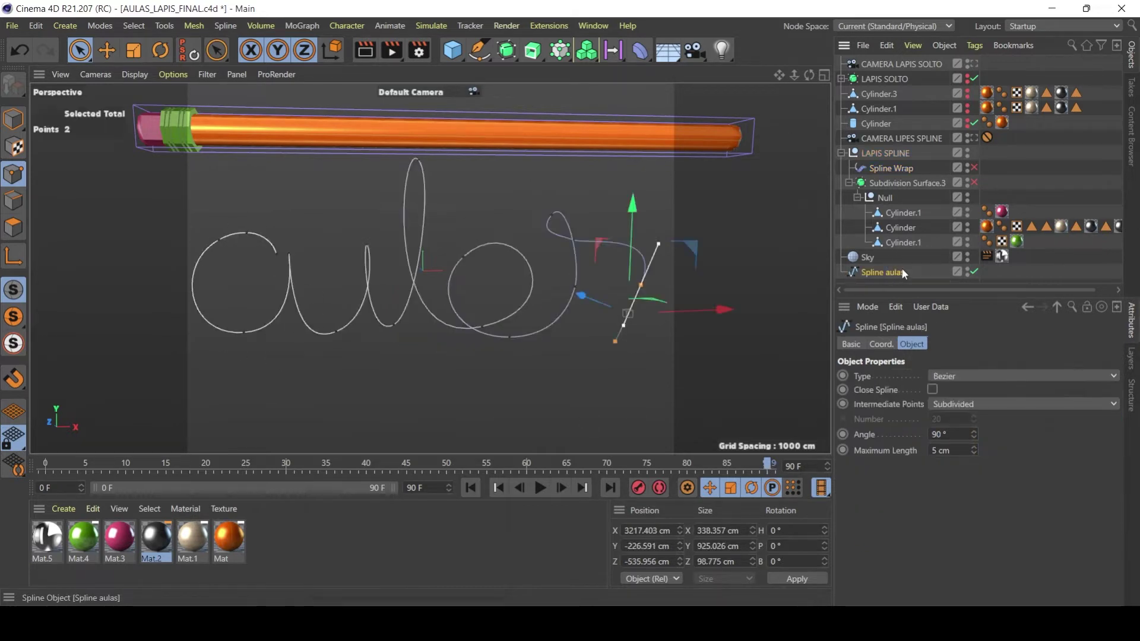
mouse_move(436, 235)
alt+mouse_down()
mouse_move(334, 248)
mouse_move(465, 240)
mouse_move(427, 268)
mouse_move(496, 266)
mouse_move(188, 261)
mouse_move(380, 249)
mouse_move(271, 243)
alt+mouse_up()
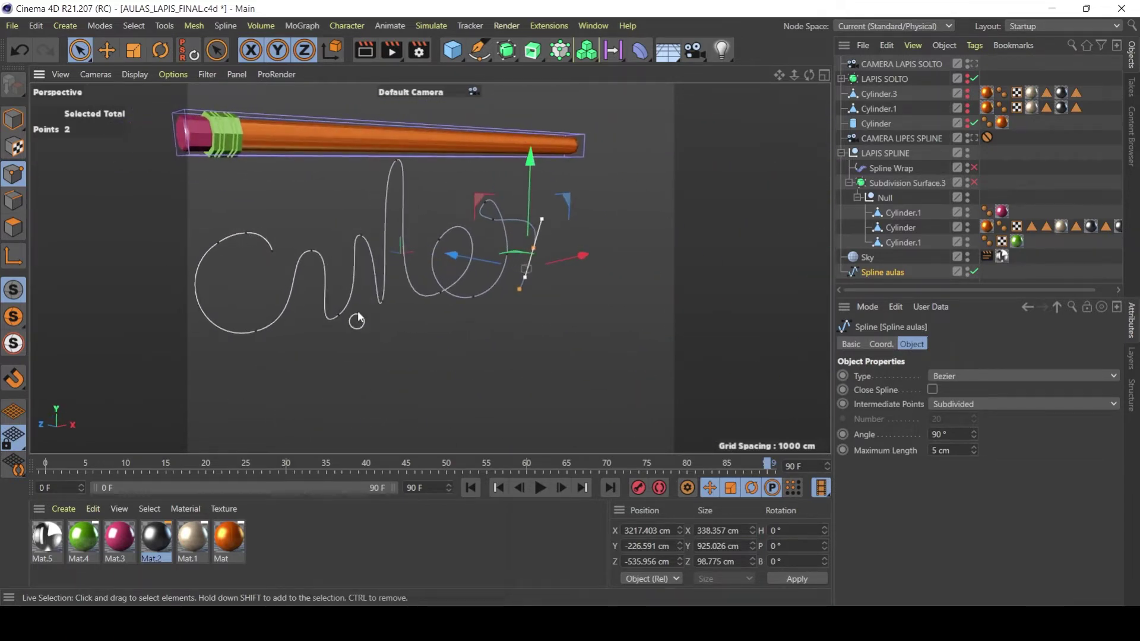
mouse_move(441, 199)
alt+mouse_down()
mouse_move(327, 271)
mouse_move(417, 247)
mouse_move(453, 260)
alt+mouse_up()
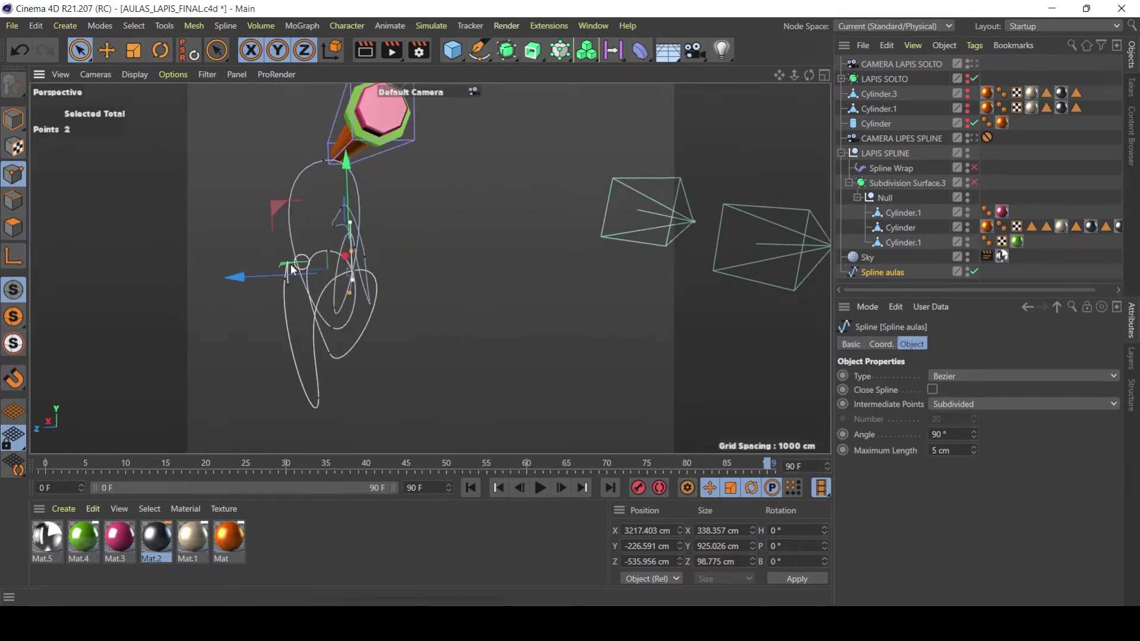
Step: Turn the Spline Wrap and Subdivision Surface.3 back on, and select the Spline Wrap to show its settings
mouse_move(344, 333)
alt+mouse_down()
mouse_move(418, 277)
mouse_move(236, 265)
mouse_move(536, 250)
mouse_move(283, 263)
mouse_move(695, 262)
mouse_move(426, 289)
mouse_move(364, 310)
mouse_move(292, 208)
alt+mouse_up()
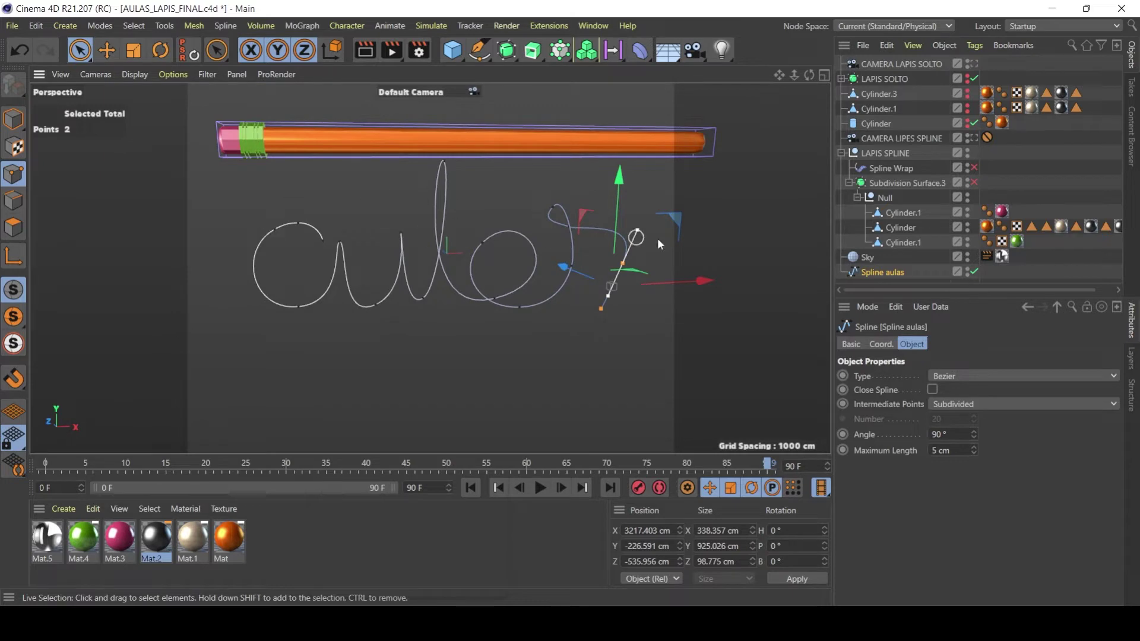
alt+middle_drag(431, 268, 372, 266)
alt+drag(308, 301, 291, 283)
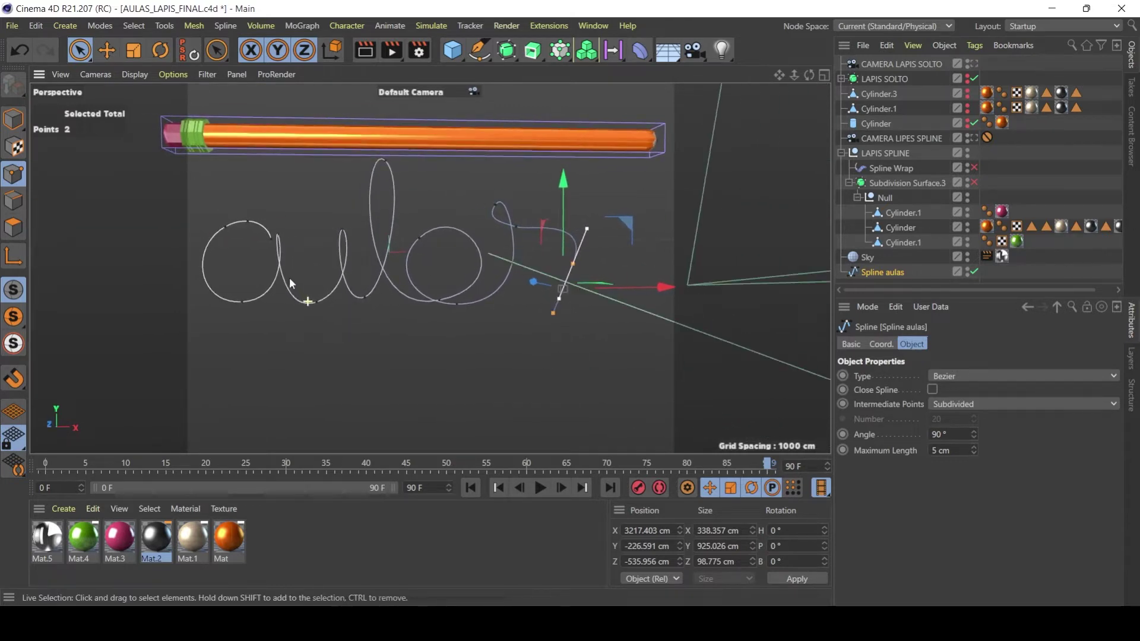
click(973, 169)
click(891, 168)
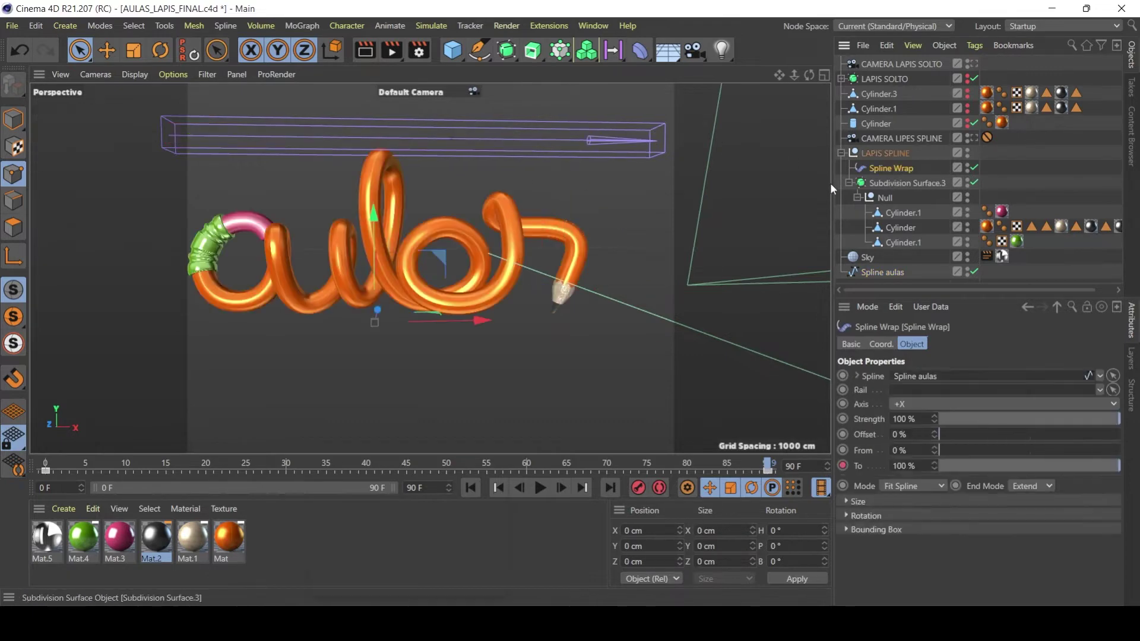
mouse_move(271, 257)
alt+mouse_down()
mouse_move(519, 281)
mouse_move(557, 308)
mouse_move(113, 299)
mouse_move(450, 279)
mouse_move(391, 227)
alt+mouse_up()
Step: Switch to the Soda_final.c4d project and examine the striped straw lettering from the front, side and back
click(593, 26)
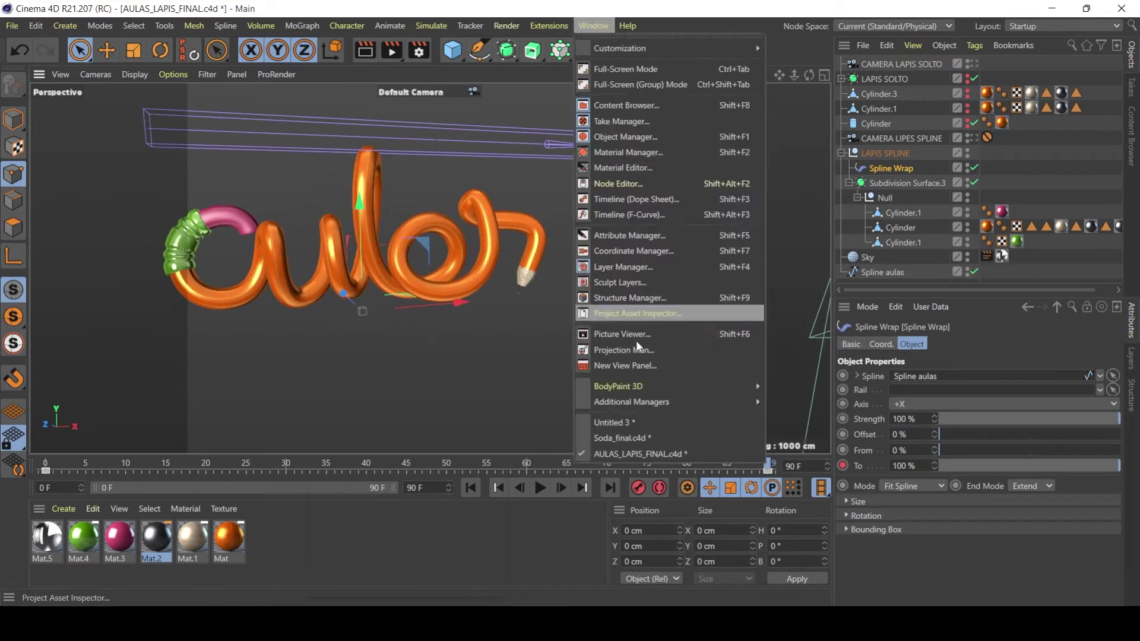
click(629, 438)
click(866, 157)
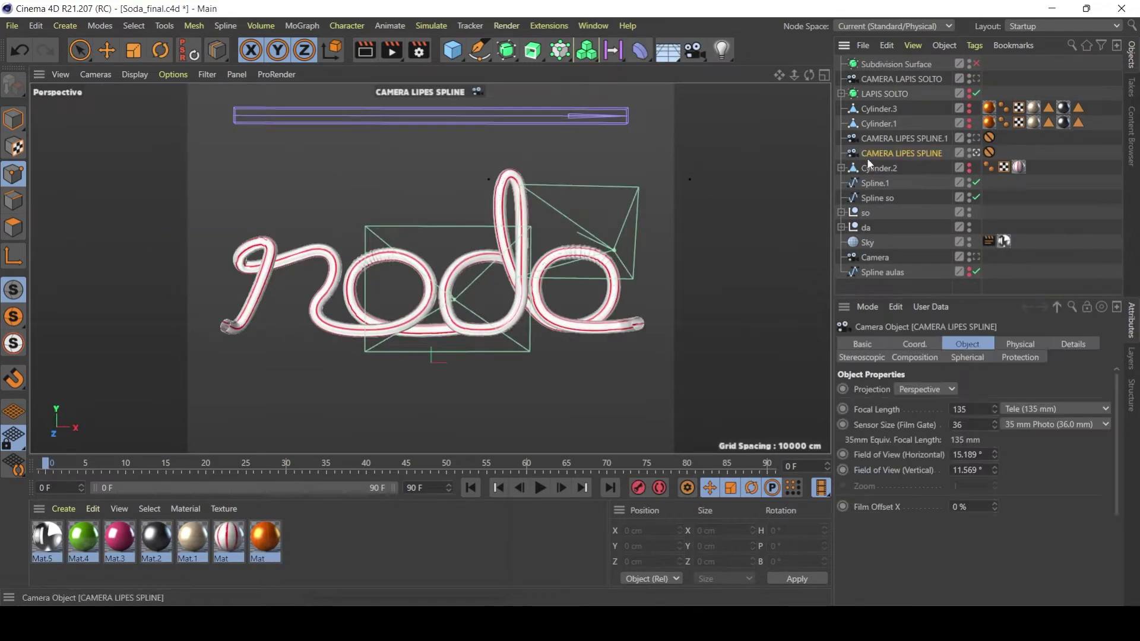
alt+drag(324, 267, 279, 323)
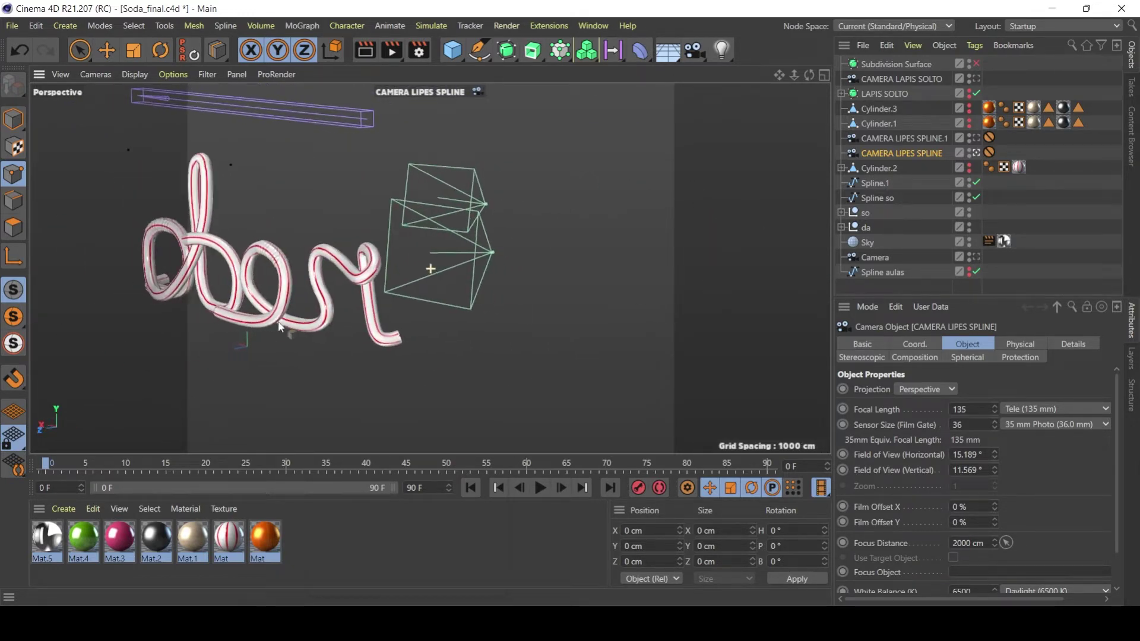
alt+middle_drag(278, 320, 426, 300)
alt+right_drag(426, 301, 555, 270)
alt+middle_drag(426, 288, 552, 275)
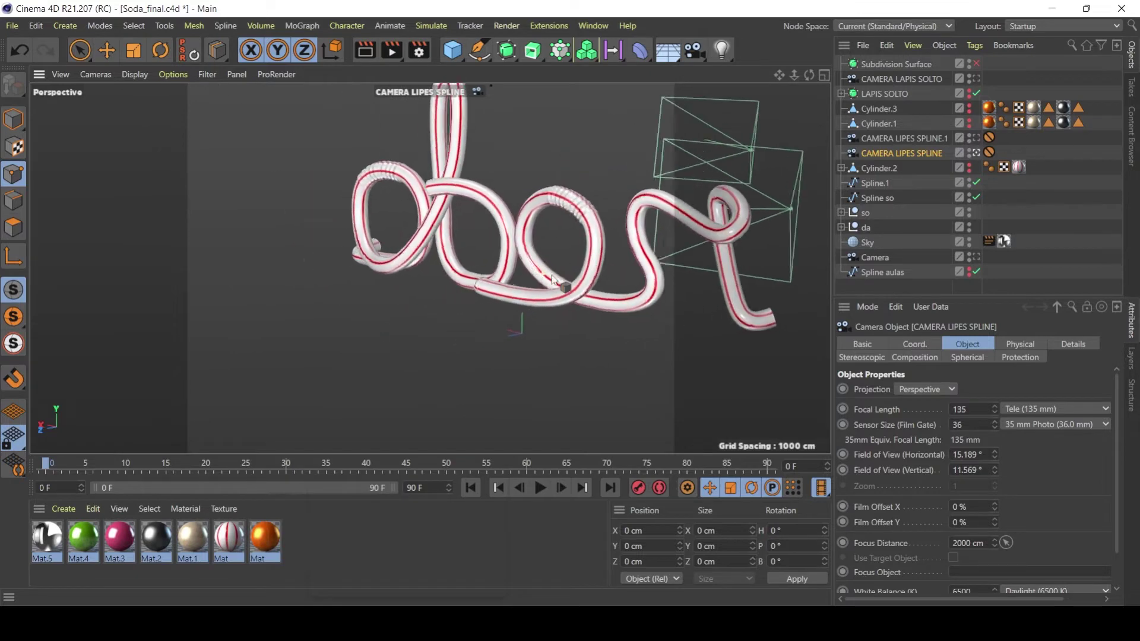
alt+drag(551, 279, 752, 285)
alt+drag(726, 297, 607, 264)
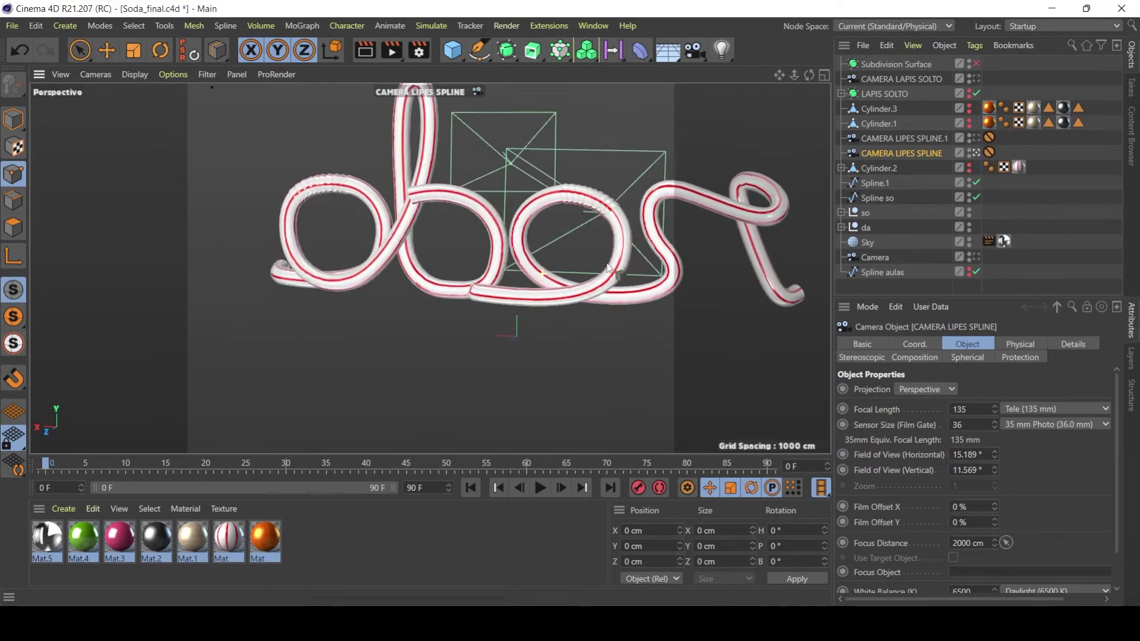
alt+drag(705, 255, 310, 272)
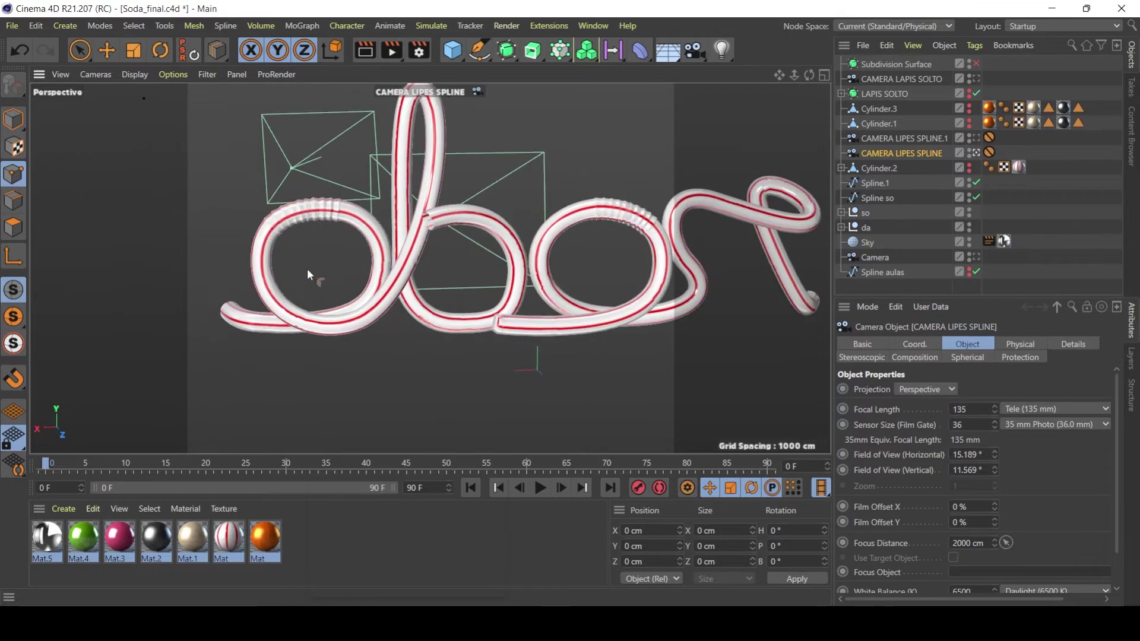
alt+drag(662, 262, 480, 225)
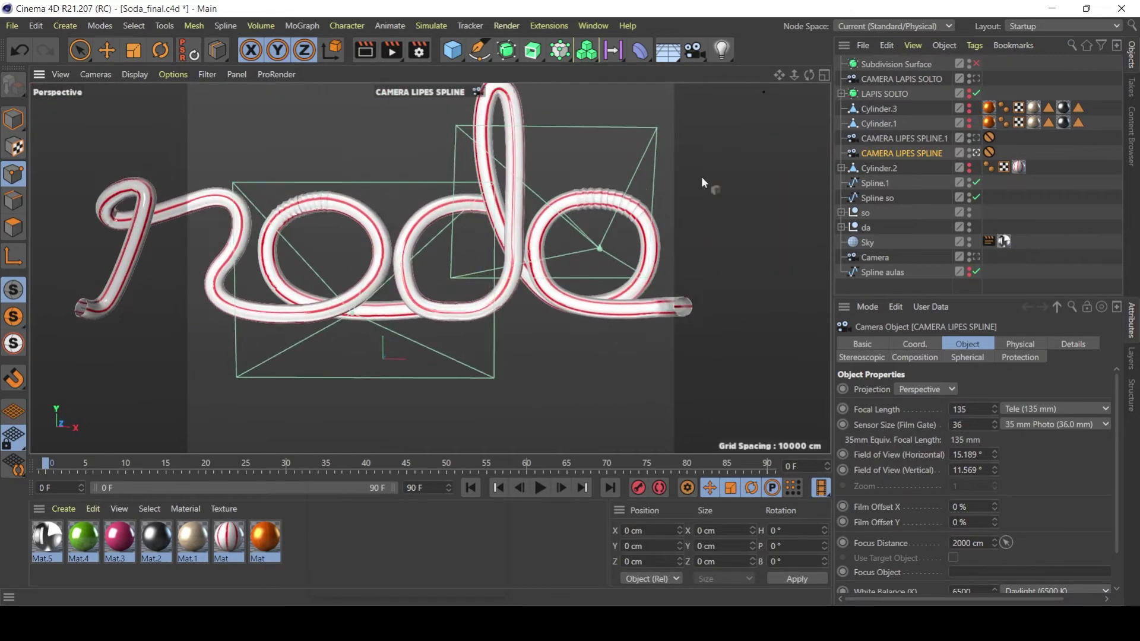
Step: Create a new project and add a Text spline object, viewed from the front
click(12, 25)
click(33, 55)
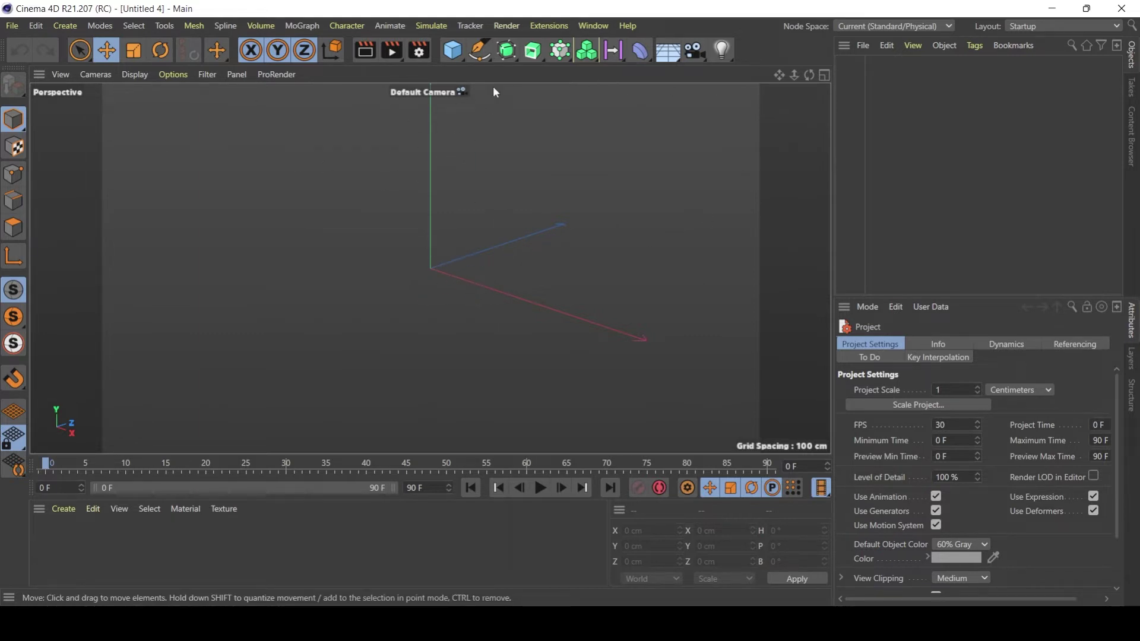
click(479, 50)
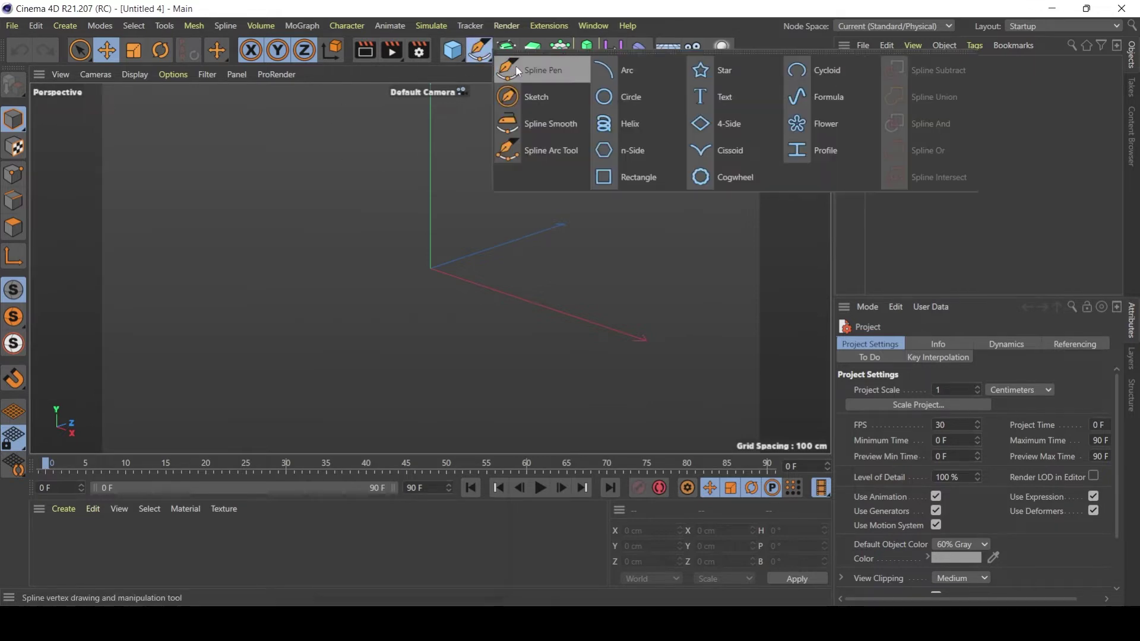
click(710, 97)
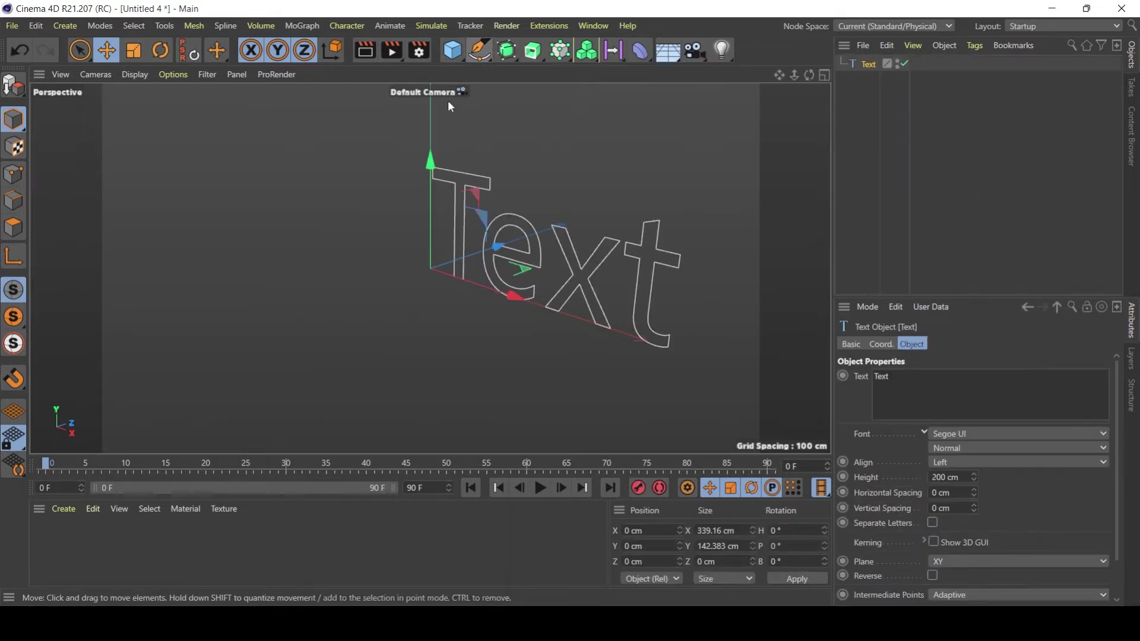
alt+drag(621, 325, 340, 270)
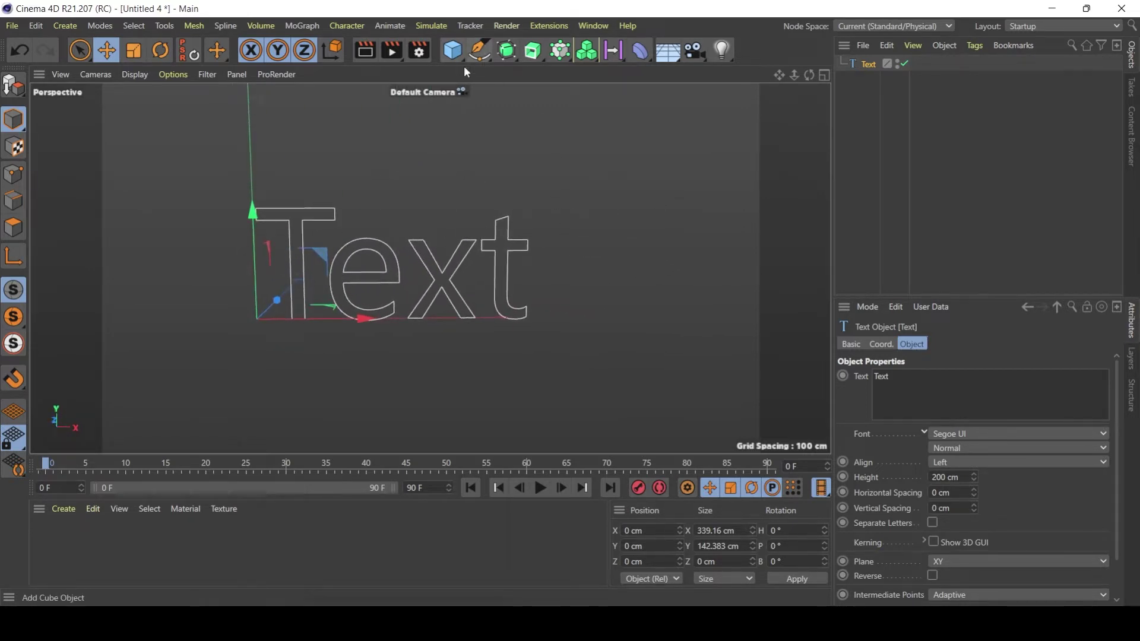
click(487, 62)
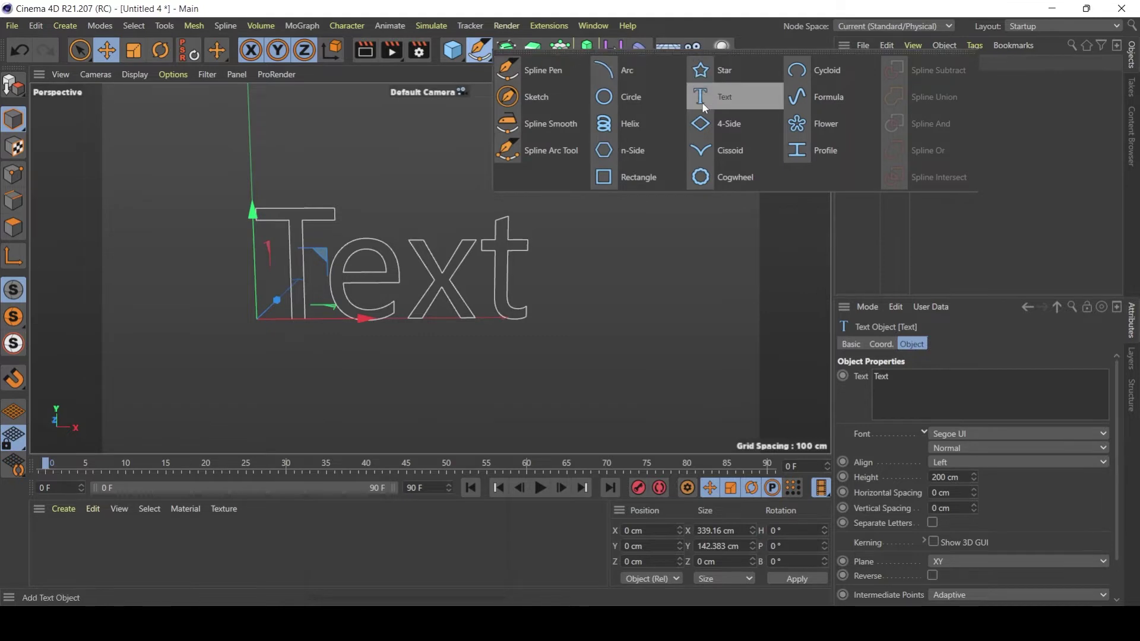
click(738, 96)
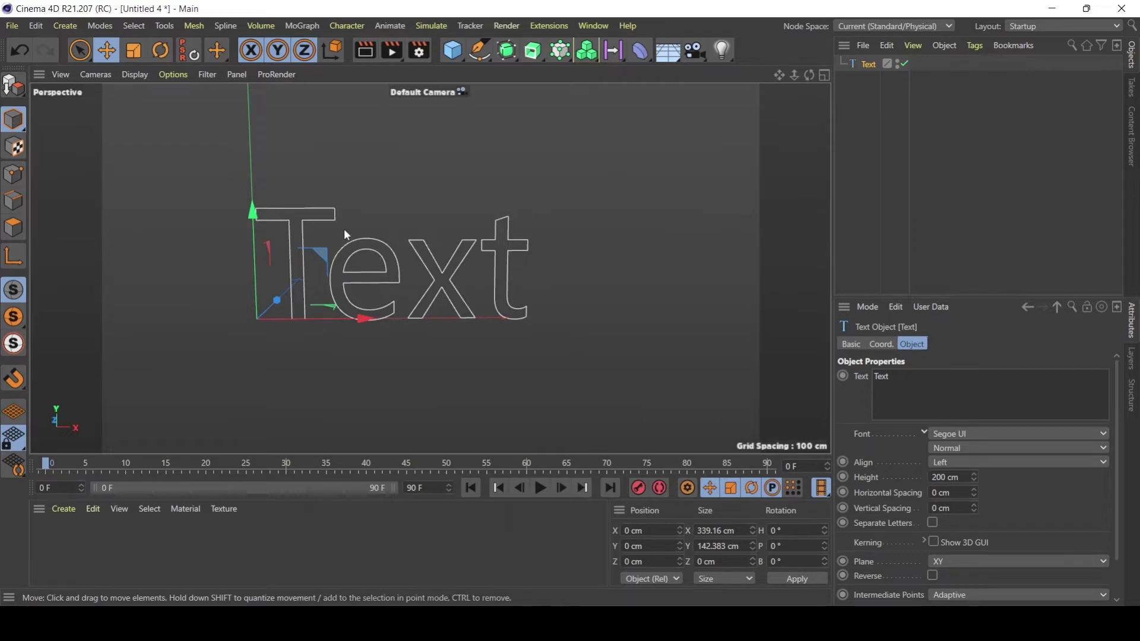
alt+middle_drag(344, 229, 382, 240)
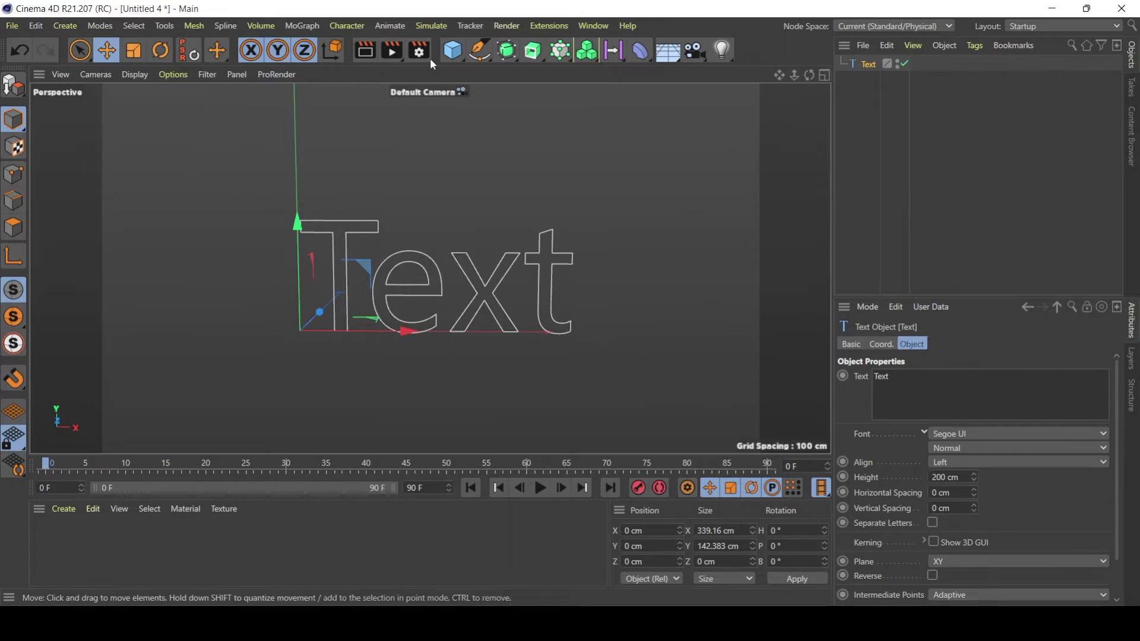
Step: Toggle the Grid display filter in the perspective view and leave the grid shown behind the text
click(205, 74)
click(251, 279)
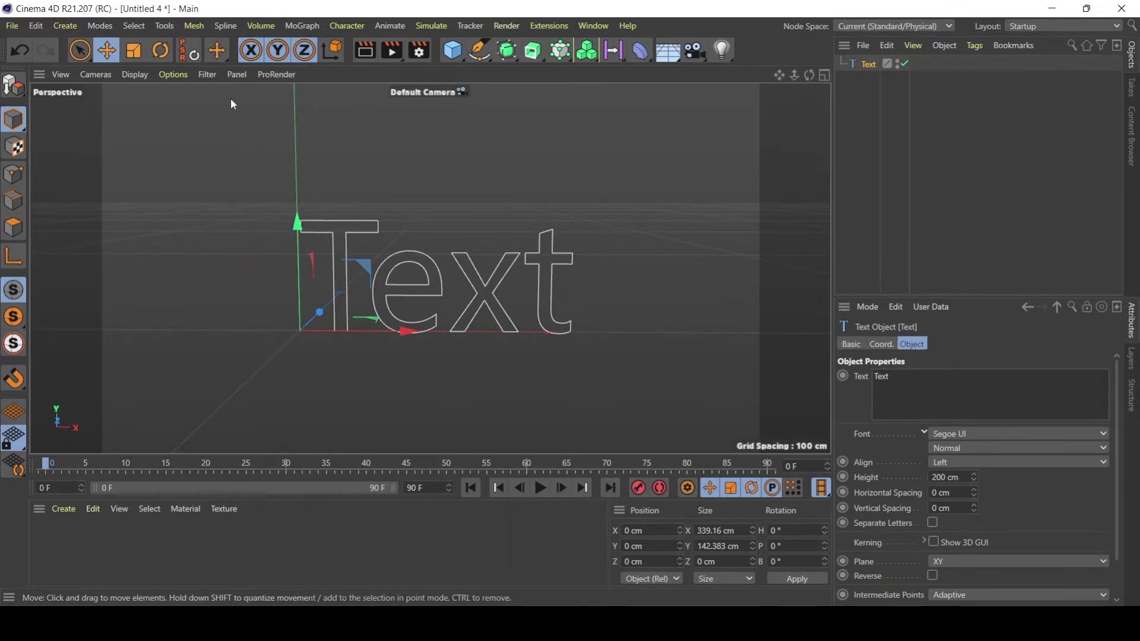
click(209, 75)
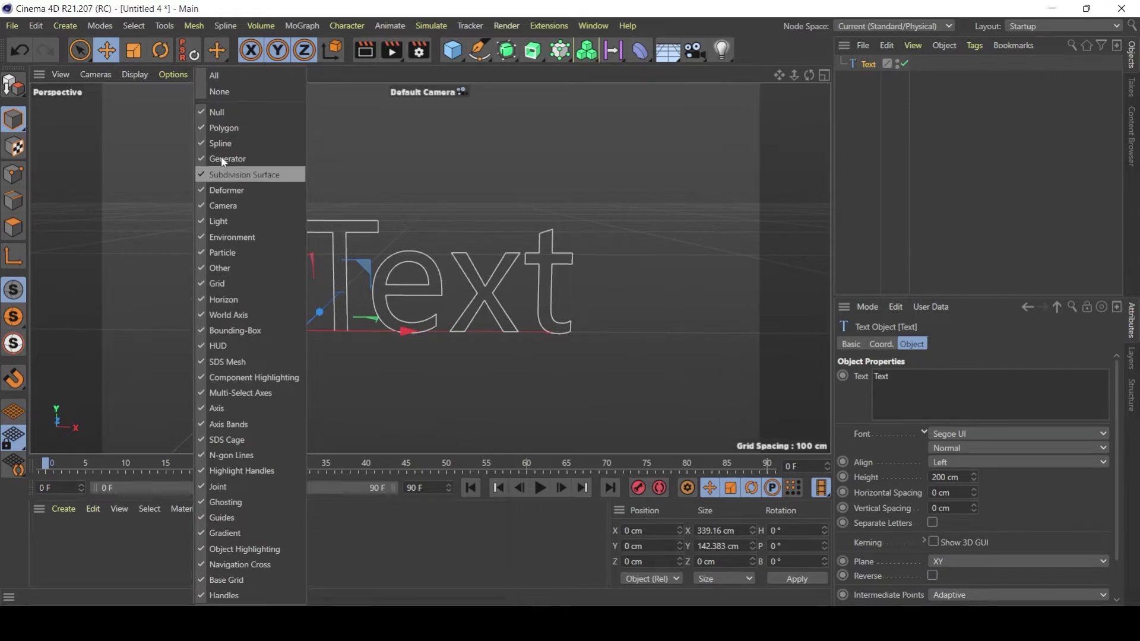
click(217, 282)
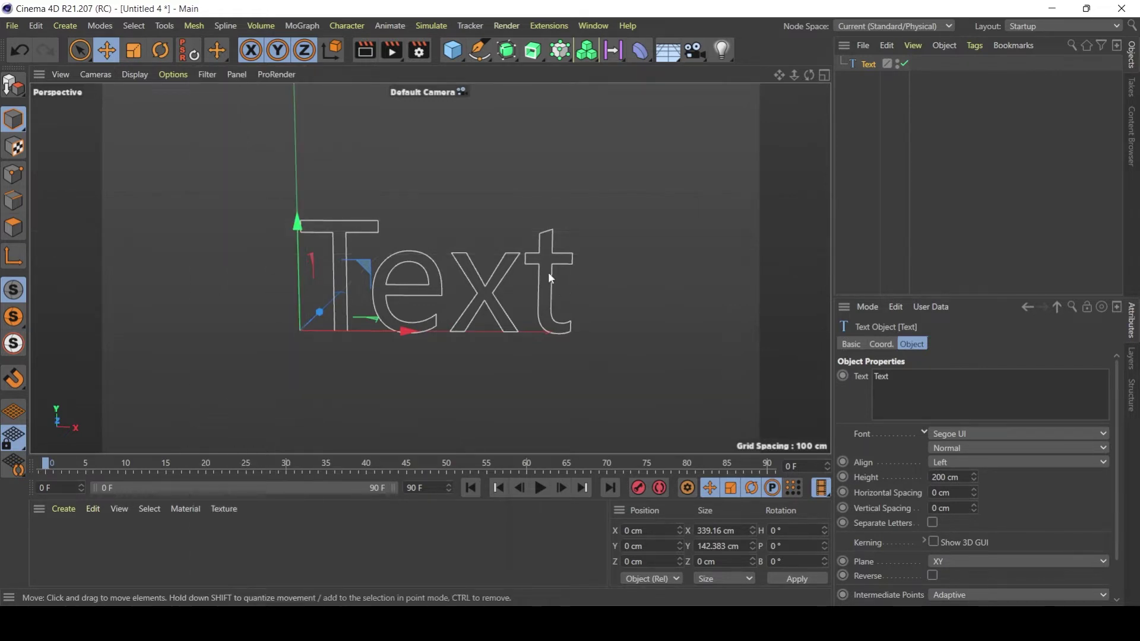
click(205, 74)
click(243, 284)
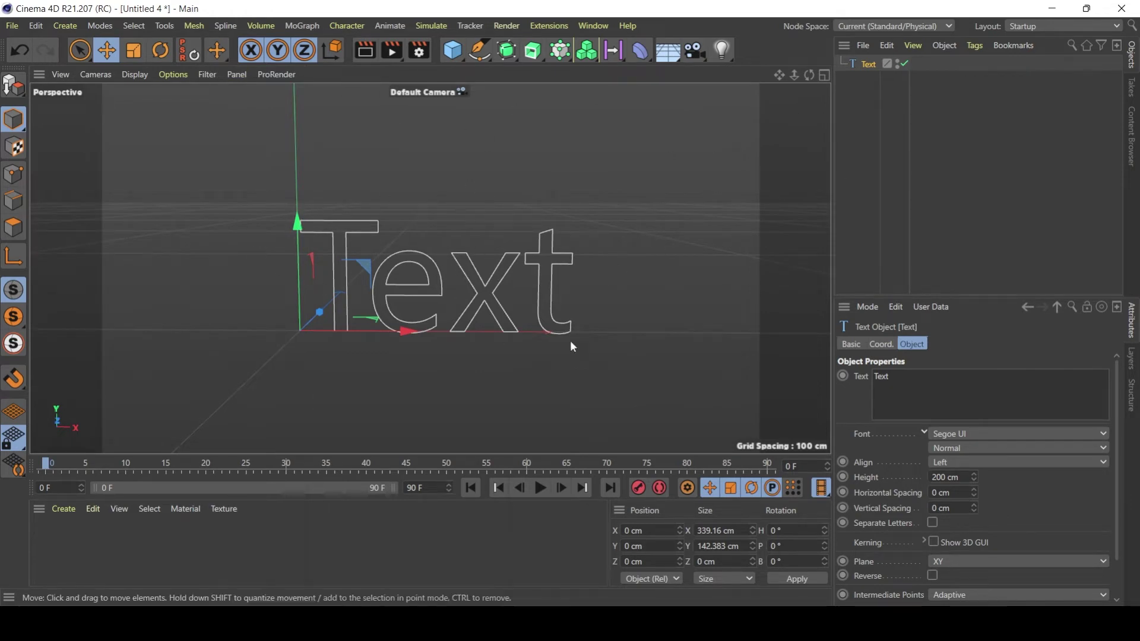
alt+drag(571, 341, 501, 282)
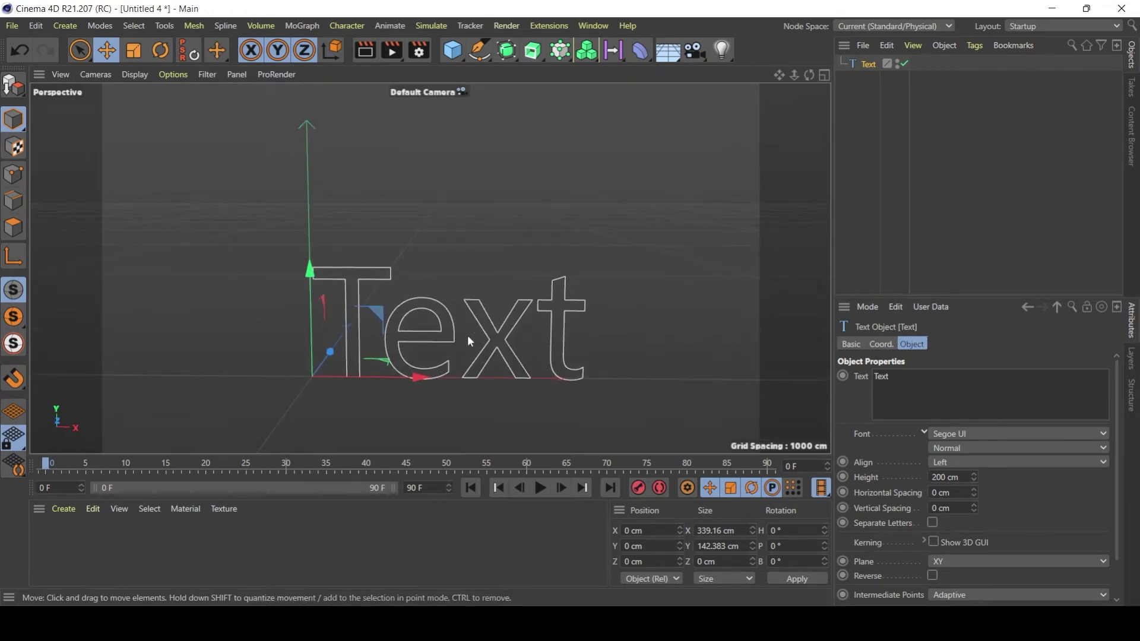
alt+drag(468, 334, 455, 300)
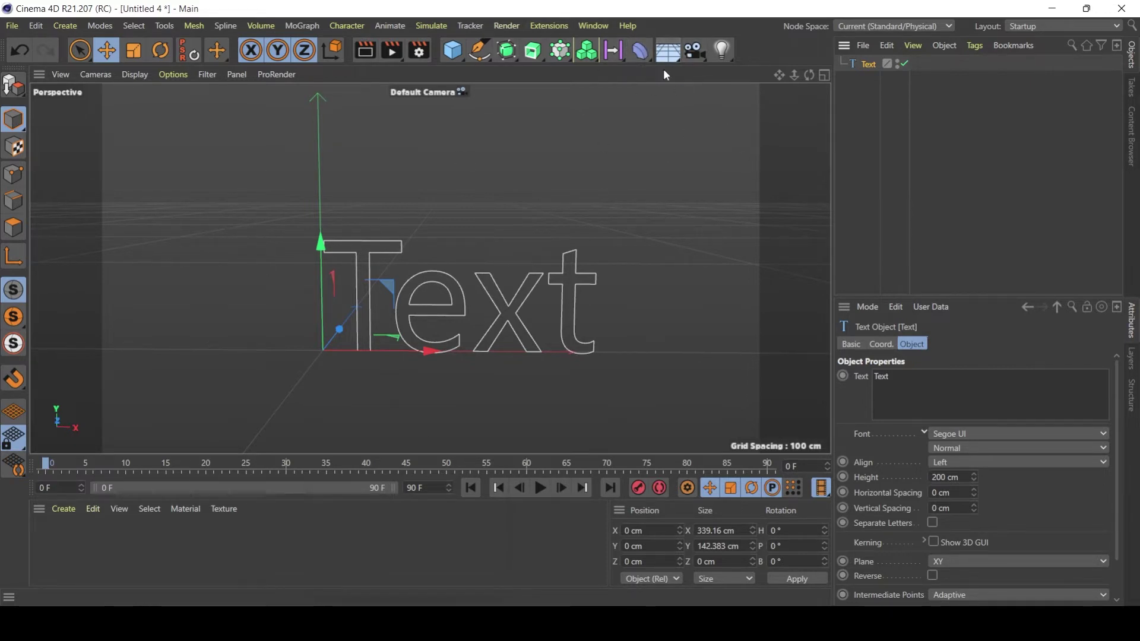
Step: Add a Spline Wrap deformer to the scene
click(640, 51)
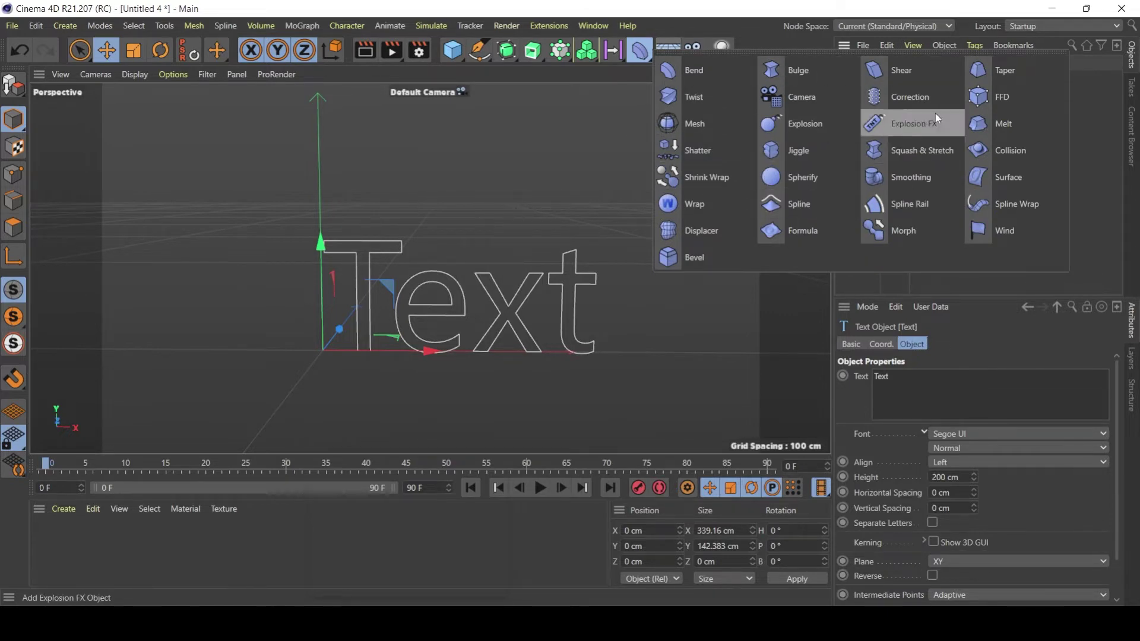
click(988, 207)
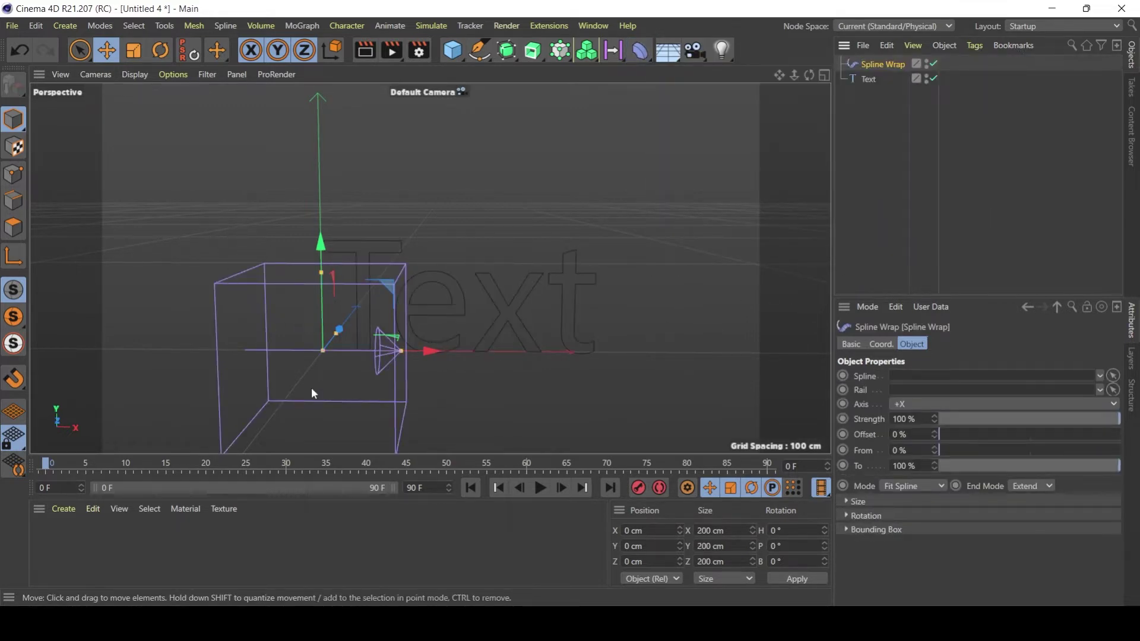
drag(793, 74, 796, 138)
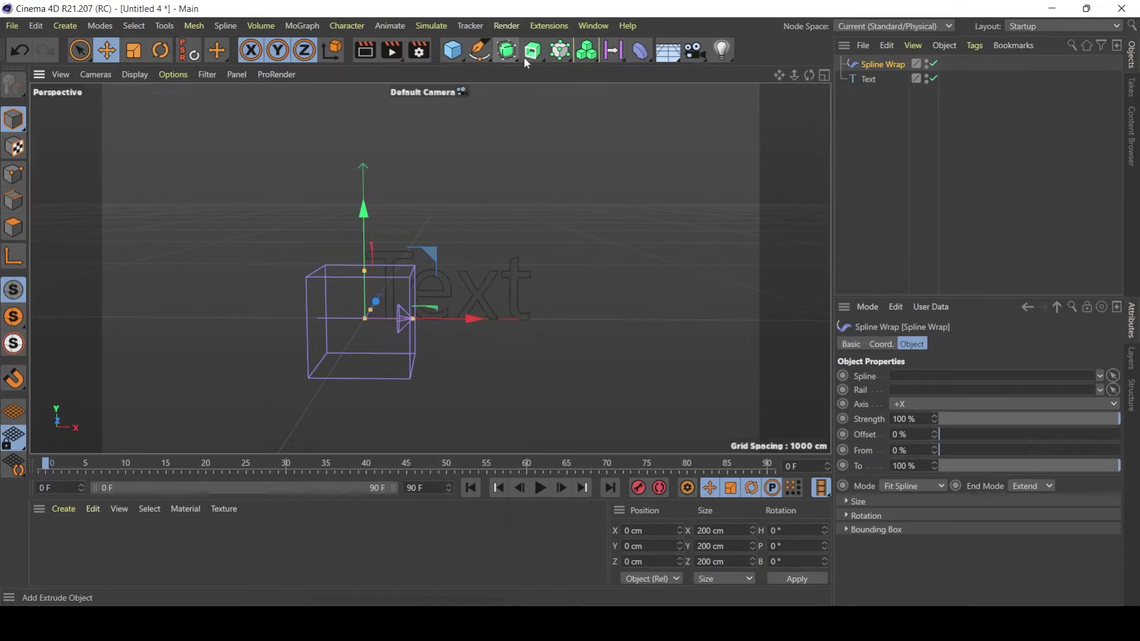
Step: Draw an open, wavy three-point Bezier spline above the text in the Front view with the Spline Pen
click(471, 59)
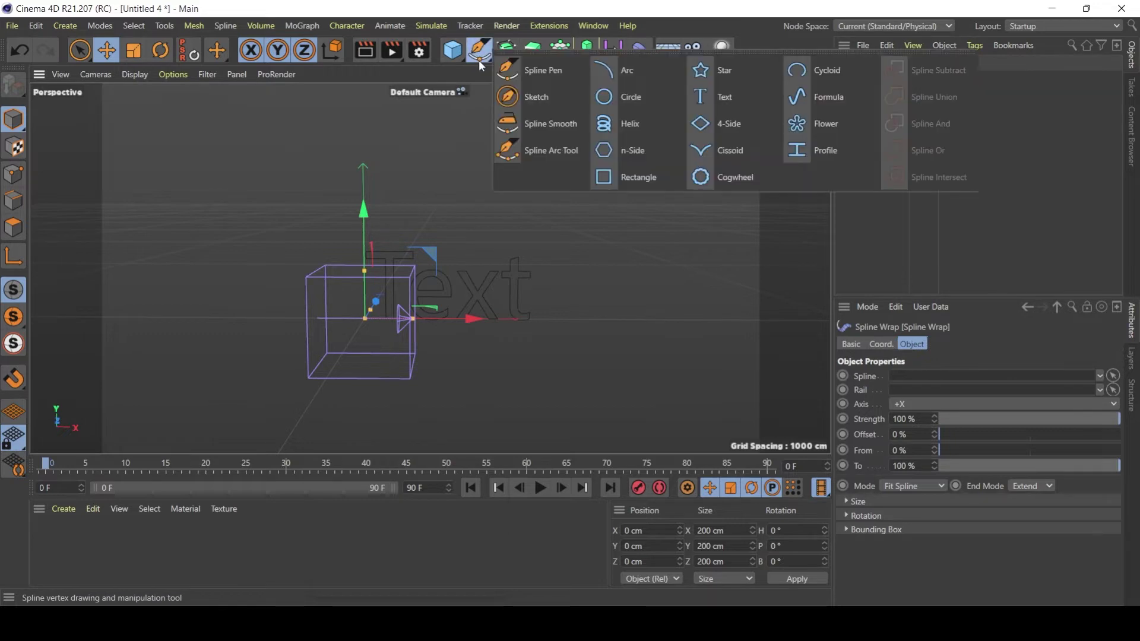
click(536, 70)
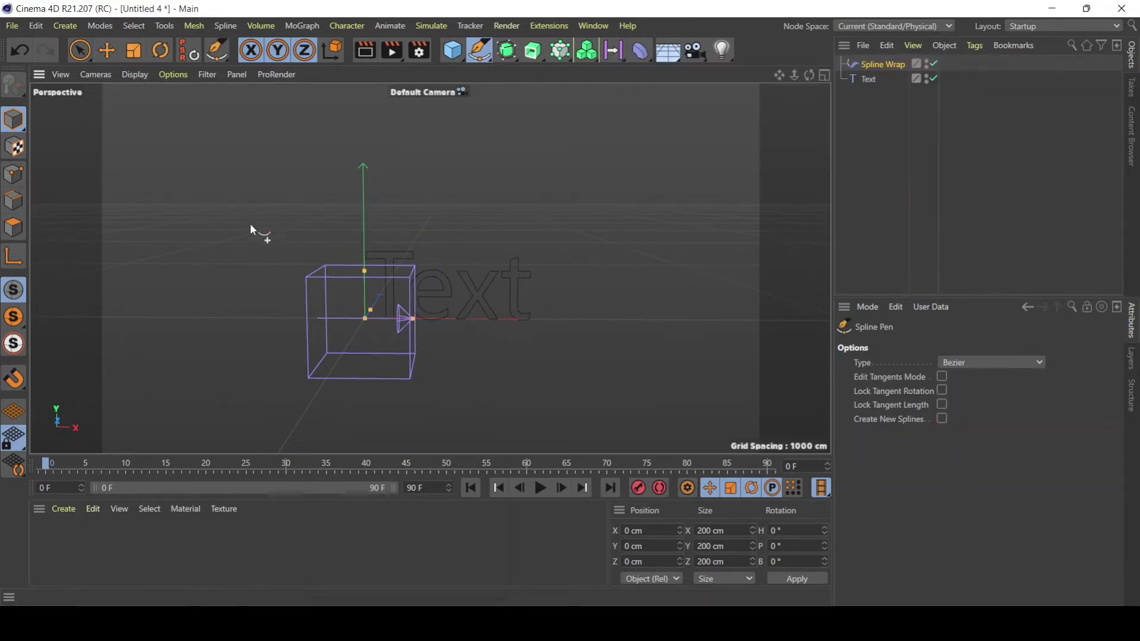
click(825, 76)
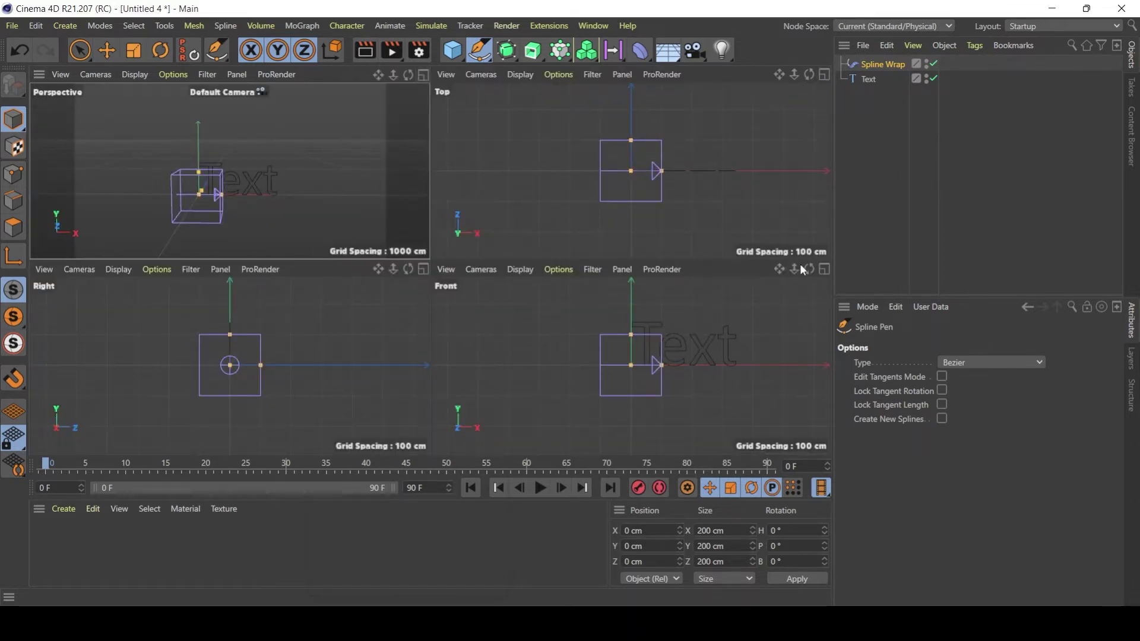
click(824, 270)
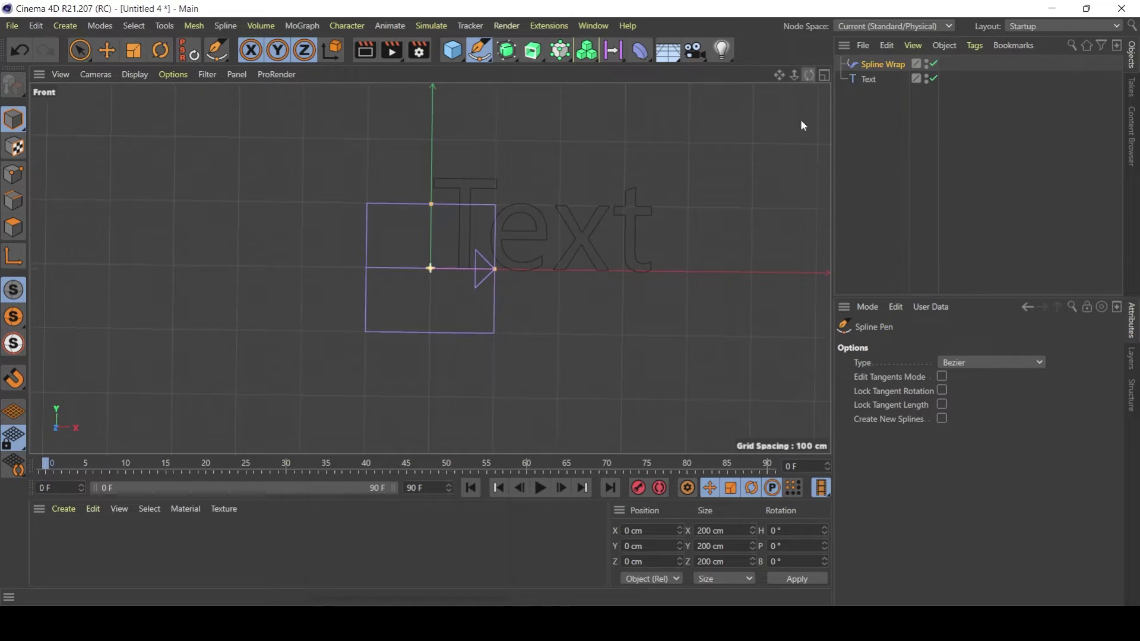
drag(796, 76, 399, 205)
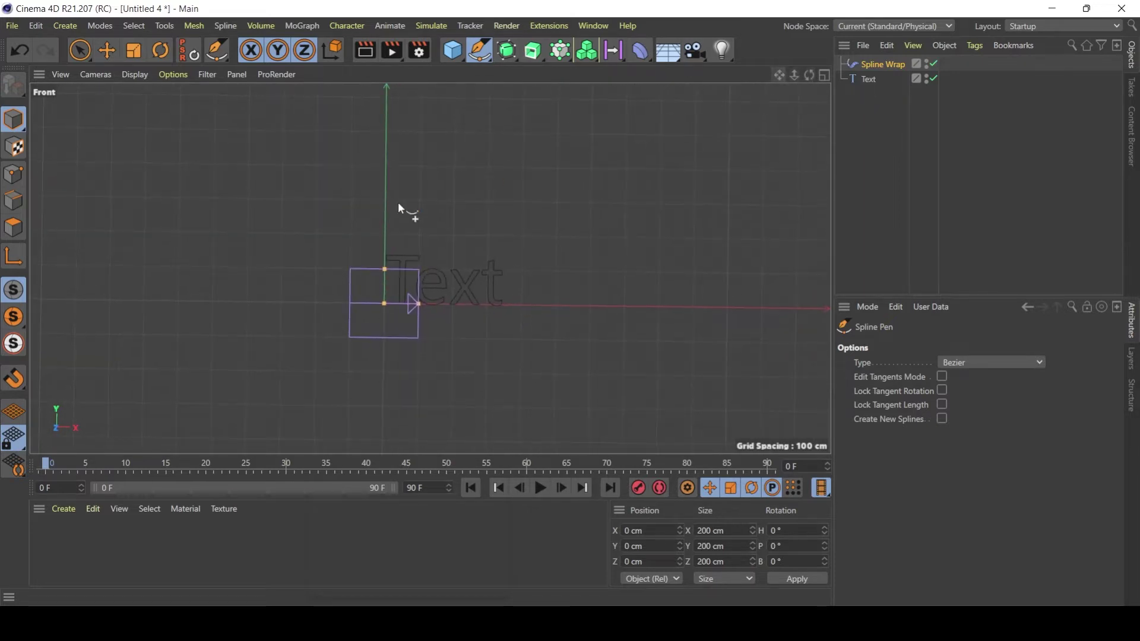
click(214, 198)
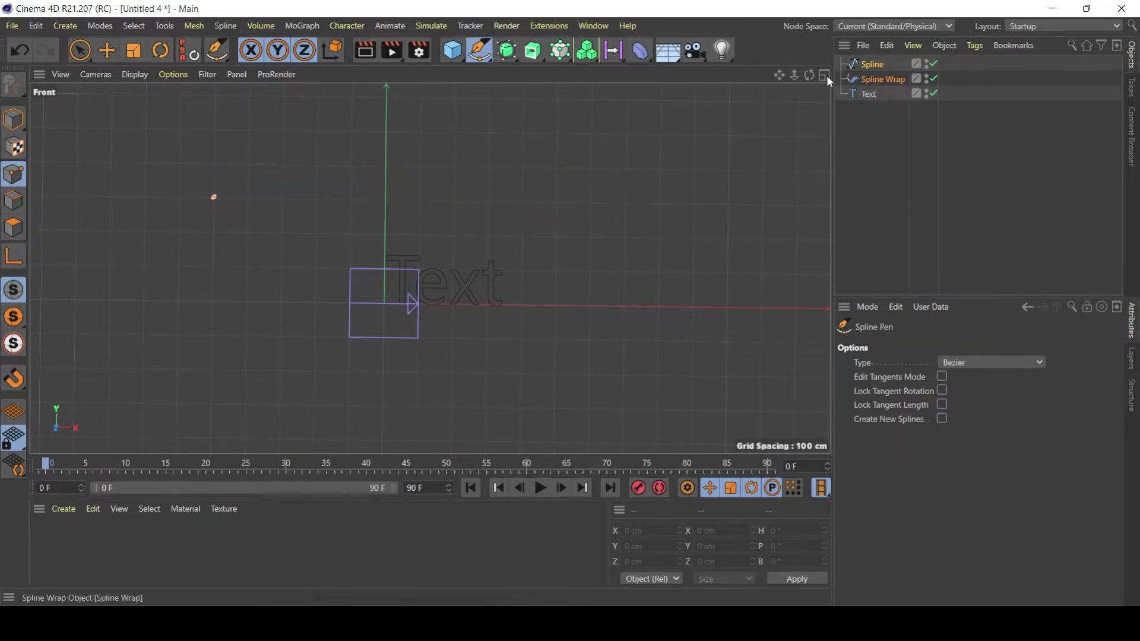
drag(810, 74, 807, 52)
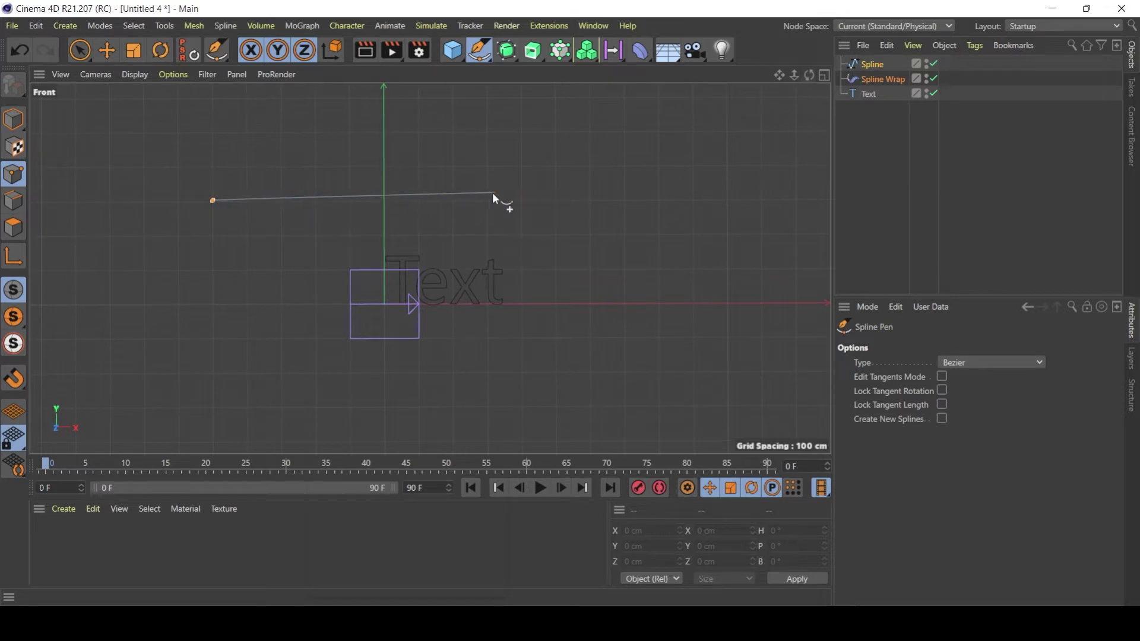
drag(413, 177, 509, 205)
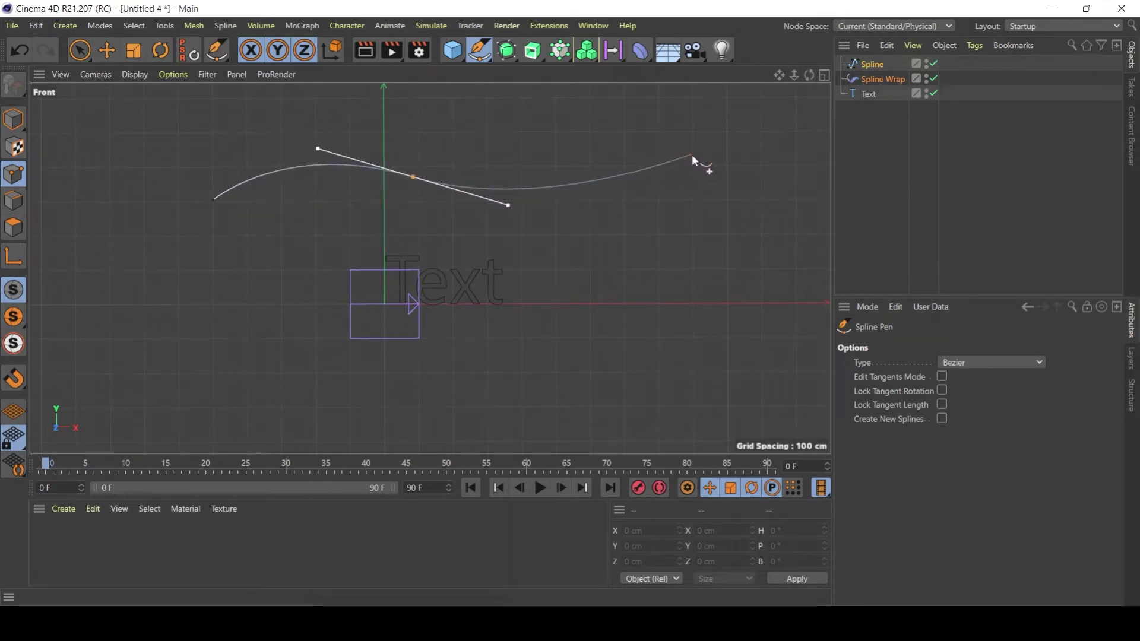
drag(693, 154, 731, 132)
key(Escape)
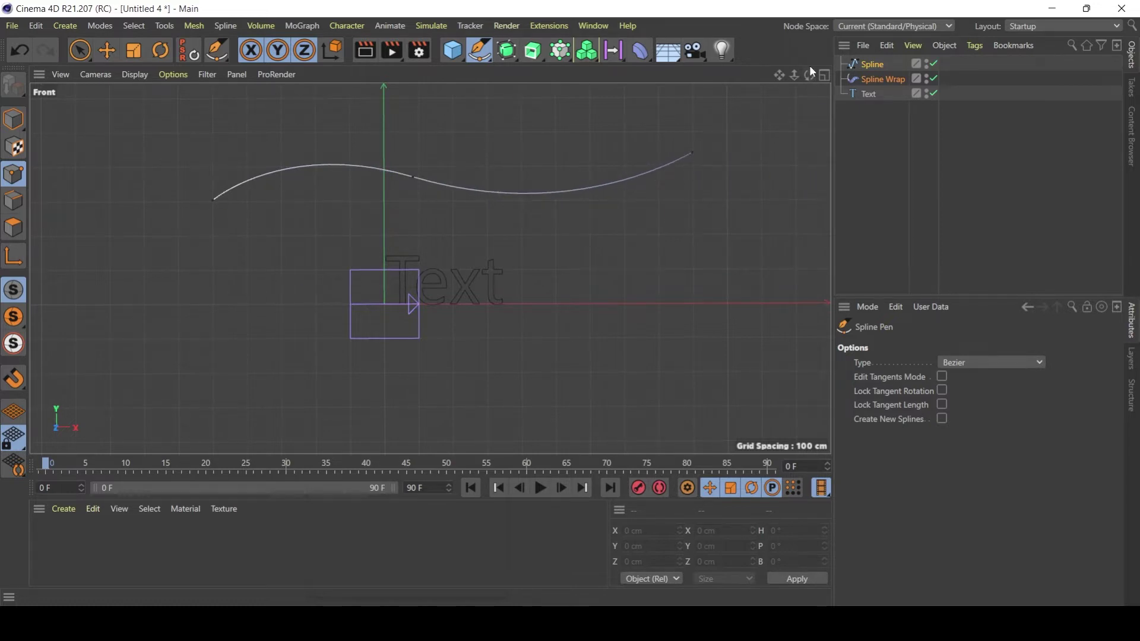
Step: Return to the perspective view and add a Cube primitive to the scene
click(825, 76)
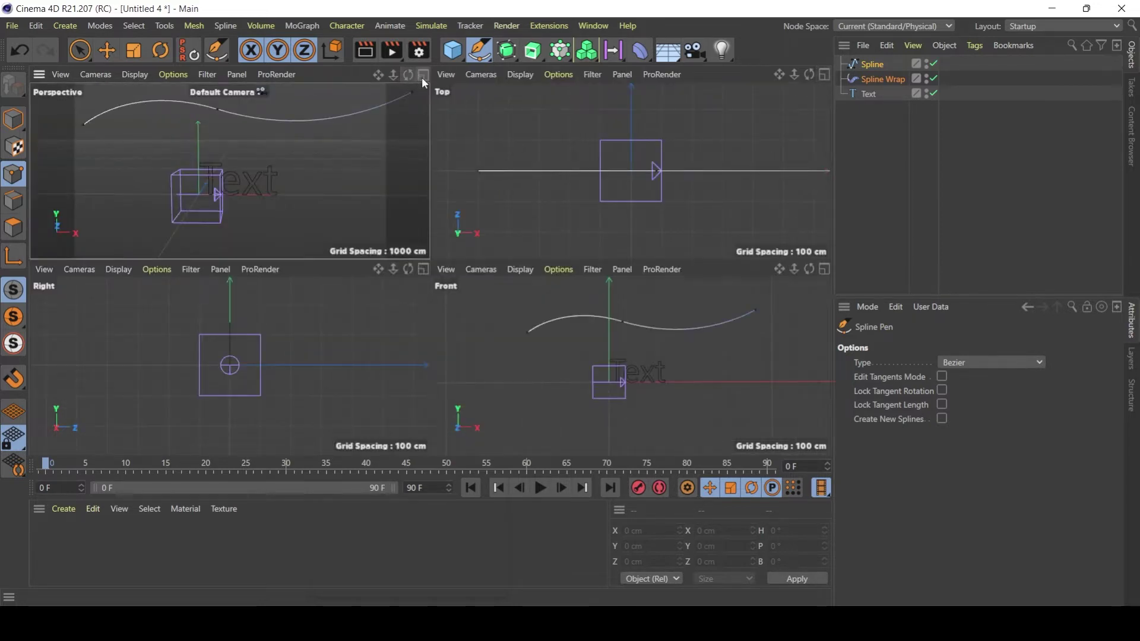
click(410, 76)
scroll(796, 95, down, 5)
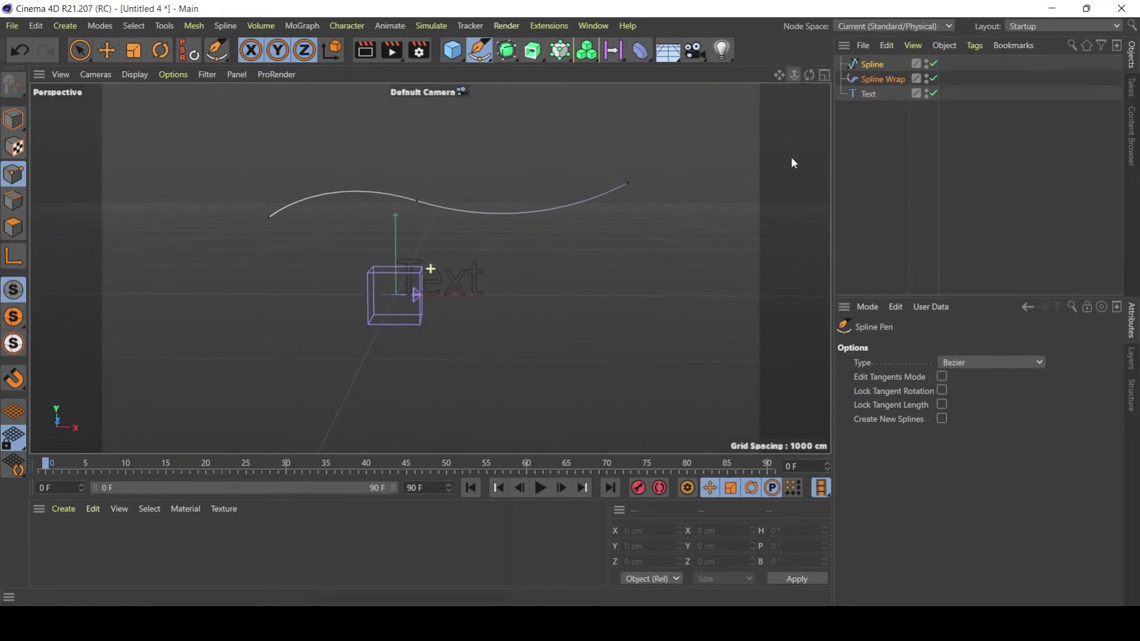
alt+drag(362, 225, 270, 253)
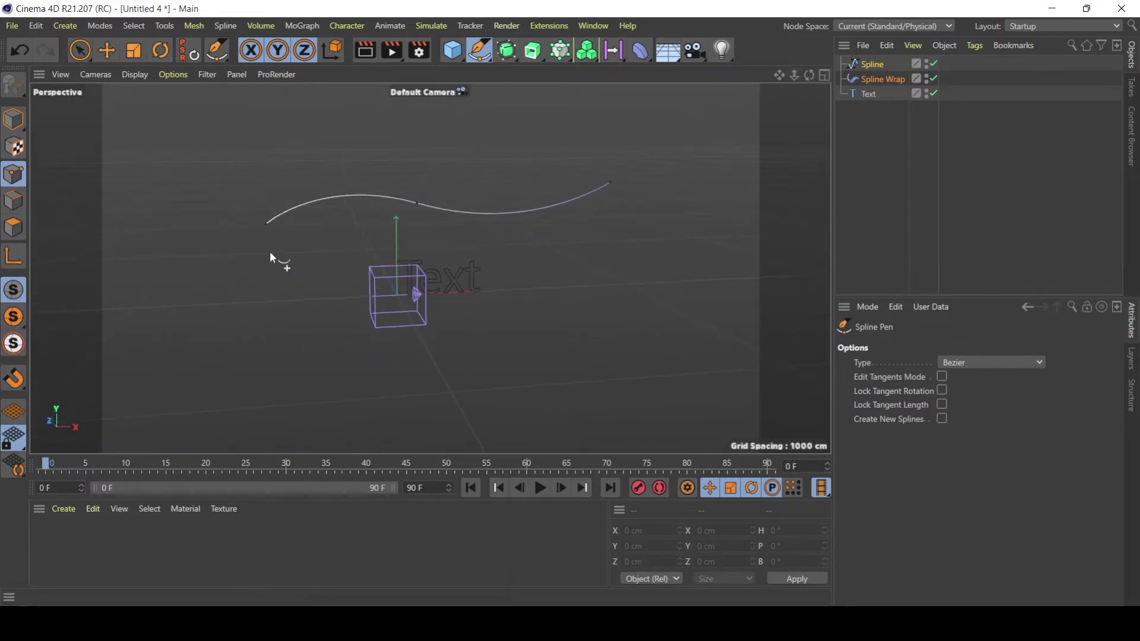
alt+drag(420, 219, 482, 228)
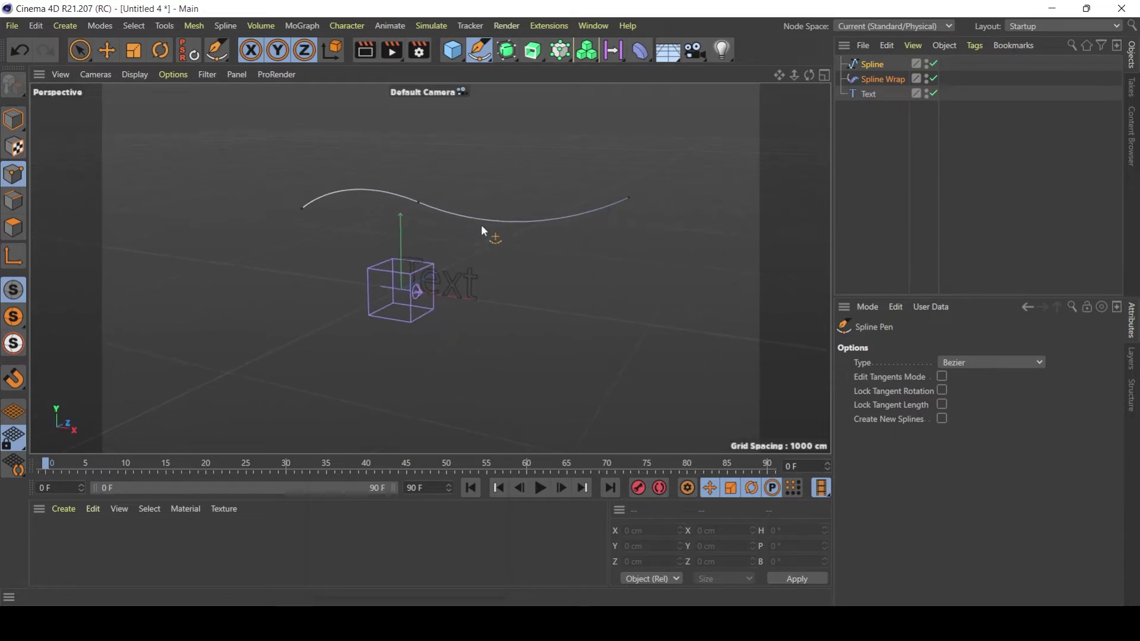
click(458, 57)
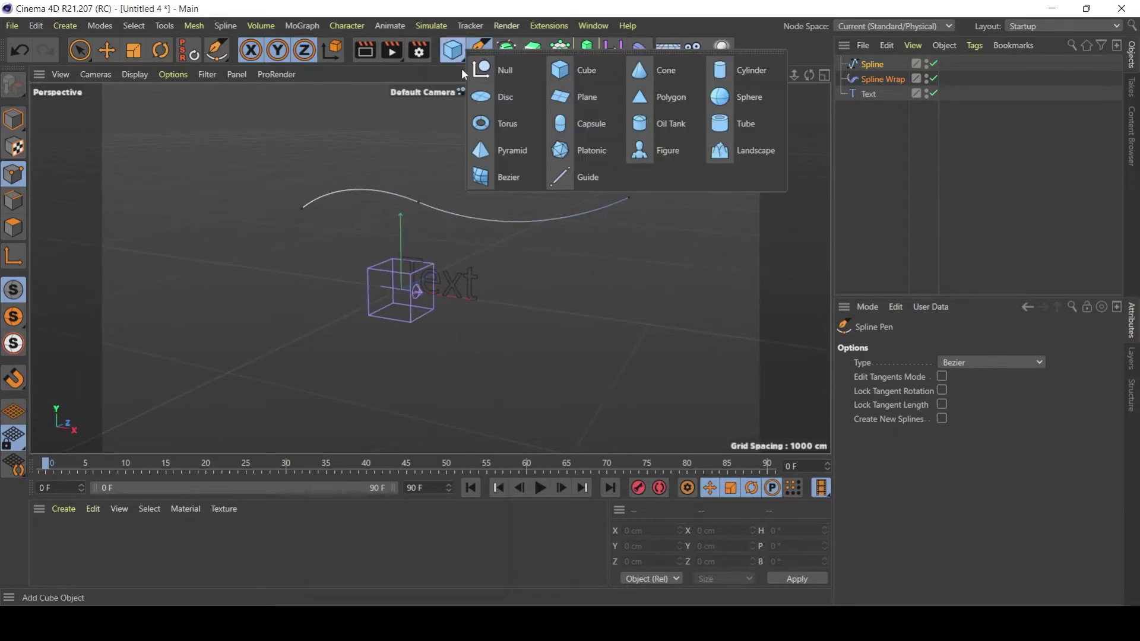
click(576, 72)
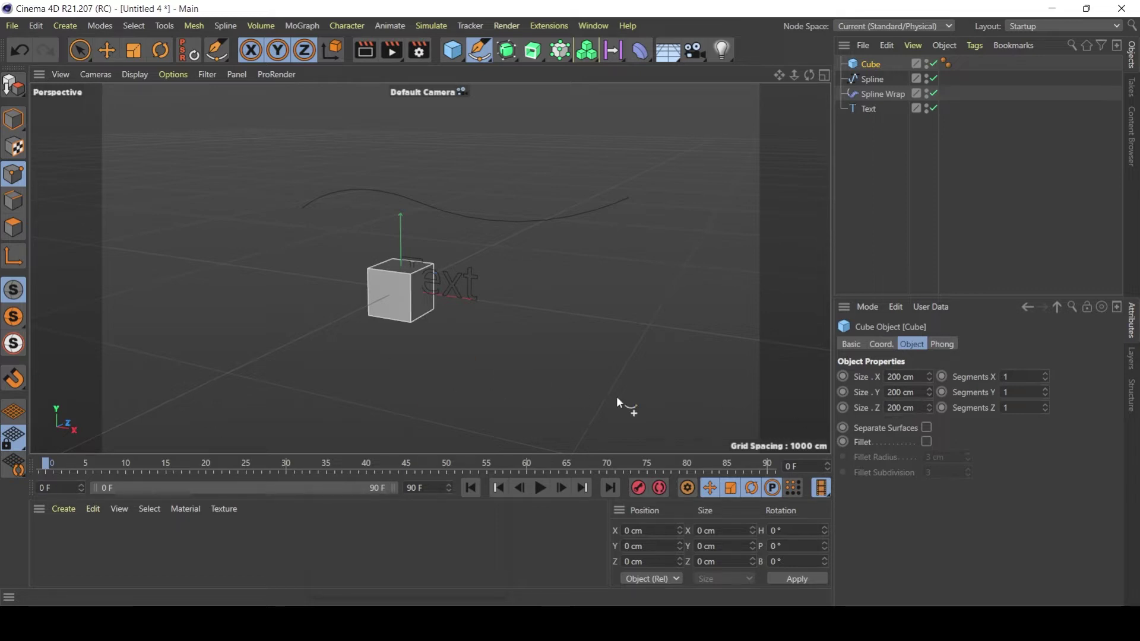
Step: Stretch the cube into a long bar by setting its X size to 2385 cm
drag(930, 377, 661, 194)
drag(796, 74, 923, 509)
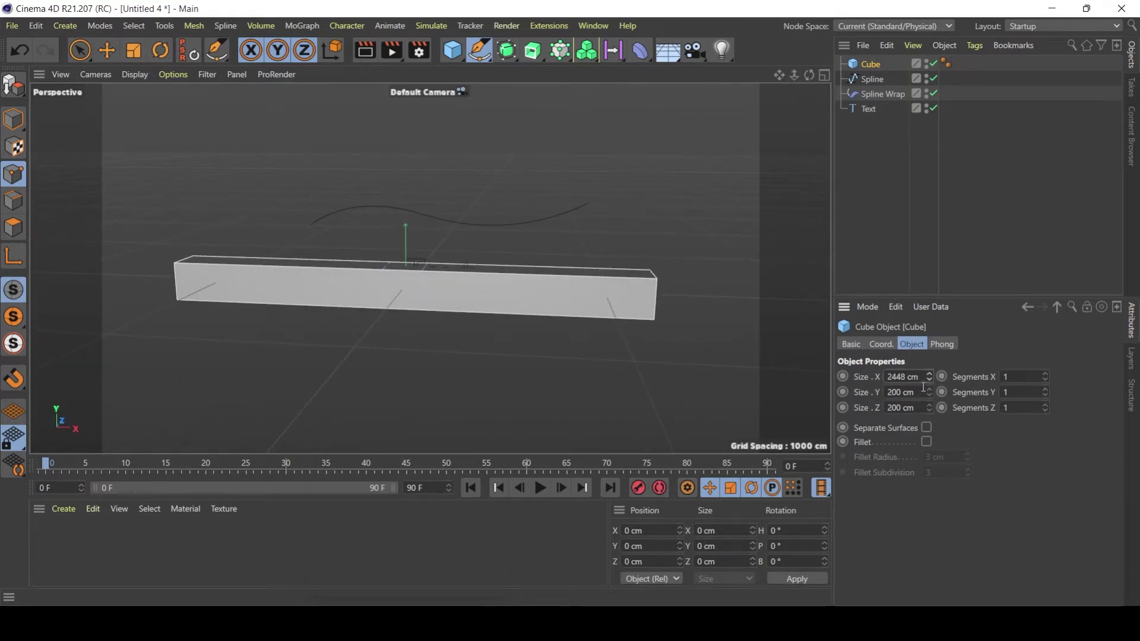
drag(929, 380, 926, 426)
alt+drag(346, 280, 487, 227)
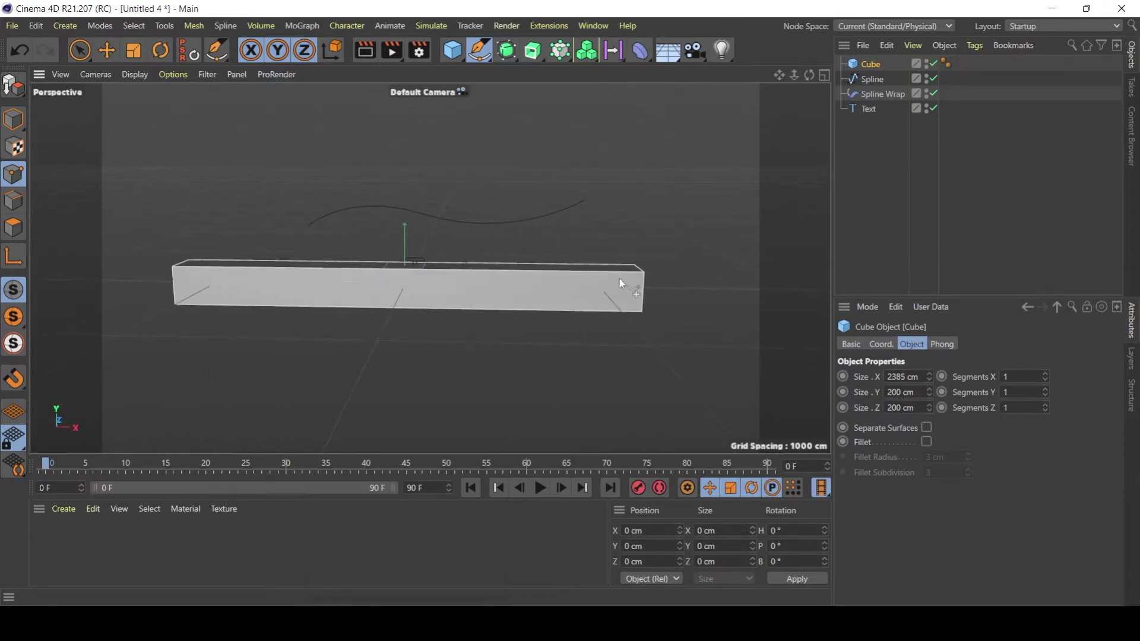
alt+drag(636, 259, 511, 261)
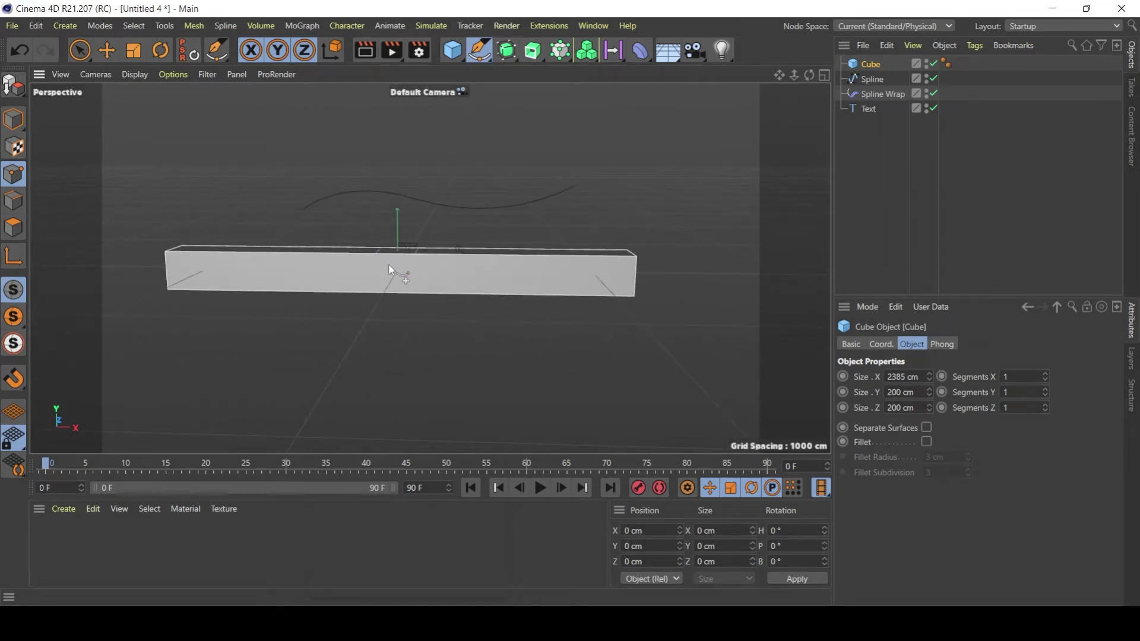
alt+drag(388, 264, 529, 259)
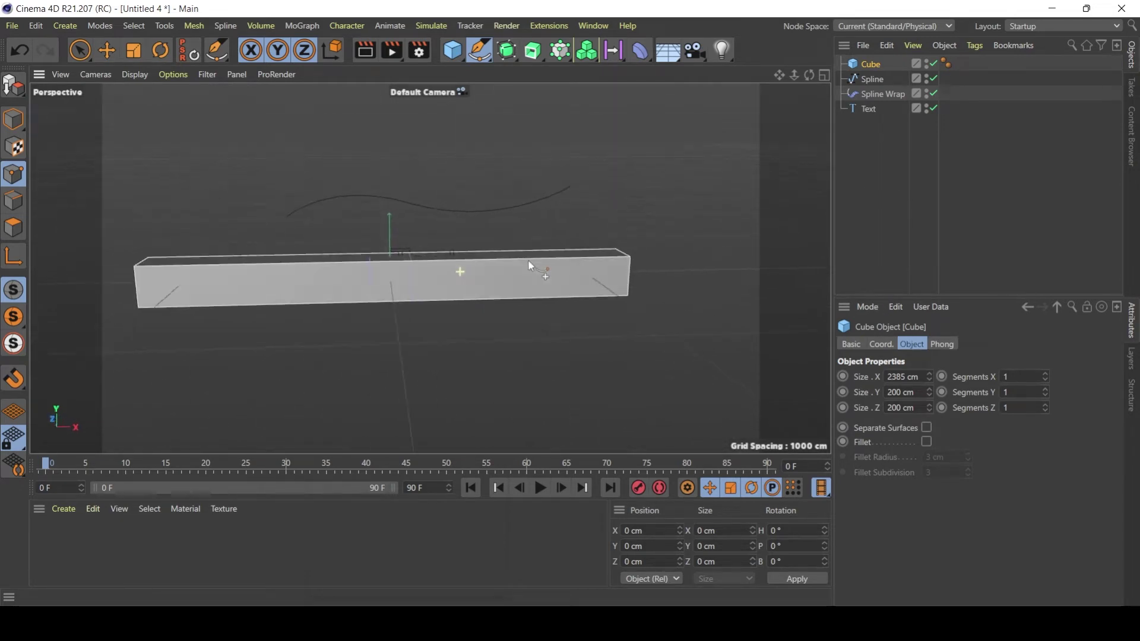
Step: Switch from the Spline Pen to the Move tool and clear the object selection
click(880, 112)
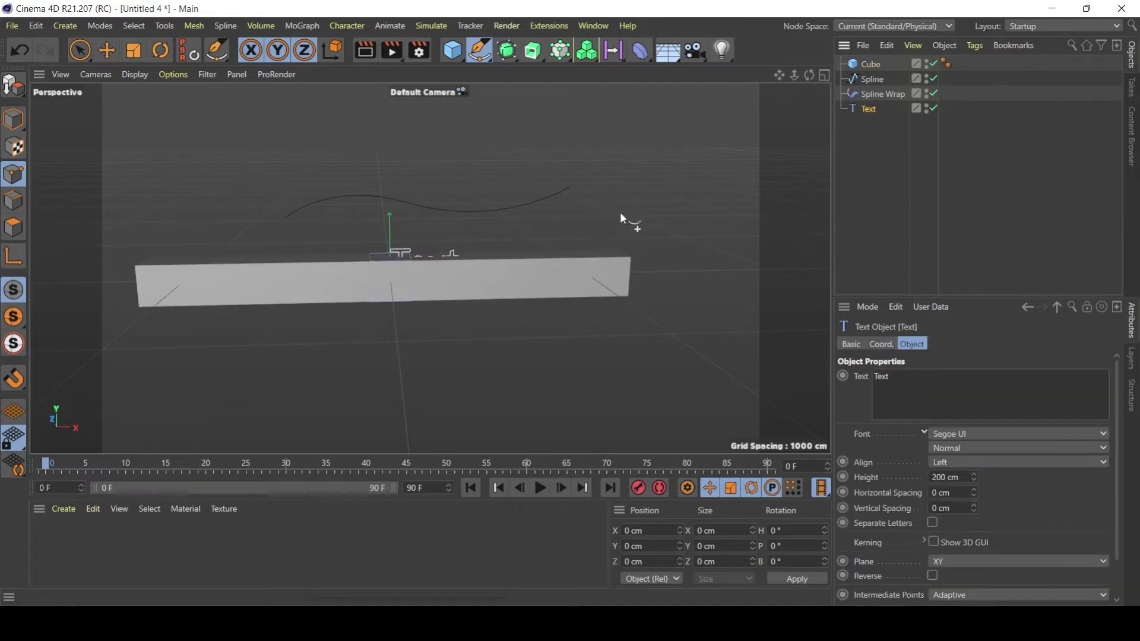
key(e)
click(863, 176)
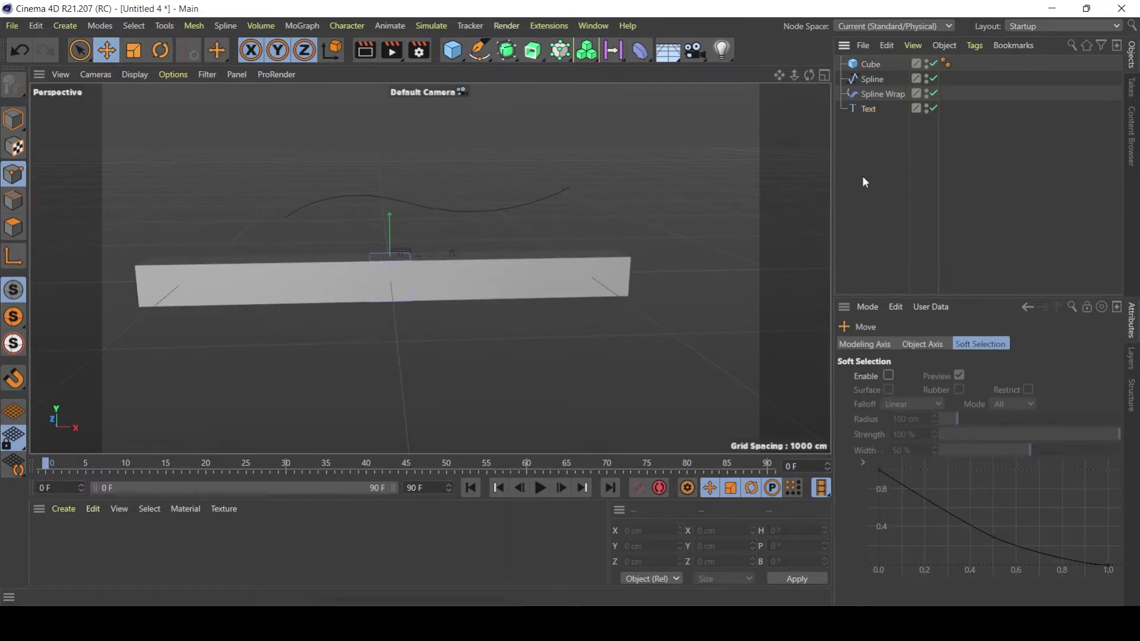
Step: Examine the stretched cube and the wavy spline above it from several perspective angles
mouse_move(430, 260)
alt+mouse_down()
mouse_move(393, 269)
mouse_move(363, 234)
mouse_move(381, 261)
mouse_move(448, 267)
alt+mouse_up()
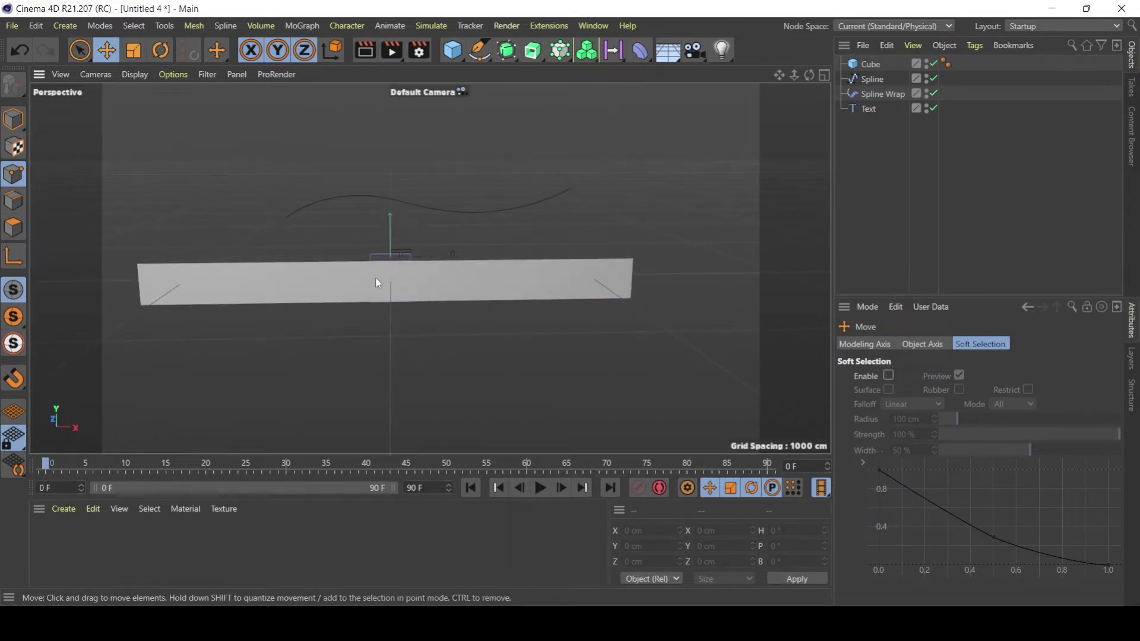
mouse_move(376, 276)
alt+mouse_down()
mouse_move(434, 277)
mouse_move(359, 269)
alt+mouse_up()
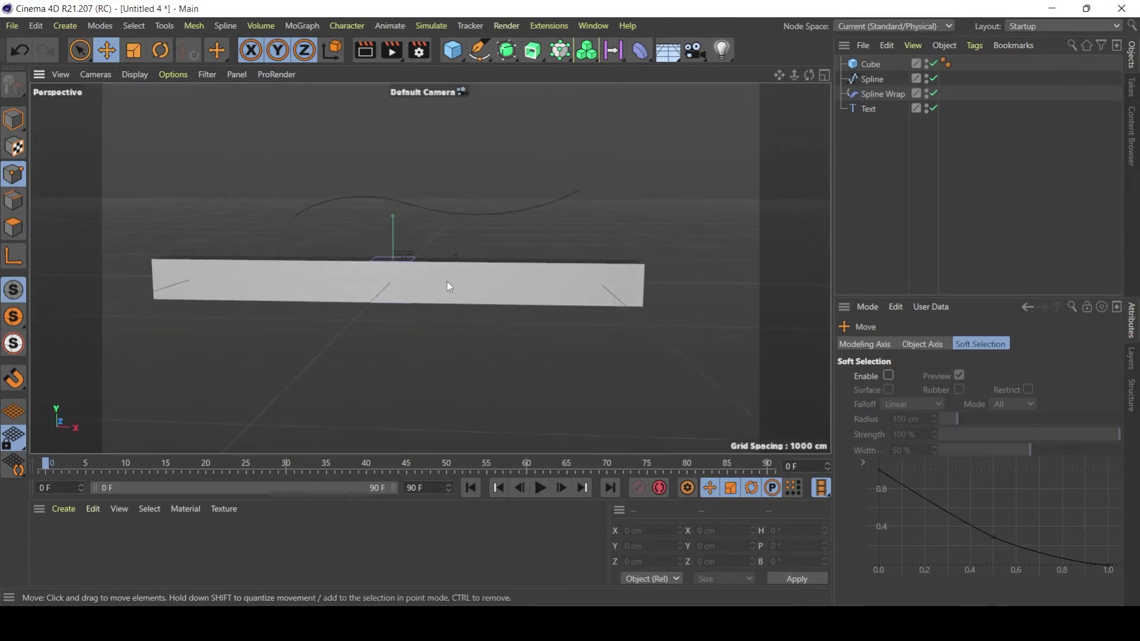
alt+drag(425, 282, 397, 288)
alt+middle_drag(451, 280, 453, 280)
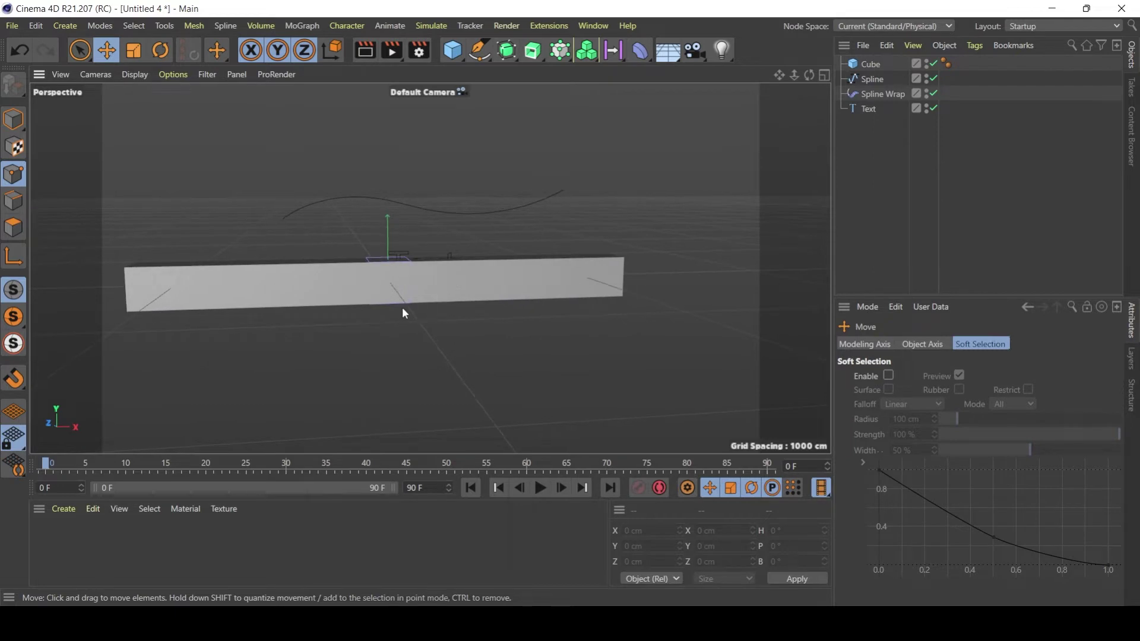
mouse_move(380, 286)
alt+middle_down()
mouse_move(424, 275)
mouse_move(323, 294)
mouse_move(445, 281)
mouse_move(428, 291)
mouse_move(540, 326)
mouse_move(317, 300)
mouse_move(392, 299)
mouse_move(397, 277)
alt+middle_up()
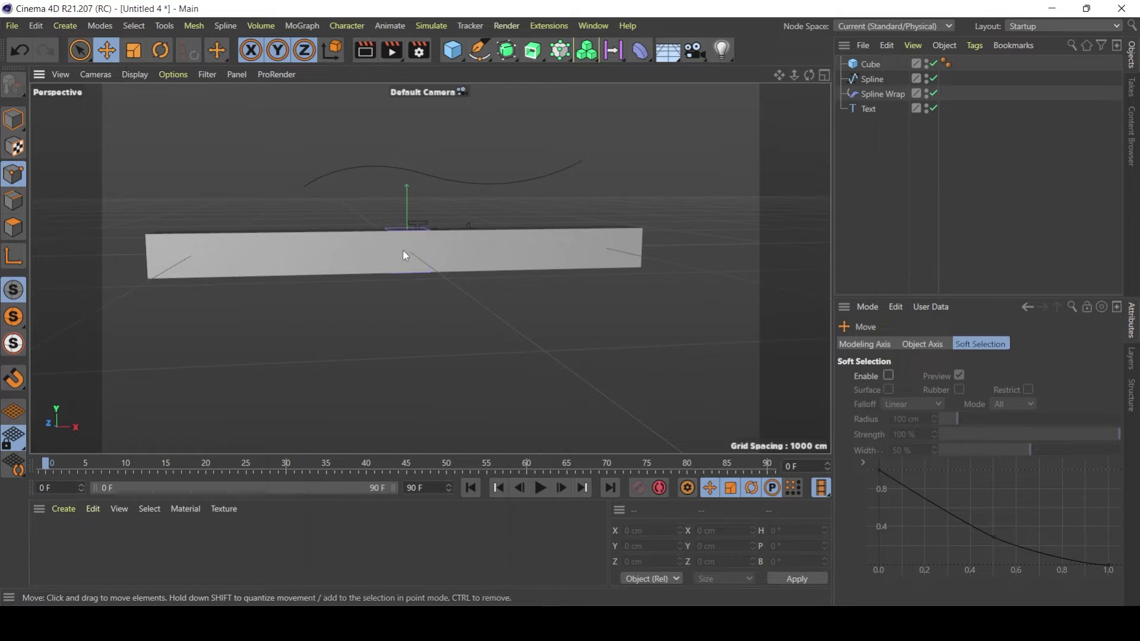
mouse_move(402, 255)
alt+right_down()
mouse_move(595, 237)
mouse_move(347, 260)
mouse_move(398, 255)
mouse_move(394, 266)
alt+right_up()
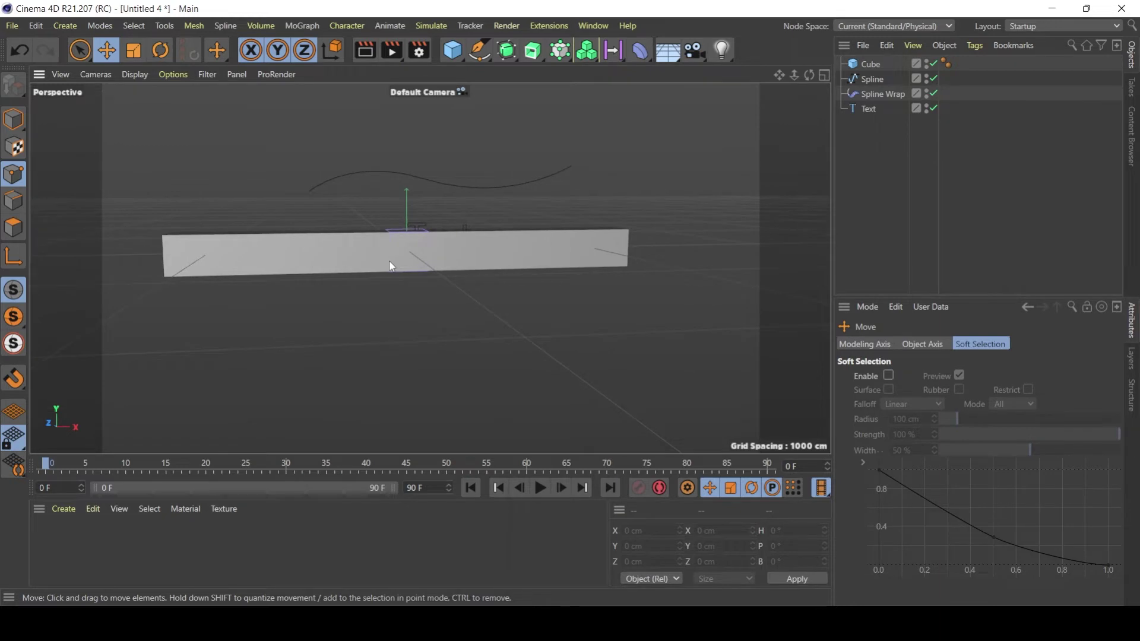
alt+drag(373, 257, 442, 267)
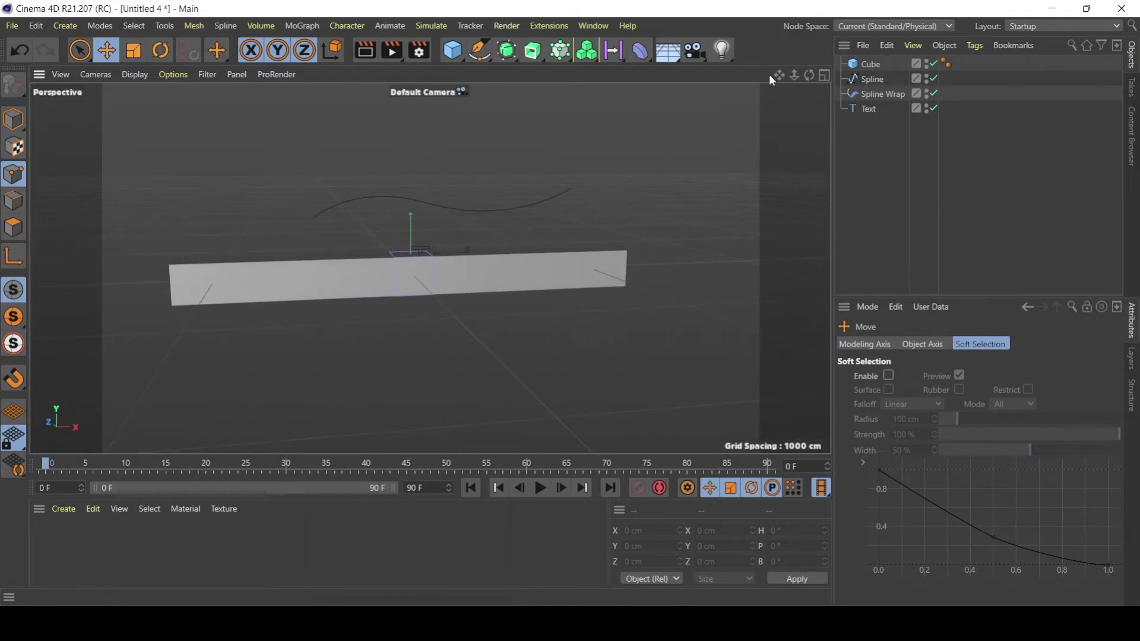
drag(779, 74, 796, 77)
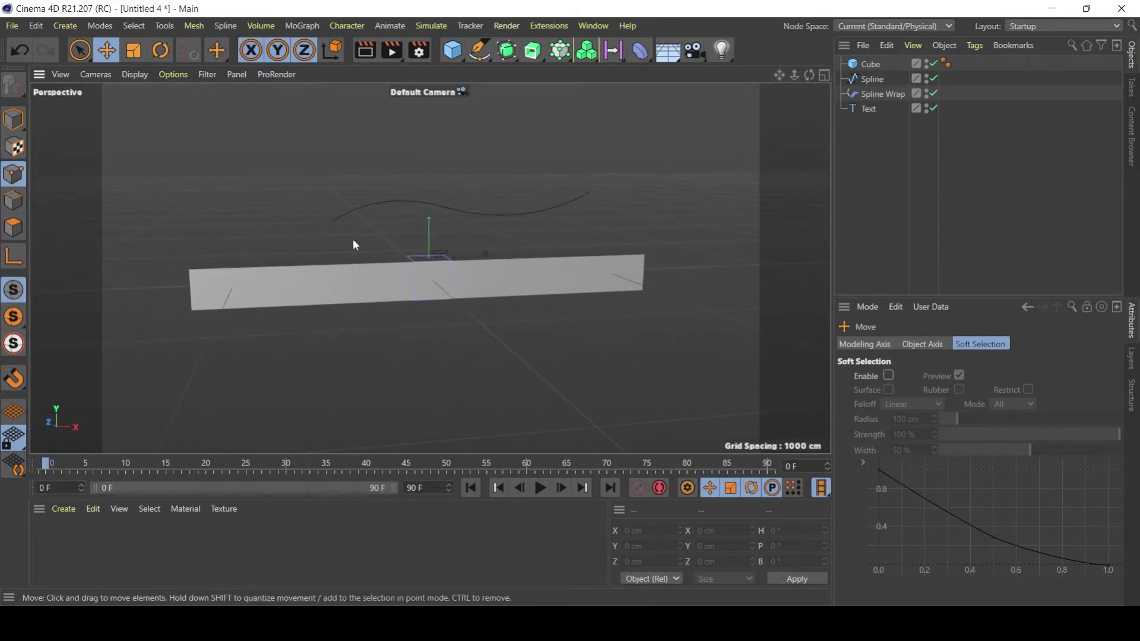
alt+drag(421, 244, 361, 269)
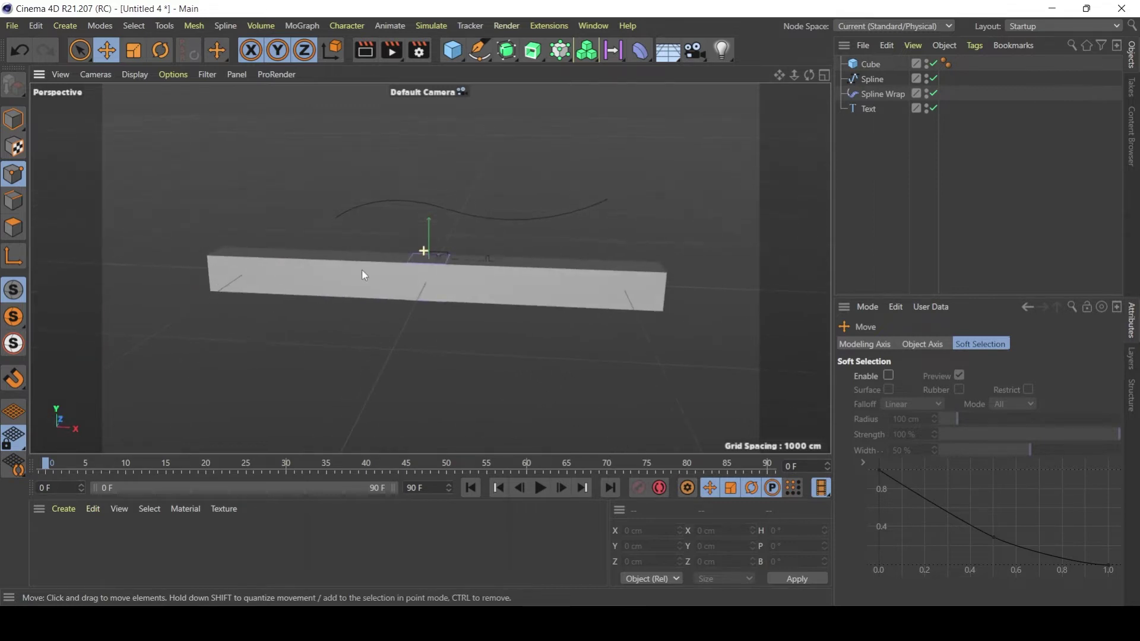
Step: Make the Spline Wrap deformer a child of the Cube
click(871, 63)
click(881, 95)
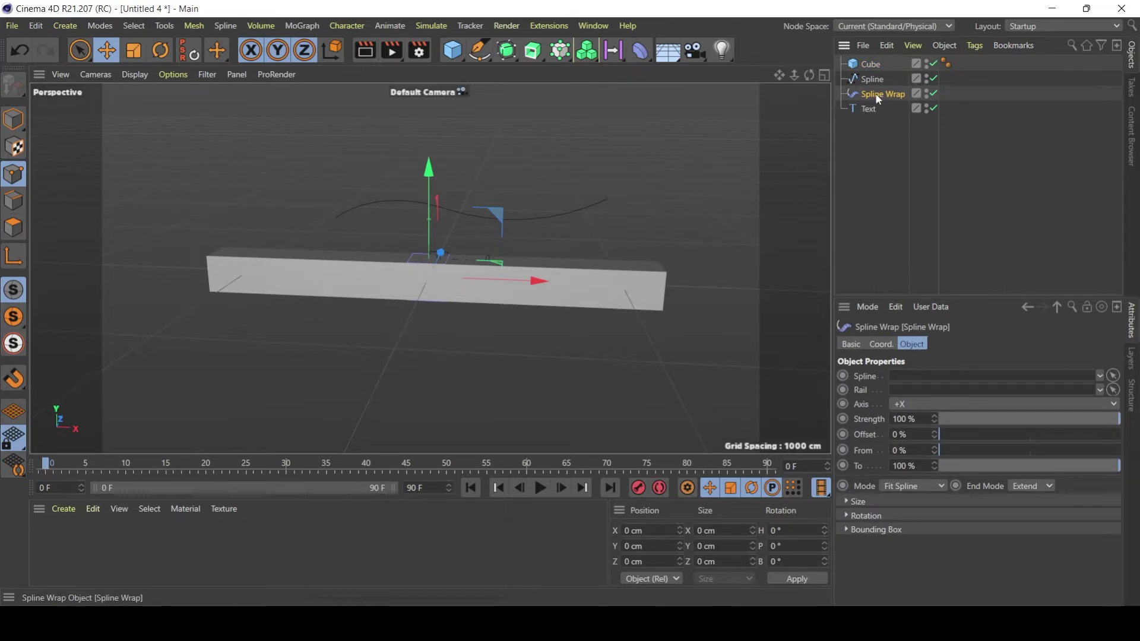
drag(875, 95, 877, 81)
drag(878, 64, 878, 64)
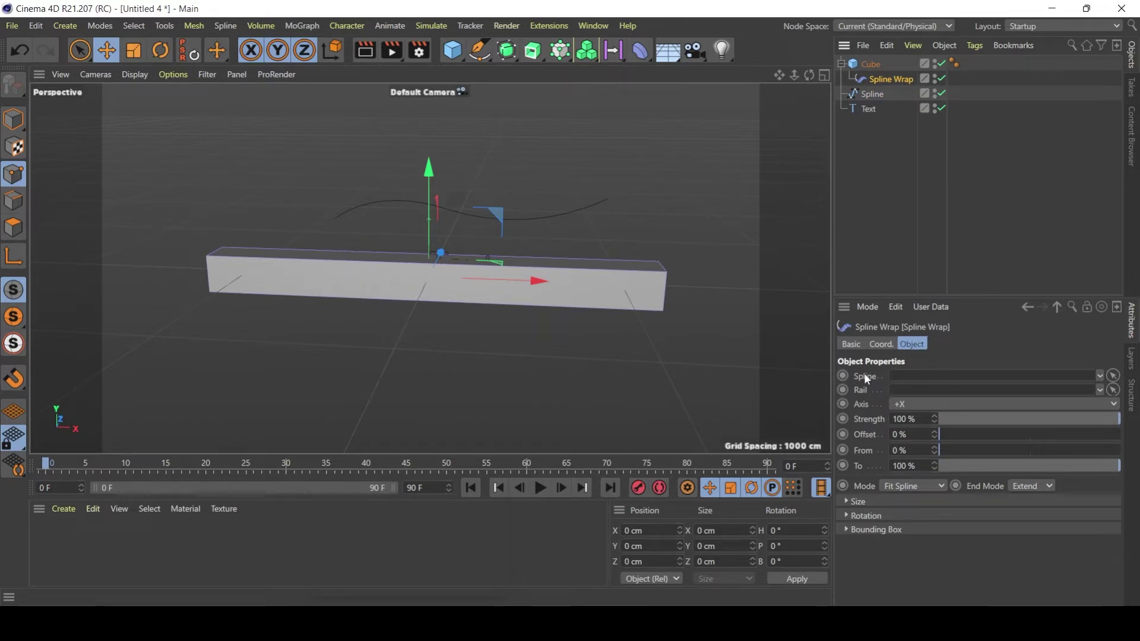
Step: Assign the drawn Spline as the Spline Wrap deformer's path spline
drag(877, 95, 908, 376)
alt+drag(454, 240, 684, 234)
alt+drag(440, 280, 492, 276)
Step: Compare the cube with the Spline Wrap deformer disabled and enabled, leaving the deformer enabled
click(872, 94)
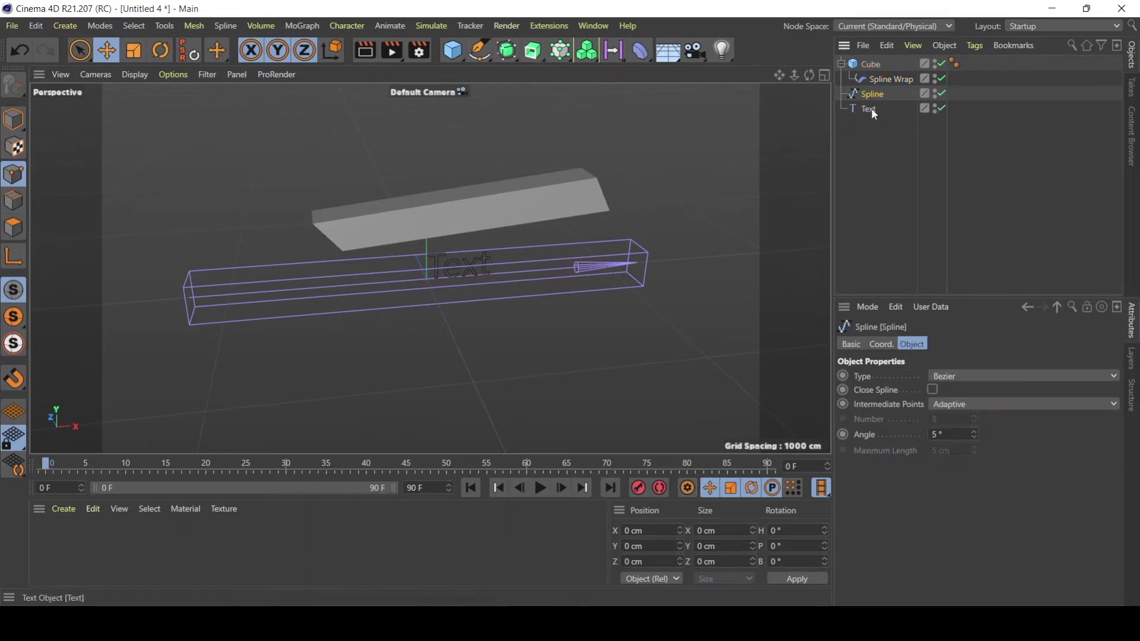
click(883, 80)
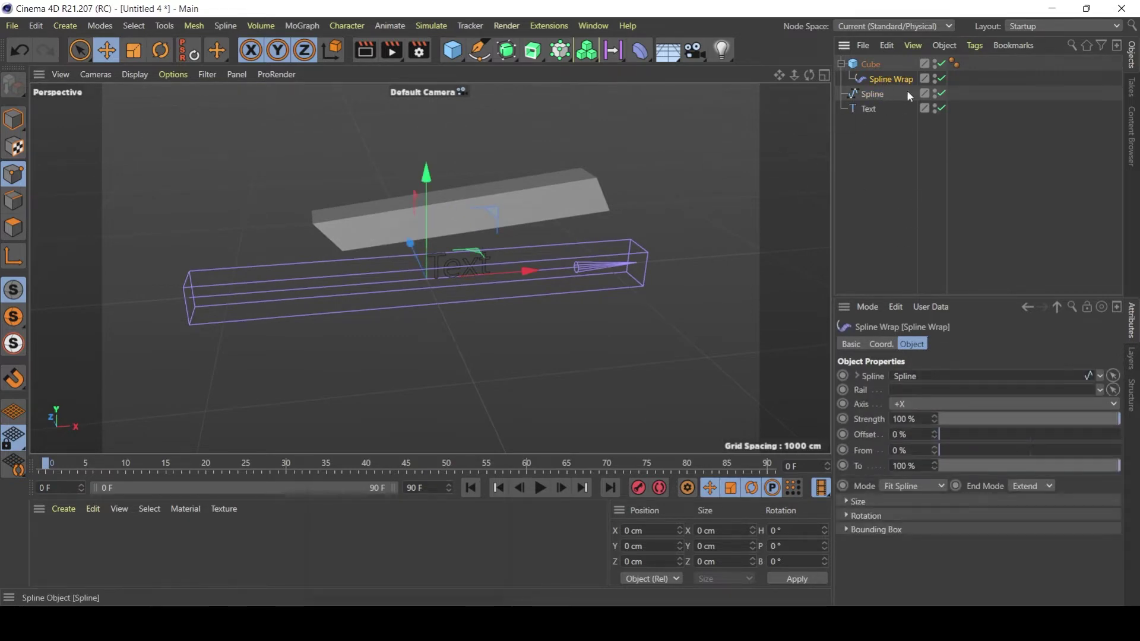
click(877, 64)
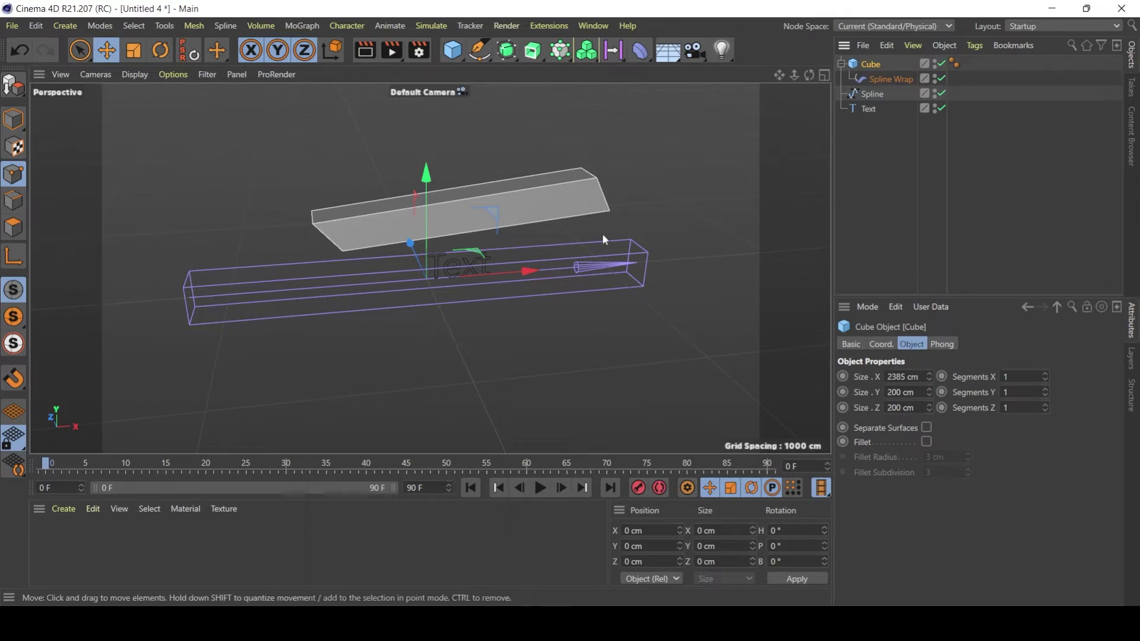
click(874, 95)
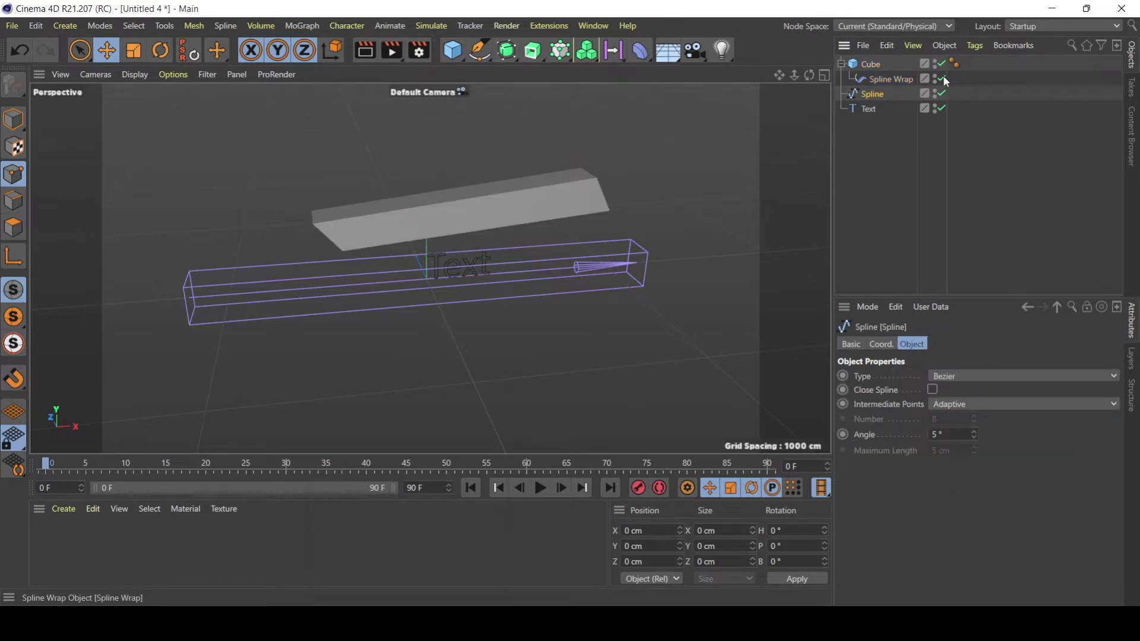
click(941, 78)
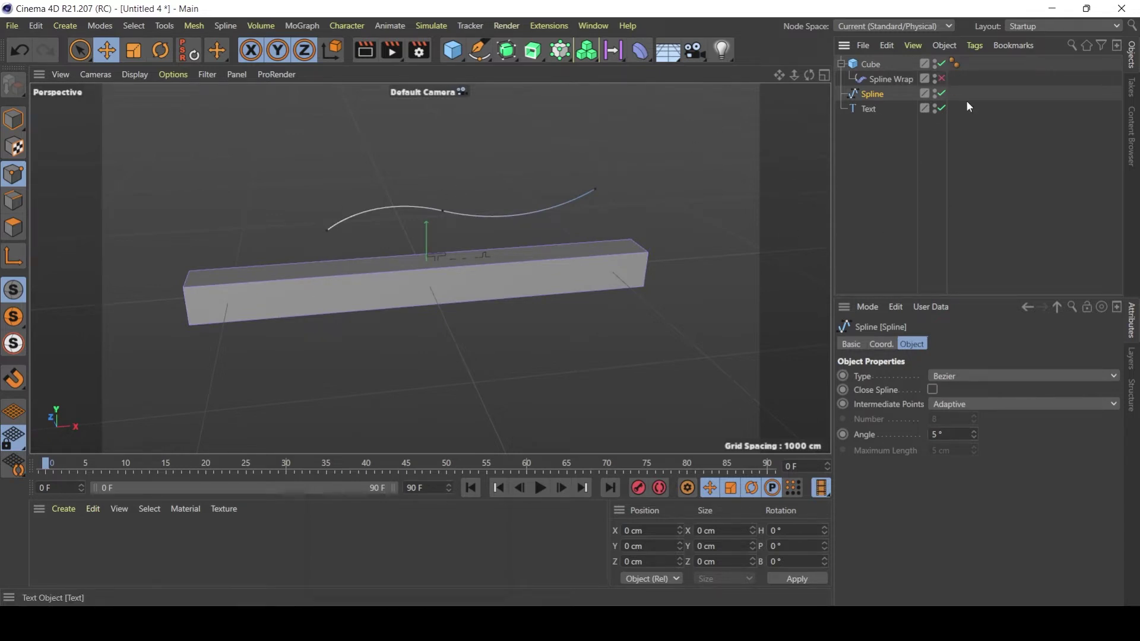
click(941, 78)
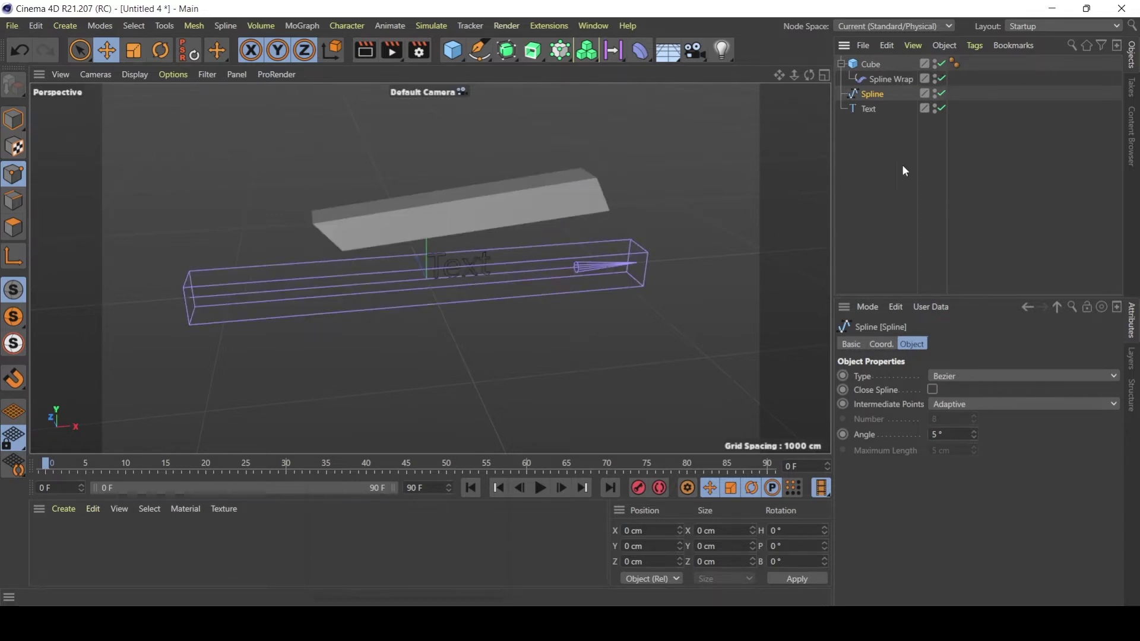
Step: Increase the Cube's X segments to 15 so that it bends smoothly along the spline
click(870, 63)
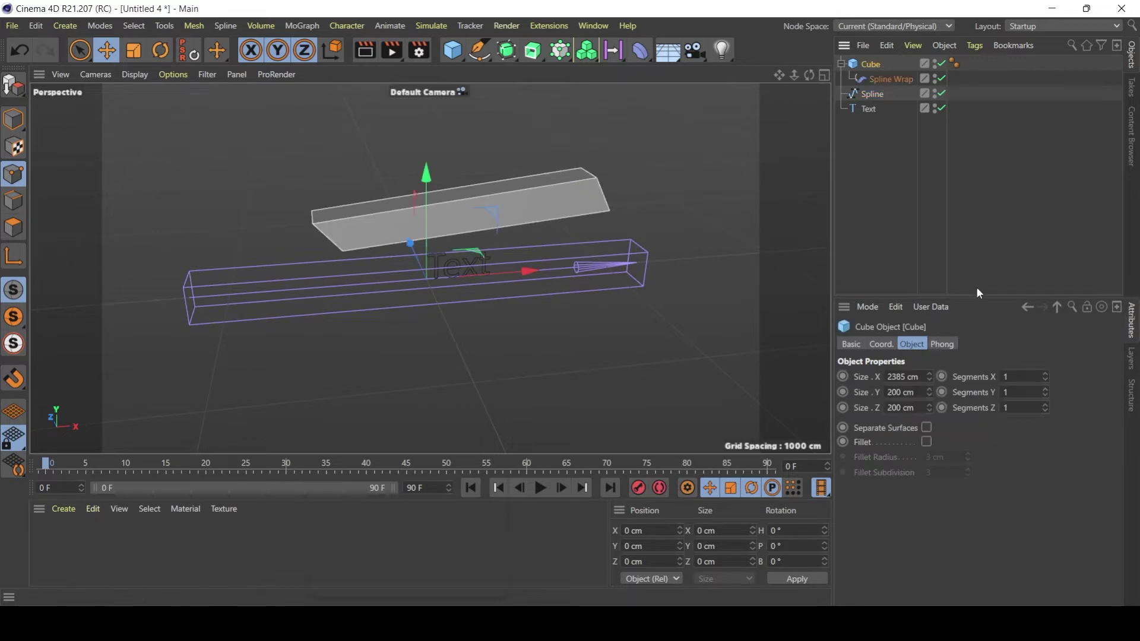
click(1047, 374)
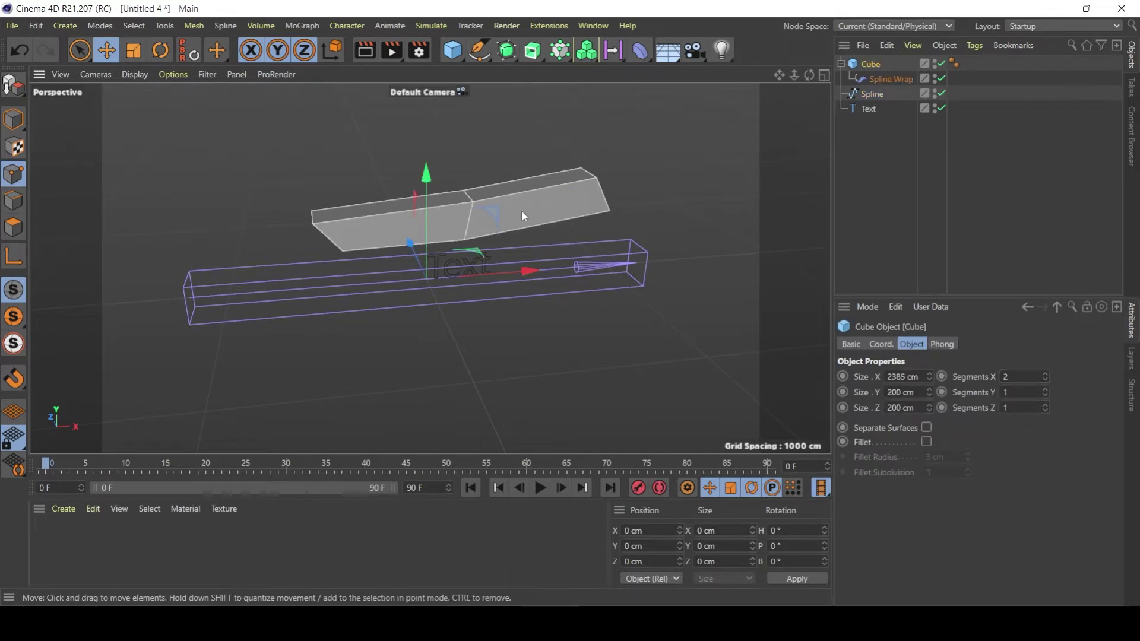
alt+drag(521, 211, 319, 234)
scroll(484, 213, up, 3)
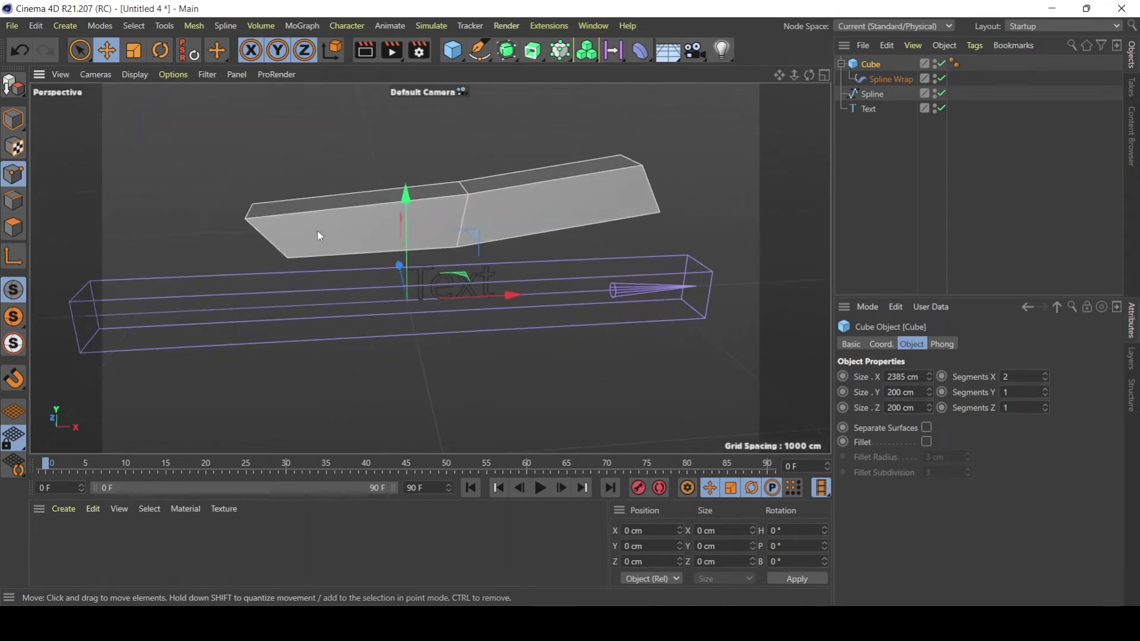
click(1046, 374)
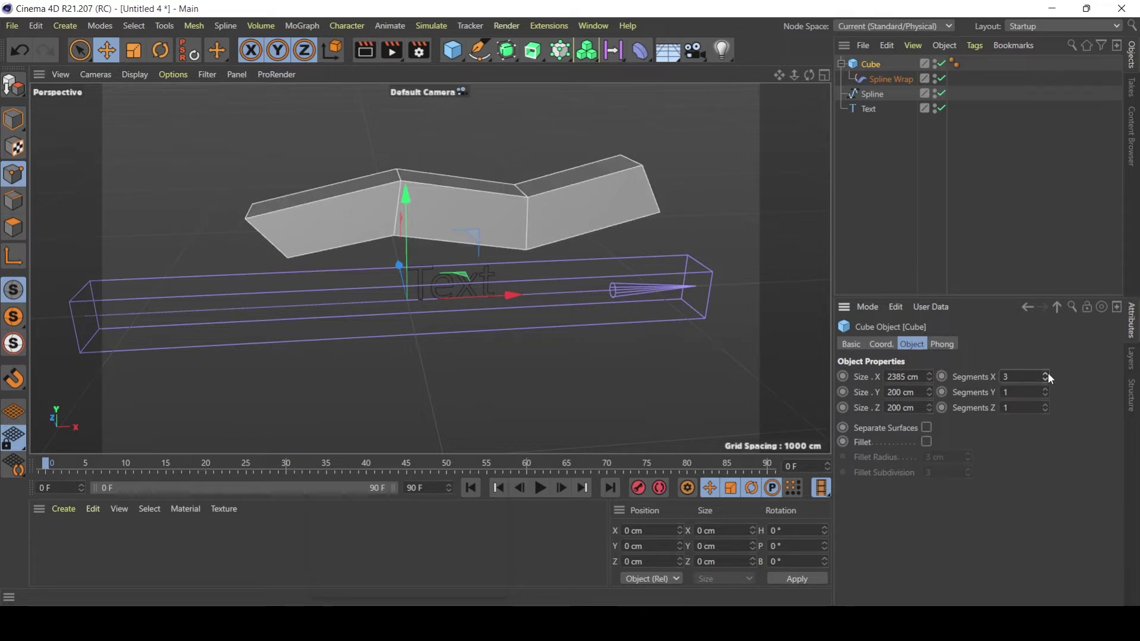
click(1046, 374)
click(1045, 372)
click(1045, 373)
click(1047, 373)
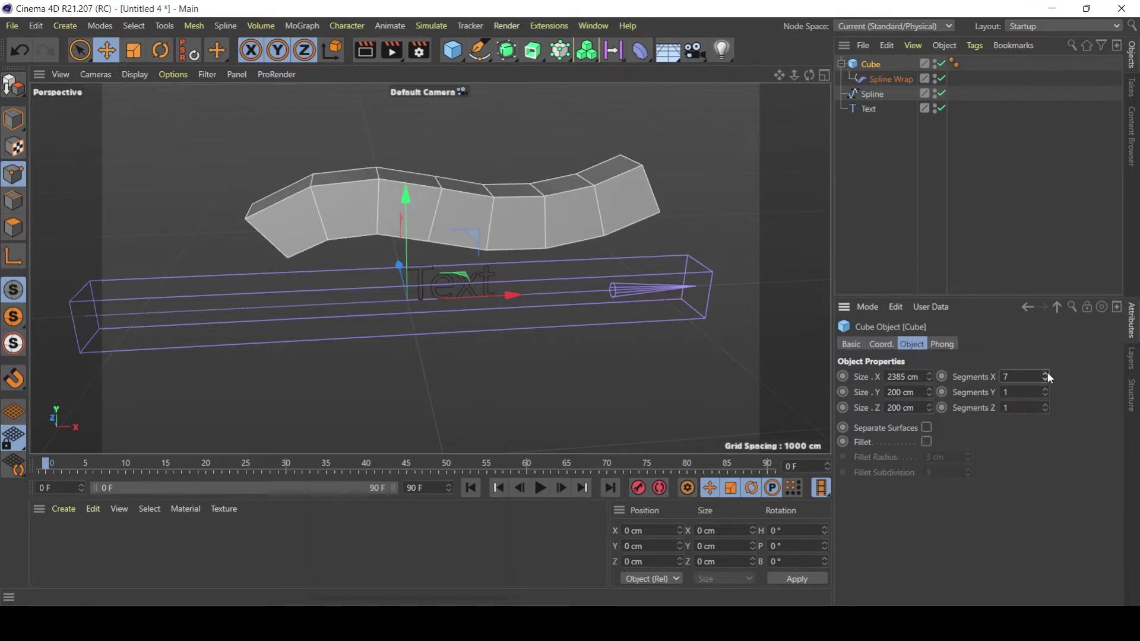
click(1047, 373)
mouse_move(393, 211)
alt+mouse_down()
mouse_move(486, 215)
mouse_move(322, 202)
mouse_move(654, 220)
mouse_move(349, 209)
mouse_move(380, 211)
alt+mouse_up()
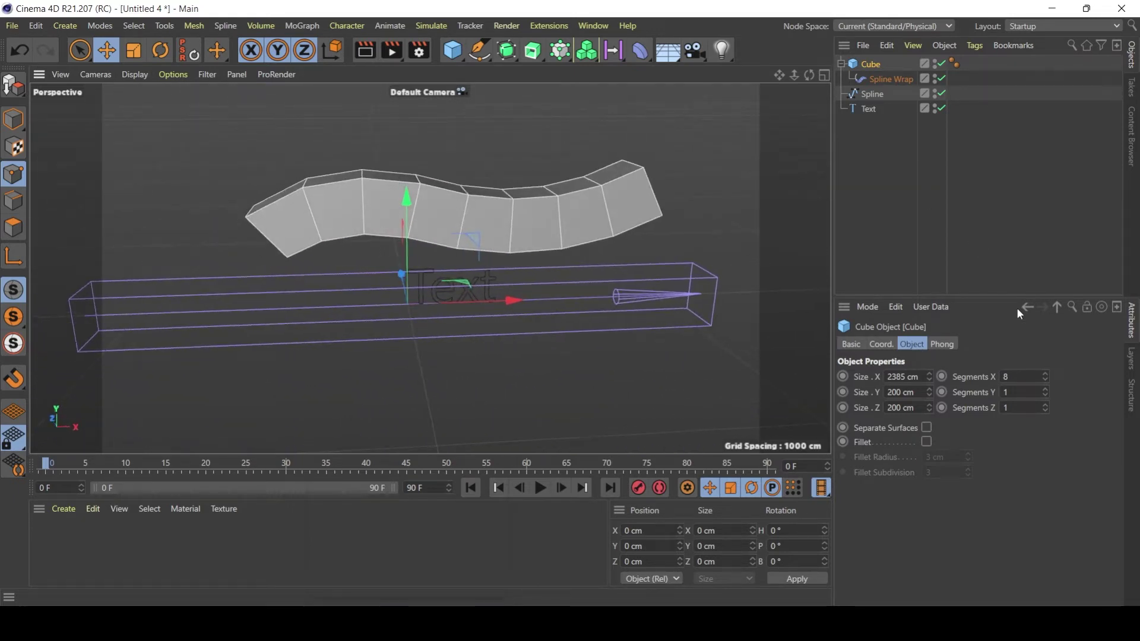
click(1047, 374)
click(1046, 374)
click(1047, 372)
click(1047, 373)
click(1048, 373)
click(1047, 373)
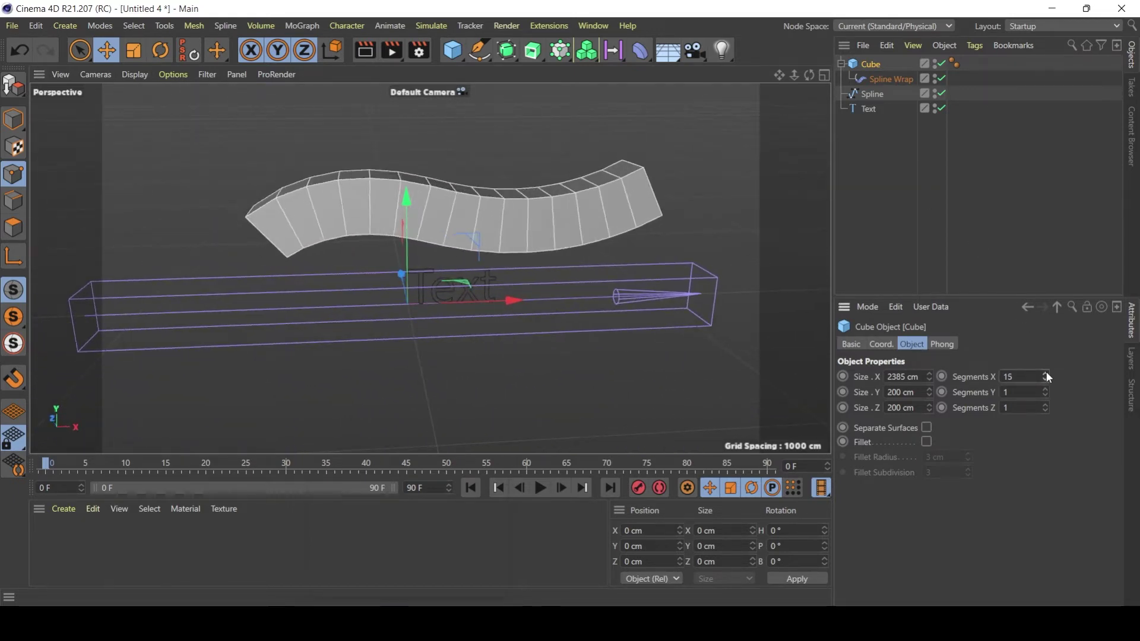
Step: Increase the Cube's X segments to 27 and view the smoother bend along the spline
click(1046, 372)
click(1046, 372)
drag(1046, 377, 1055, 366)
mouse_move(406, 215)
alt+mouse_down()
mouse_move(732, 222)
mouse_move(405, 224)
alt+mouse_up()
drag(782, 73, 809, 144)
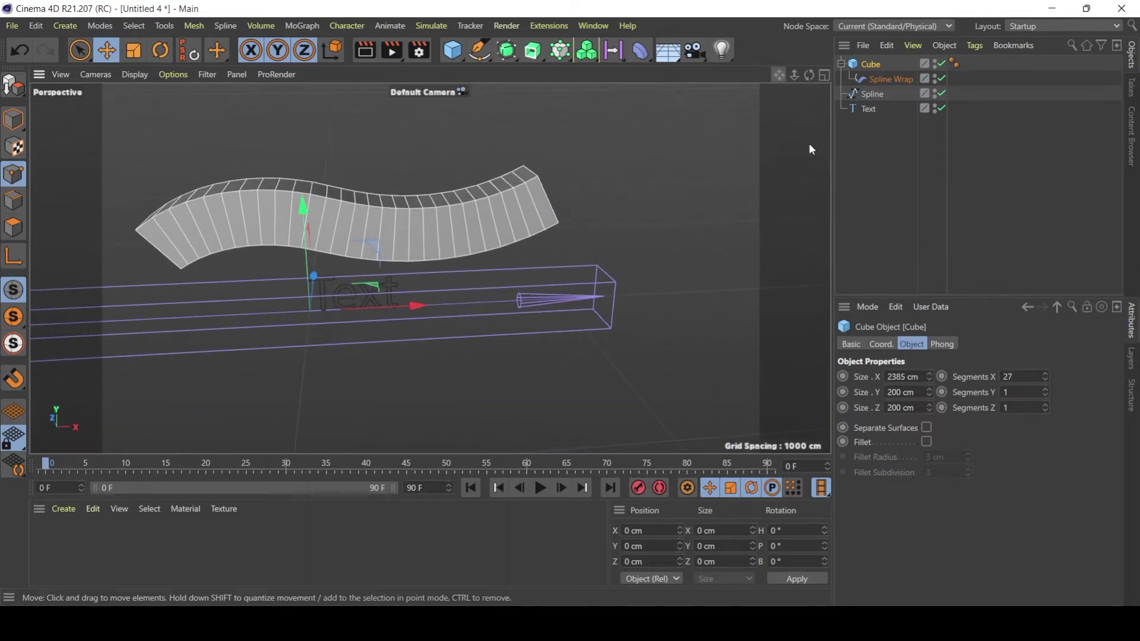
alt+drag(381, 279, 331, 260)
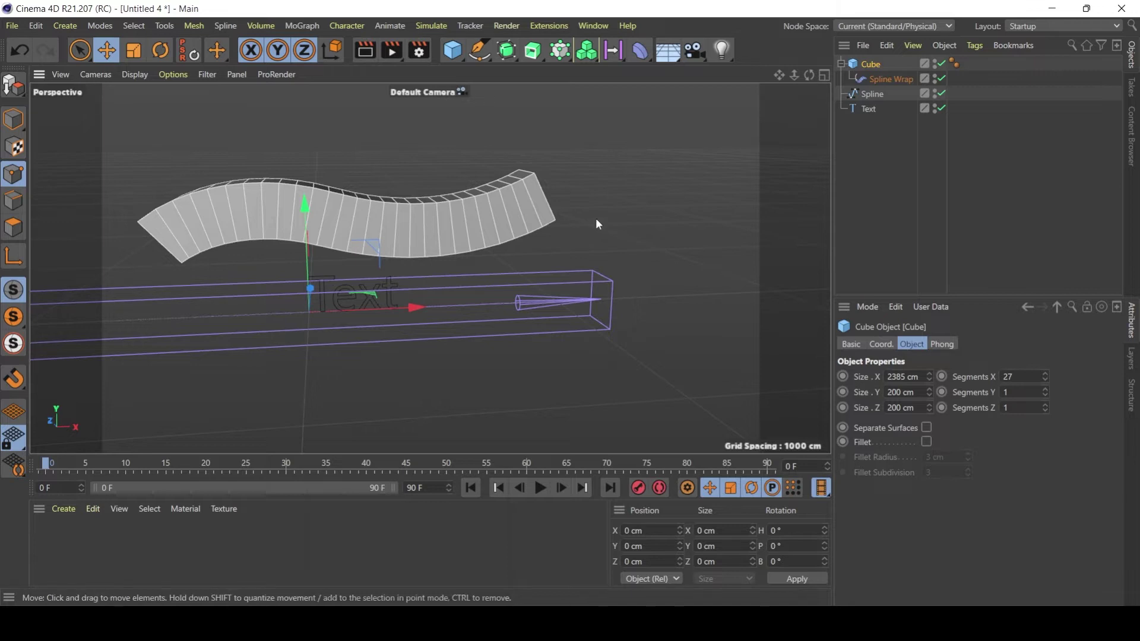
Step: Try to extend the Spline from its far end point with the Spline Pen, undoing the added points
click(874, 95)
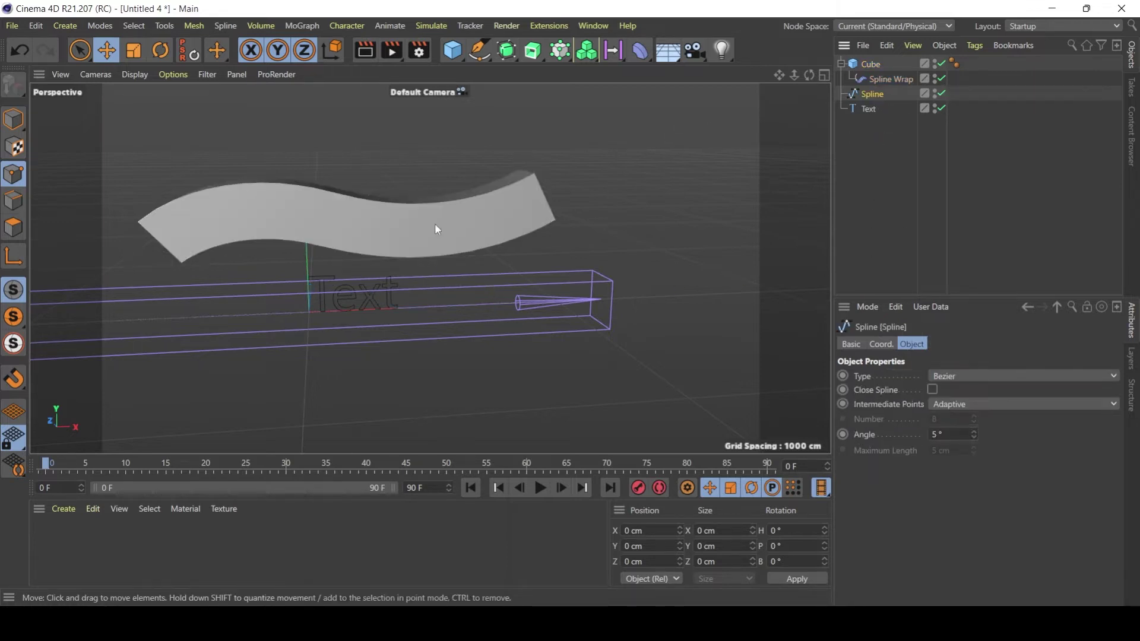
alt+middle_drag(436, 227, 564, 191)
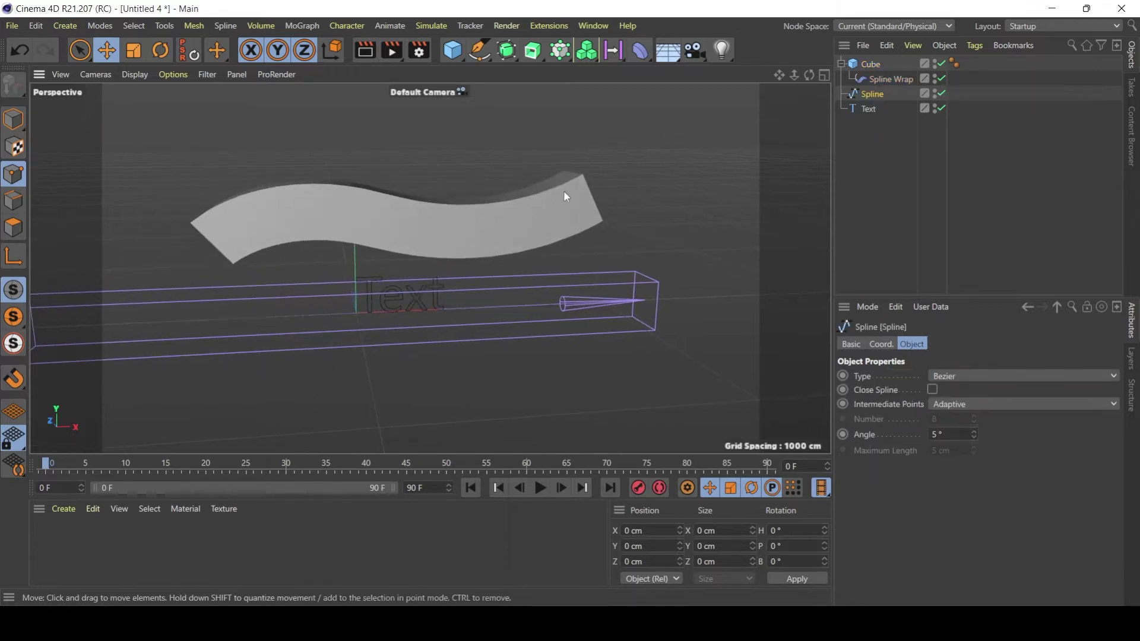
click(942, 78)
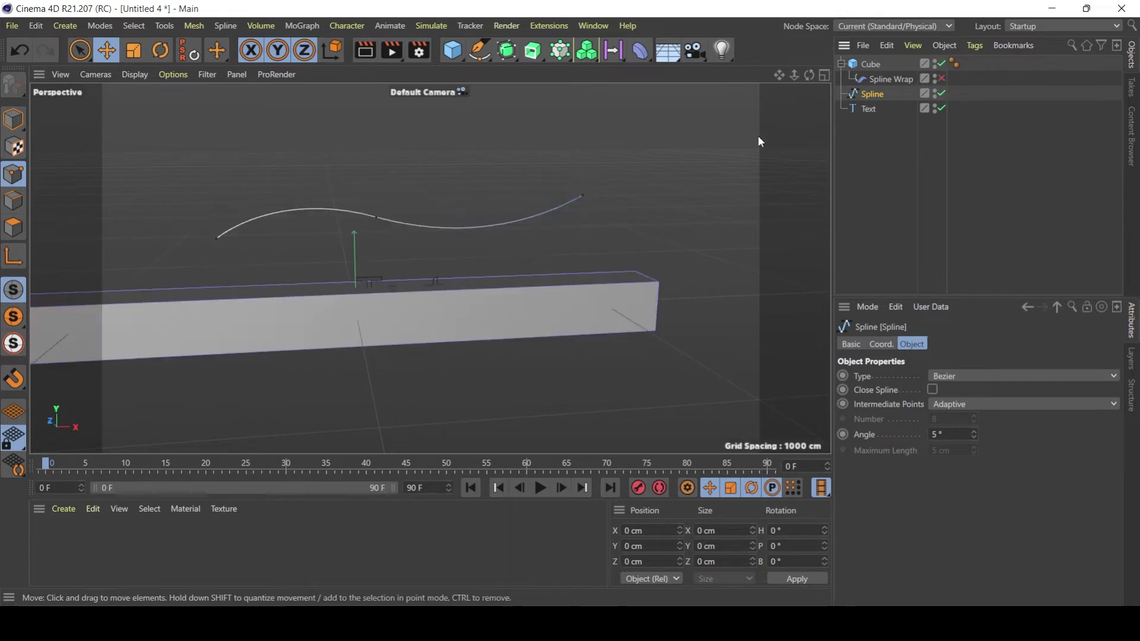
click(582, 195)
click(479, 50)
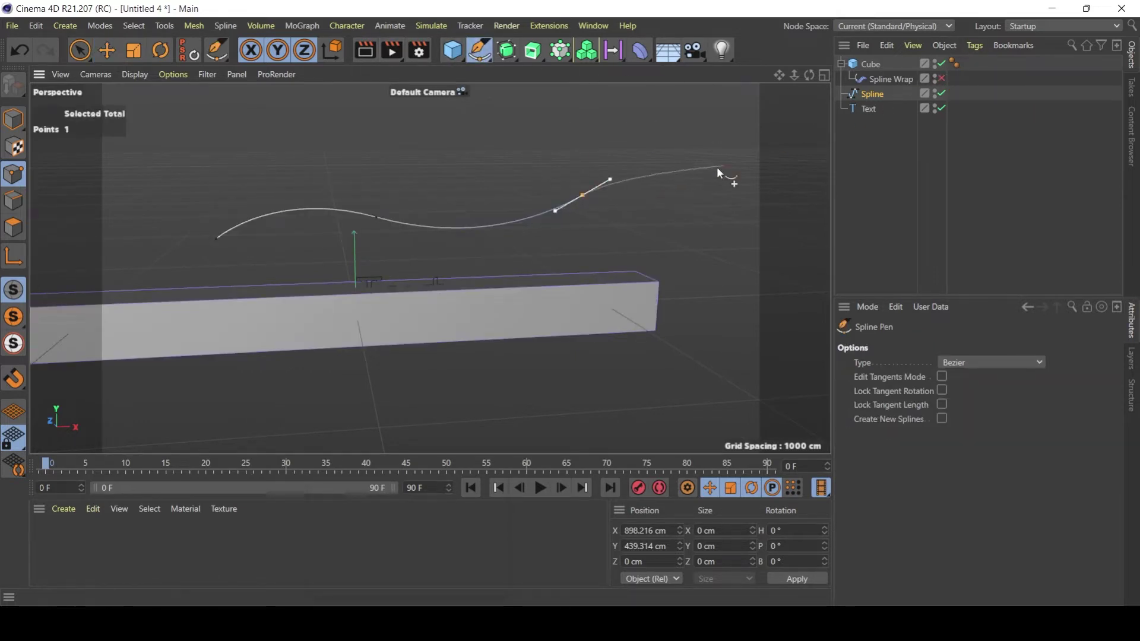
click(943, 79)
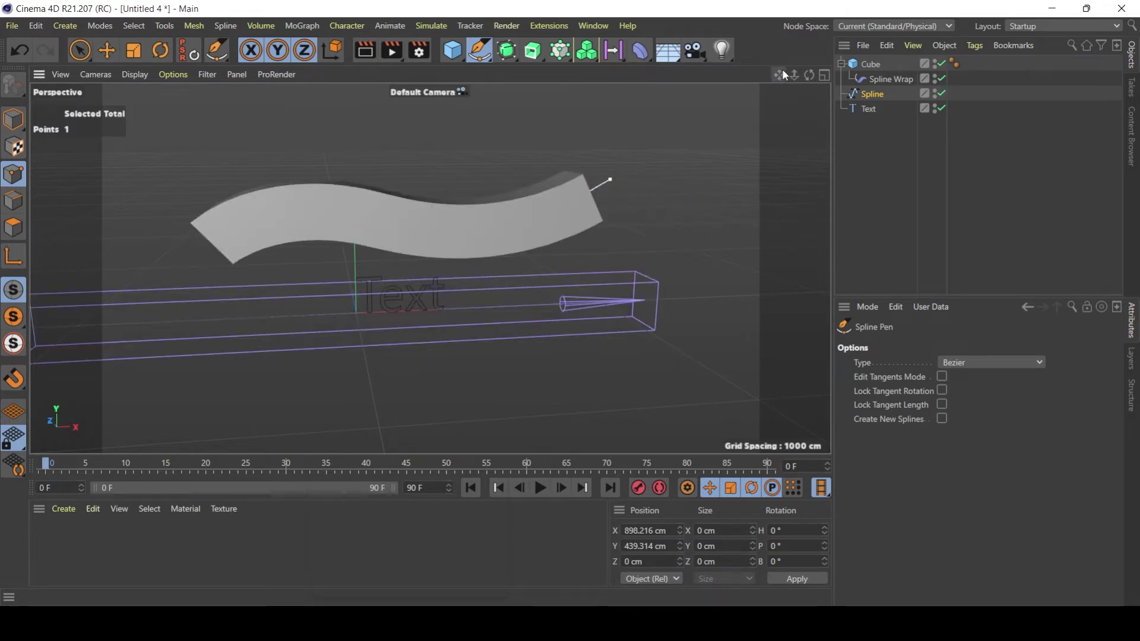
drag(779, 75, 690, 96)
key(ctrl+z)
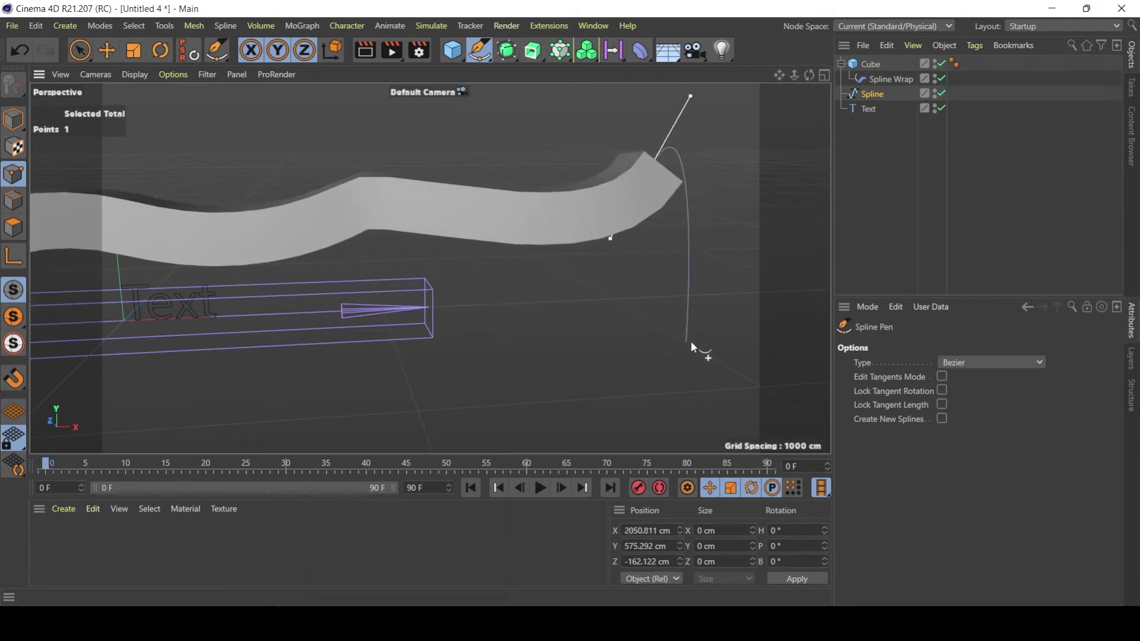
drag(792, 77, 785, 240)
key(ctrl+z)
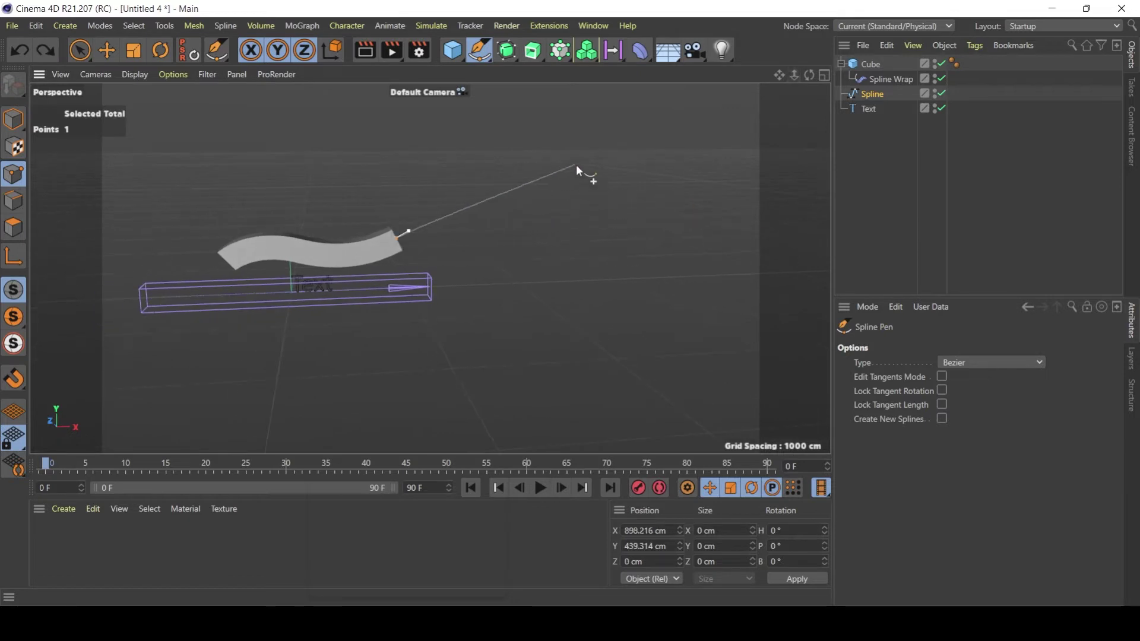
Step: Extend the Spline with the Spline Pen into a large loop of curved Bezier points around the deformer's bounding box
drag(597, 183, 711, 241)
drag(520, 354, 122, 333)
drag(156, 212, 224, 197)
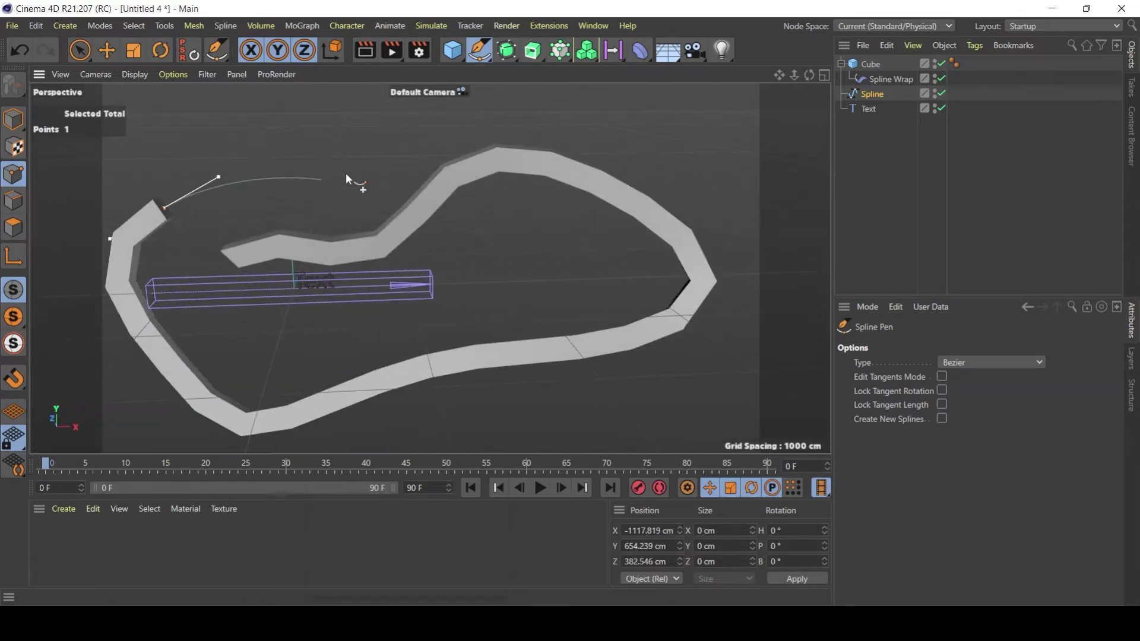
Step: Compare the looped path with the Cube and its Spline Wrap deformer each disabled and enabled, leaving both enabled
click(941, 64)
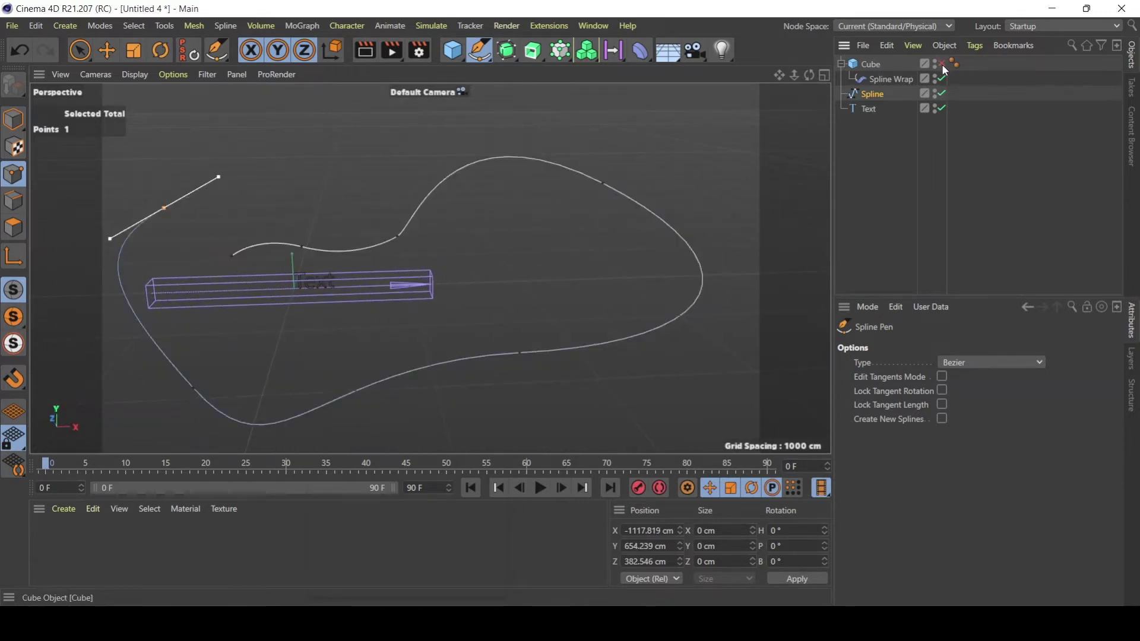
click(941, 64)
mouse_move(225, 255)
alt+mouse_down()
mouse_move(469, 257)
mouse_move(222, 253)
alt+mouse_up()
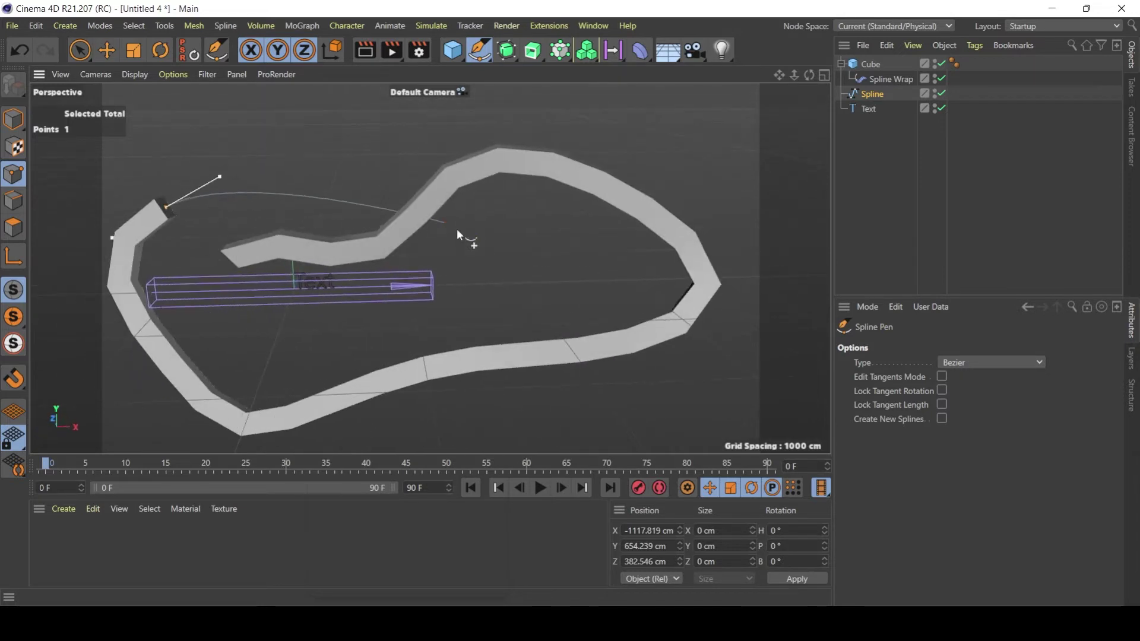
click(941, 64)
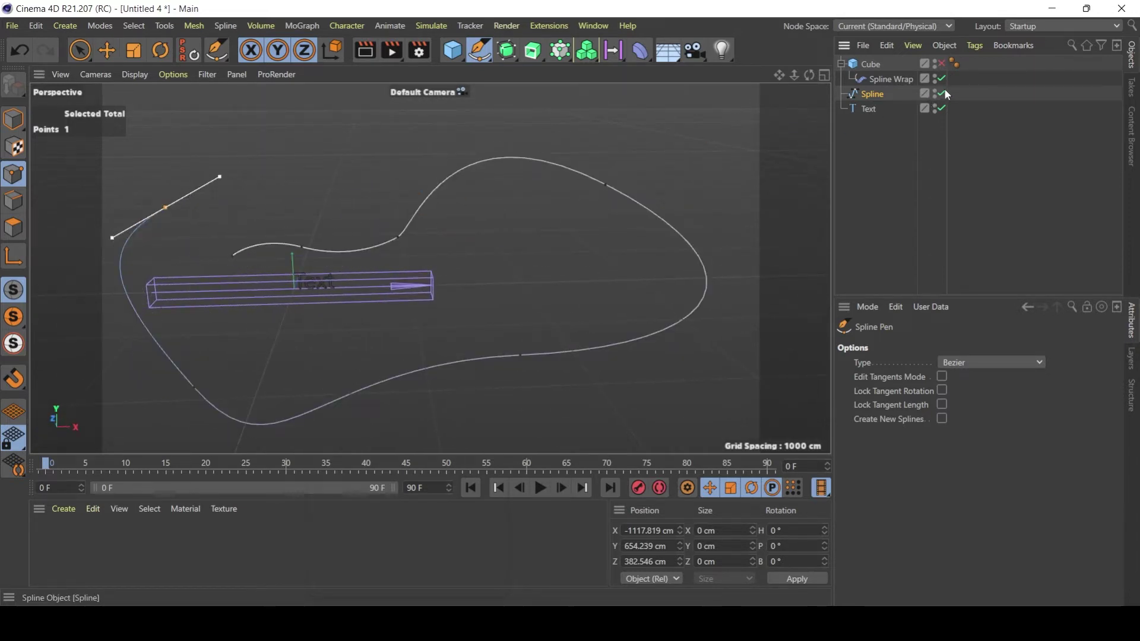
click(941, 63)
click(941, 78)
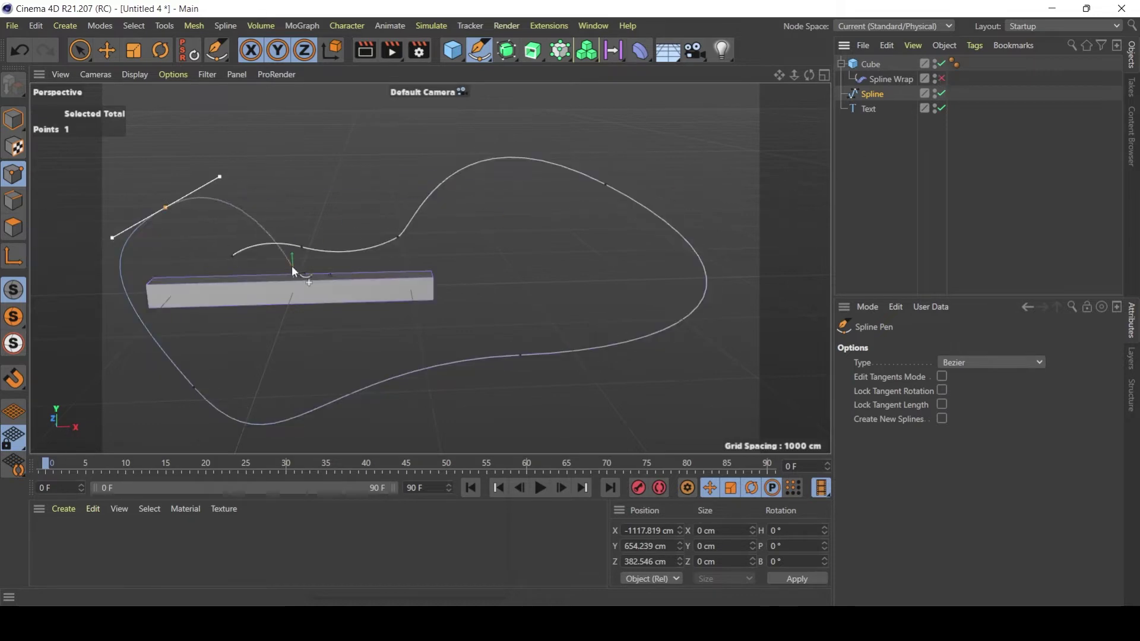
click(941, 78)
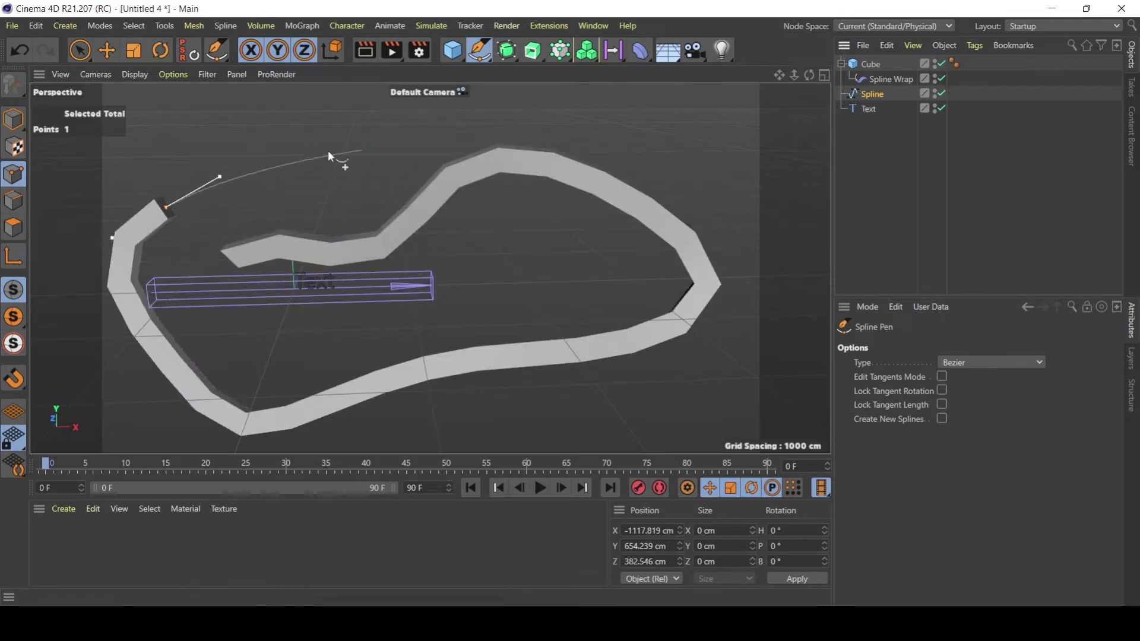
Step: In the AULAS_LAPIS_FINAL.c4d project, compare the pencil with Spline Wrap and Subdivision Surface.3 disabled and enabled, leaving both enabled
click(593, 26)
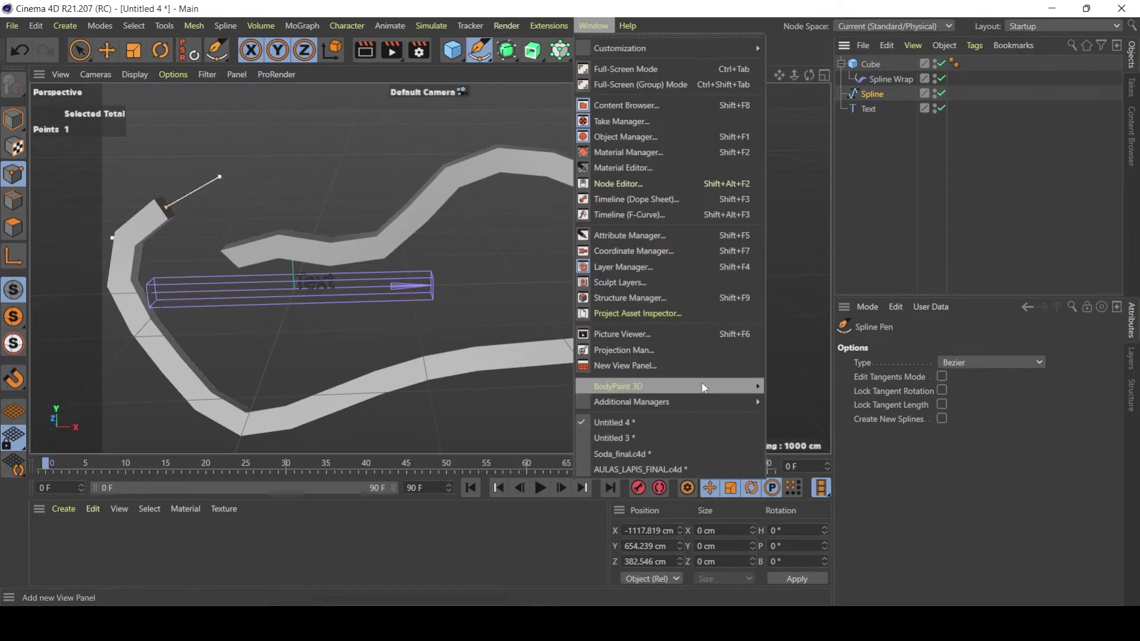
click(640, 469)
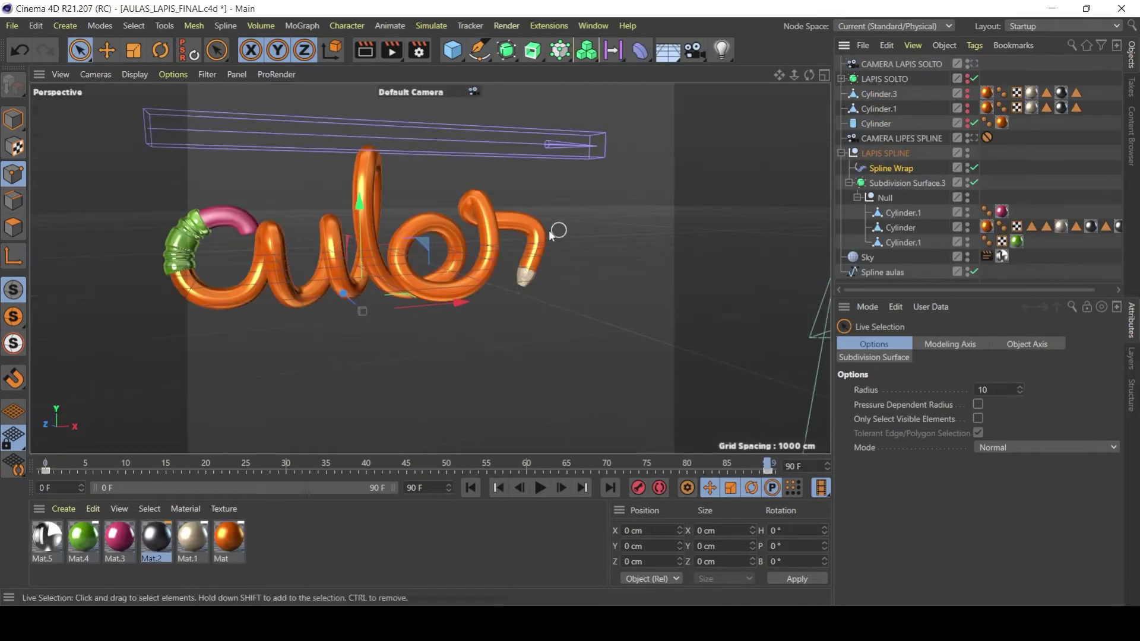
click(975, 182)
click(974, 167)
alt+drag(595, 157, 482, 179)
alt+drag(668, 136, 606, 206)
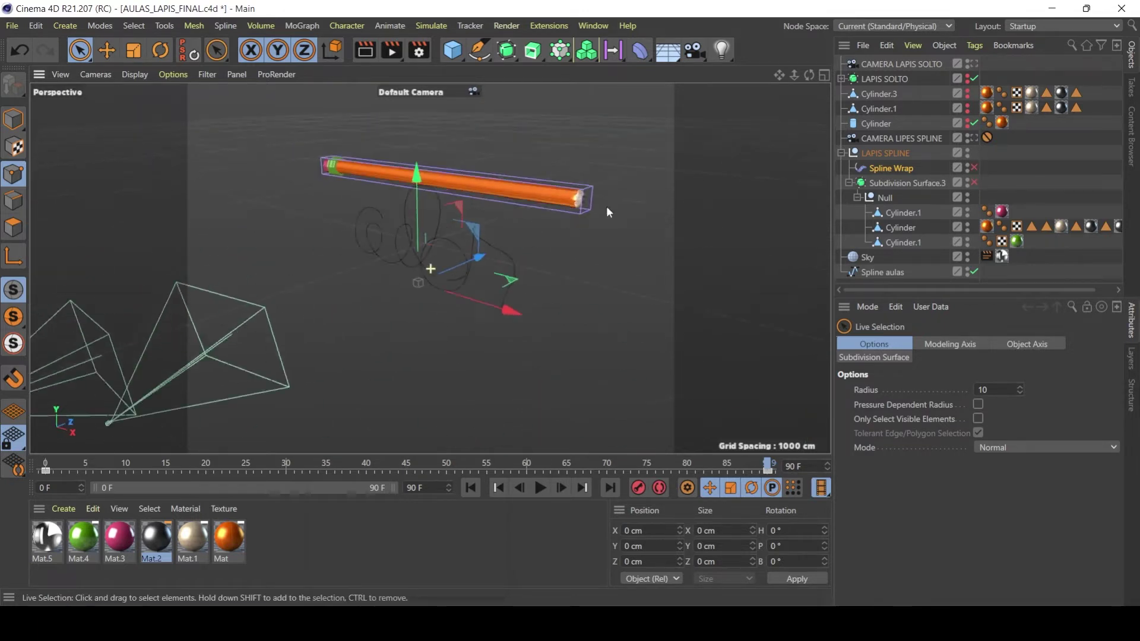
scroll(607, 211, up, 6)
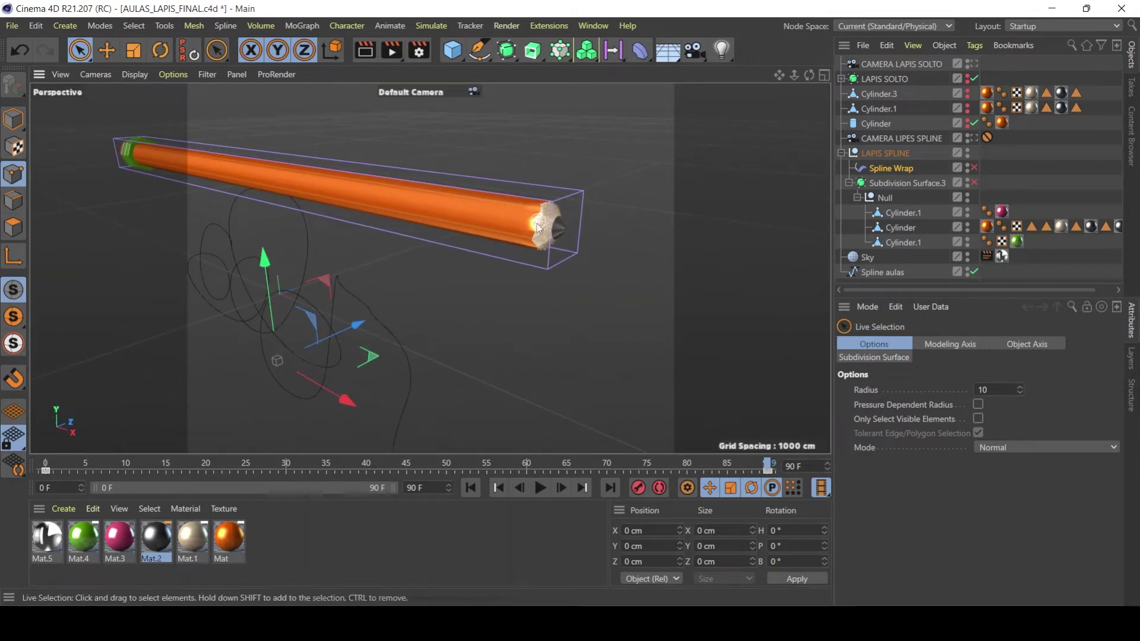
scroll(539, 228, up, 3)
click(974, 182)
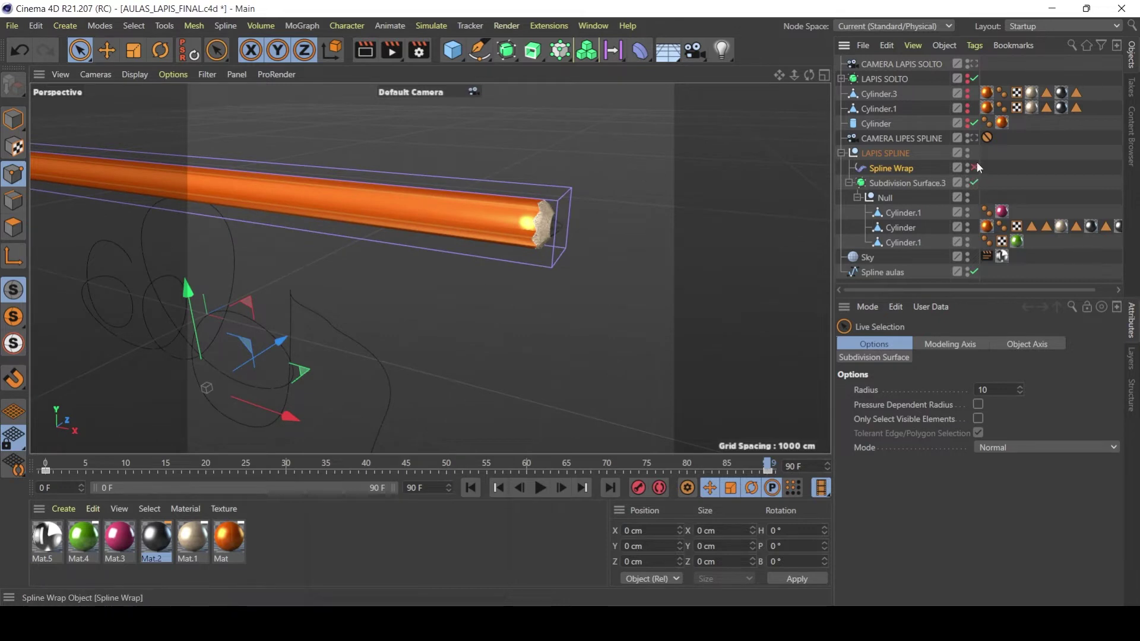
click(975, 168)
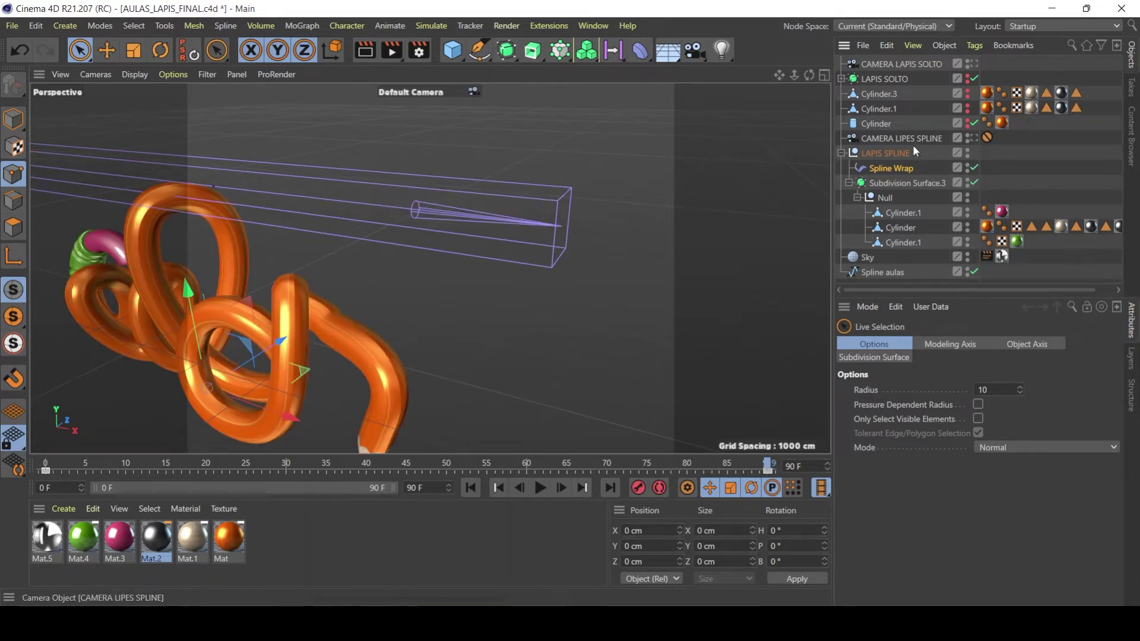
Step: Select CAMERA LIPES SPLINE and examine the wrapped pencil lettering and its sharpened tip from several angles
click(910, 141)
alt+middle_drag(510, 354, 618, 209)
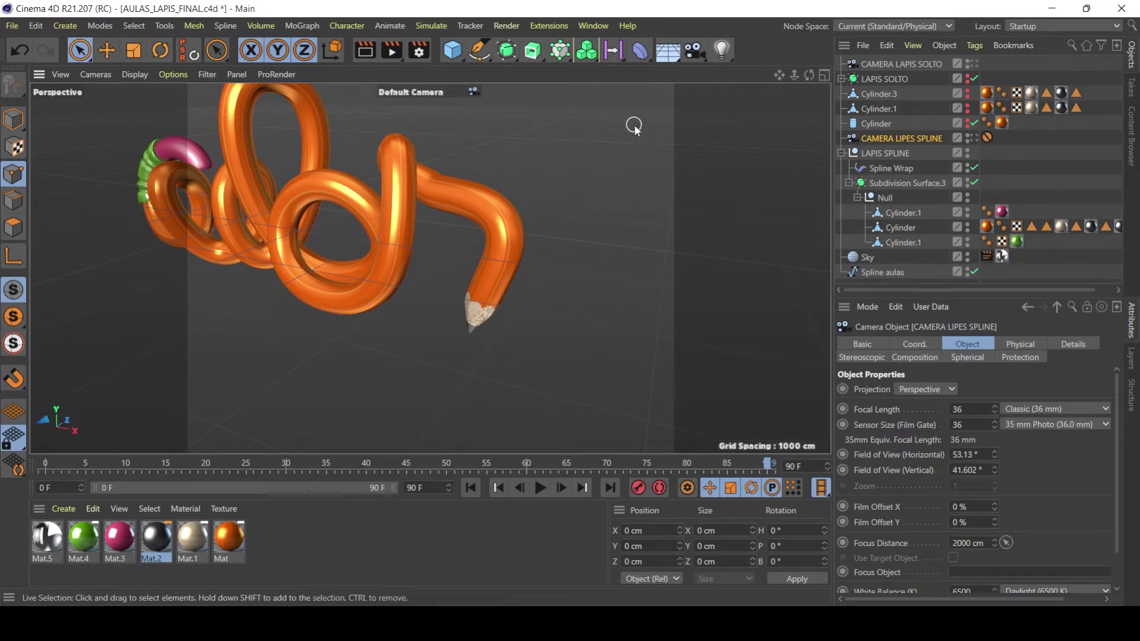
mouse_move(490, 334)
alt+right_down()
mouse_move(571, 241)
mouse_move(588, 291)
alt+right_up()
alt+drag(588, 292, 525, 284)
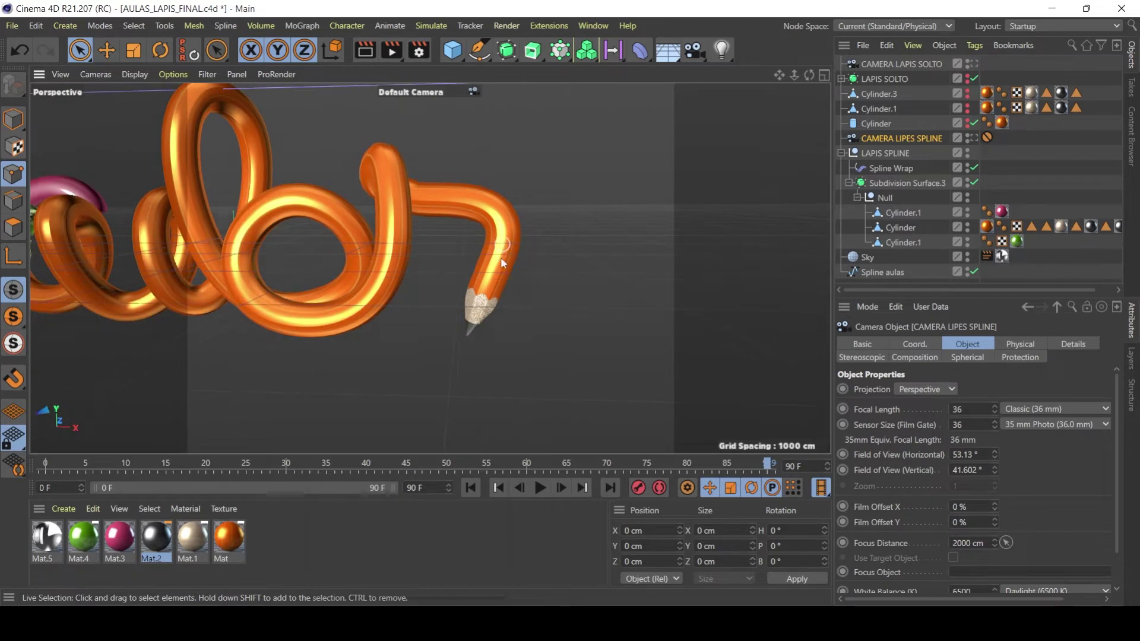
alt+drag(505, 243, 568, 286)
alt+drag(463, 355, 505, 347)
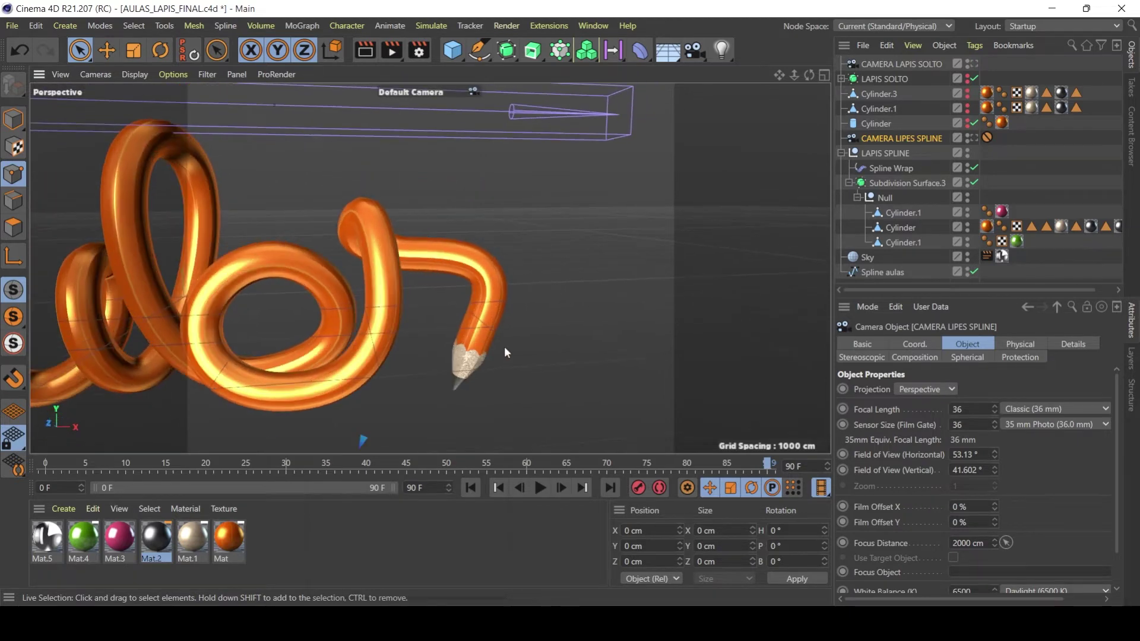
Step: Return to the Untitled 4 project and undo the Spline's looping extension back to the original wavy curve
click(594, 26)
click(636, 424)
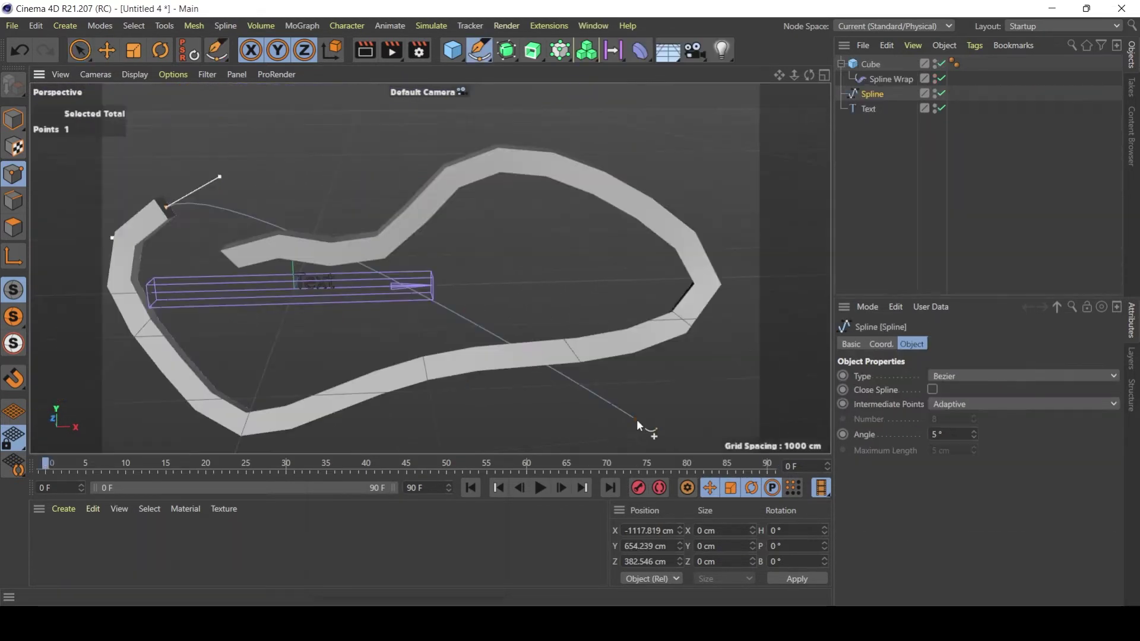
alt+drag(476, 199, 482, 245)
drag(779, 75, 758, 159)
key(ctrl+z)
key(ctrl+z)
key(ctrl+z)
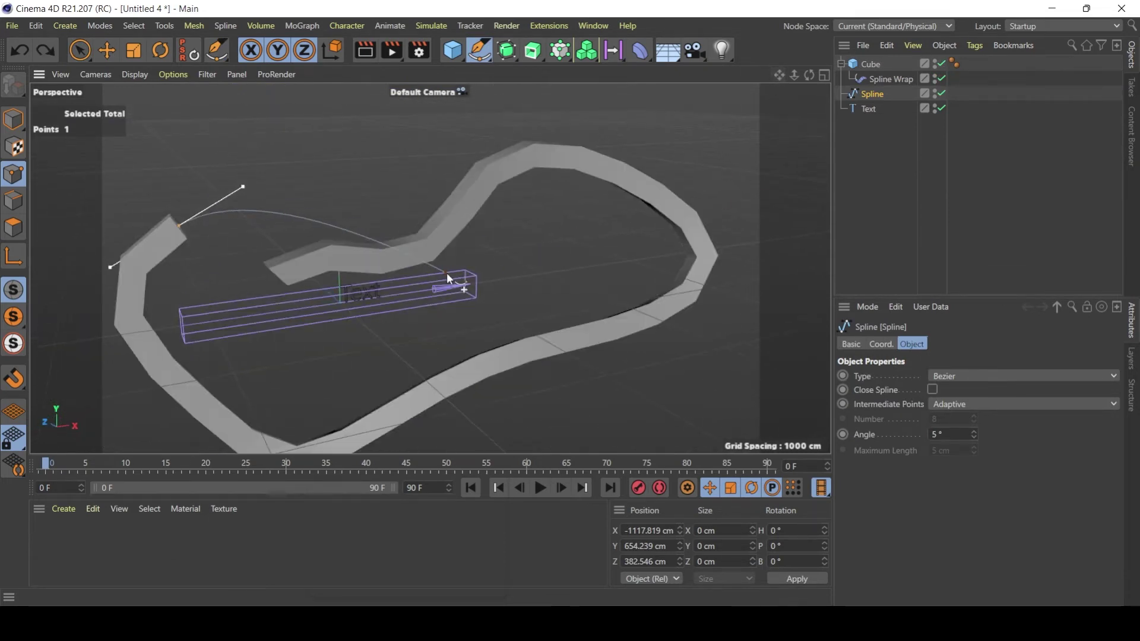
key(ctrl+z)
key(ctrl+z)
key(ctrl+z)
key(ctrl+z)
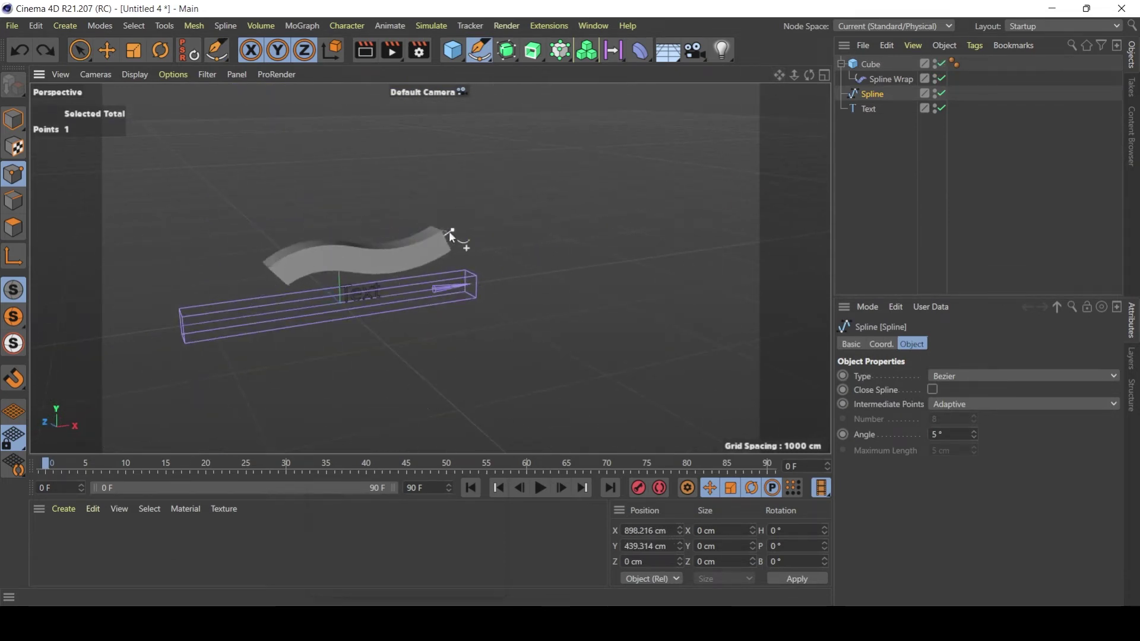
Step: Select the Spline Wrap deformer under the Cube and inspect the wrapped cube from several angles
click(484, 220)
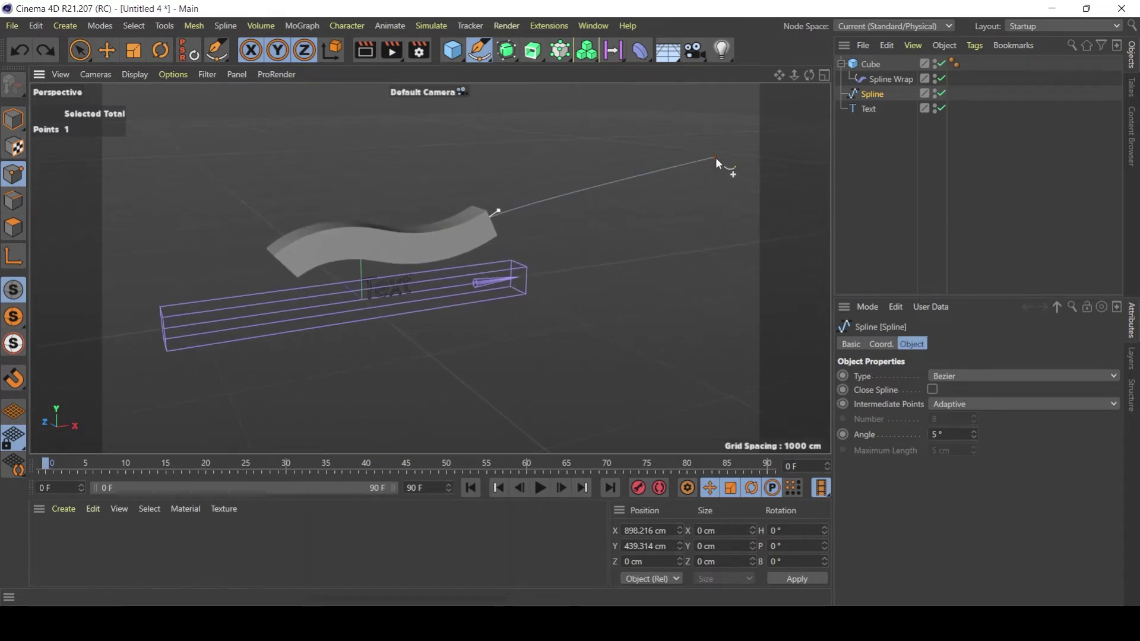
click(891, 79)
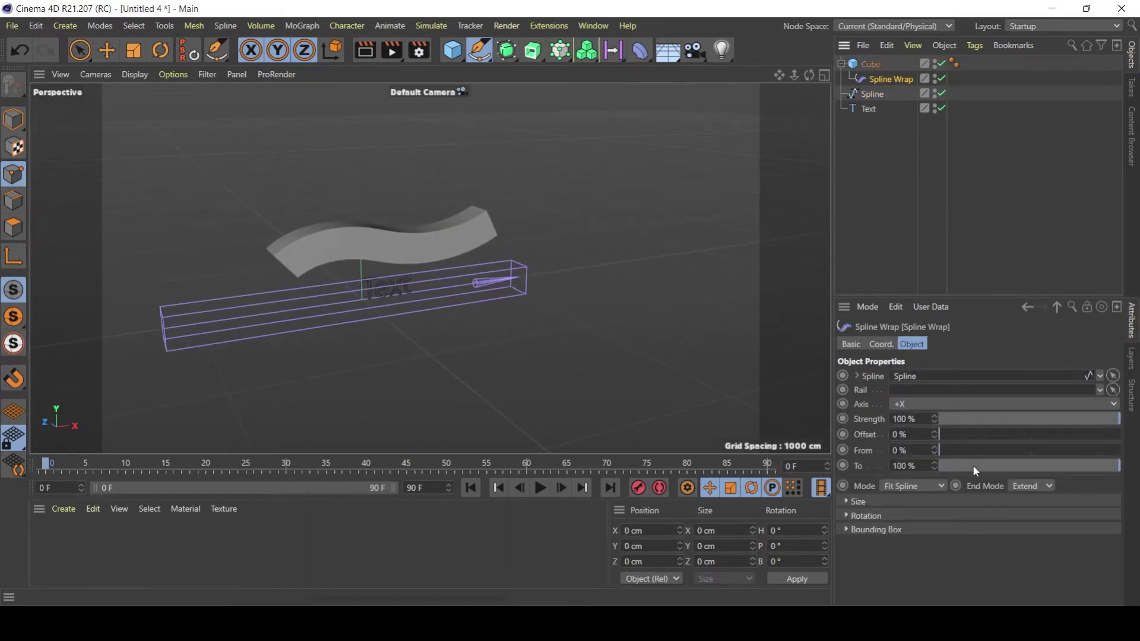
mouse_move(429, 269)
alt+mouse_down()
mouse_move(402, 285)
mouse_move(448, 274)
alt+mouse_up()
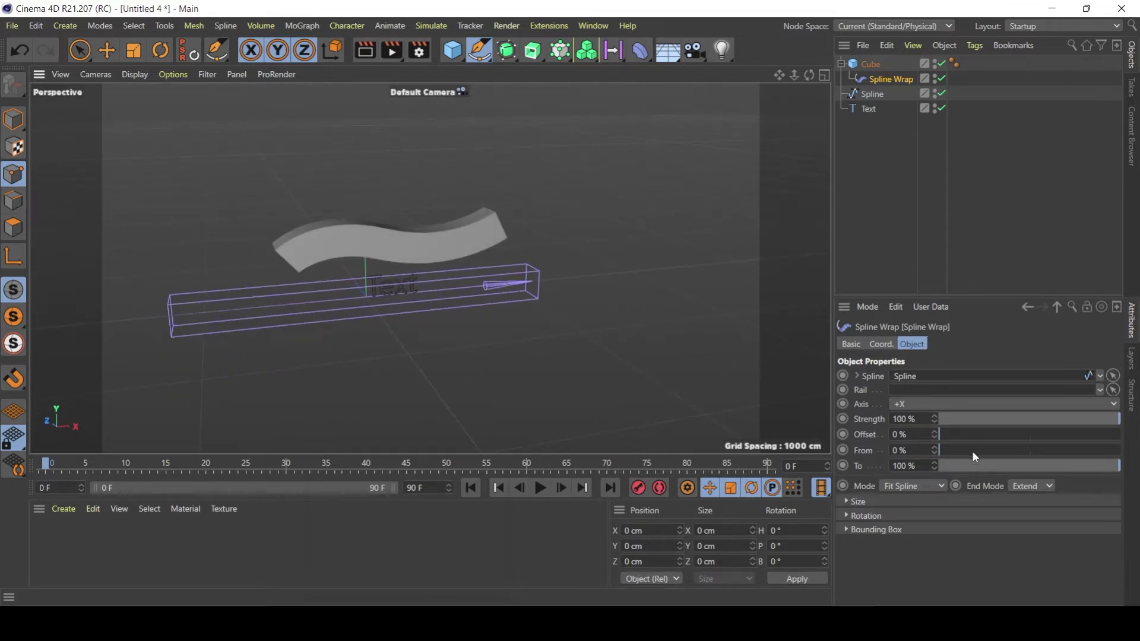
alt+drag(517, 370, 428, 279)
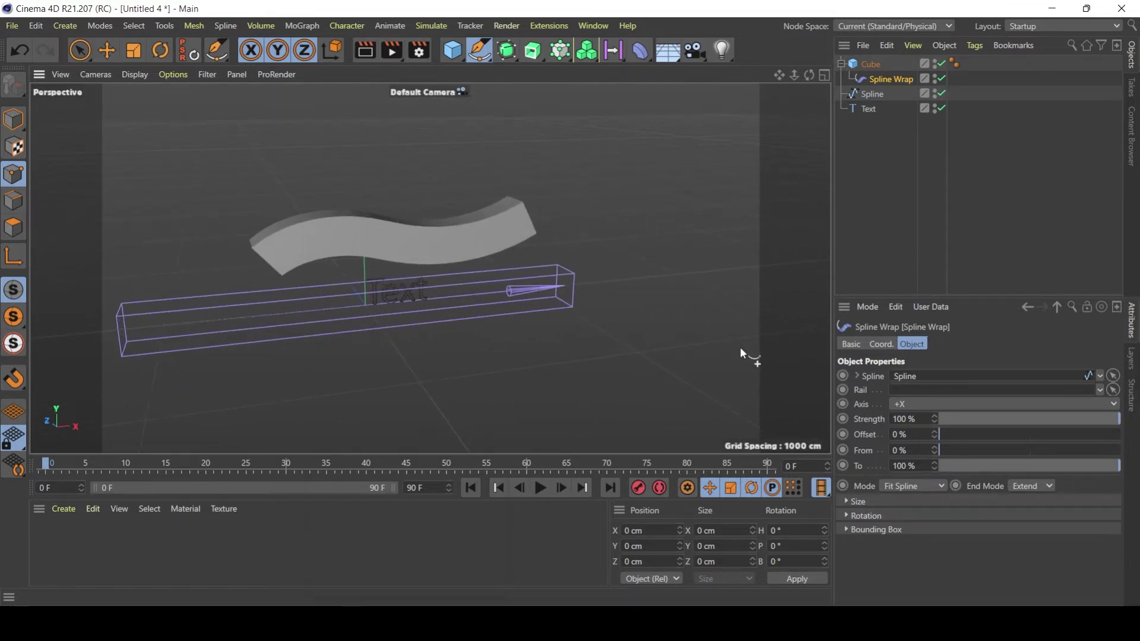
alt+drag(743, 356, 517, 280)
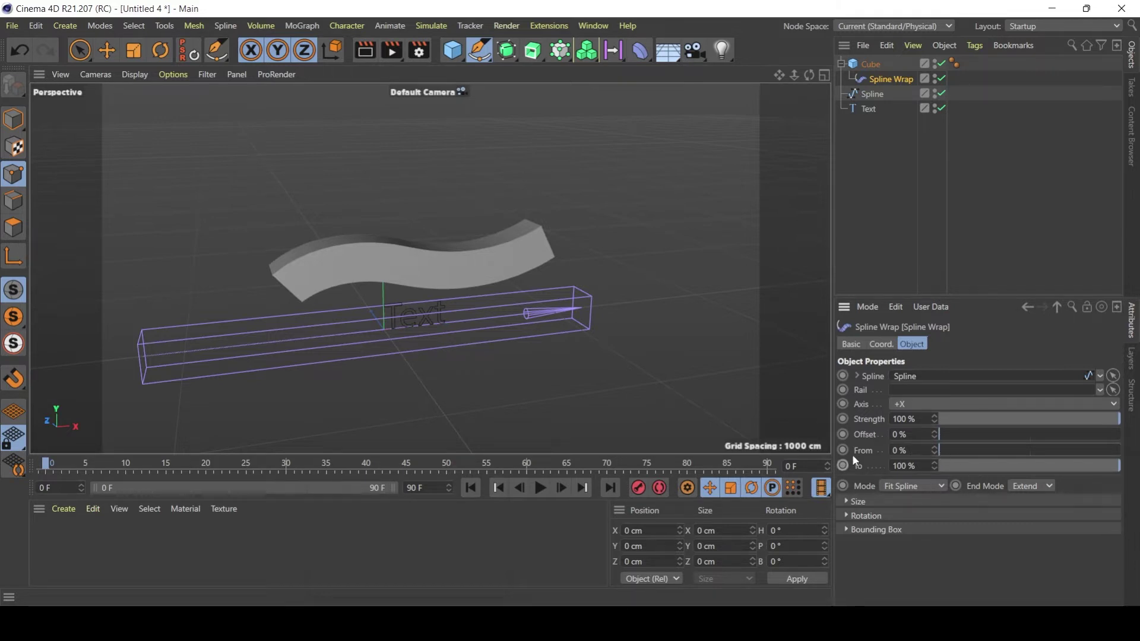
Step: Demonstrate the Spline Wrap's growth range by lowering To to 0% and restoring it to 100%
mouse_move(950, 447)
mouse_down()
mouse_move(1126, 445)
mouse_move(898, 463)
mouse_move(986, 448)
mouse_move(1092, 451)
mouse_move(941, 458)
mouse_up()
drag(1048, 463, 1091, 453)
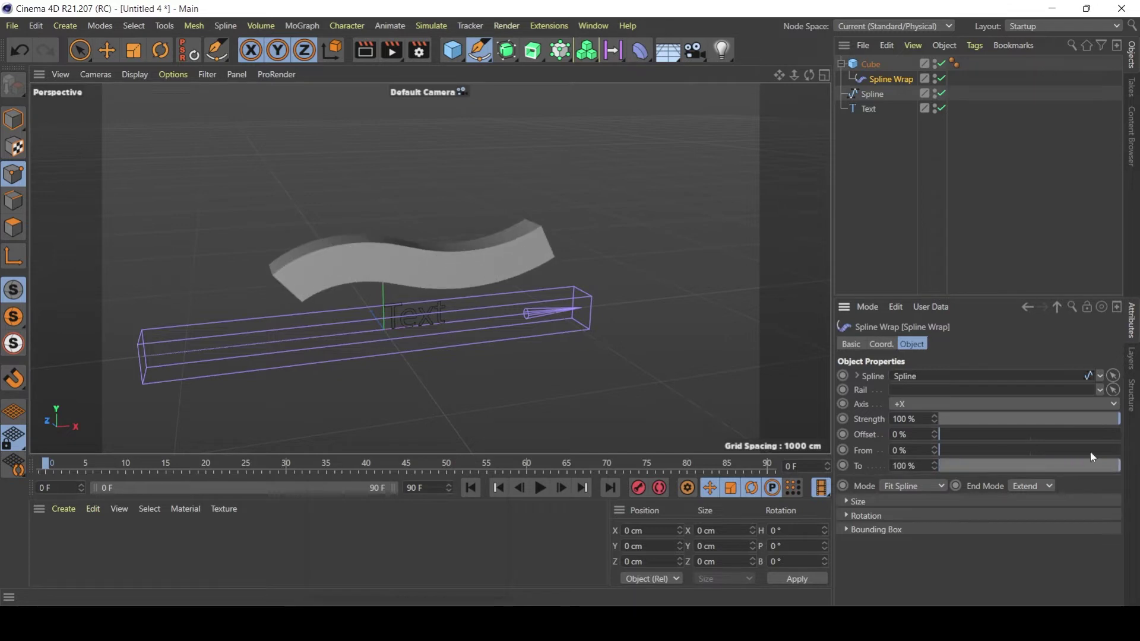
mouse_move(949, 450)
mouse_down()
mouse_move(1103, 450)
mouse_move(936, 446)
mouse_up()
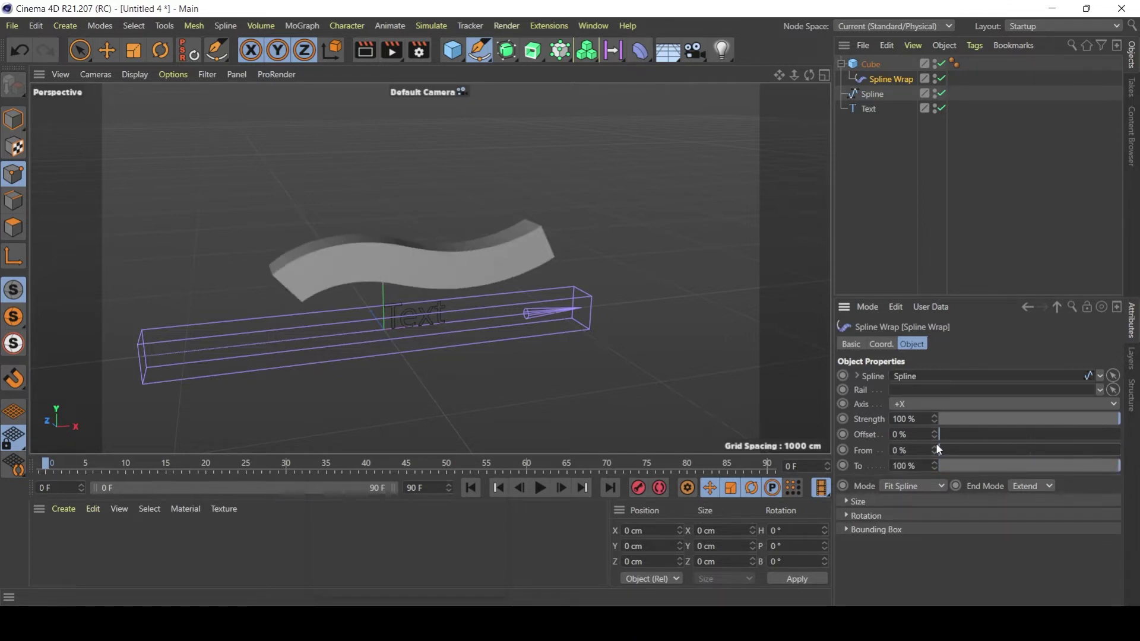
drag(1055, 463, 907, 468)
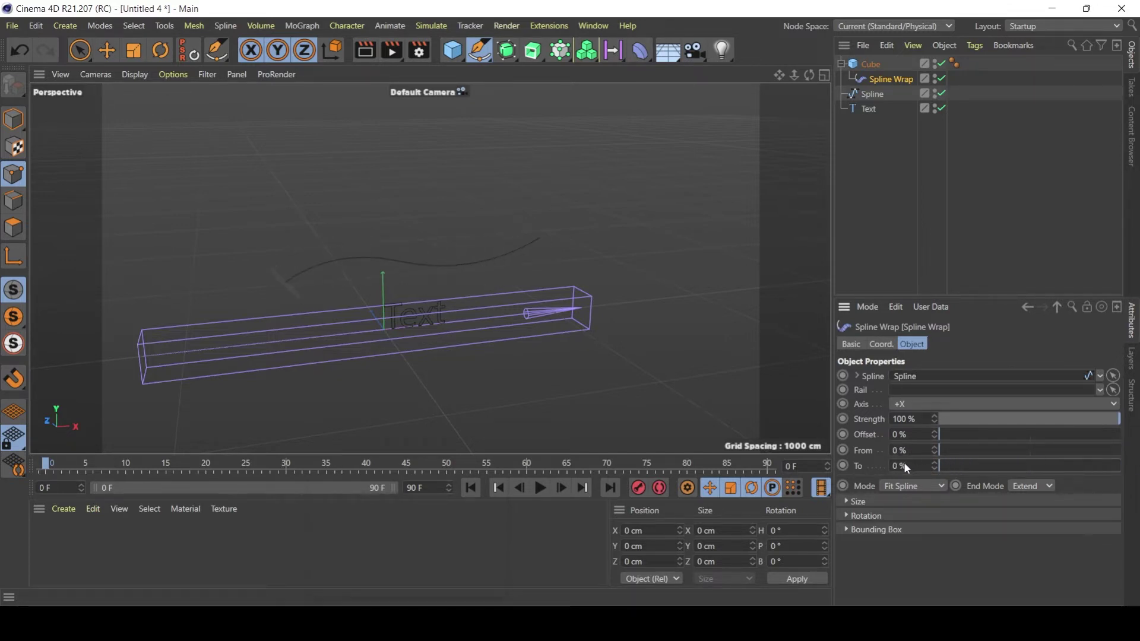
alt+drag(377, 322, 343, 297)
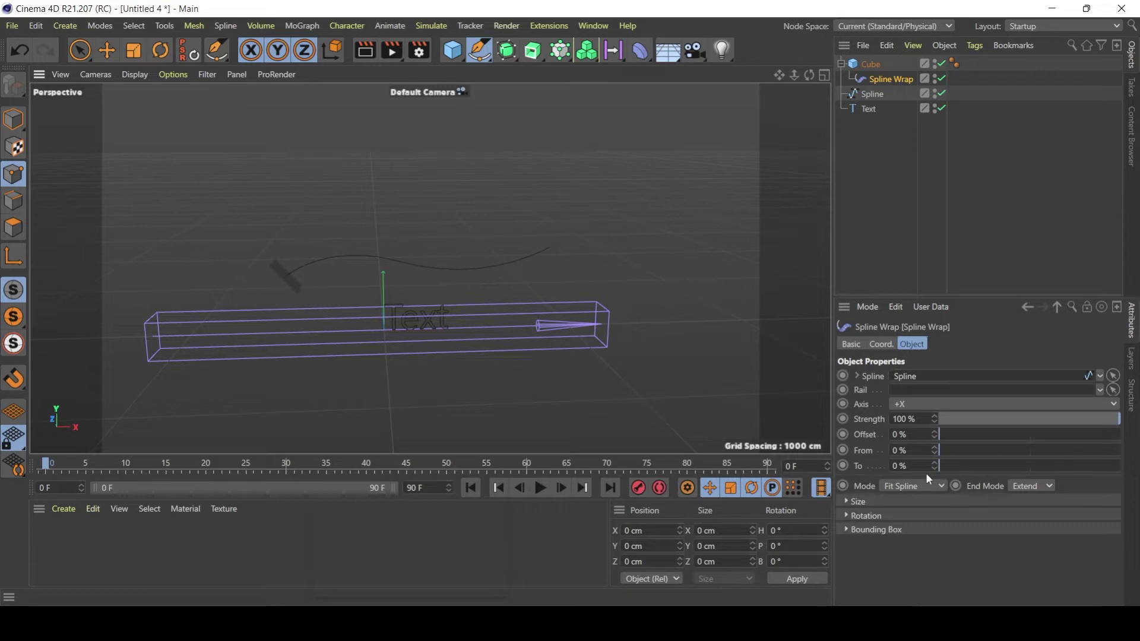
drag(953, 466, 1128, 469)
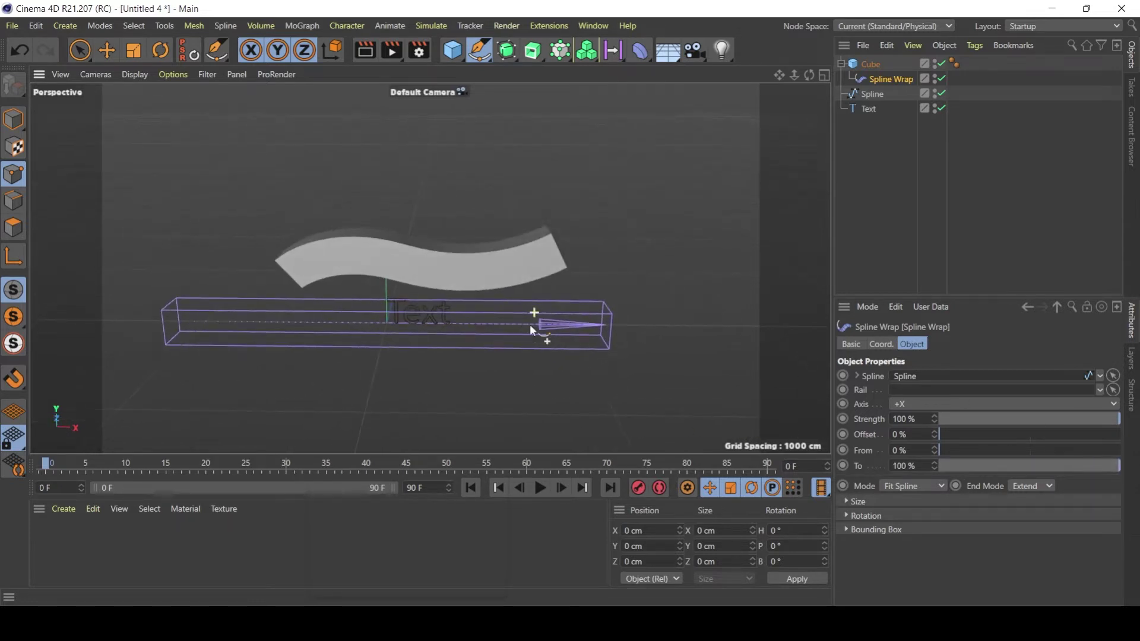
Step: Turn on automatic keyframing and key the Spline Wrap's To parameter at 100% on frame 90
click(659, 487)
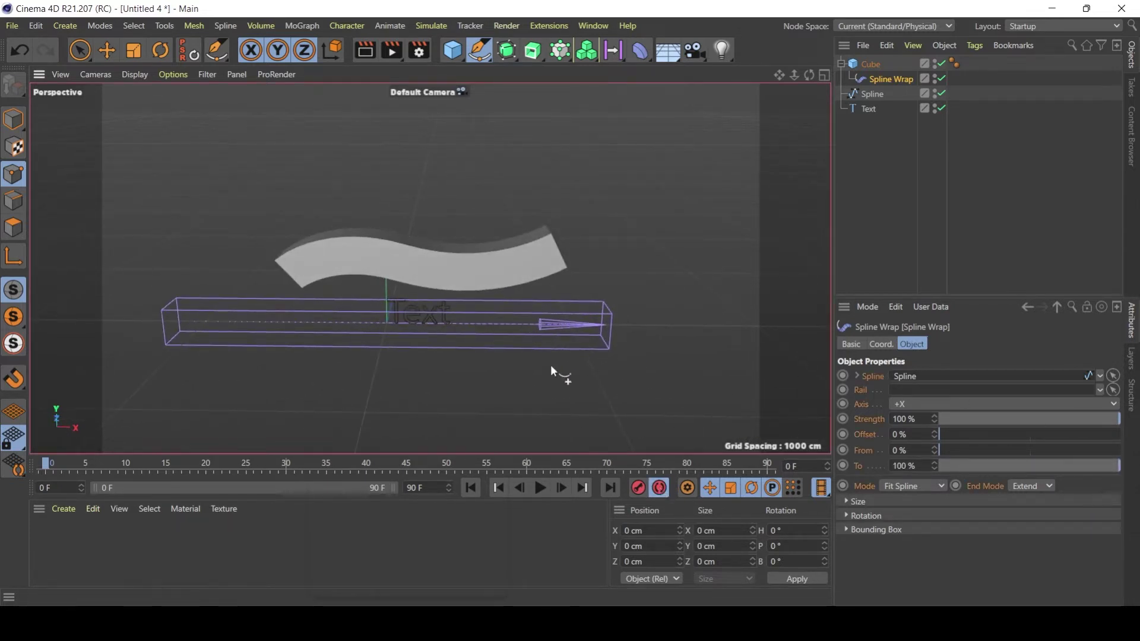
alt+drag(497, 384, 501, 426)
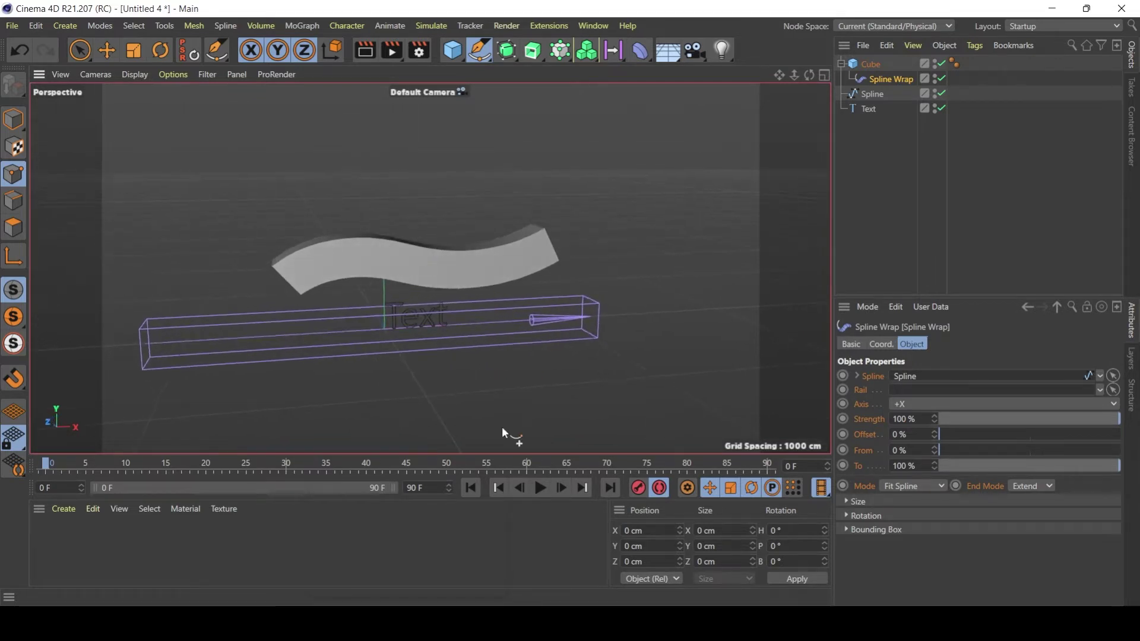
drag(42, 470, 455, 474)
click(844, 466)
click(757, 468)
Step: Set the Spline Wrap's To parameter to 0% at frame 0
drag(410, 474, 61, 473)
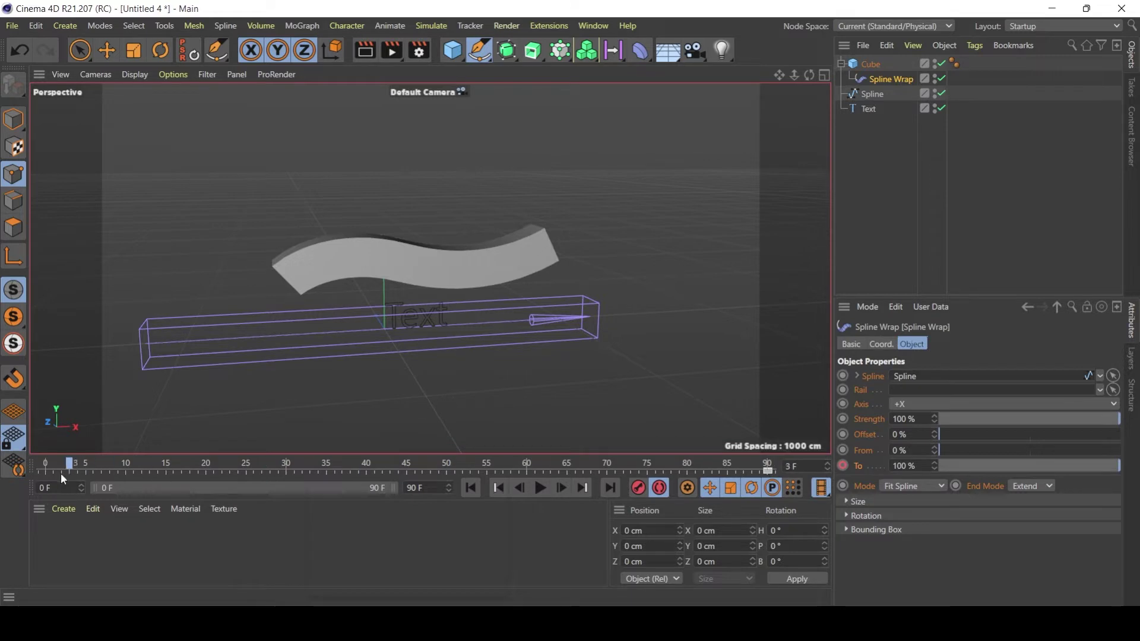
double_click(924, 466)
text(0)
key(Return)
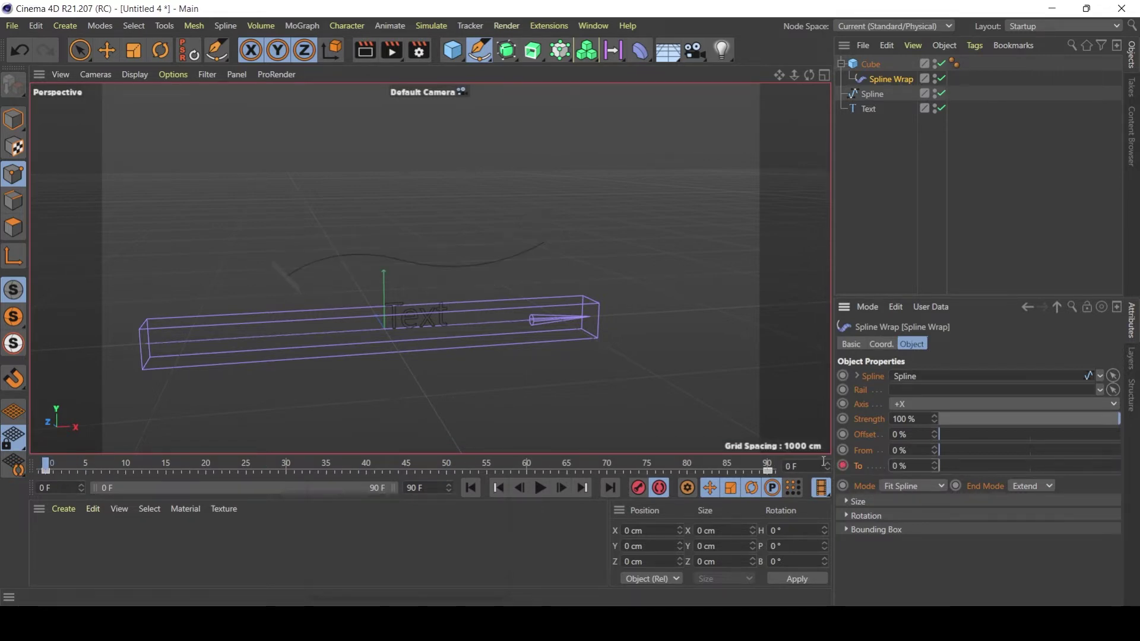
Step: Play the cube's growth animation along the spline, view it from several angles, and stop playback
click(541, 487)
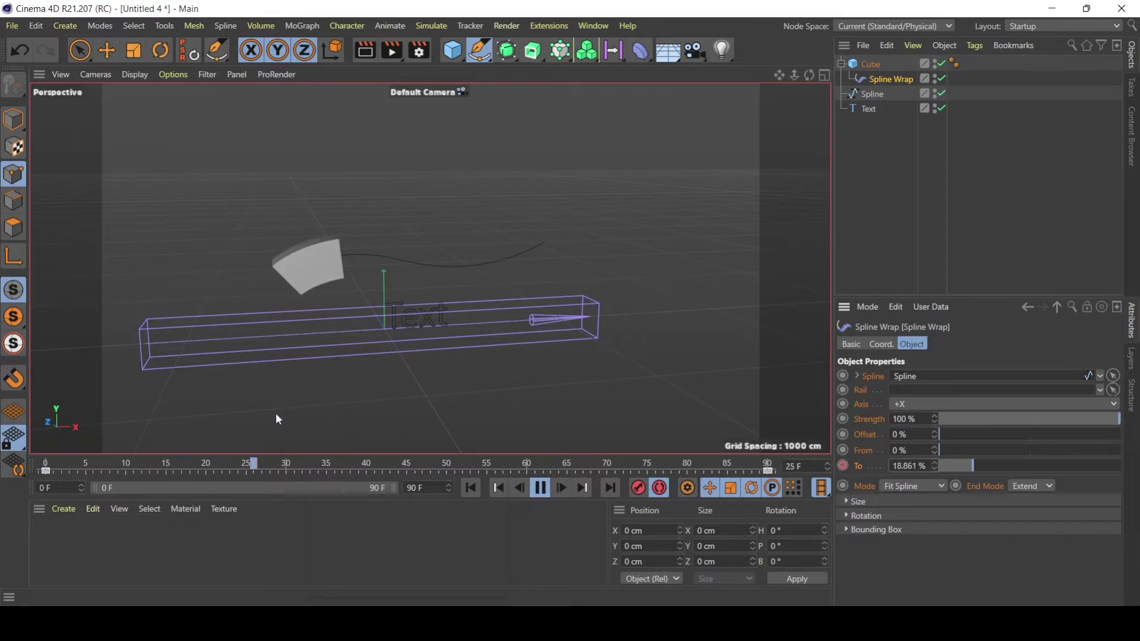
mouse_move(336, 310)
alt+mouse_down()
mouse_move(387, 317)
mouse_move(626, 297)
mouse_move(141, 322)
mouse_move(505, 308)
mouse_move(316, 319)
alt+mouse_up()
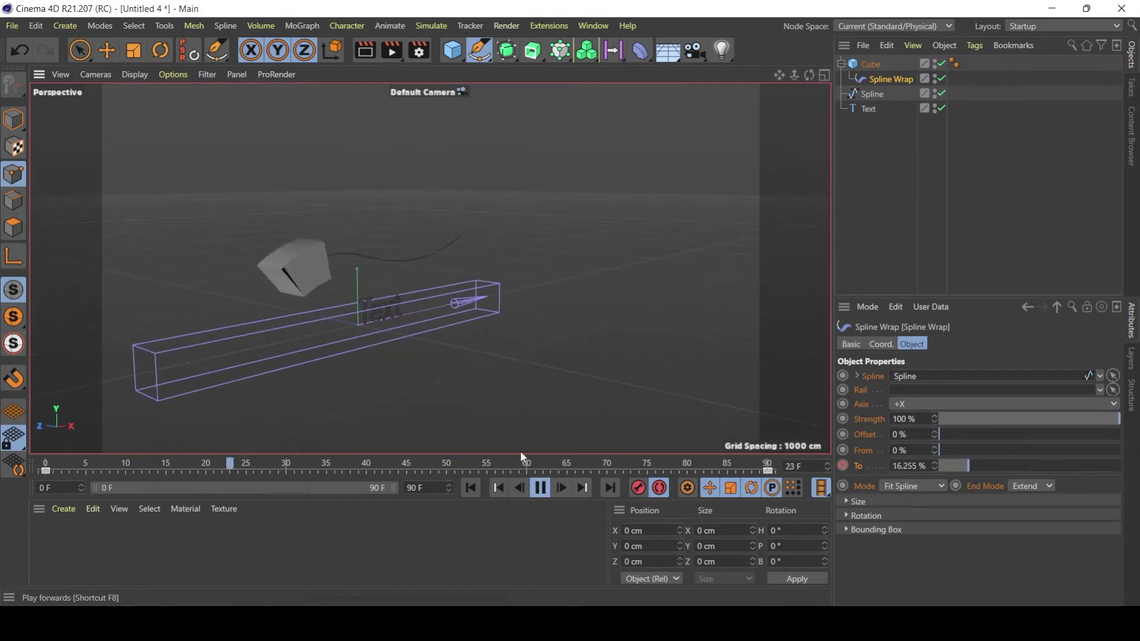
alt+drag(301, 264, 242, 265)
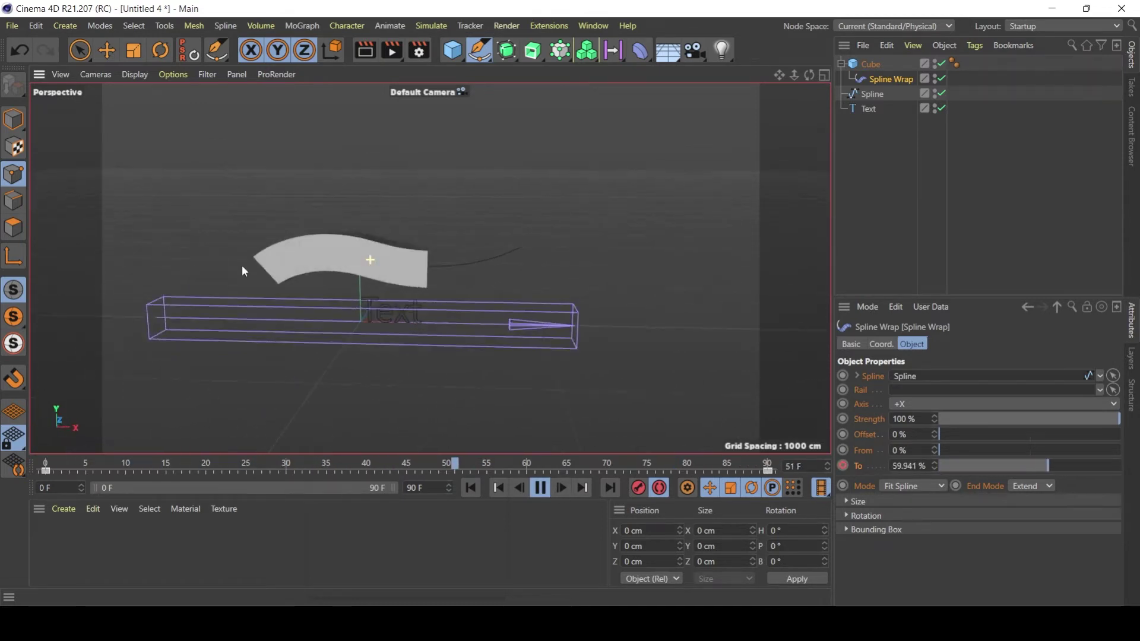
click(541, 487)
click(542, 489)
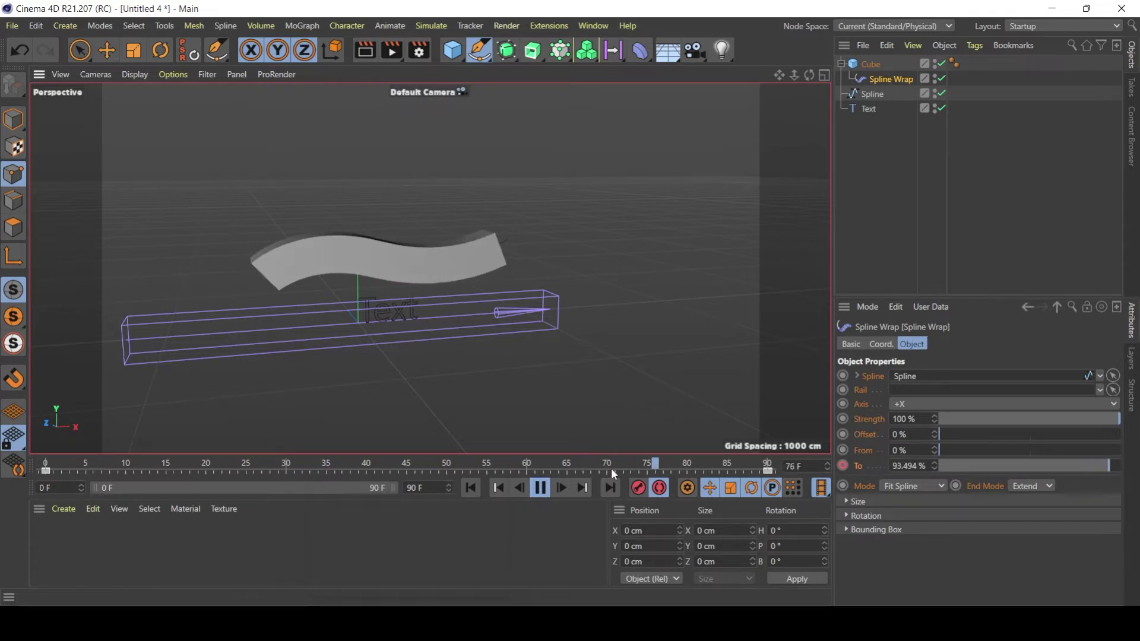
click(544, 496)
Step: Select the Cube, briefly vary its Segments X and undo the change, and examine the segmentation along the curve
click(868, 64)
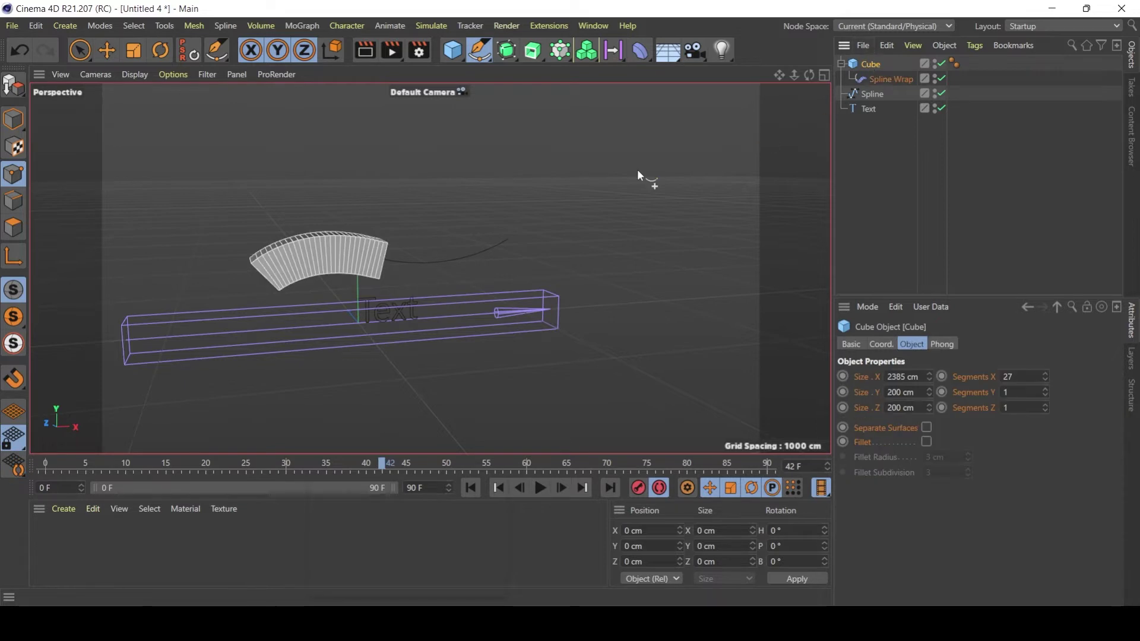
alt+drag(469, 262, 336, 299)
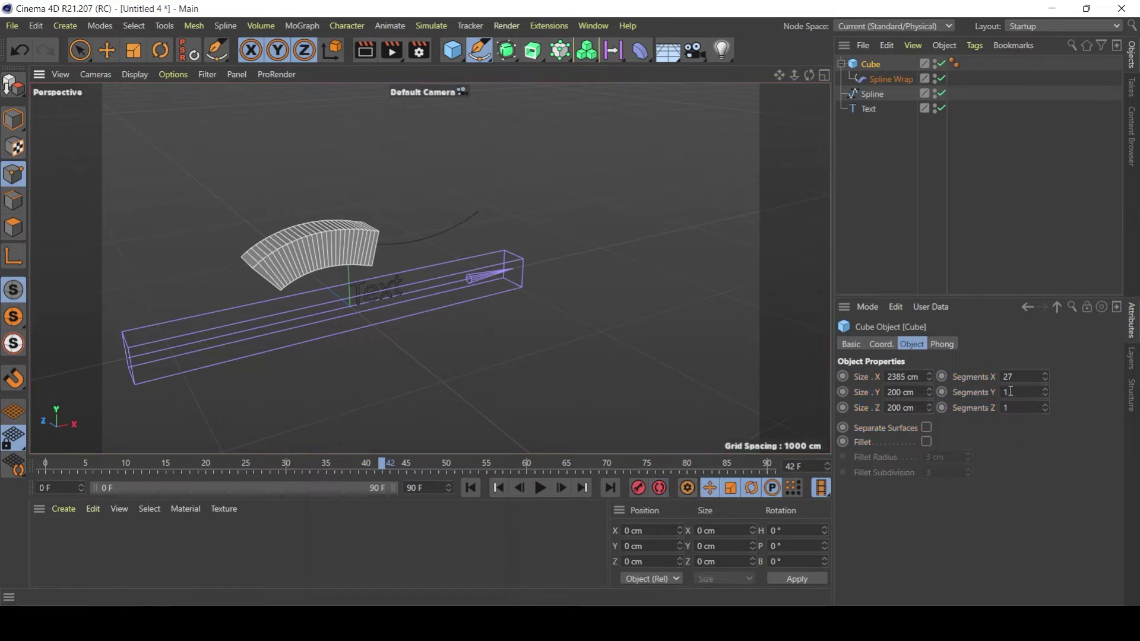
mouse_move(1046, 377)
mouse_down()
mouse_move(1046, 402)
mouse_move(1047, 384)
mouse_up()
key(ctrl+z)
alt+drag(619, 324, 534, 356)
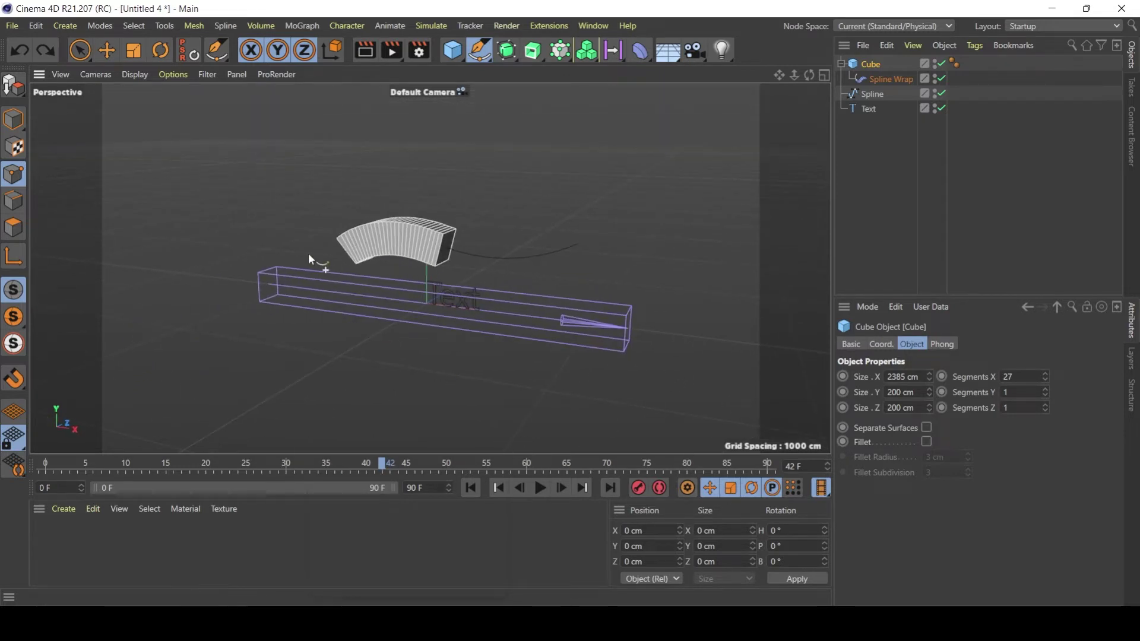
alt+drag(308, 259, 425, 261)
alt+drag(568, 277, 490, 272)
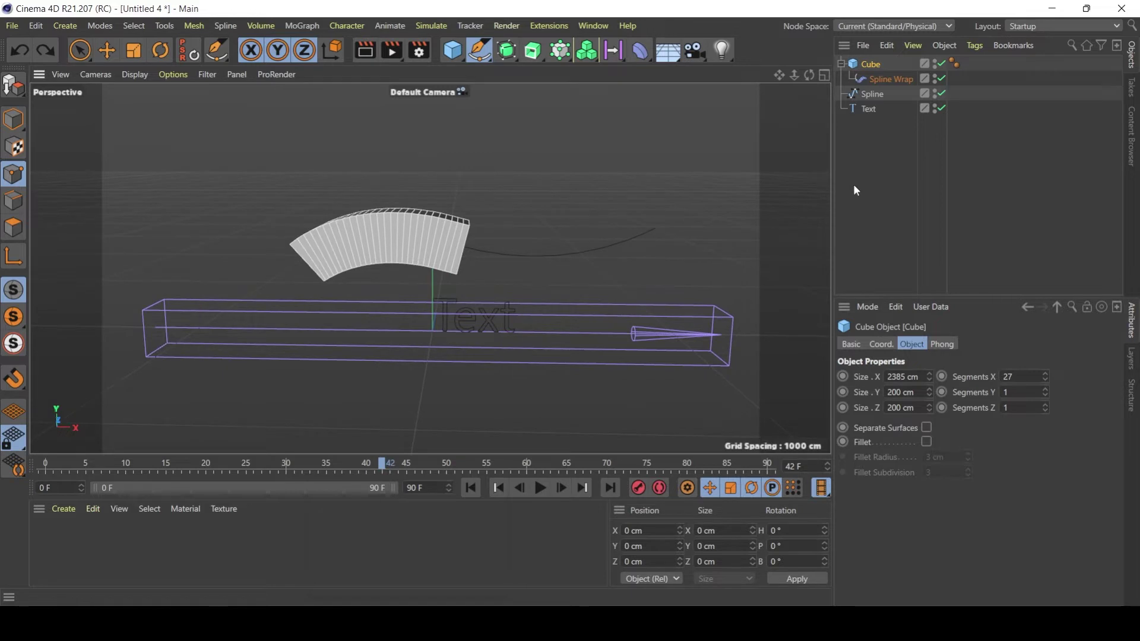
Step: Collapse the Cube's hierarchy in the object list, keeping the Cube selected
click(871, 68)
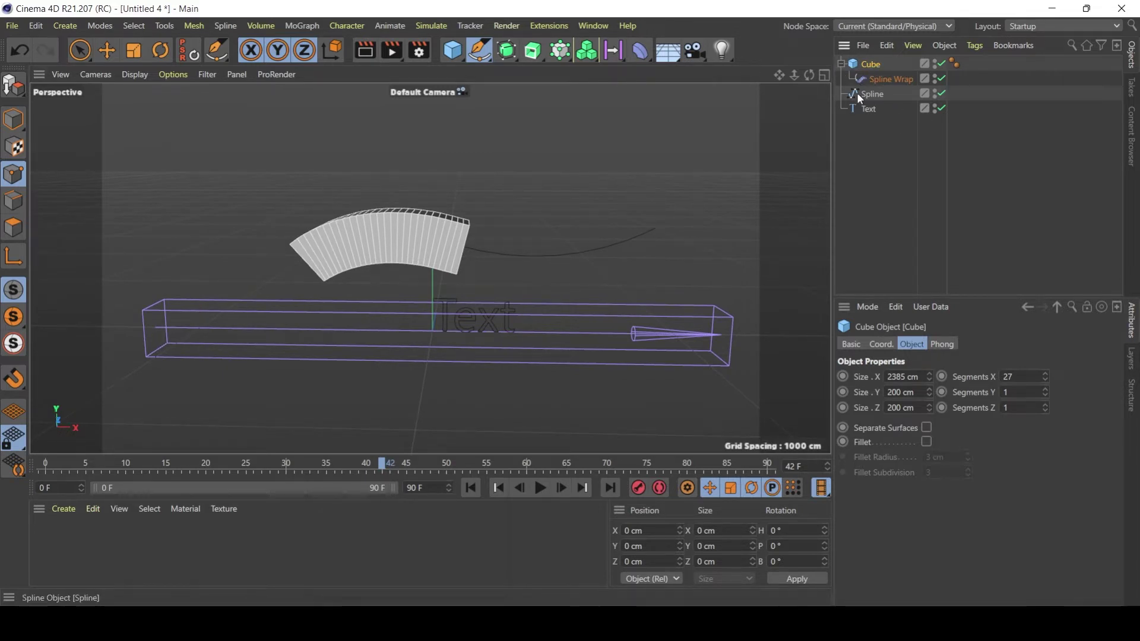
click(842, 64)
alt+drag(525, 276, 465, 204)
Step: Switch to the AULAS_LAPIS_FINAL.c4d project and disable Subdivision Surface.3 and Spline Wrap
click(593, 26)
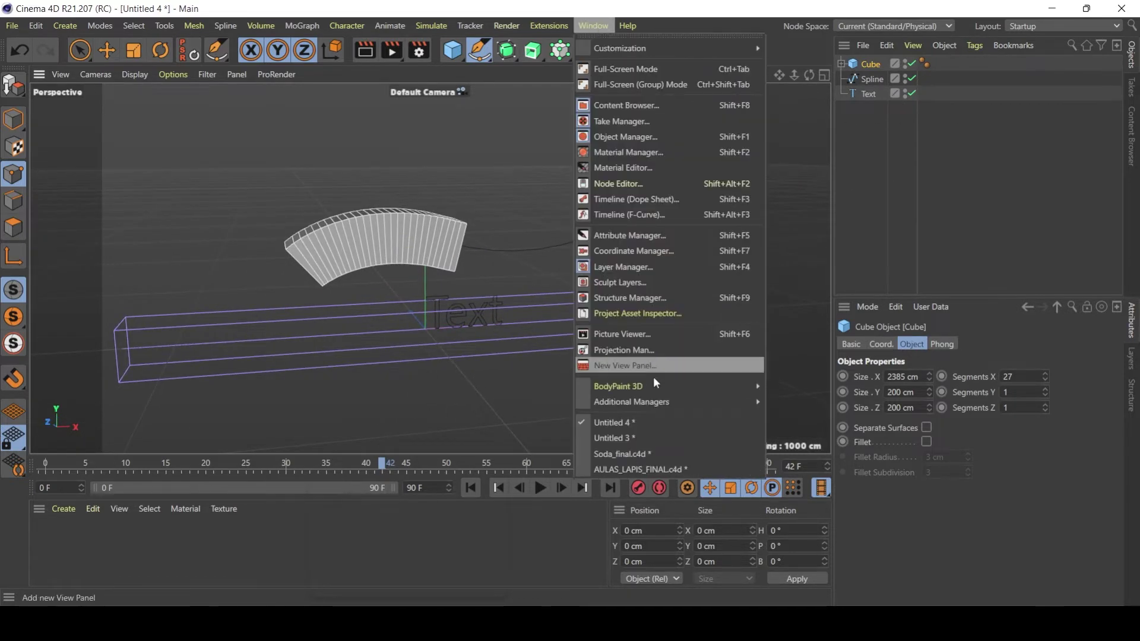
click(634, 469)
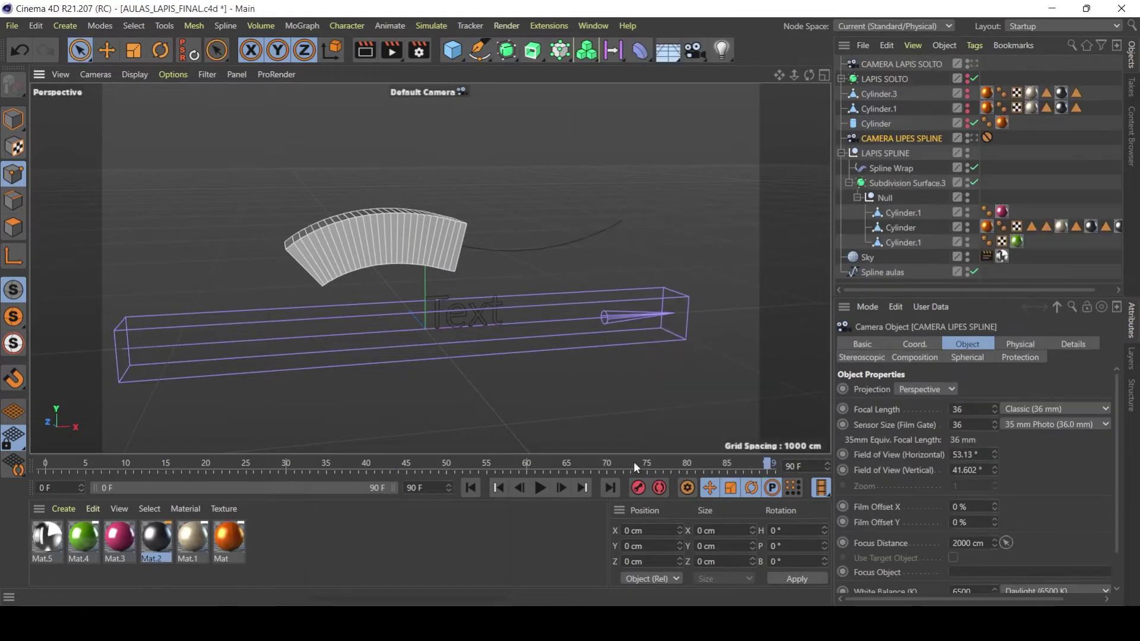
click(975, 183)
click(975, 168)
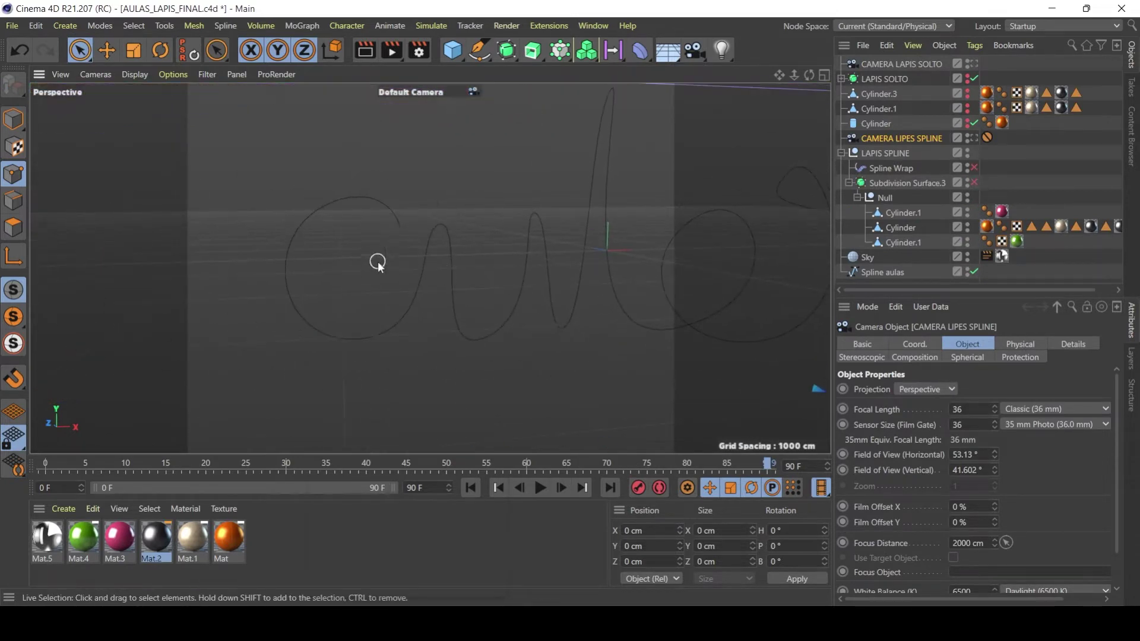
Step: Select Spline aulas and examine the drawn lettering path and its points
mouse_move(382, 227)
alt+mouse_down()
mouse_move(519, 254)
mouse_move(498, 255)
mouse_move(472, 241)
mouse_move(657, 244)
mouse_move(515, 269)
mouse_move(487, 254)
mouse_move(728, 229)
alt+mouse_up()
click(883, 271)
mouse_move(293, 238)
alt+mouse_down()
mouse_move(354, 253)
mouse_move(305, 242)
alt+mouse_up()
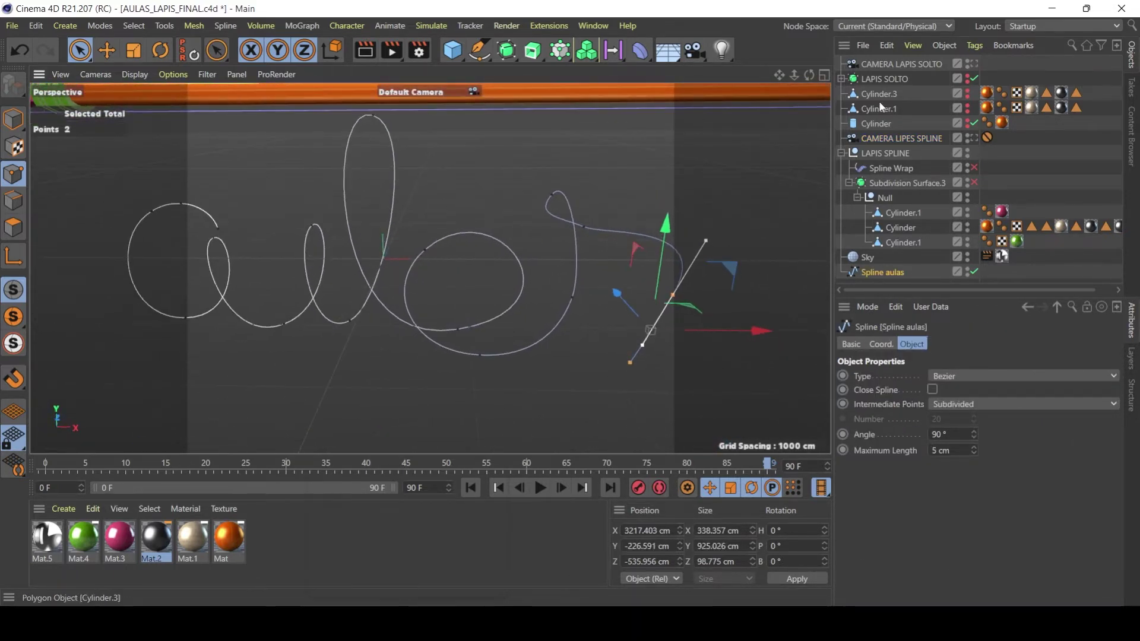
Step: Return to the Untitled 4 project and delete the Cube and the Spline, keeping the Text object
click(593, 25)
click(627, 422)
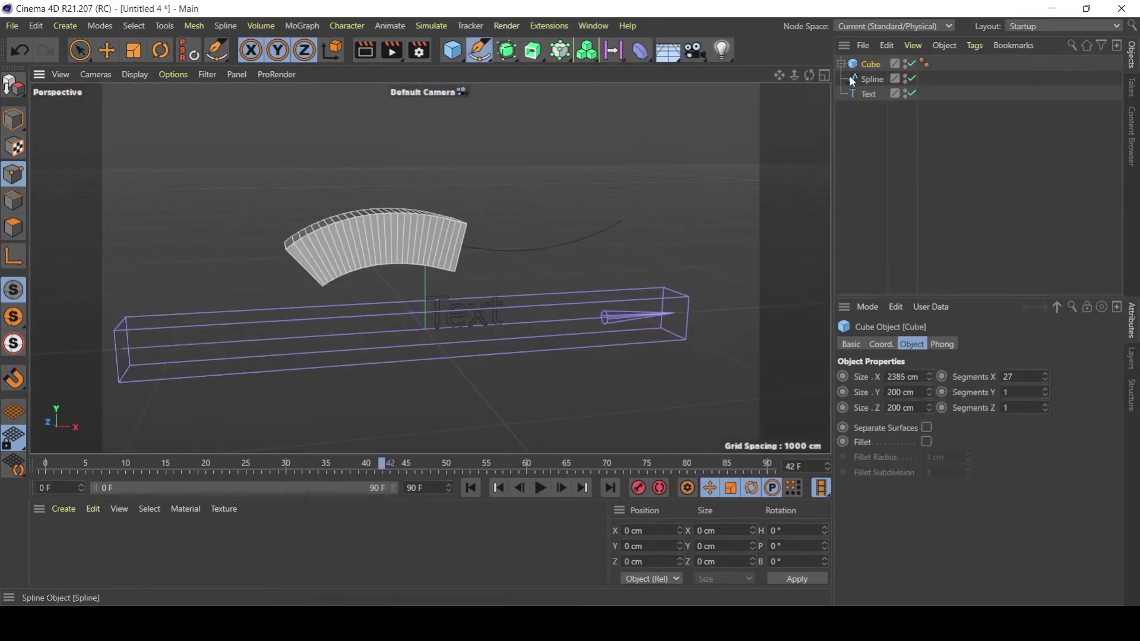
key(Delete)
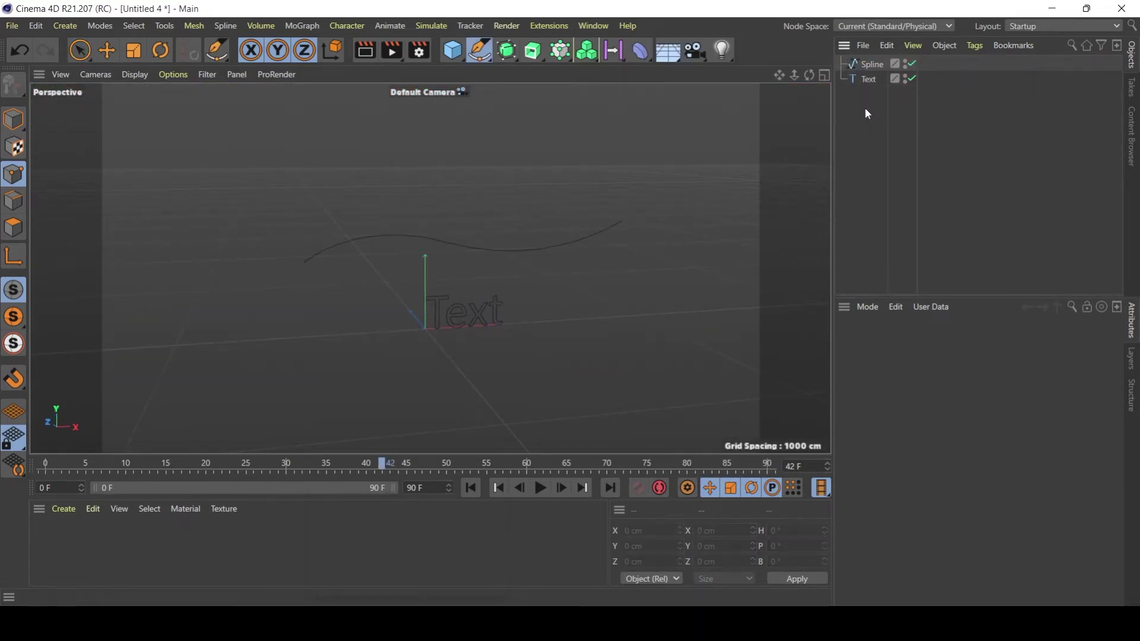
click(871, 65)
key(Delete)
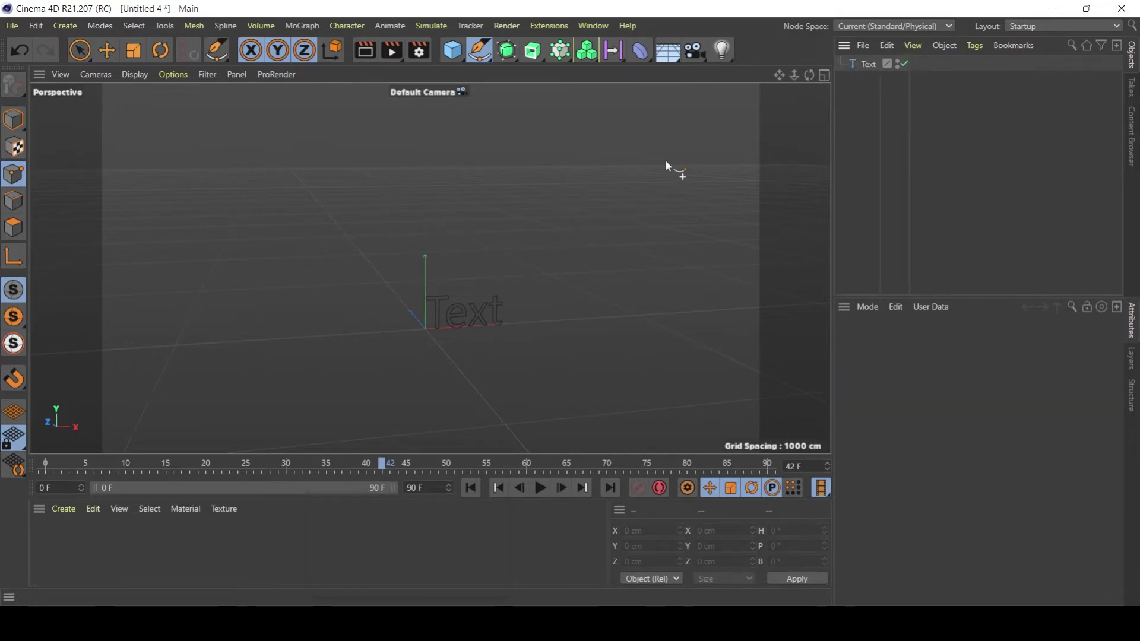
Step: Maximize the Front view around the Text object and activate the Spline Pen
click(825, 75)
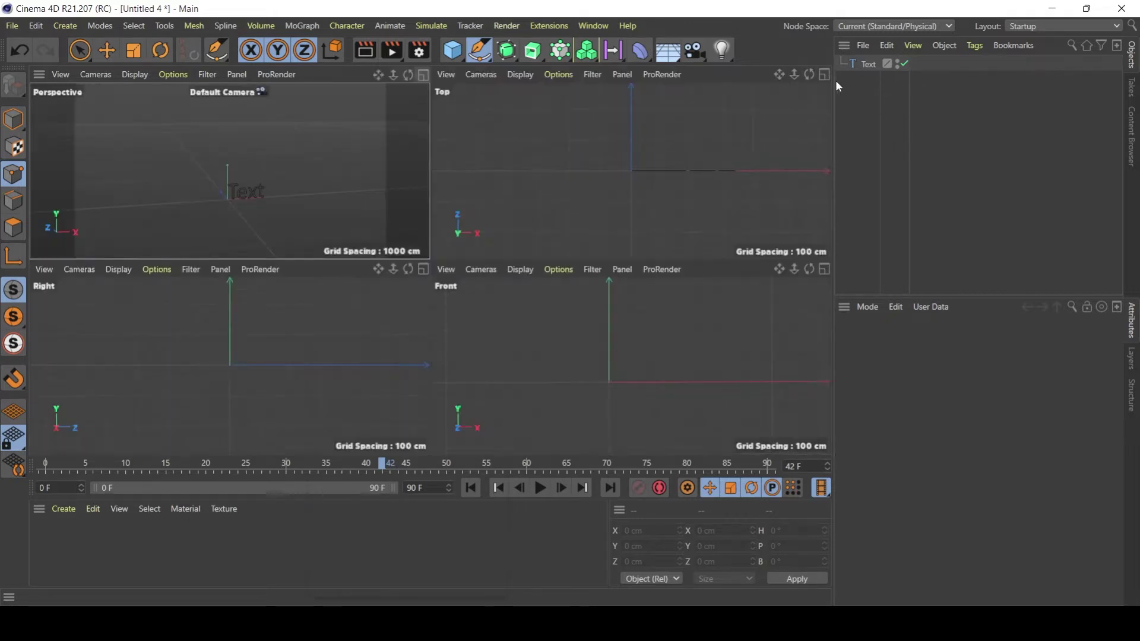
click(824, 269)
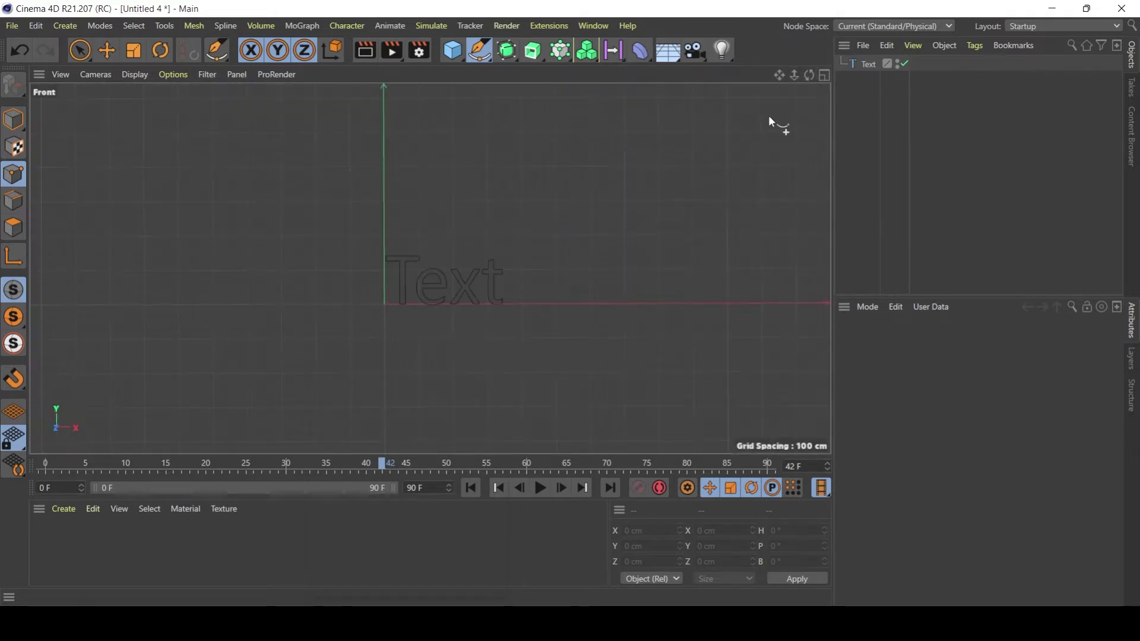
drag(794, 77, 666, 306)
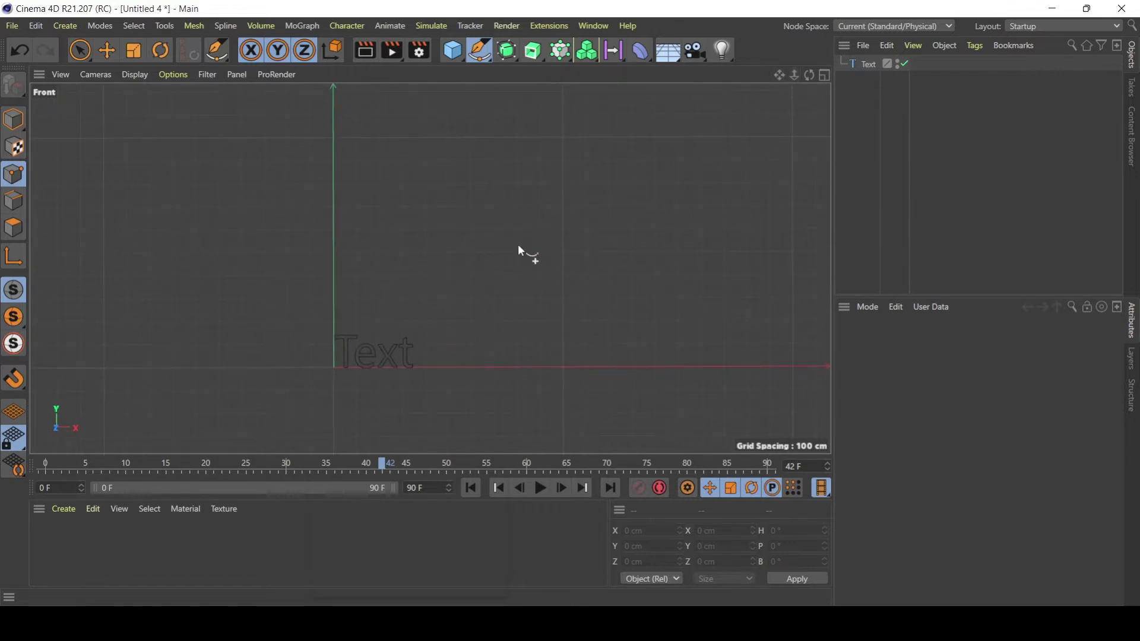
click(477, 58)
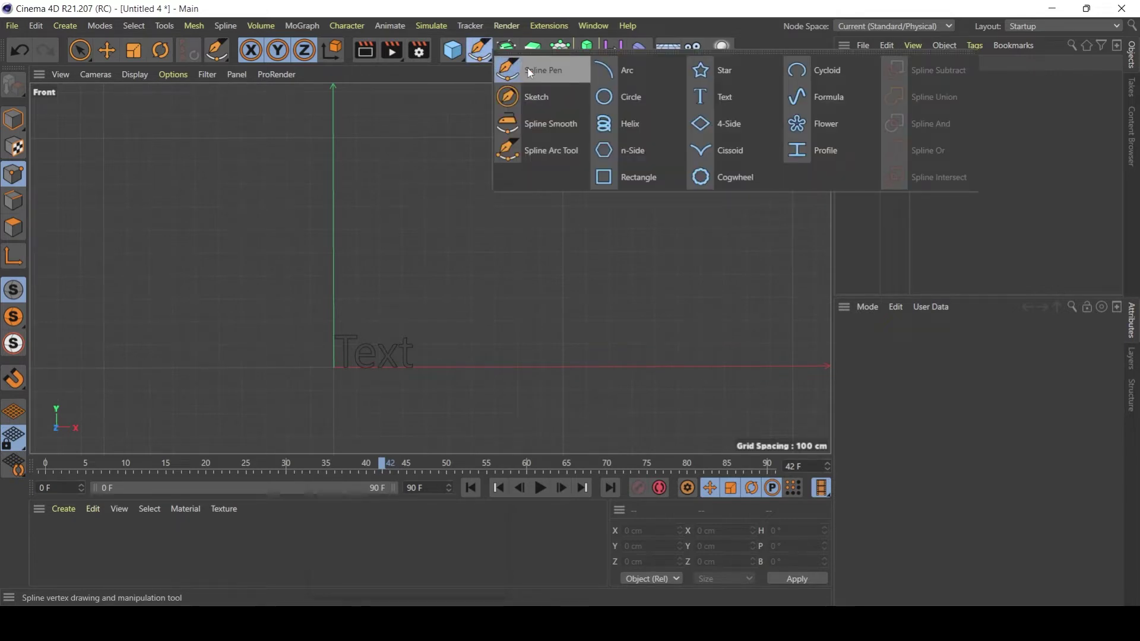
click(527, 68)
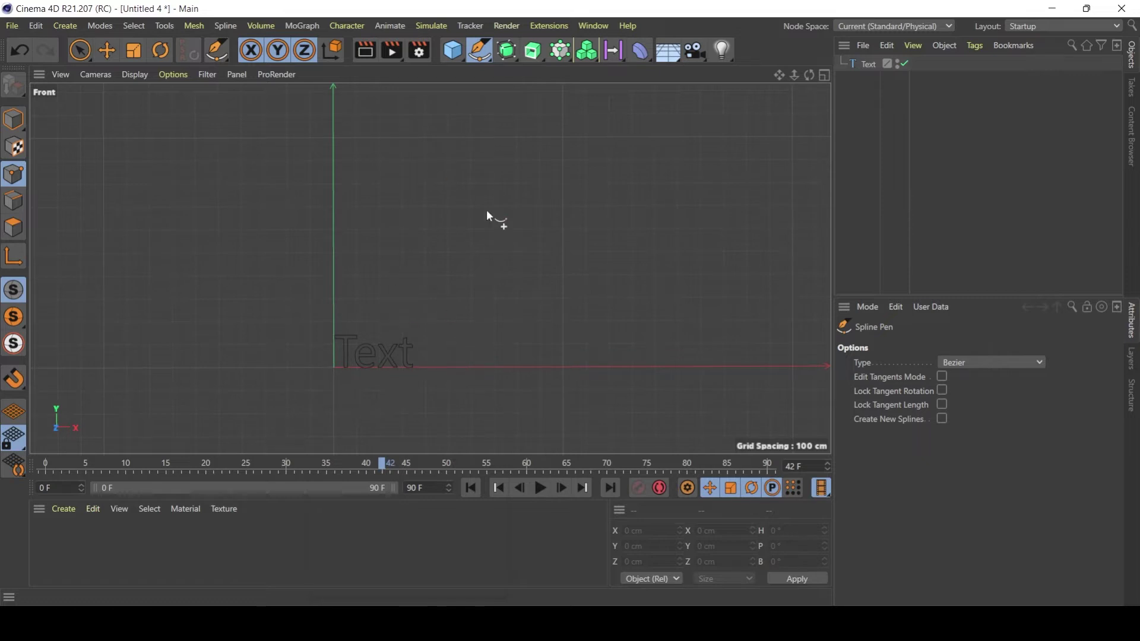
Step: Start a Bezier spline with the Spline Pen by placing one point on the X axis beyond the Text object
click(870, 65)
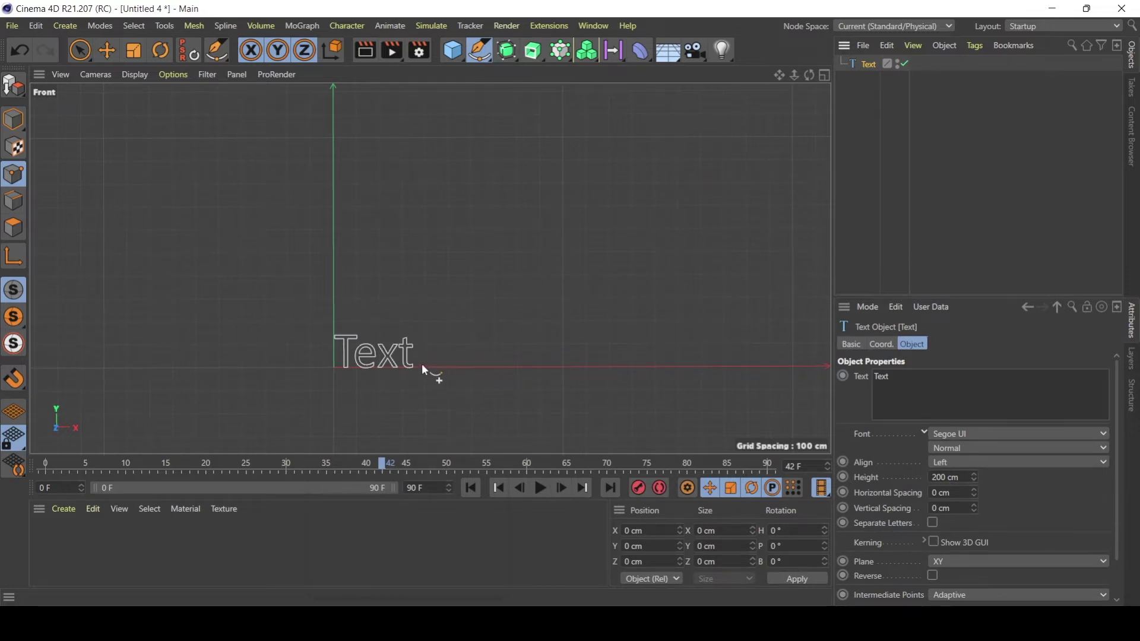
click(481, 57)
click(523, 68)
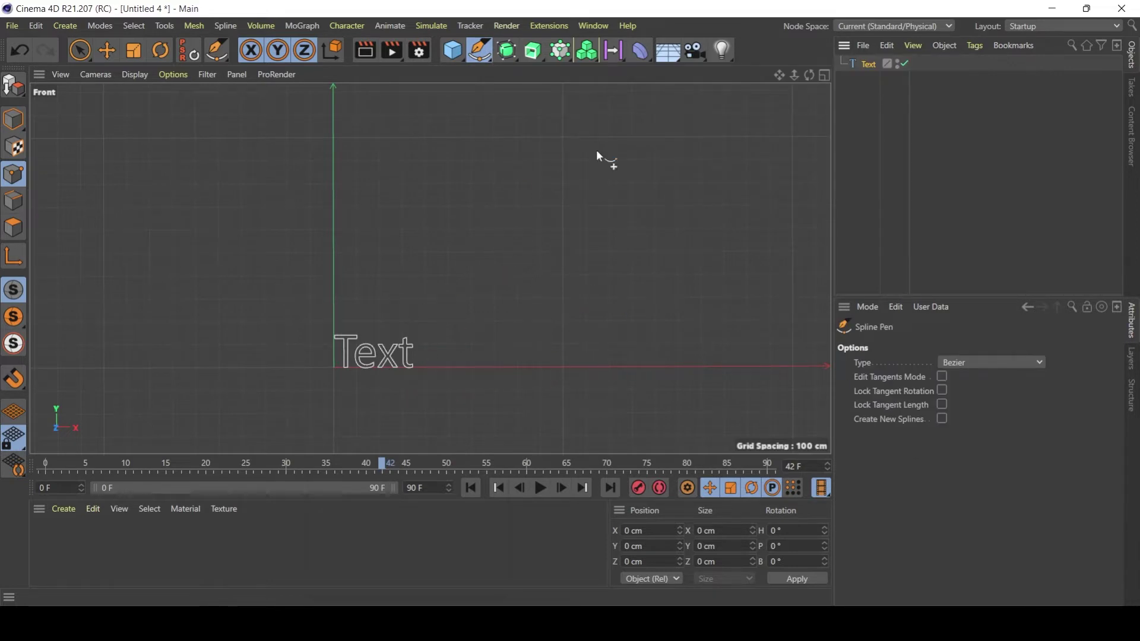
click(518, 366)
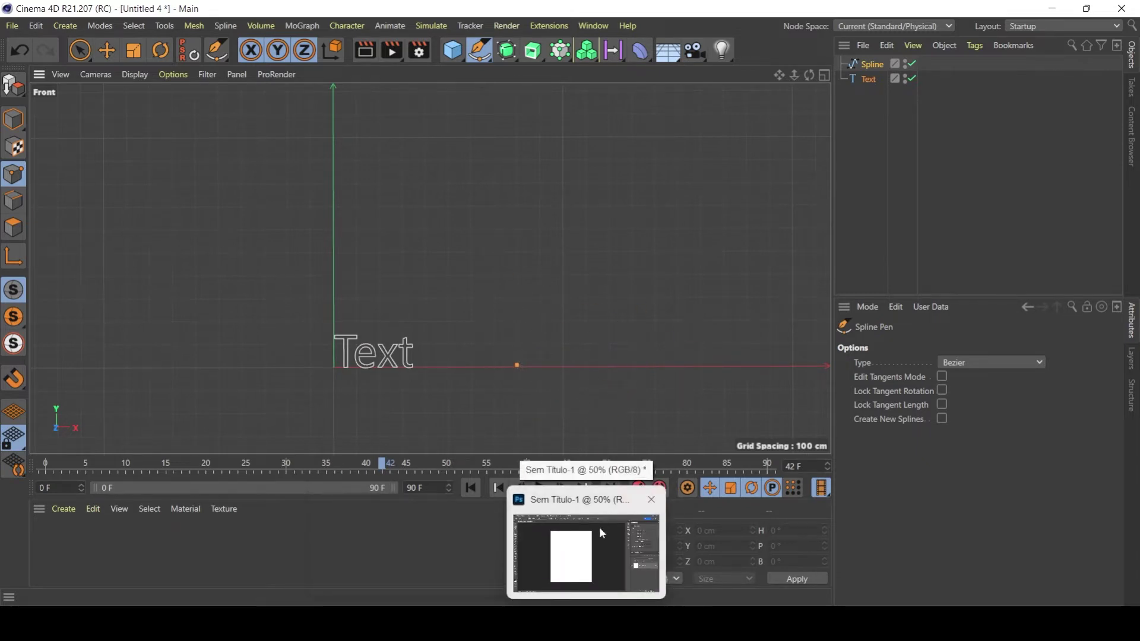
Step: Switch to Photoshop, brush a one-line open figure 8 on the blank canvas, and return to the Untitled 2 project in Cinema 4D
click(408, 623)
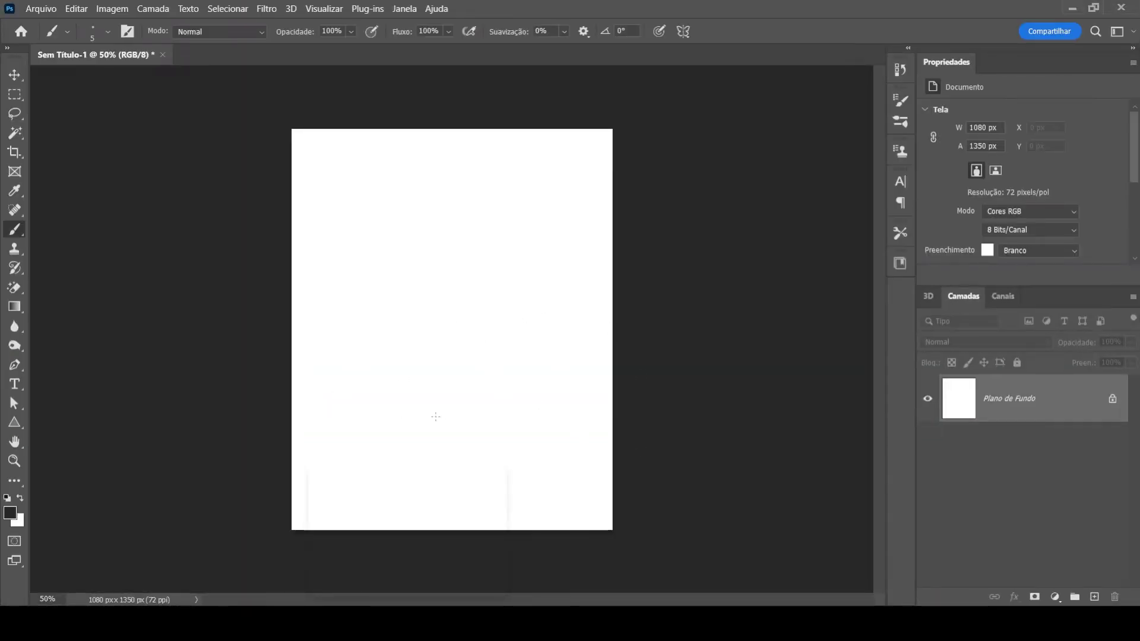
mouse_move(436, 417)
mouse_down()
mouse_move(450, 279)
mouse_move(419, 442)
mouse_up()
key(ctrl+z)
mouse_move(460, 410)
mouse_down()
mouse_move(392, 395)
mouse_move(499, 280)
mouse_move(415, 335)
mouse_move(457, 420)
mouse_move(390, 358)
mouse_move(429, 243)
mouse_move(478, 383)
mouse_up()
key(ctrl+z)
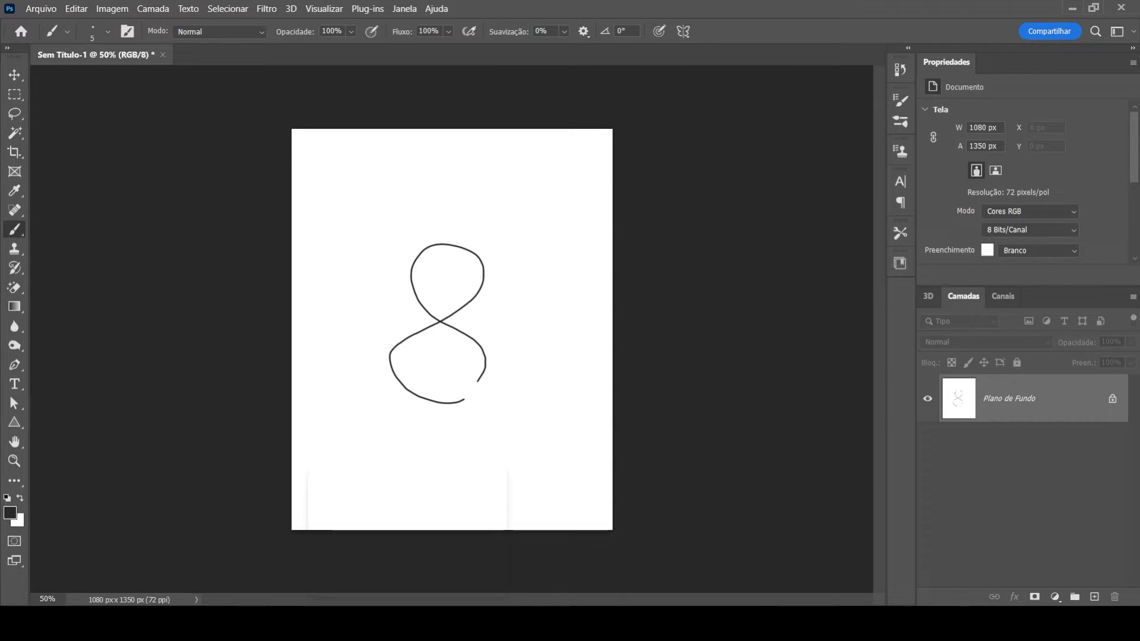
mouse_move(717, 623)
click(717, 552)
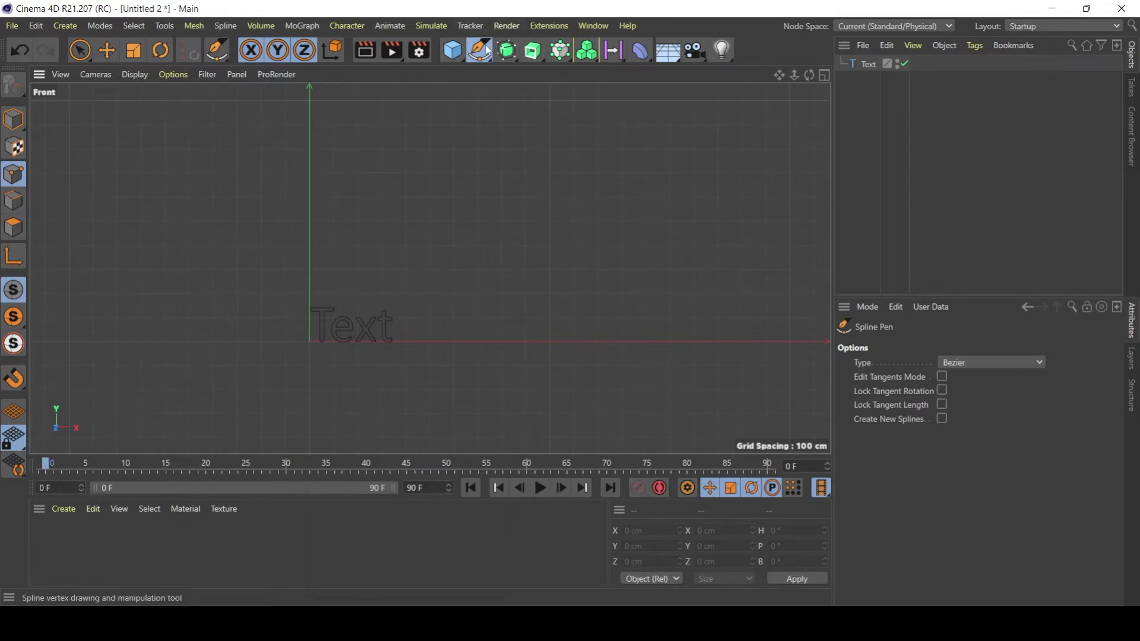
click(499, 340)
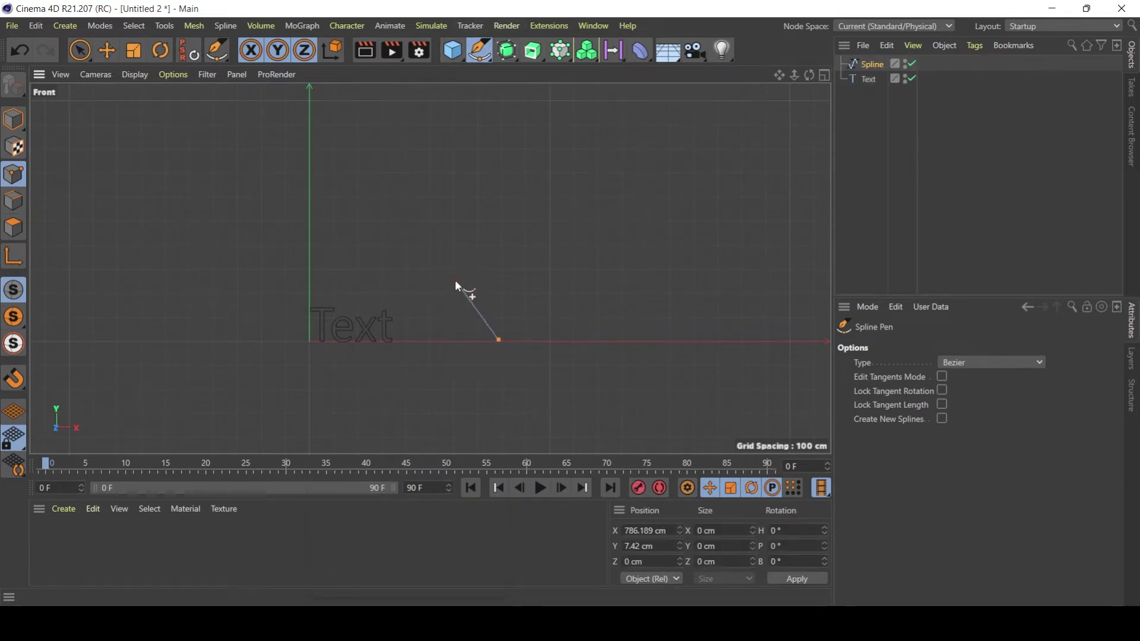
drag(454, 278, 460, 237)
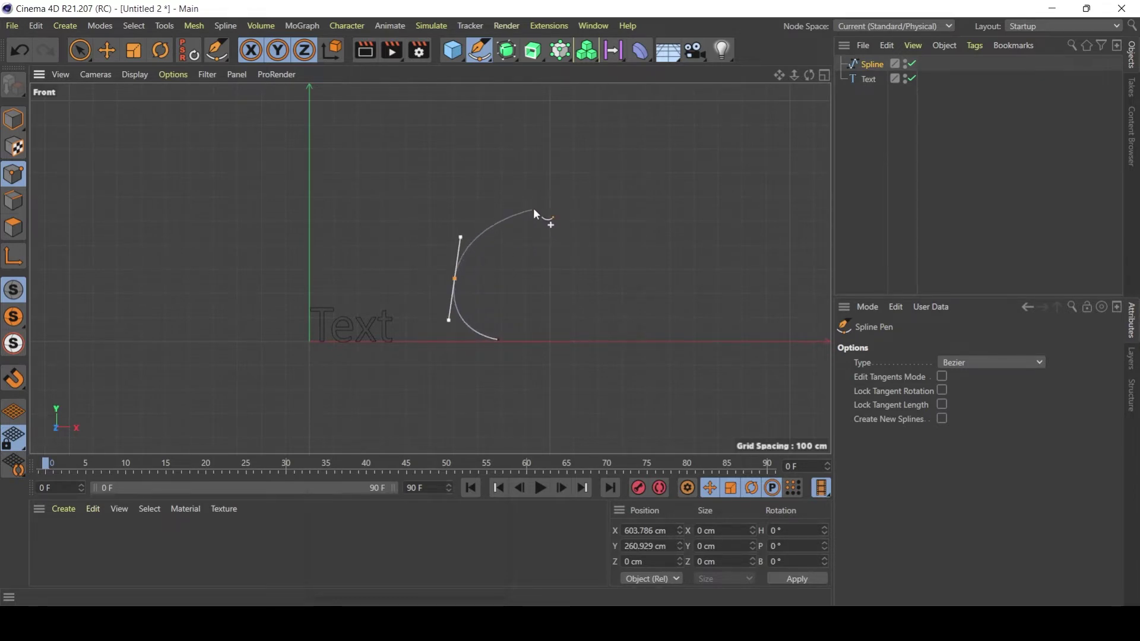
drag(531, 196, 536, 153)
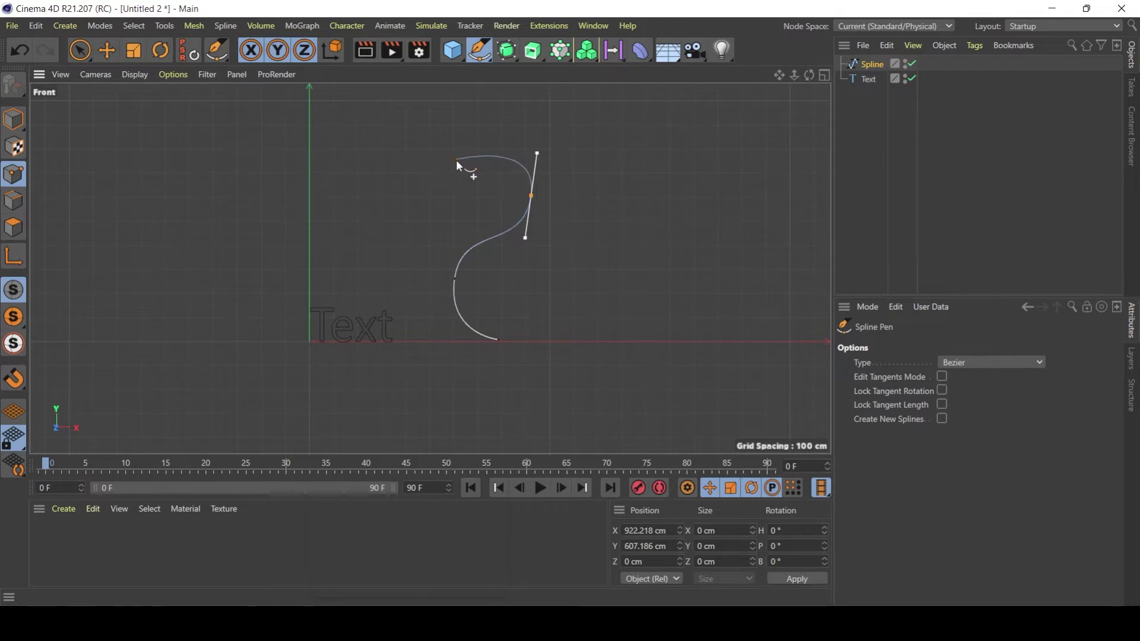
drag(441, 172, 438, 226)
key(ctrl+z)
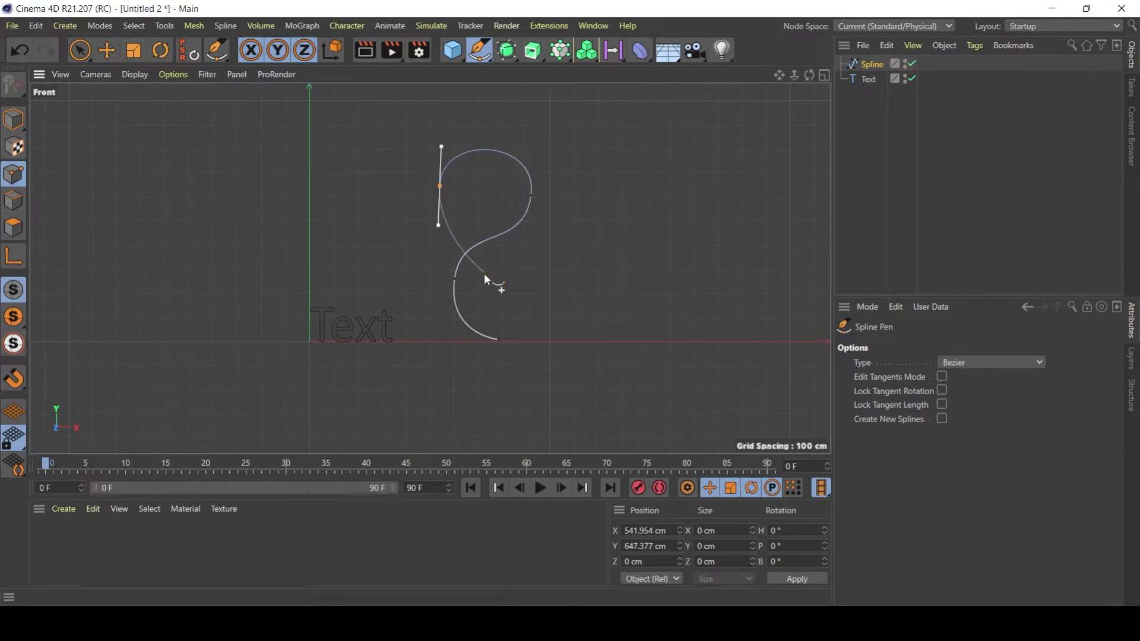
drag(558, 269, 569, 305)
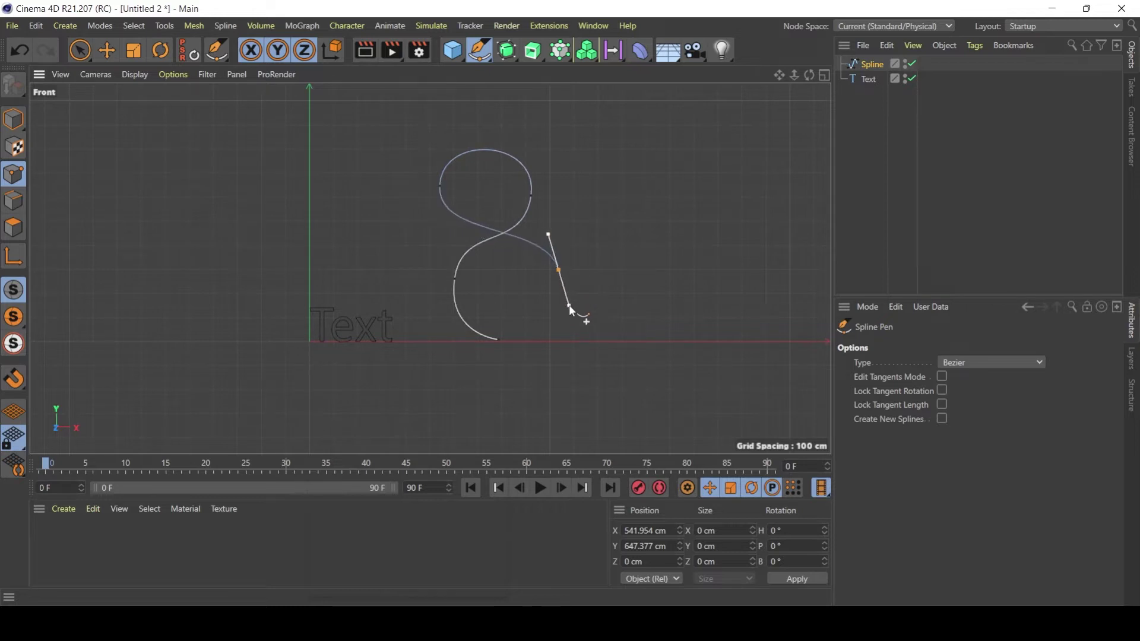
key(ctrl+z)
key(ctrl+z)
key(ctrl+z)
key(ctrl+z)
key(ctrl+z)
key(ctrl+z)
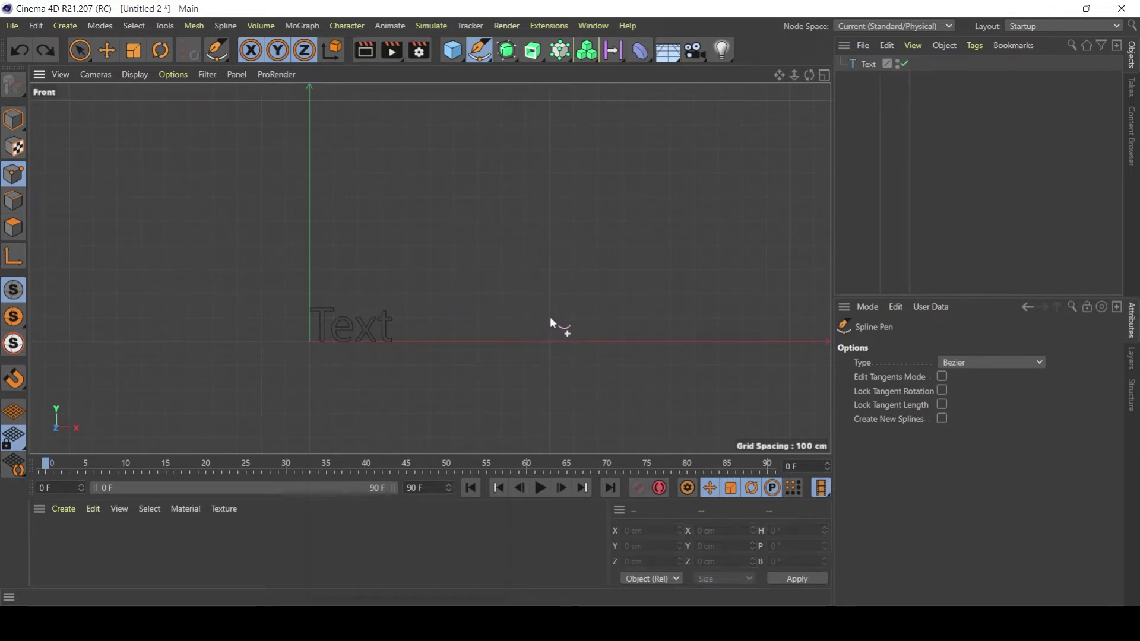
Step: Draw an open, self-crossing figure 8 beside the Text object as a Bezier spline, with both ends near the baseline
drag(495, 337, 459, 284)
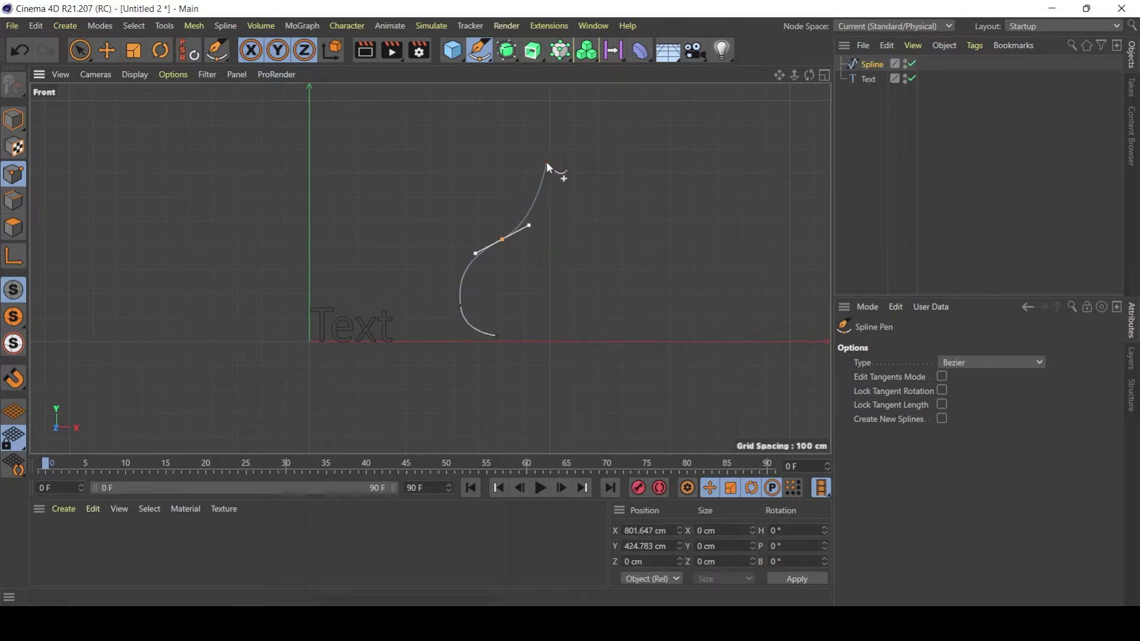
drag(533, 150, 522, 139)
drag(447, 185, 448, 229)
drag(551, 274, 554, 296)
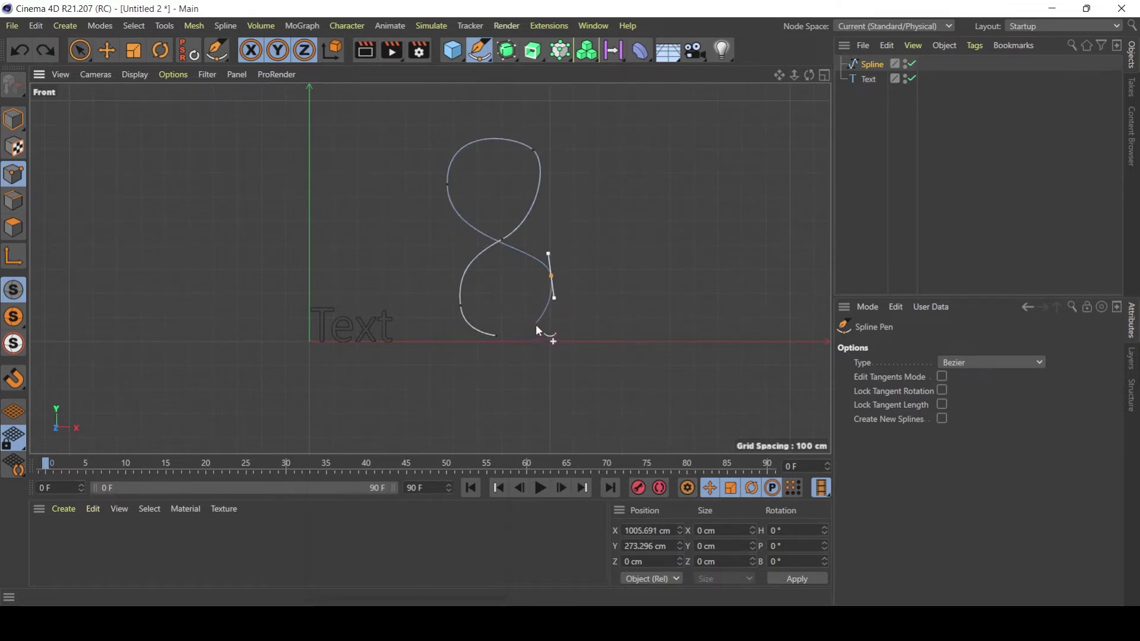
click(535, 324)
key(Escape)
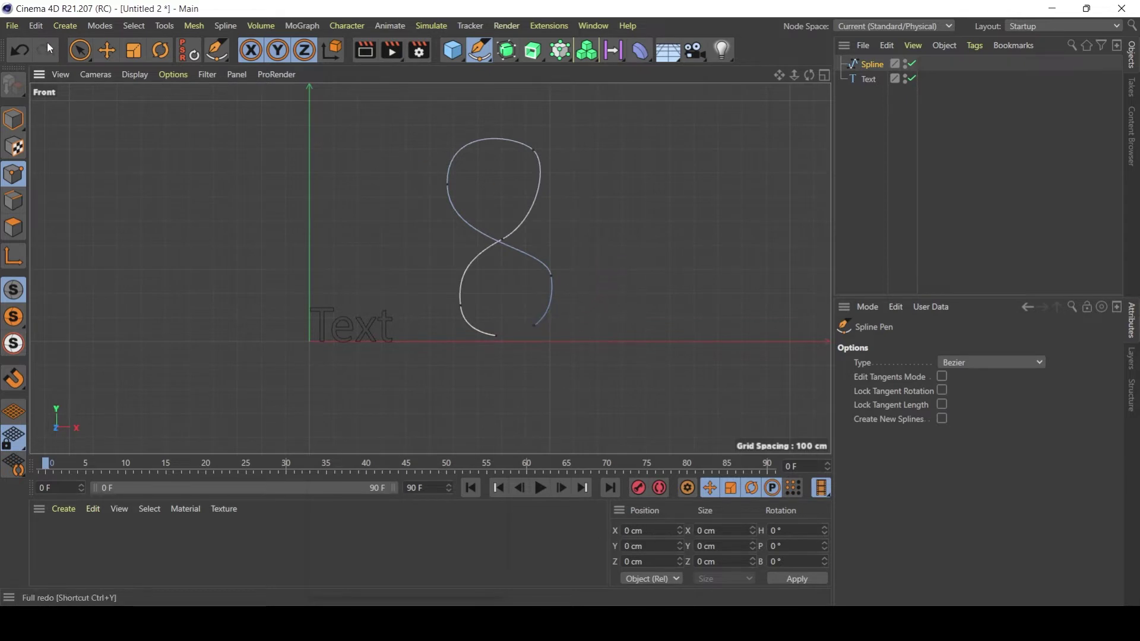
Step: Rectangle-select the upper-right point of the figure 8, with Spline as the active object
drag(81, 50, 146, 71)
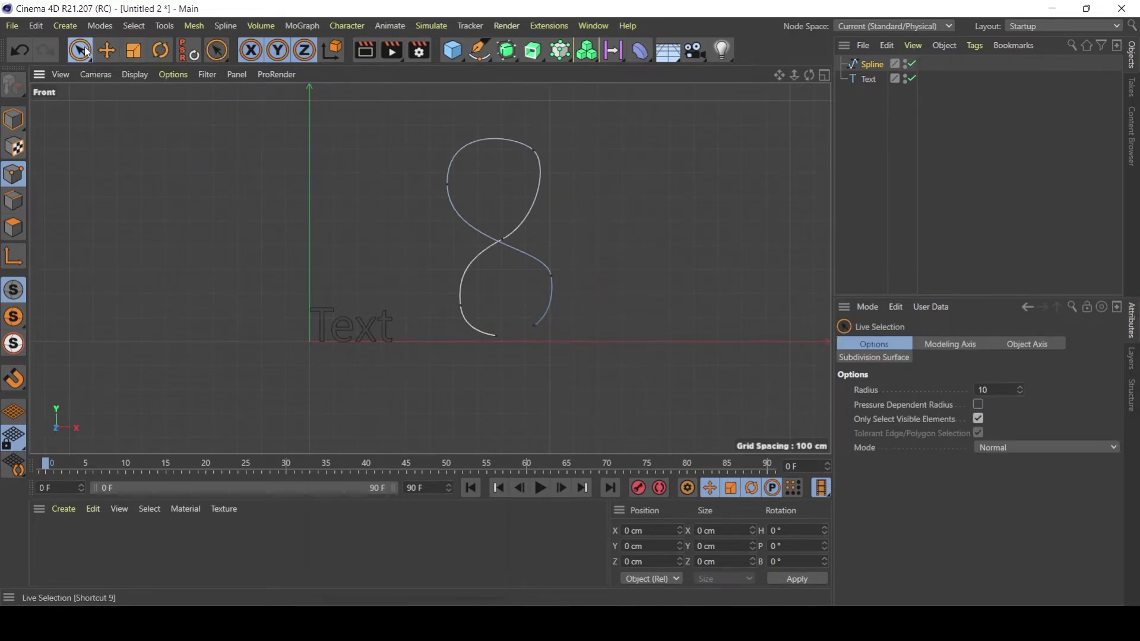
drag(86, 52, 133, 101)
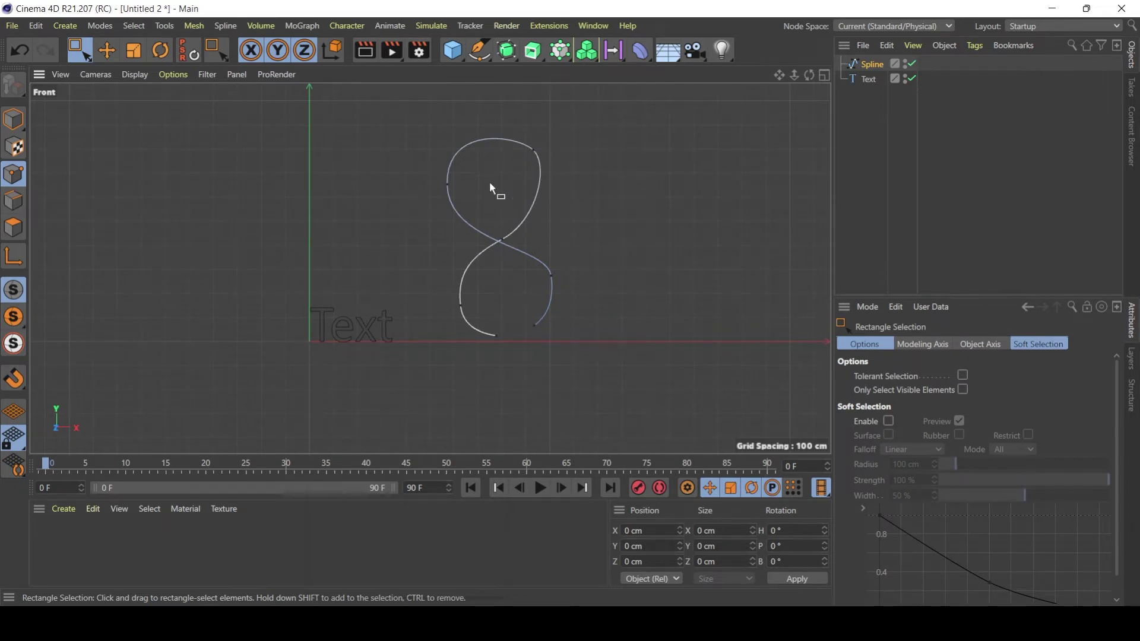
drag(591, 127, 486, 188)
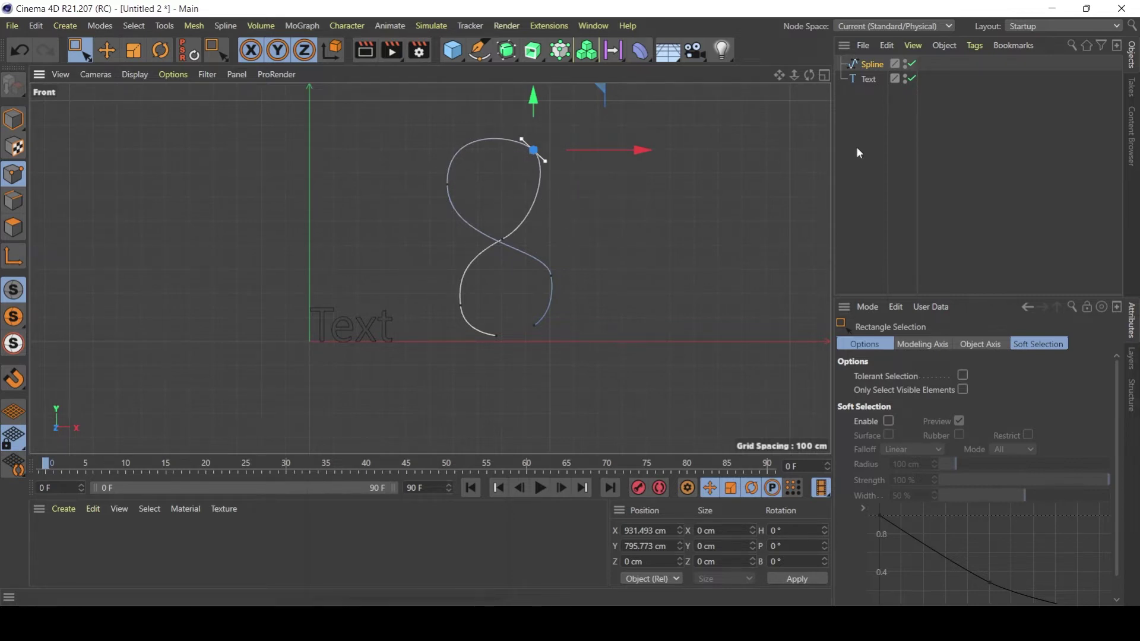
click(868, 79)
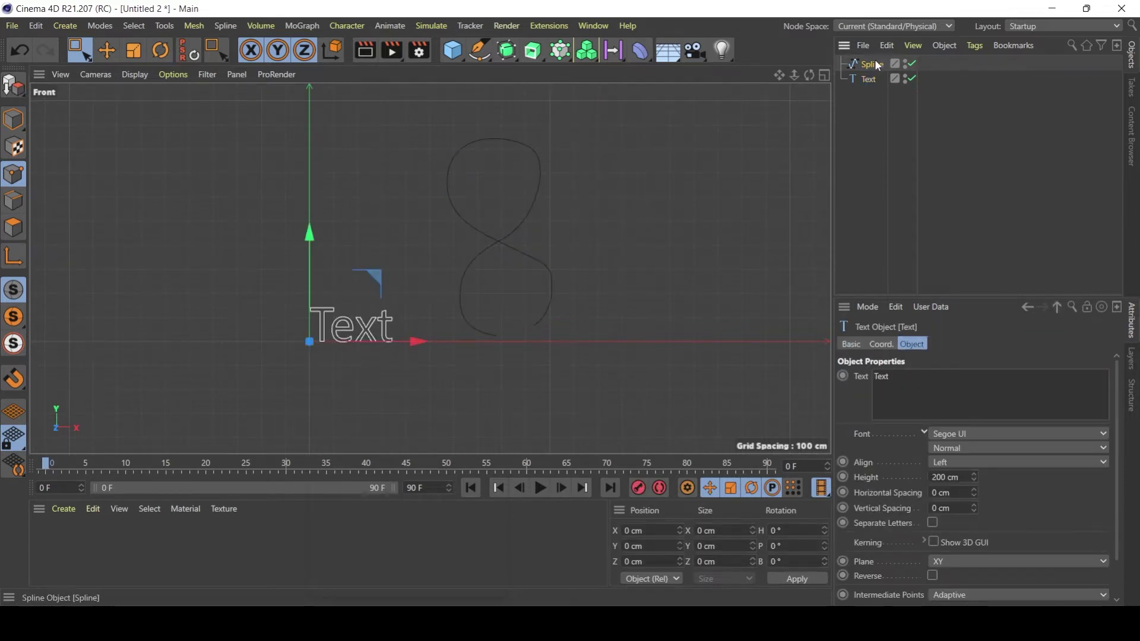
click(876, 64)
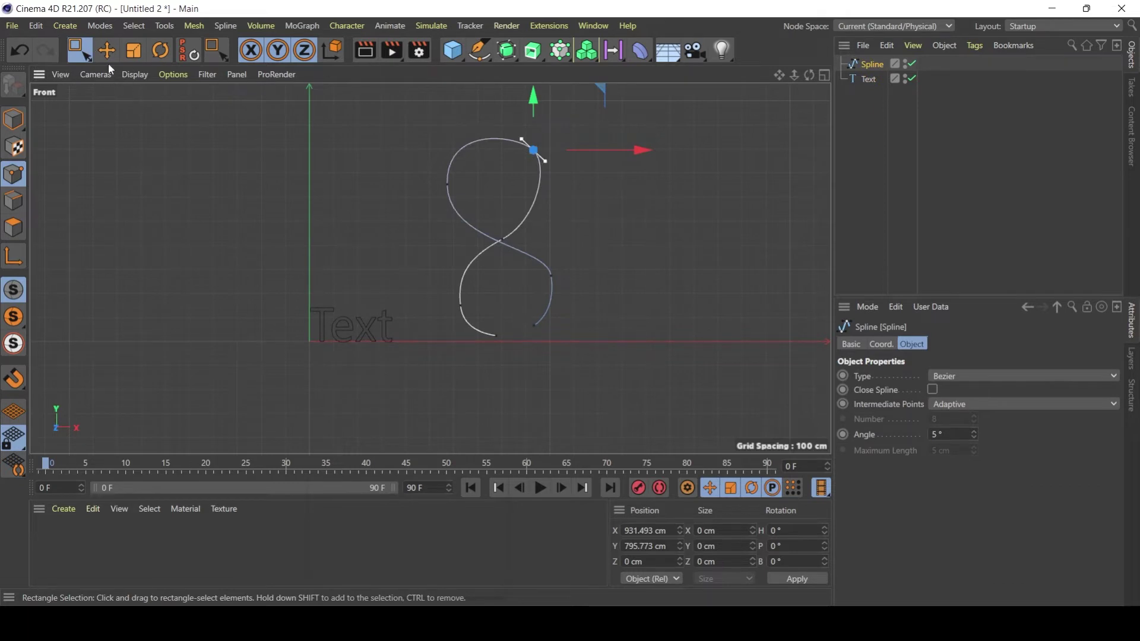
Step: Lengthen both tangent handles of the figure 8's upper-right point using Live Selection, and deselect the point
drag(79, 51, 83, 74)
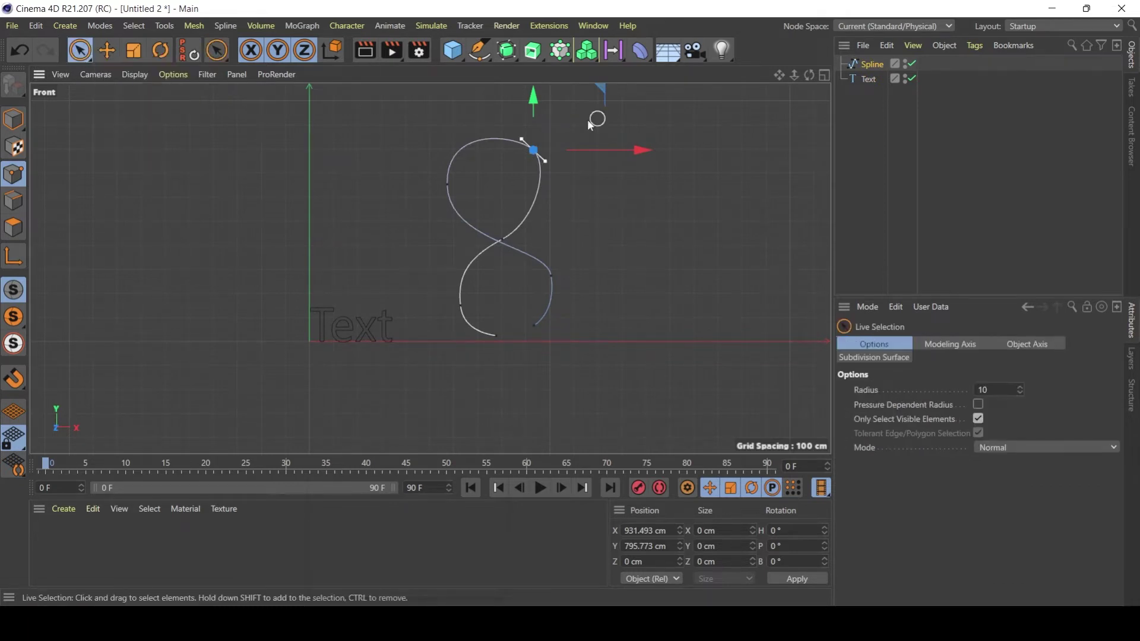
click(535, 151)
right_click(488, 186)
click(540, 122)
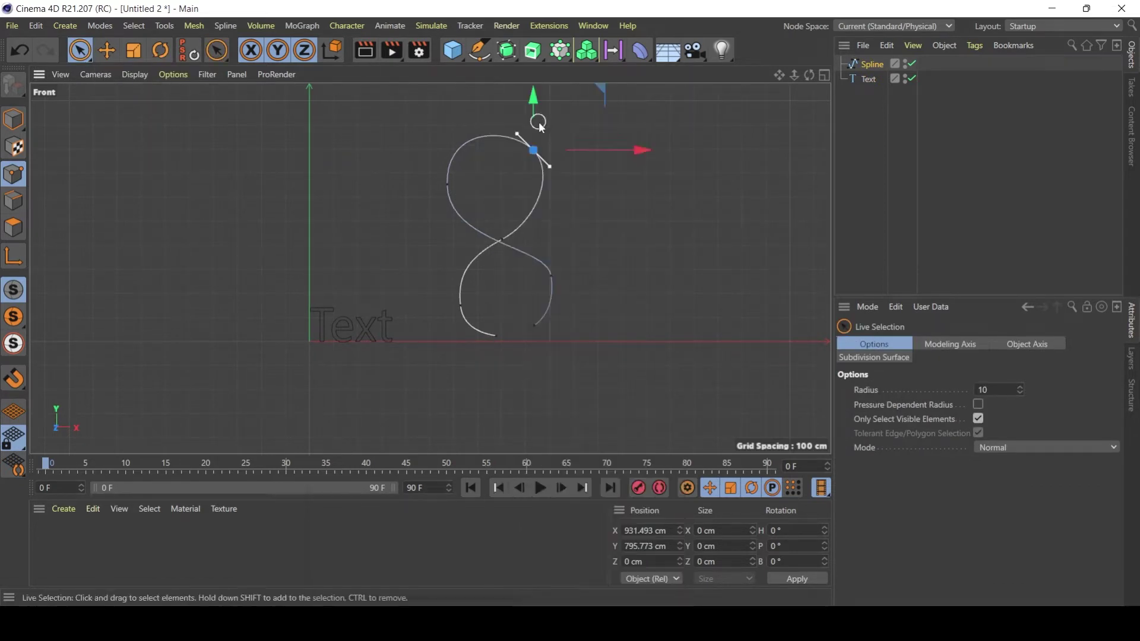
click(519, 132)
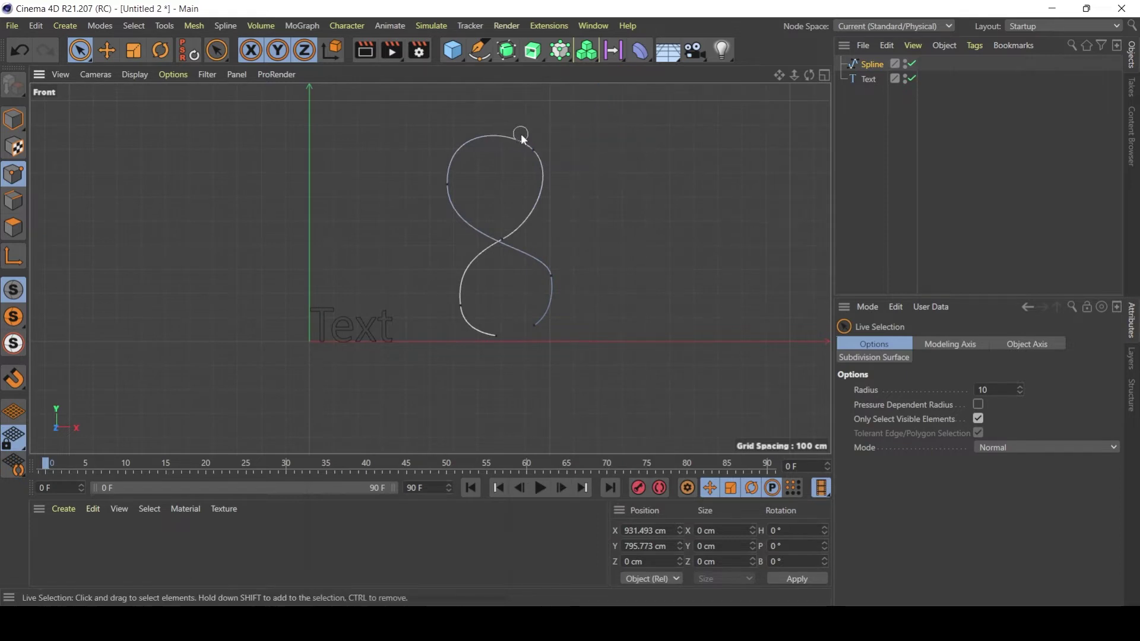
Step: Examine the tangent handles of the figure 8's upper-right, upper-left and lower-right points one by one
click(534, 151)
click(448, 184)
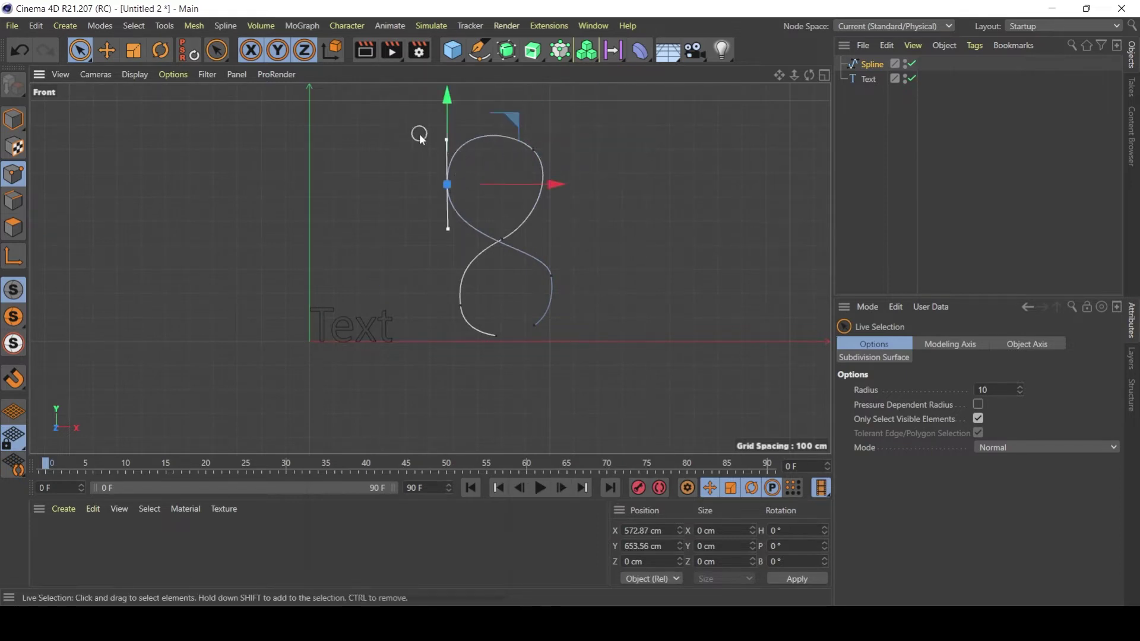
click(644, 188)
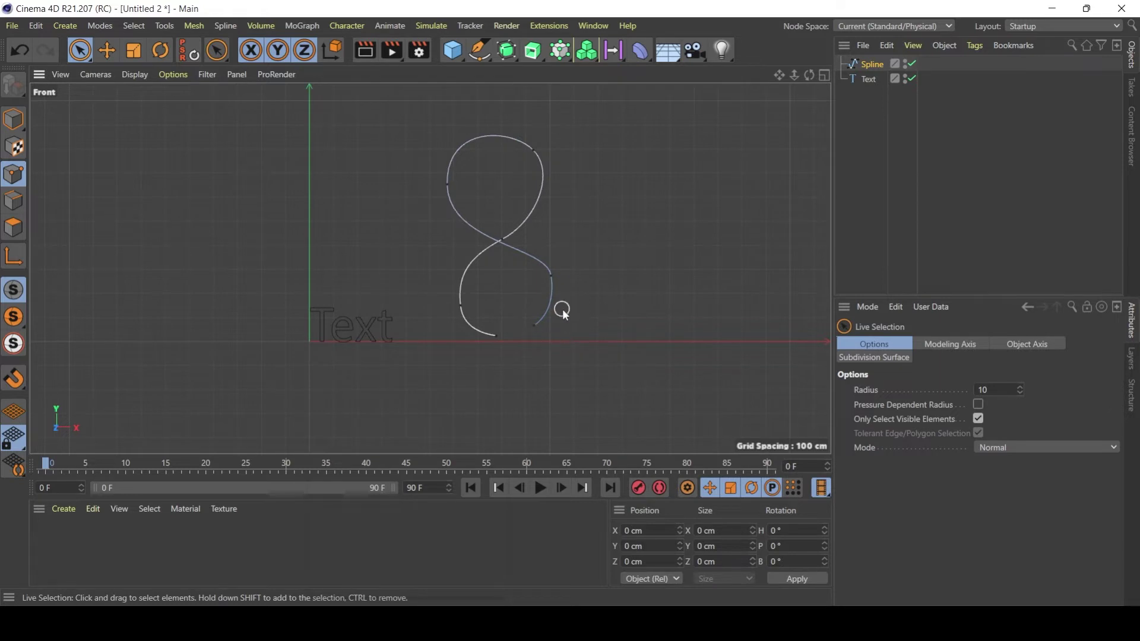
click(551, 275)
click(590, 341)
Step: Adjust the tangent handles of the upper loop's left and right points with the Move tool to round the loop
click(447, 185)
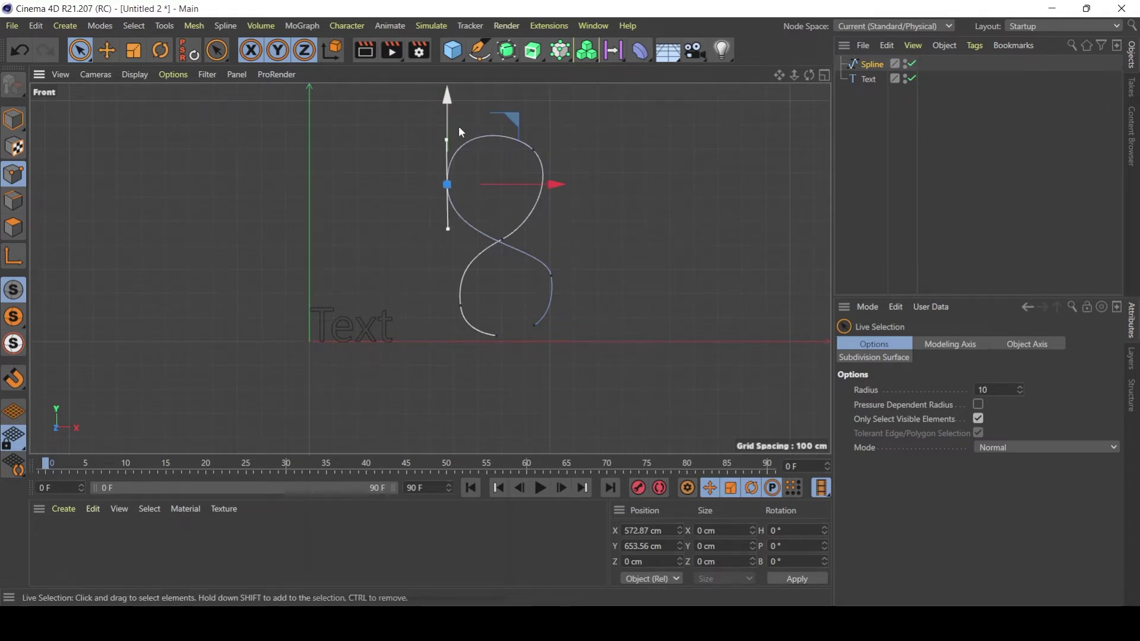
click(106, 51)
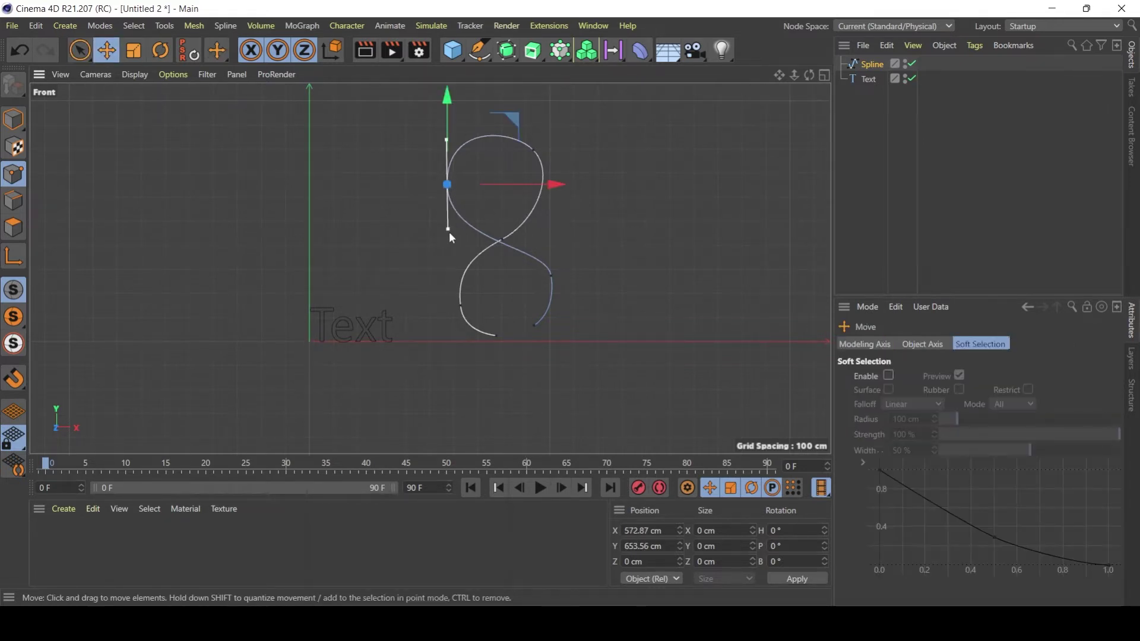
mouse_move(447, 227)
mouse_down()
mouse_move(454, 236)
mouse_move(450, 227)
mouse_up()
click(534, 151)
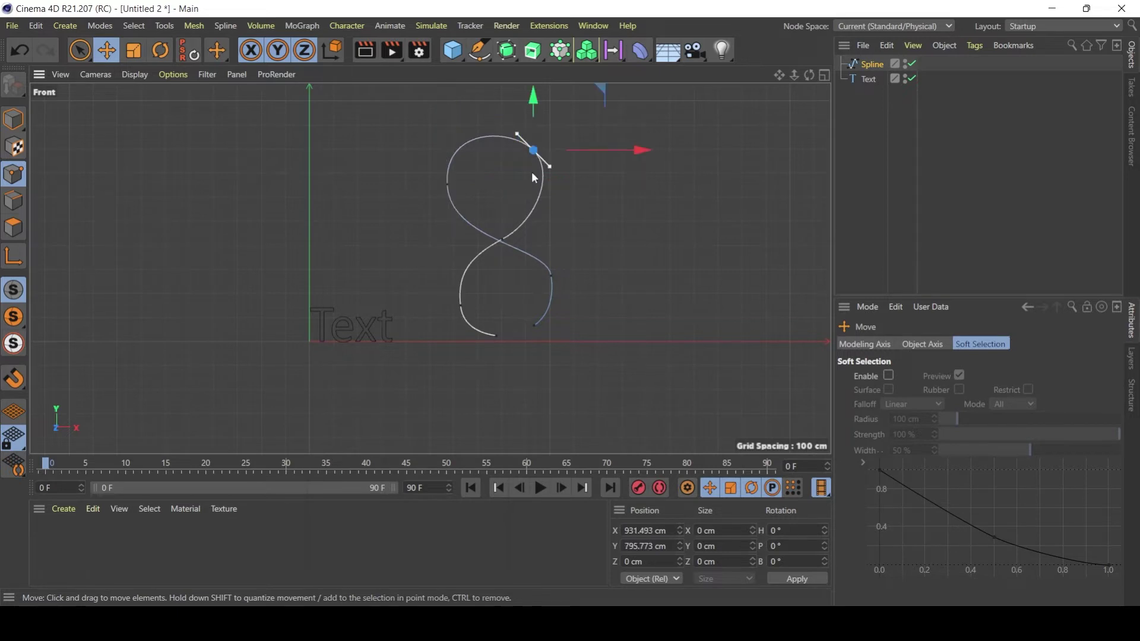
drag(551, 166, 552, 173)
Step: Rectangle-select the two points of the figure 8's upper loop
click(552, 276)
drag(71, 50, 122, 95)
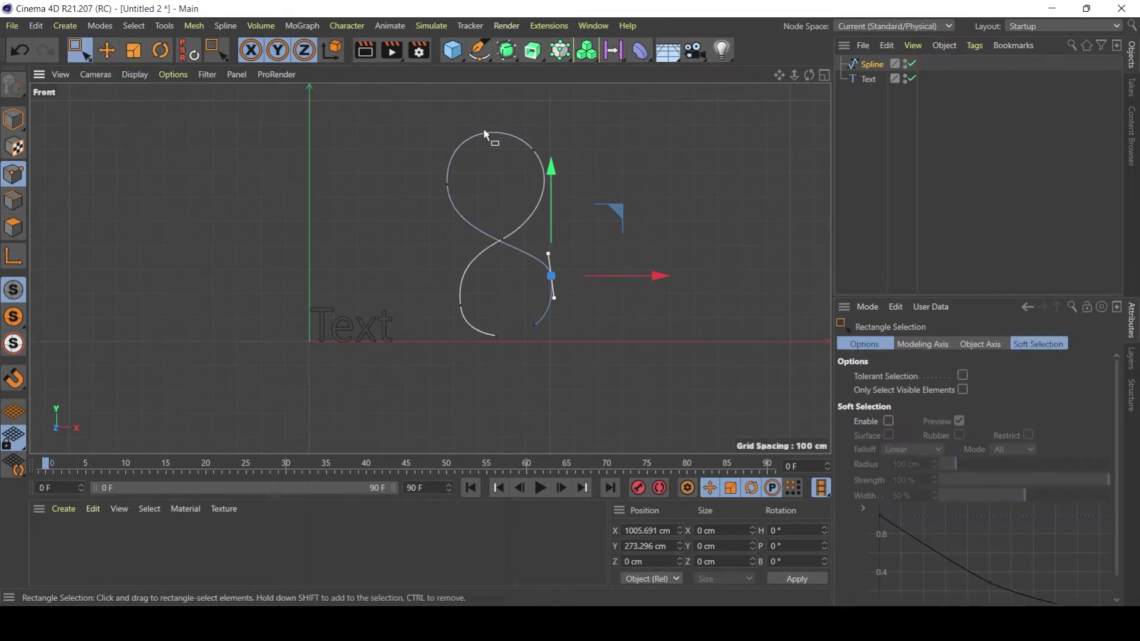
drag(418, 98, 621, 237)
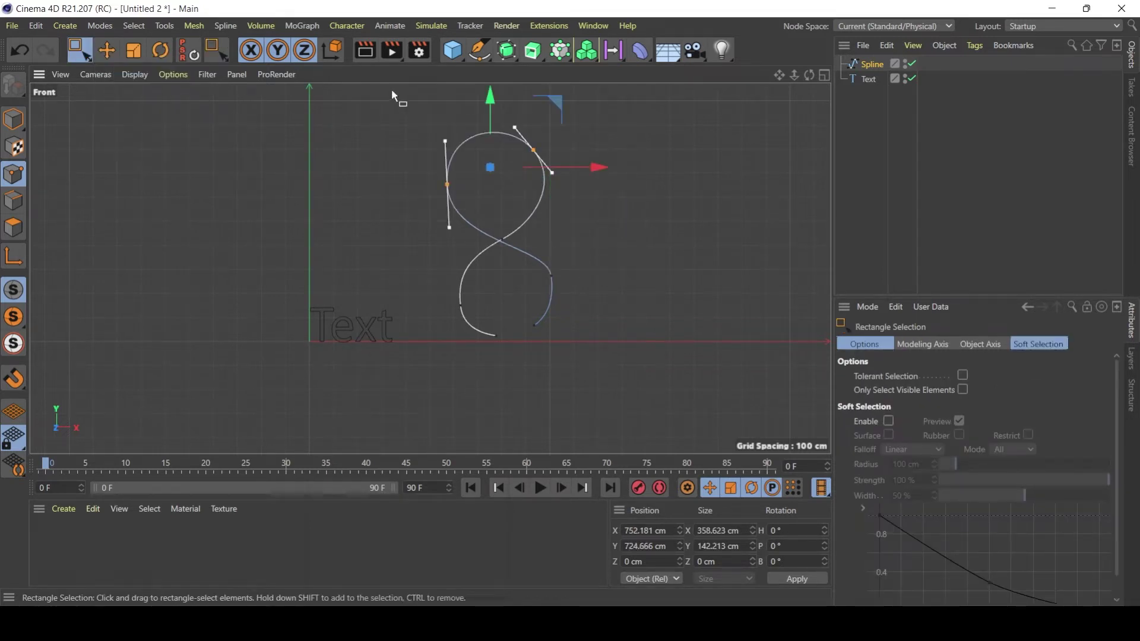
click(142, 55)
mouse_move(668, 92)
mouse_down()
mouse_move(589, 130)
mouse_move(693, 106)
mouse_move(676, 110)
mouse_up()
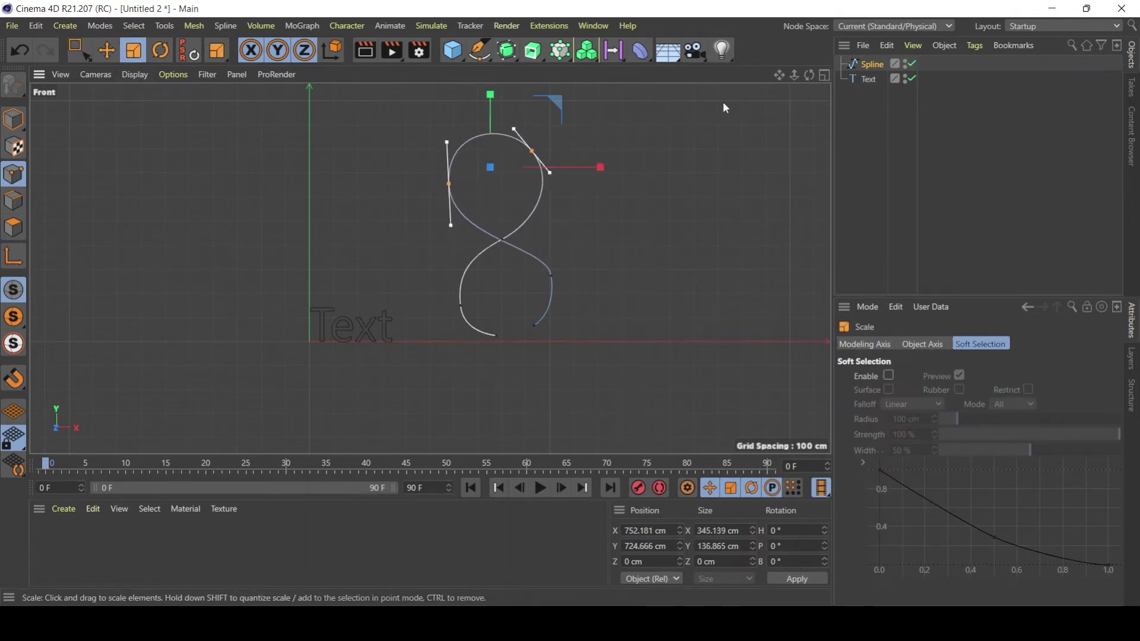
key(ctrl+z)
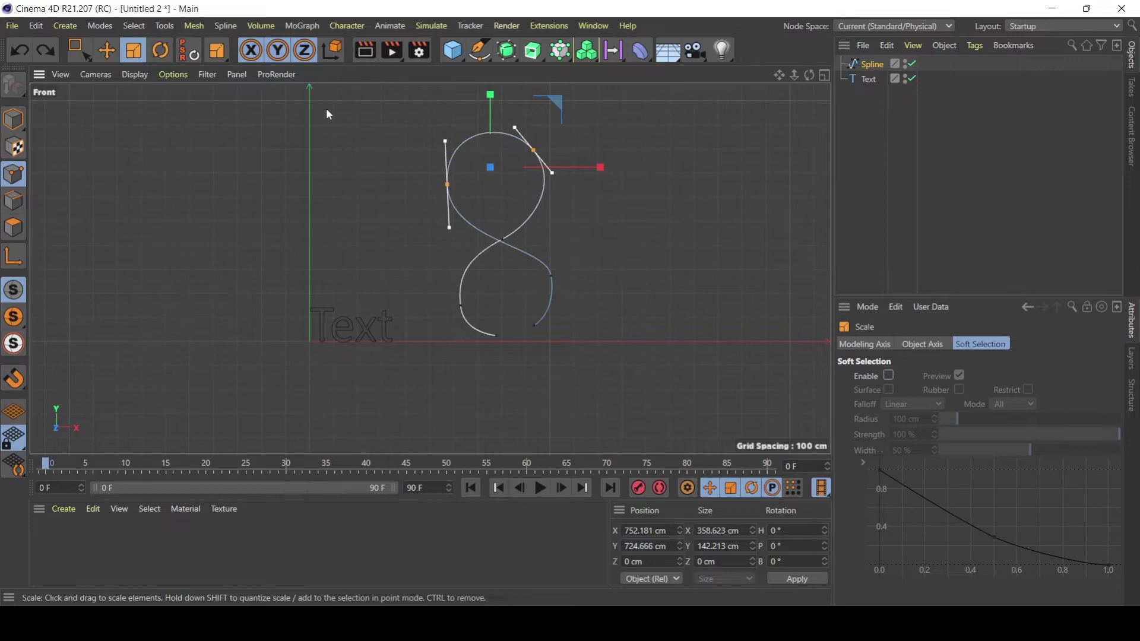
Step: Move the two selected upper-loop points slightly in the positive X direction
click(108, 51)
drag(601, 167, 605, 168)
Step: Apply Soft Interpolation to the figure 8's lower-right point and extend its tangent handle downward to round the curve
click(556, 275)
click(556, 276)
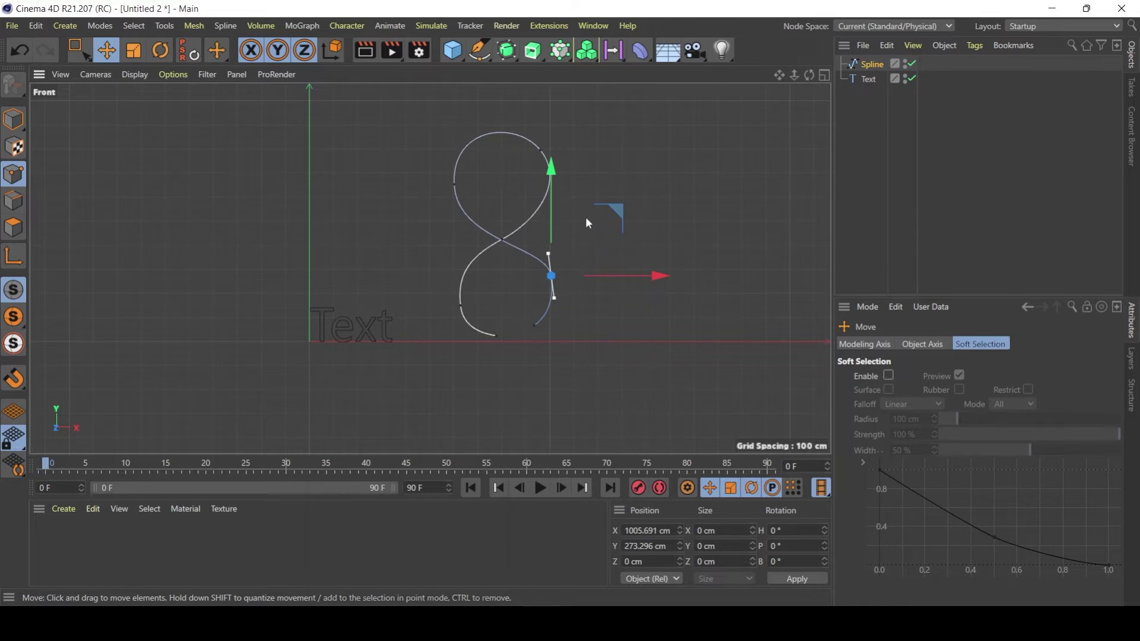
right_click(565, 229)
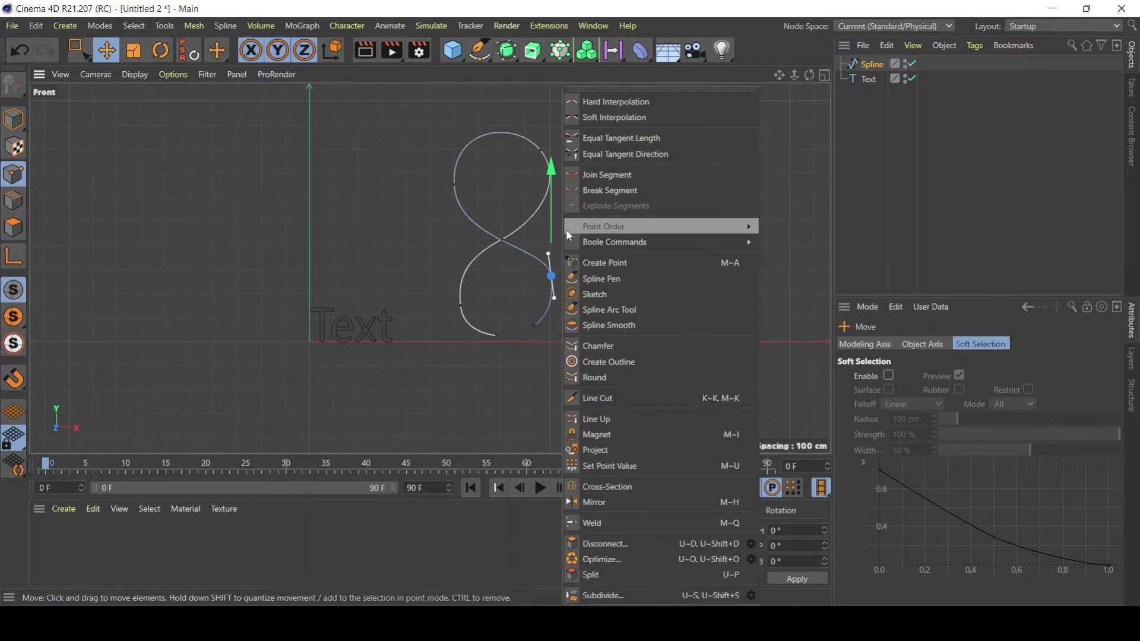
click(612, 117)
drag(557, 285, 557, 304)
click(535, 328)
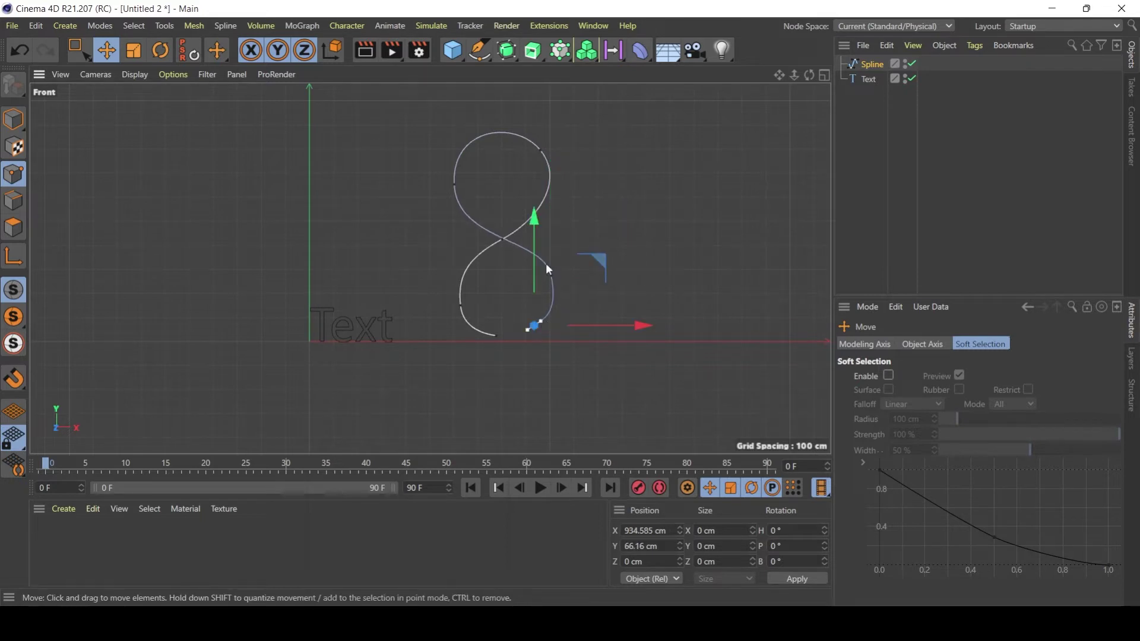
Step: Lower the figure 8's lower-right end point to Y 46.374 cm with longer tangents, and nudge the opposite end point in positive X
drag(531, 214, 532, 219)
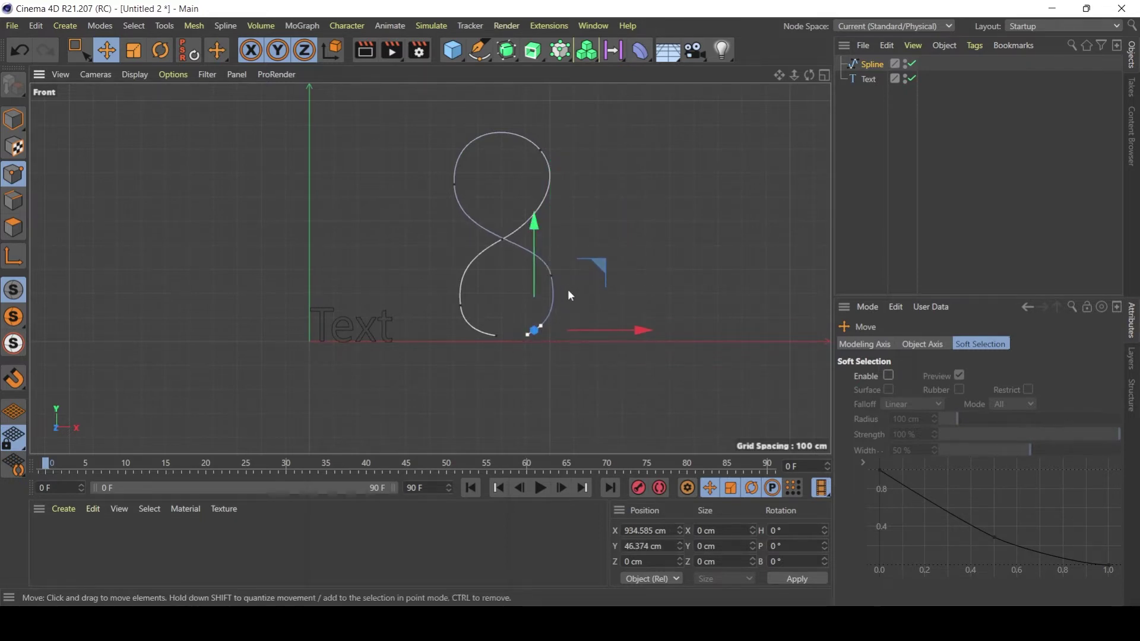
drag(545, 326, 542, 324)
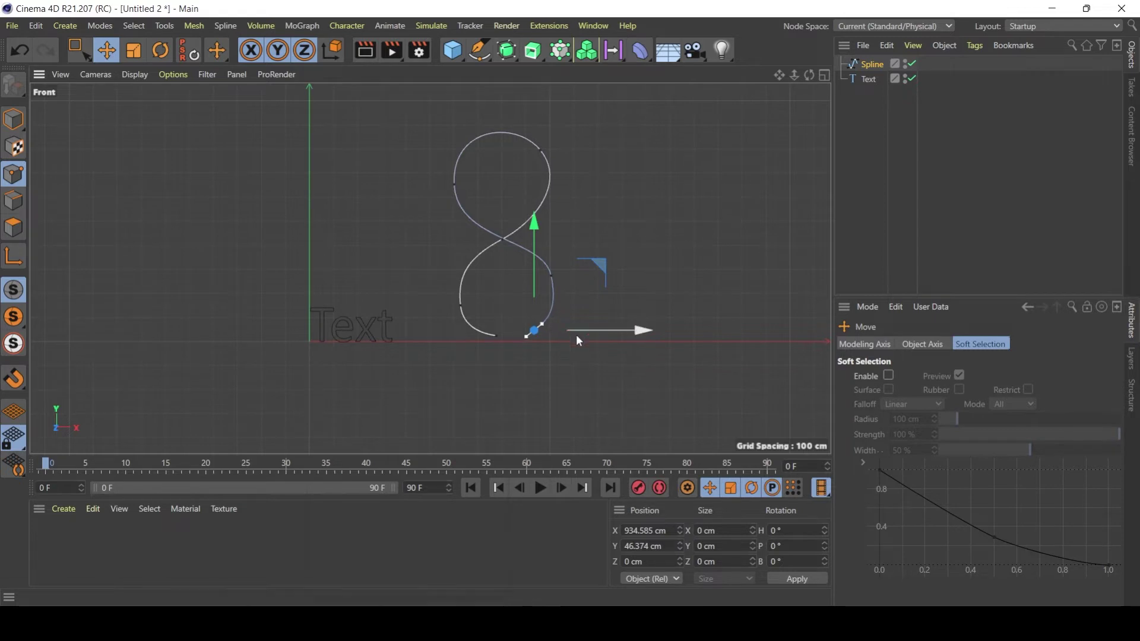
click(496, 336)
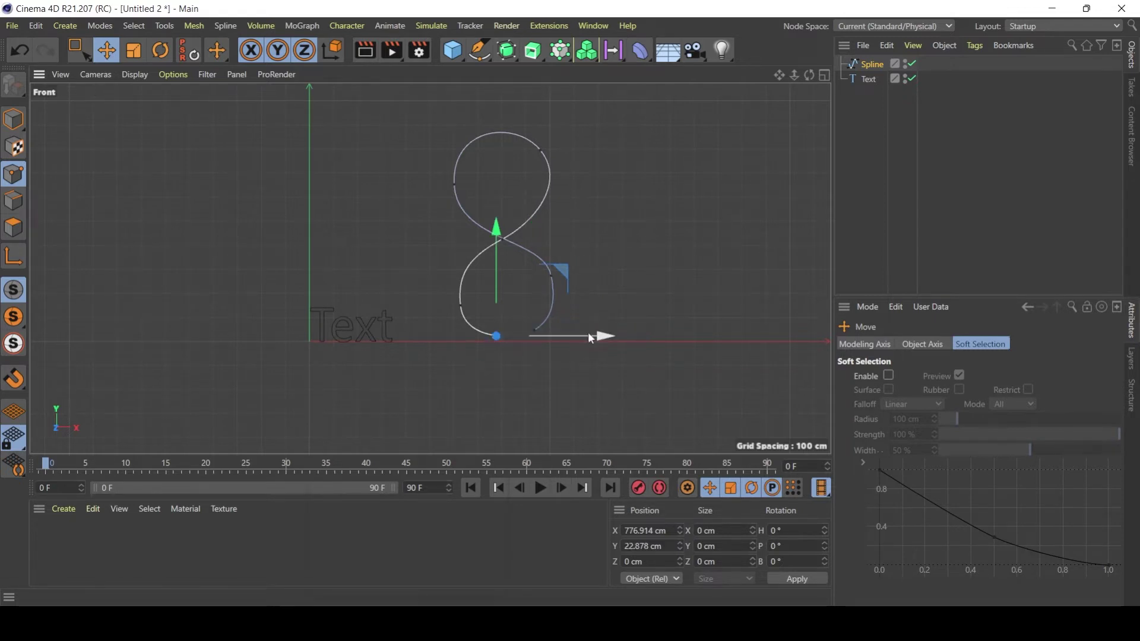
drag(589, 334, 592, 333)
Step: Straighten the tangent handles of the lower loop's right-side point and shift that point slightly in positive X
click(551, 278)
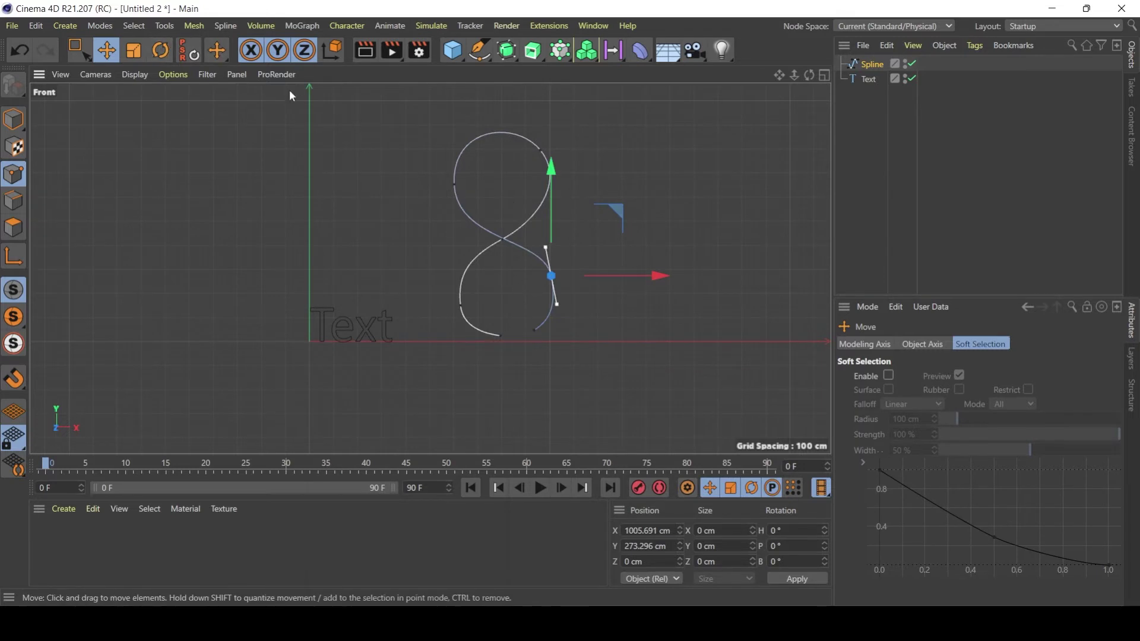
drag(557, 305, 554, 310)
drag(548, 244, 542, 240)
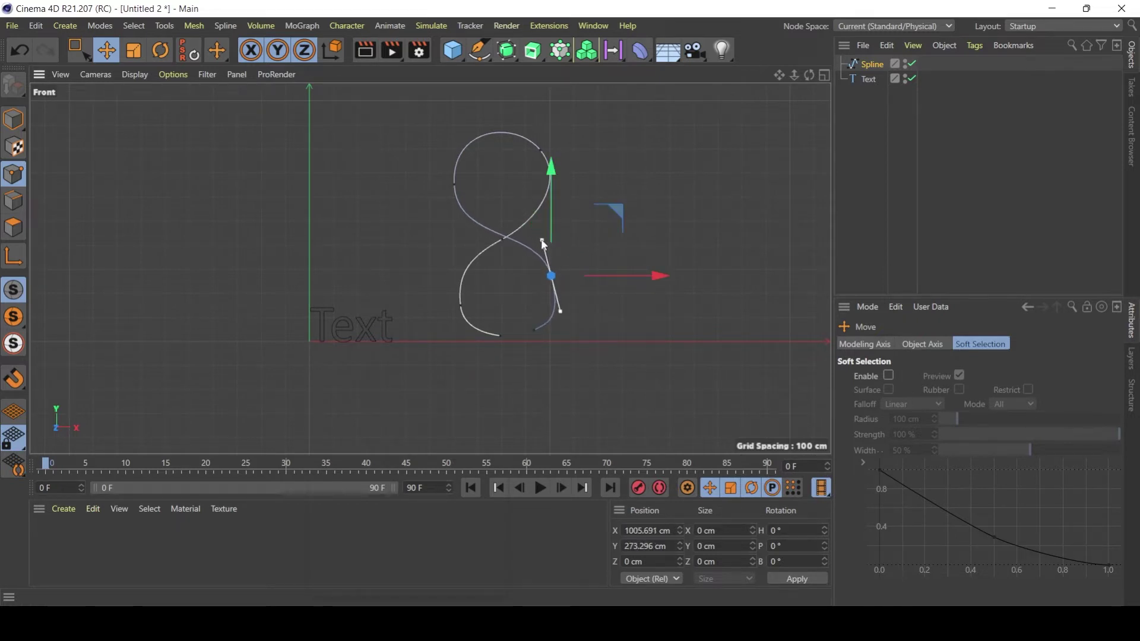
key(ctrl+z)
drag(661, 278, 662, 277)
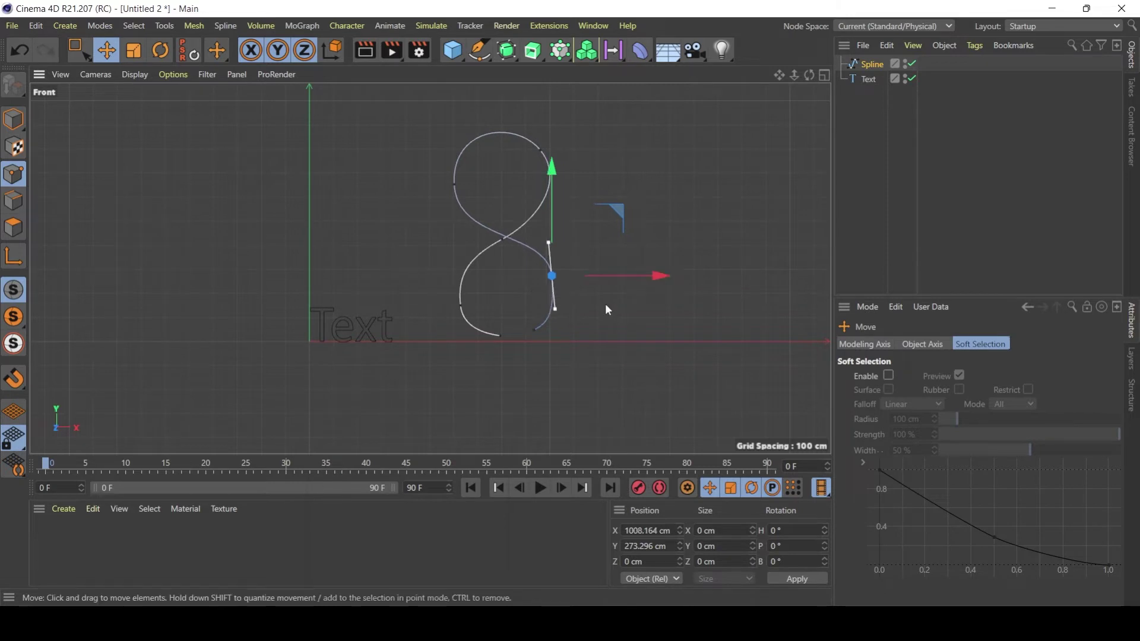
Step: Move the figure 8's lower-right end point to X 917.272 cm and try adjusting its tangent handle
drag(551, 276, 533, 330)
drag(632, 331, 628, 331)
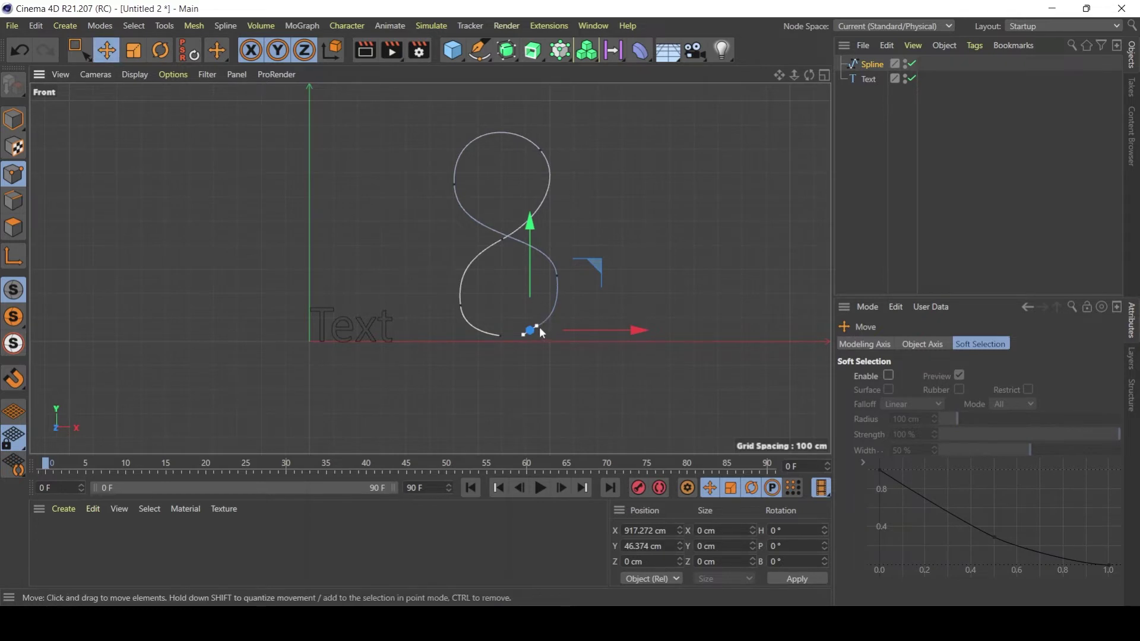
drag(540, 329, 535, 328)
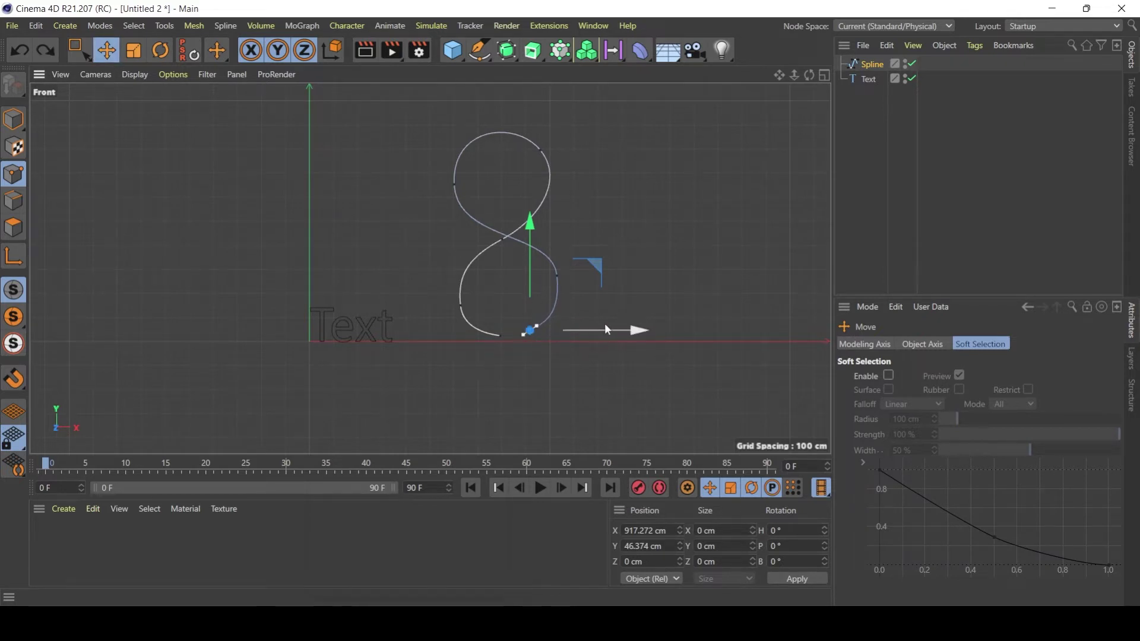
drag(621, 331, 620, 332)
Step: Fine-tune the lower loop's right-side point and move the bottom-left end point in positive X to narrow the gap
click(557, 276)
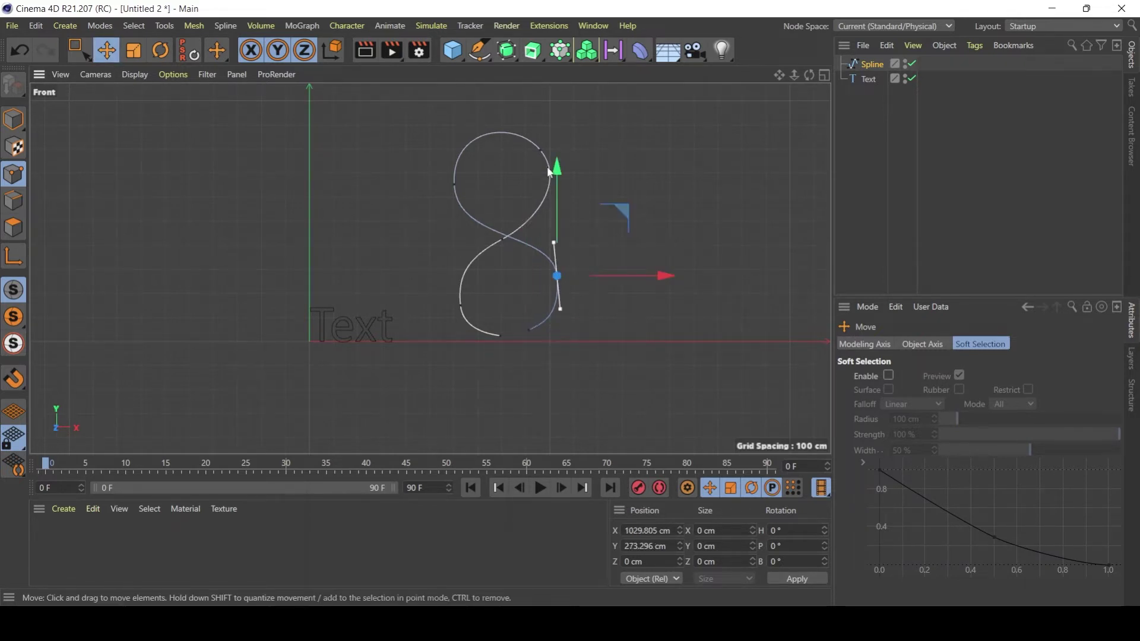
drag(556, 167, 554, 163)
click(498, 337)
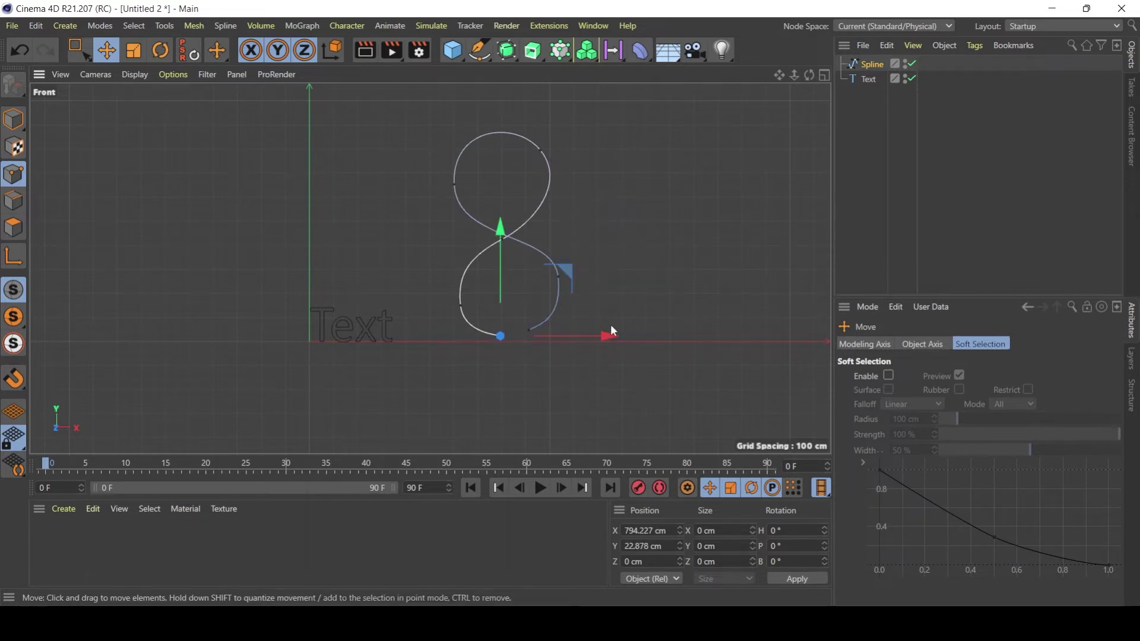
drag(599, 337, 608, 340)
Step: Move the lower loop's left-side point up and inward to X 640.884 cm, Y 170.655 cm
click(461, 305)
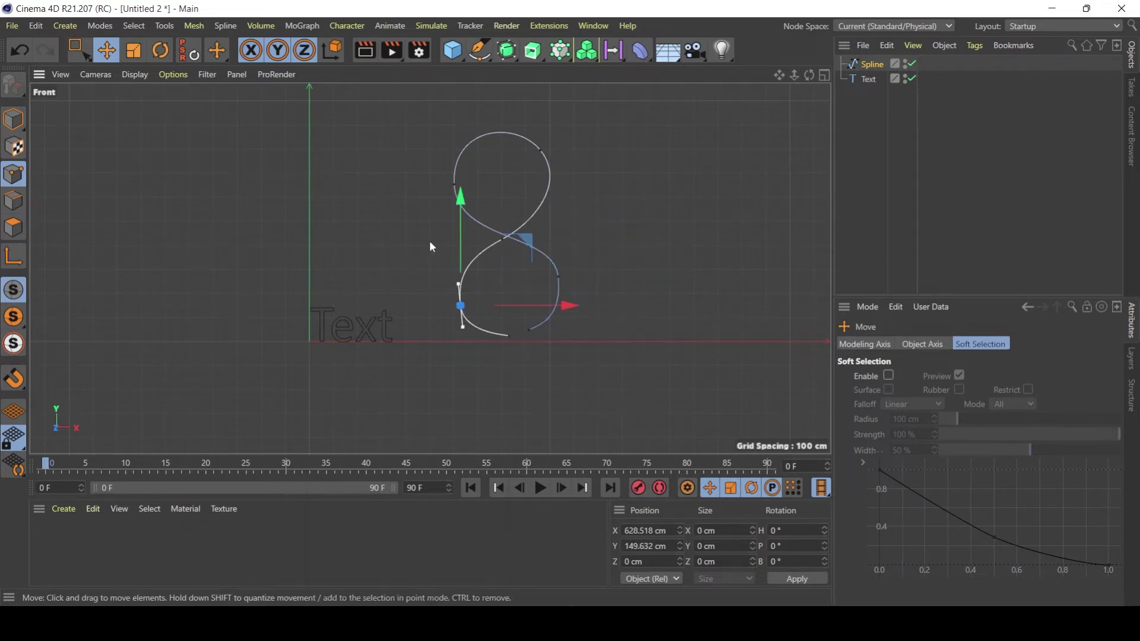
click(134, 51)
drag(371, 170, 321, 208)
key(ctrl+z)
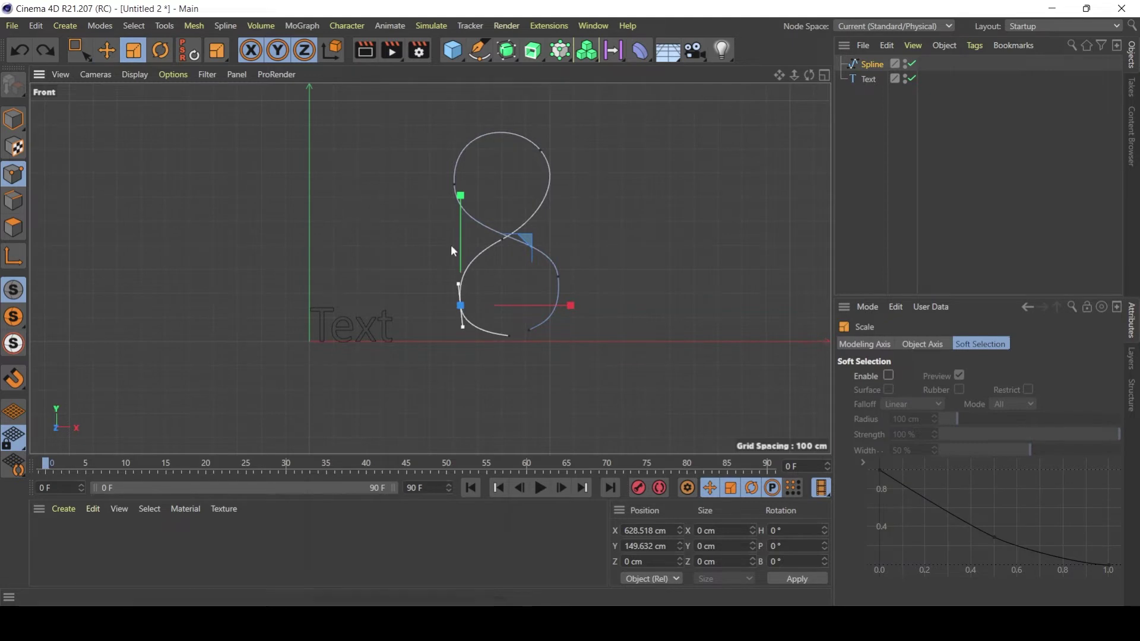
key(e)
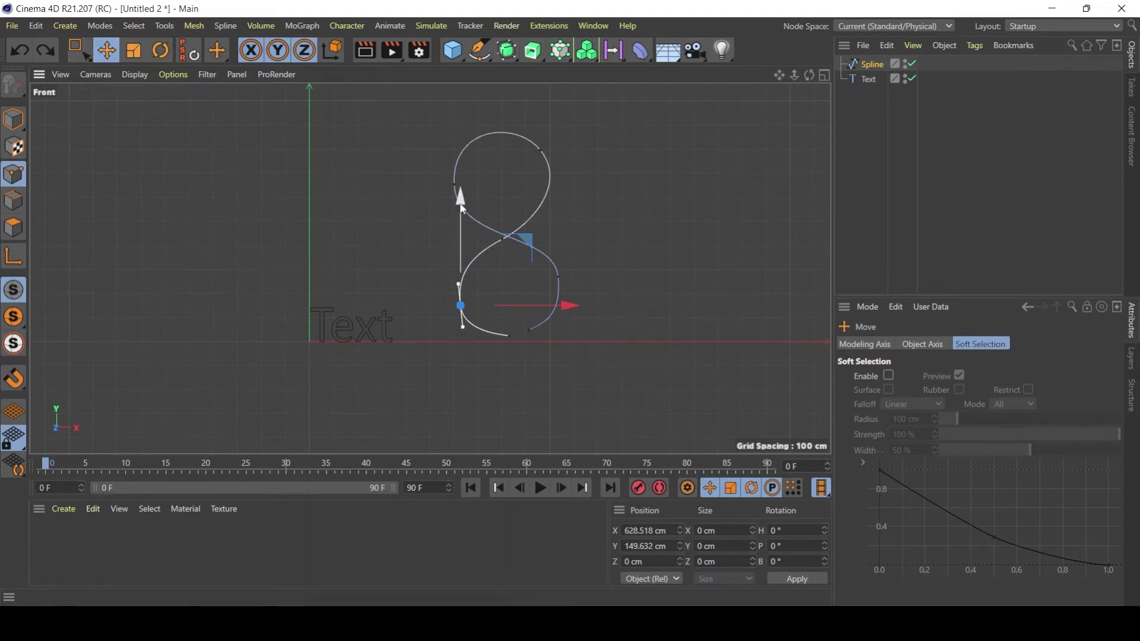
drag(460, 205, 461, 199)
drag(563, 301, 567, 302)
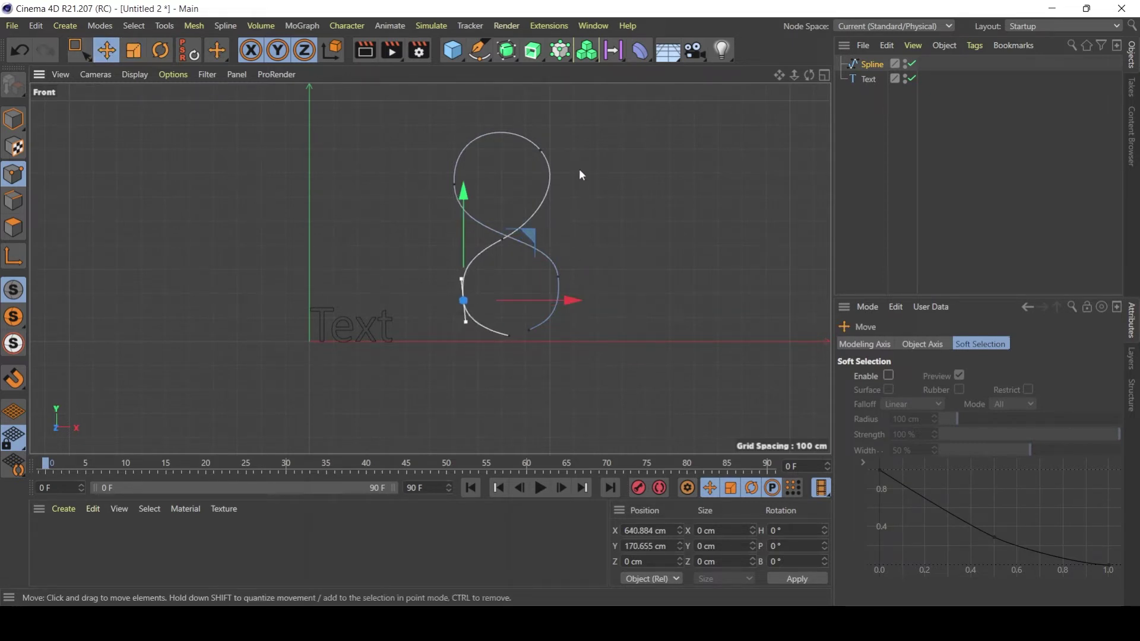
Step: Rectangle-select the upper loop's two points and shift them slightly in positive X over the lower loop
click(77, 51)
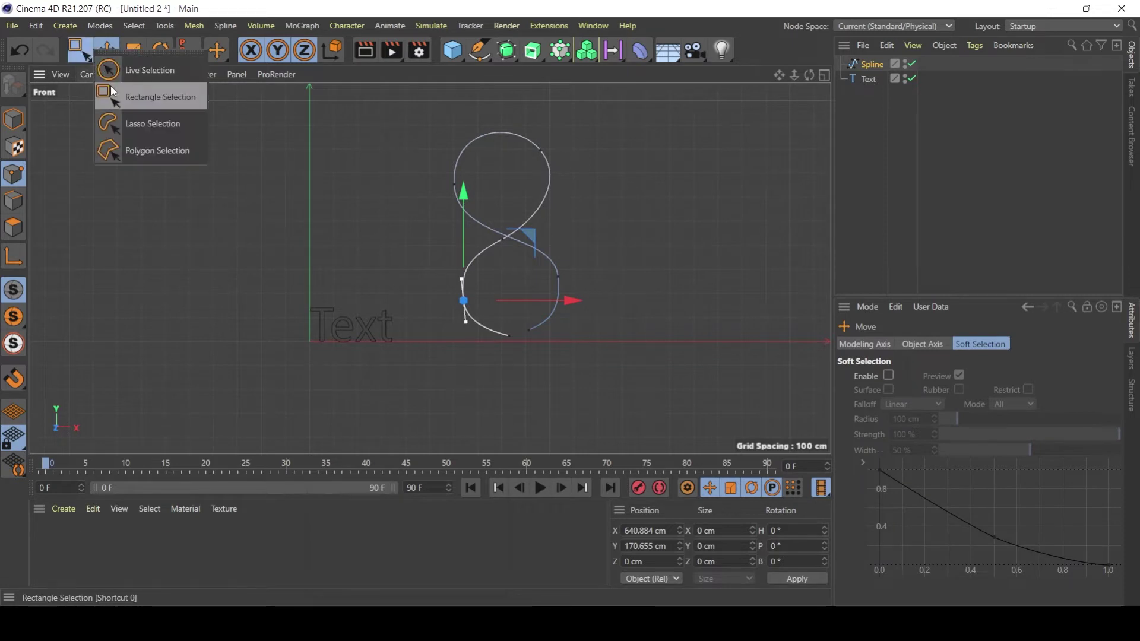
click(113, 93)
drag(407, 115, 597, 194)
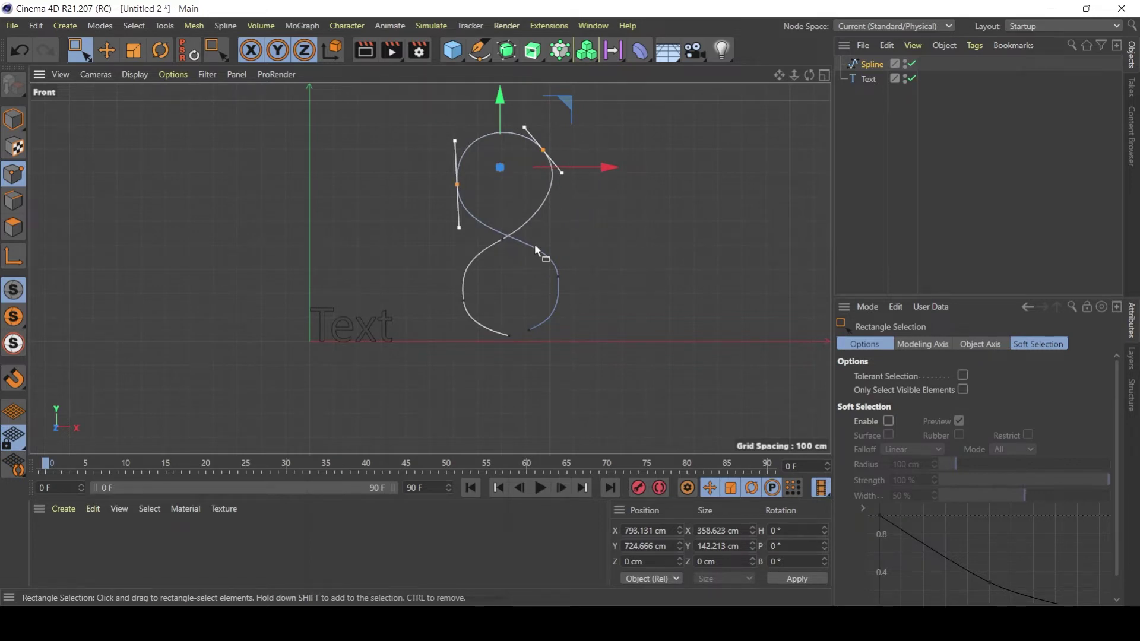
Step: Nudge the crossing point slightly in negative X and move the lower loop's left-side point to X 626.045 cm
click(497, 238)
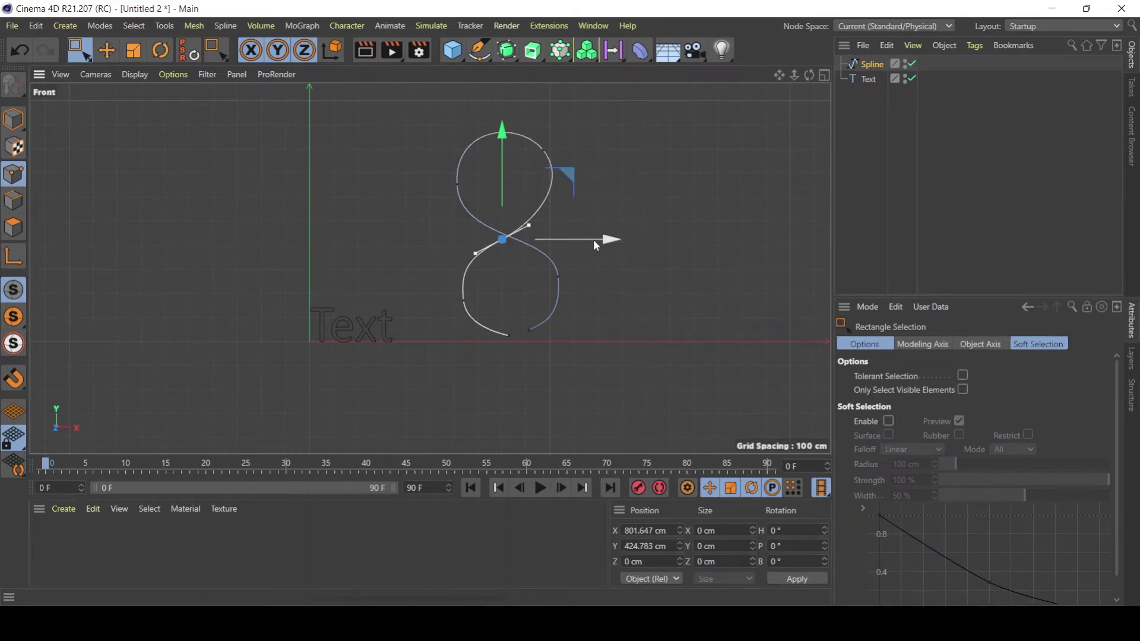
drag(443, 284, 478, 323)
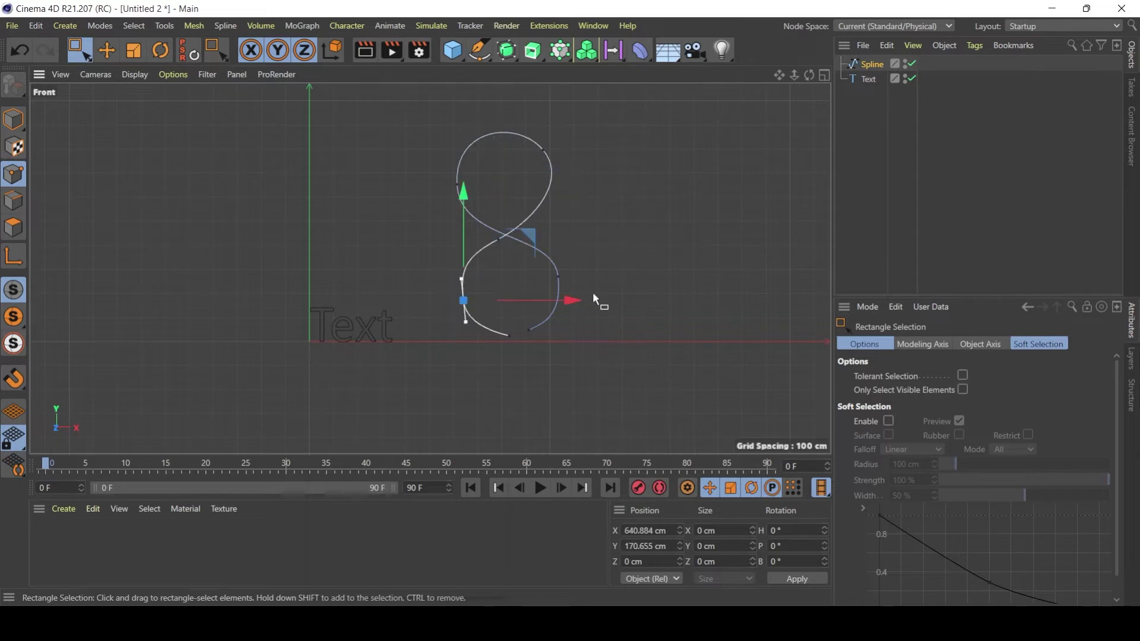
drag(566, 302, 568, 303)
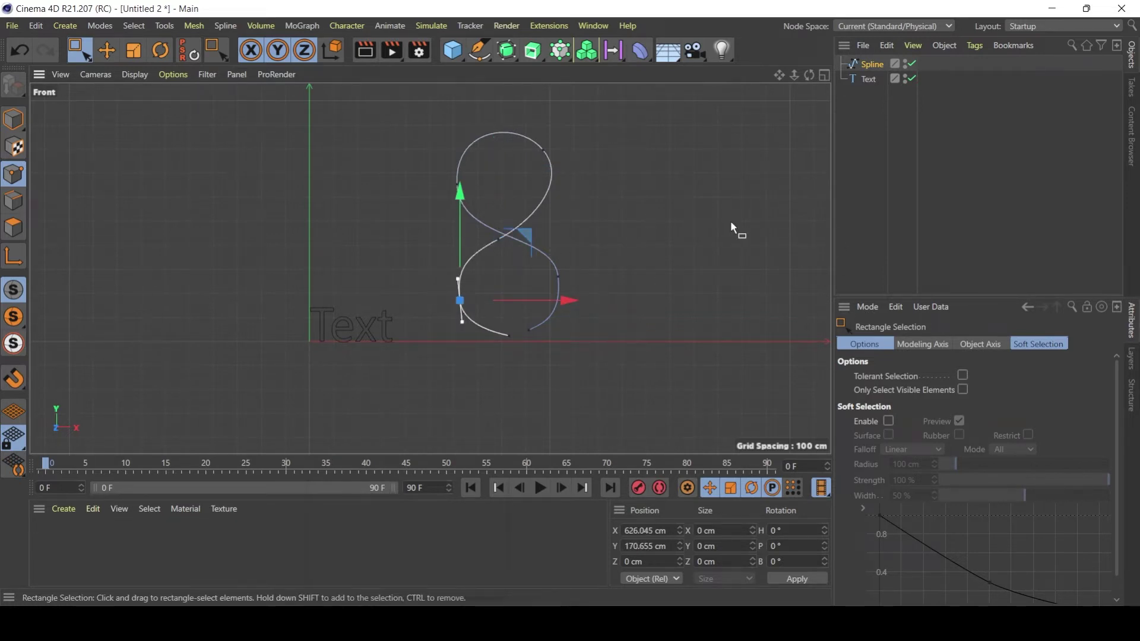
Step: Rectangle-select all points of the figure 8 spline
drag(86, 52, 127, 95)
drag(750, 127, 327, 455)
key(t)
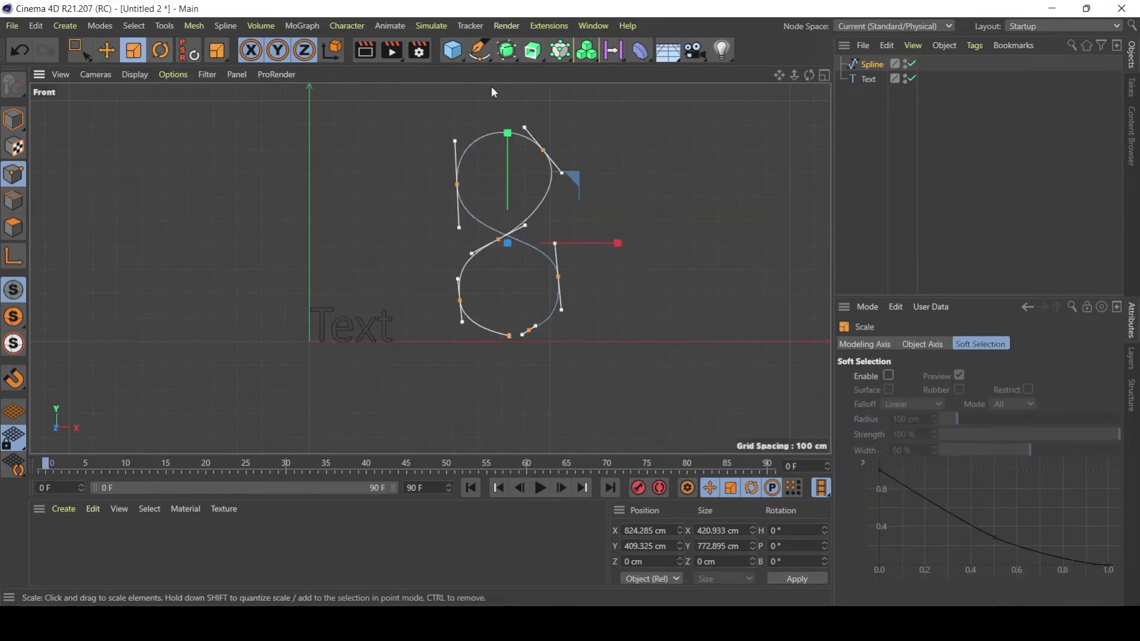
drag(94, 46, 117, 95)
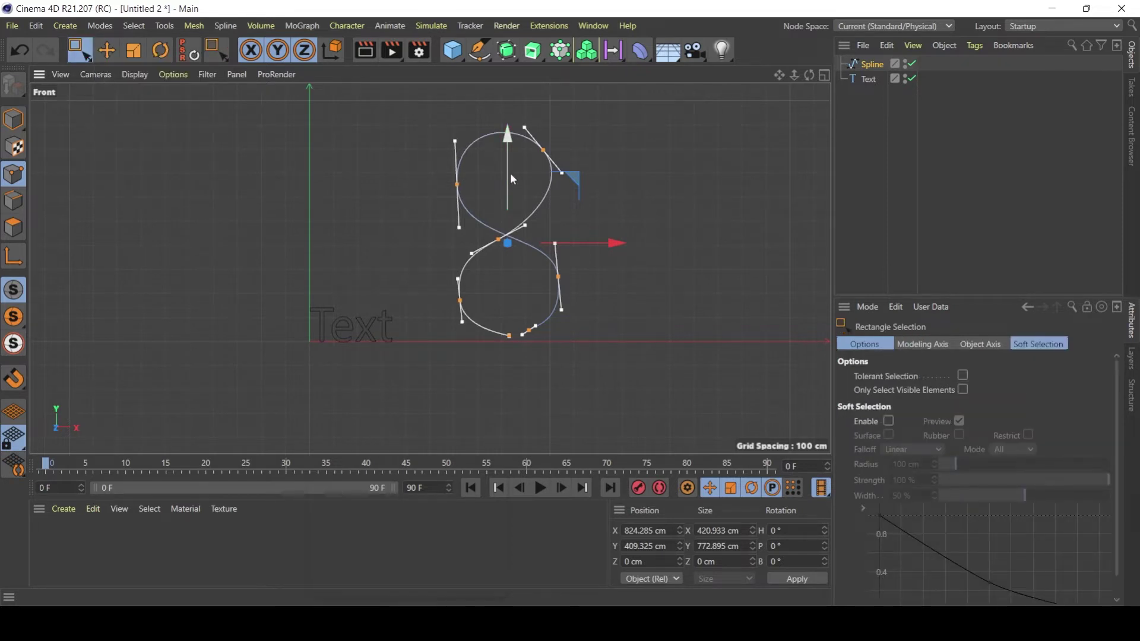
Step: Scale the whole Spline object down to about 194 by 380 cm in Model mode and move it to about X 153 cm
click(863, 99)
click(868, 65)
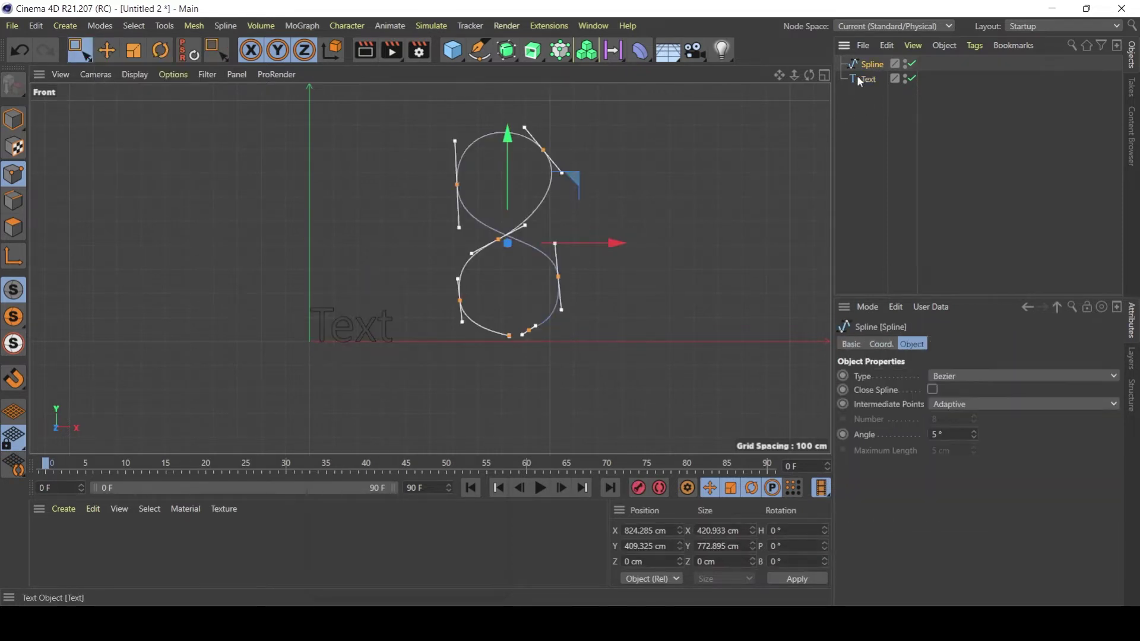
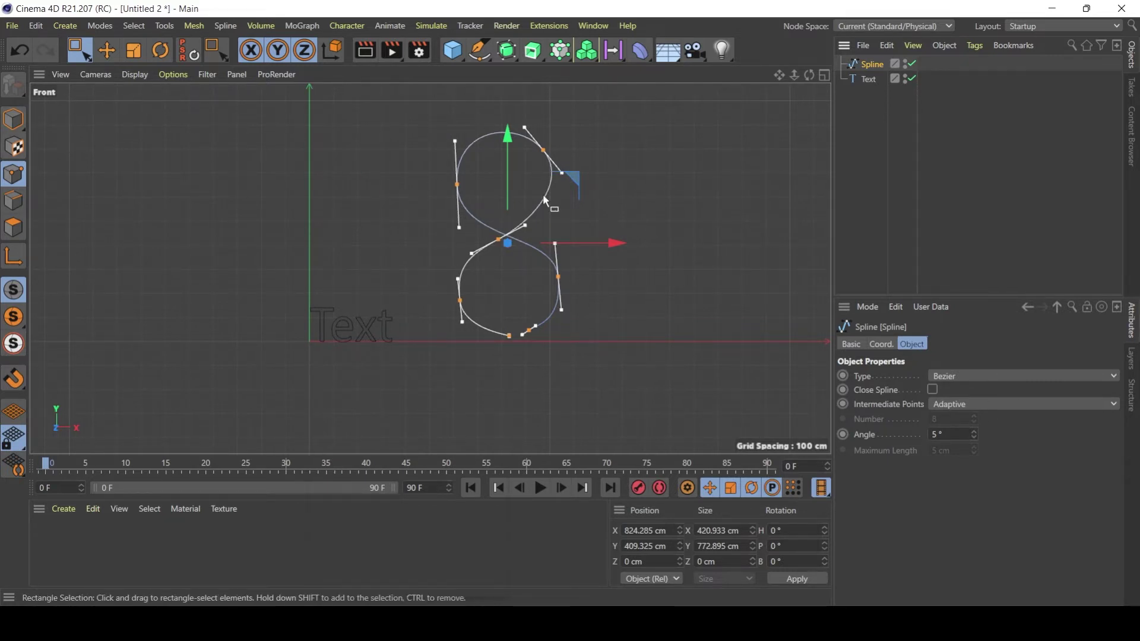
click(15, 119)
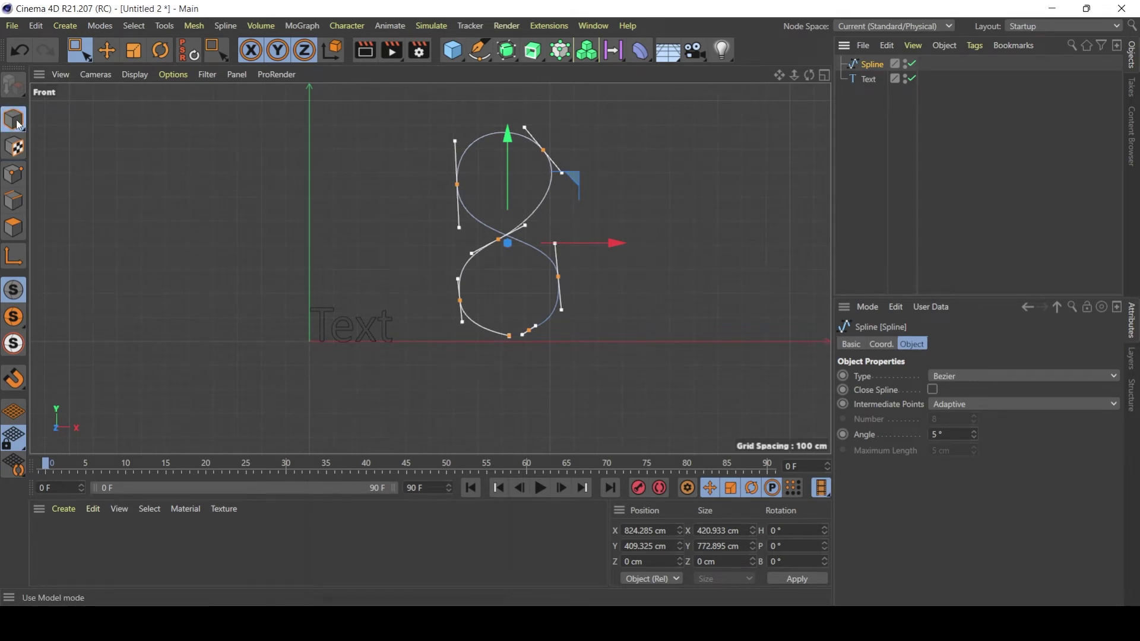
click(135, 47)
drag(661, 120, 472, 293)
key(e)
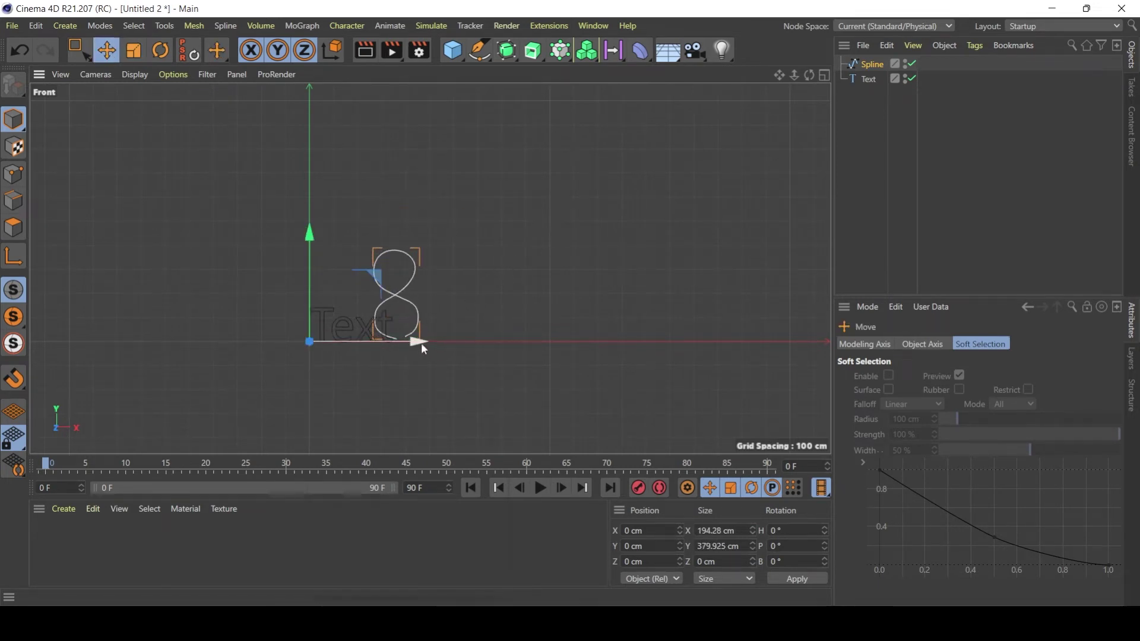
drag(416, 342, 454, 340)
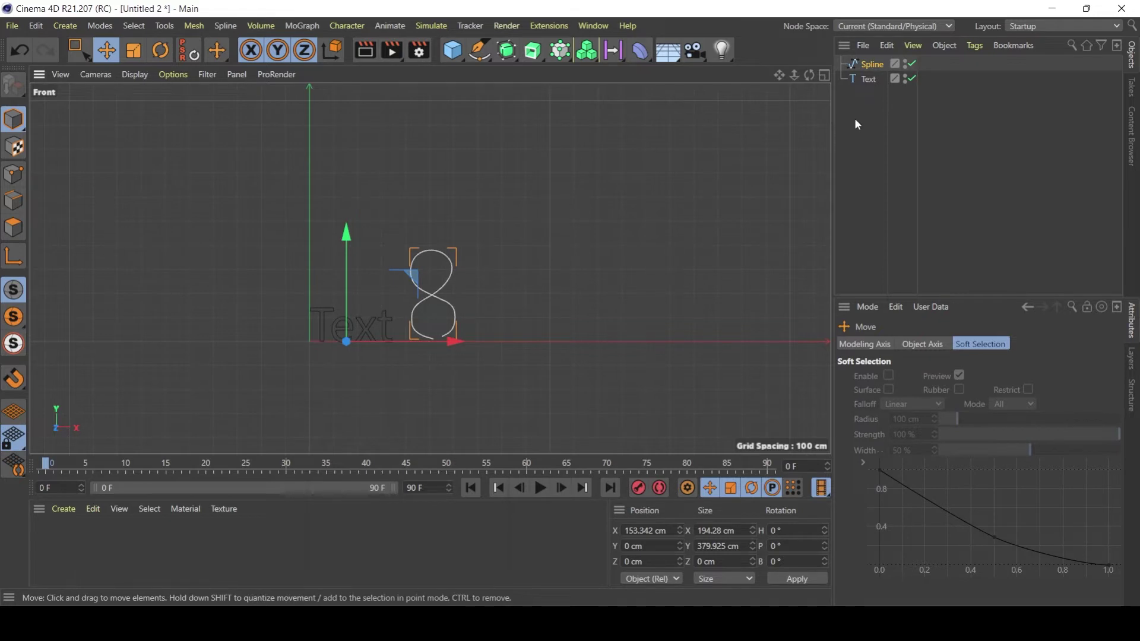
Step: Show the scene in the maximized Perspective view and delete the Text object
click(426, 346)
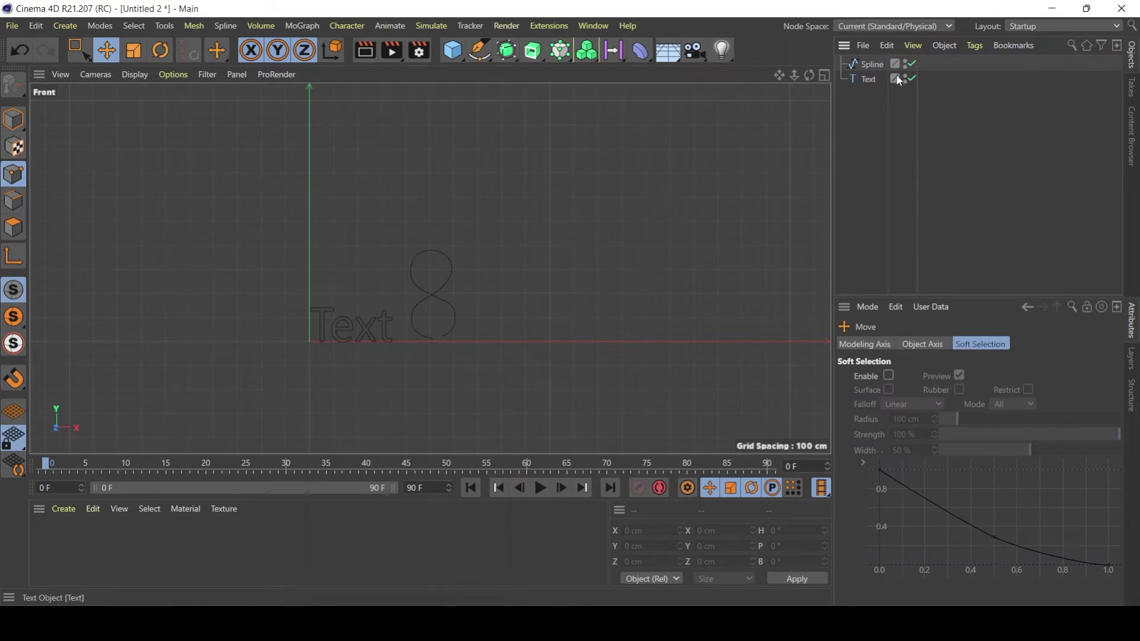
click(825, 75)
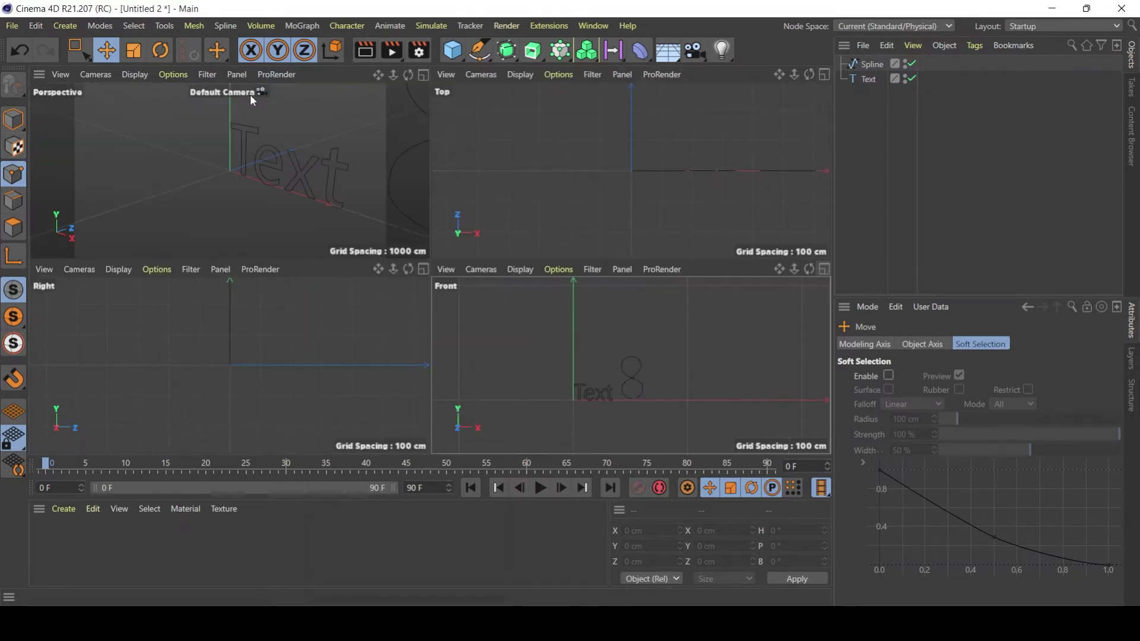
click(409, 76)
scroll(794, 123, down, 5)
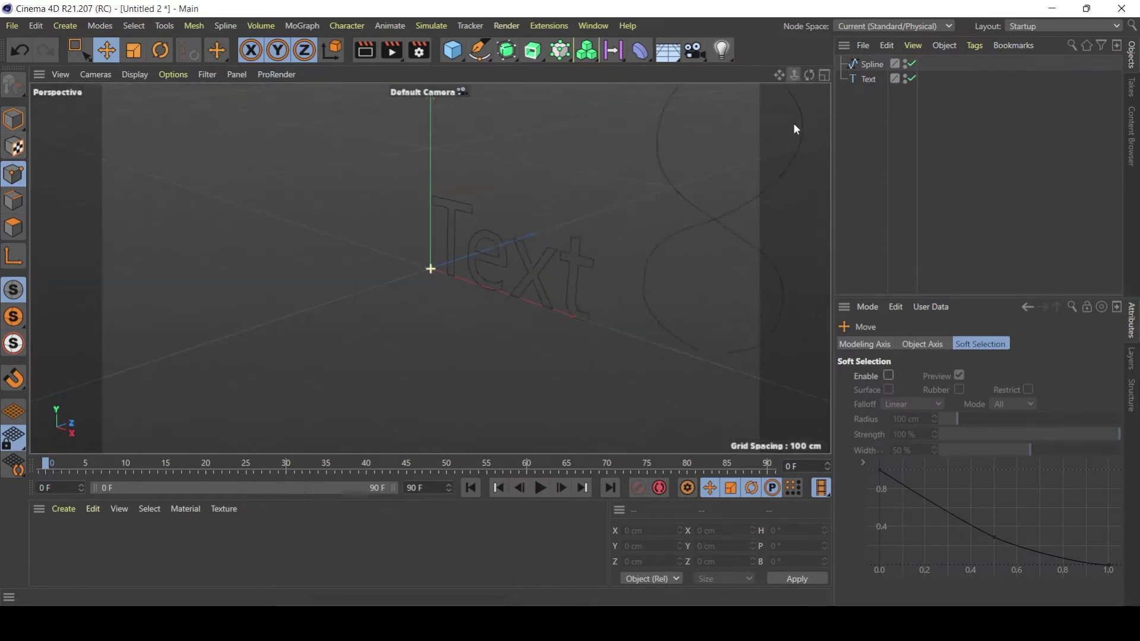
alt+drag(747, 220, 552, 275)
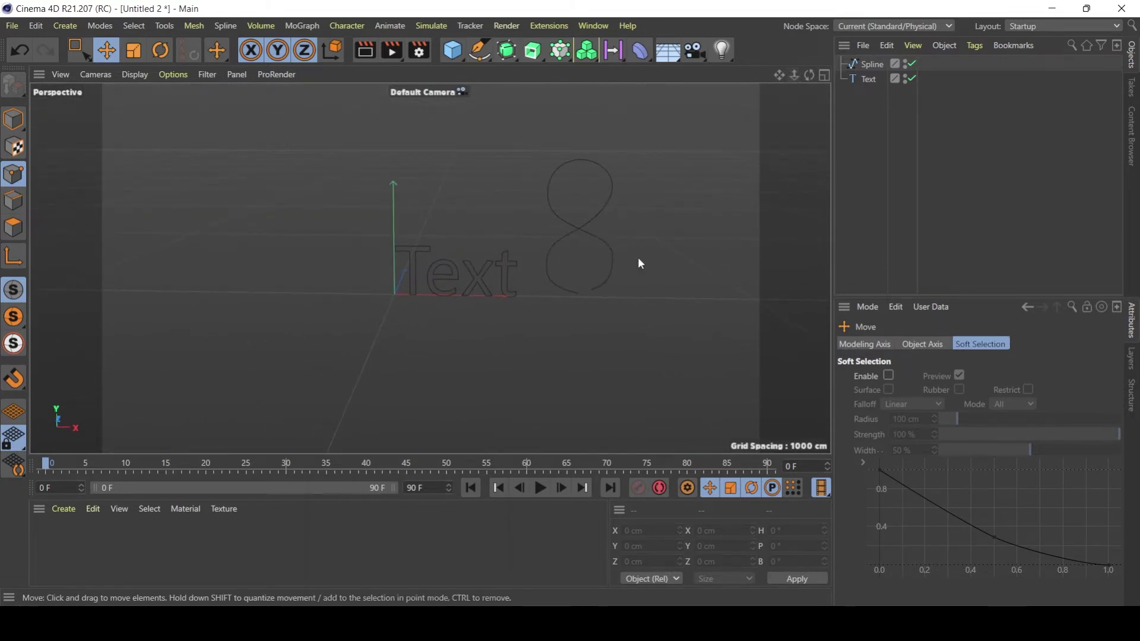
click(860, 84)
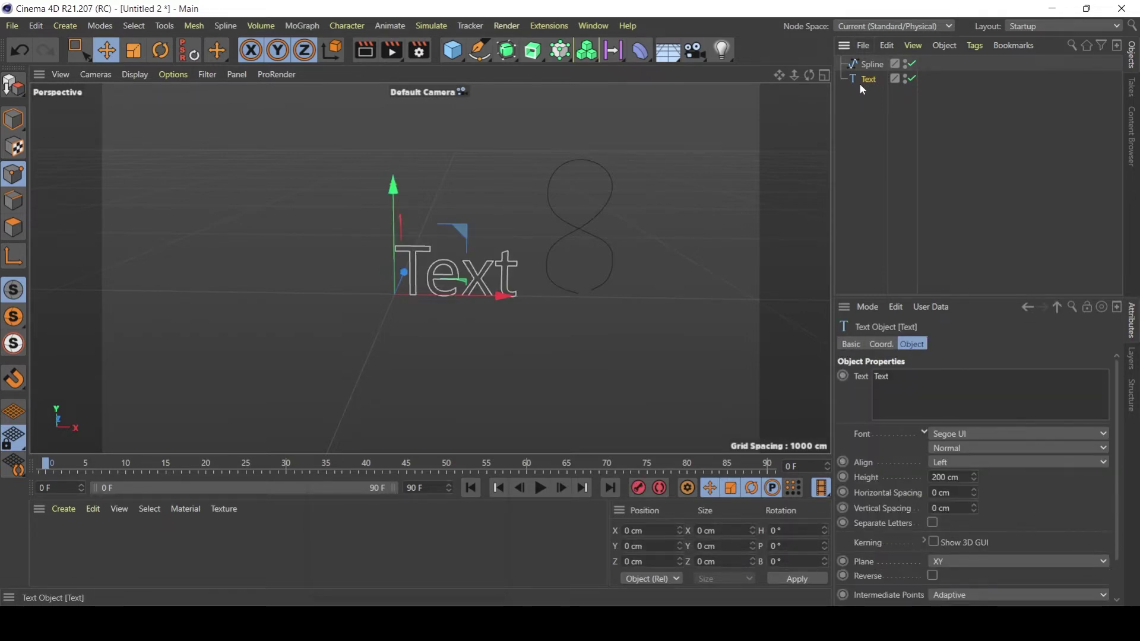
key(Delete)
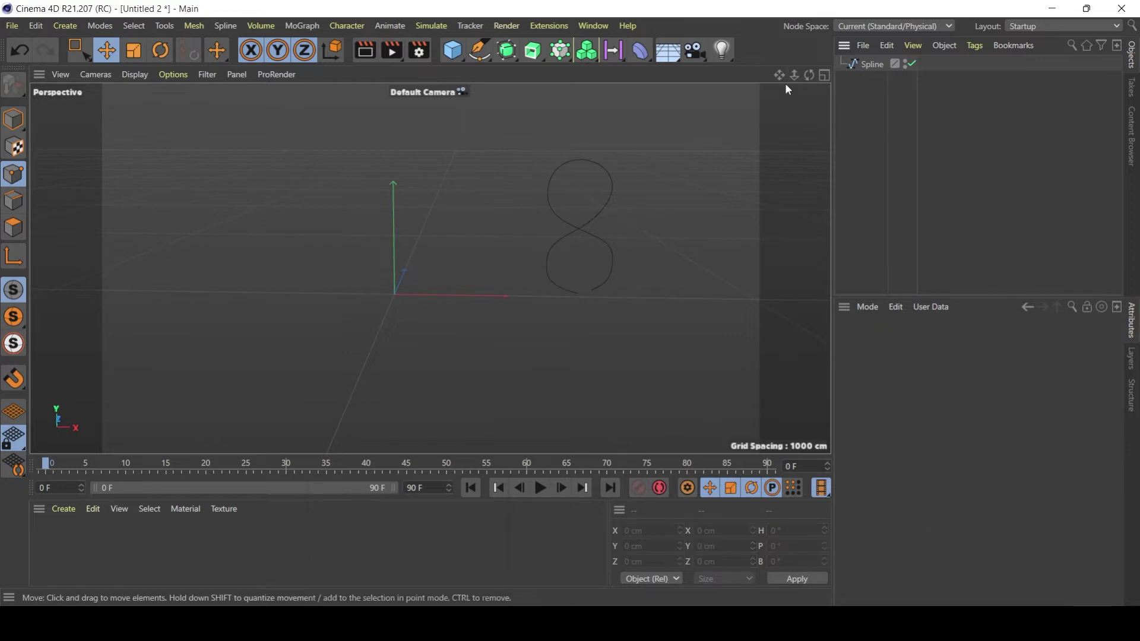
Step: Add a Cylinder primitive to the scene alongside the figure 8 spline
drag(780, 76, 595, 90)
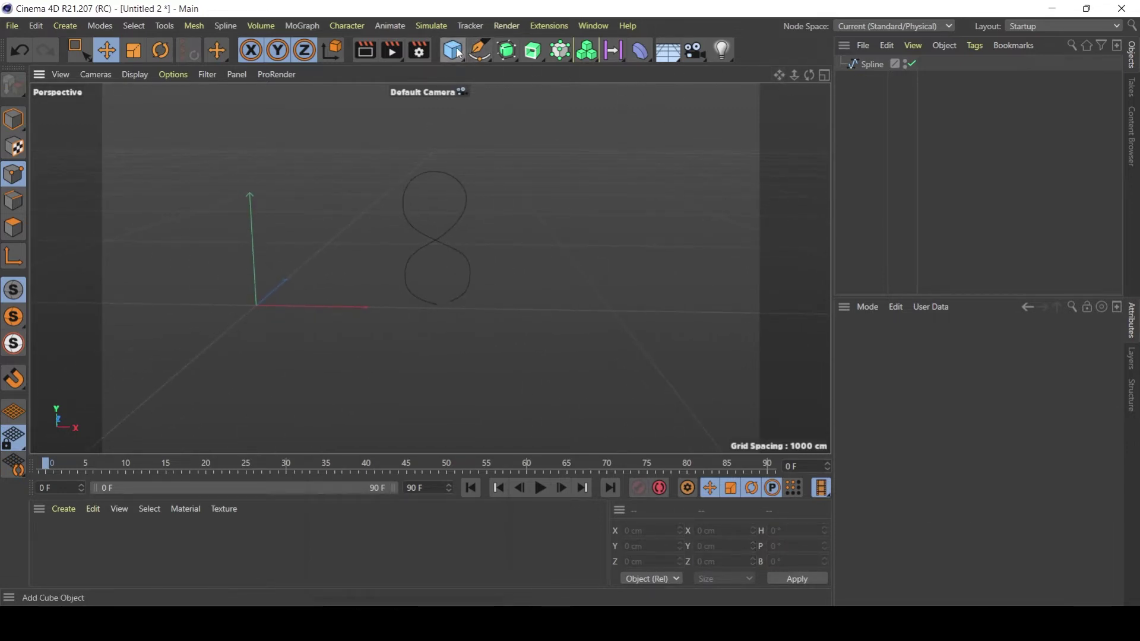
drag(452, 51, 461, 71)
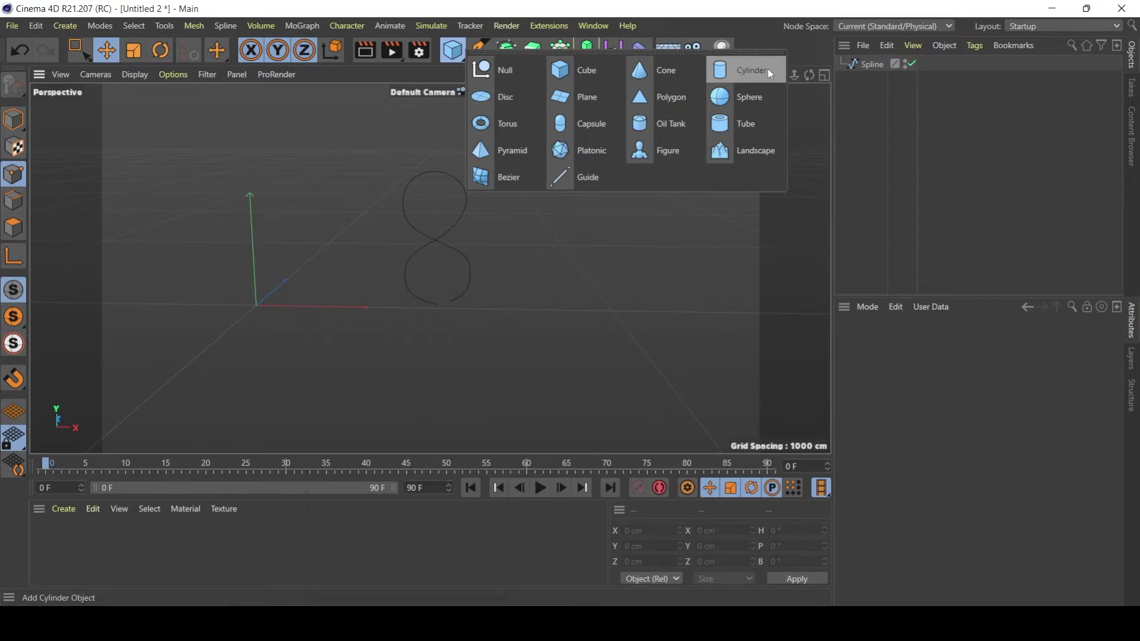
click(726, 74)
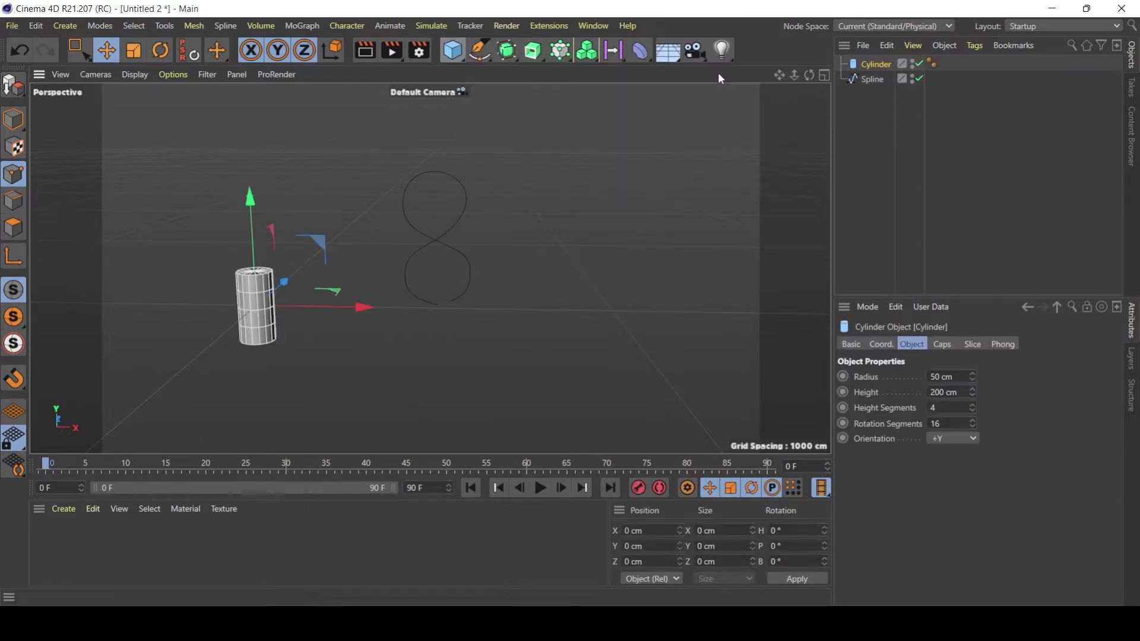
Step: Orient the cylinder along +X and set its height to 2500 cm
click(948, 438)
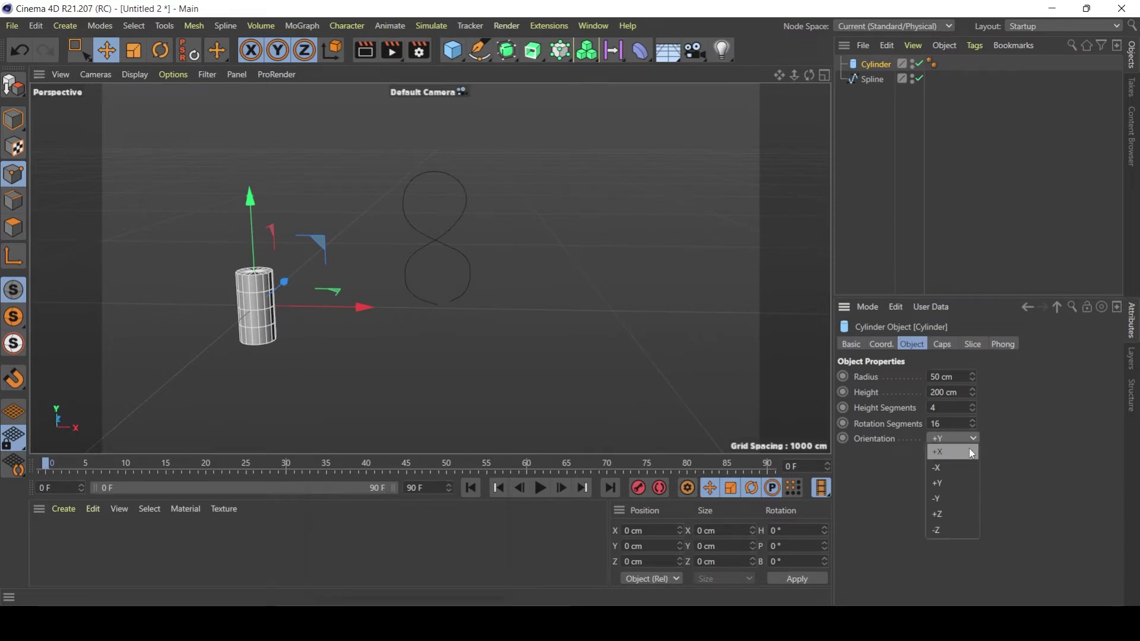
click(951, 454)
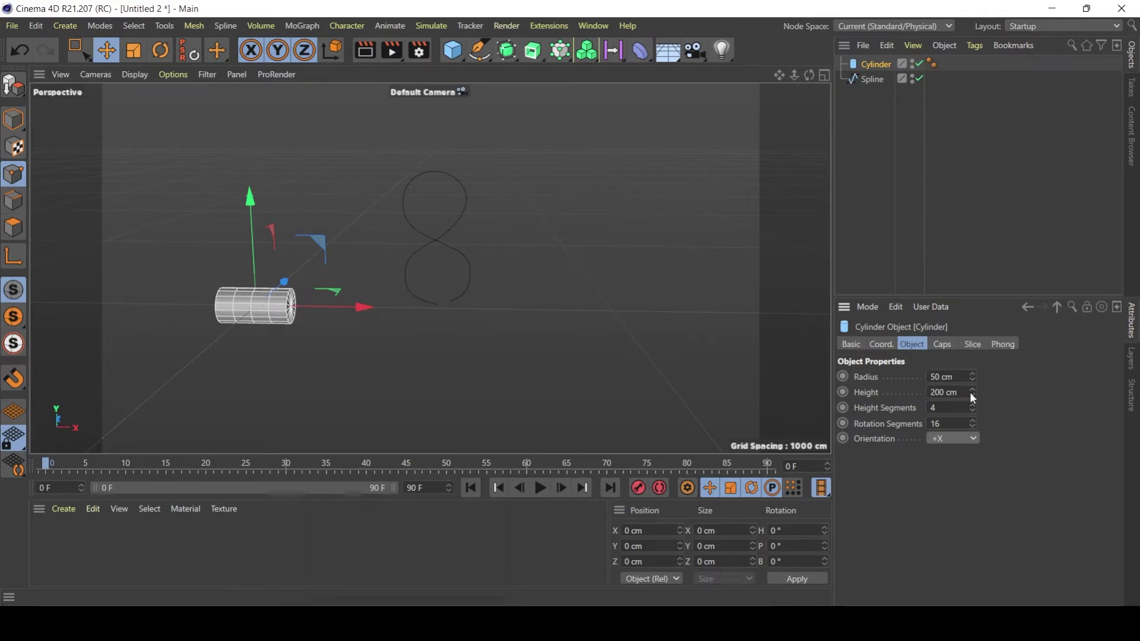
drag(973, 382, 954, 98)
key(ctrl+z)
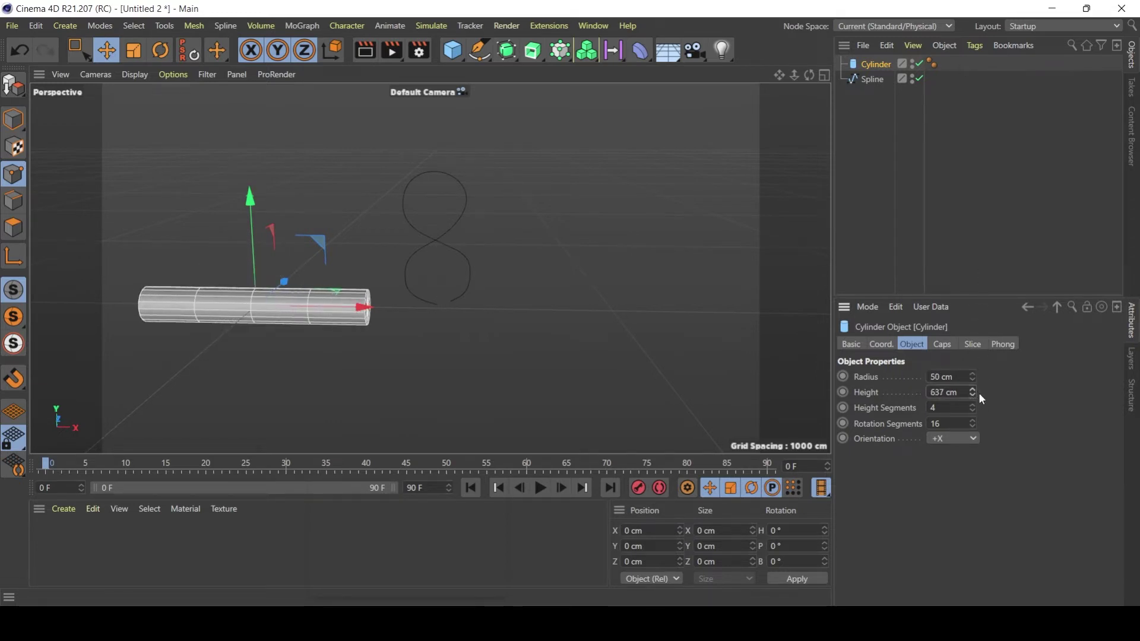
drag(977, 393, 957, 288)
drag(970, 389, 971, 208)
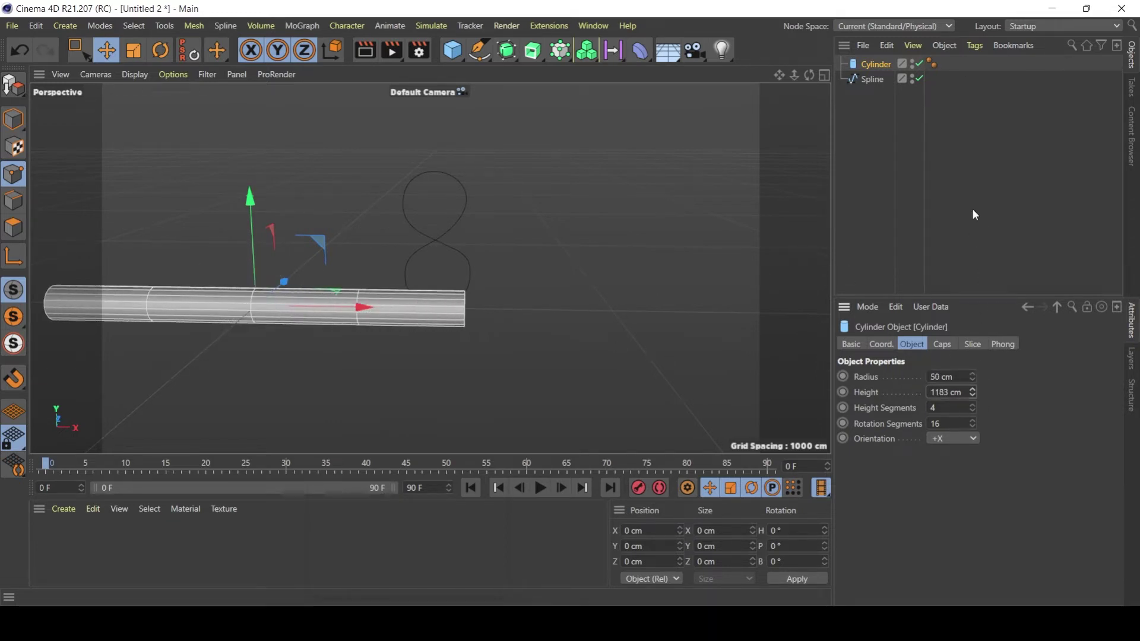
drag(971, 391, 973, 158)
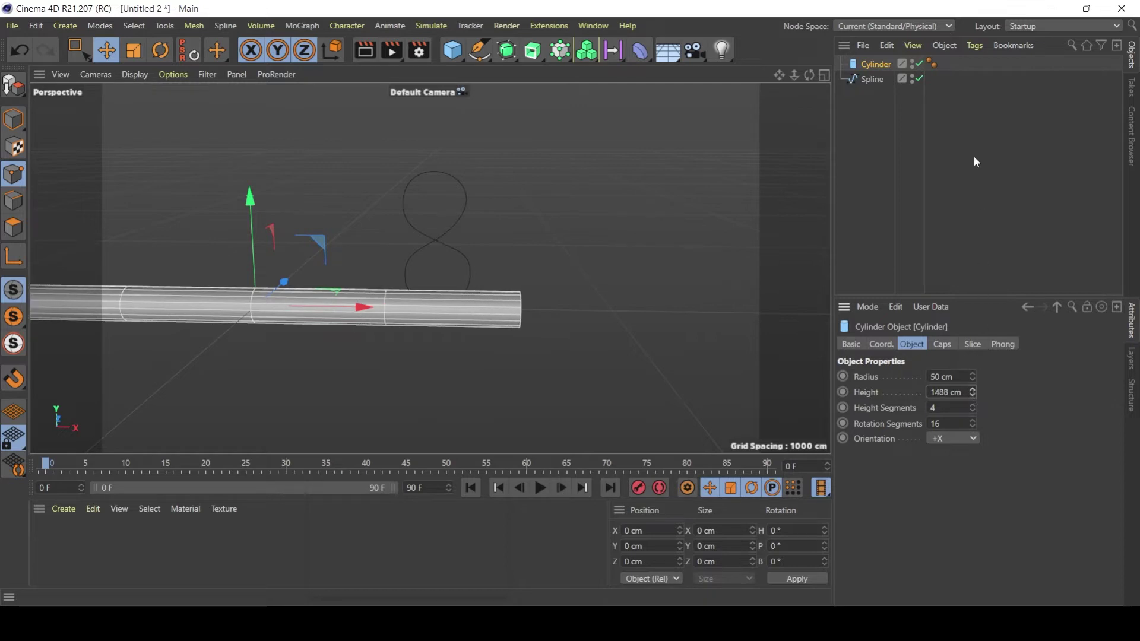
double_click(950, 392)
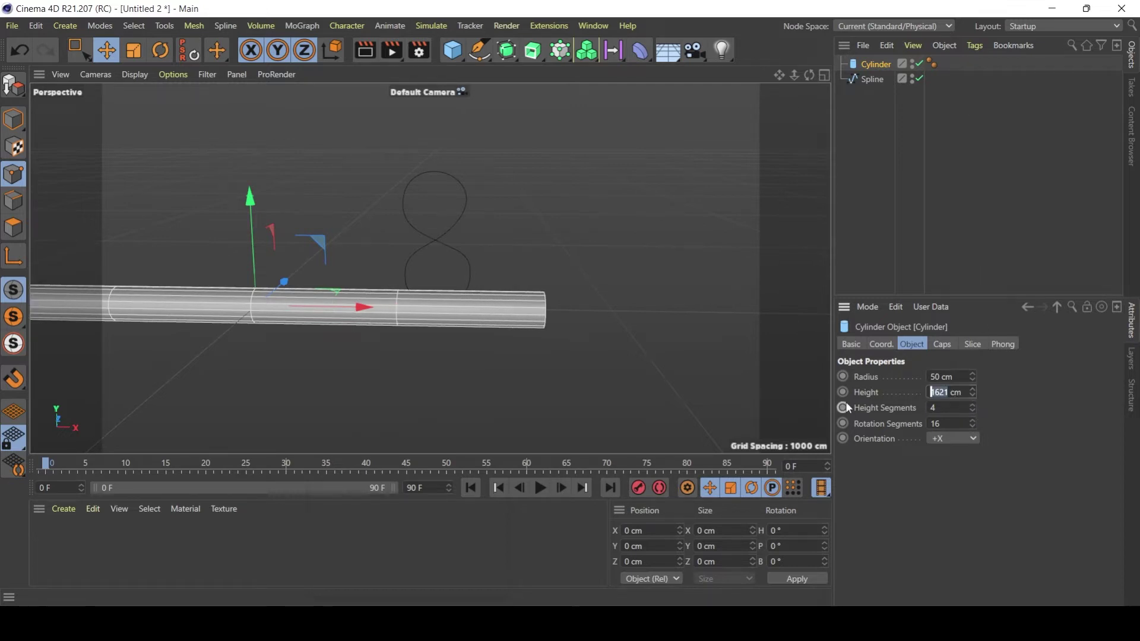
text(2500)
key(Return)
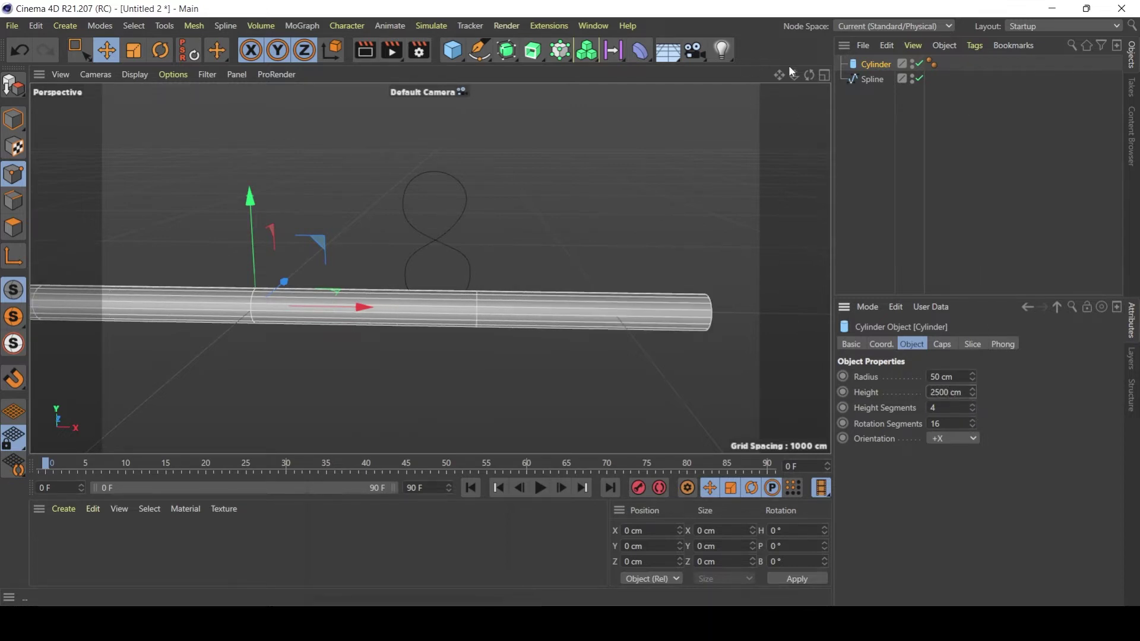
Step: Scale the cylinder down uniformly and move it along X toward the figure 8 spline
drag(795, 75, 790, 148)
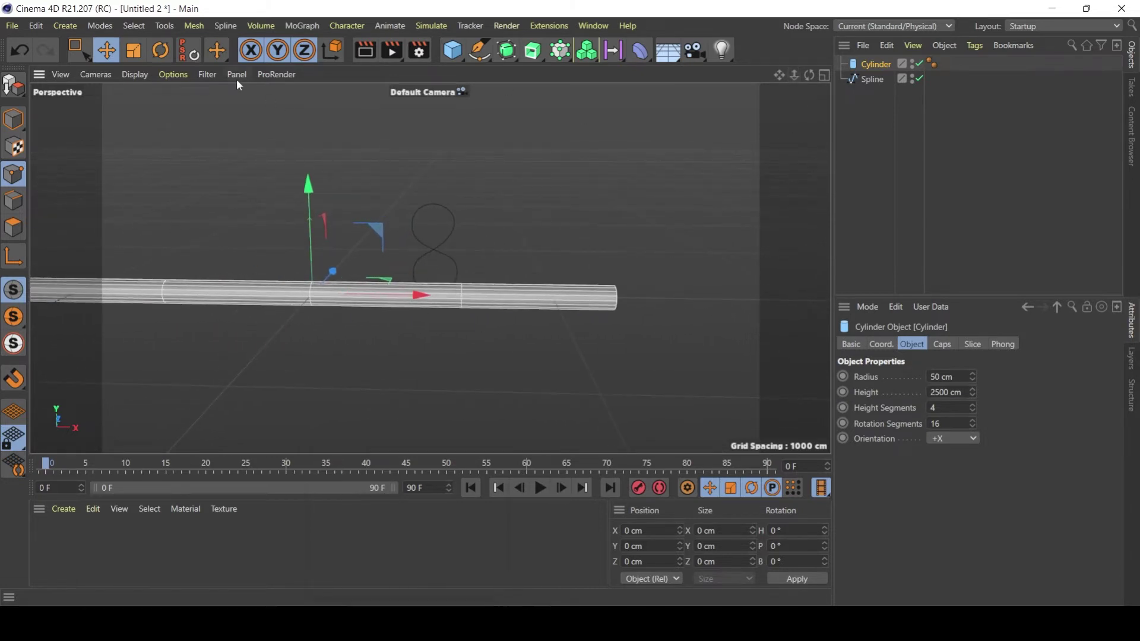
click(133, 51)
drag(610, 166, 377, 215)
key(e)
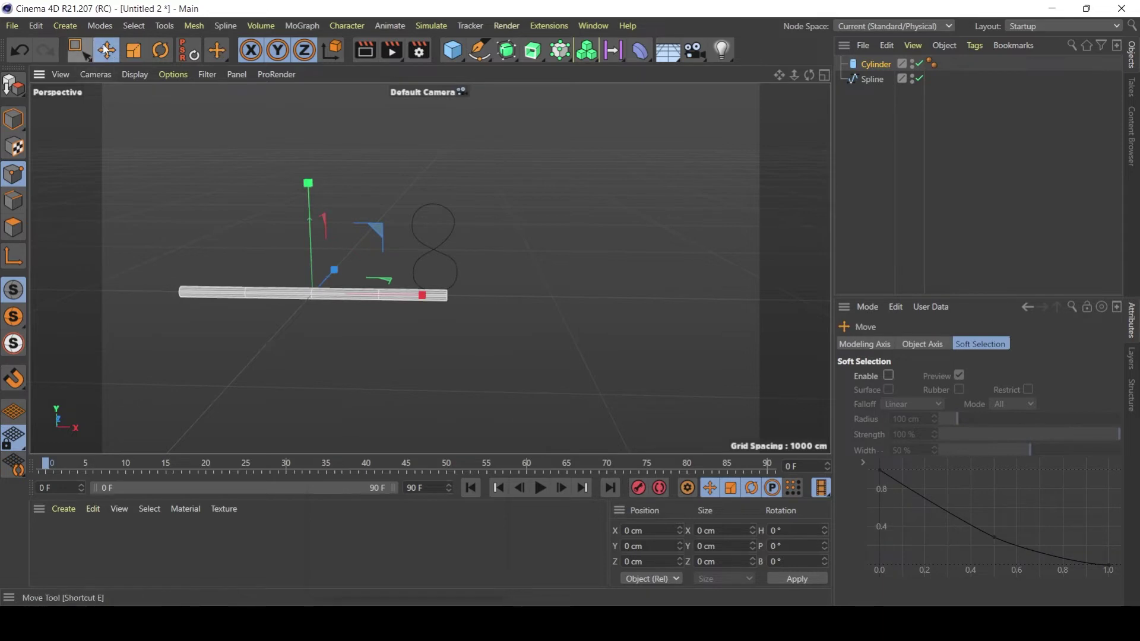
drag(404, 295, 462, 297)
scroll(456, 245, up, 5)
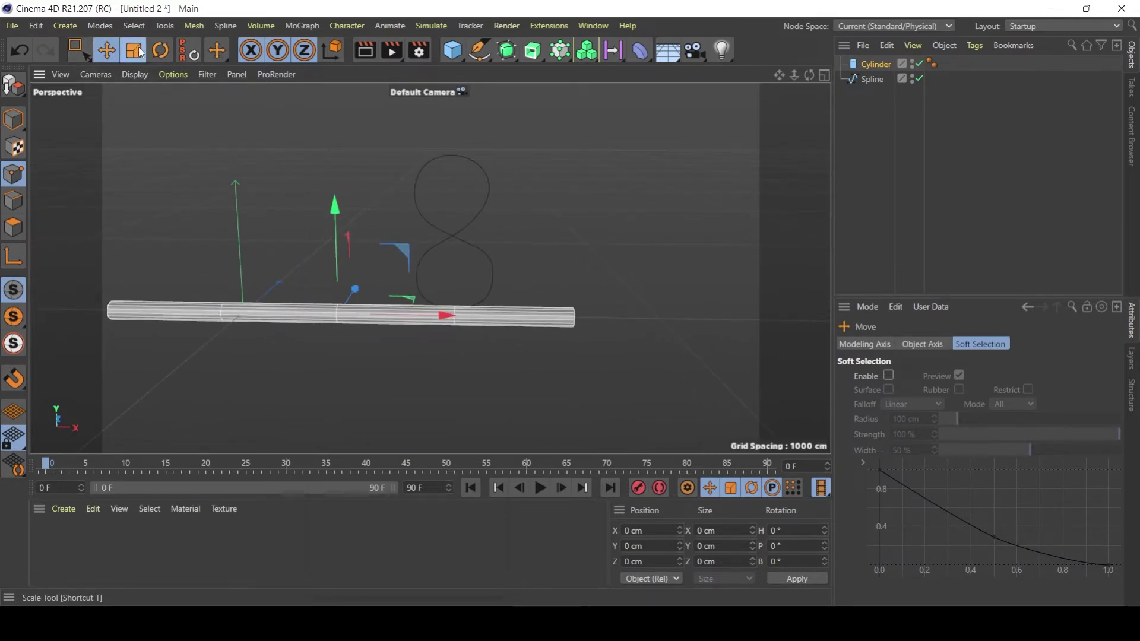
Step: Scale the cylinder down further to a radius of about 16.6 cm and a height of about 828 cm
key(t)
drag(582, 190, 544, 196)
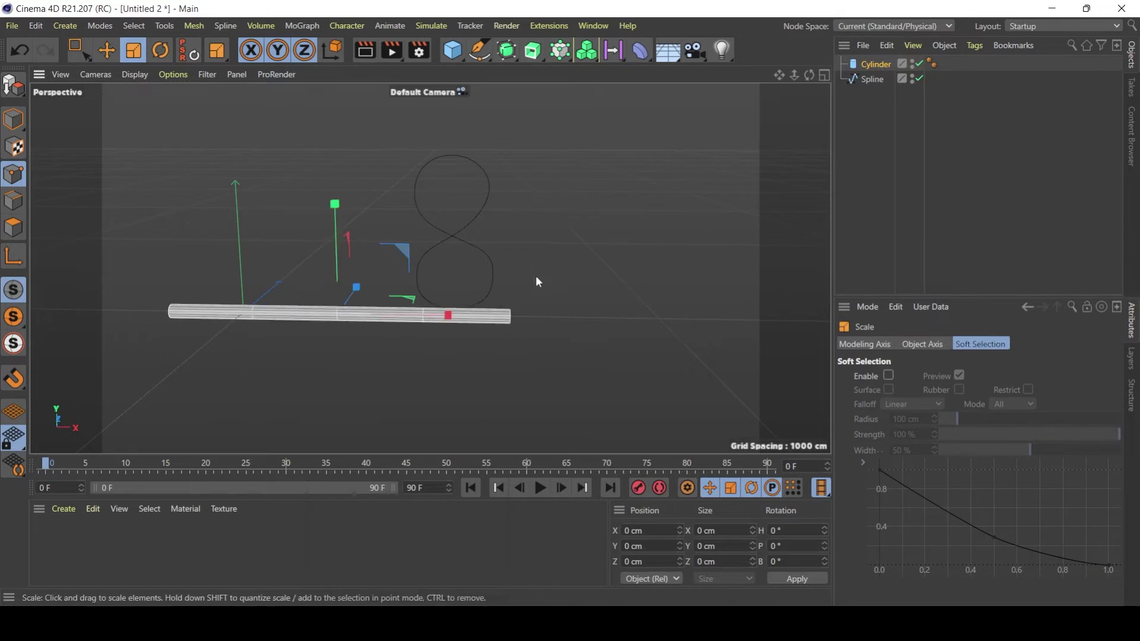
mouse_move(536, 275)
alt+mouse_down()
mouse_move(467, 287)
mouse_move(509, 266)
mouse_move(498, 266)
mouse_move(536, 275)
alt+mouse_up()
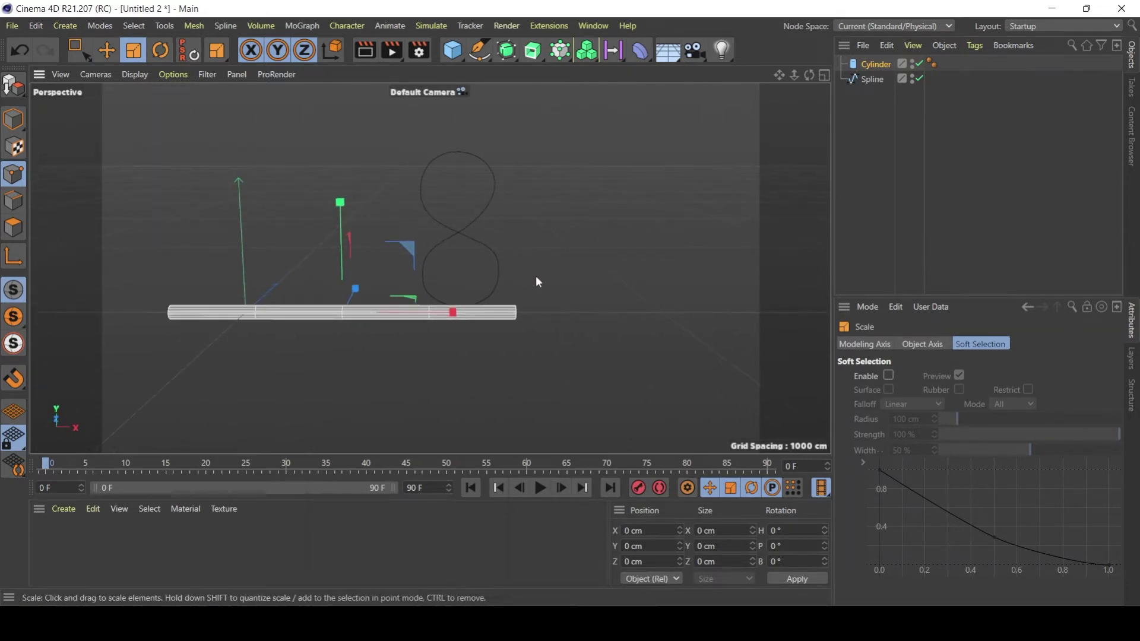
click(845, 123)
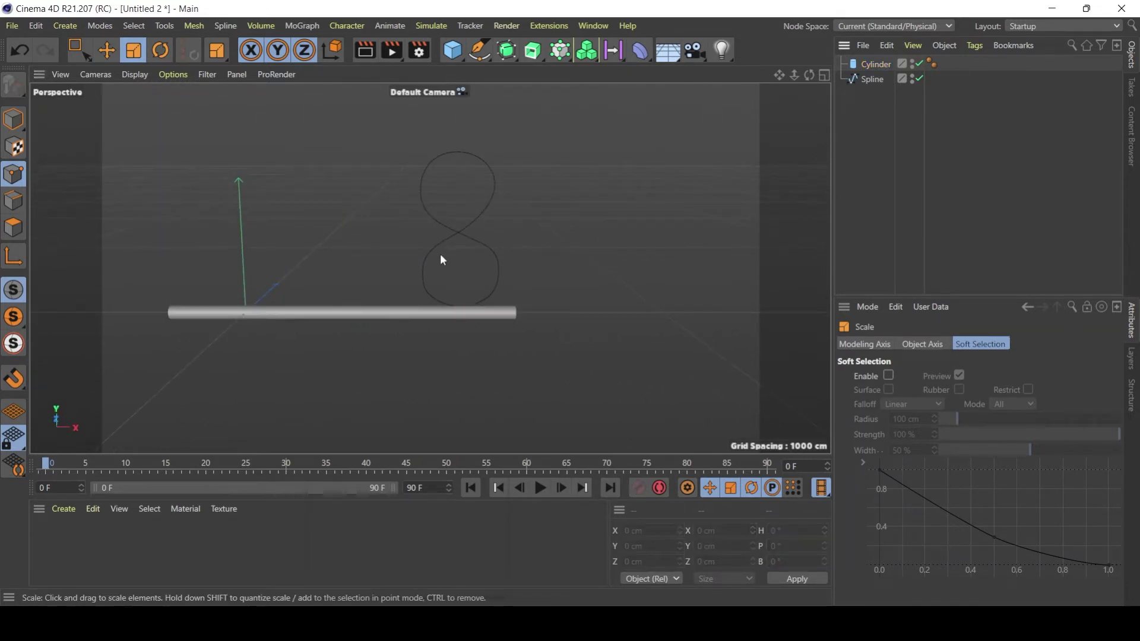
click(877, 65)
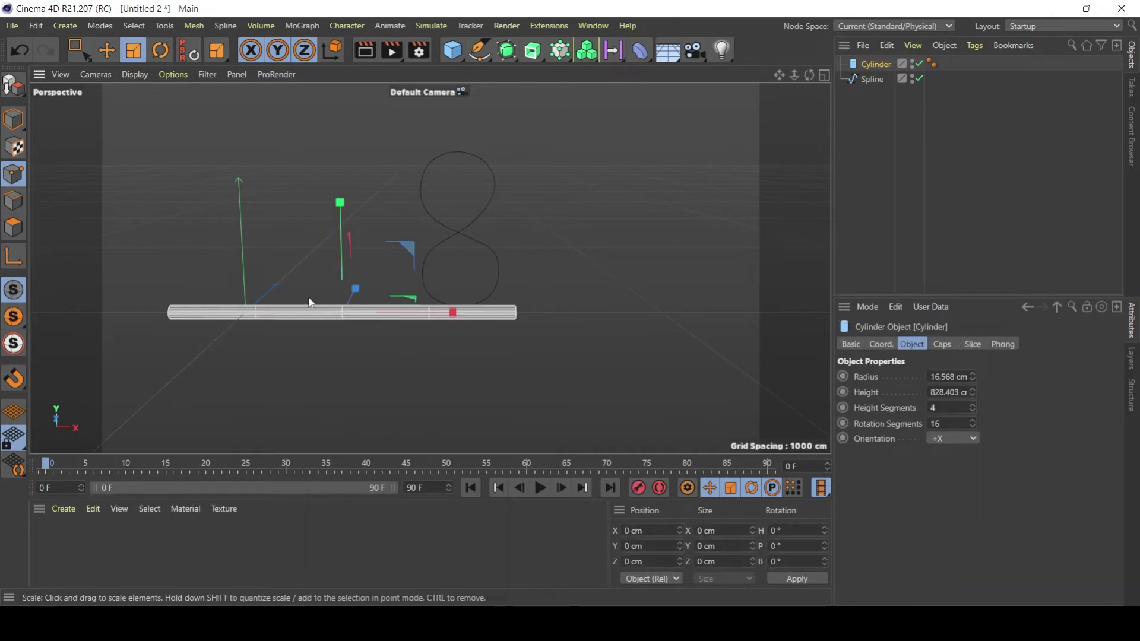
Step: Set the cylinder's height segments to 10
scroll(343, 293, up, 3)
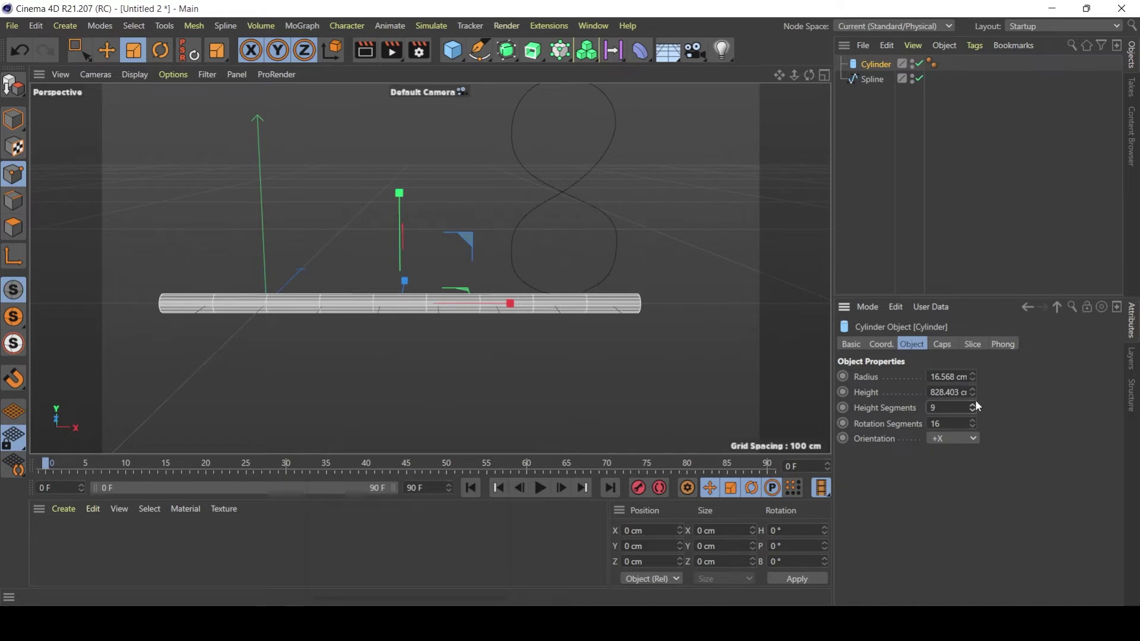
double_click(939, 407)
text(10)
key(Return)
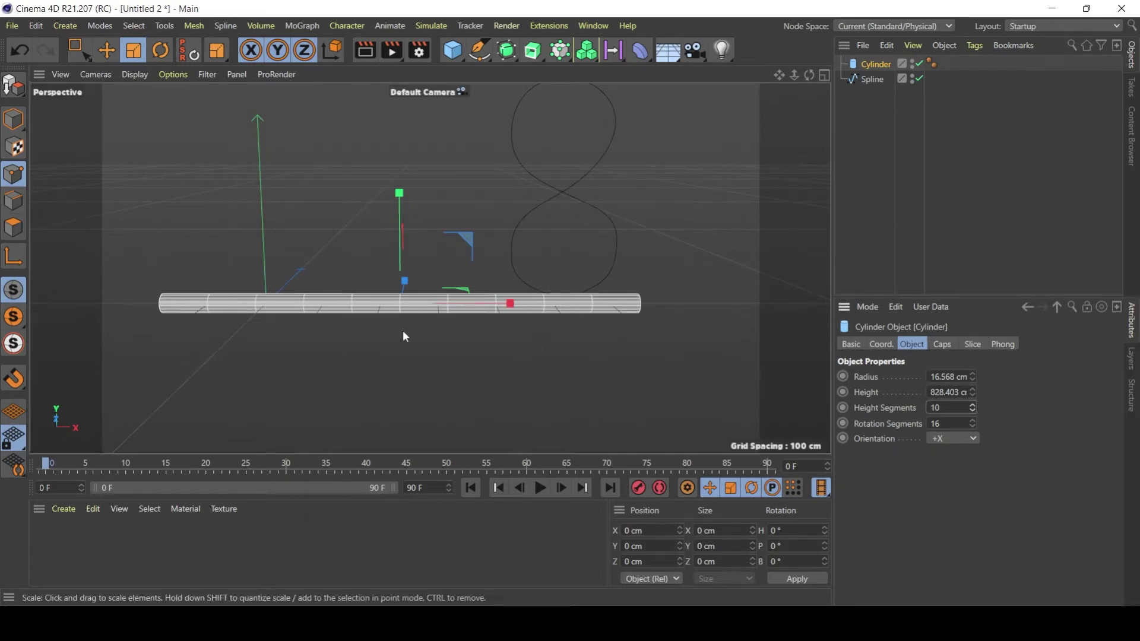
drag(644, 287, 514, 282)
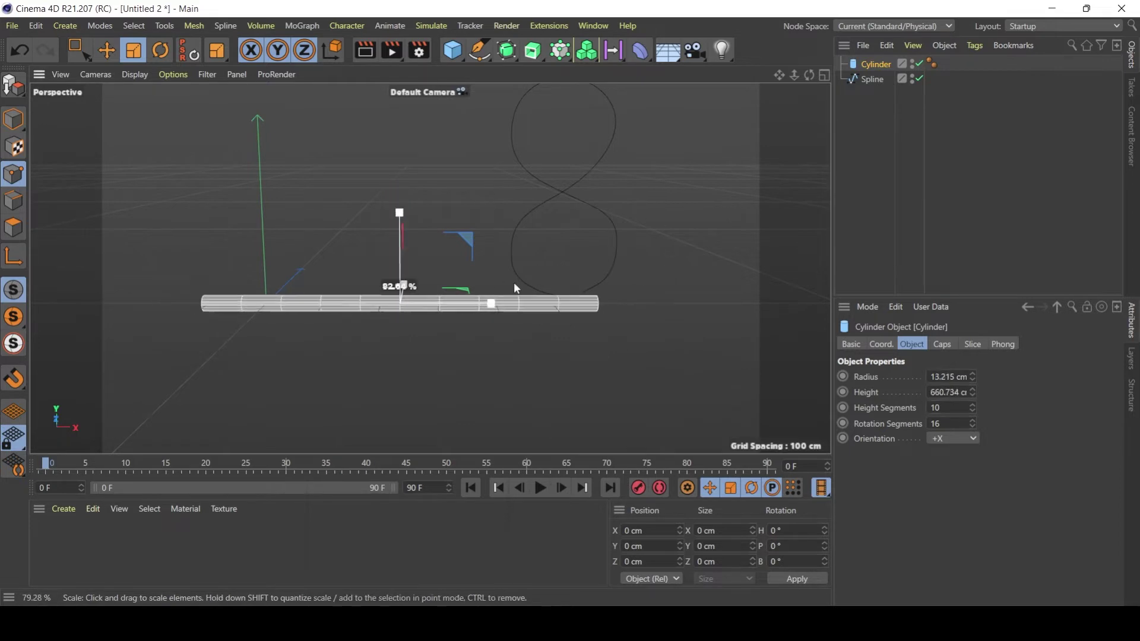
key(ctrl+z)
alt+drag(643, 279, 641, 254)
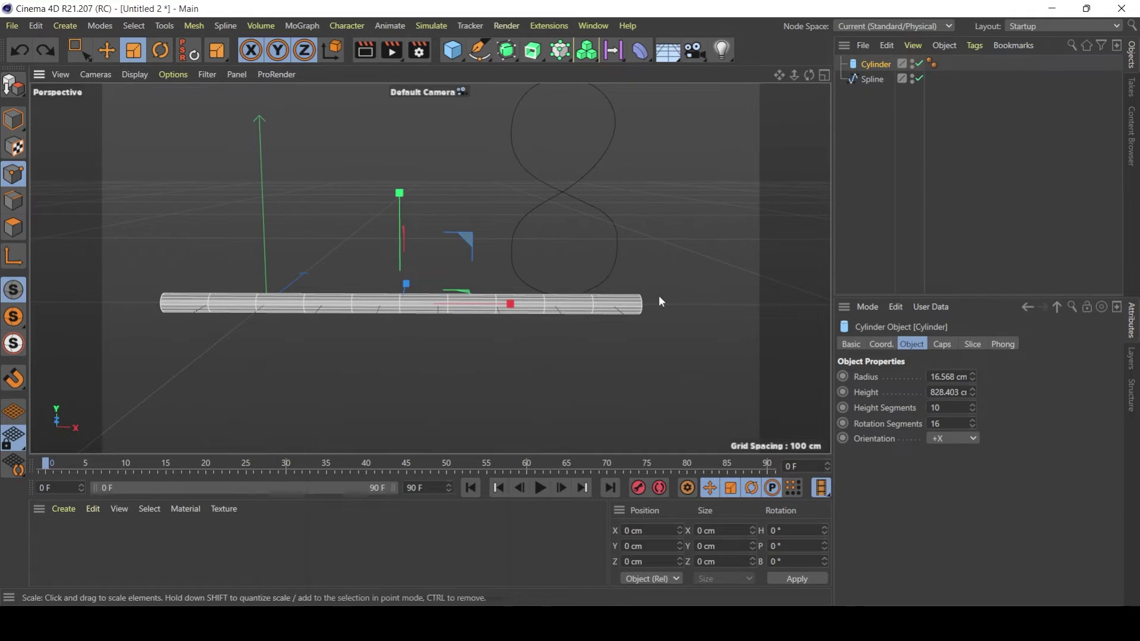
Step: Reselect the cylinder and convert it to an editable polygon object
click(853, 139)
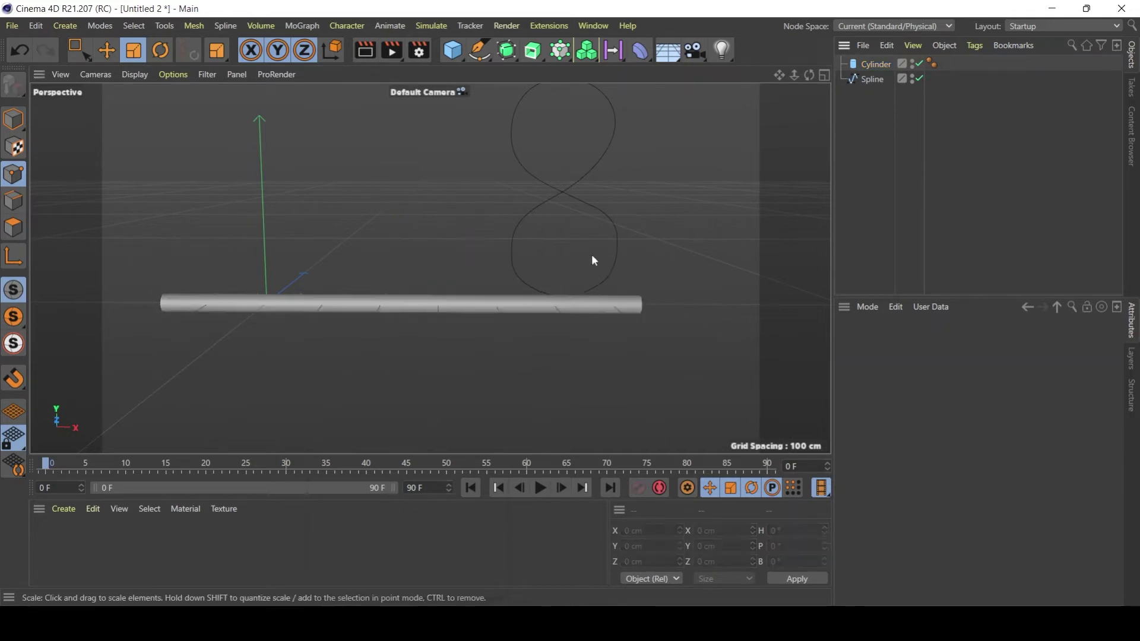
click(875, 64)
alt+drag(529, 241, 551, 266)
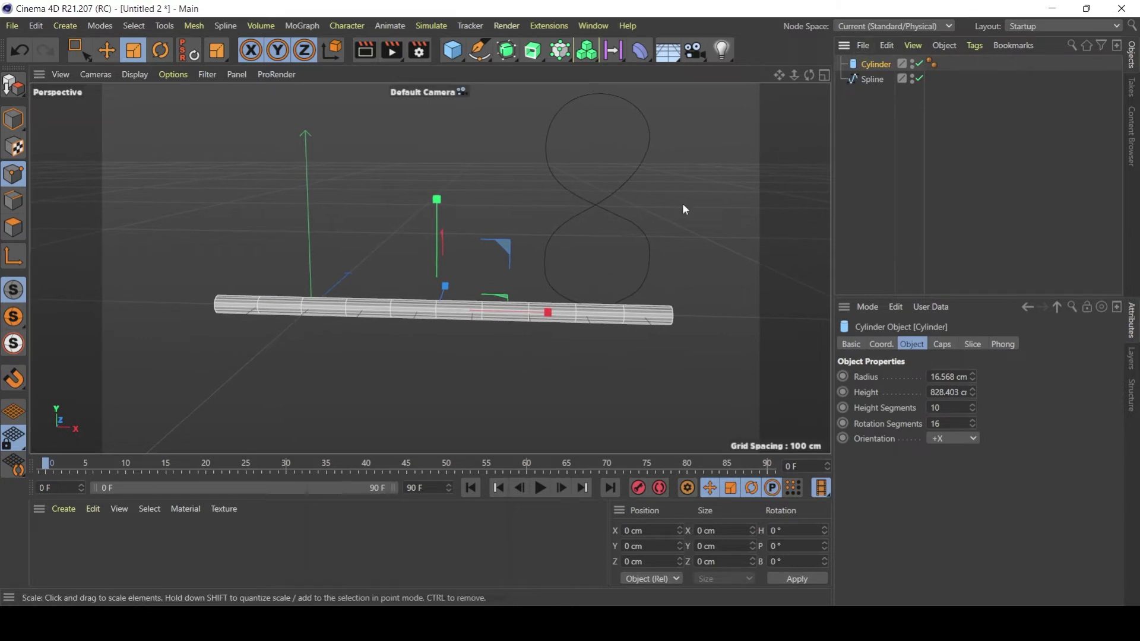
key(c)
Step: Select all polygons of the cylinder's +X end cap with Live Selection in Polygons mode
mouse_move(651, 309)
alt+mouse_down()
mouse_move(489, 293)
mouse_move(659, 309)
alt+mouse_up()
mouse_move(406, 293)
alt+mouse_down()
mouse_move(323, 283)
mouse_move(472, 286)
mouse_move(547, 262)
mouse_move(425, 308)
mouse_move(361, 300)
mouse_move(472, 262)
mouse_move(436, 276)
mouse_move(447, 290)
mouse_move(340, 236)
alt+mouse_up()
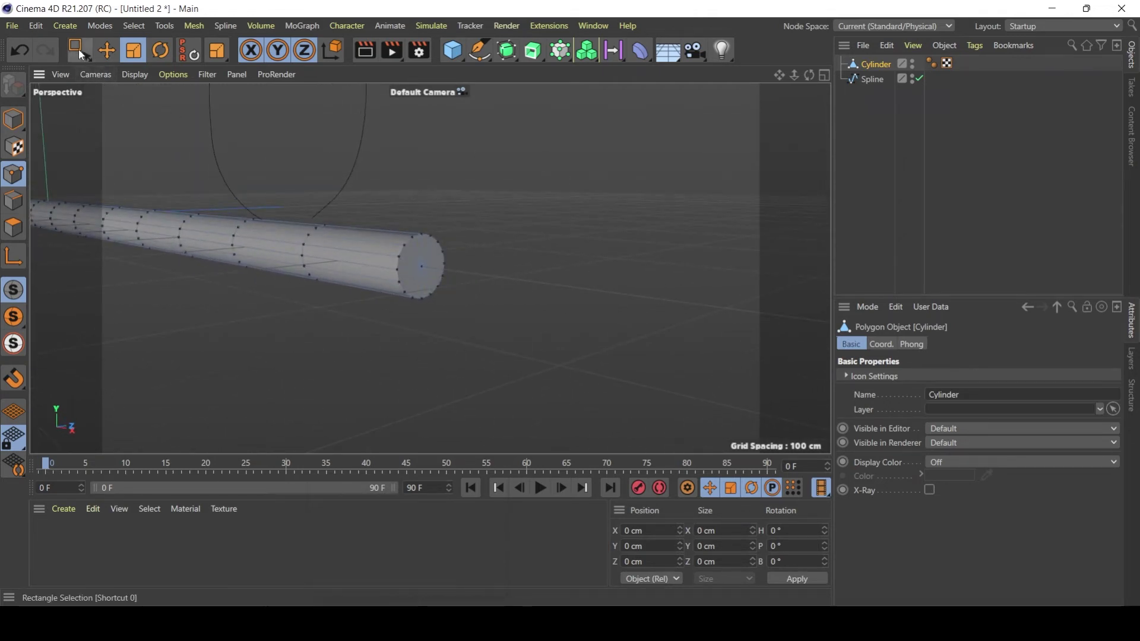
drag(79, 47, 137, 70)
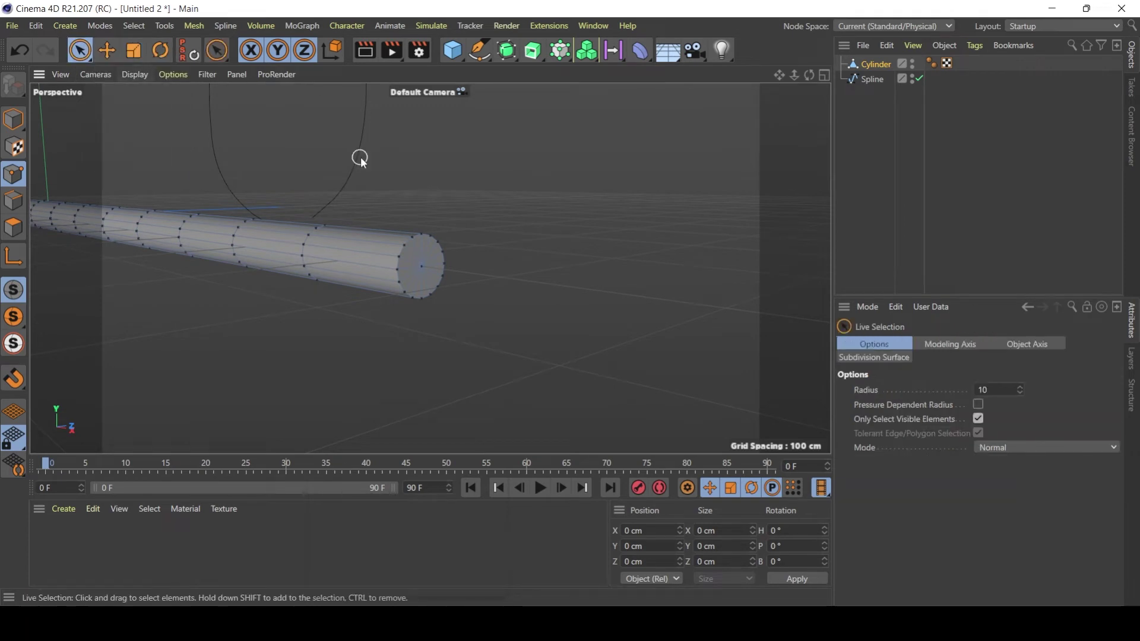
click(14, 227)
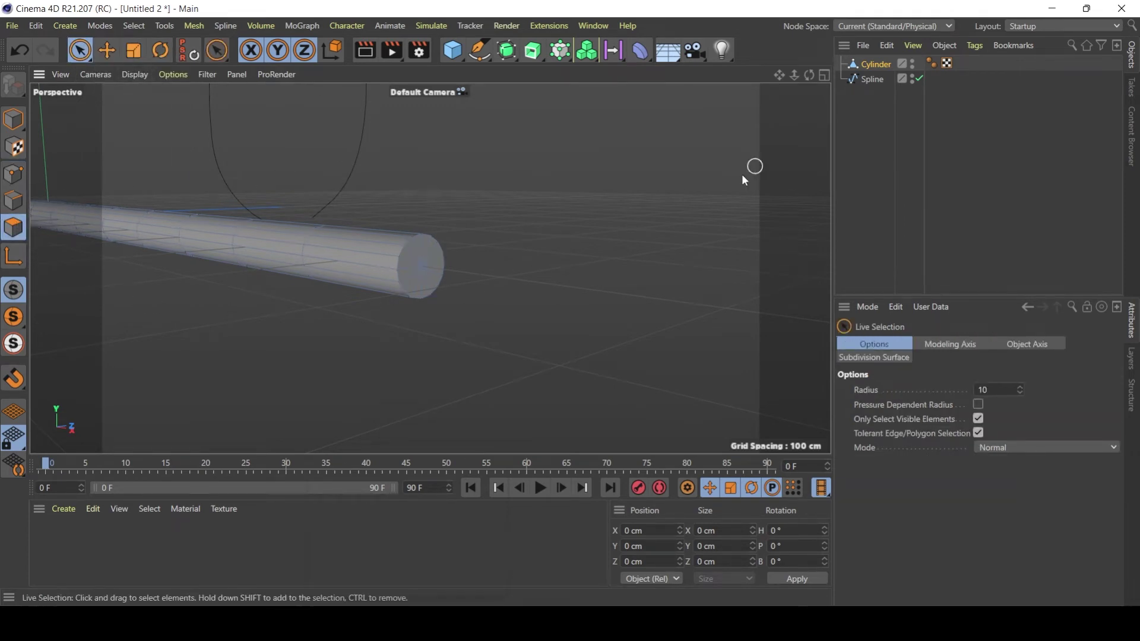
click(401, 294)
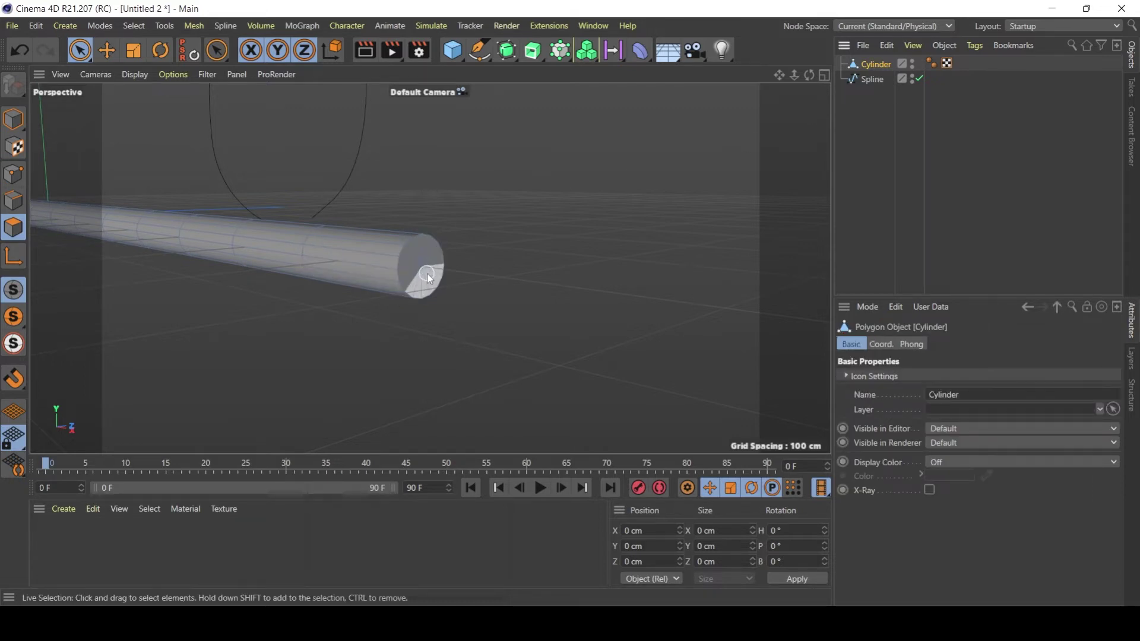
click(79, 50)
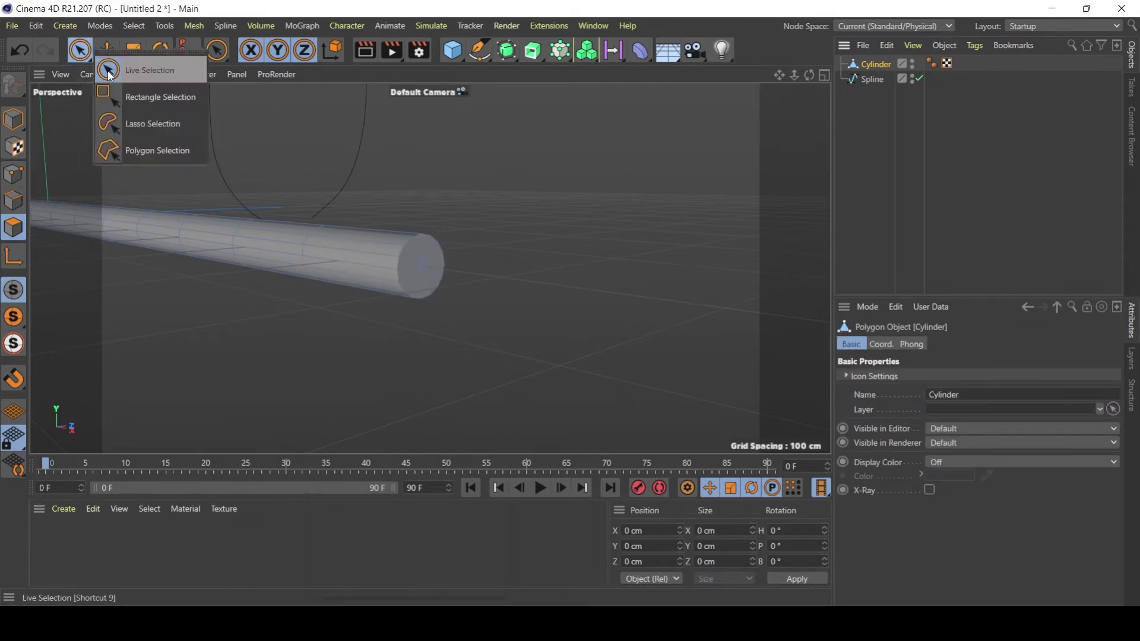
click(143, 71)
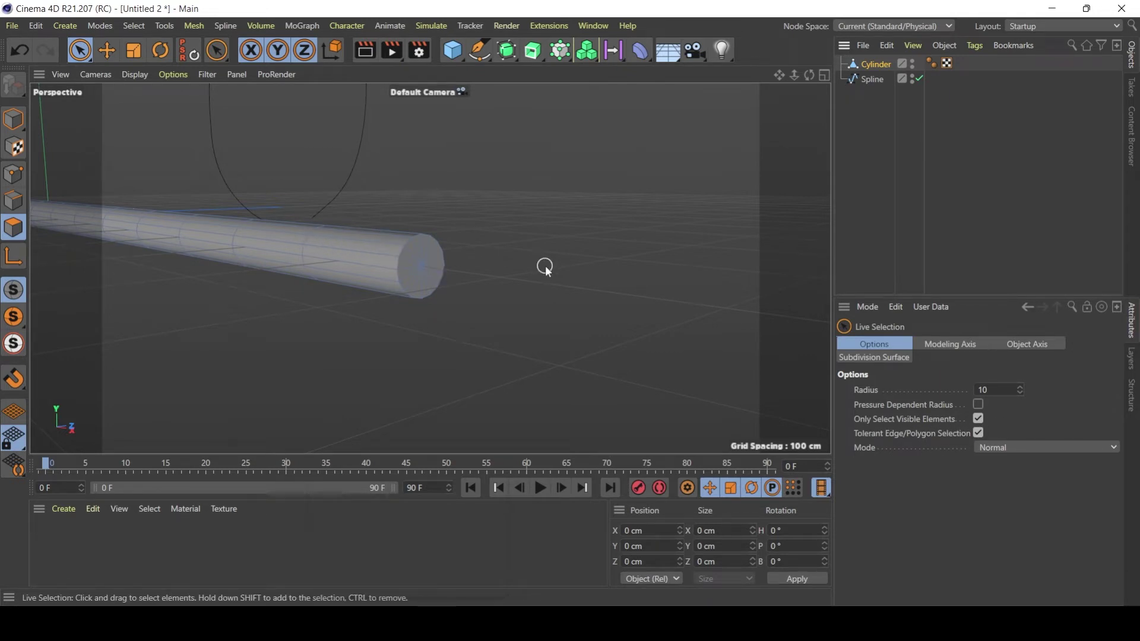
click(428, 272)
alt+drag(427, 274, 570, 264)
Step: Extrude the selected end cap along X to about 452 cm and scale it down to about 9.2 cm across
alt+middle_drag(484, 302, 400, 310)
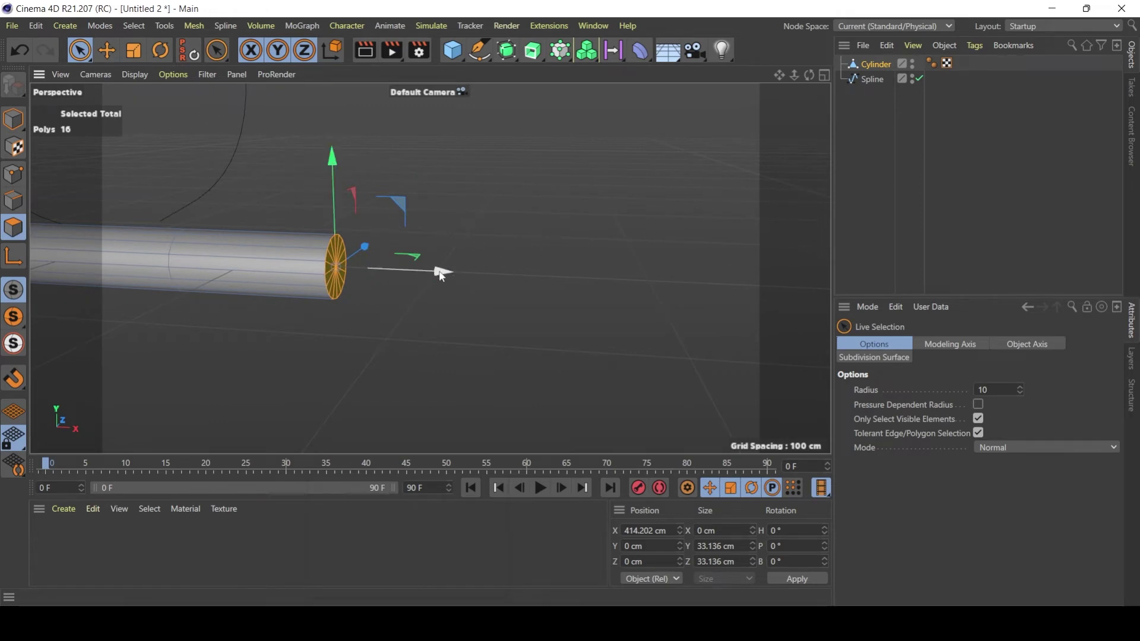
drag(437, 271, 518, 273)
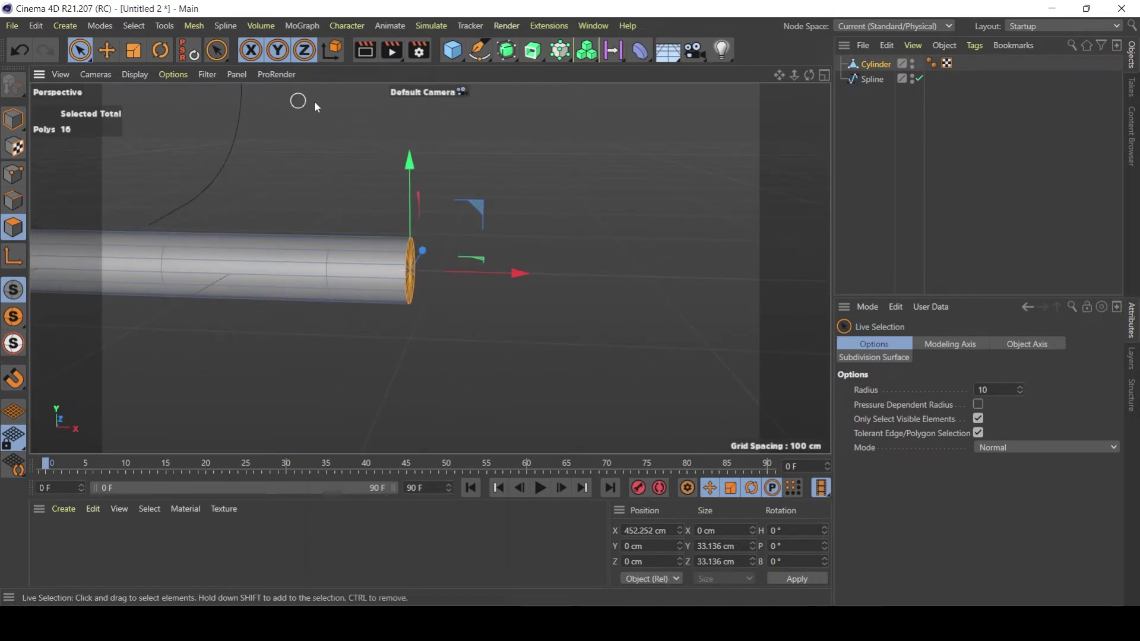
click(135, 51)
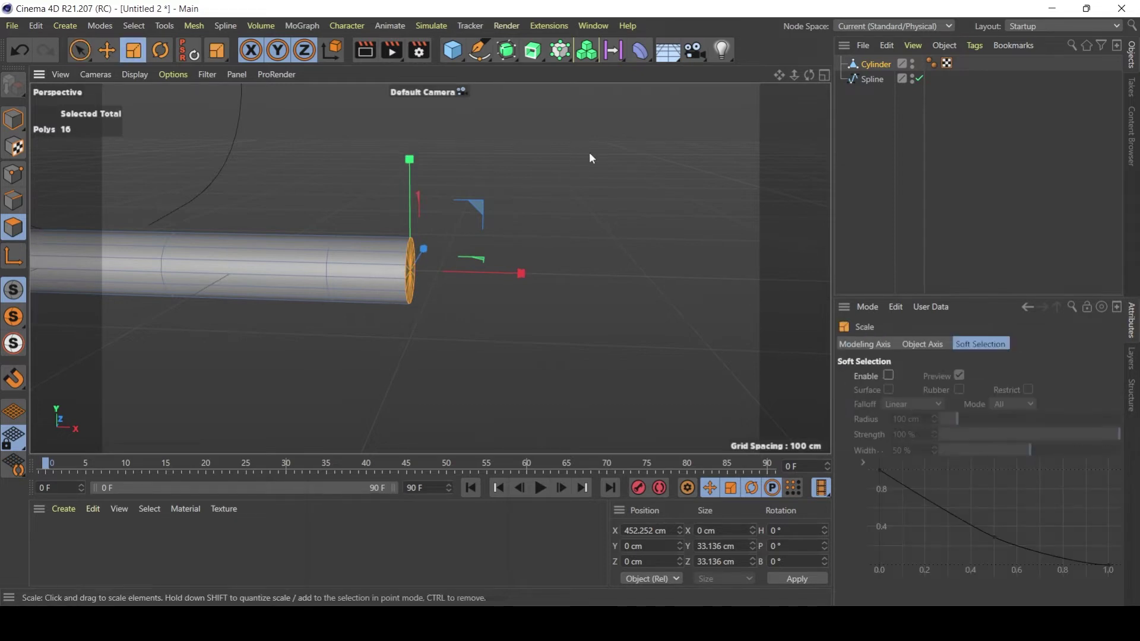
drag(614, 130, 208, 226)
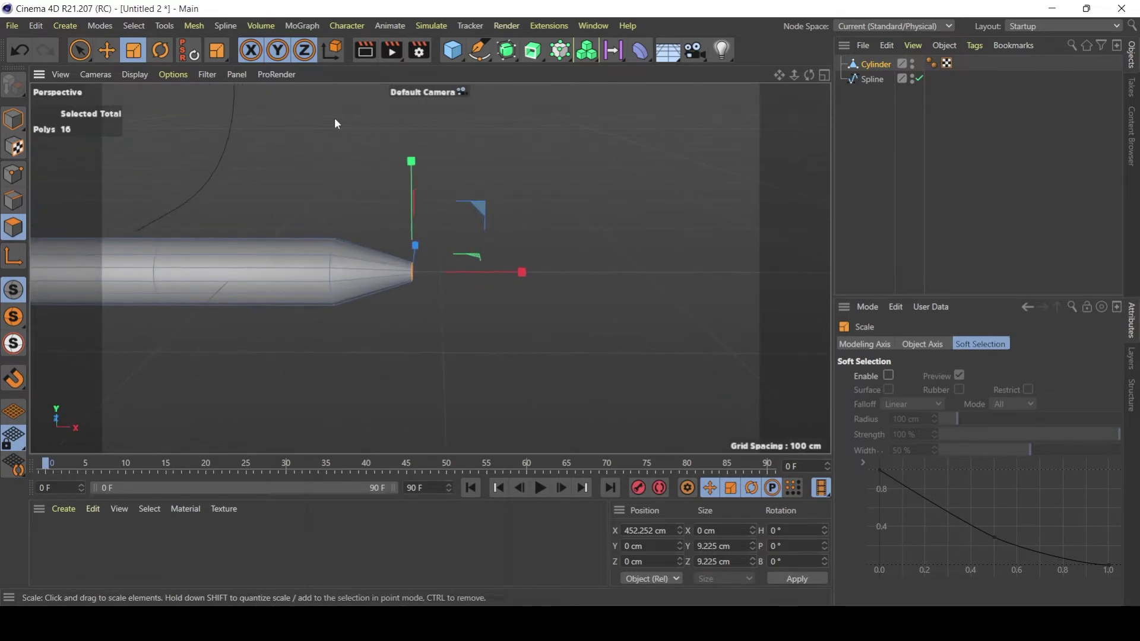
Step: Extrude the narrowed cap along X to about 464 cm and scale it to about 2.1 cm across for a pointed tip
click(107, 53)
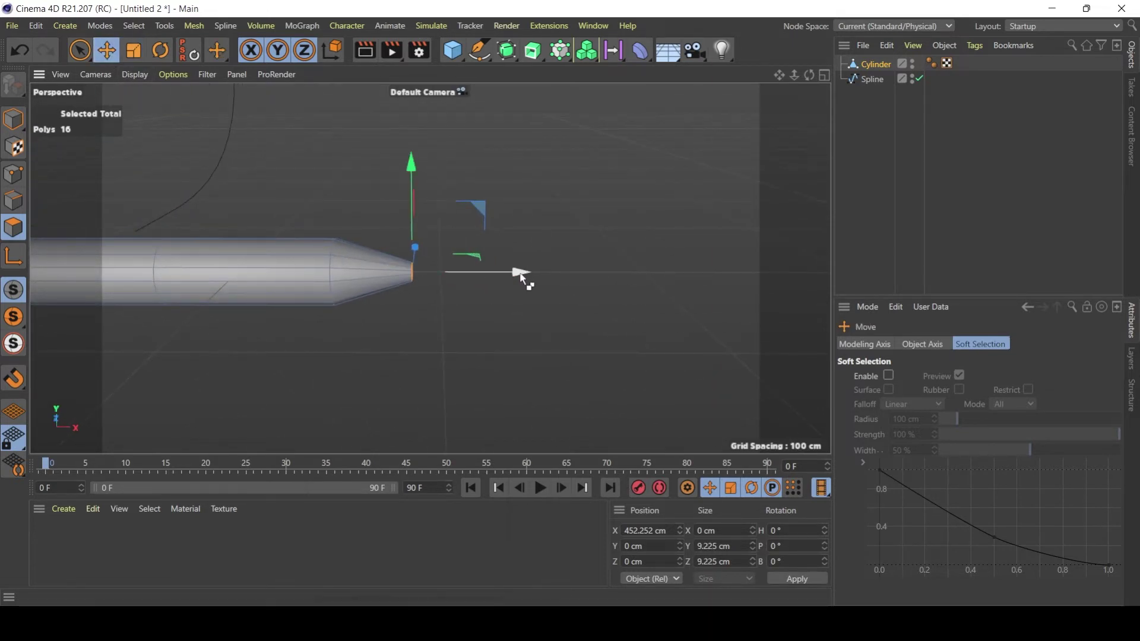
drag(523, 276, 543, 272)
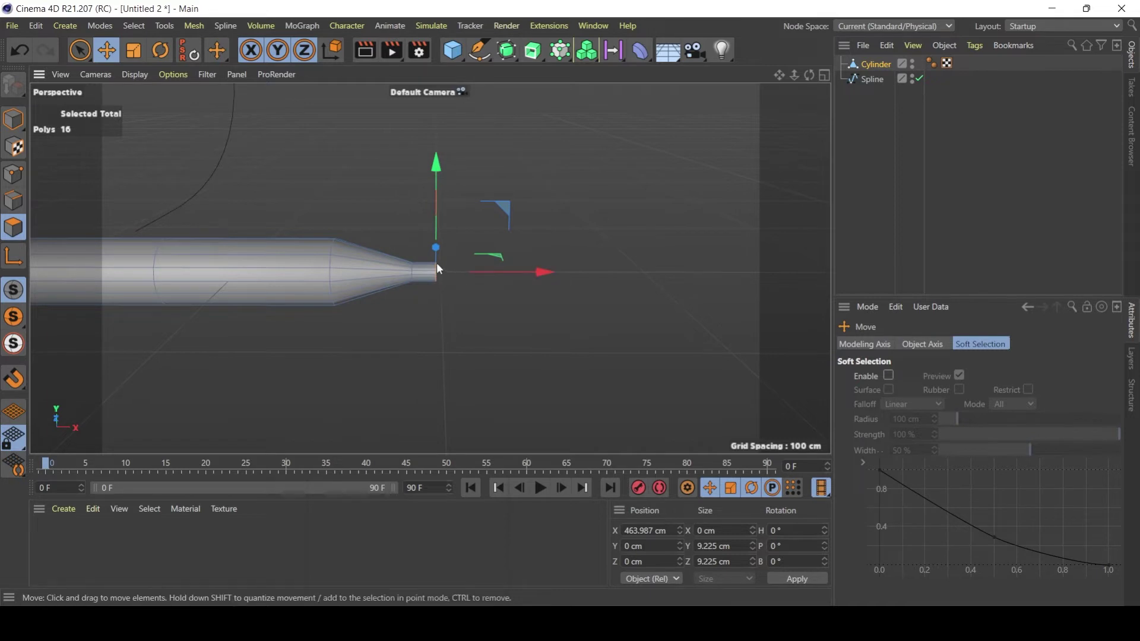
scroll(436, 263, up, 4)
click(134, 51)
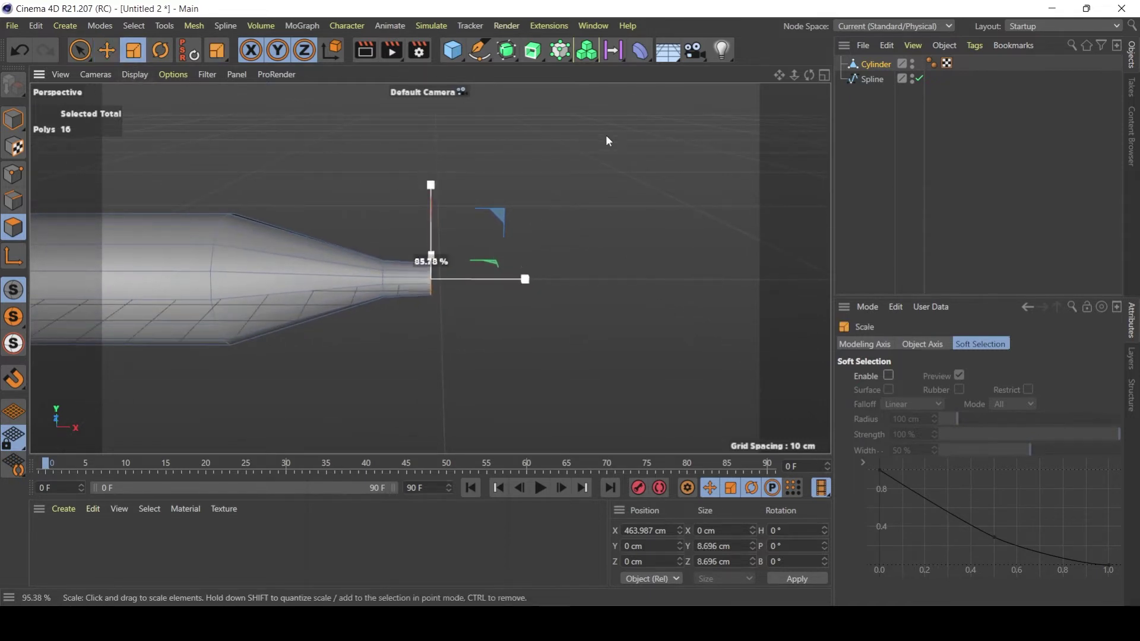
drag(605, 139, 241, 229)
alt+drag(452, 222, 425, 224)
drag(793, 75, 790, 114)
alt+middle_drag(320, 264, 553, 270)
scroll(603, 225, down, 3)
alt+middle_drag(621, 263, 532, 263)
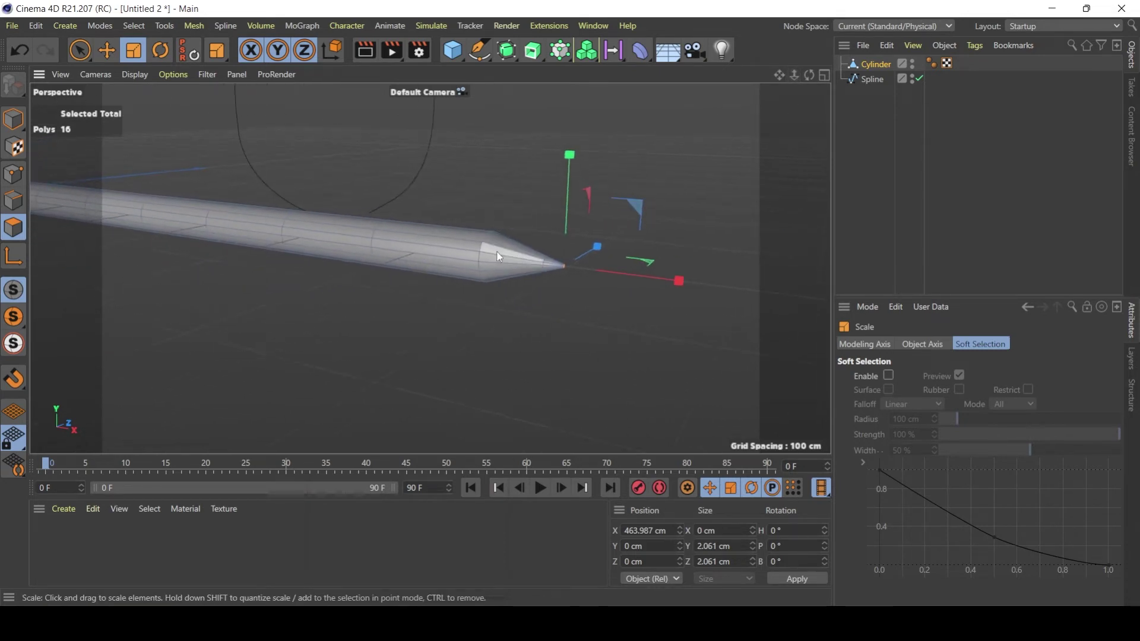
scroll(488, 249, up, 5)
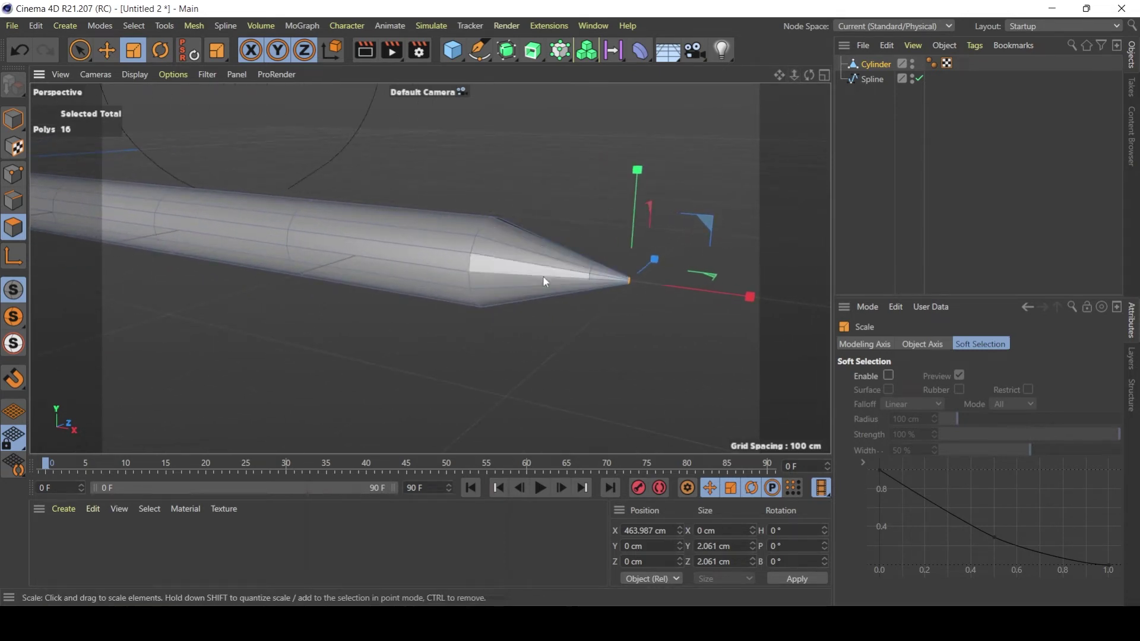
Step: Switch the cylinder to Points mode to expose the points around its pointed tip
alt+drag(543, 275, 512, 280)
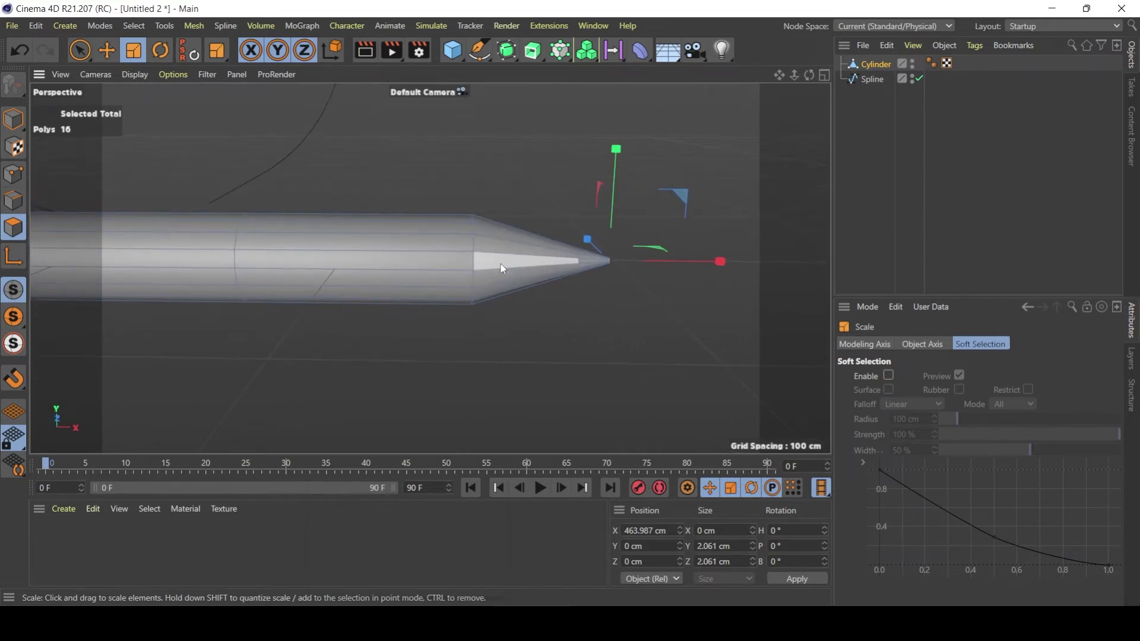
click(13, 174)
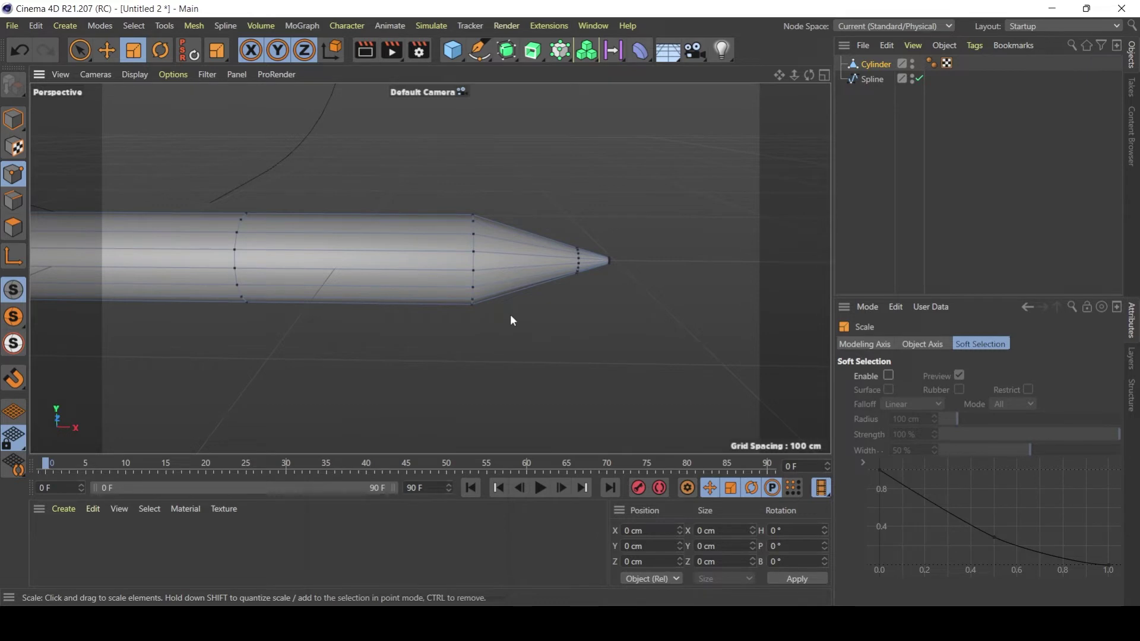
alt+drag(511, 234, 469, 249)
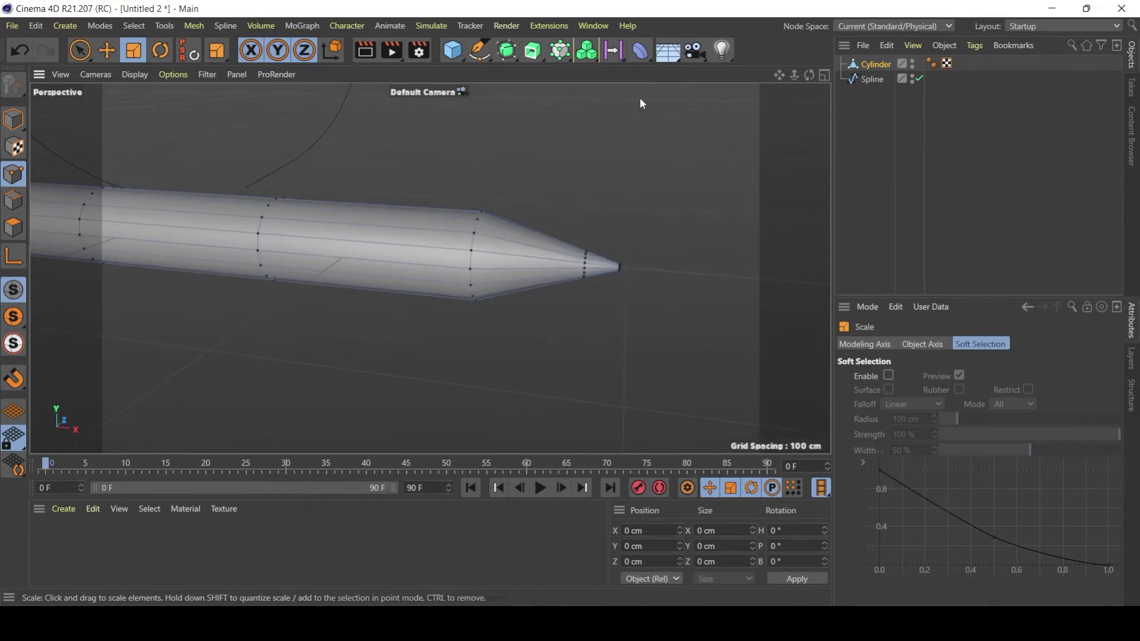
Step: Open AULAS_LAPIS_FINAL.c4d, leave the CAMERA LIPES SPLINE view, examine the finished pencil's sharpened tip, and return to Untitled 2
click(594, 26)
click(635, 436)
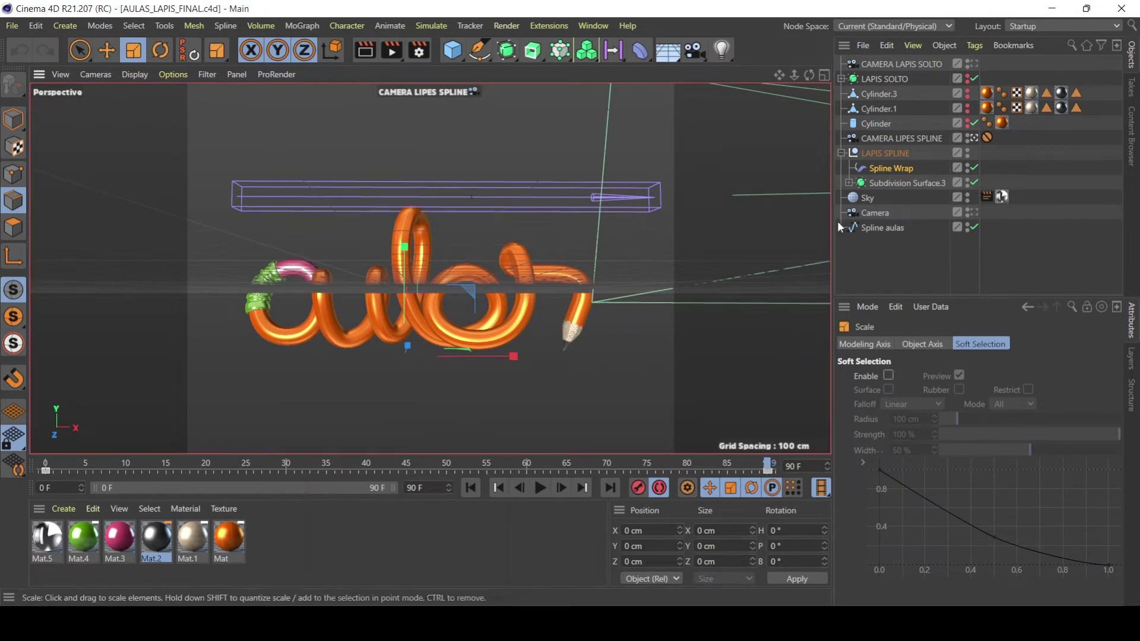
click(974, 138)
alt+drag(671, 234, 572, 241)
scroll(585, 238, up, 5)
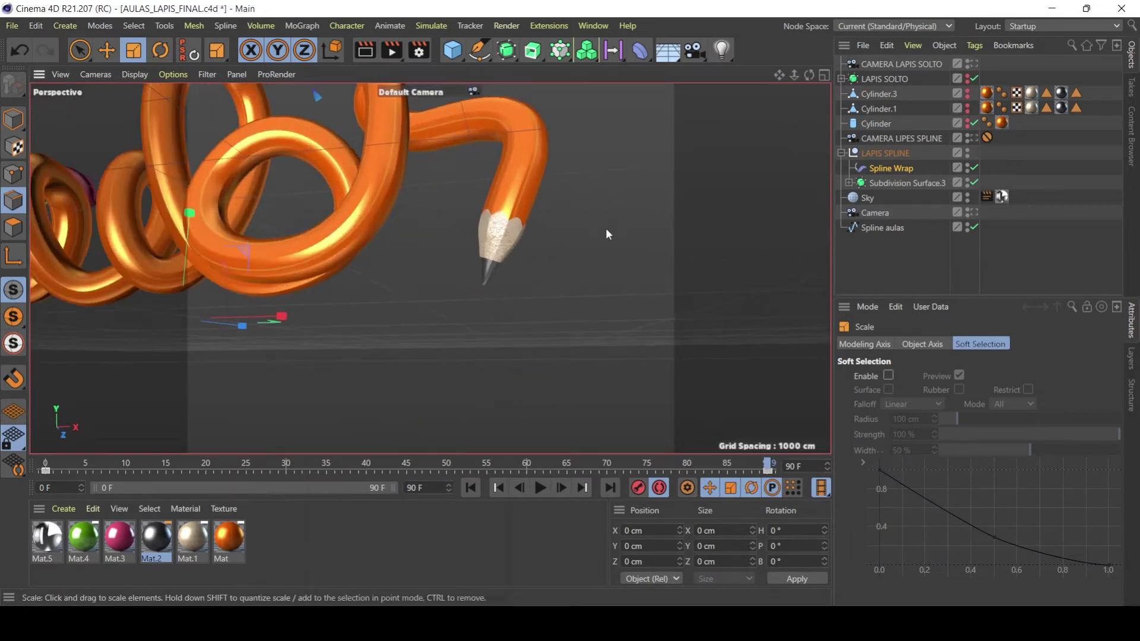
scroll(630, 230, up, 3)
scroll(654, 228, up, 3)
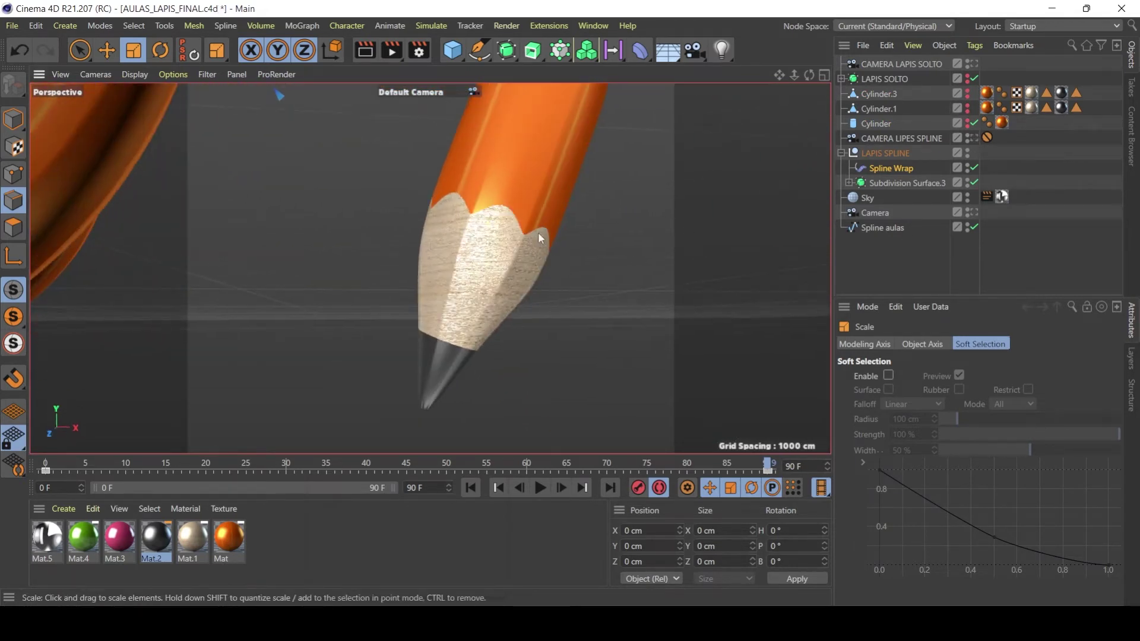
click(603, 27)
click(643, 422)
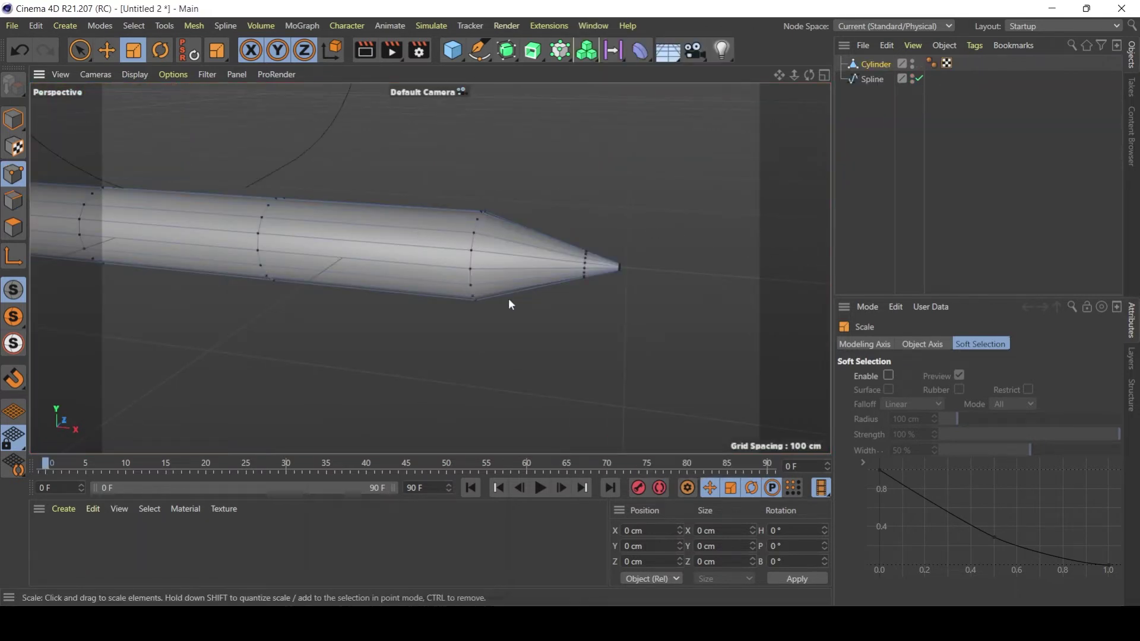
Step: Add a loop cut around the cylinder body just behind the taper, at an 11.924% offset (9.878 cm)
key(m)
key(l)
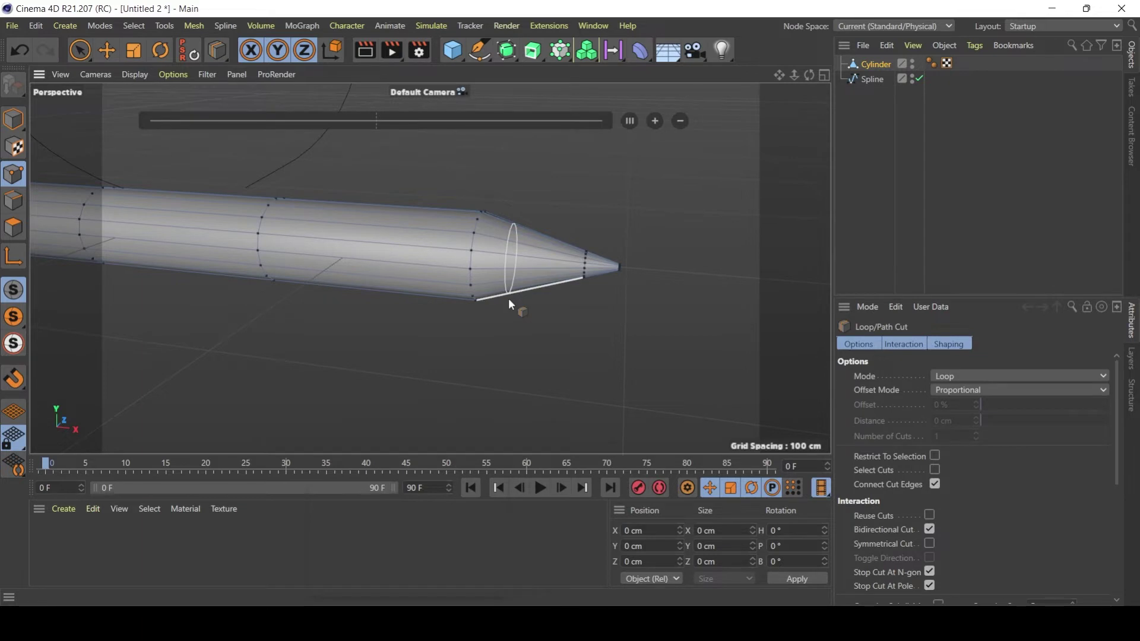
alt+drag(431, 255, 467, 245)
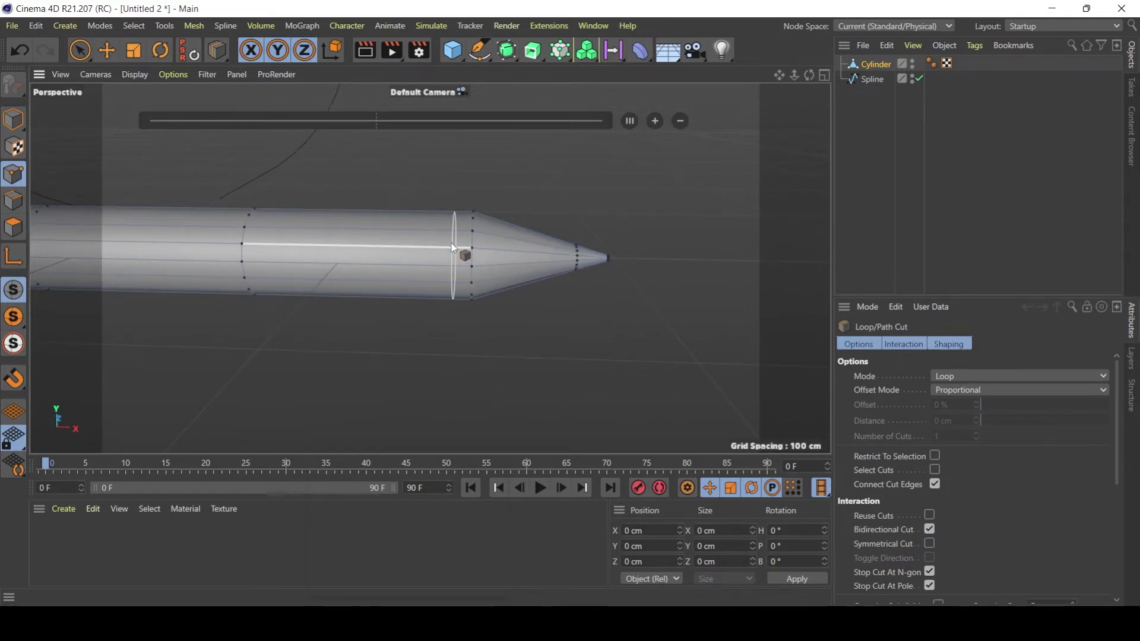
scroll(455, 230, up, 2)
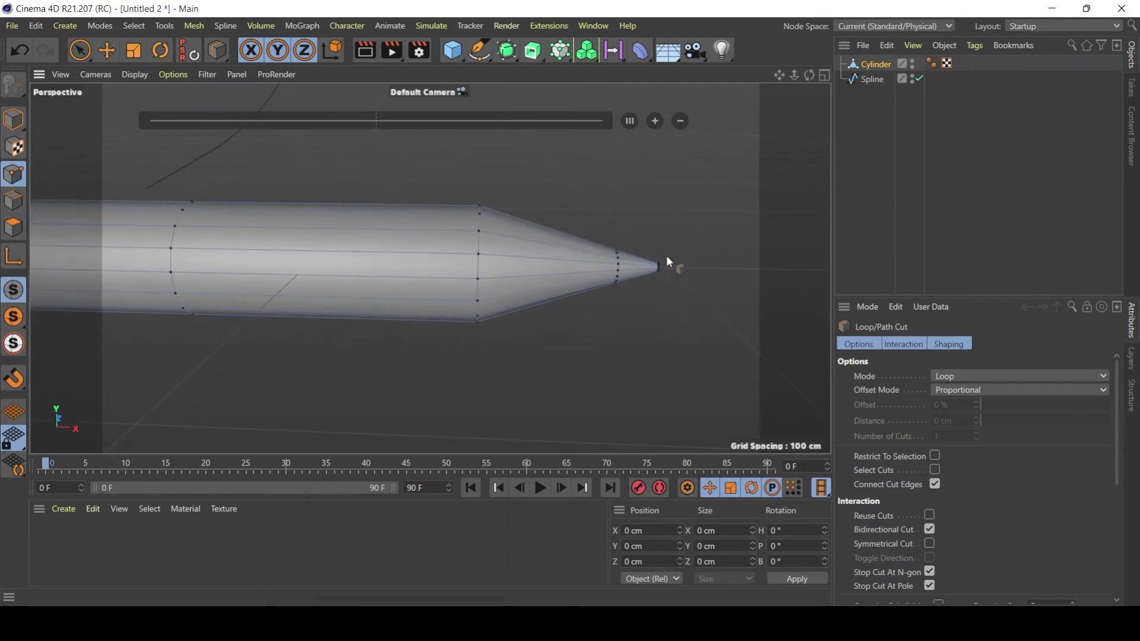
click(457, 234)
alt+drag(458, 233, 476, 289)
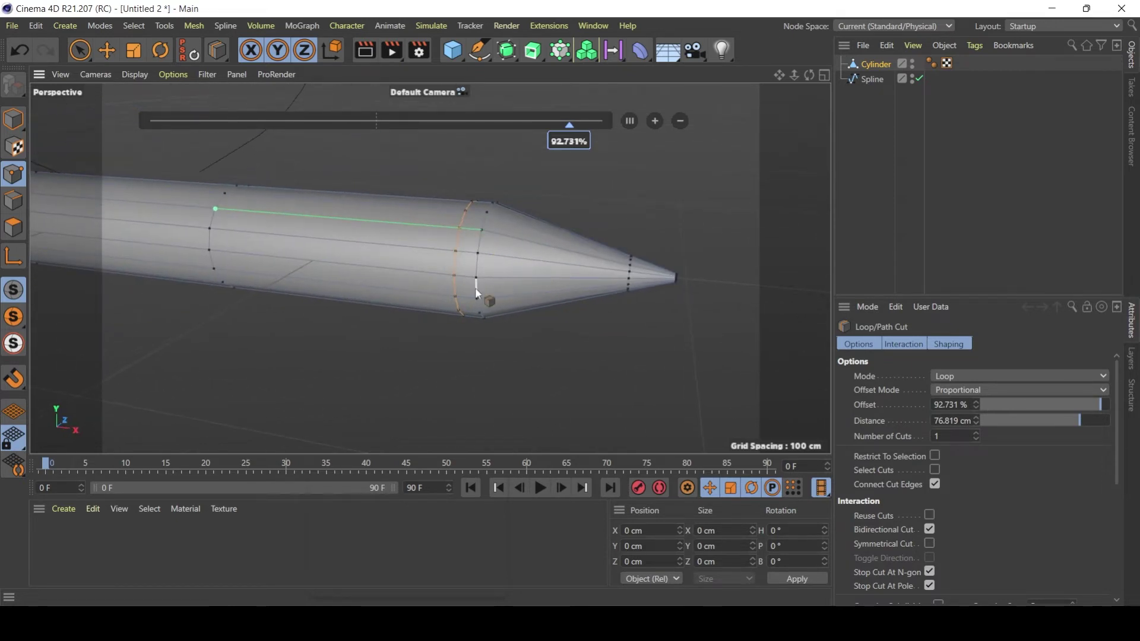
alt+drag(539, 235, 439, 244)
key(ctrl+z)
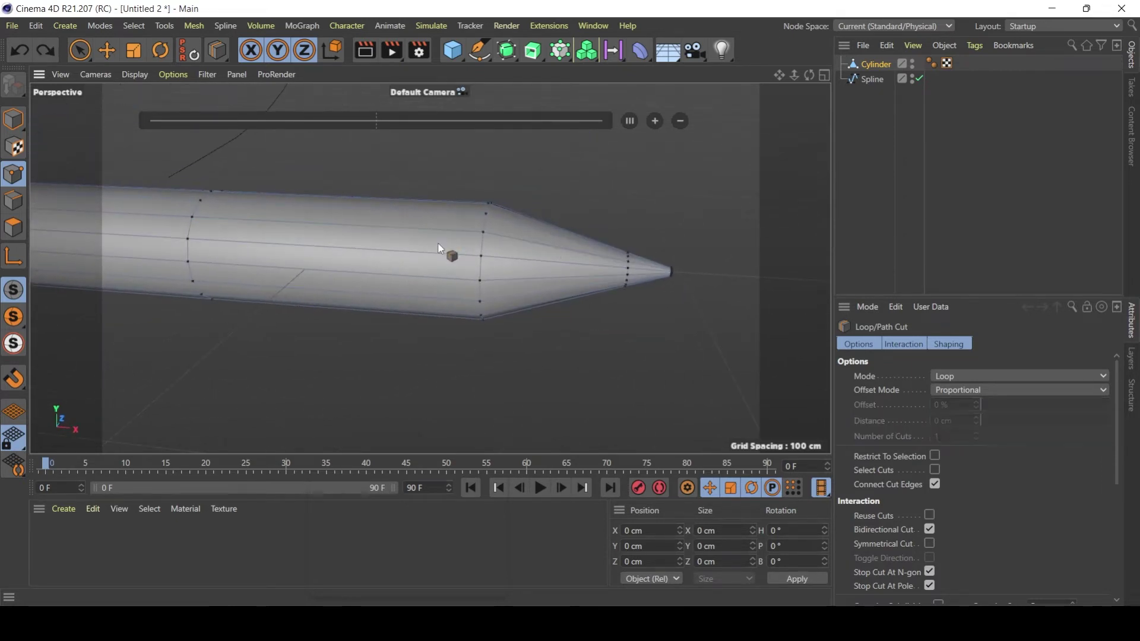
click(447, 250)
alt+drag(534, 248, 628, 261)
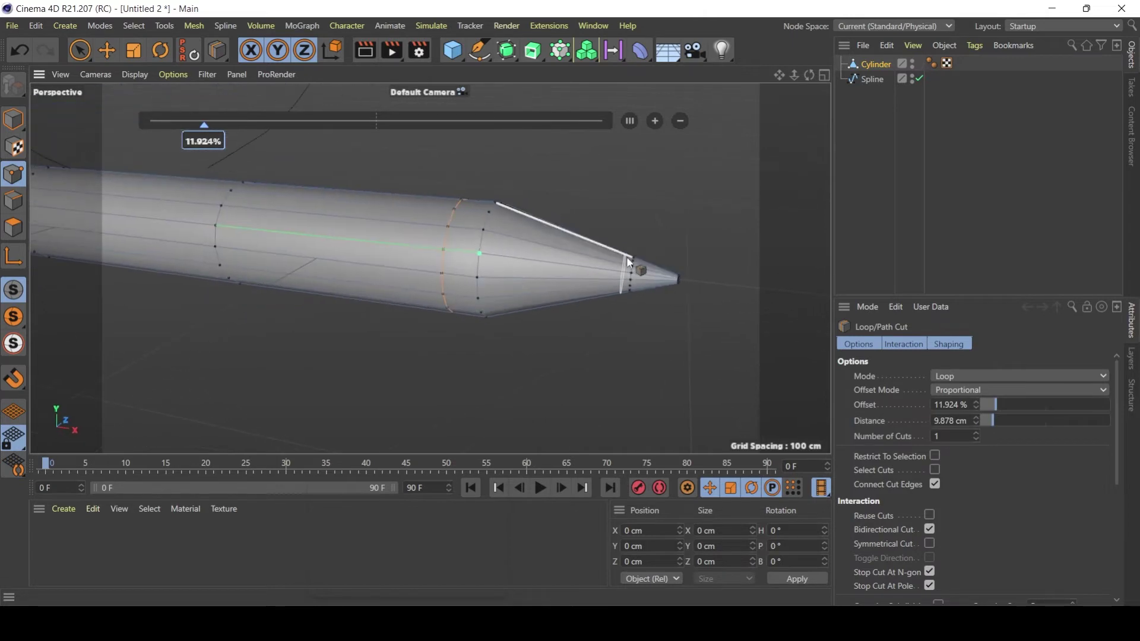
Step: Select the first two alternate points on the ring where the taper starts, using Live Selection
drag(83, 54, 108, 67)
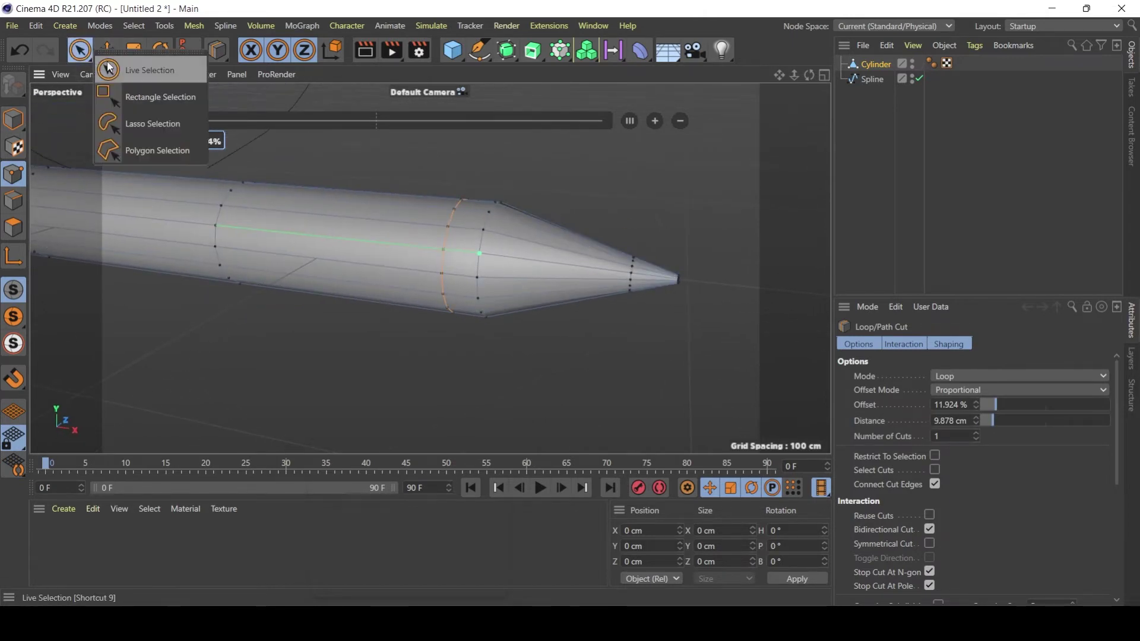
click(109, 70)
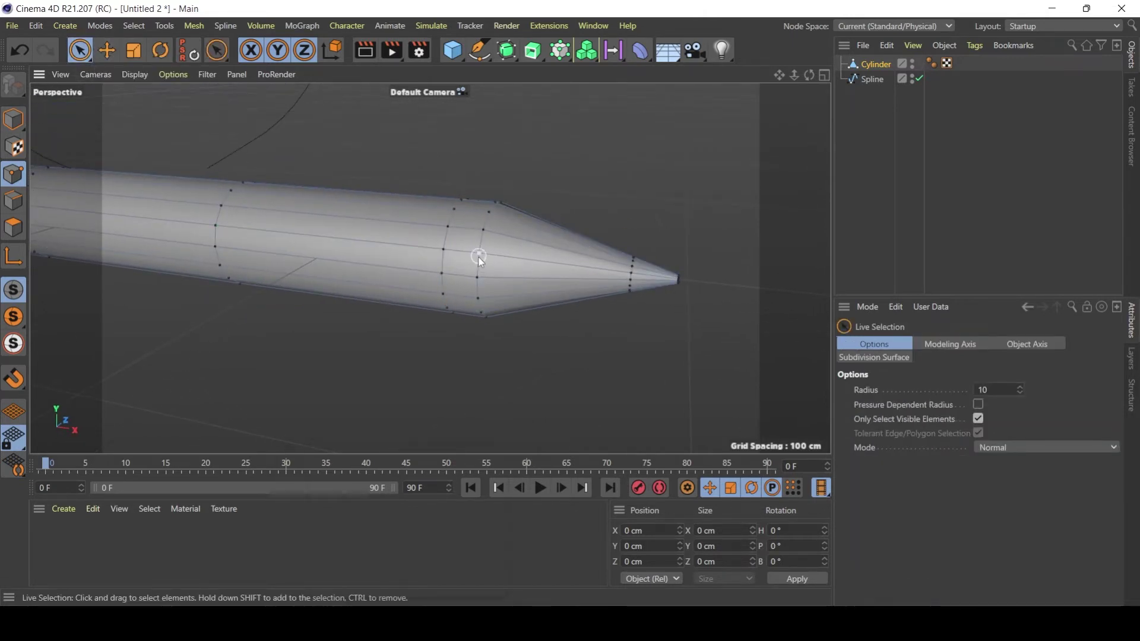
alt+drag(497, 249, 462, 246)
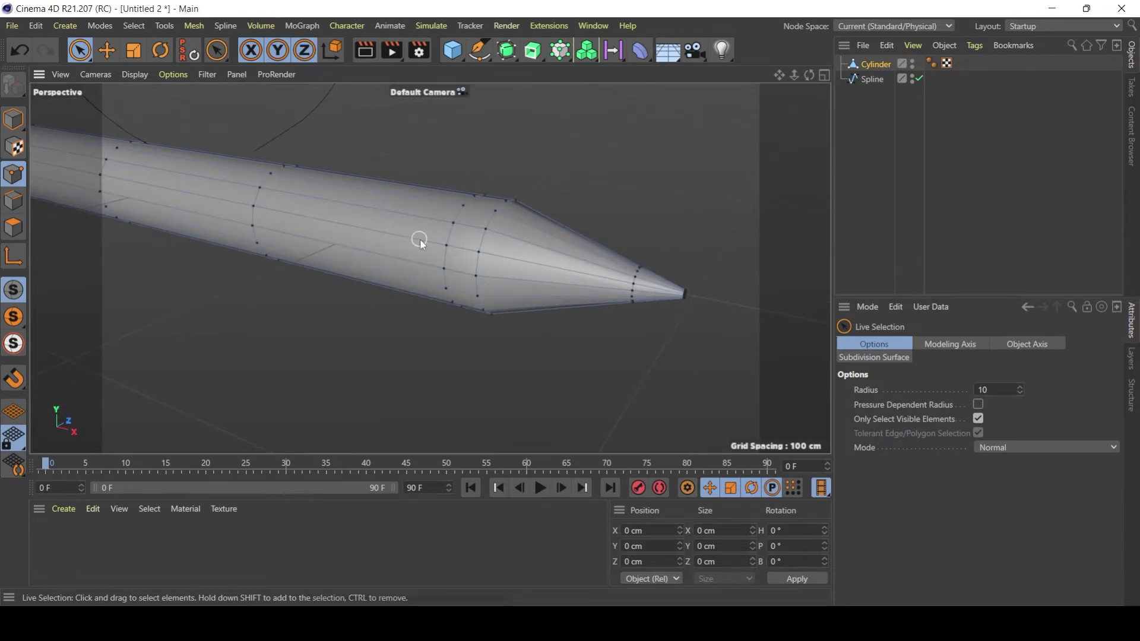
alt+drag(423, 230, 552, 261)
alt+drag(541, 247, 540, 257)
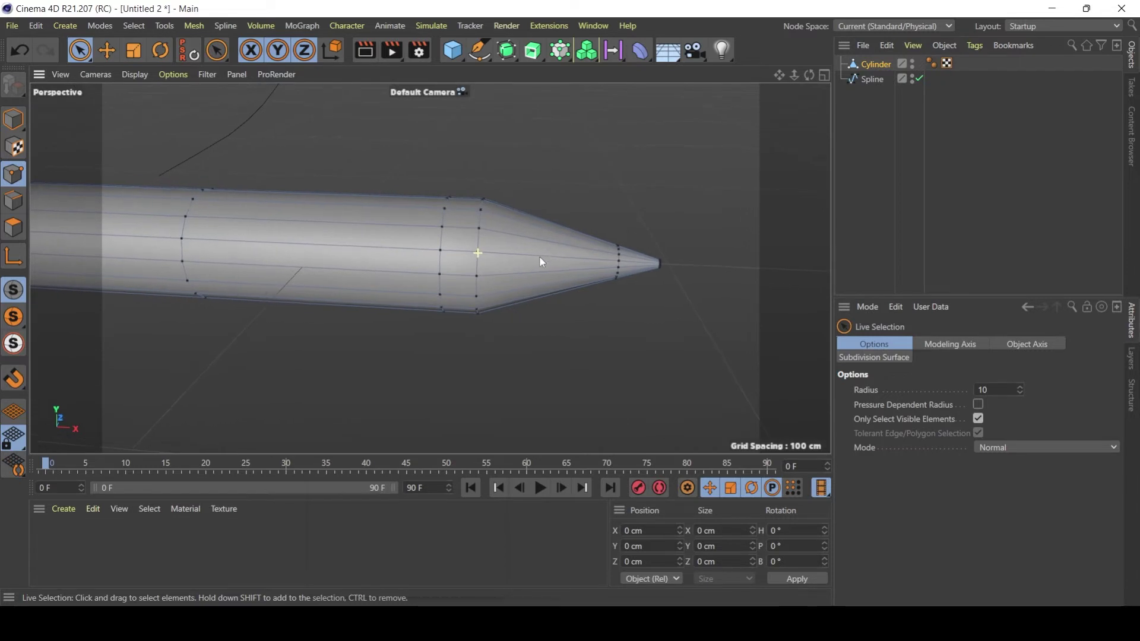
click(480, 253)
alt+drag(480, 254, 422, 235)
shift+click(486, 203)
mouse_move(548, 196)
alt+mouse_down()
mouse_move(425, 220)
mouse_move(558, 209)
alt+mouse_up()
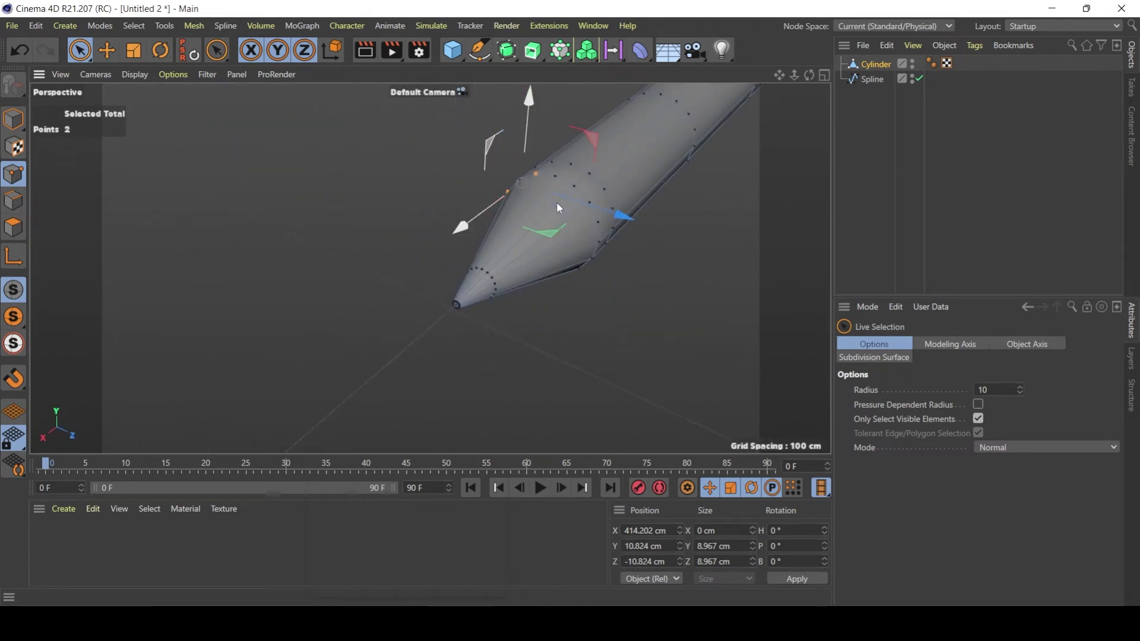
Step: Add every other remaining point of the taper's starting ring to the selection for eight points, removing the wrongly picked one
shift+click(597, 223)
alt+drag(624, 281, 649, 285)
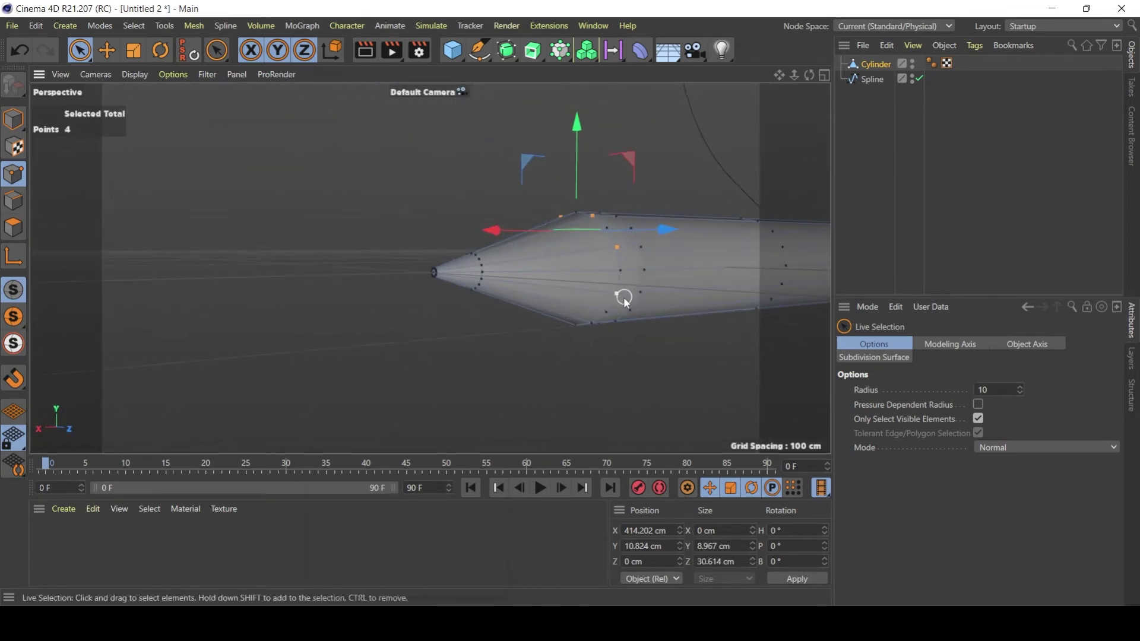
shift+click(624, 298)
alt+drag(611, 331, 673, 311)
shift+click(546, 340)
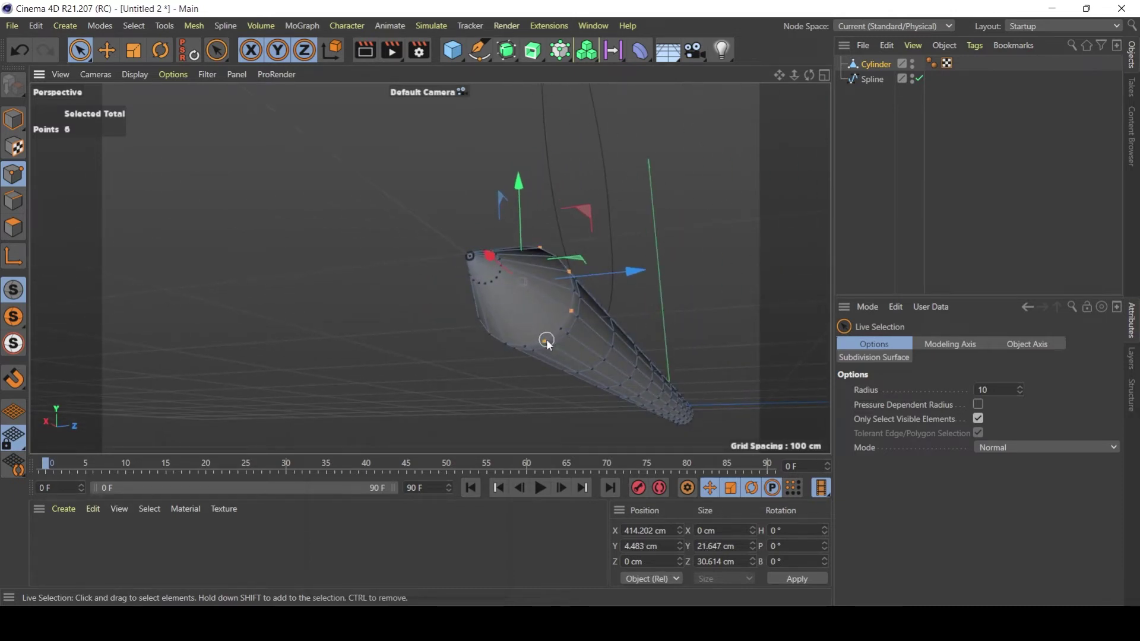
alt+drag(546, 339, 487, 349)
shift+click(499, 345)
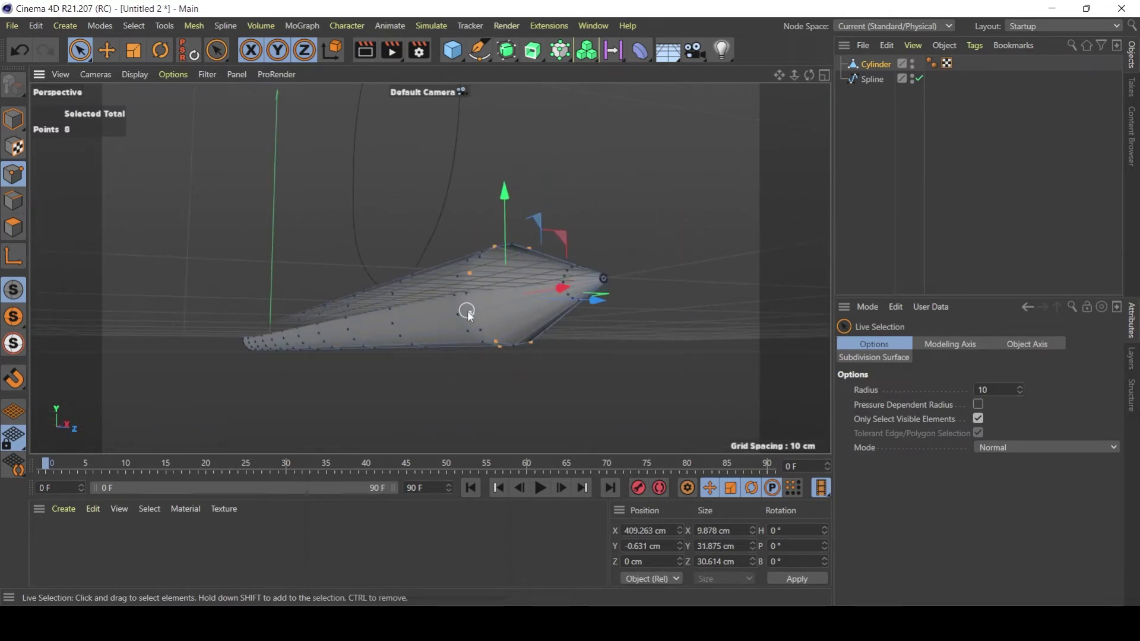
alt+drag(554, 338, 518, 337)
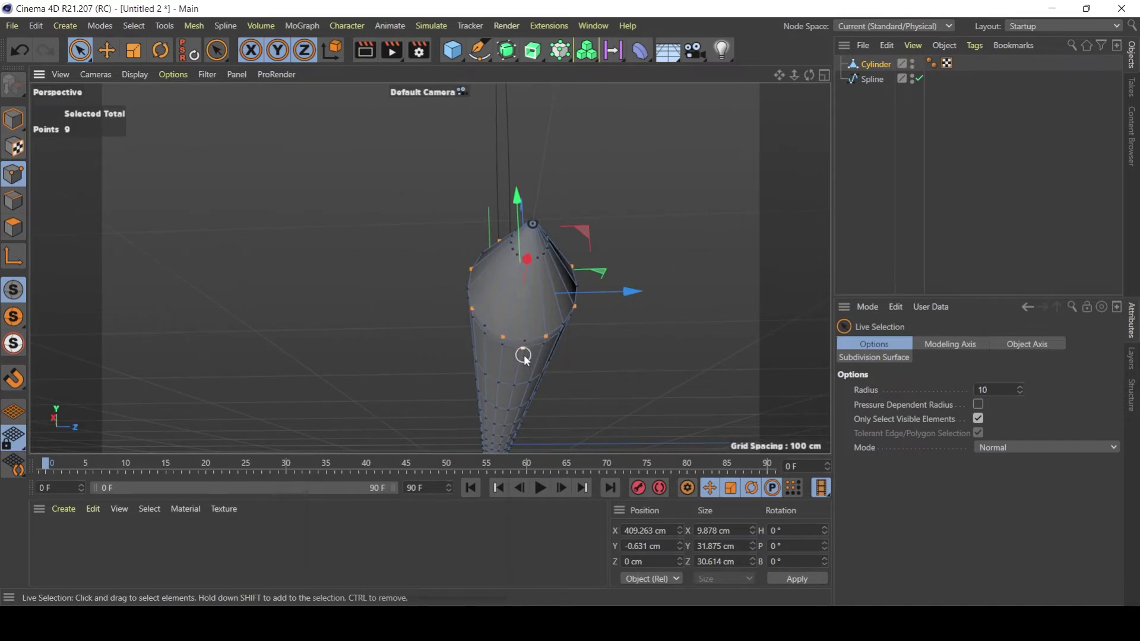
ctrl+click(522, 351)
alt+drag(522, 351, 447, 292)
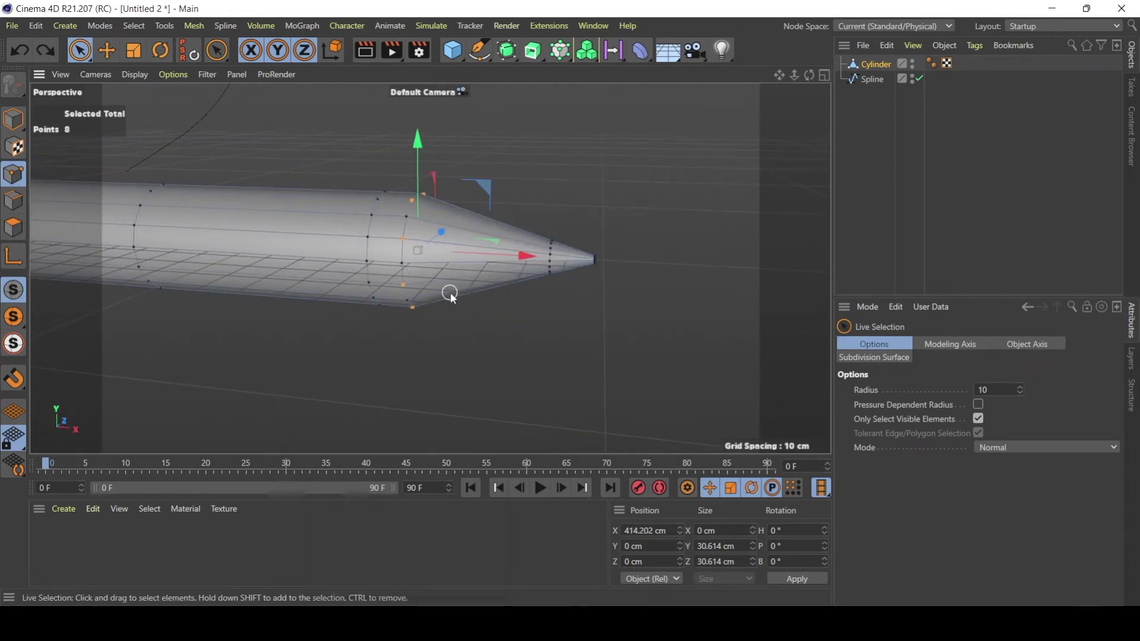
Step: Move the eight selected points back along X to about 408.9 cm to form a zigzag edge
key(ctrl+z)
drag(512, 259, 490, 252)
alt+drag(469, 351, 437, 186)
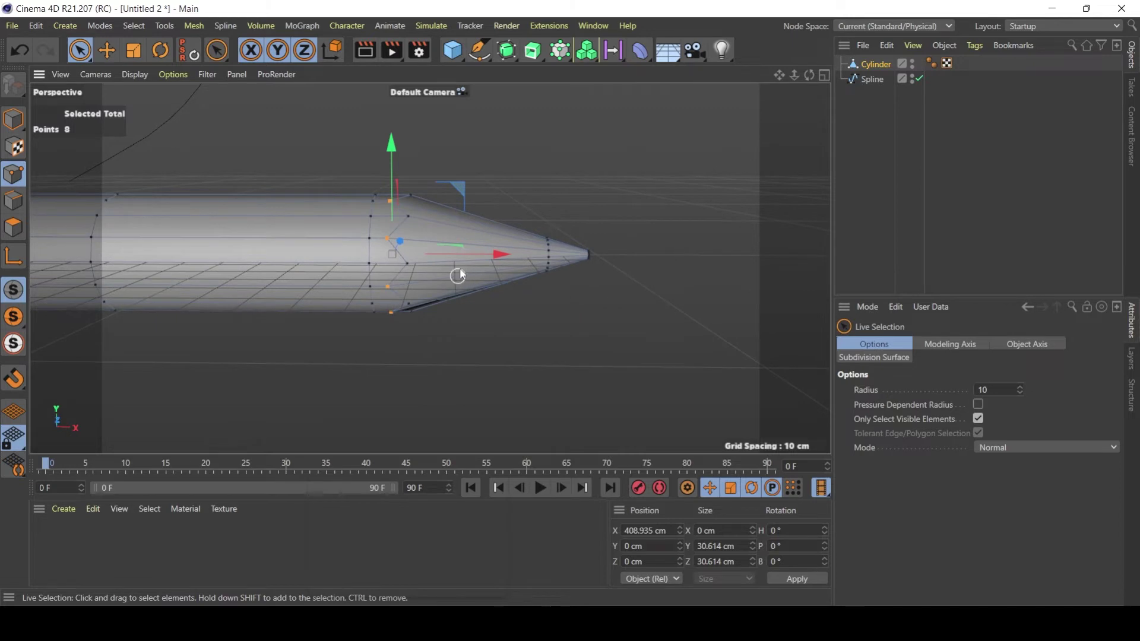
Step: Deselect the cylinder to examine the shaded taper edge, and reselect the cylinder
click(748, 101)
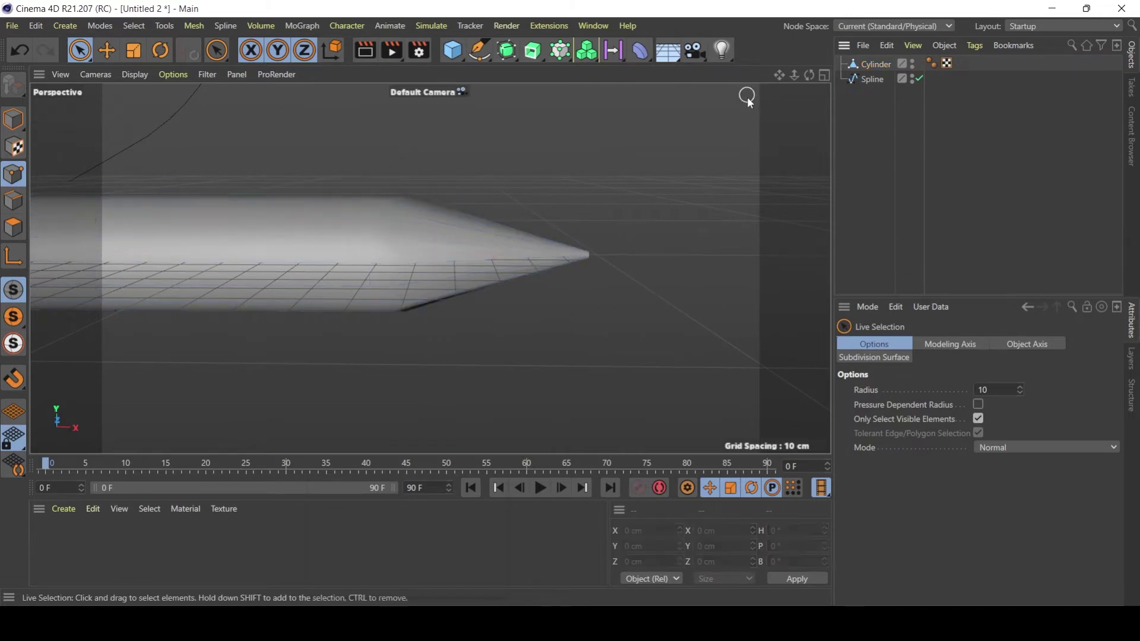
alt+drag(541, 200, 493, 230)
click(864, 79)
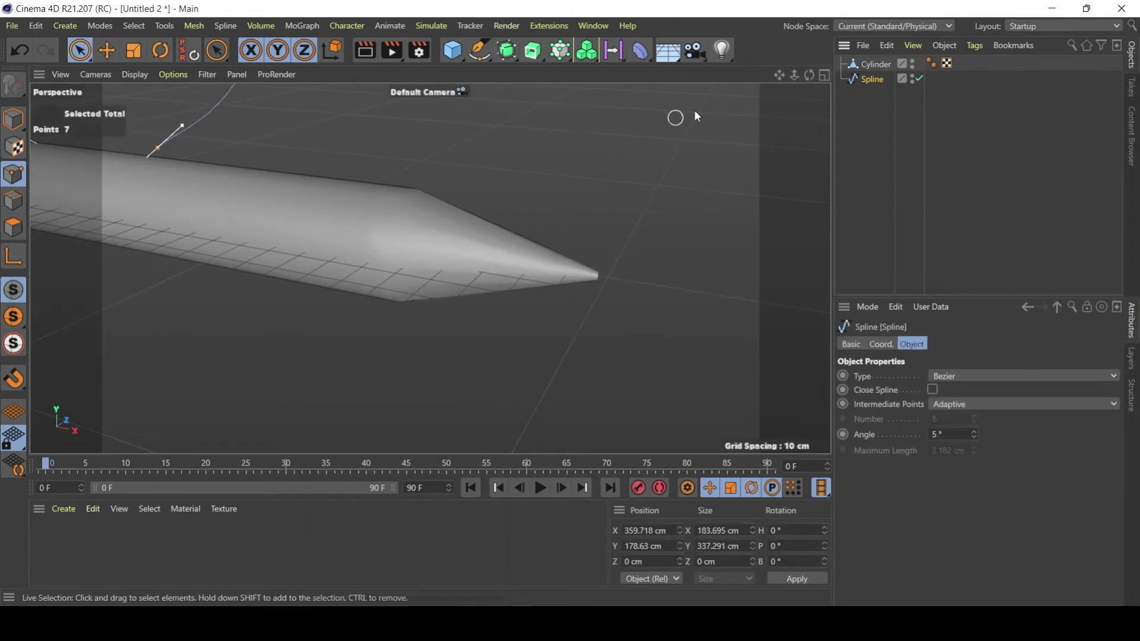
click(870, 64)
Step: Add two loop cuts in the segment at the cylinder's flat end, at 22.064% (18.278 cm) and 55.919% (36.103 cm) offsets
scroll(315, 201, down, 3)
alt+middle_drag(318, 215, 401, 309)
scroll(736, 247, down, 2)
alt+middle_drag(734, 247, 748, 223)
alt+middle_drag(308, 202, 524, 263)
alt+drag(604, 254, 204, 280)
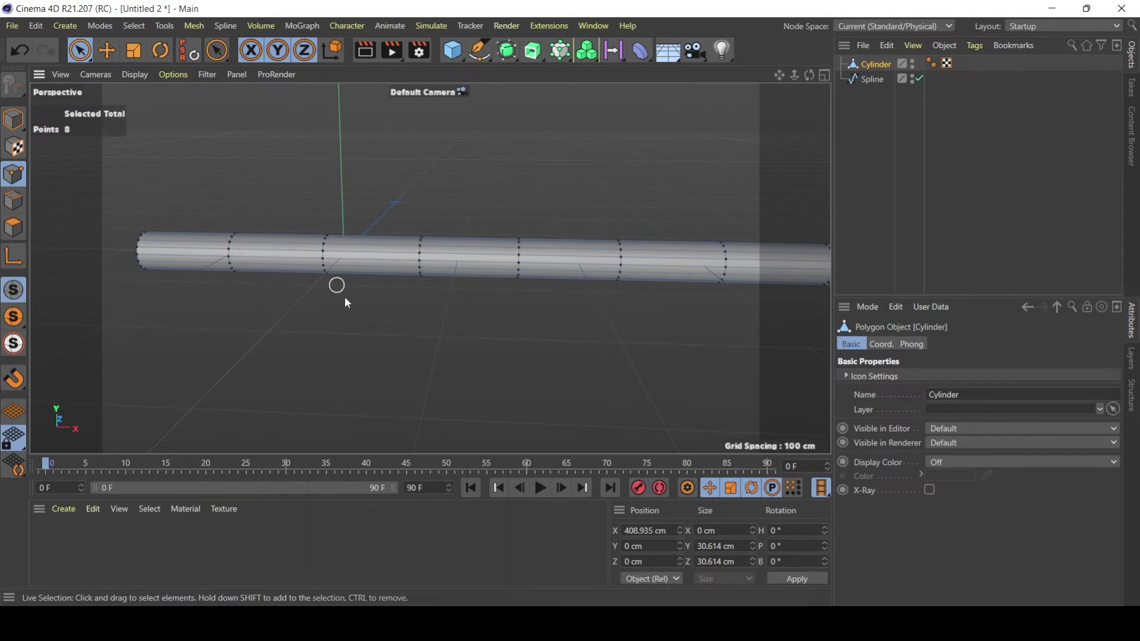
key(k)
key(l)
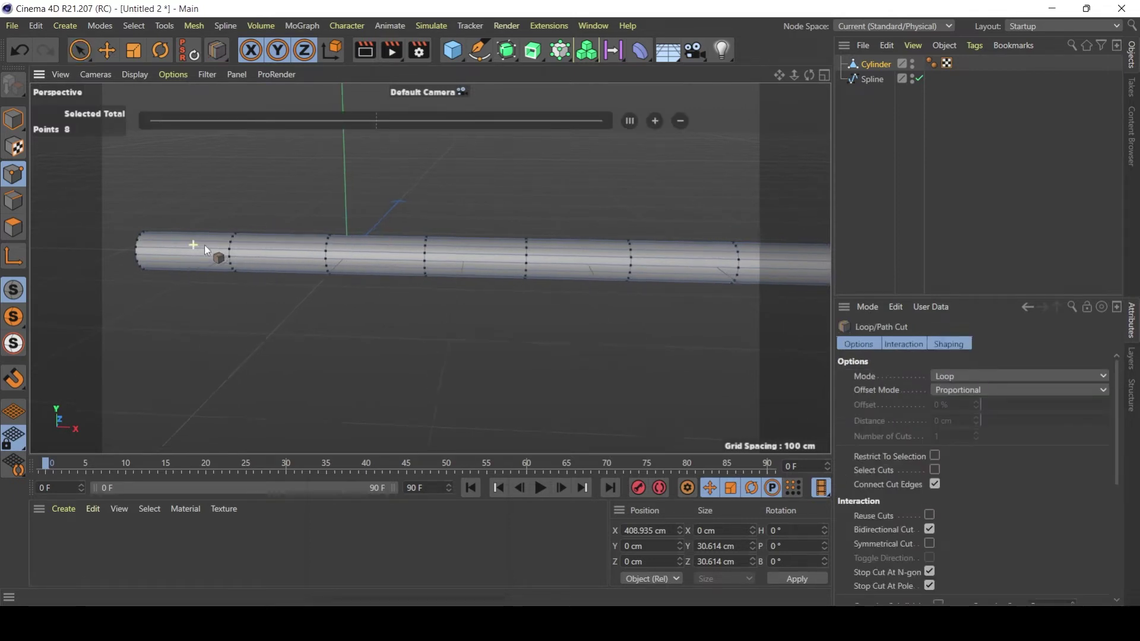
scroll(204, 244, up, 3)
alt+drag(216, 240, 421, 267)
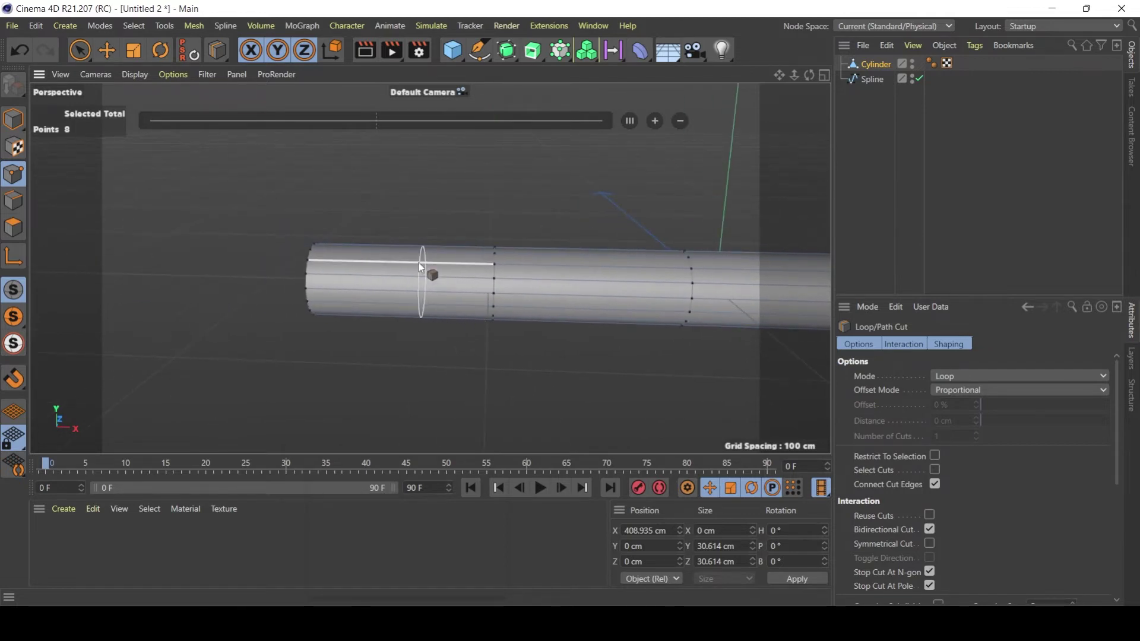
click(455, 270)
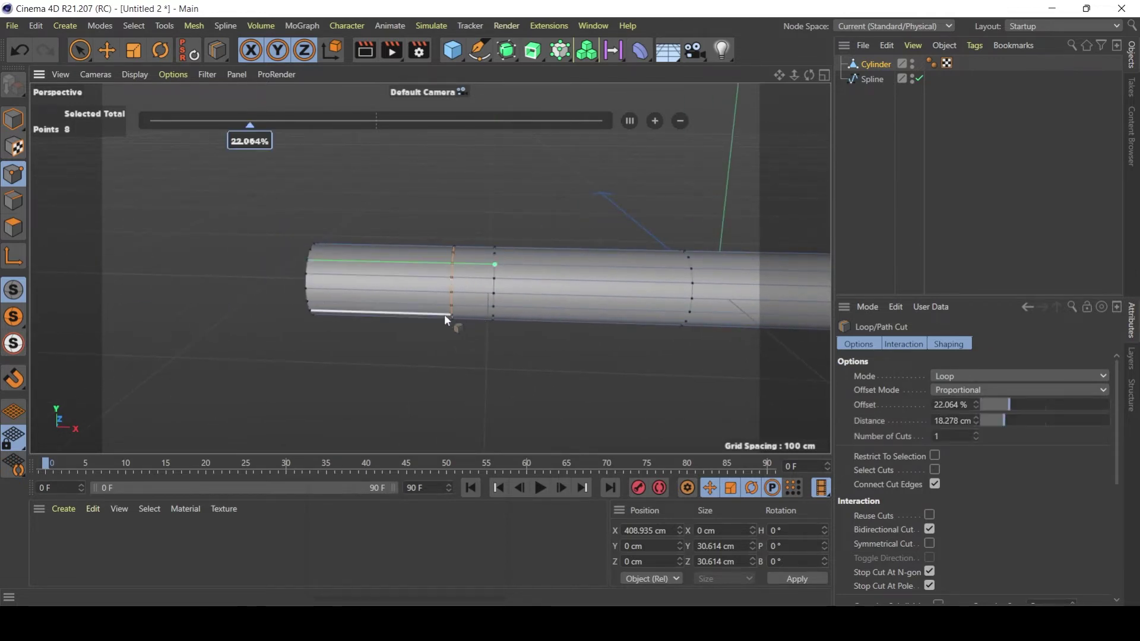
click(371, 261)
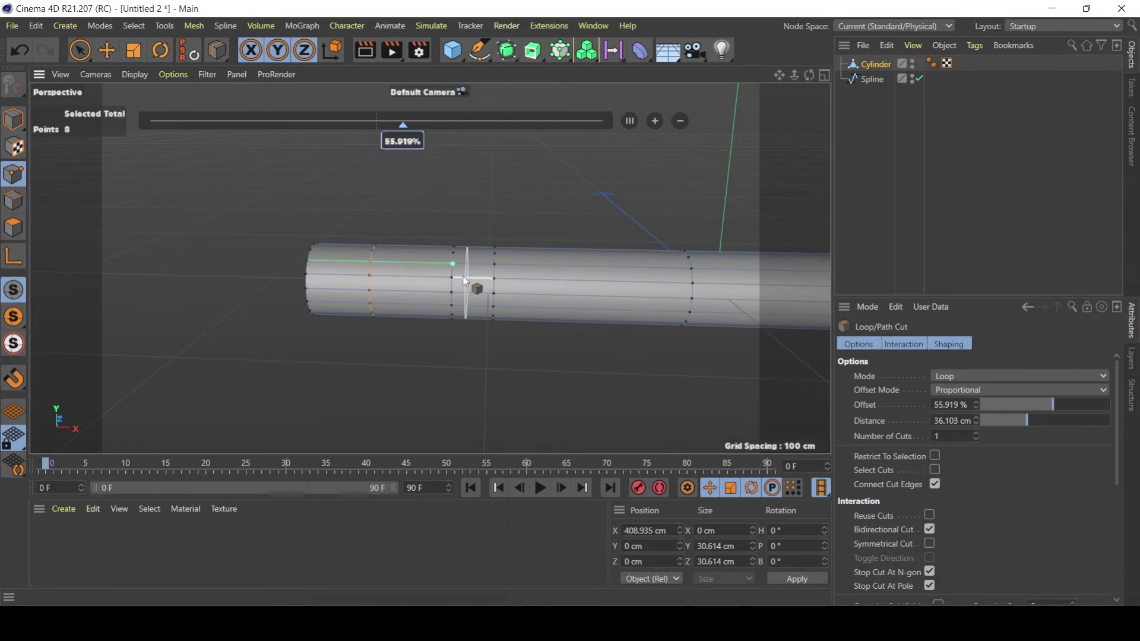
mouse_move(464, 276)
alt+mouse_down()
mouse_move(544, 280)
mouse_move(456, 265)
alt+mouse_up()
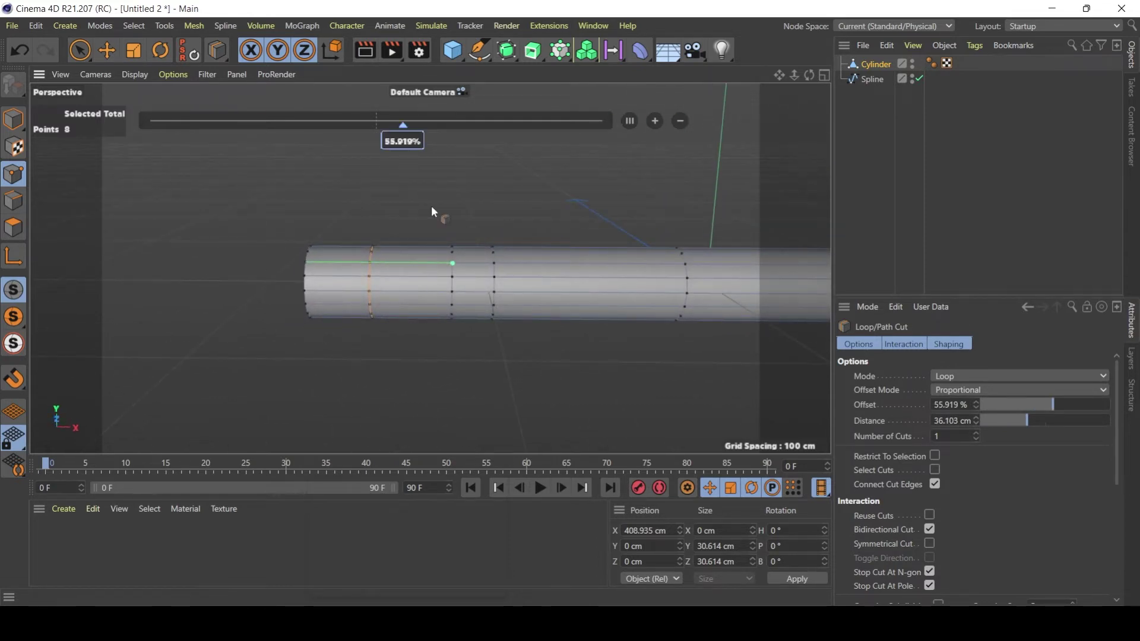
Step: Select the polygon loop between the two new cuts near the flat end and split it into a separate object
key(u)
key(l)
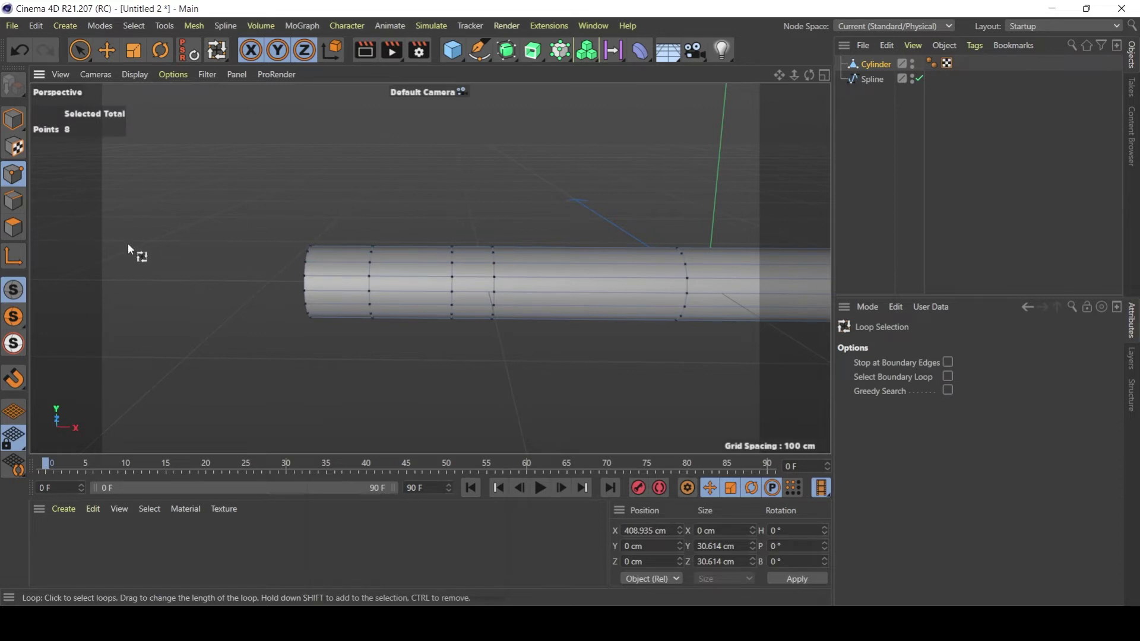
click(18, 229)
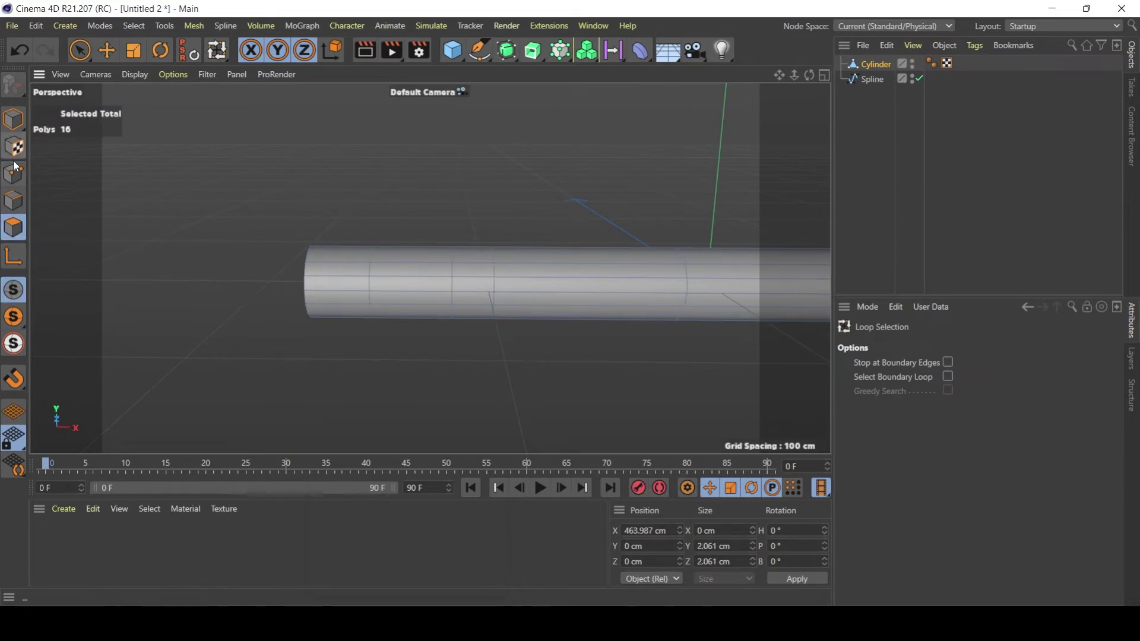
click(410, 285)
alt+drag(410, 285, 373, 262)
alt+drag(554, 209, 376, 235)
right_click(320, 188)
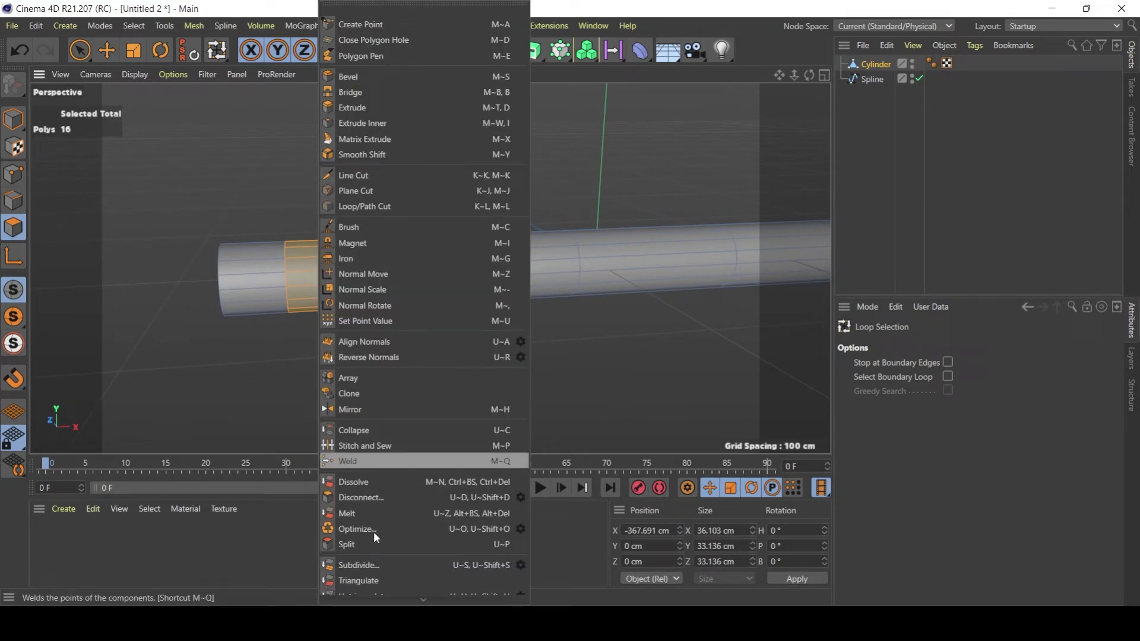
click(356, 544)
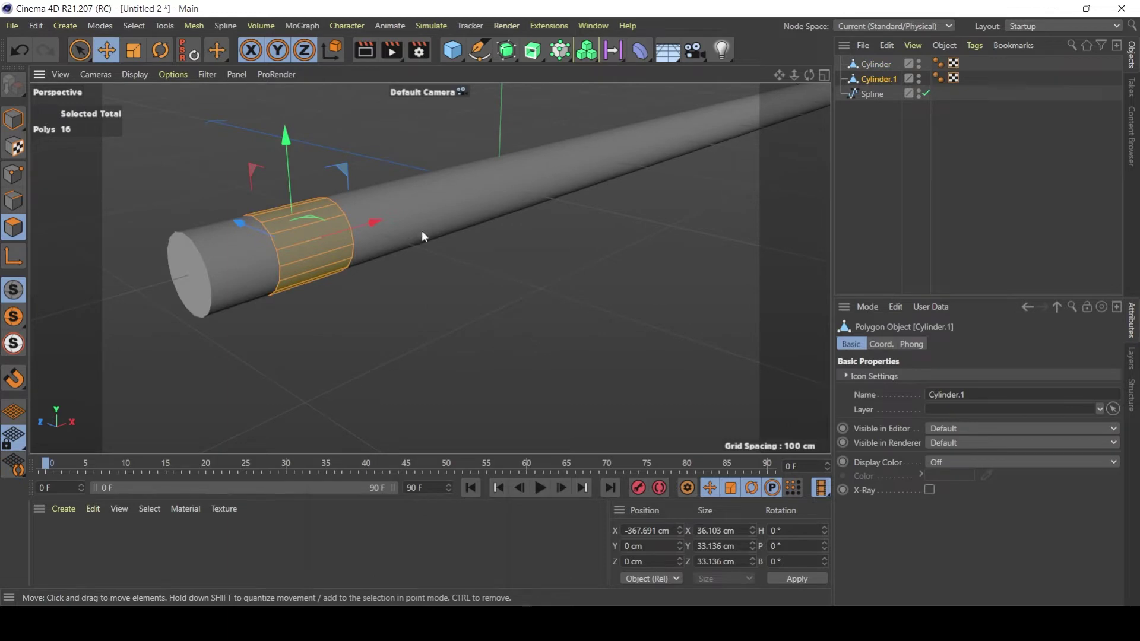
alt+drag(326, 221, 303, 269)
key(ctrl+z)
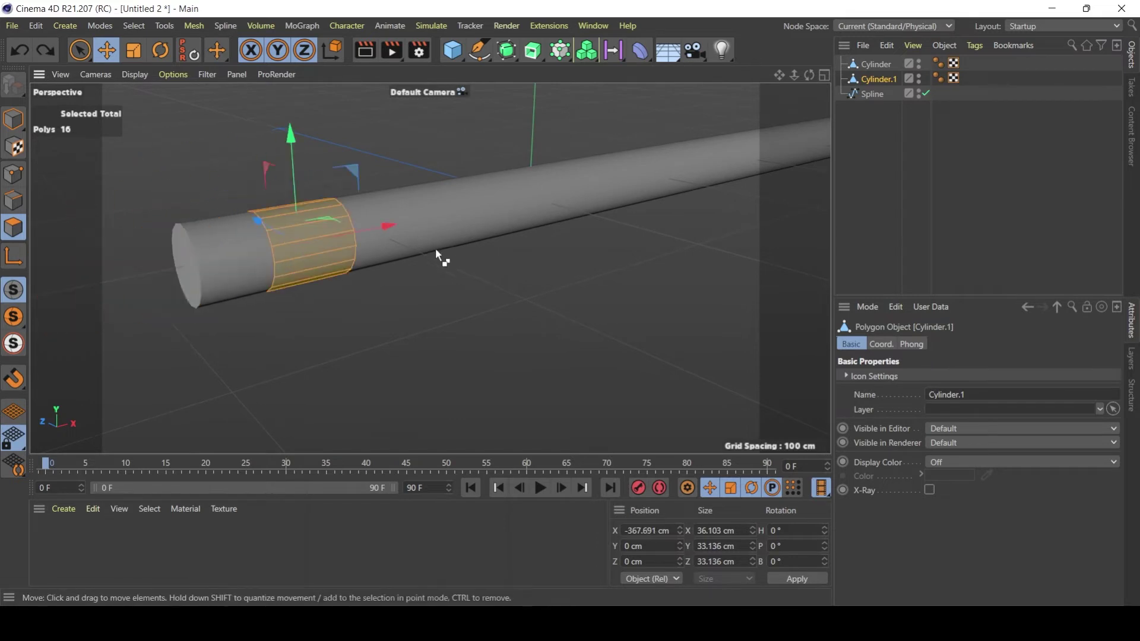
Step: Extrude the split-off band outward by 3.9 cm with 1 subdivision and caps enabled
alt+drag(436, 251, 258, 243)
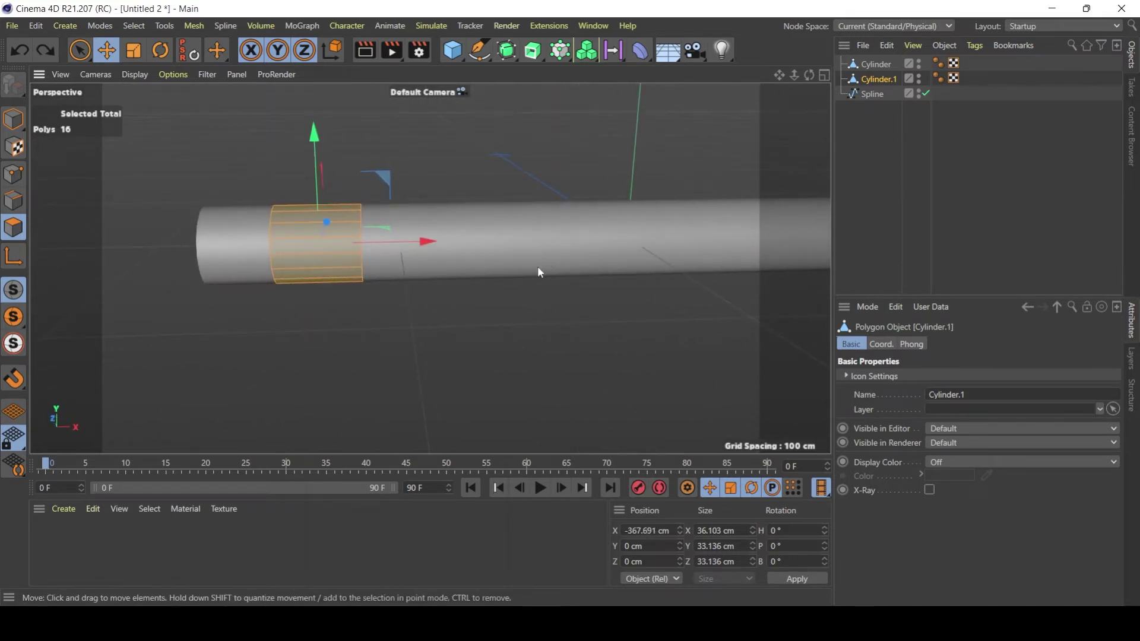
alt+drag(402, 297, 404, 228)
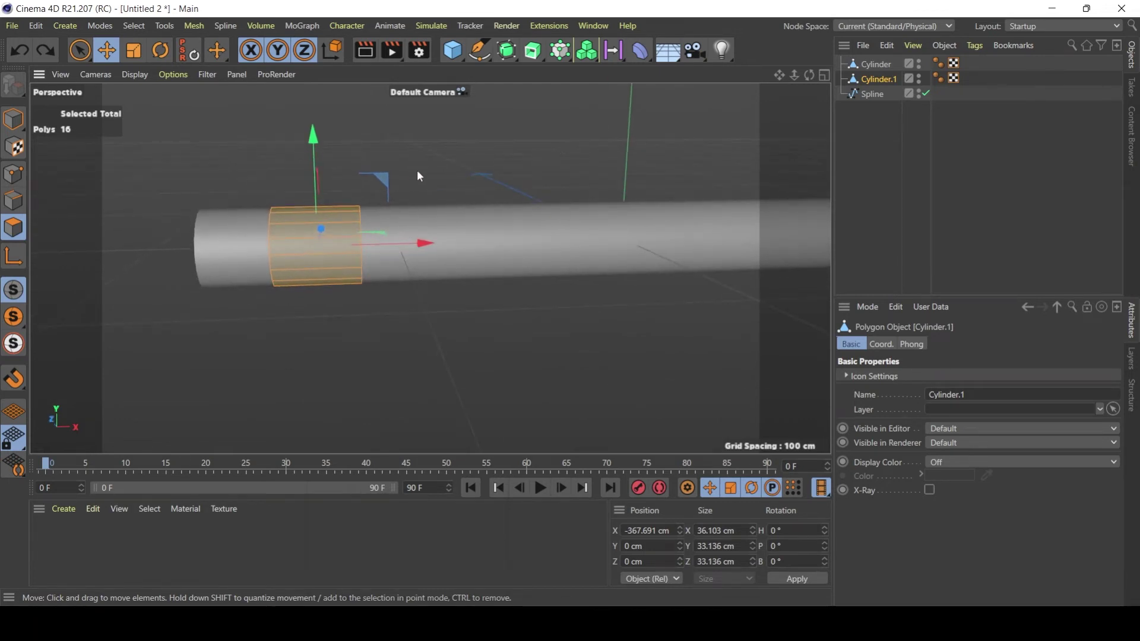
key(d)
alt+drag(399, 195, 314, 228)
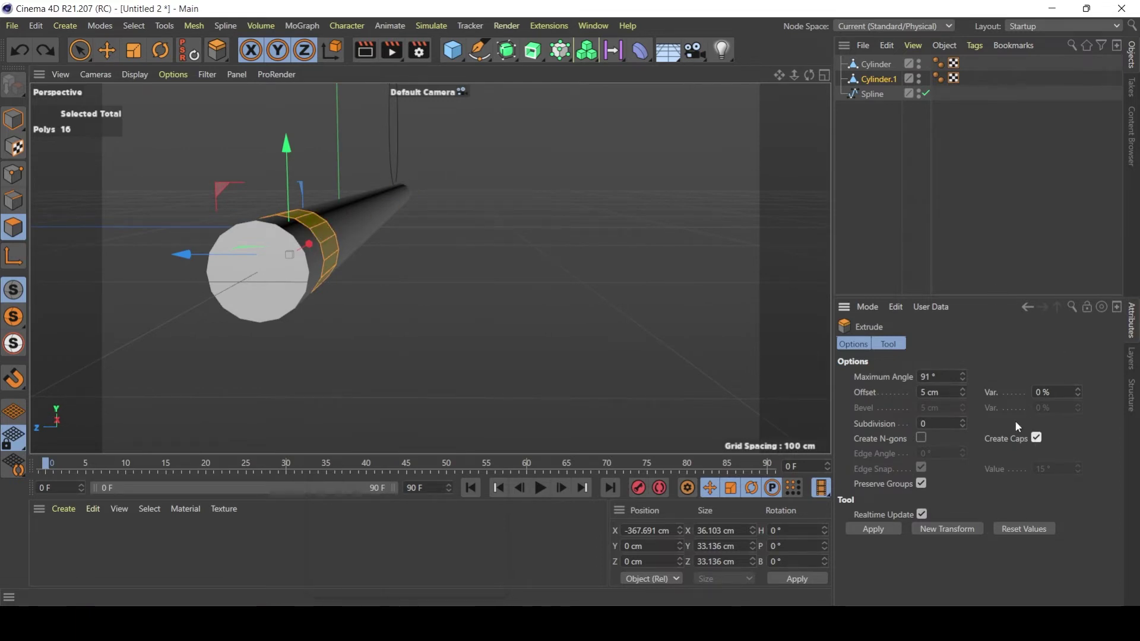
click(963, 421)
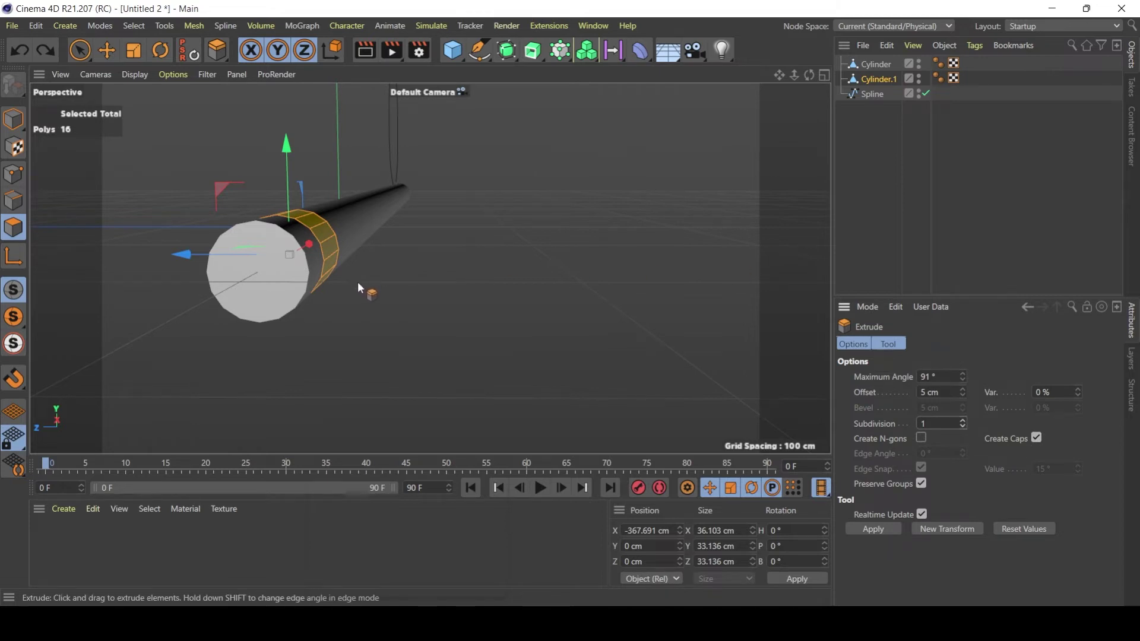
drag(360, 286, 363, 233)
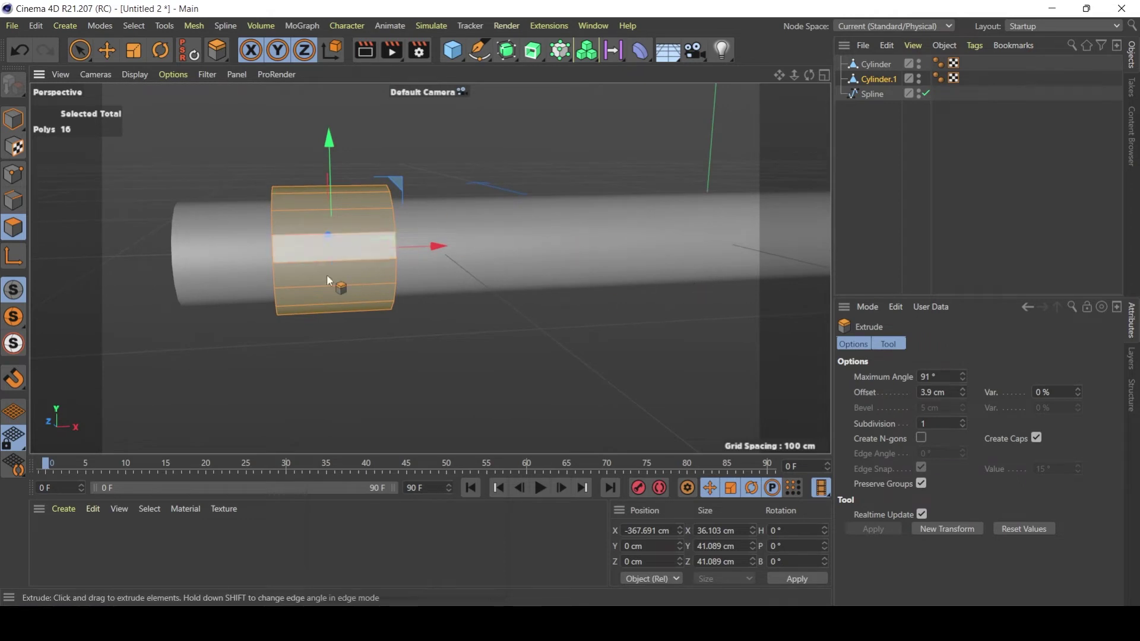
Step: Add two loop cuts near the band's flat-end edge, at 87.555% (31.61 cm) and 85.539% (27.039 cm) offsets
alt+drag(372, 248, 760, 189)
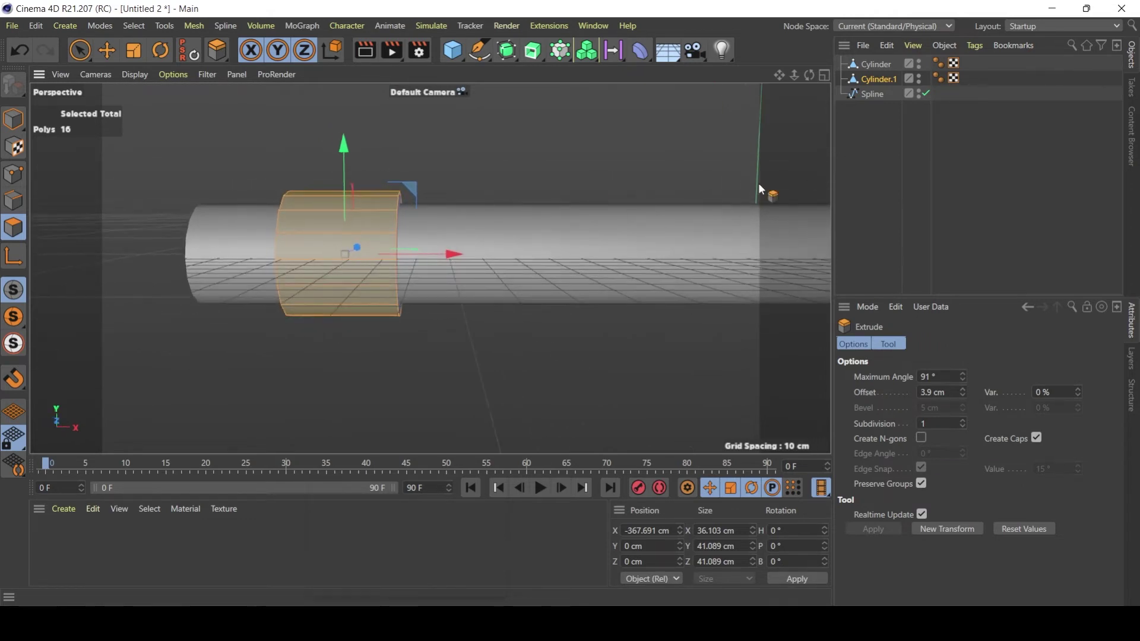
alt+drag(427, 234, 448, 251)
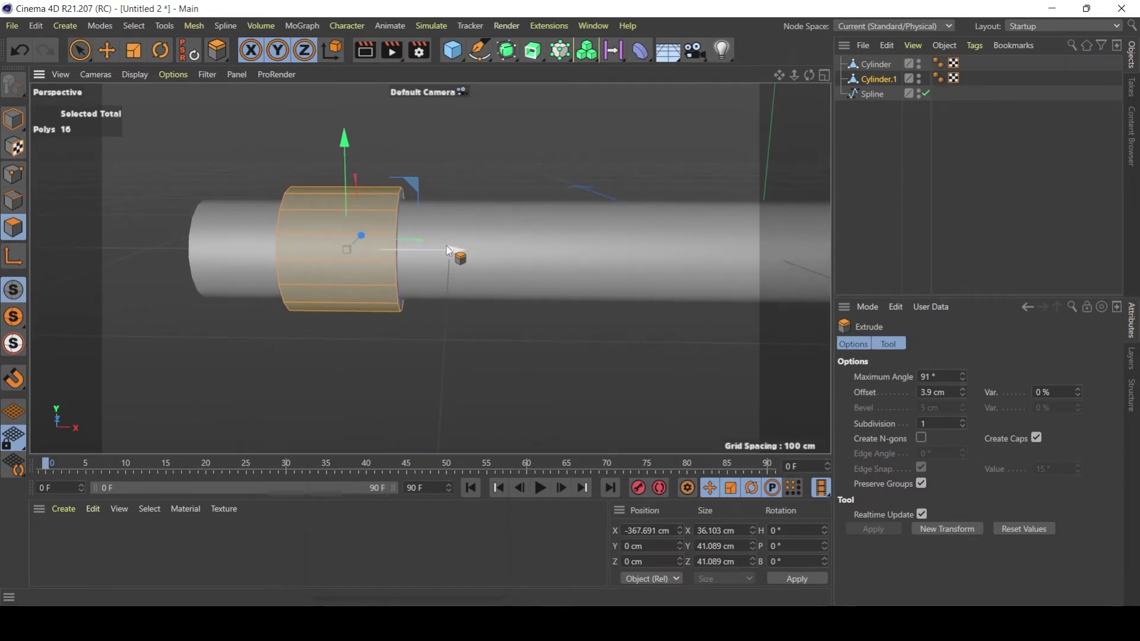
key(m)
key(l)
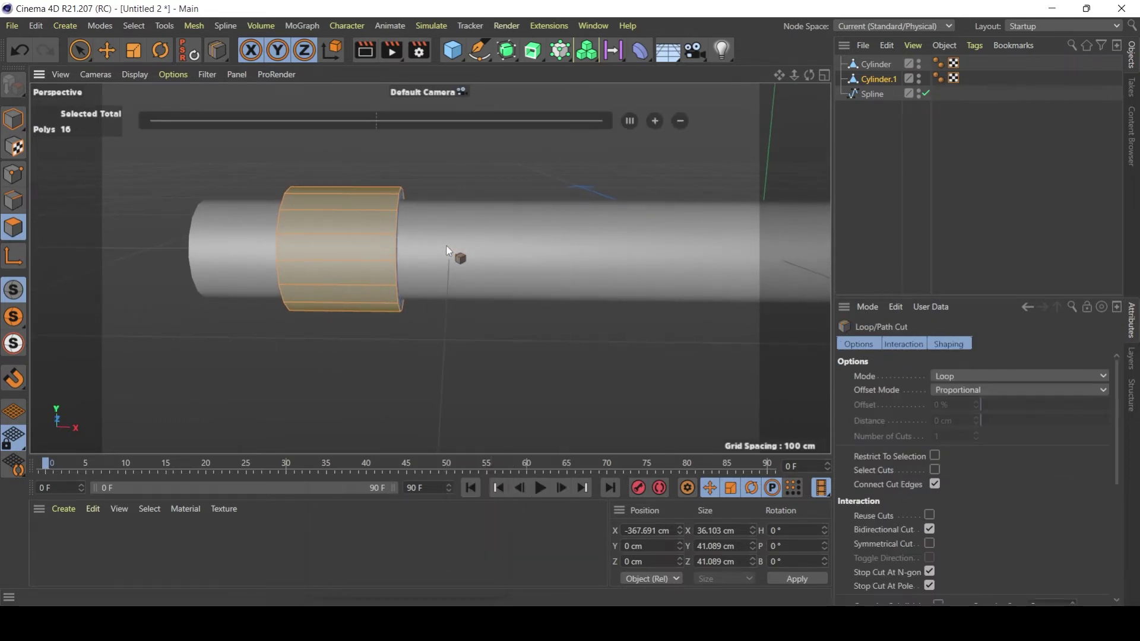
alt+drag(301, 215, 315, 220)
click(293, 210)
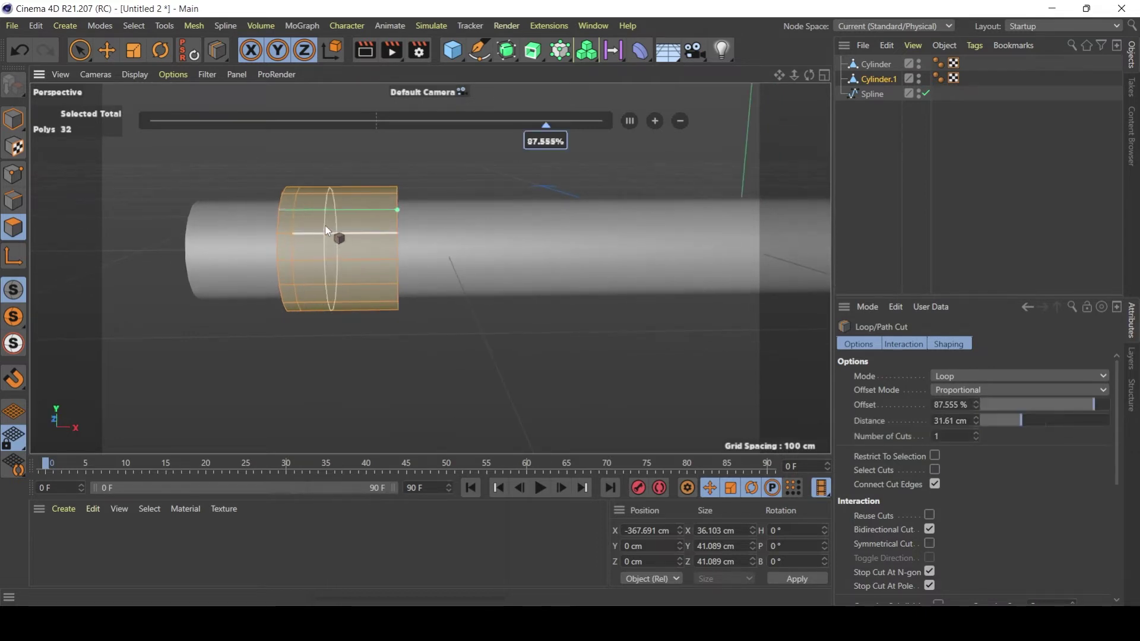
scroll(303, 230, up, 3)
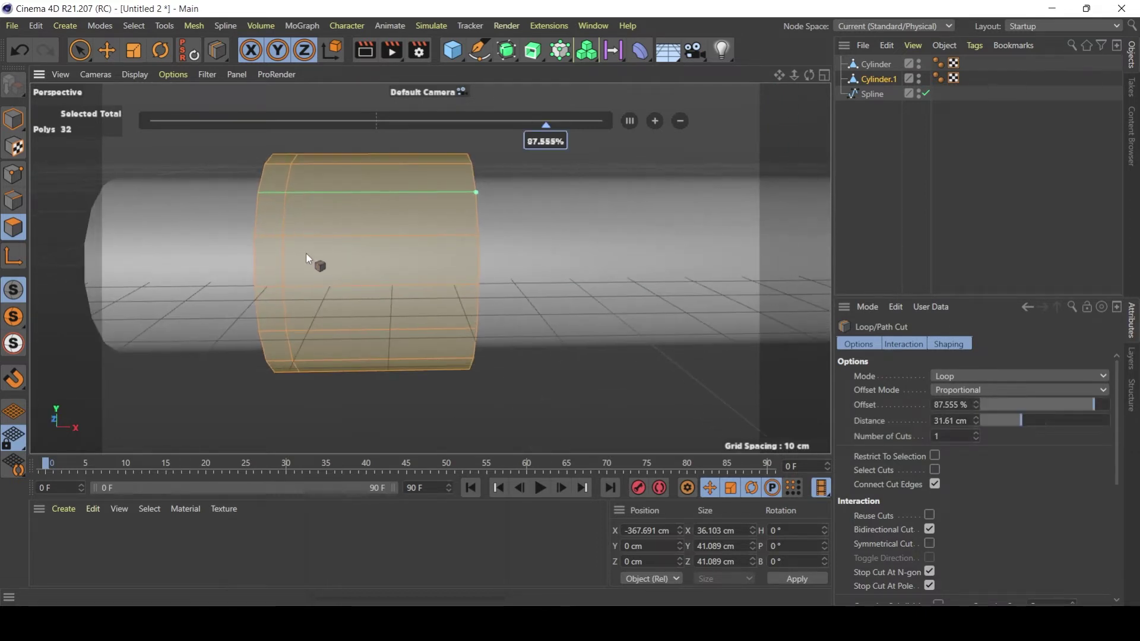
alt+drag(306, 195, 309, 193)
click(312, 194)
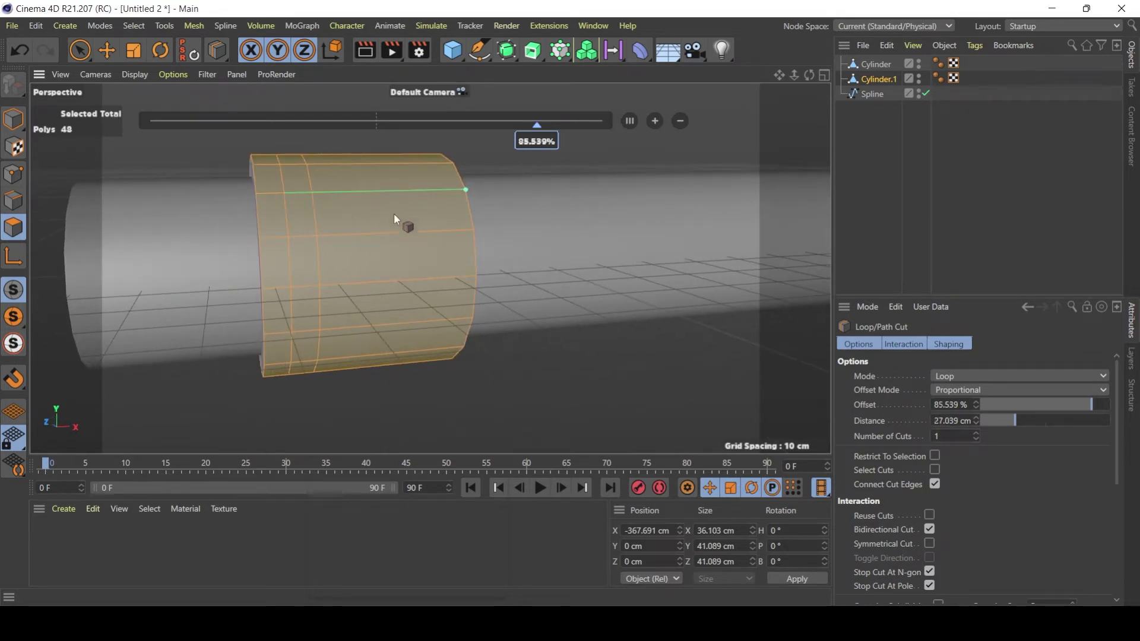
Step: Add two loop cuts near the band's opposite edge, the outer one at a 34.952% (3.158 cm) offset
alt+drag(394, 212, 373, 214)
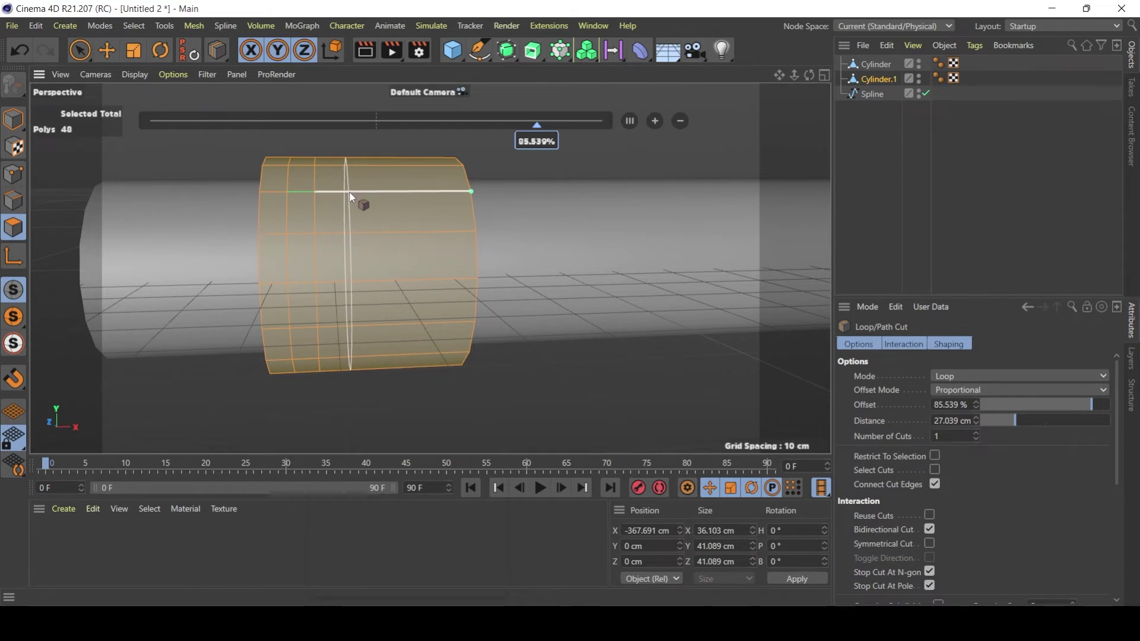
click(423, 193)
click(453, 194)
mouse_move(478, 222)
alt+mouse_down()
mouse_move(437, 219)
mouse_move(482, 226)
mouse_move(445, 232)
mouse_move(454, 262)
alt+mouse_up()
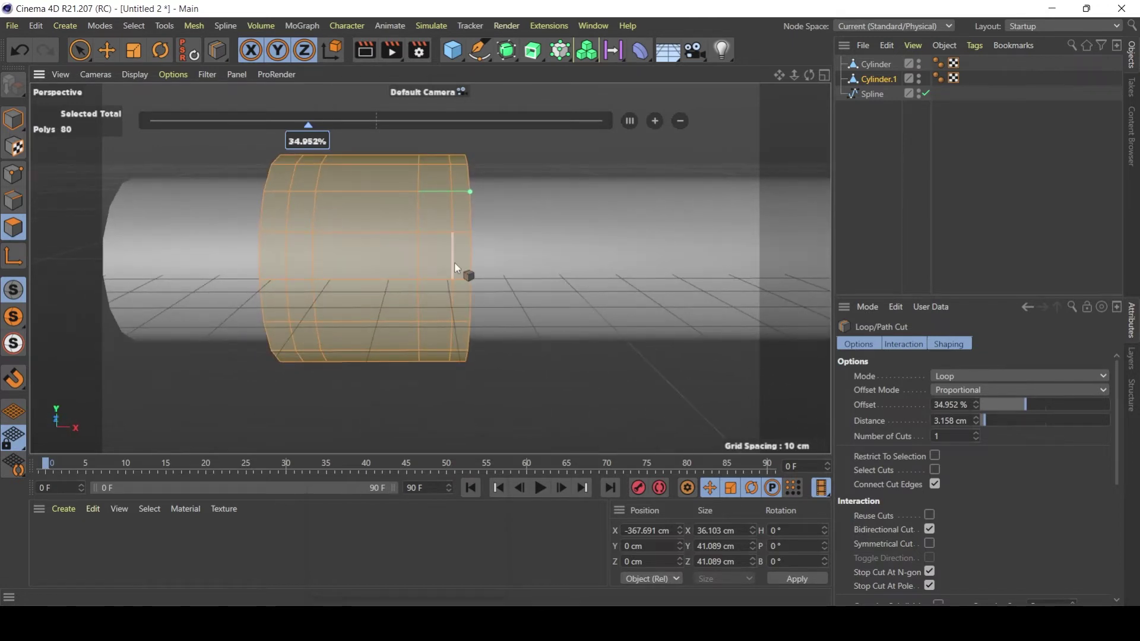
Step: Select the two narrow polygon loops between the paired cuts and extrude them inward by -2.72 cm with caps disabled
key(u)
key(l)
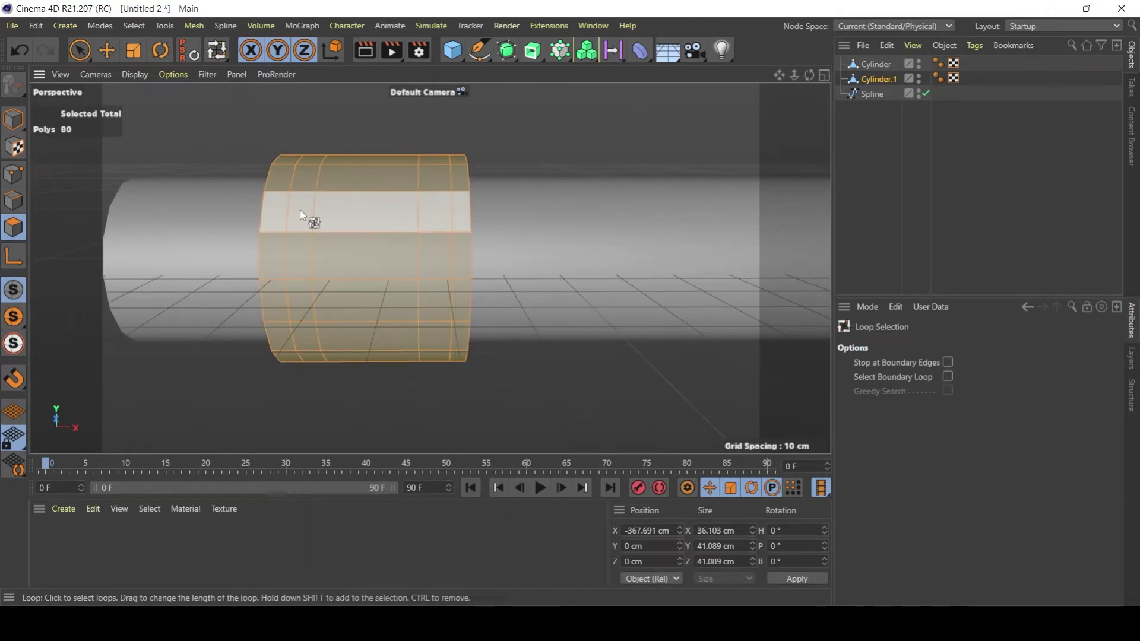
click(310, 196)
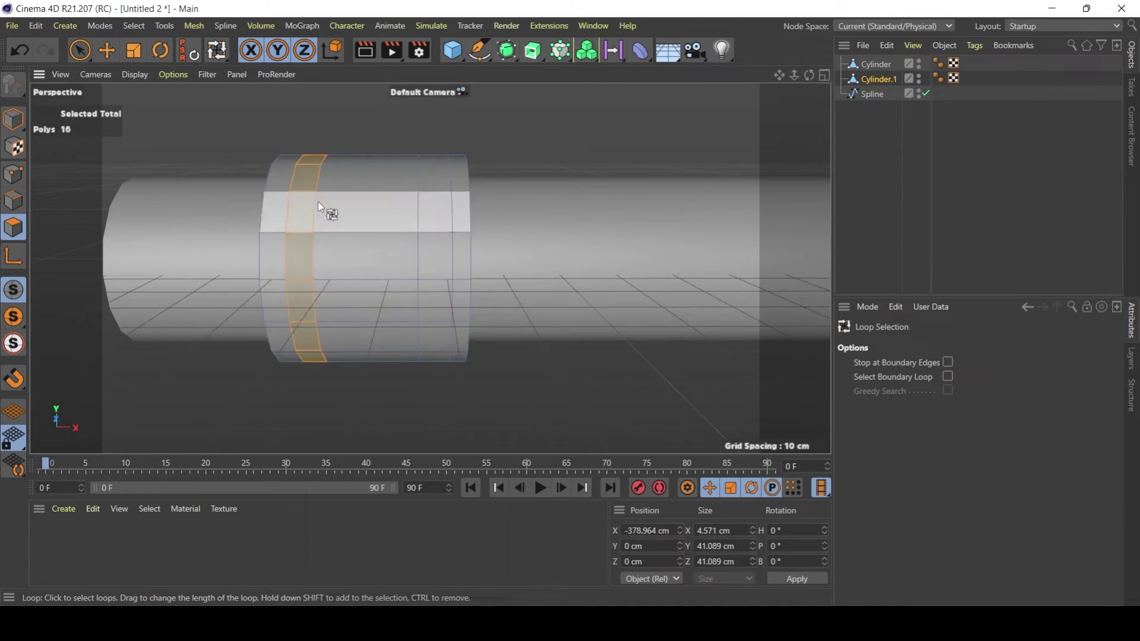
shift+click(439, 196)
alt+drag(475, 229, 437, 219)
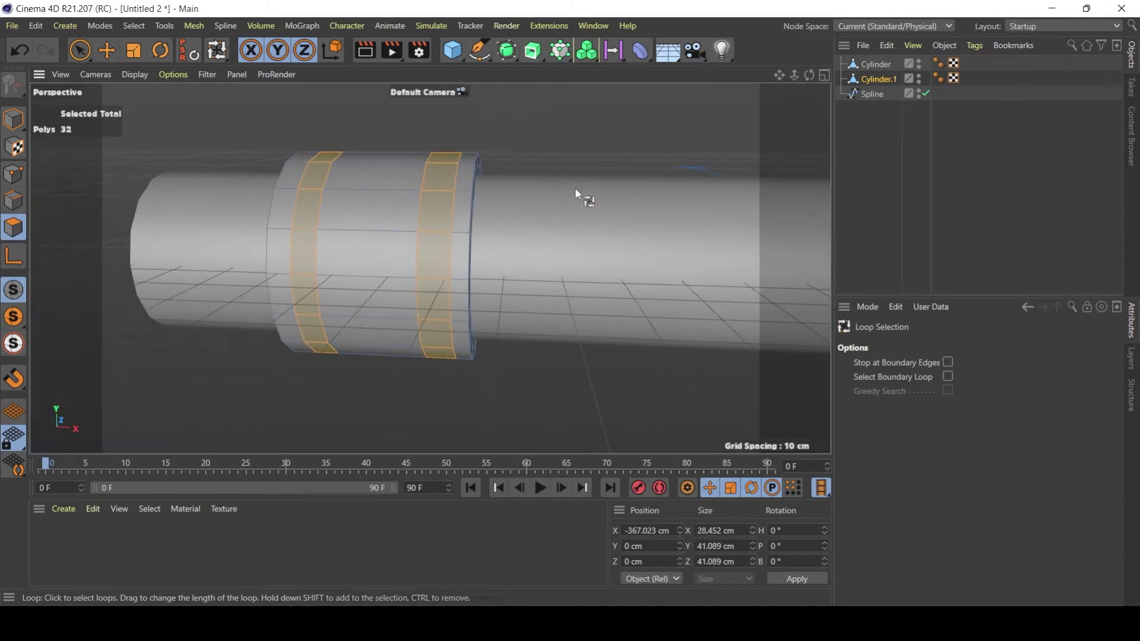
key(d)
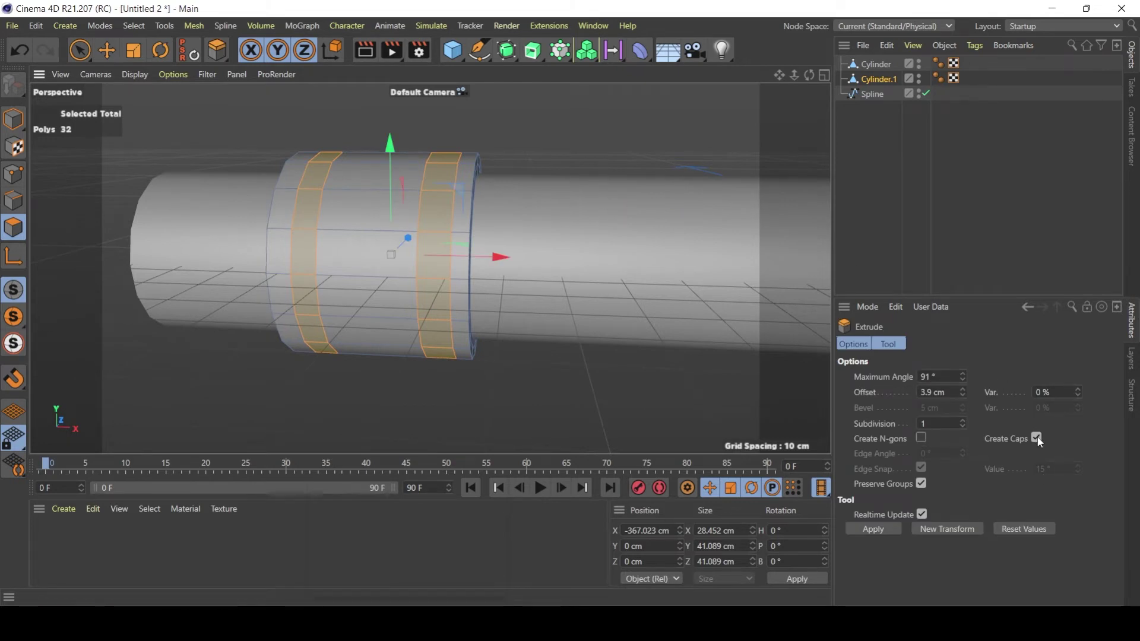
alt+drag(473, 202, 466, 250)
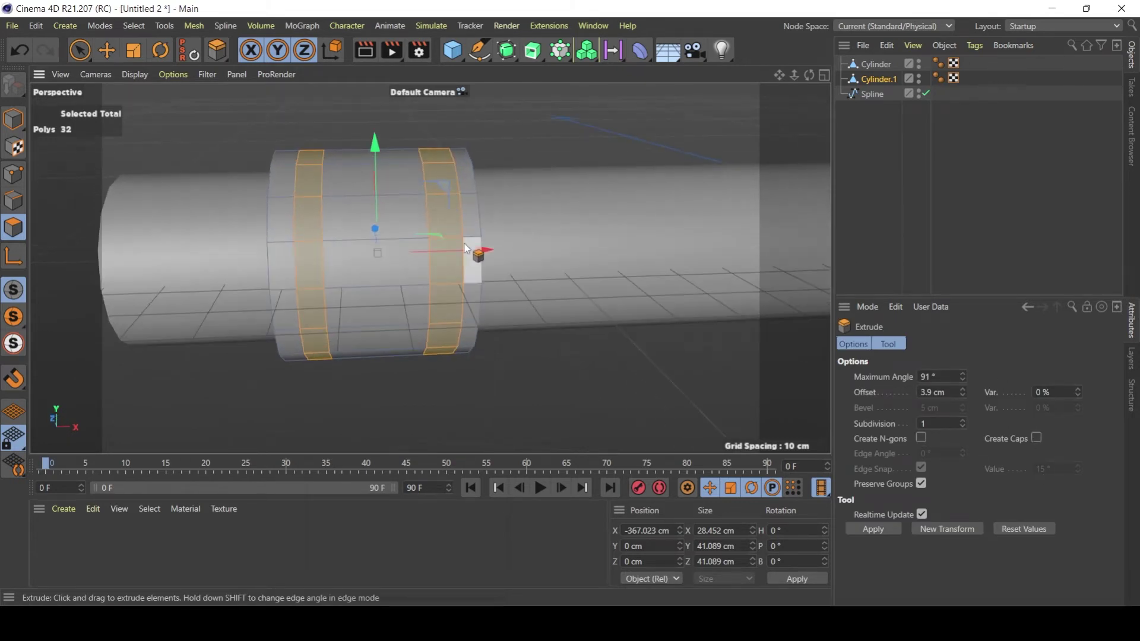
drag(648, 125, 424, 203)
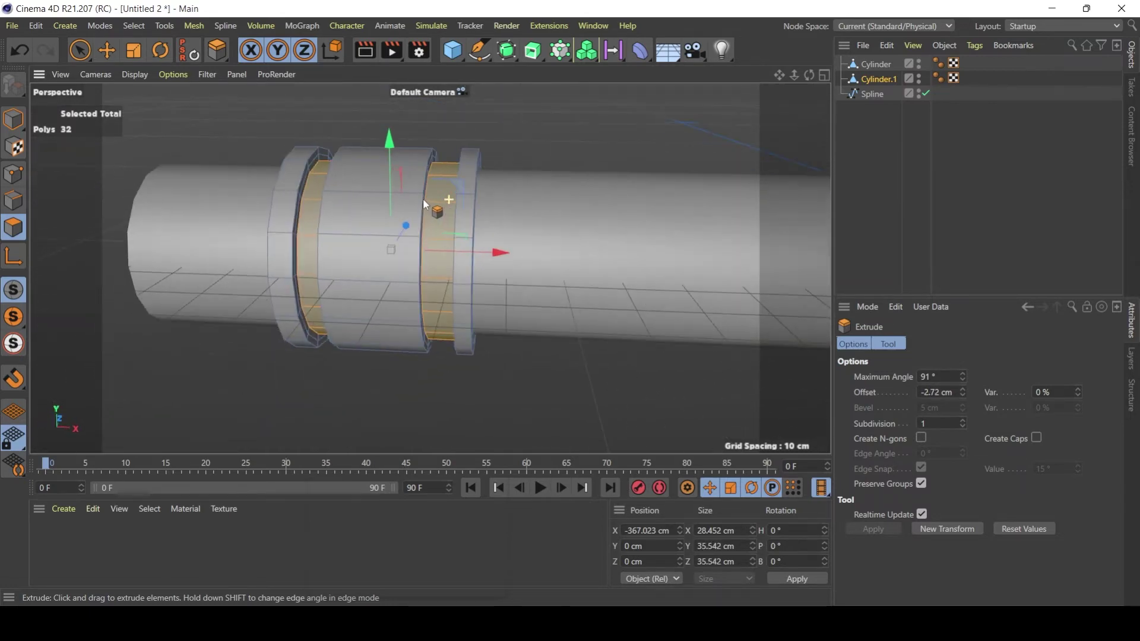
Step: Group the pencil body and the band under a null and apply a Subdivision Surface to it
right_drag(780, 76, 788, 106)
alt+drag(335, 214, 452, 196)
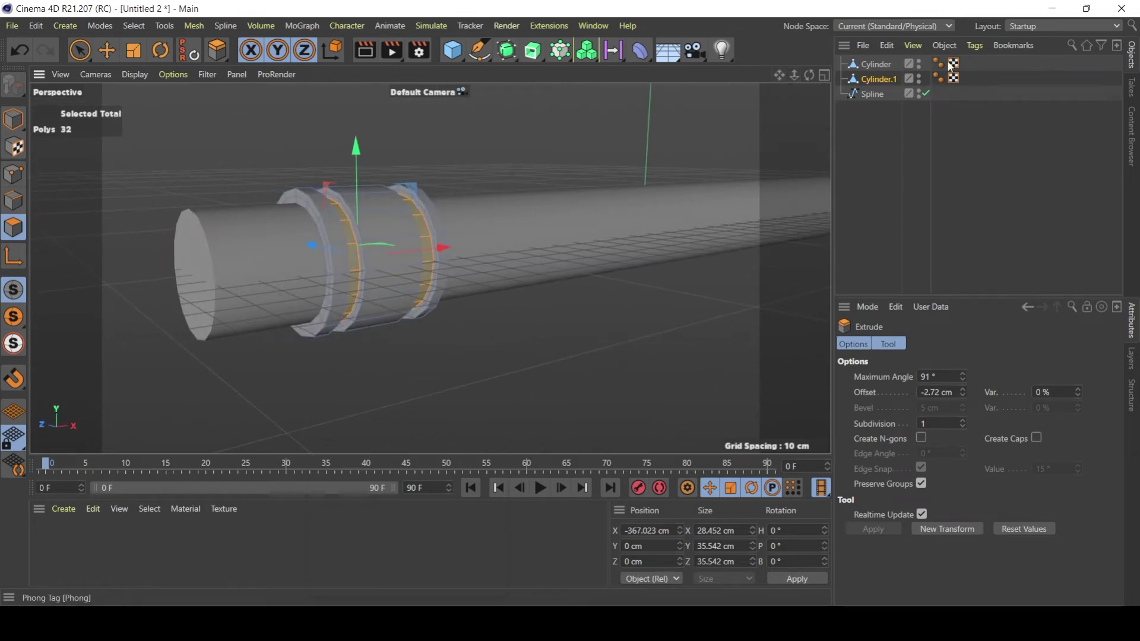
shift+click(874, 84)
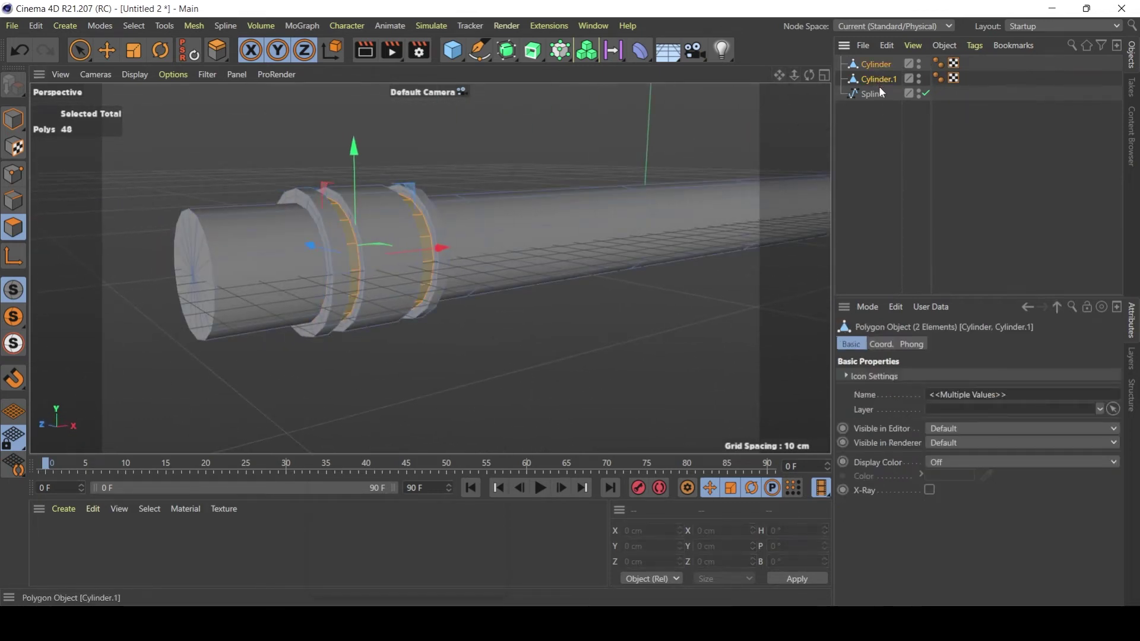
key(alt+g)
click(506, 50)
alt+click(570, 70)
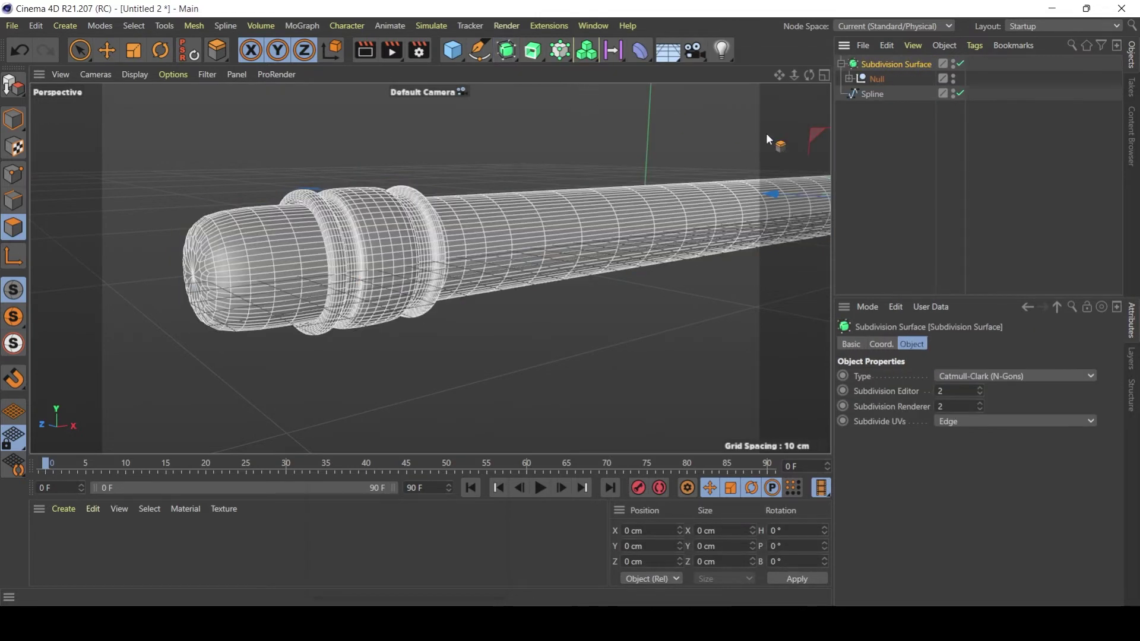
Step: Examine the smoothed band and pencil tip, and undo the Subdivision Surface and the grouping
click(789, 171)
mouse_move(439, 233)
alt+mouse_down()
mouse_move(303, 198)
mouse_move(418, 243)
mouse_move(539, 247)
mouse_move(382, 254)
mouse_move(422, 241)
alt+mouse_up()
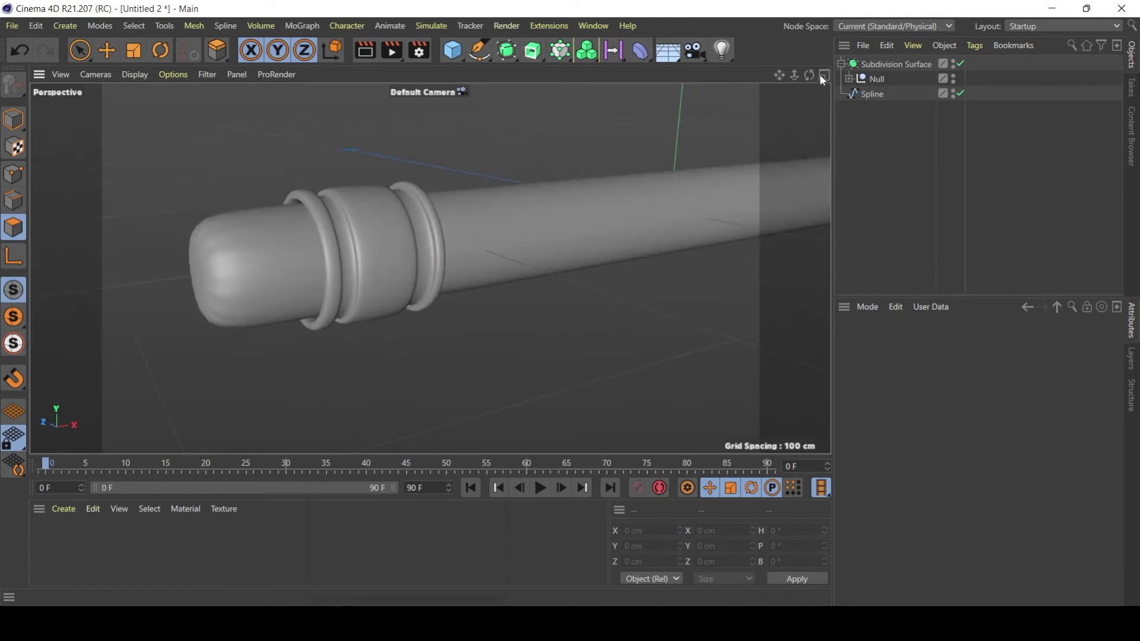
drag(796, 71, 330, 253)
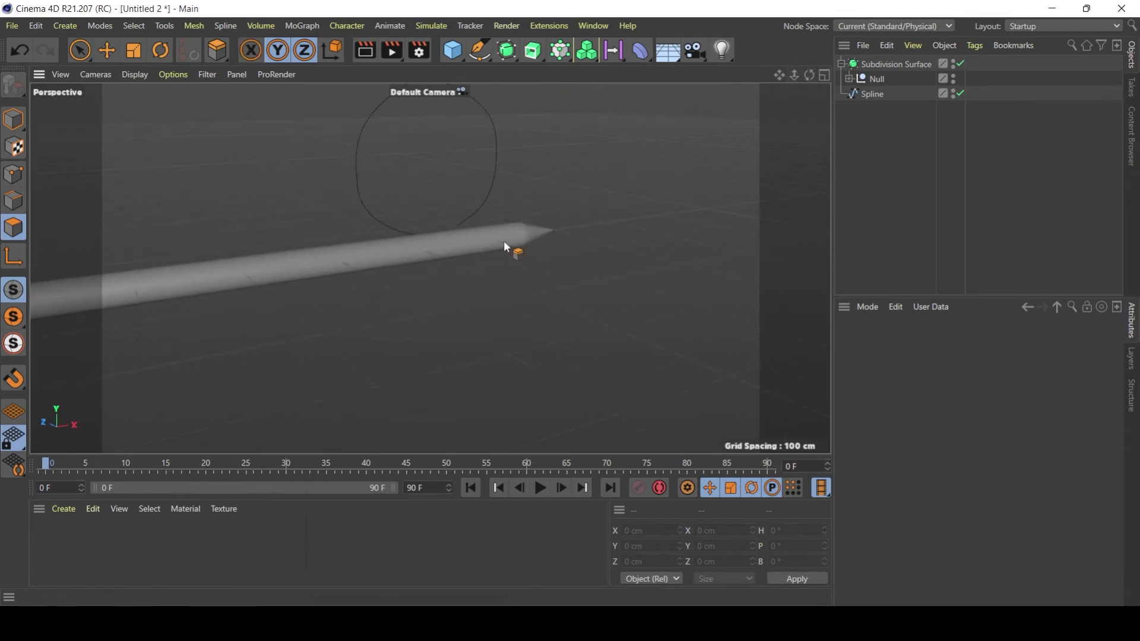
alt+drag(486, 253, 437, 279)
click(437, 279)
key(ctrl+z)
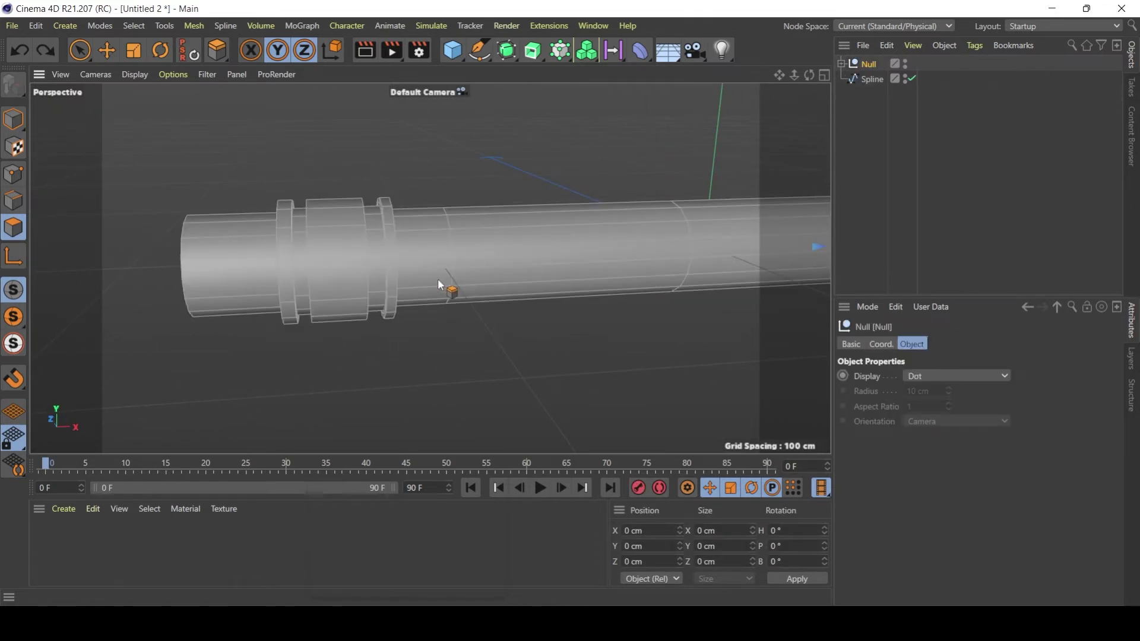
key(ctrl+z)
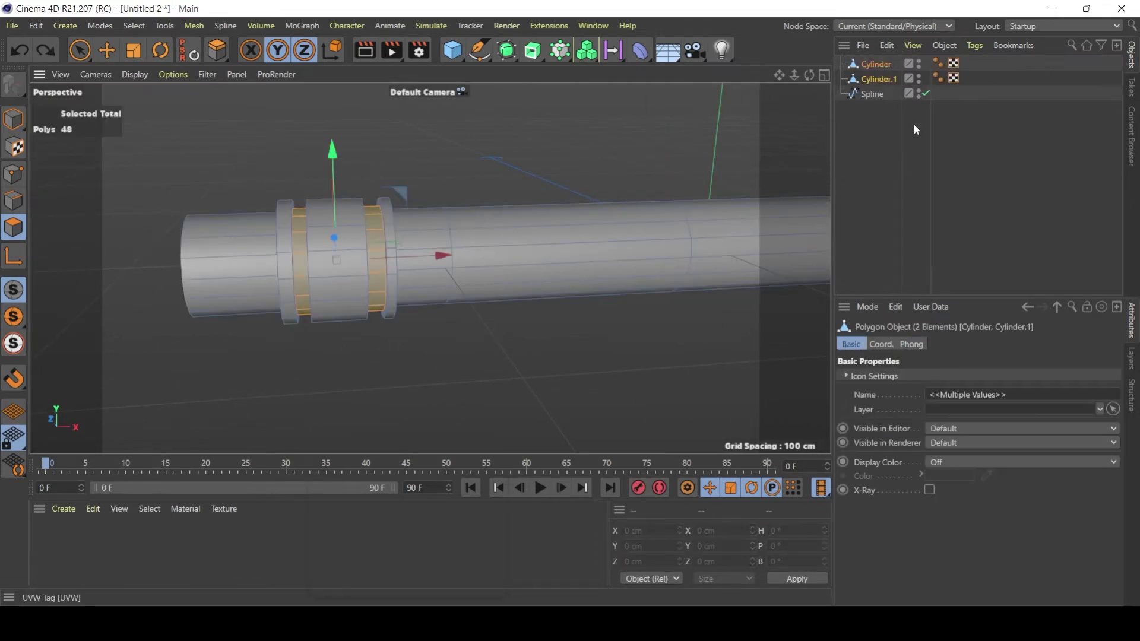
Step: Try to scale the selected groove polygons down along X, and undo the scaling
mouse_move(389, 230)
alt+mouse_down()
mouse_move(273, 225)
mouse_move(356, 244)
mouse_move(395, 225)
alt+mouse_up()
key(t)
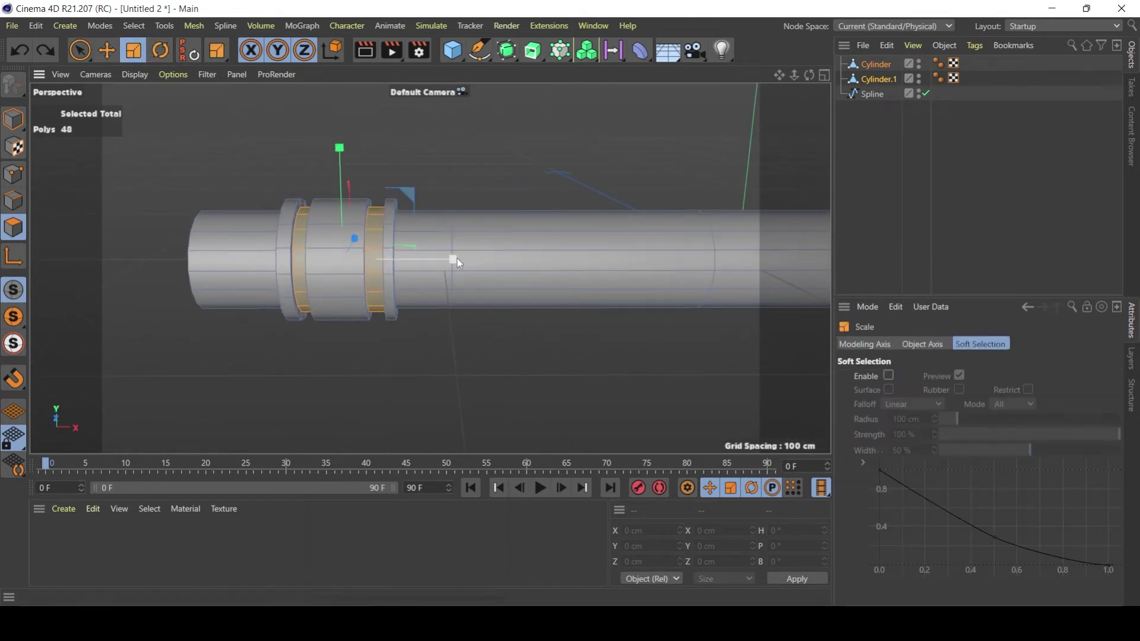
drag(457, 259, 422, 262)
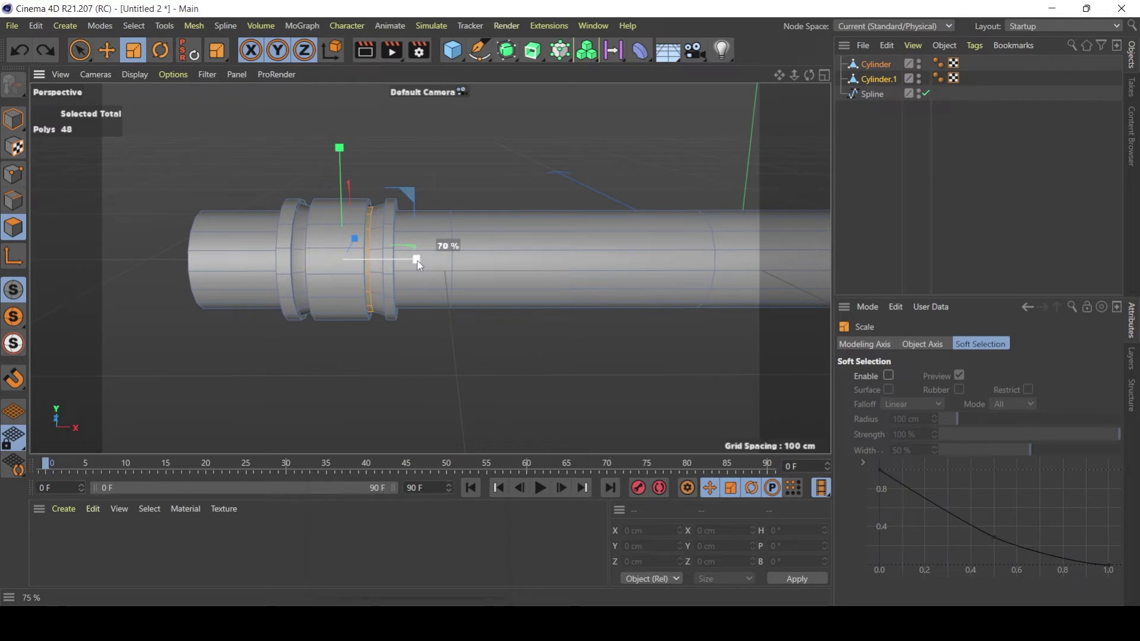
key(ctrl+z)
alt+drag(348, 201, 378, 264)
key(ctrl+z)
Step: Deselect both objects, check the pencil body, and select only the split-off band object Cylinder.1
click(892, 119)
click(889, 63)
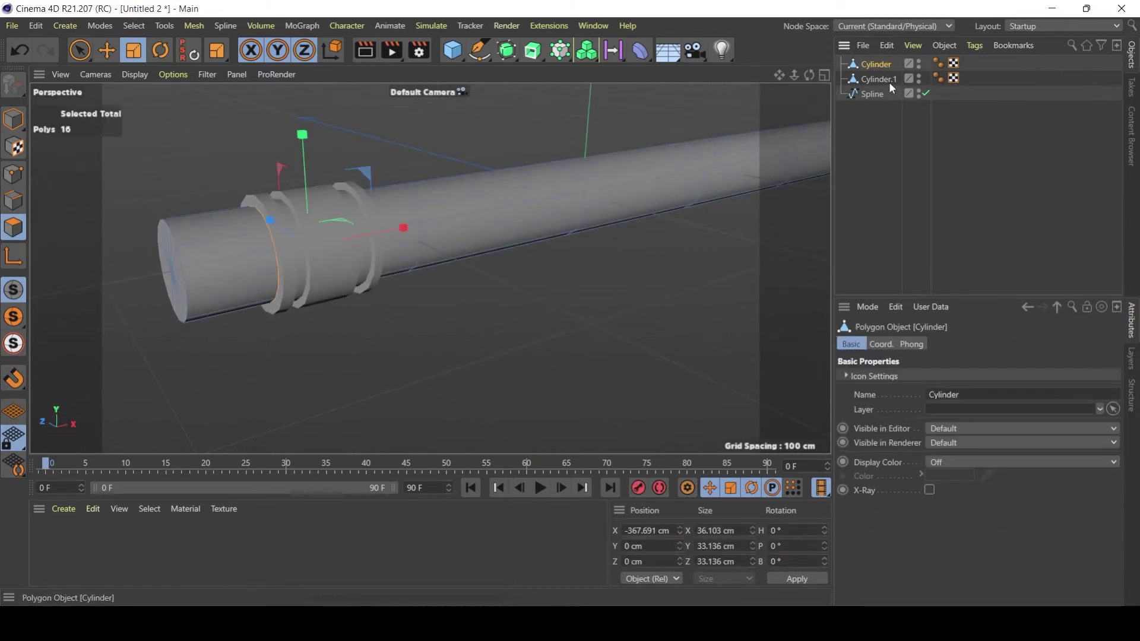
click(889, 80)
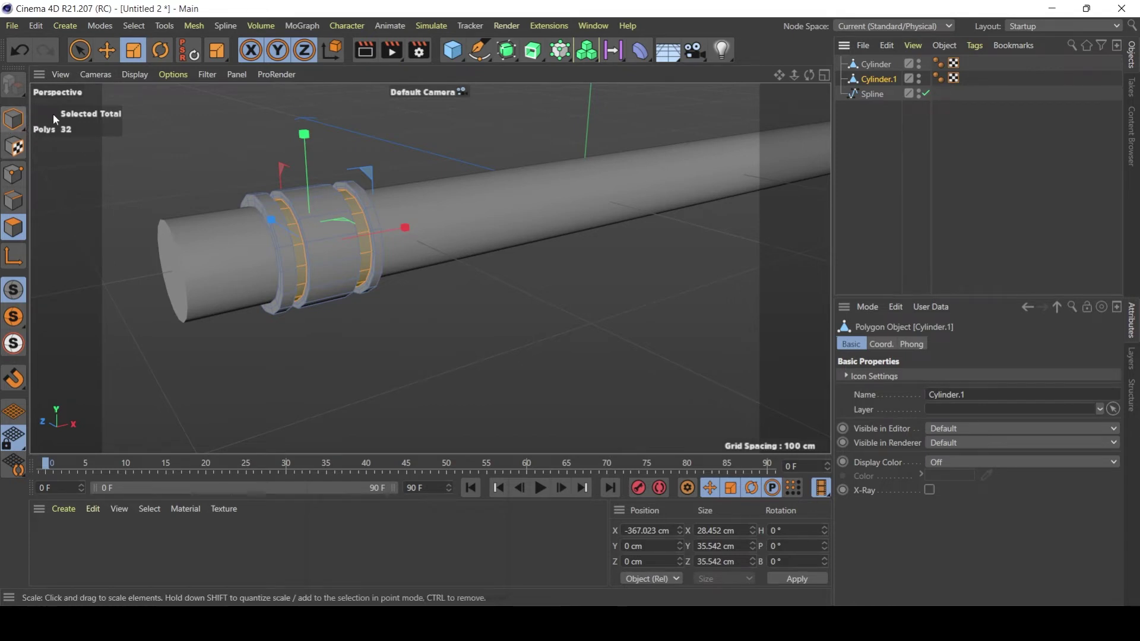
Step: Switch from polygon editing to whole-object editing and activate the Move tool for the band Cylinder.1
drag(13, 119, 49, 137)
click(58, 136)
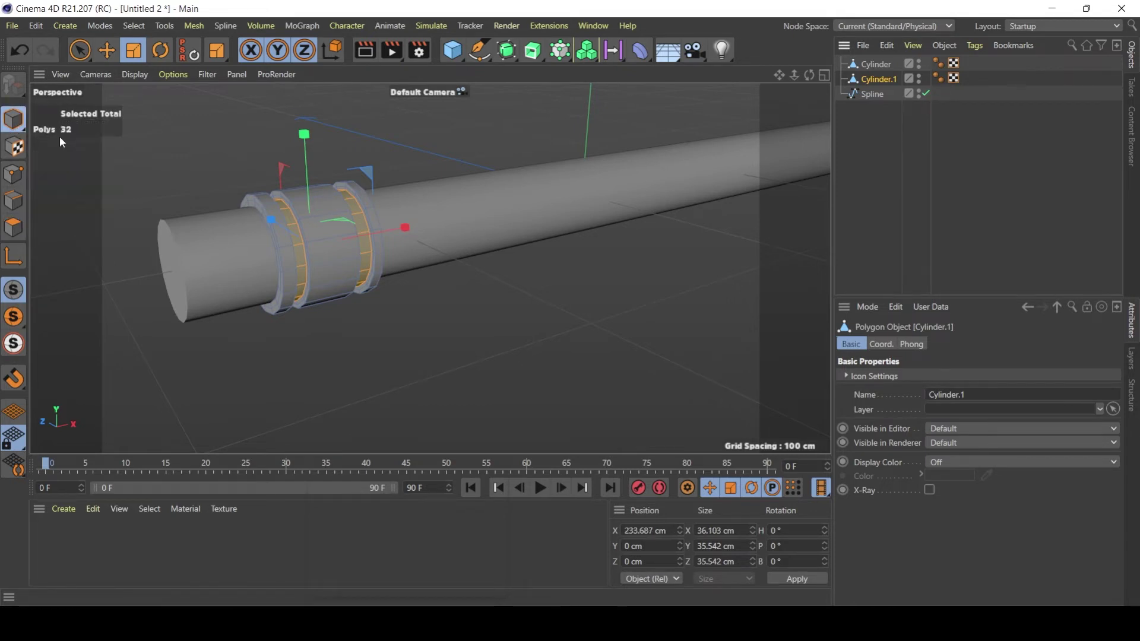
click(112, 51)
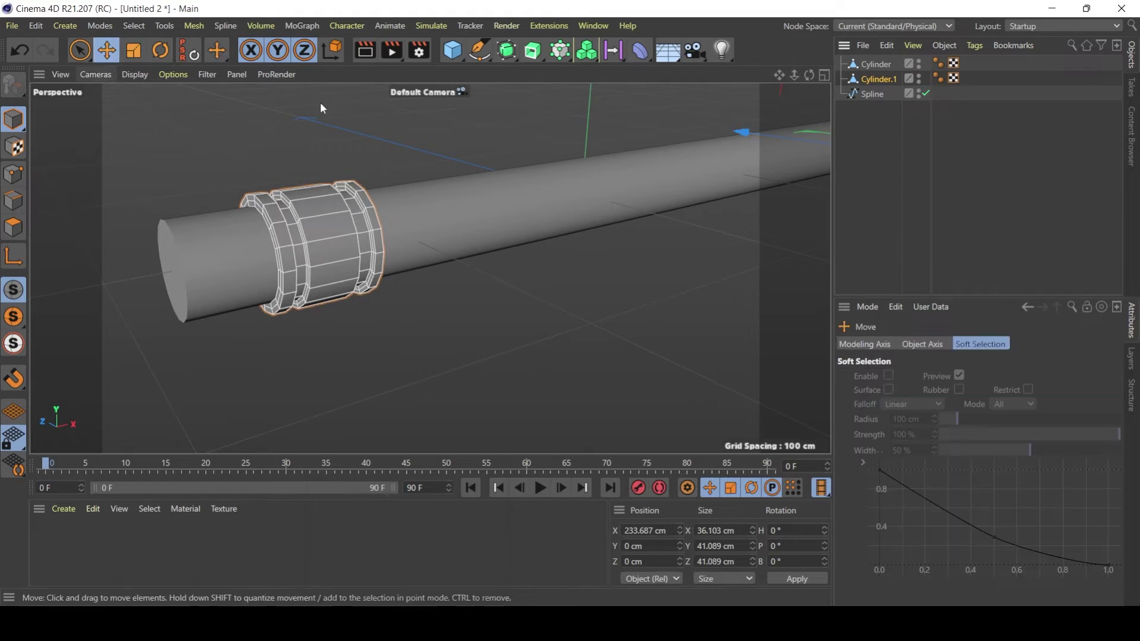
Step: Try to move the band along the pencil's X axis, and undo the moves
right_drag(784, 69, 793, 116)
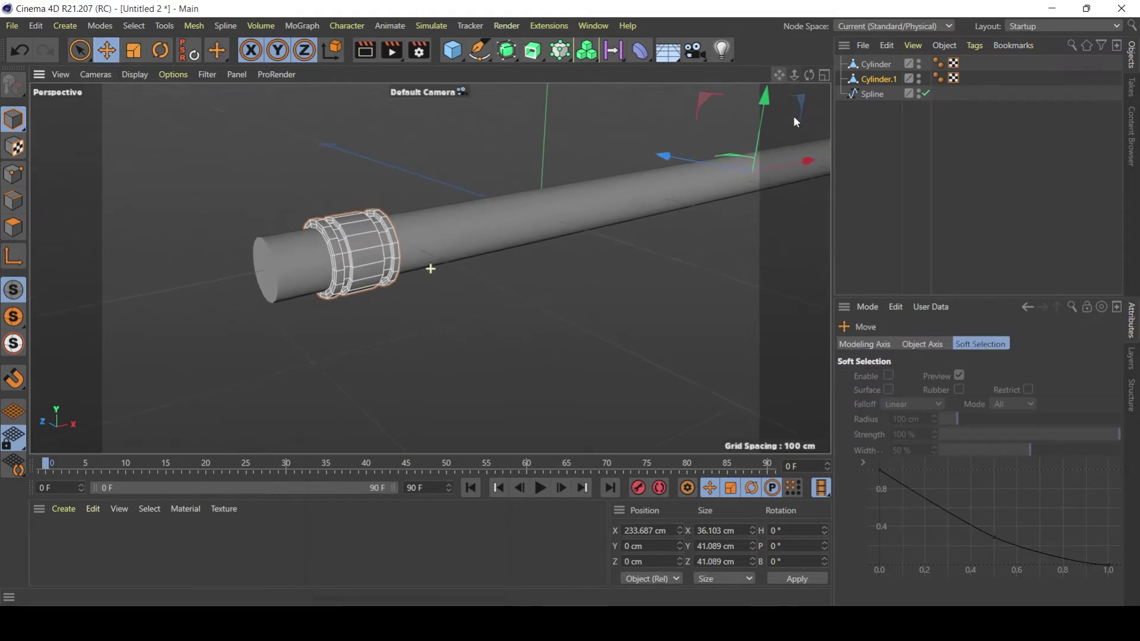
alt+drag(659, 219, 586, 224)
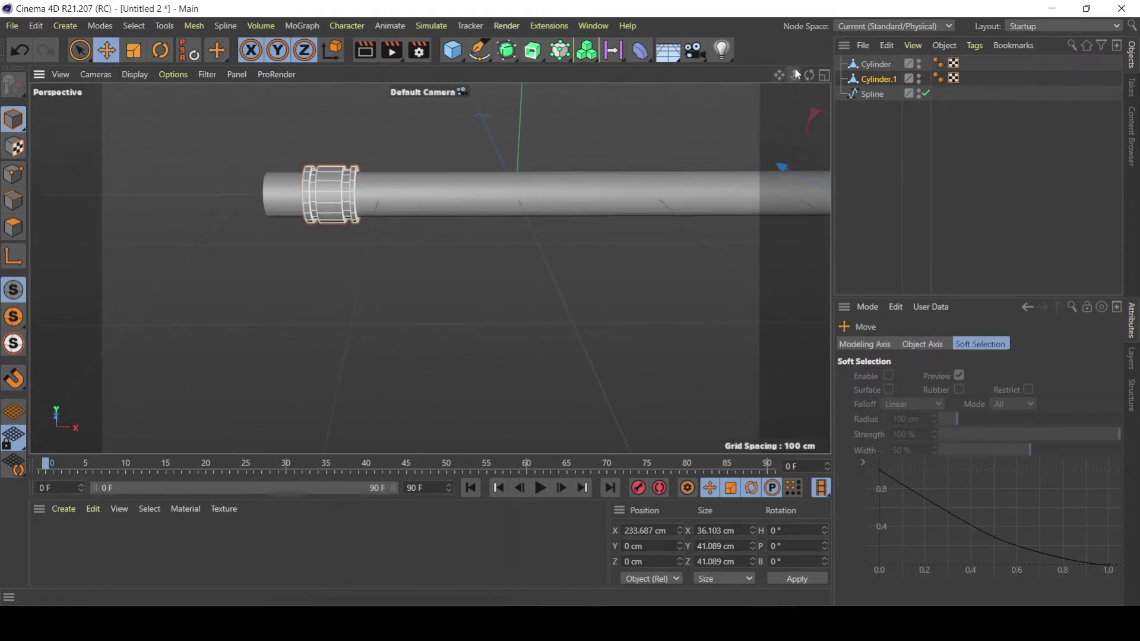
drag(795, 70, 779, 113)
alt+middle_drag(710, 217, 600, 209)
drag(740, 207, 738, 207)
key(ctrl+z)
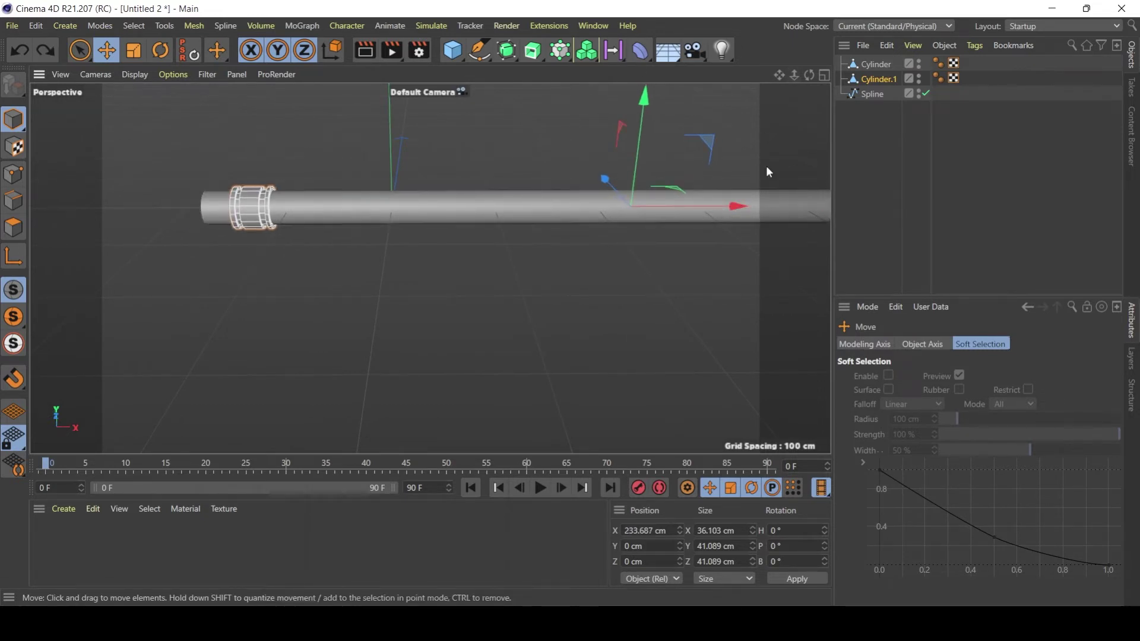
alt+drag(219, 222, 265, 223)
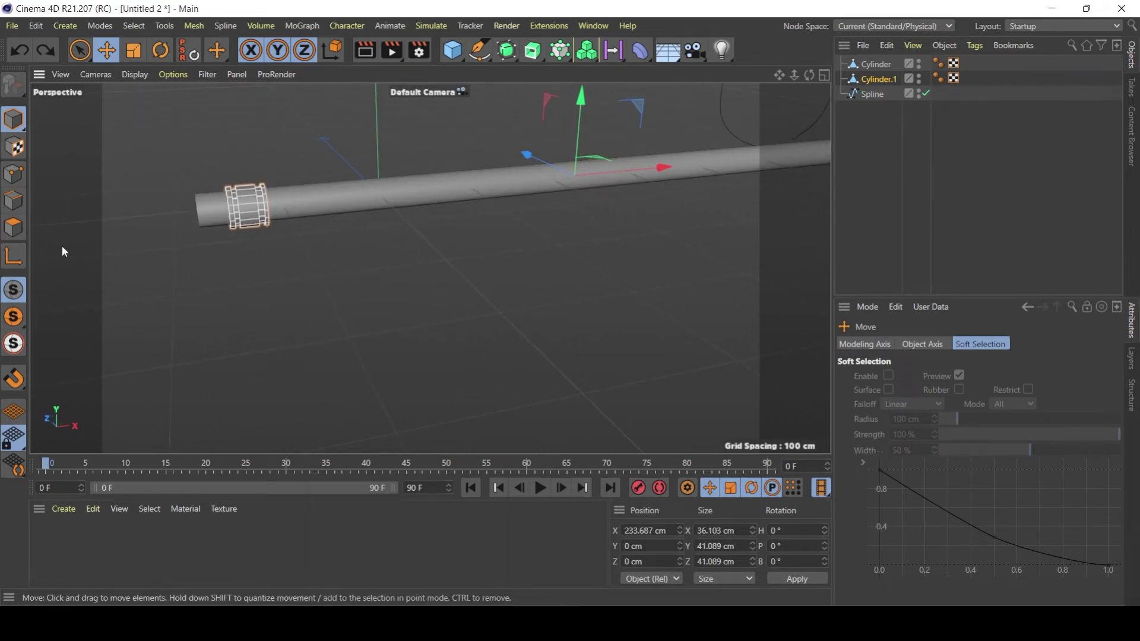
drag(641, 171, 594, 174)
key(ctrl+z)
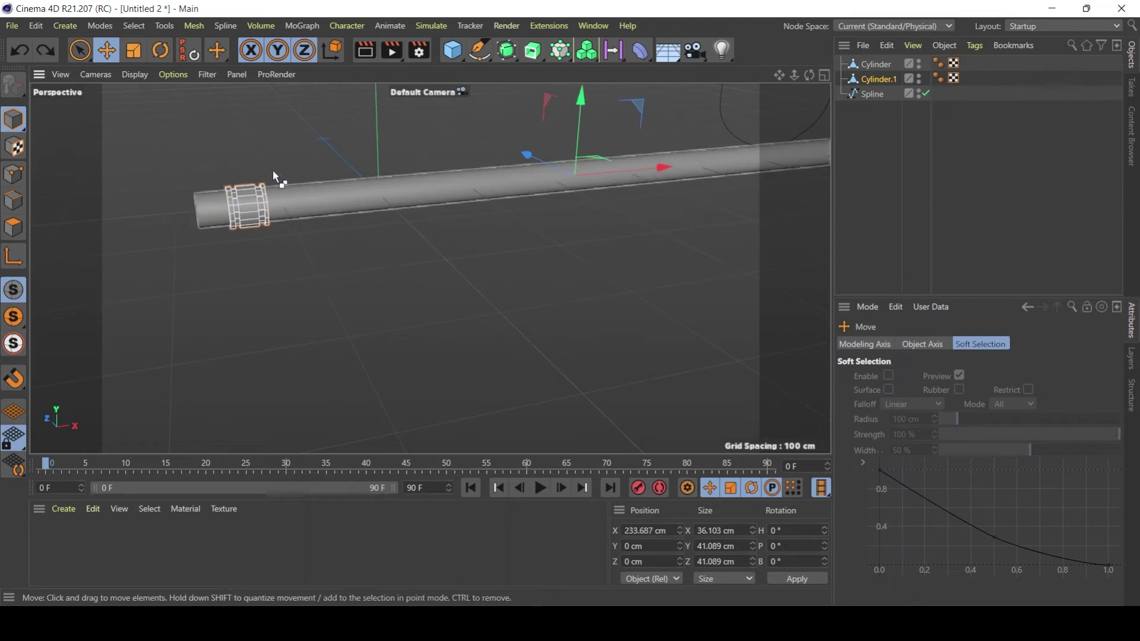
Step: Move only the band's object axis along X into the middle of the band, at about -134.7 cm, and leave axis editing
click(17, 260)
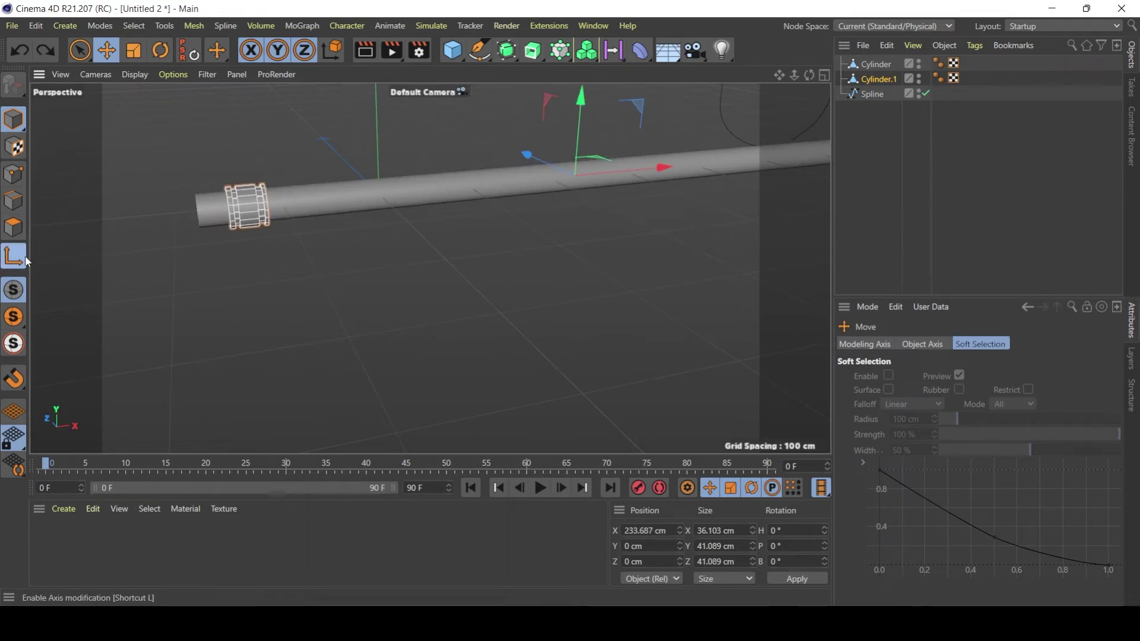
drag(669, 173, 255, 230)
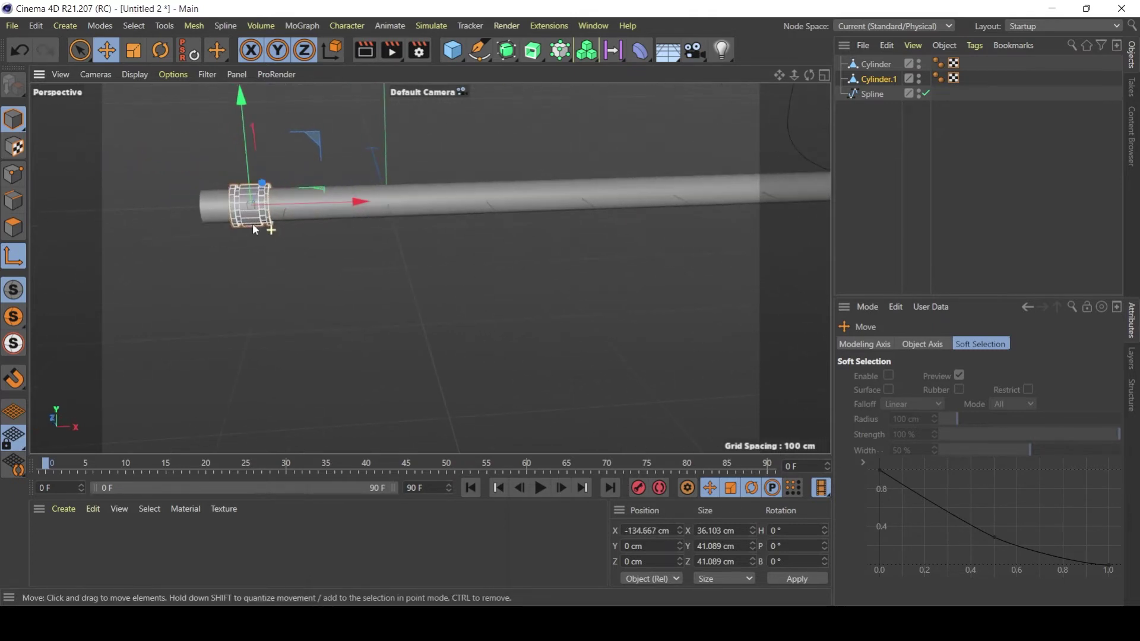
click(16, 258)
Step: Slide the band along X to about -162 cm, flush with the pencil's flat end
alt+drag(169, 234, 219, 223)
key(ctrl+z)
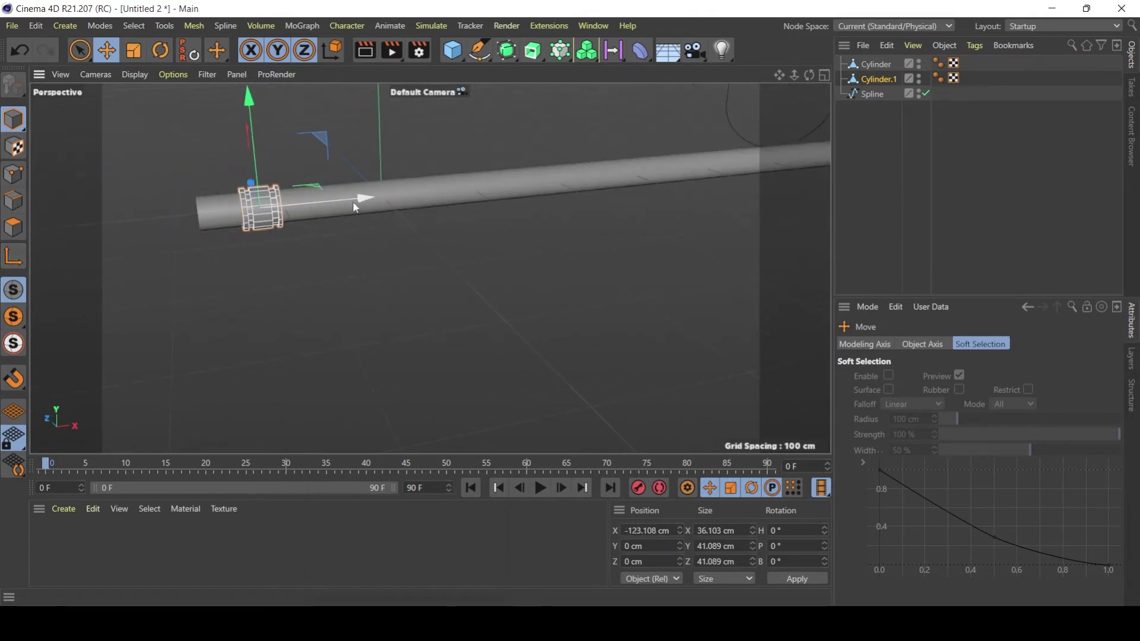
alt+drag(353, 201, 376, 192)
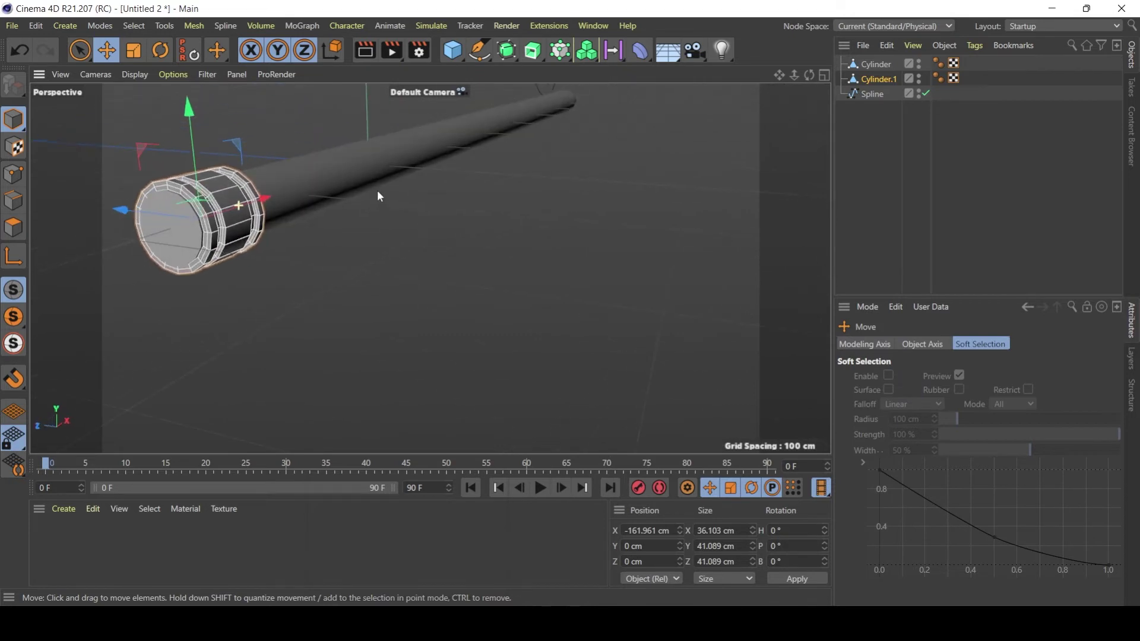
Step: Check how the band sits on the pencil's flat end, selecting the body and the band in turn
click(571, 112)
alt+drag(571, 111, 234, 214)
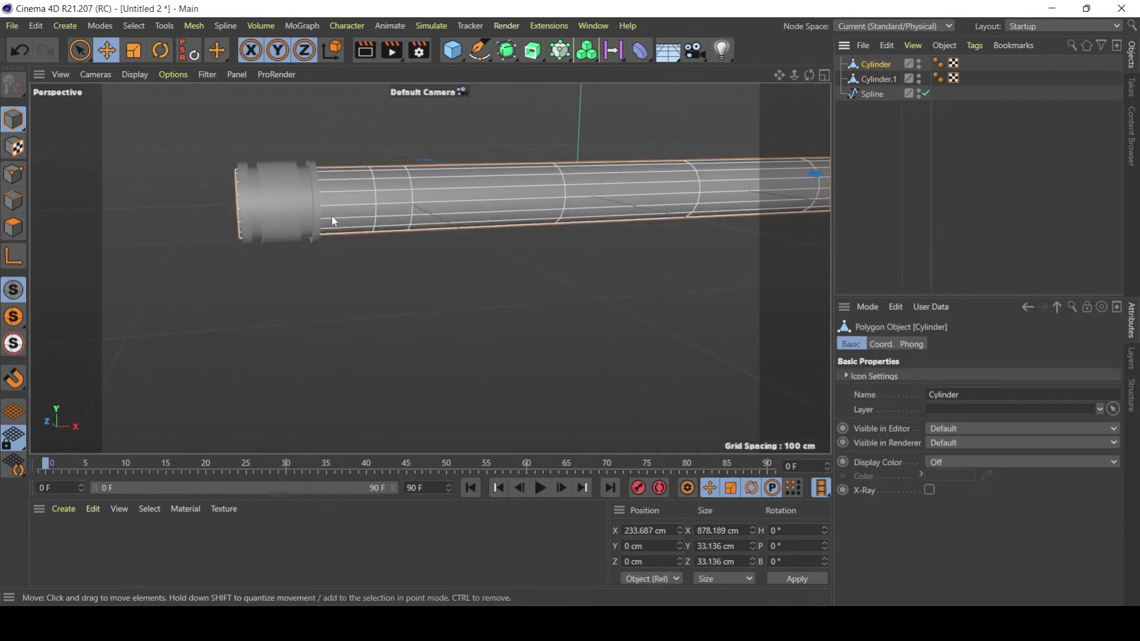
click(879, 79)
click(882, 63)
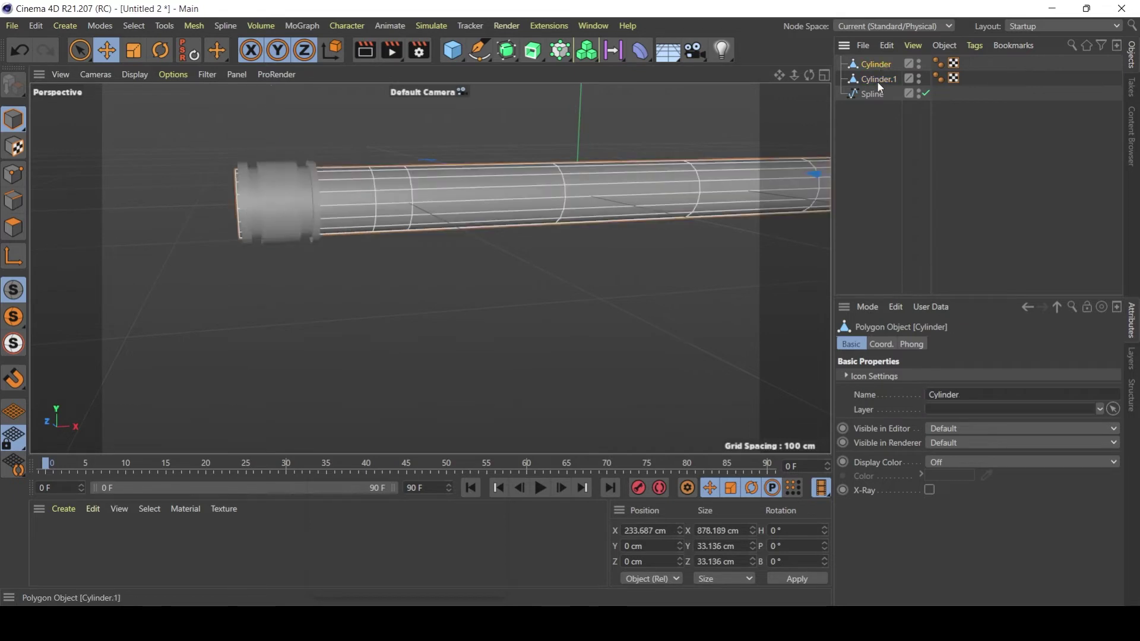
click(873, 79)
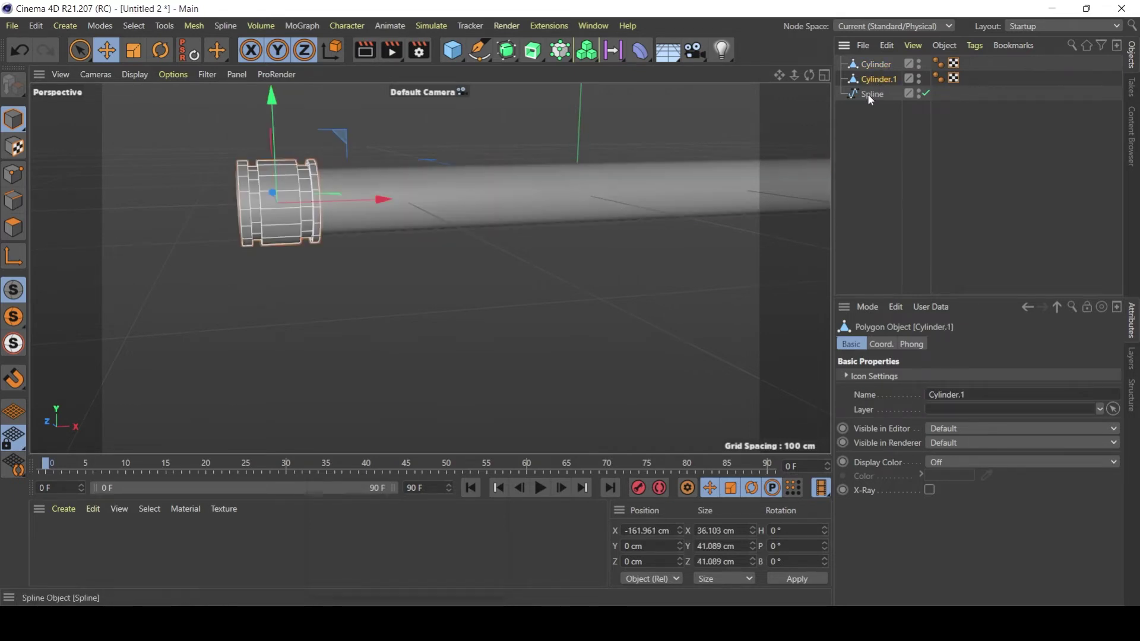
alt+drag(315, 206, 367, 219)
Step: Select only the flat end-cap polygons of the pencil body Cylinder and split them off into a separate object
click(876, 64)
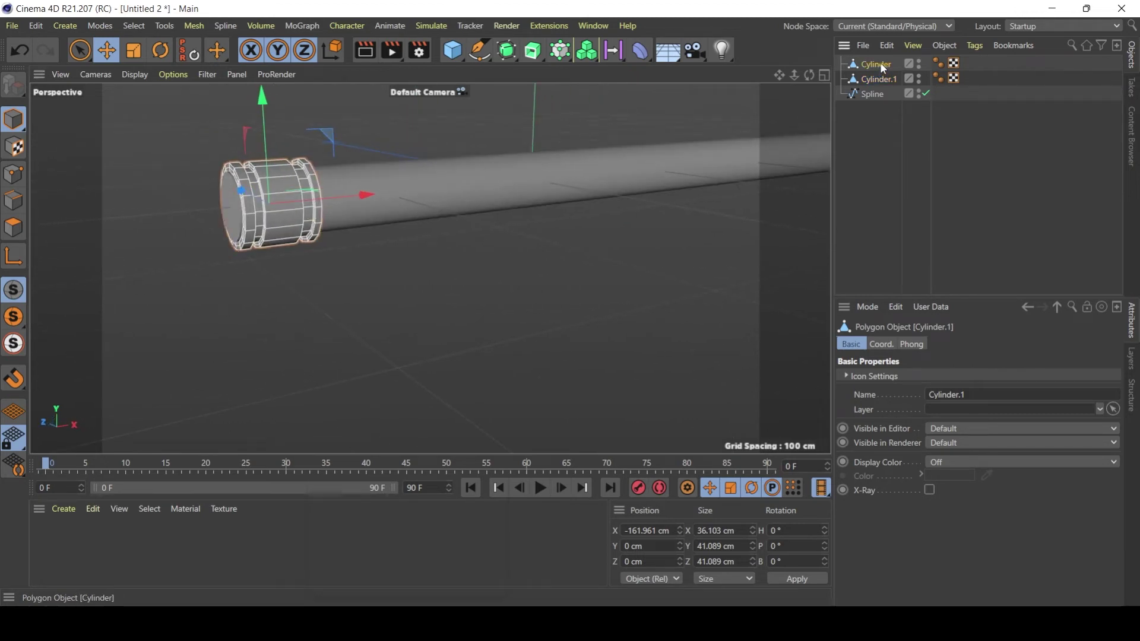
alt+drag(398, 170, 412, 216)
drag(74, 61, 138, 71)
click(13, 227)
click(243, 208)
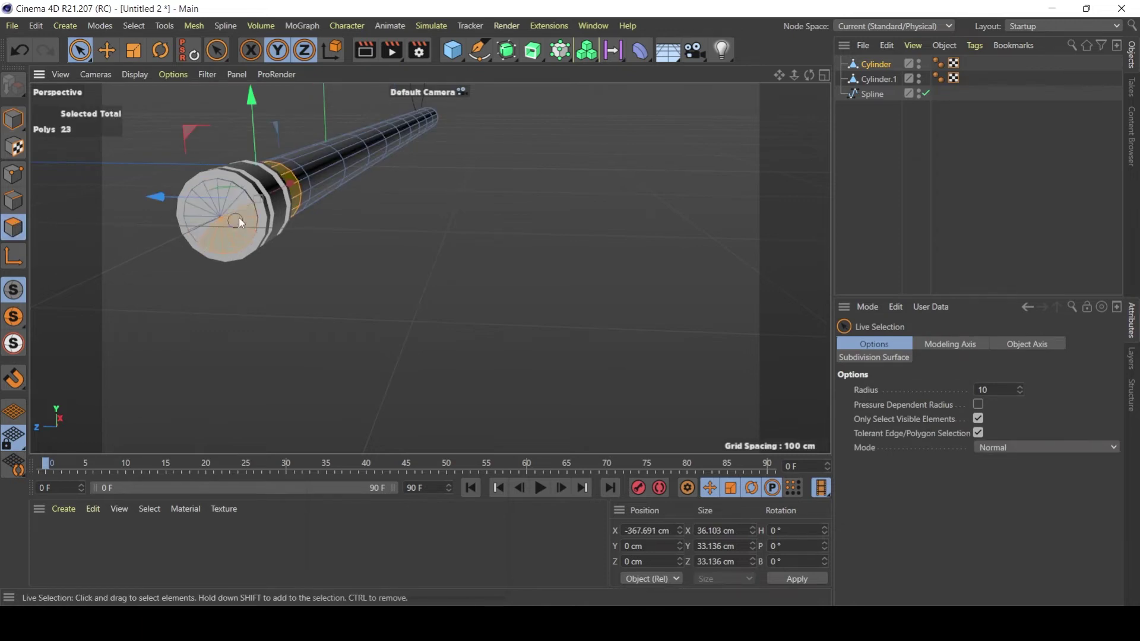
click(285, 299)
mouse_move(318, 198)
alt+mouse_down()
mouse_move(215, 160)
mouse_move(326, 204)
alt+mouse_up()
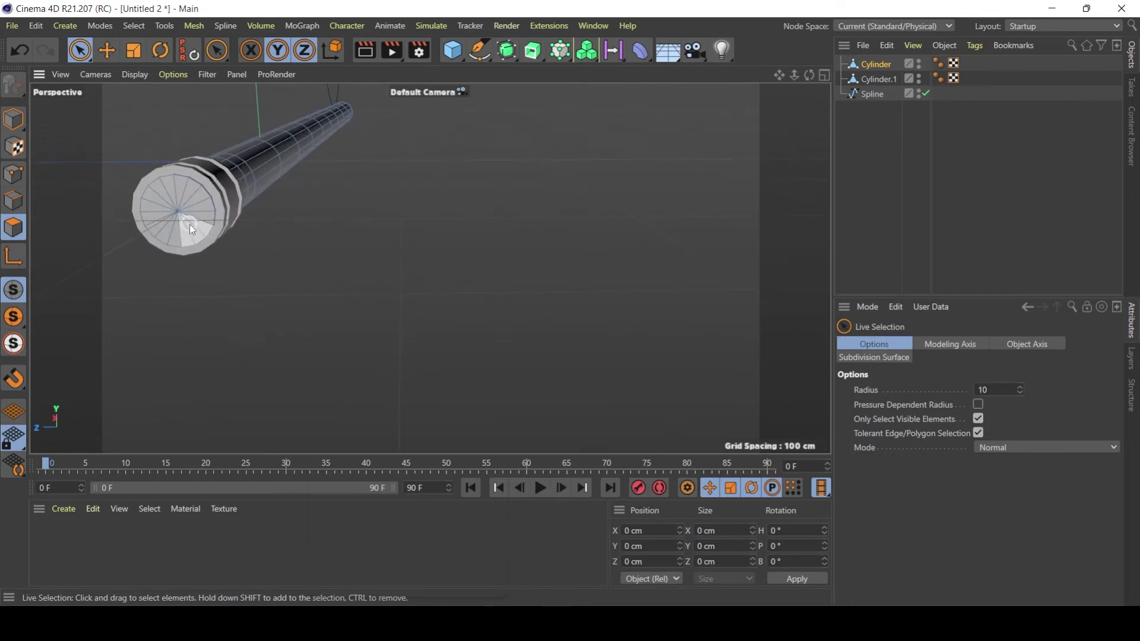
mouse_move(190, 223)
mouse_down()
mouse_move(171, 219)
mouse_move(177, 211)
mouse_up()
alt+drag(327, 205, 249, 222)
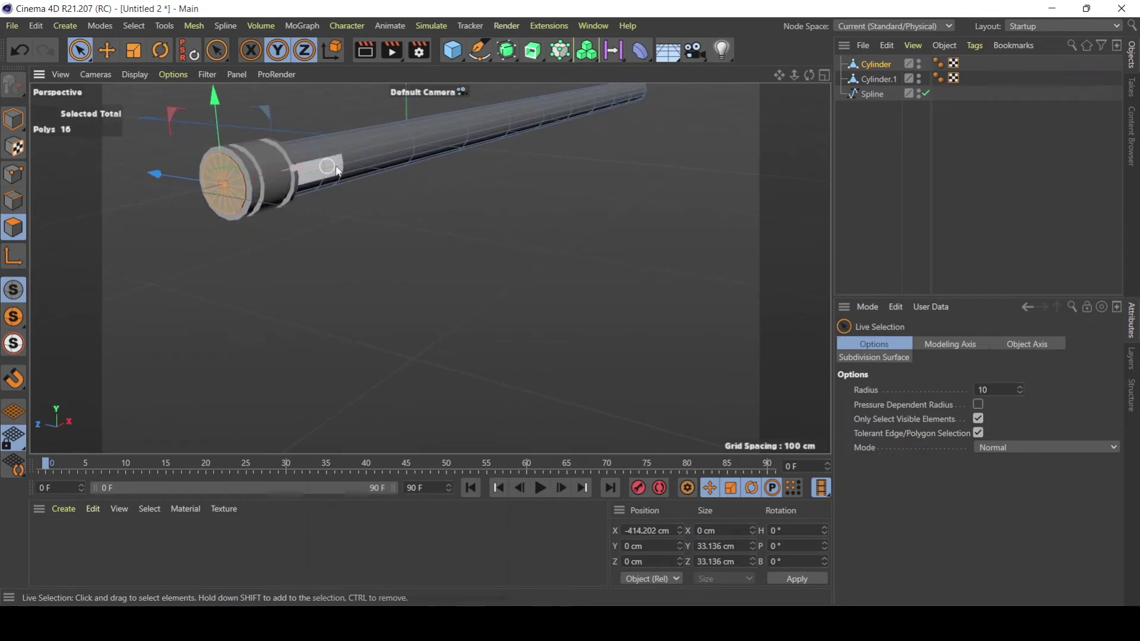
right_click(376, 215)
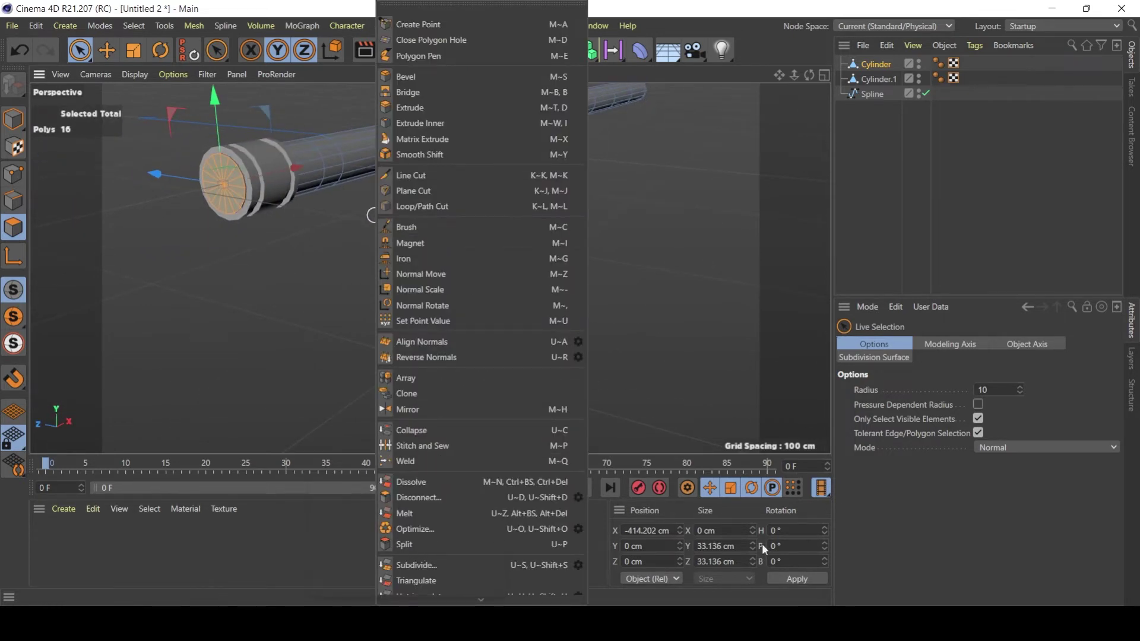
click(554, 544)
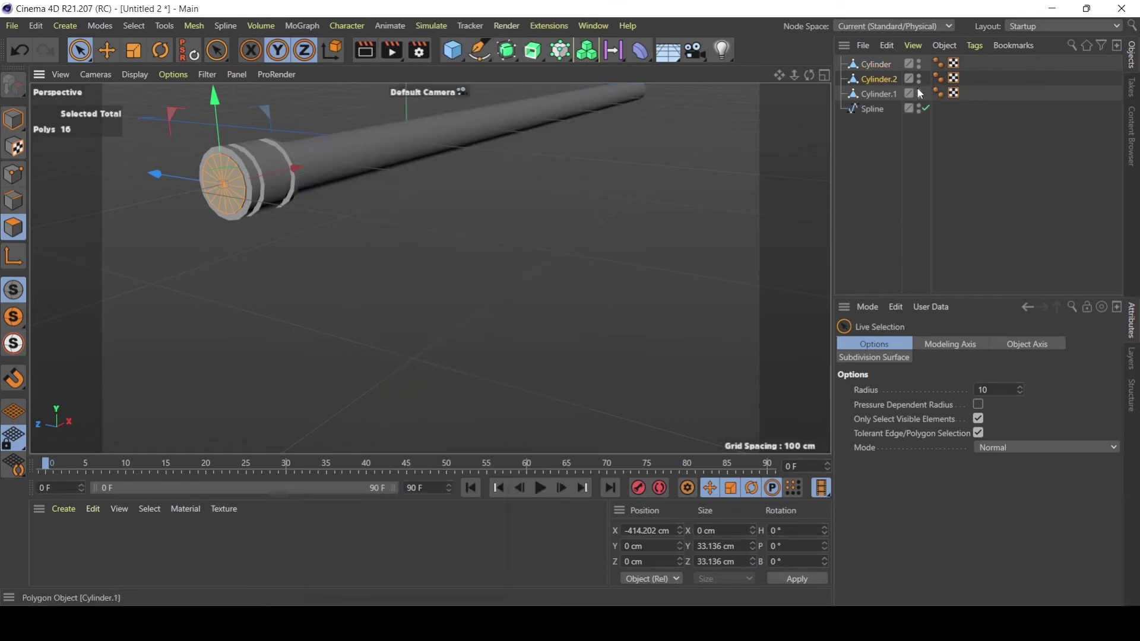
Step: Extrude the split-off end cap Cylinder.2 outward along X to about -447.5 cm, and select the pencil body Cylinder
drag(301, 171, 276, 169)
key(ctrl+z)
alt+middle_drag(275, 169, 331, 178)
scroll(334, 186, up, 5)
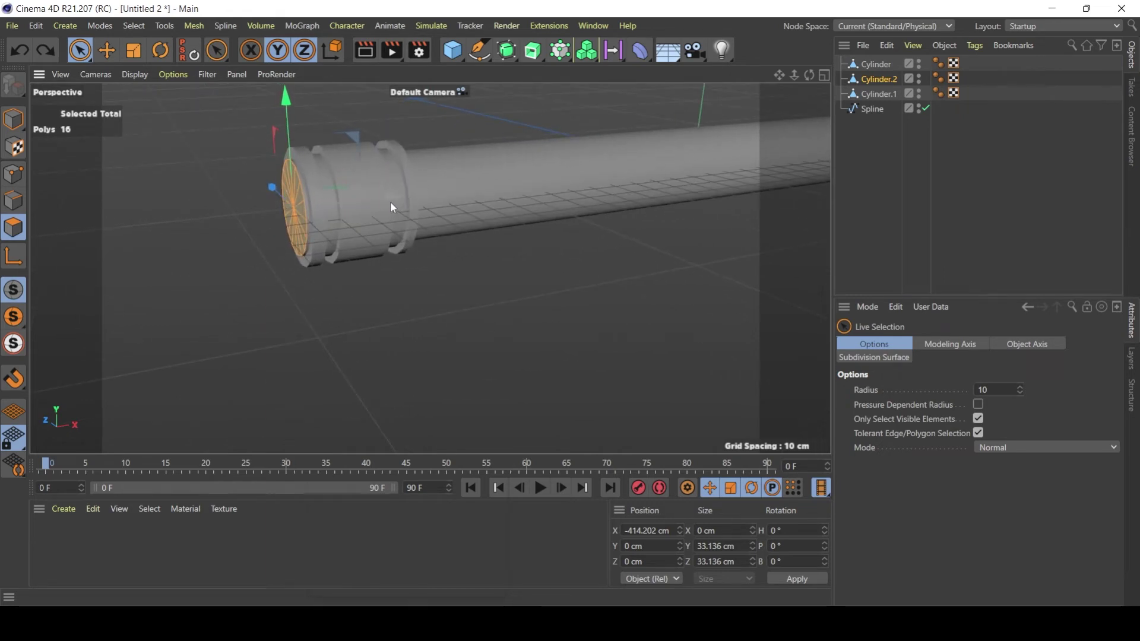
drag(397, 199, 262, 219)
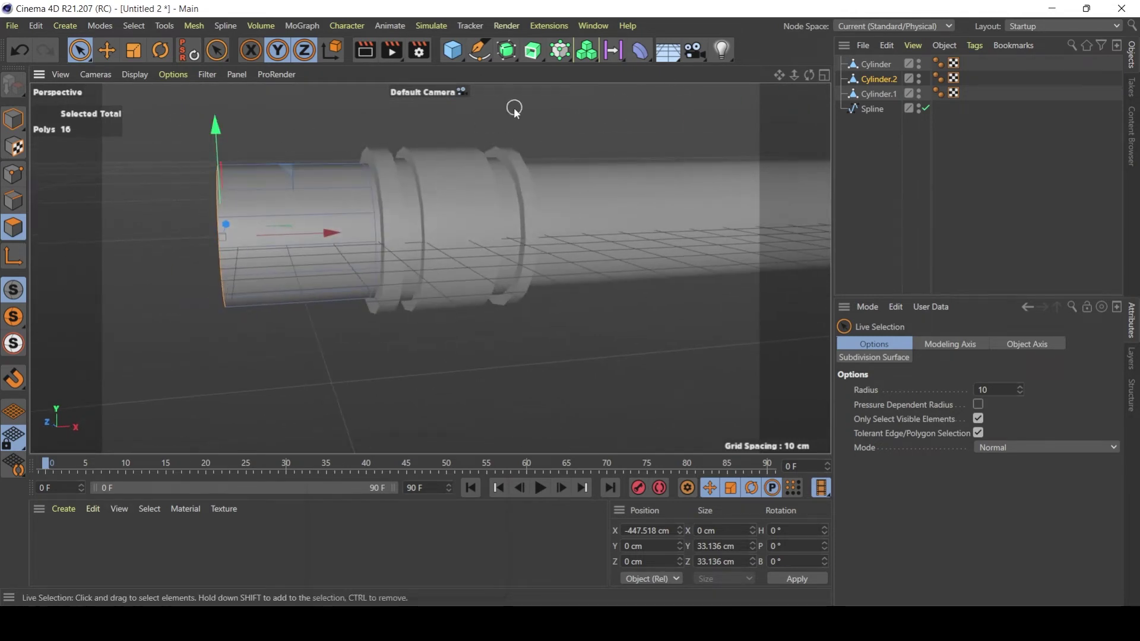
click(872, 65)
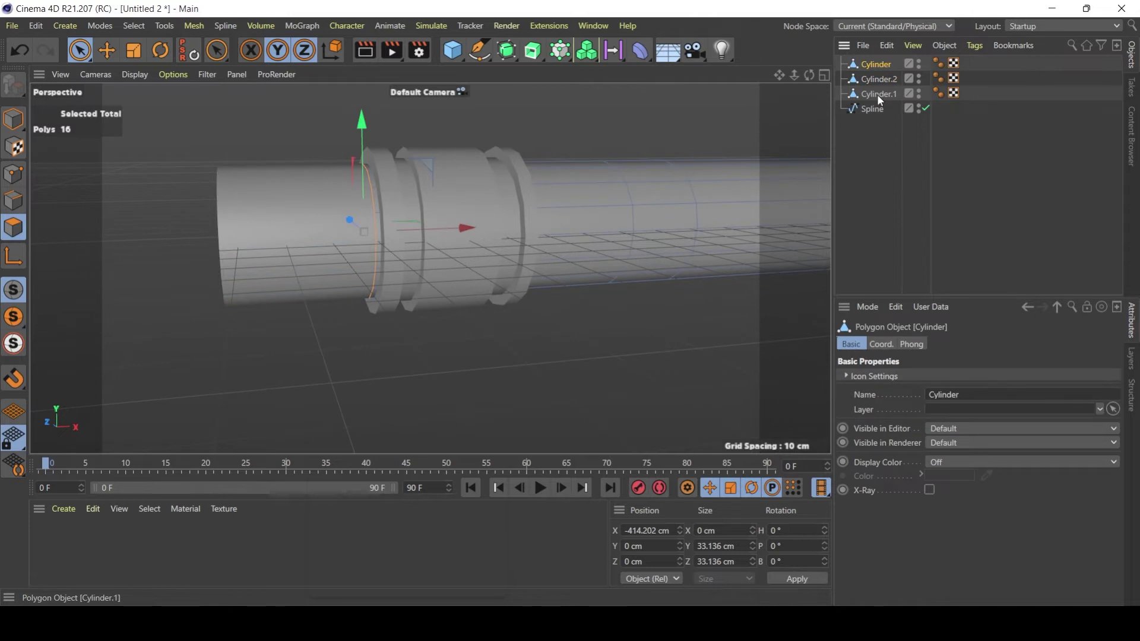
Step: Group the three cylinder objects under a null and place that null inside a Subdivision Surface
shift+click(880, 95)
key(alt+g)
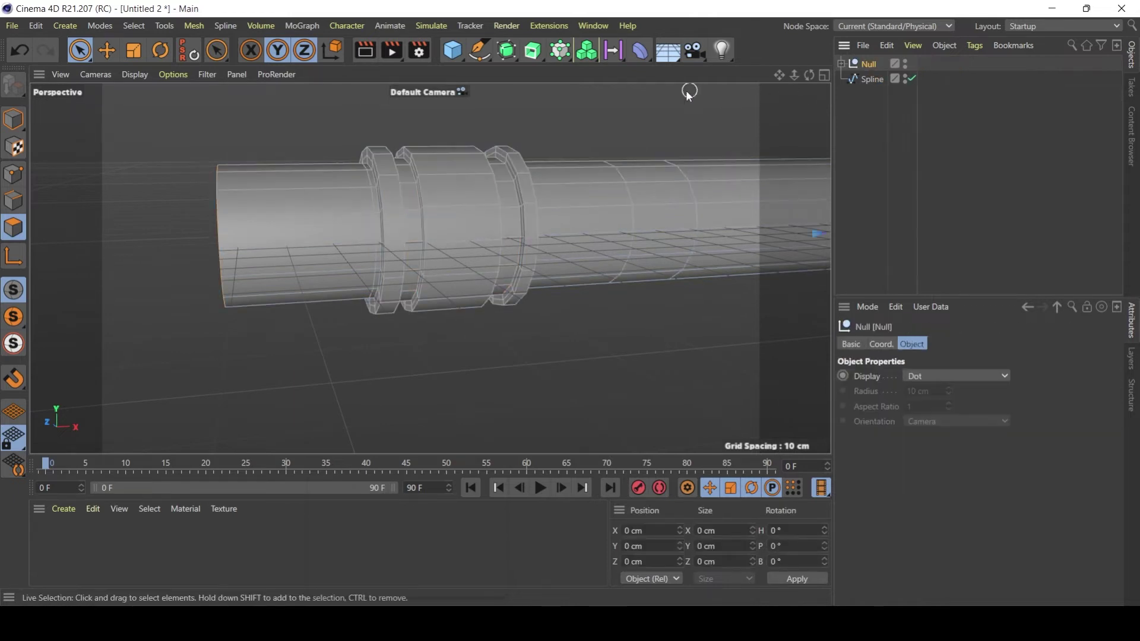
alt+drag(506, 51, 579, 69)
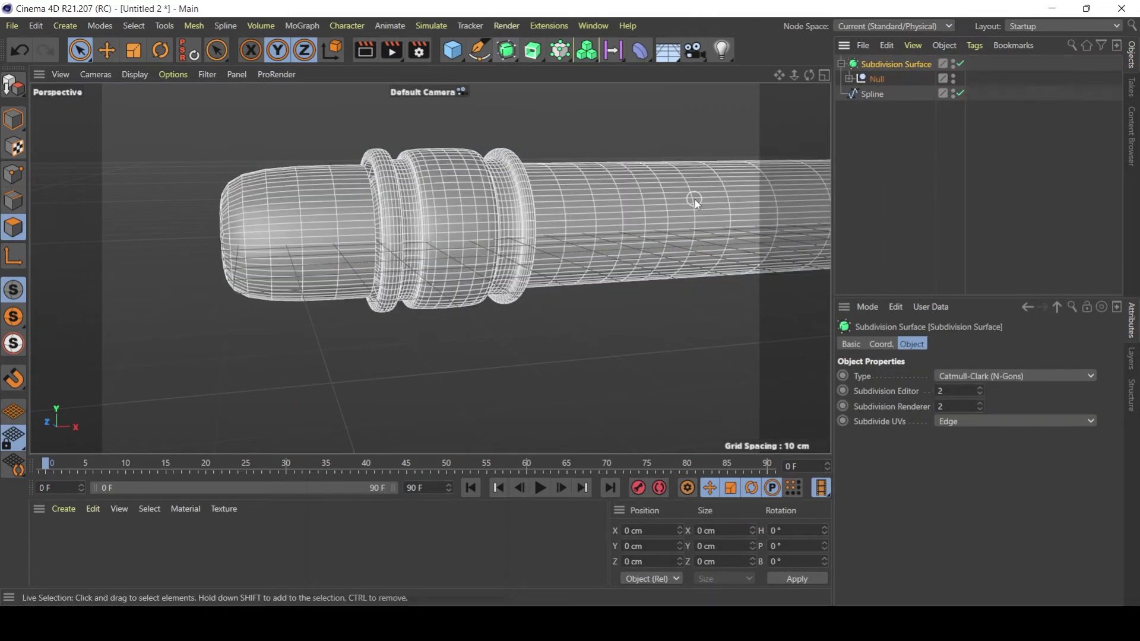
click(861, 142)
mouse_move(290, 232)
alt+mouse_down()
mouse_move(357, 237)
mouse_move(271, 228)
alt+mouse_up()
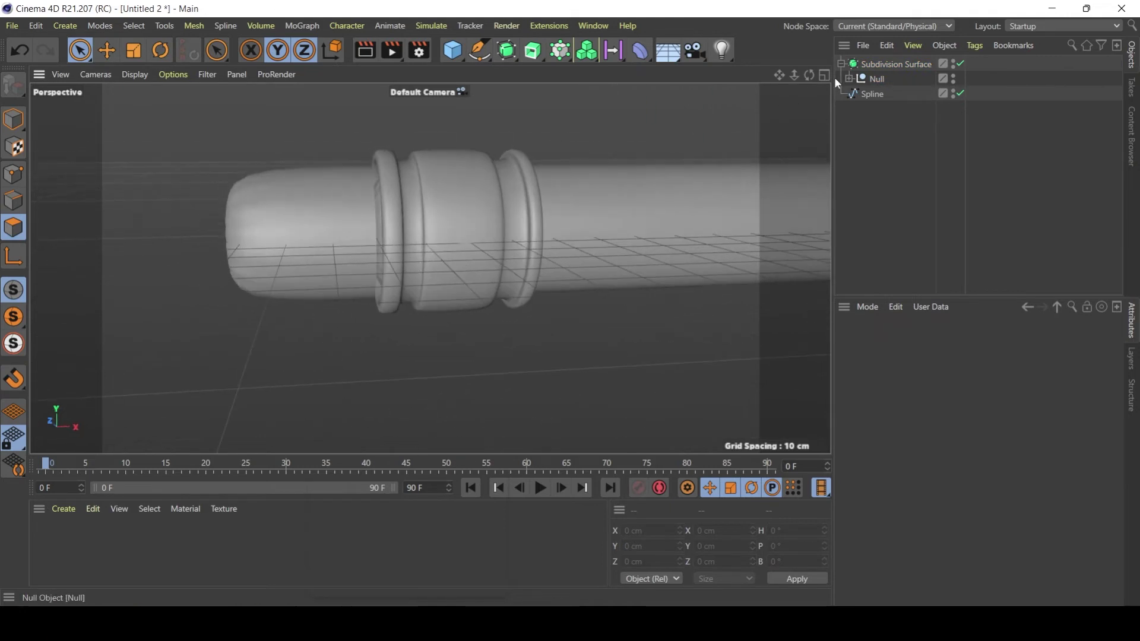
Step: Expand the null to reach its cylinders, select Cylinder.2 and disable the Subdivision Surface
click(849, 79)
click(891, 93)
click(892, 123)
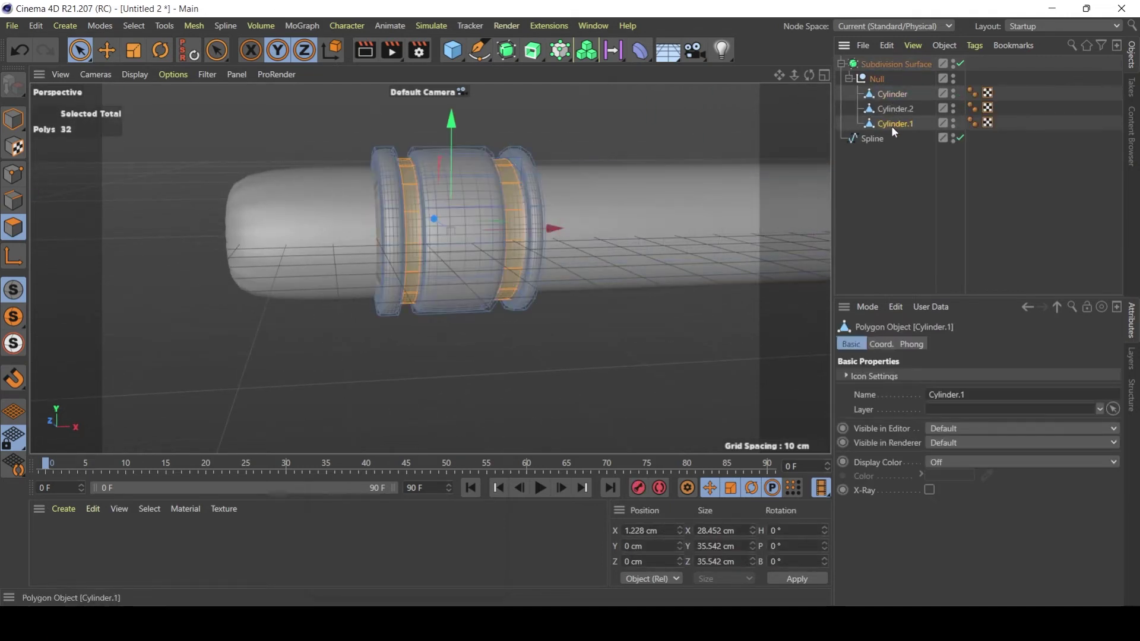
click(896, 114)
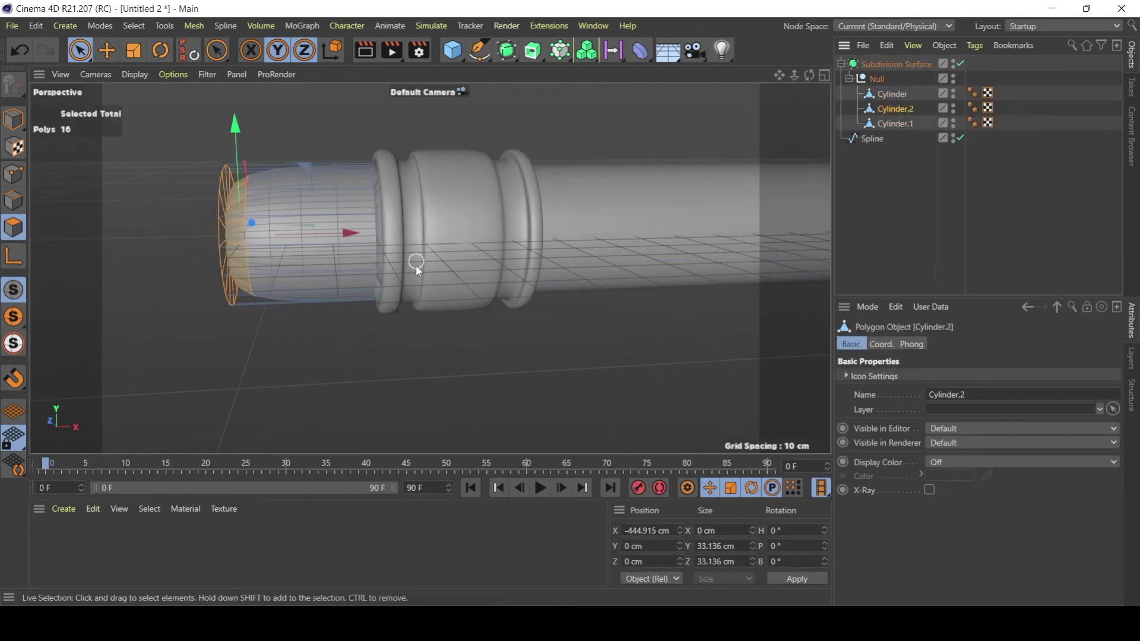
click(961, 63)
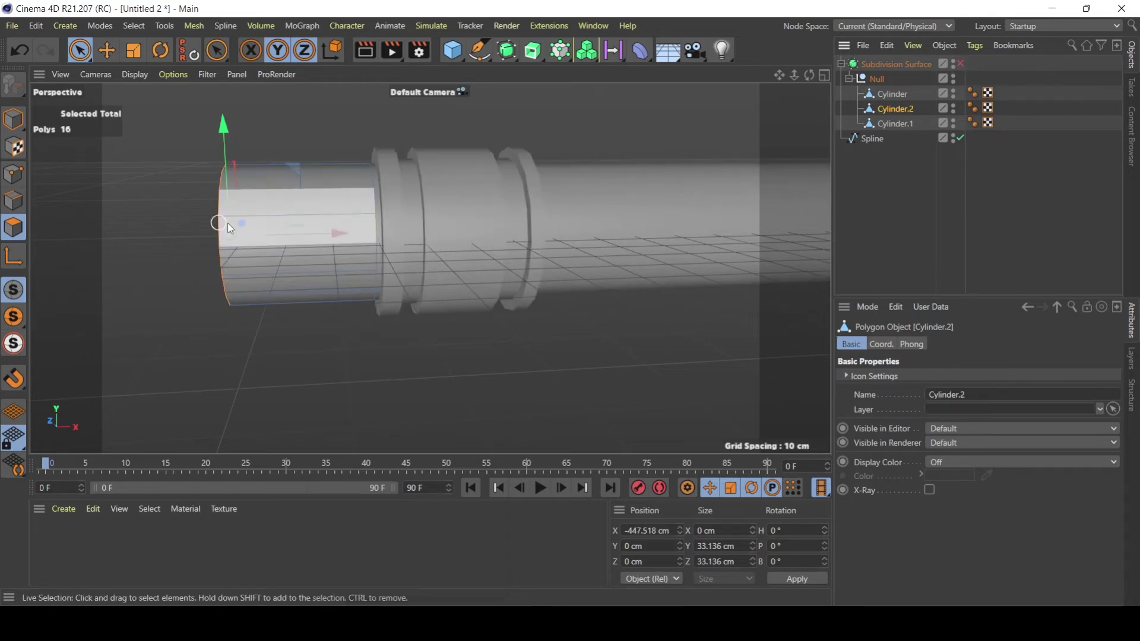
Step: Add Loop/Path Cuts to Cylinder.2 near its outer end (about 91%) and its collar end (about 93%), with the Subdivision Surface re-enabled
alt+drag(261, 212, 221, 233)
scroll(287, 255, up, 2)
alt+drag(286, 255, 334, 273)
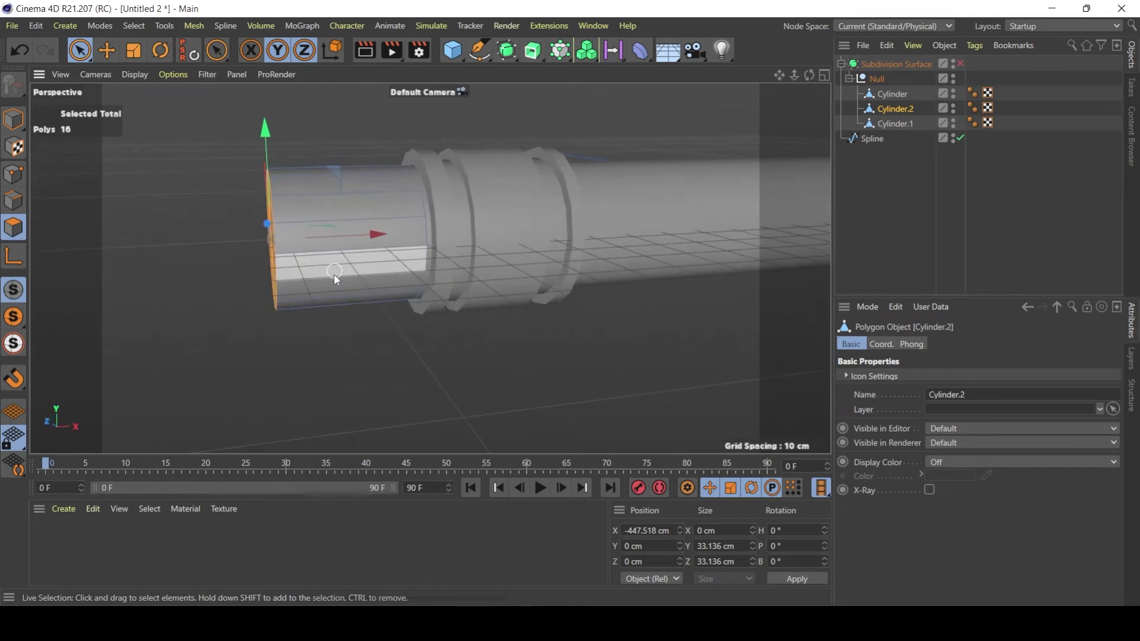
right_click(333, 280)
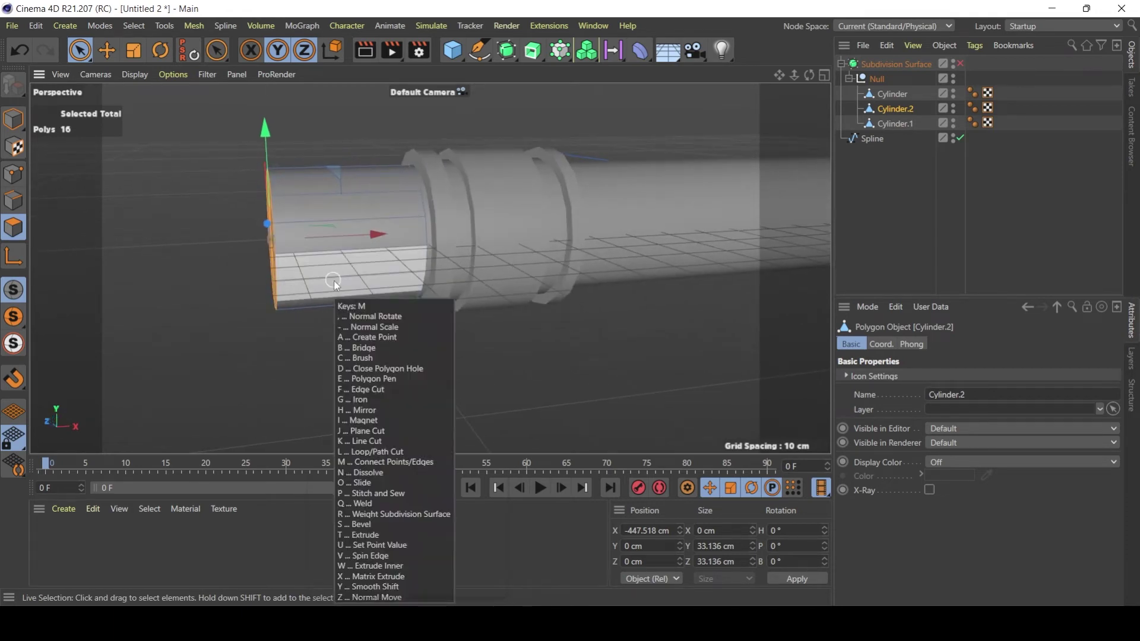
click(356, 439)
click(961, 64)
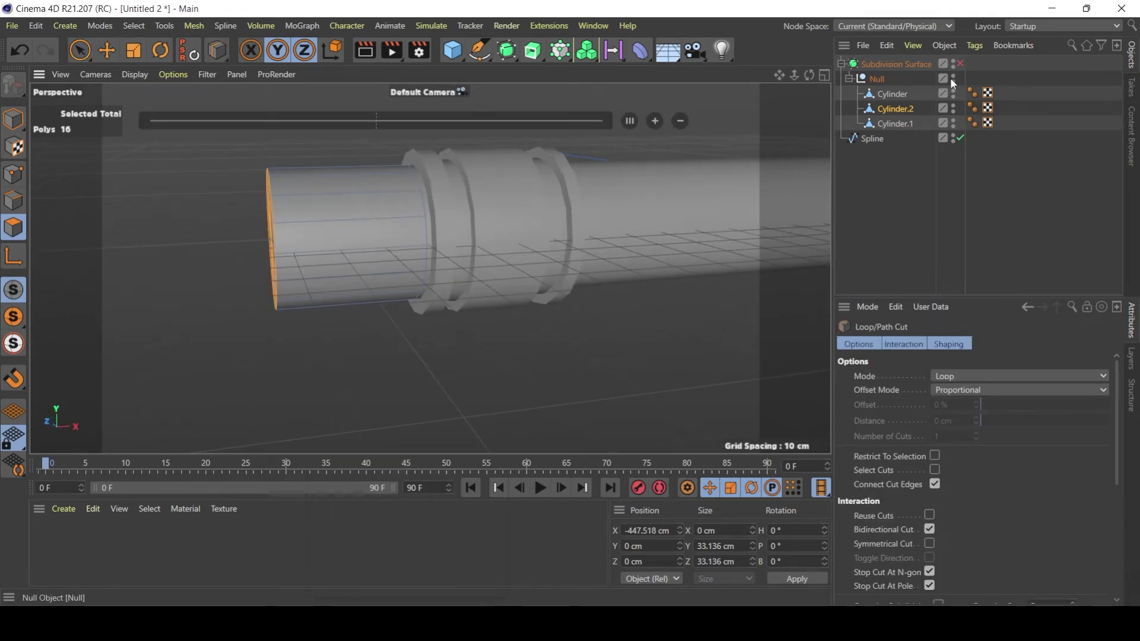
click(283, 177)
alt+drag(320, 211, 276, 212)
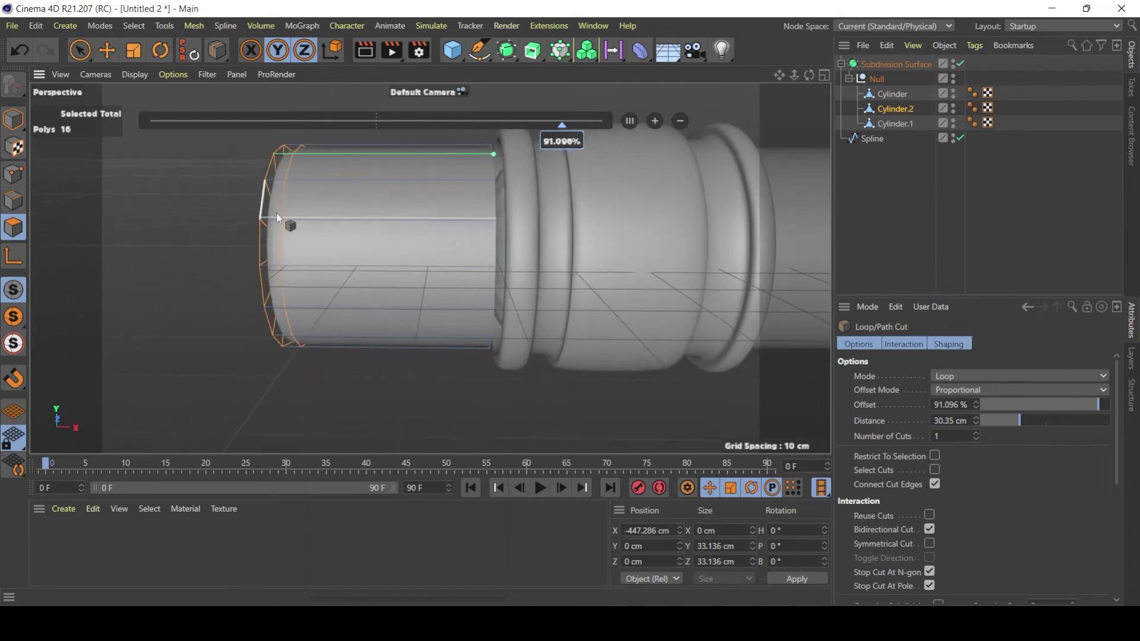
click(479, 158)
alt+drag(448, 209, 482, 222)
drag(794, 83, 463, 255)
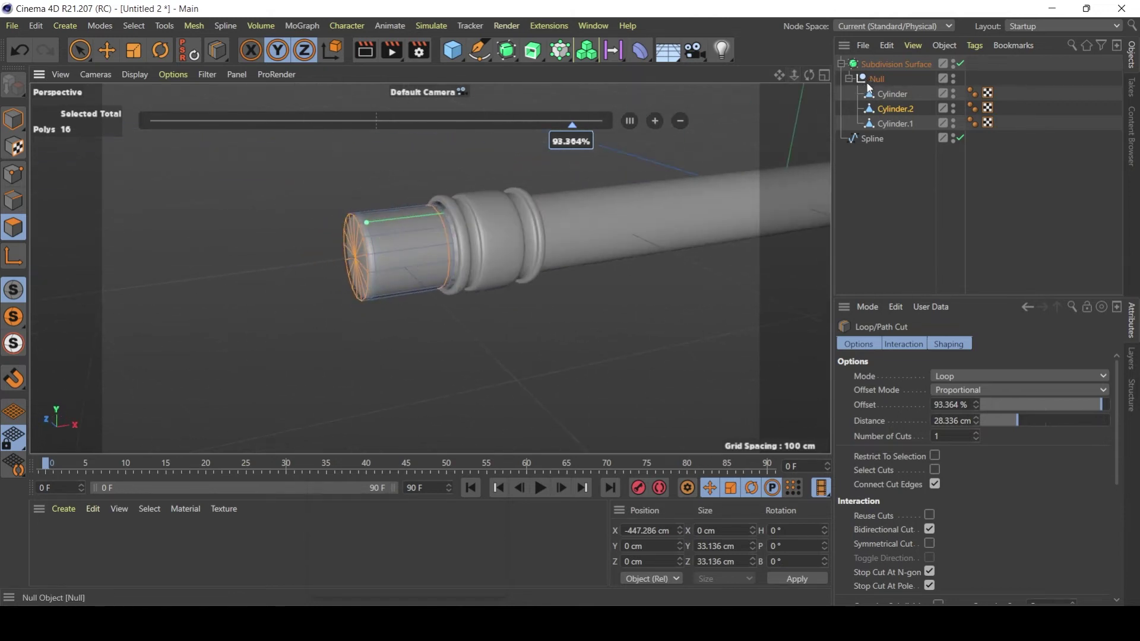
Step: Take the null out of the Subdivision Surface and delete the Subdivision Surface
click(849, 78)
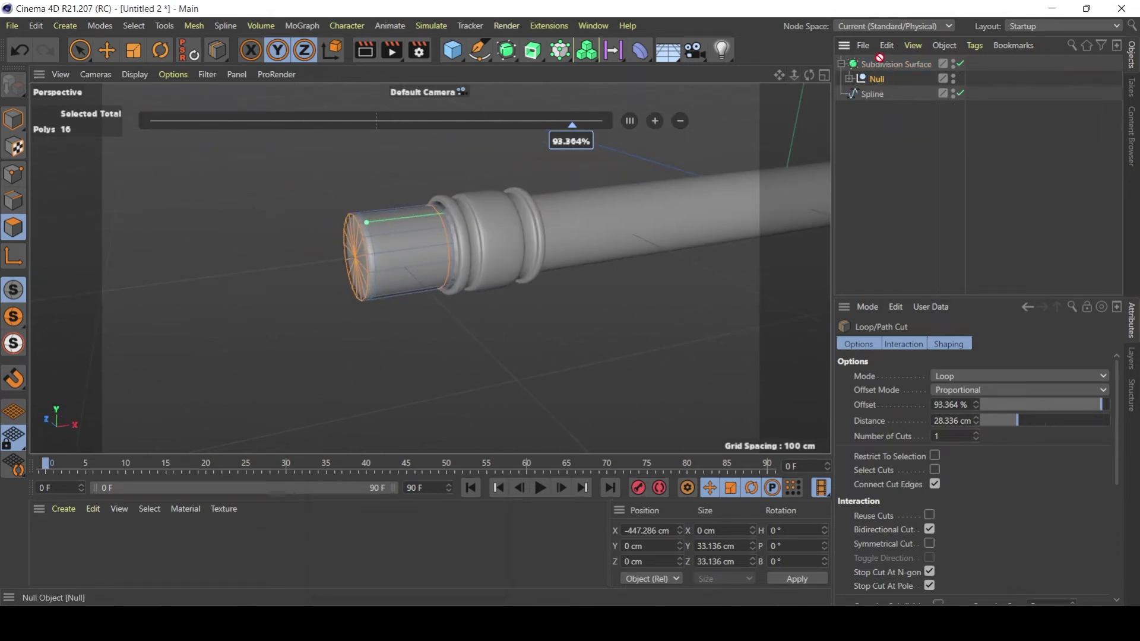
drag(879, 58, 882, 58)
click(857, 80)
key(Delete)
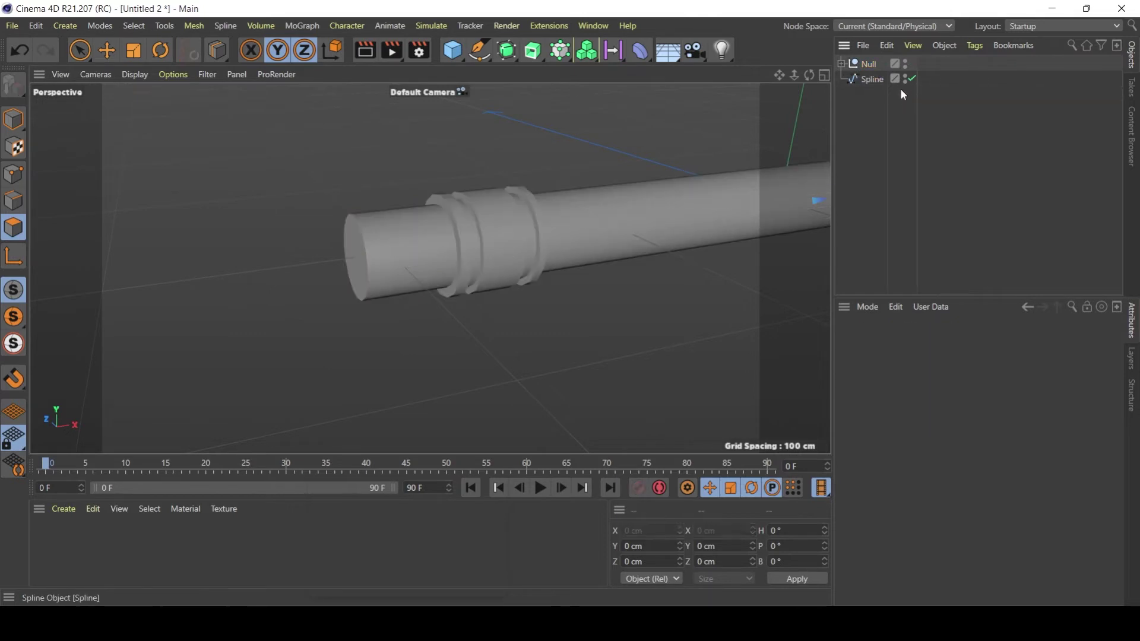
Step: Switch to editing whole models and rename the end piece Cylinder.2 inside the null as borracha
click(872, 62)
click(841, 64)
click(882, 81)
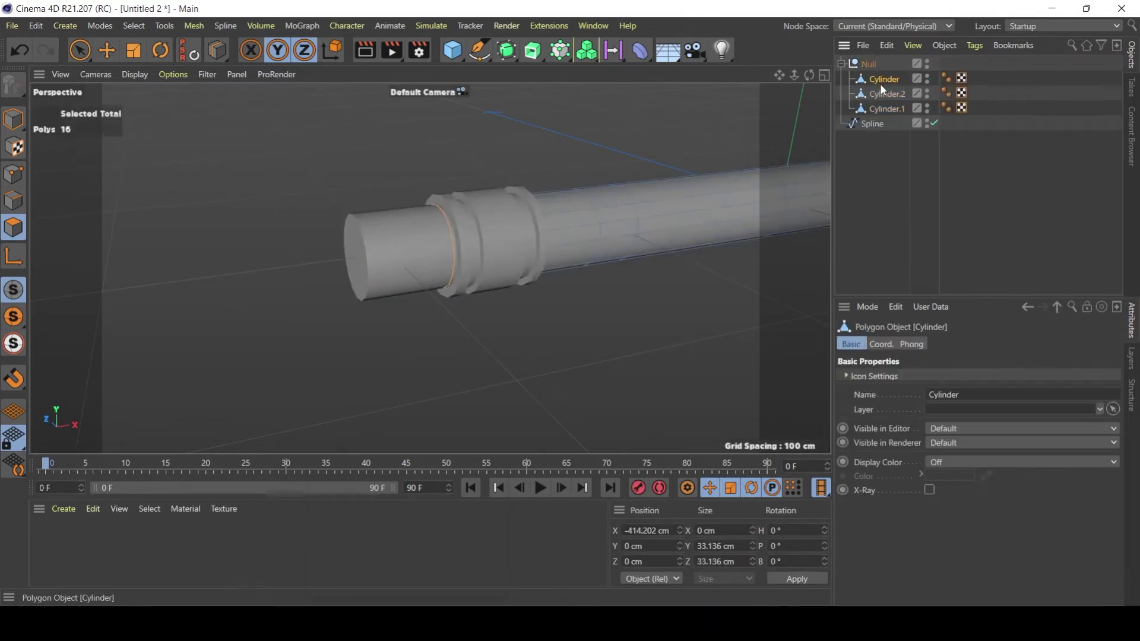
click(18, 123)
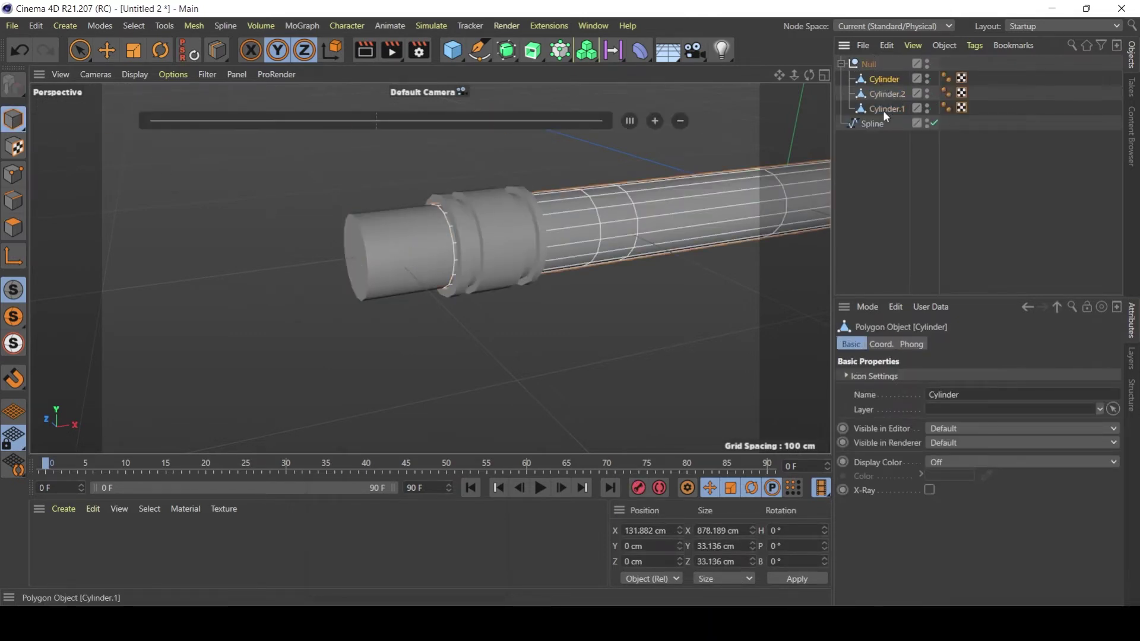
click(888, 94)
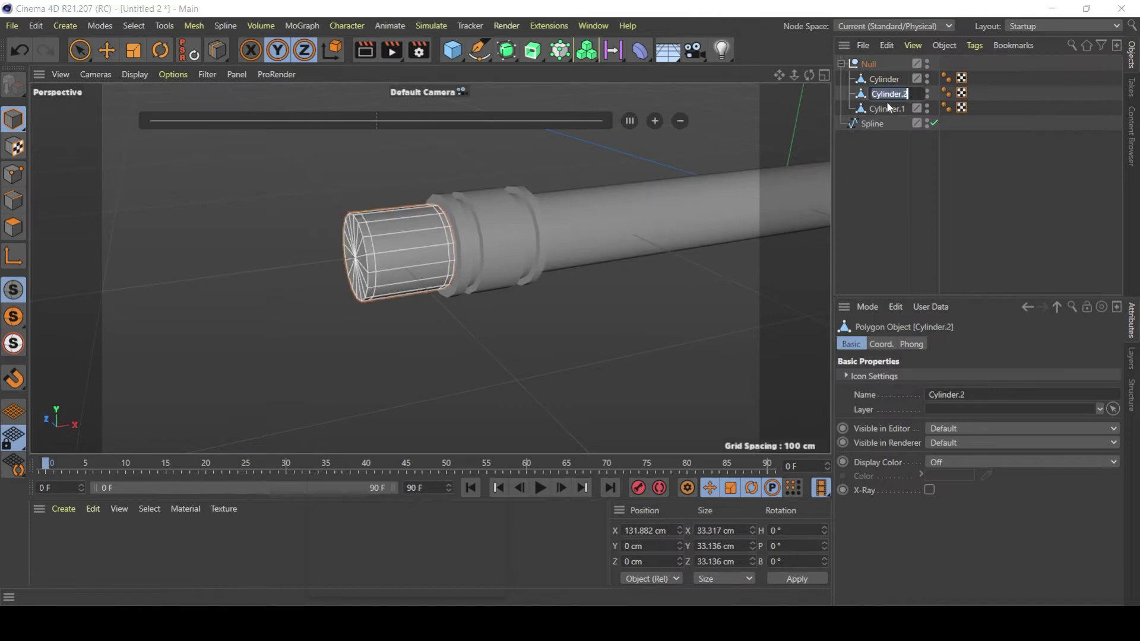
double_click(890, 94)
text(borracha)
key(Return)
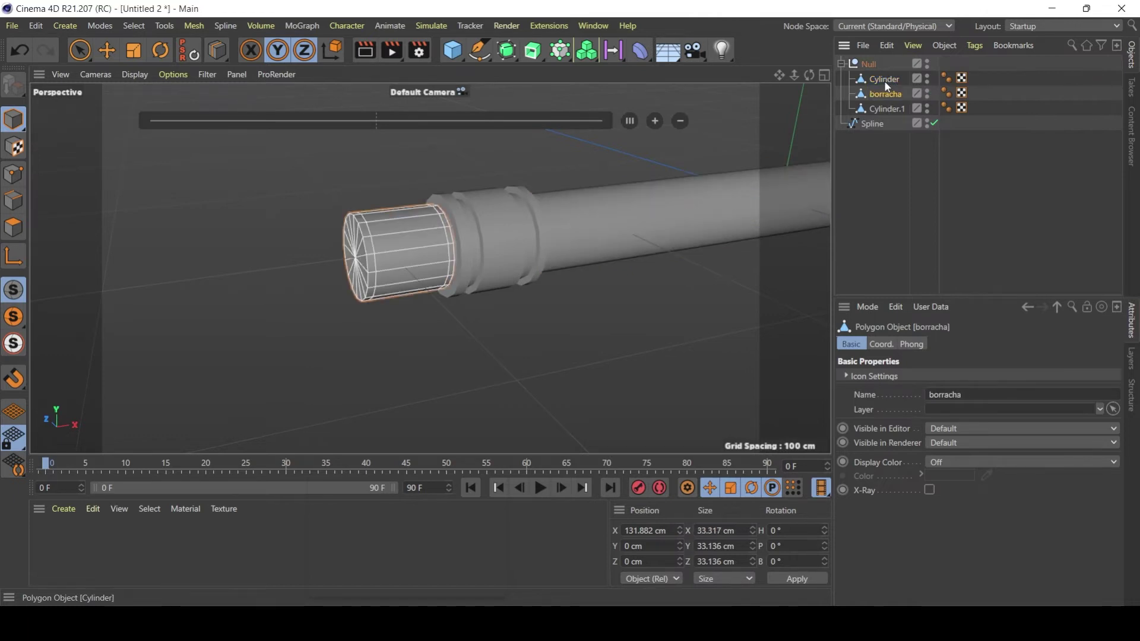
Step: Rename the ringed collar Cylinder.1 as metal borracha
click(888, 104)
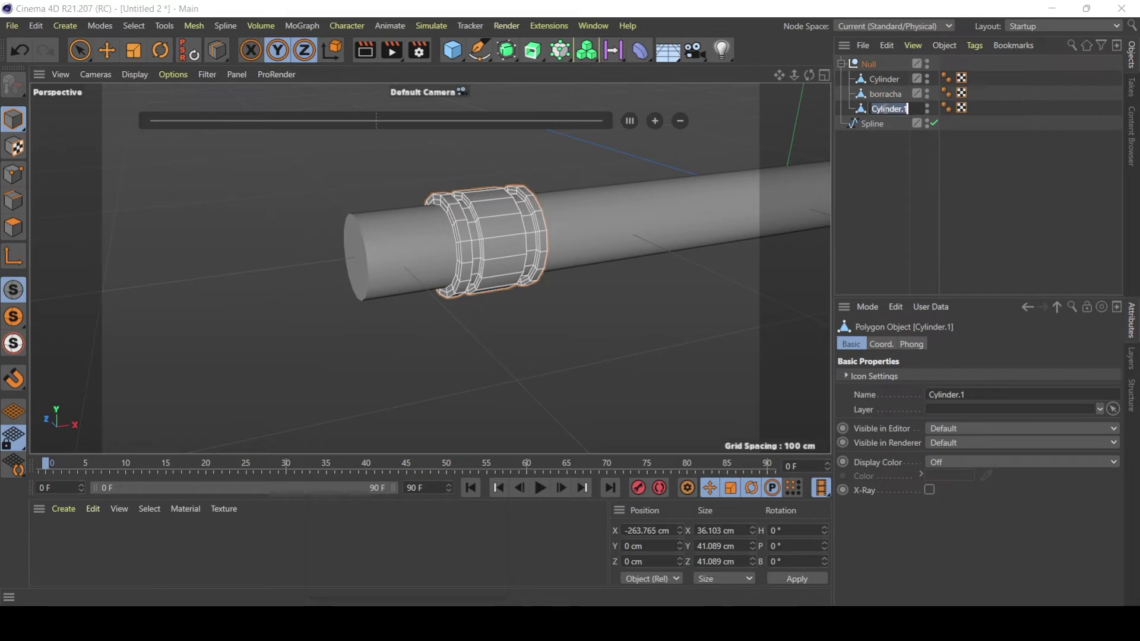
double_click(888, 109)
text(es)
text(tal bnorrac)
text(ha)
key(Return)
Step: Check which part each object represents and rename the long body Cylinder as lapis
click(888, 79)
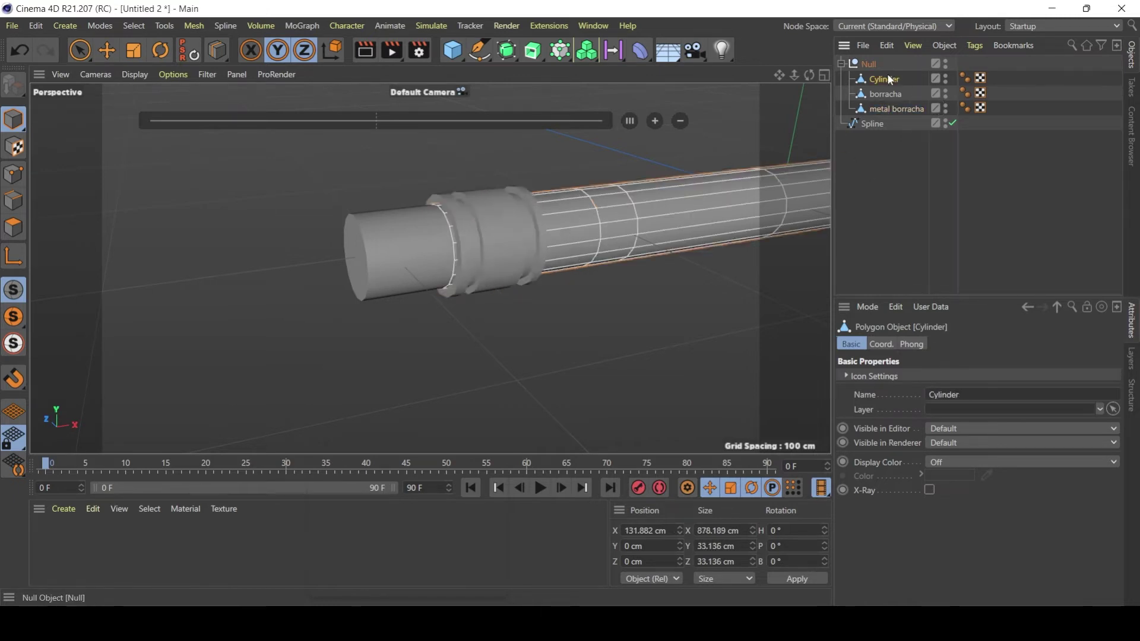
click(891, 94)
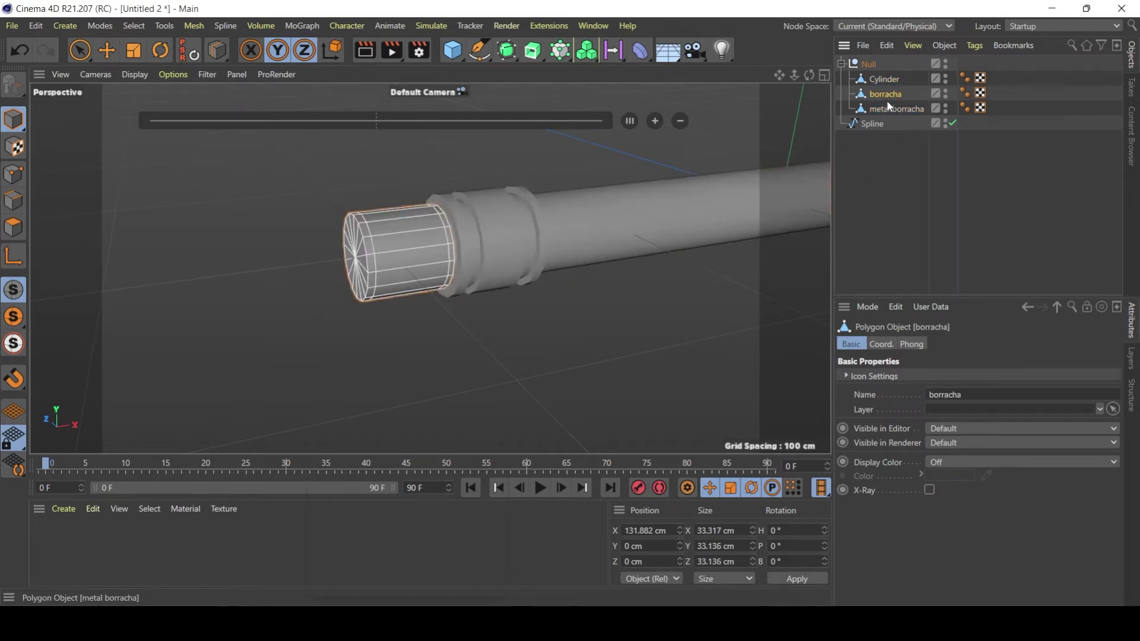
click(884, 110)
click(891, 80)
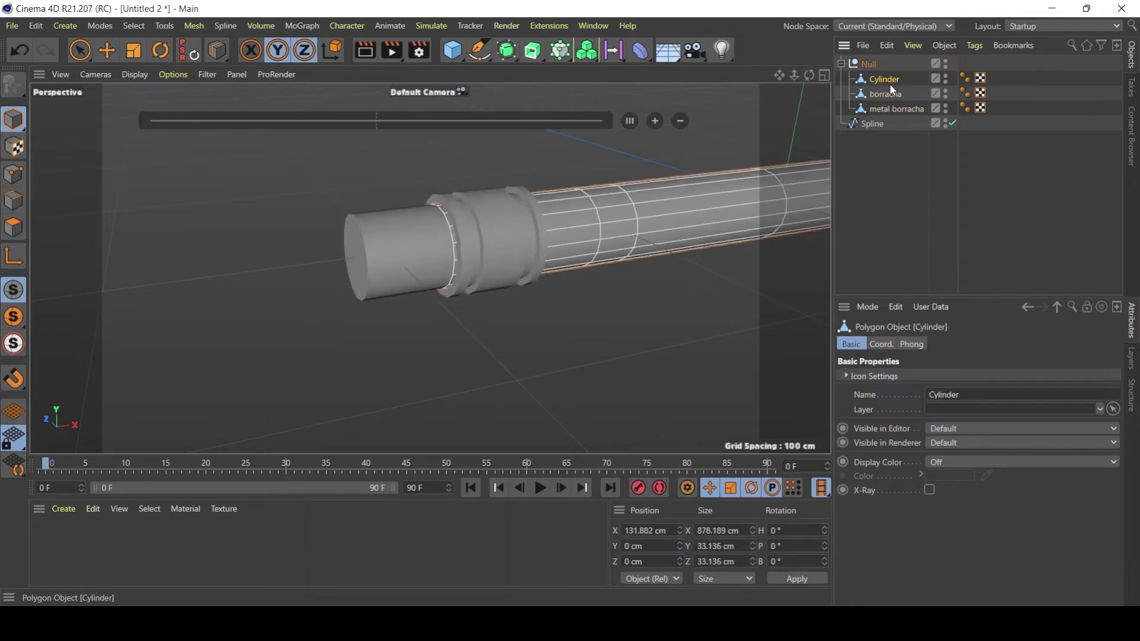
double_click(889, 80)
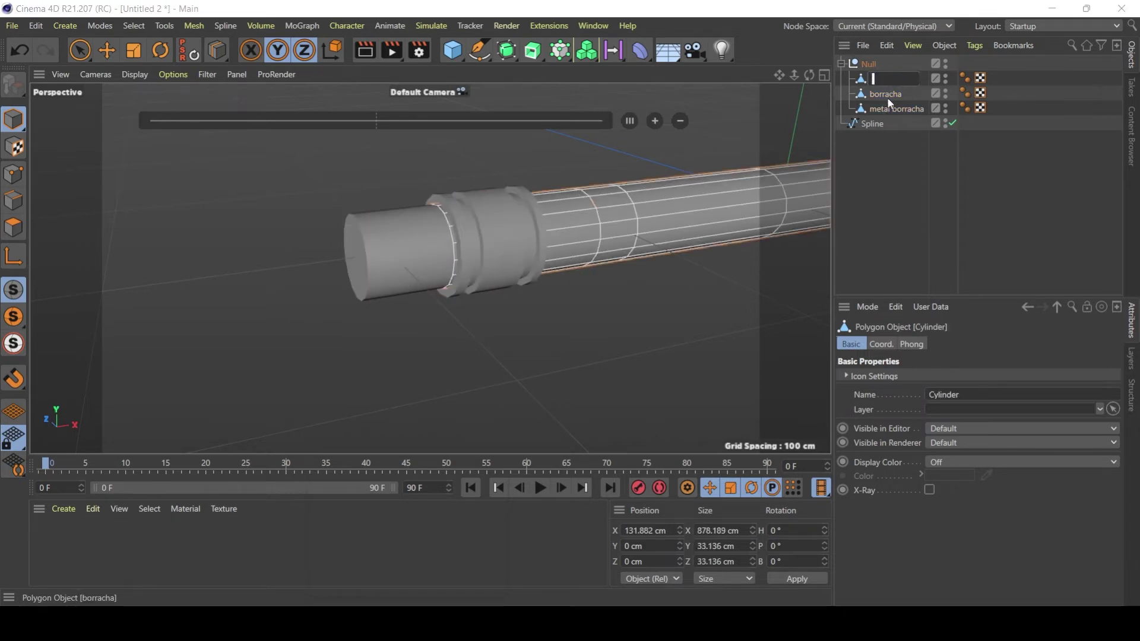
text(lapis)
key(Return)
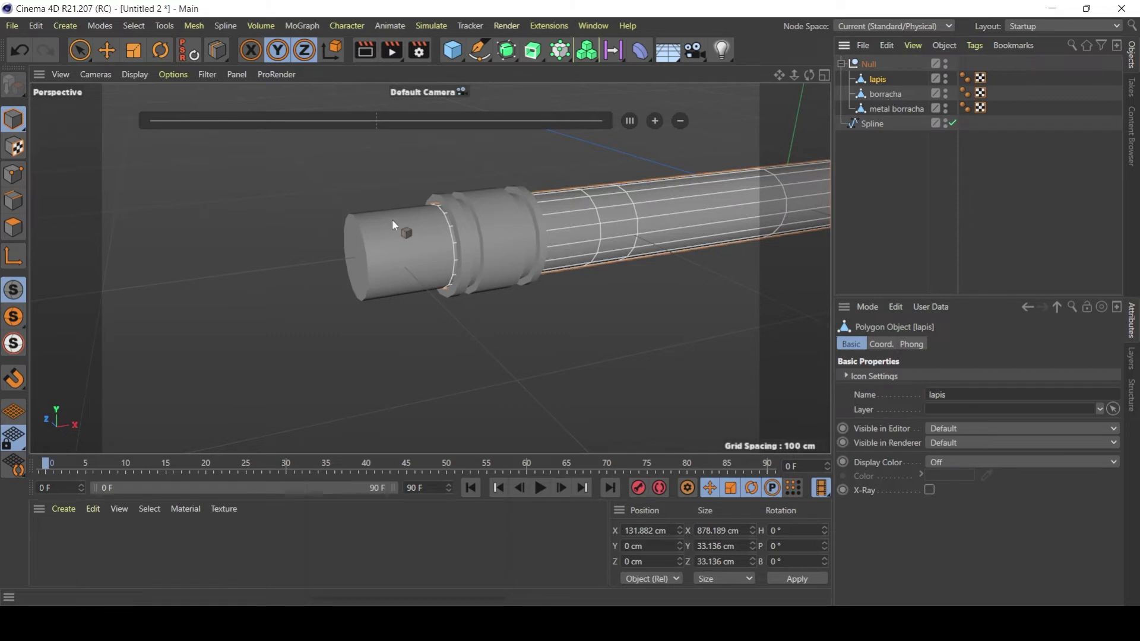
Step: Move the axis of borracha along X onto the end piece, to about -301 cm
alt+drag(392, 219, 351, 215)
click(885, 93)
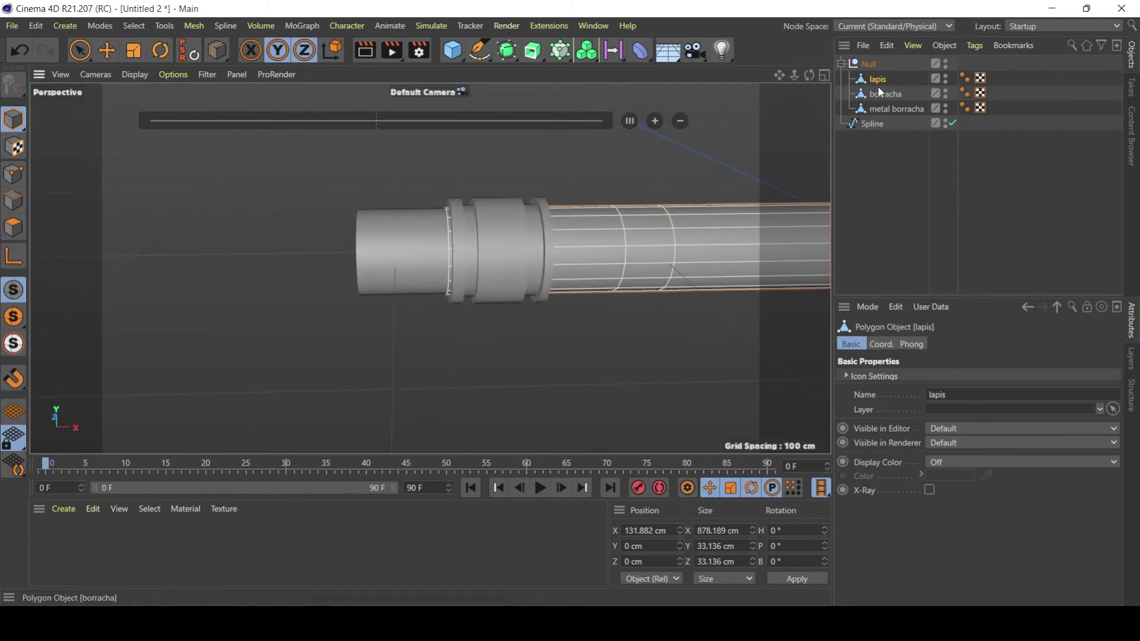
click(107, 50)
drag(793, 72, 140, 233)
key(l)
drag(682, 234, 415, 250)
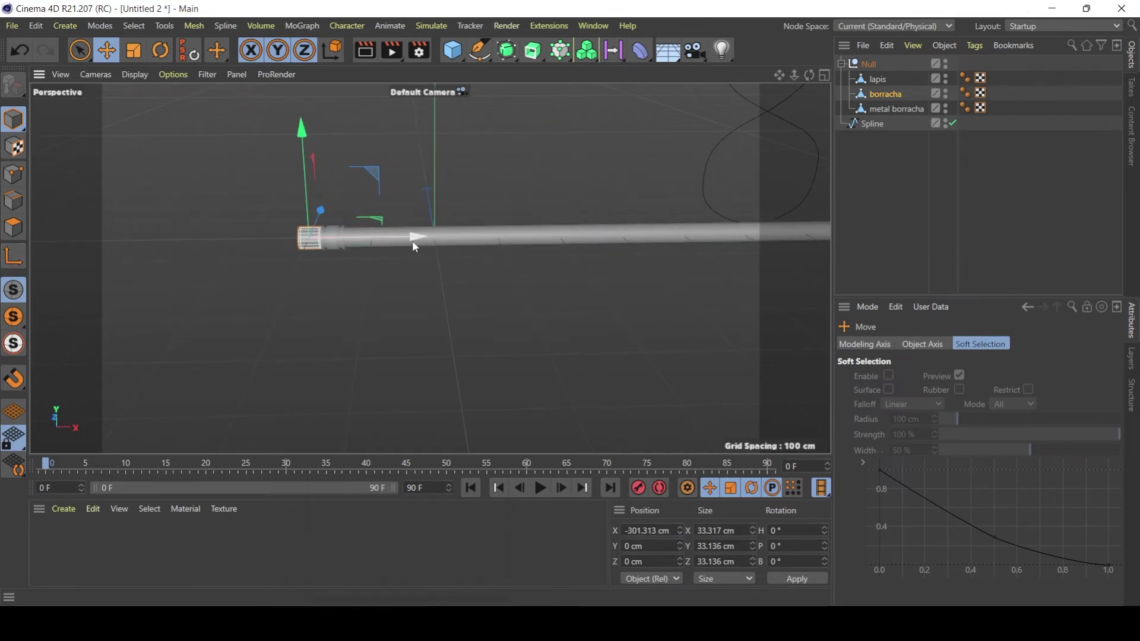
scroll(356, 226, up, 3)
drag(413, 270, 408, 273)
Step: Shift metal borracha slightly along the X axis towards the eraser end and deselect it
click(894, 108)
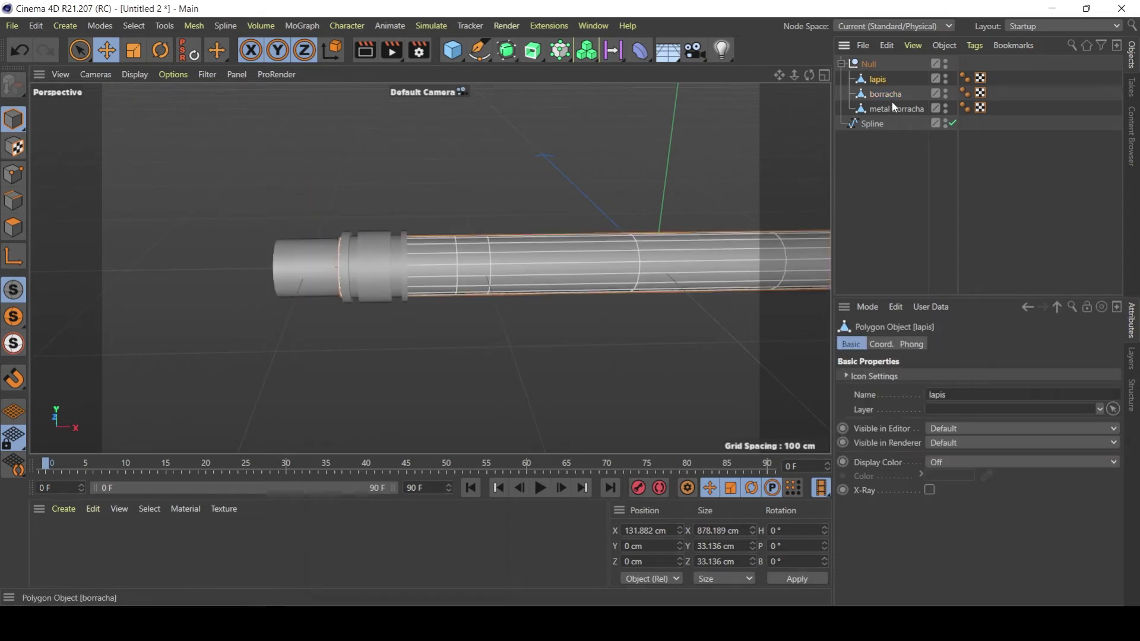
alt+drag(450, 220, 418, 243)
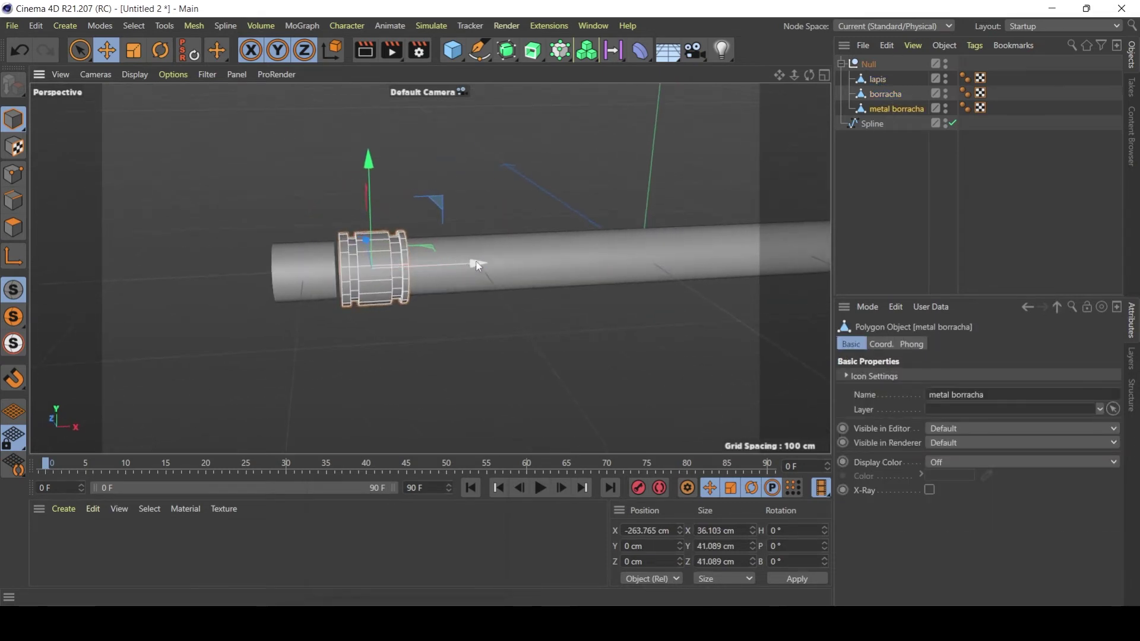
drag(478, 265, 438, 258)
click(871, 169)
Step: Select the lapis body and switch to edge editing
mouse_move(795, 75)
mouse_down()
mouse_move(785, 135)
mouse_move(771, 78)
mouse_move(606, 89)
mouse_up()
mouse_move(548, 221)
alt+mouse_down()
mouse_move(272, 212)
mouse_move(314, 227)
mouse_move(485, 225)
alt+mouse_up()
alt+right_drag(504, 212, 614, 198)
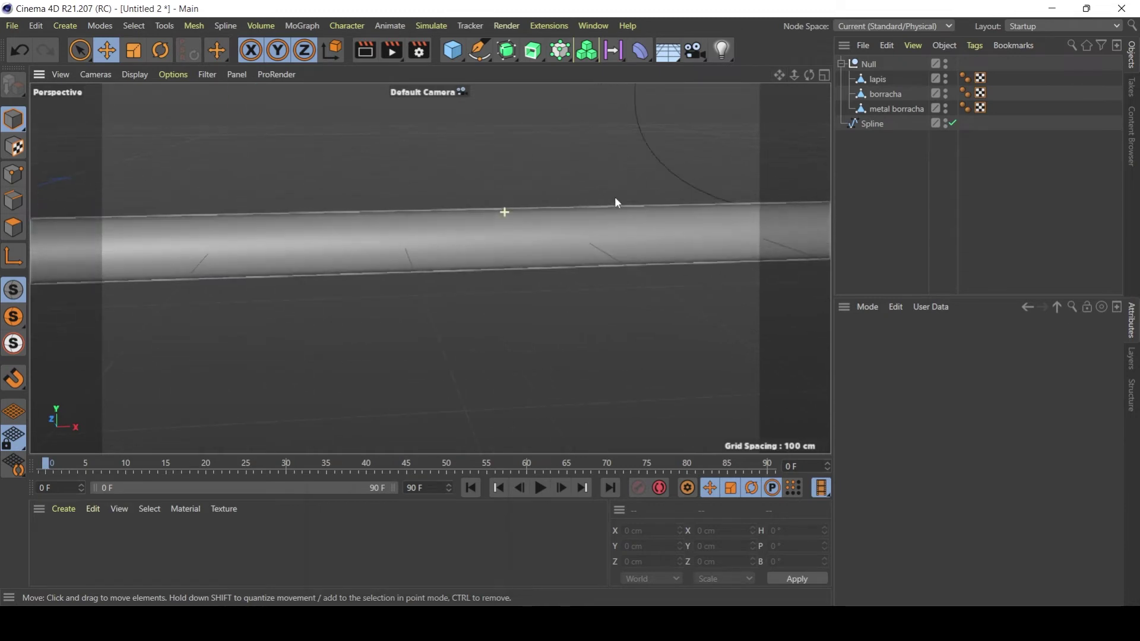
alt+middle_drag(614, 197, 579, 229)
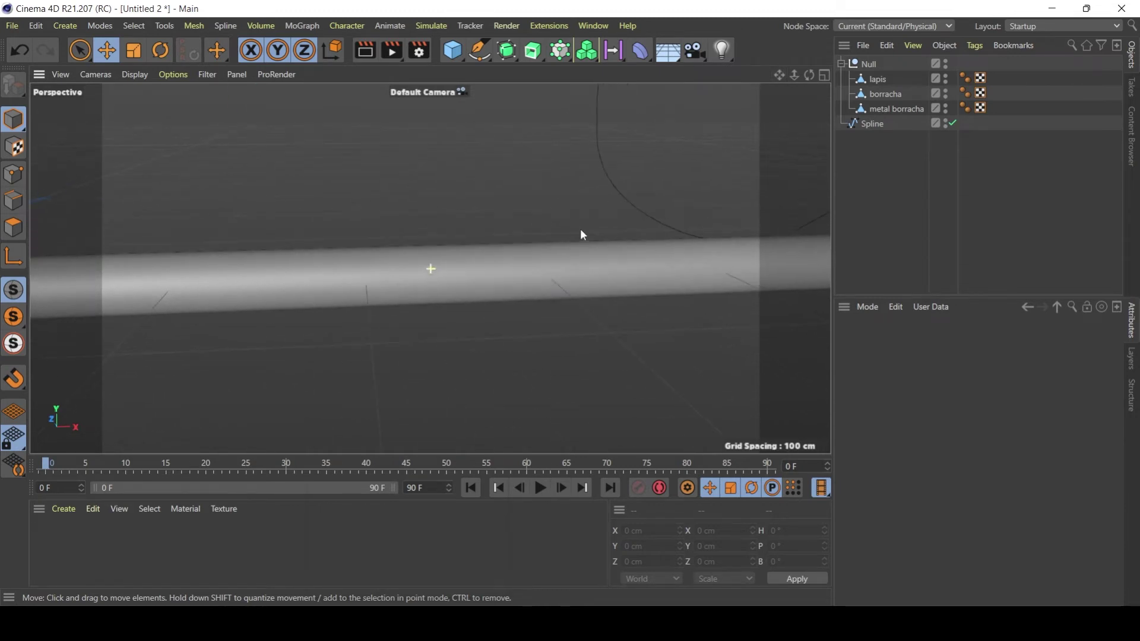
click(883, 109)
click(876, 80)
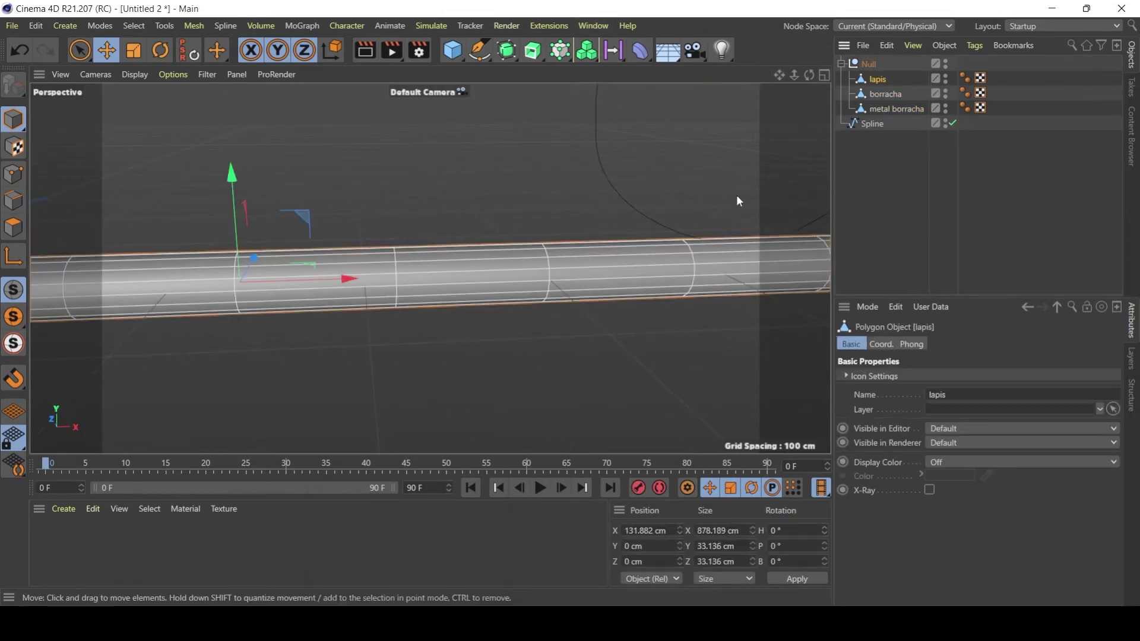
mouse_move(738, 201)
alt+mouse_down()
mouse_move(322, 229)
mouse_move(691, 245)
mouse_move(640, 248)
mouse_move(328, 231)
mouse_move(293, 207)
mouse_move(311, 221)
mouse_move(650, 266)
alt+mouse_up()
mouse_move(734, 382)
alt+mouse_down()
mouse_move(647, 272)
mouse_move(731, 288)
mouse_move(820, 278)
alt+mouse_up()
click(13, 201)
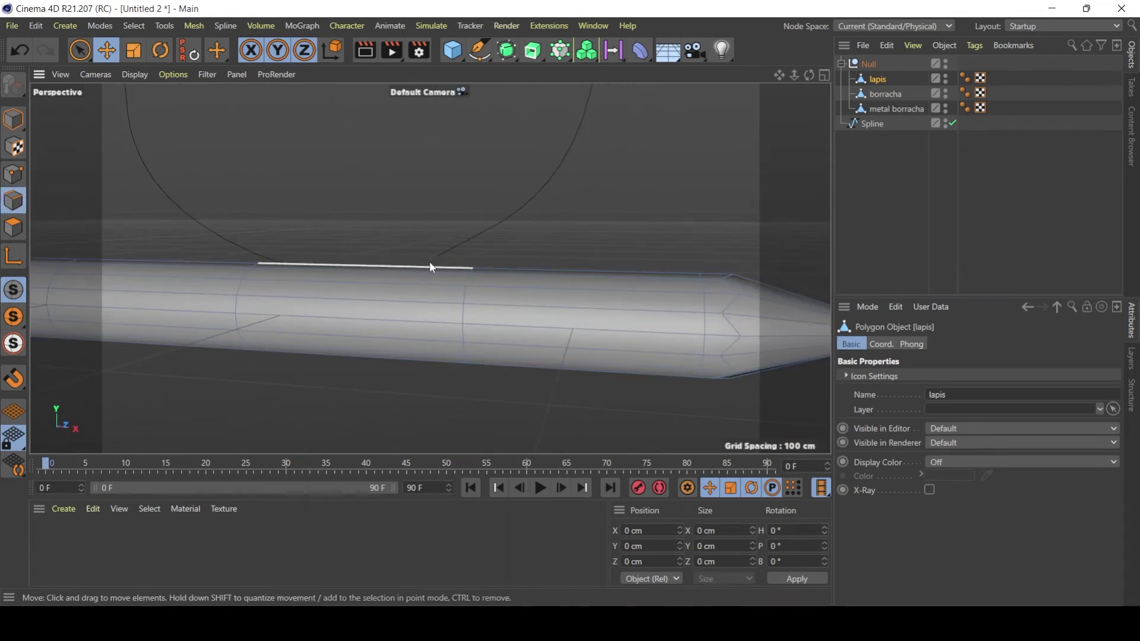
Step: Select three lengthwise edge loops around the lapis body with Loop Selection
alt+drag(615, 292, 629, 331)
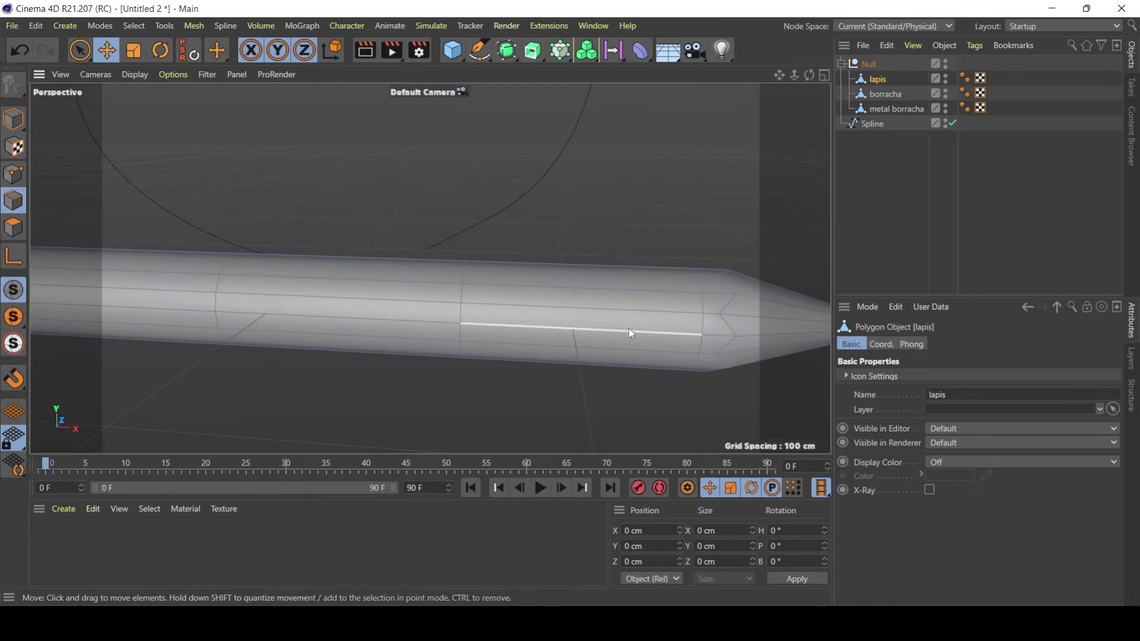
key(u)
key(l)
click(536, 323)
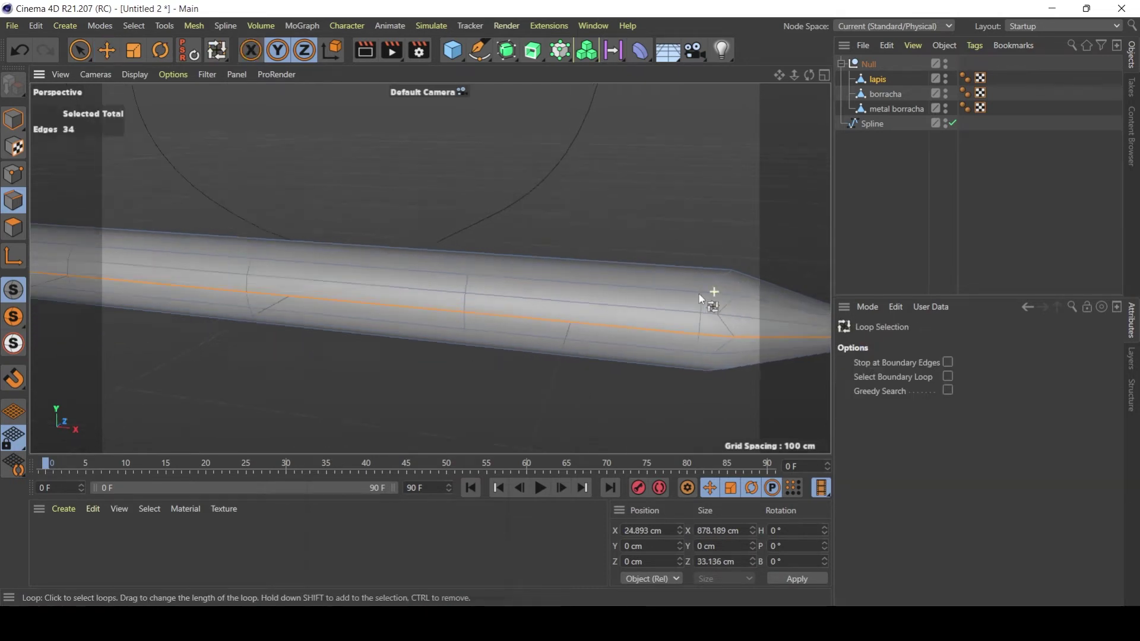
mouse_move(708, 297)
alt+mouse_down()
mouse_move(509, 275)
mouse_move(738, 272)
mouse_move(469, 286)
mouse_move(507, 334)
mouse_move(530, 337)
mouse_move(529, 294)
mouse_move(629, 320)
alt+mouse_up()
shift+click(546, 285)
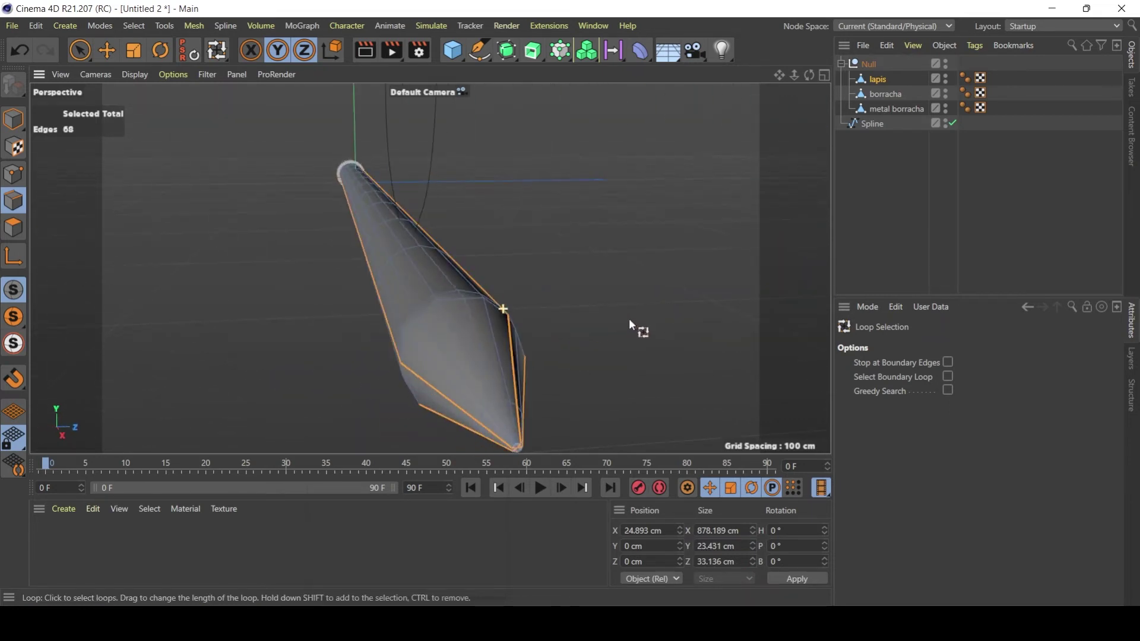
shift+click(433, 287)
alt+drag(432, 287, 457, 291)
alt+drag(417, 283, 547, 293)
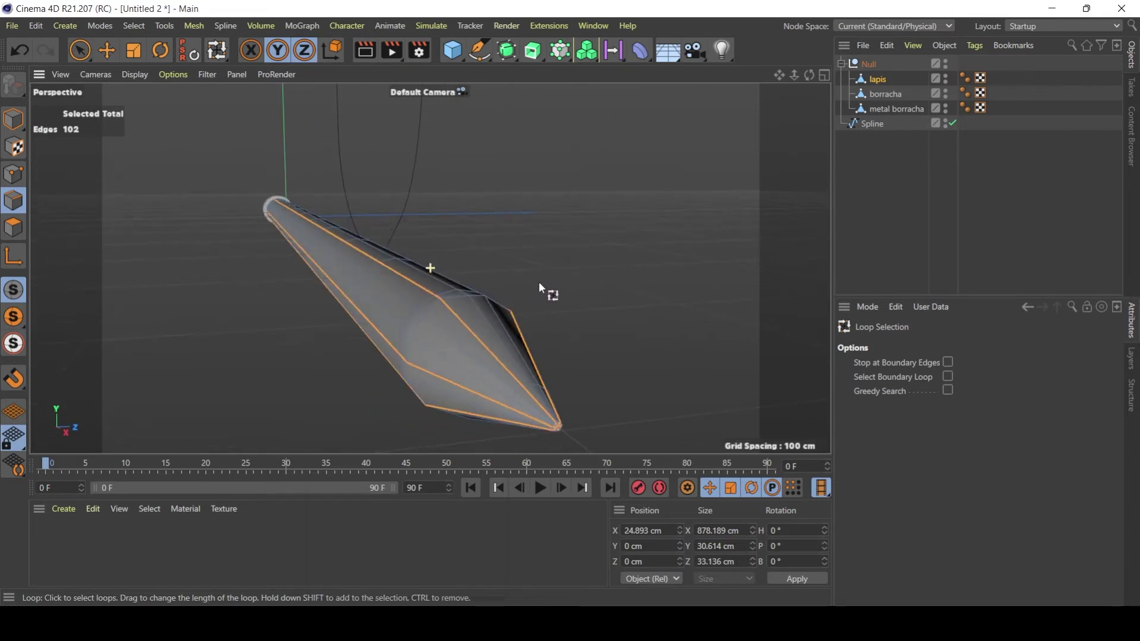
Step: Try to extend the lapis edge selection with more alternating lengthwise loops and the ring loop at the base of the tip
ctrl+click(393, 341)
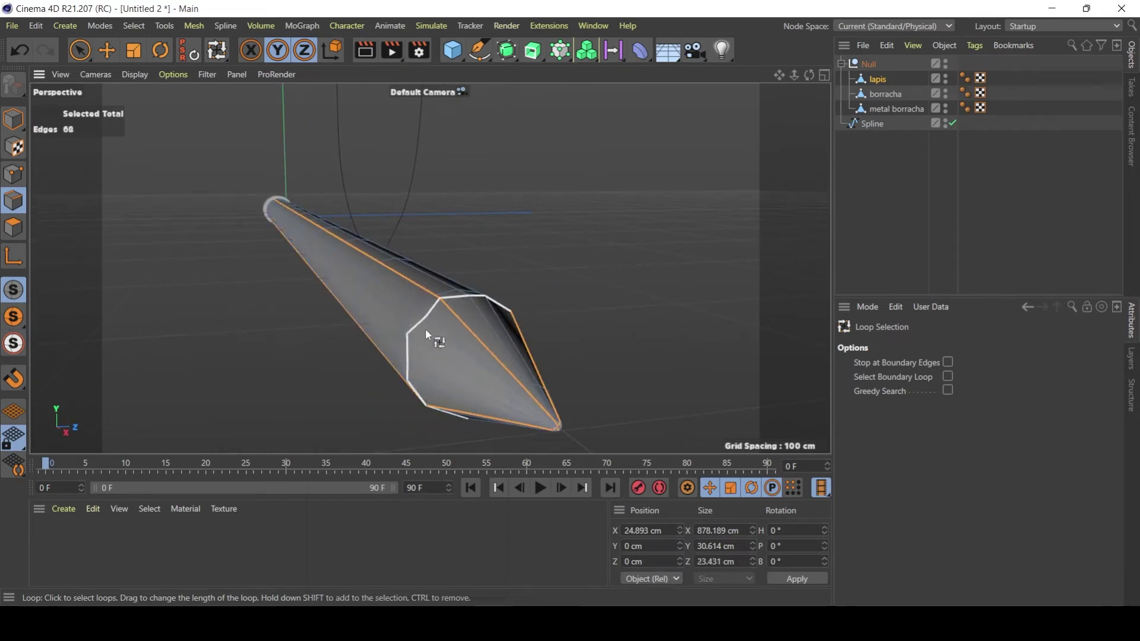
shift+click(398, 323)
mouse_move(443, 349)
alt+mouse_down()
mouse_move(472, 323)
mouse_move(380, 298)
mouse_move(361, 314)
mouse_move(485, 355)
alt+mouse_up()
shift+click(437, 392)
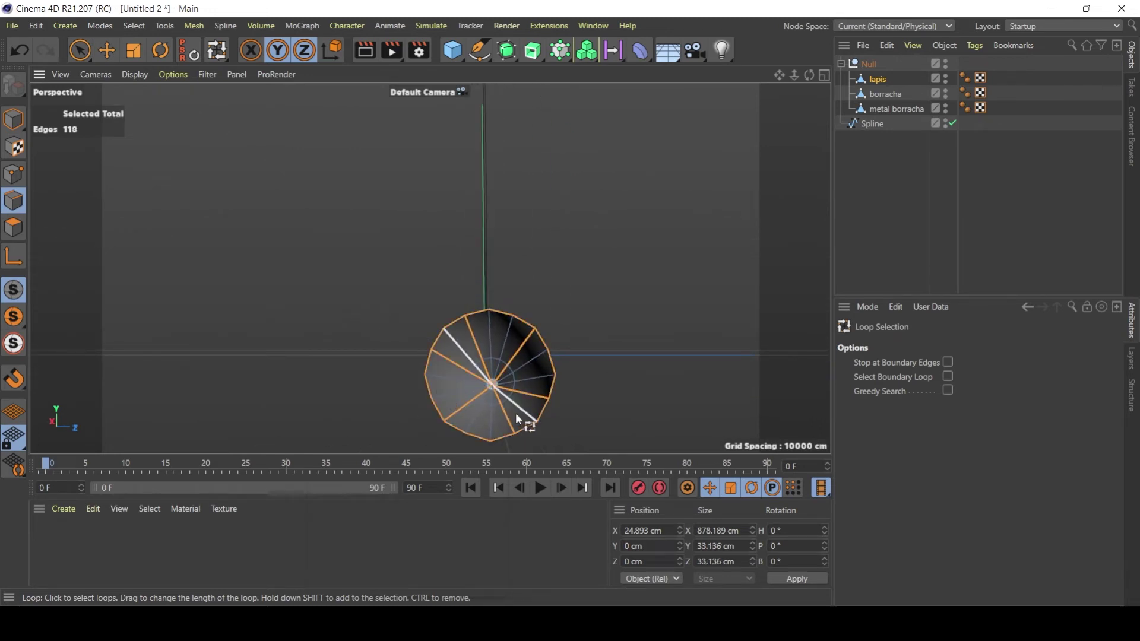
shift+click(438, 391)
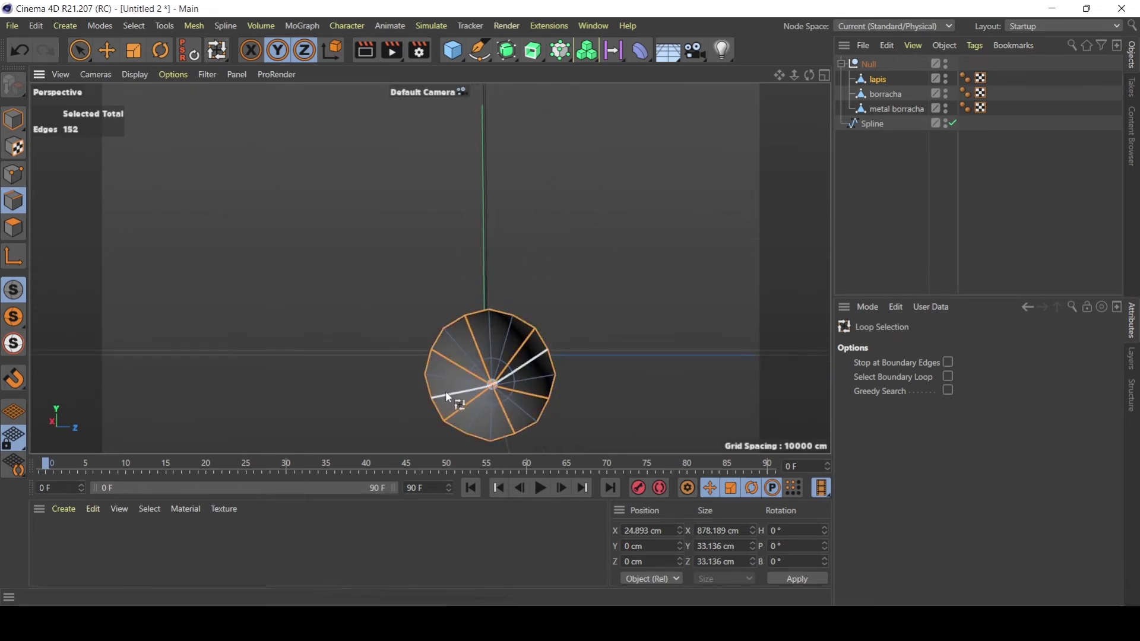
key(ctrl+z)
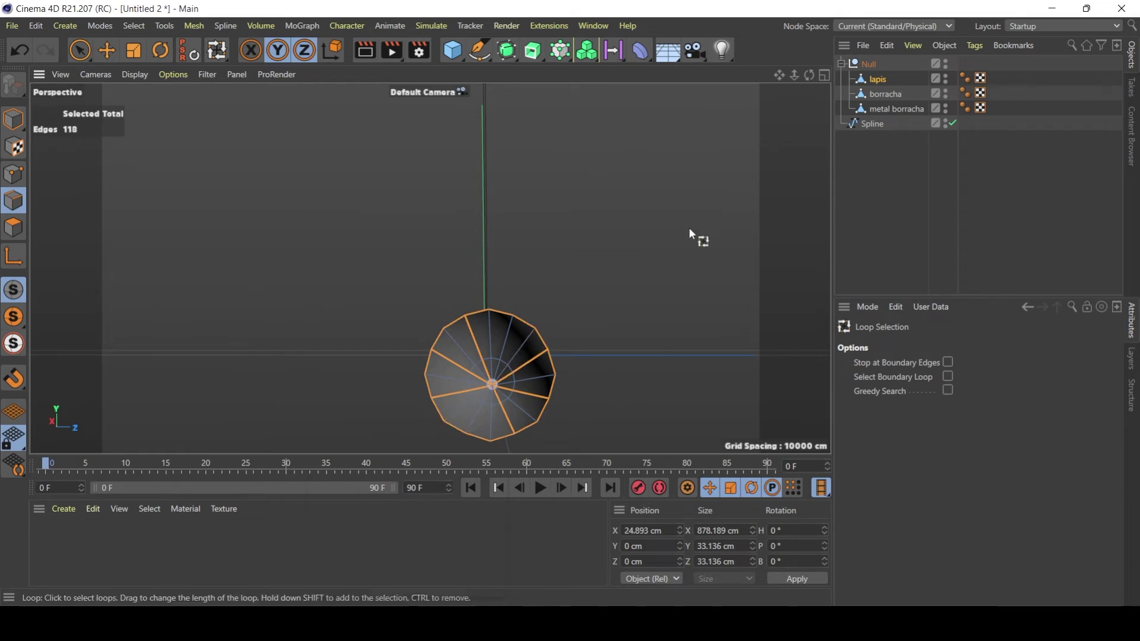
mouse_move(690, 233)
alt+mouse_down()
mouse_move(526, 323)
mouse_move(611, 359)
mouse_move(689, 354)
mouse_move(582, 318)
mouse_move(517, 319)
mouse_move(555, 335)
mouse_move(690, 333)
alt+mouse_up()
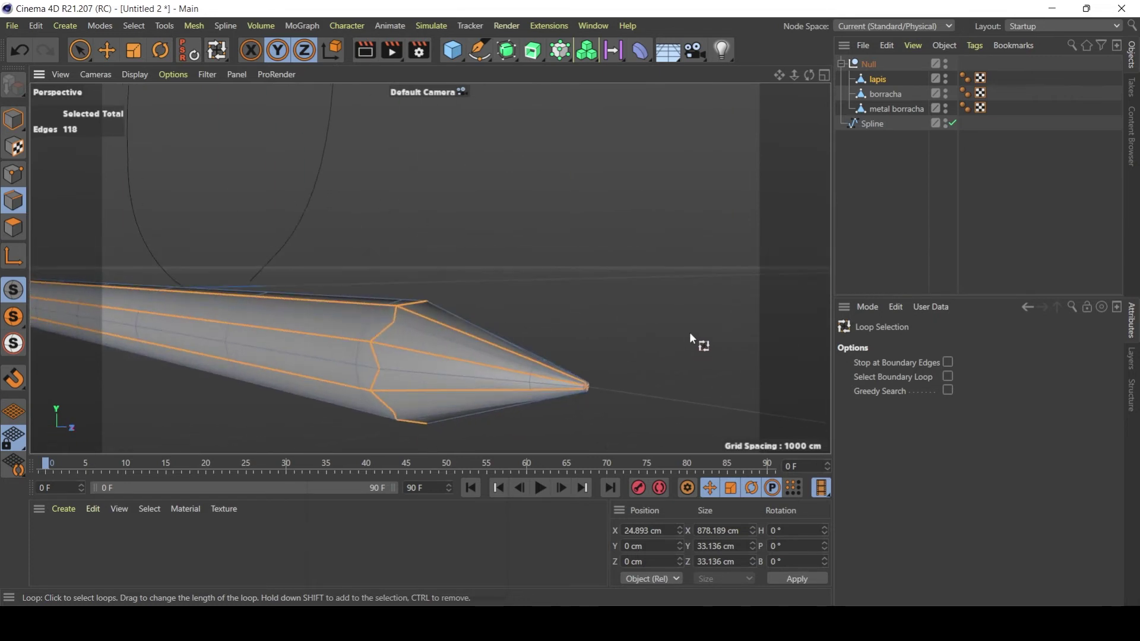
Step: Undo all the edge loop selections made on the lapis body
key(ctrl+z)
key(ctrl+z)
key(ctrl+z)
key(ctrl+z)
key(ctrl+z)
key(ctrl+z)
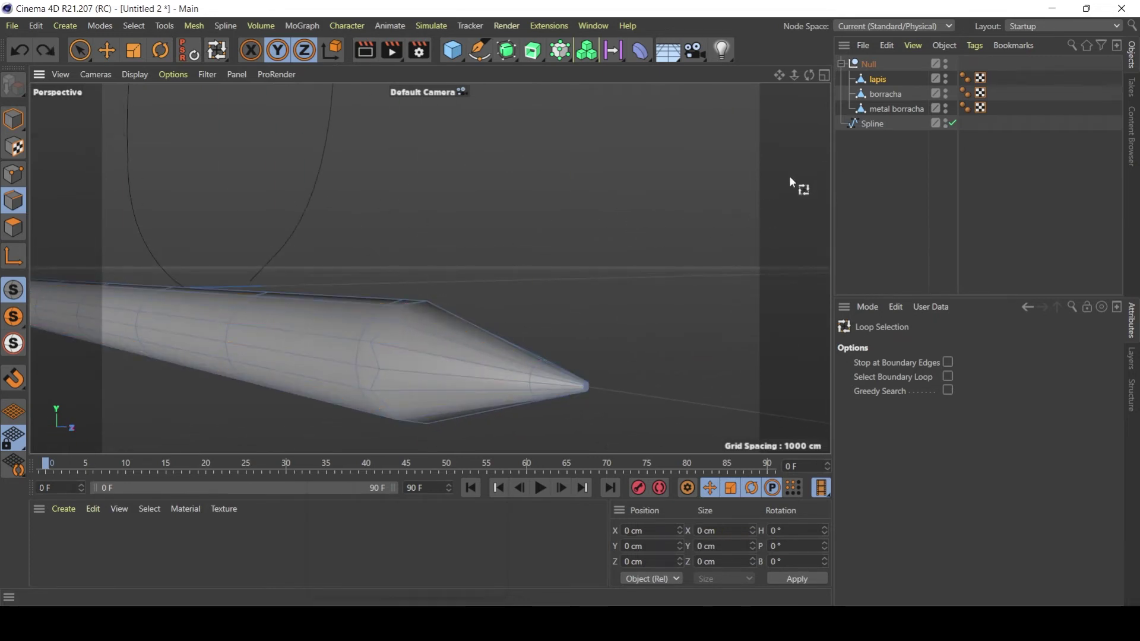
drag(794, 75, 775, 178)
mouse_move(369, 324)
alt+middle_down()
mouse_move(397, 333)
mouse_move(457, 323)
alt+middle_up()
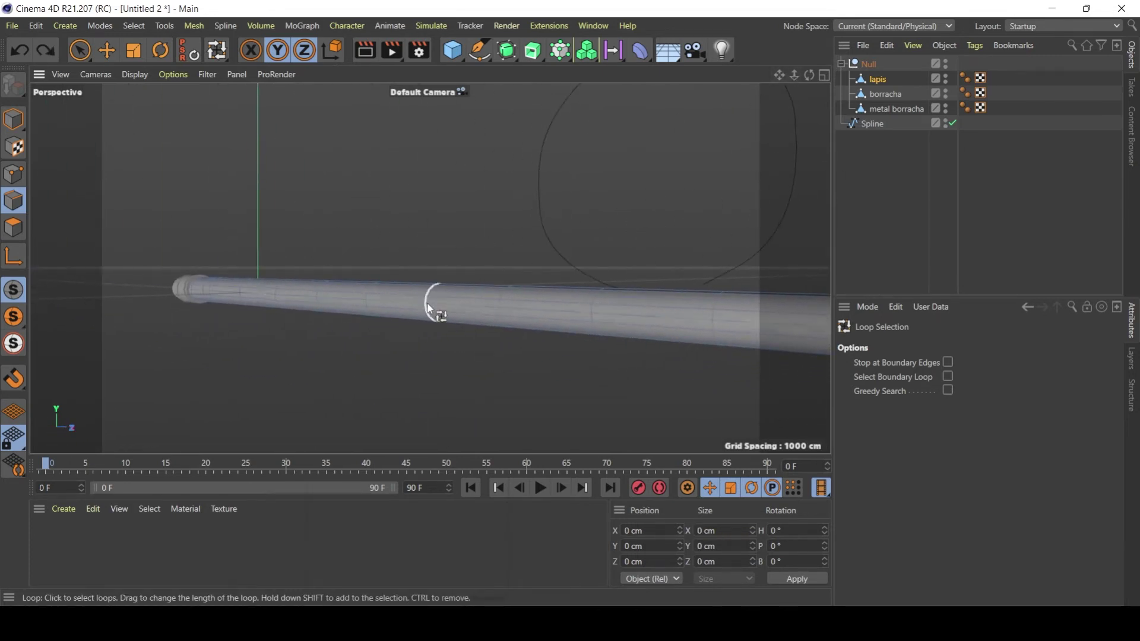
alt+drag(377, 305, 579, 354)
mouse_move(681, 282)
alt+middle_down()
mouse_move(710, 256)
mouse_move(753, 243)
alt+middle_up()
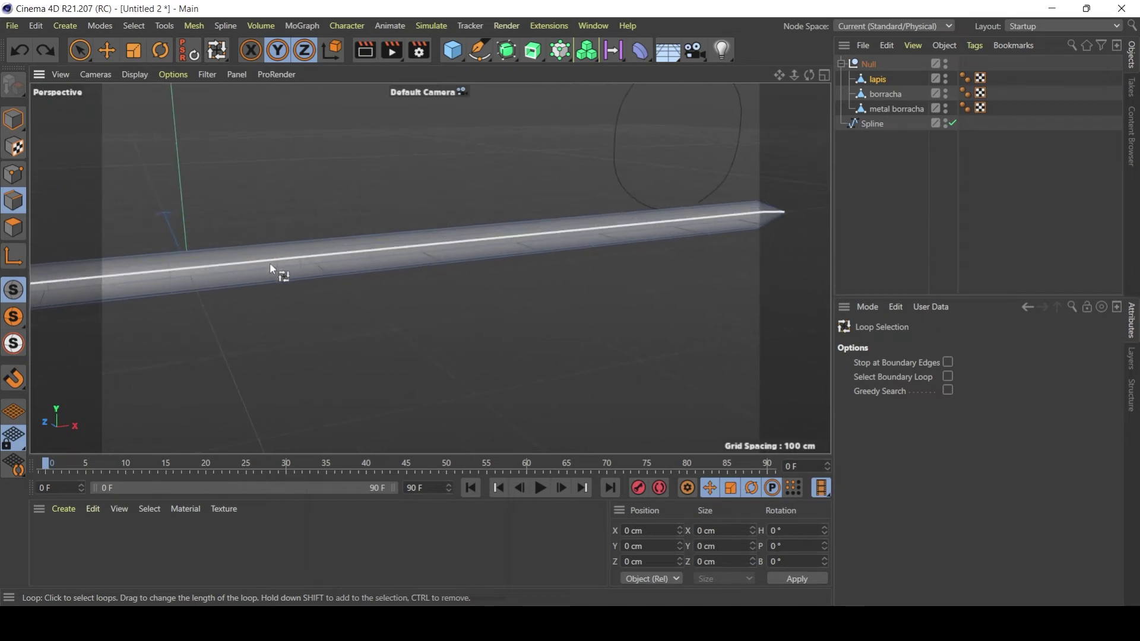
mouse_move(271, 269)
alt+mouse_down()
mouse_move(433, 305)
mouse_move(333, 296)
mouse_move(308, 273)
alt+mouse_up()
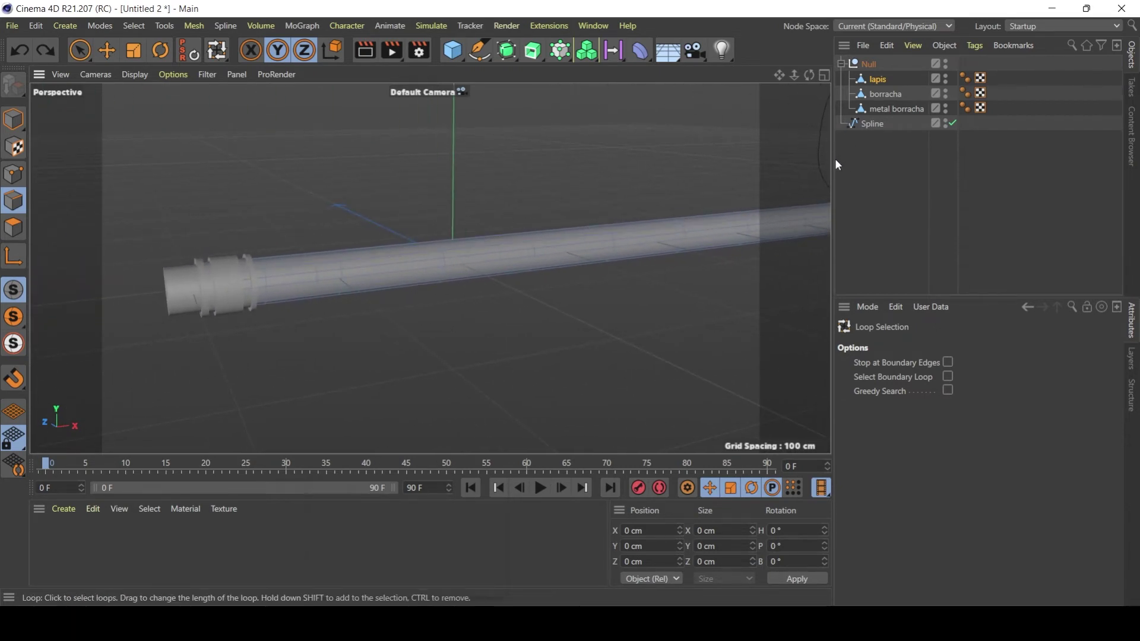
mouse_move(793, 74)
mouse_down()
mouse_move(746, 68)
mouse_move(858, 79)
mouse_up()
Step: Collapse the Null group holding the pencil parts and wrap it in a Subdivision Surface
click(860, 63)
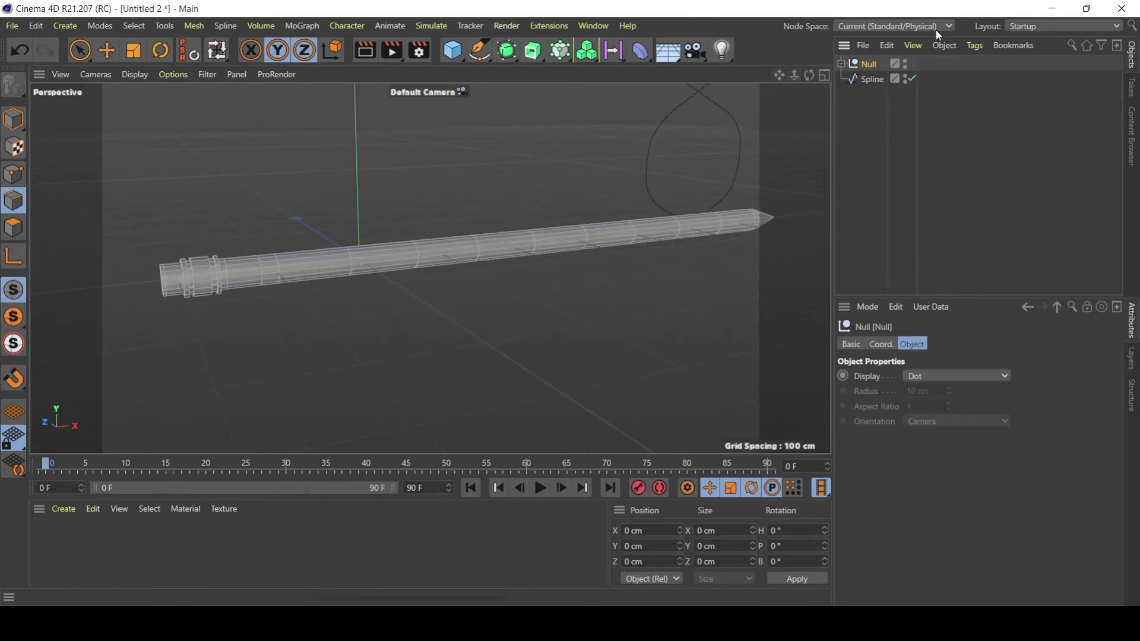
alt+drag(578, 197, 494, 207)
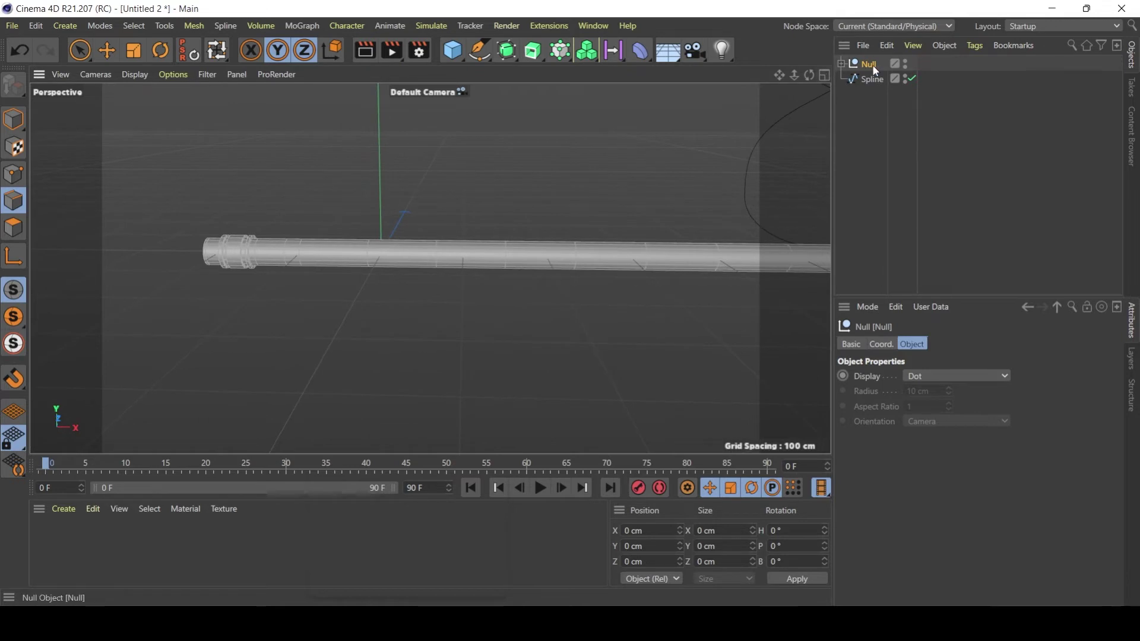
drag(817, 67, 736, 81)
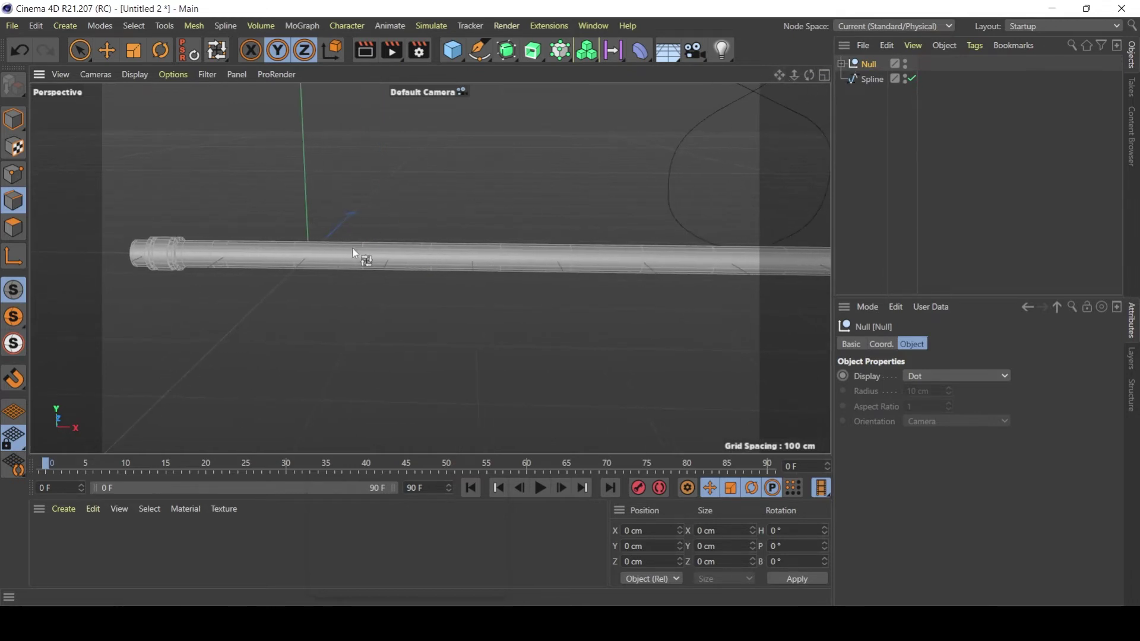
mouse_move(359, 254)
alt+mouse_down()
mouse_move(392, 252)
mouse_move(410, 235)
mouse_move(246, 224)
mouse_move(492, 245)
mouse_move(422, 234)
mouse_move(504, 191)
alt+mouse_up()
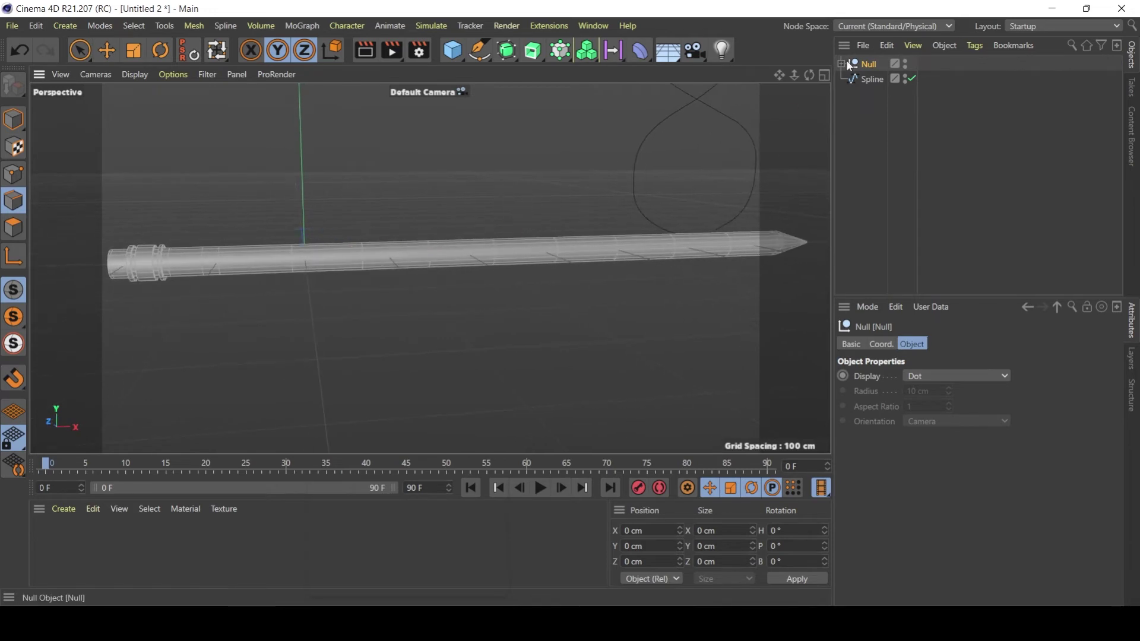
click(507, 50)
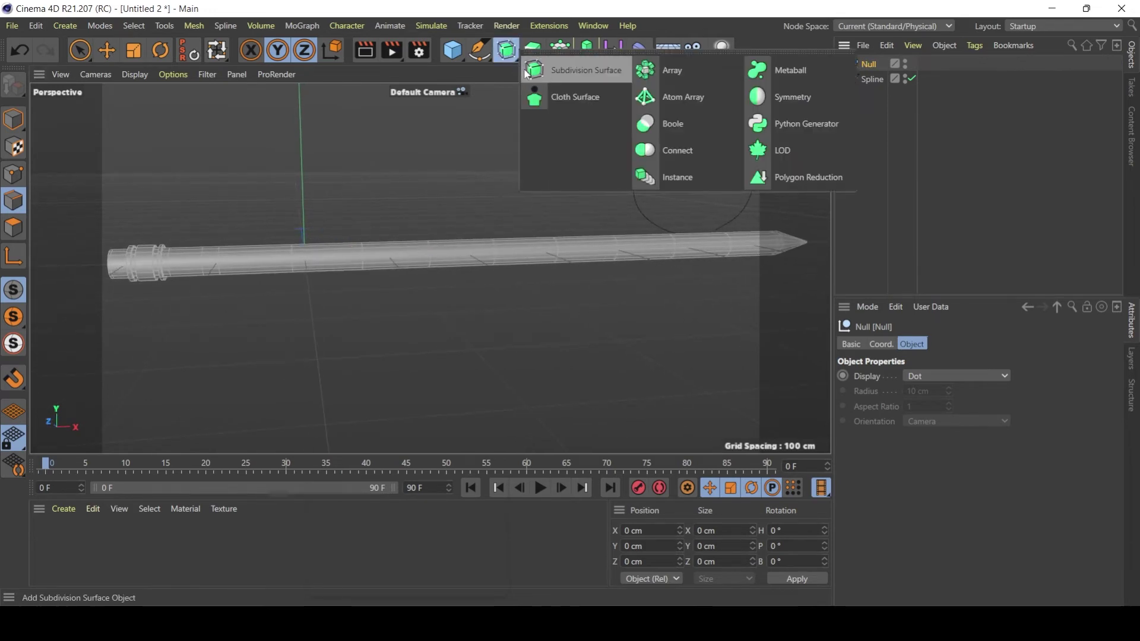
alt+click(566, 74)
click(803, 134)
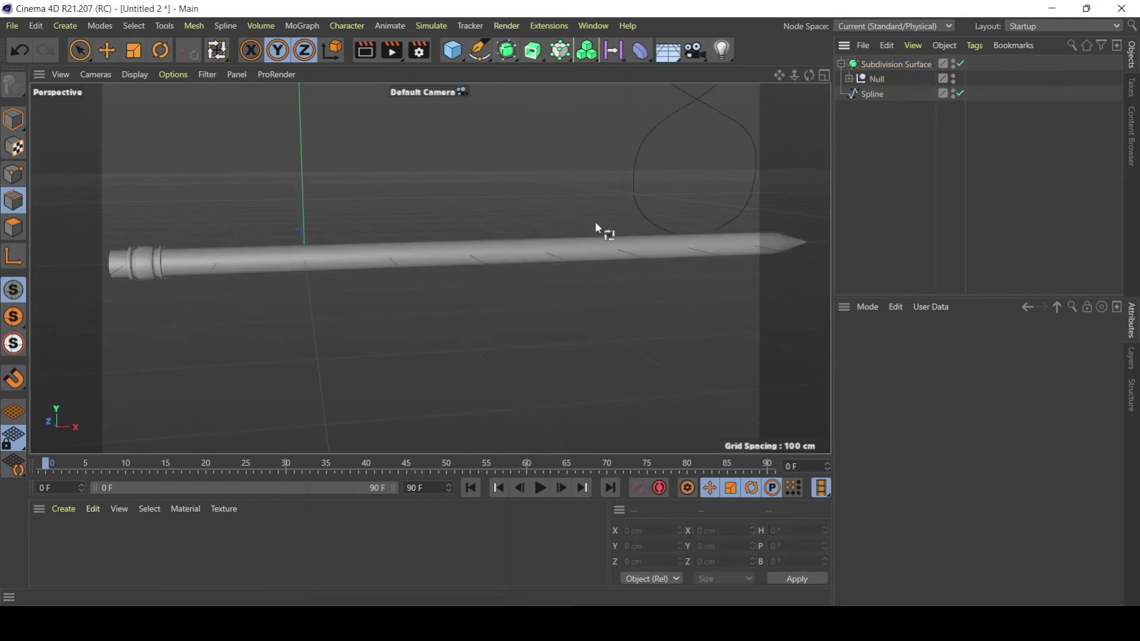
Step: Examine the smoothed eraser end up close, along with the subdivided meshes of the parts inside Null
scroll(247, 267, up, 3)
scroll(247, 267, down, 3)
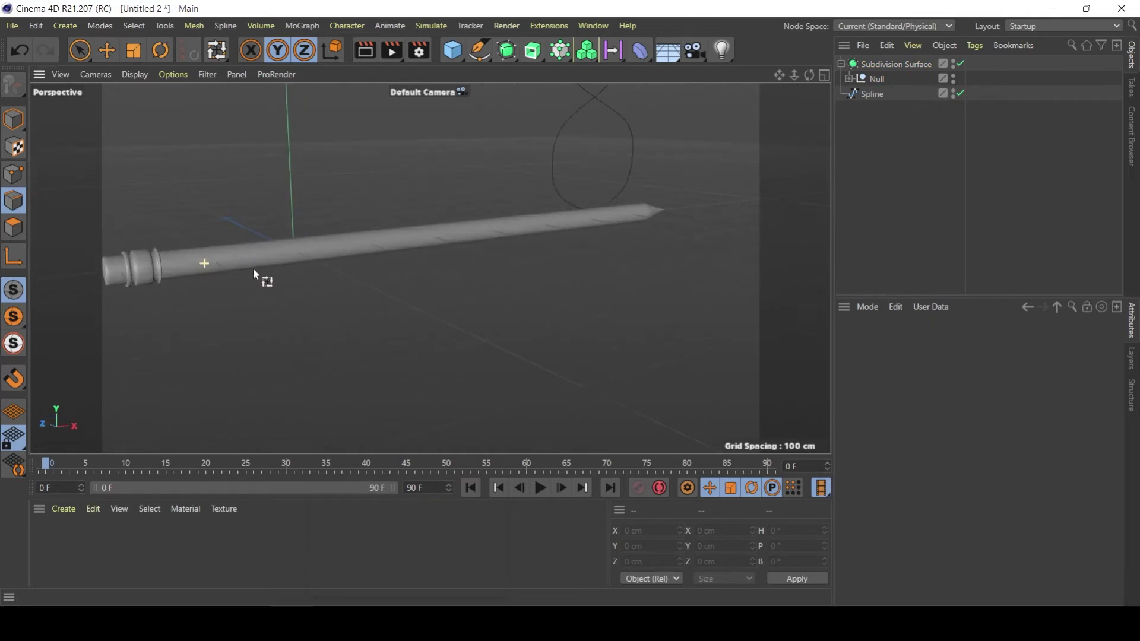
alt+drag(262, 275, 166, 264)
scroll(165, 258, up, 6)
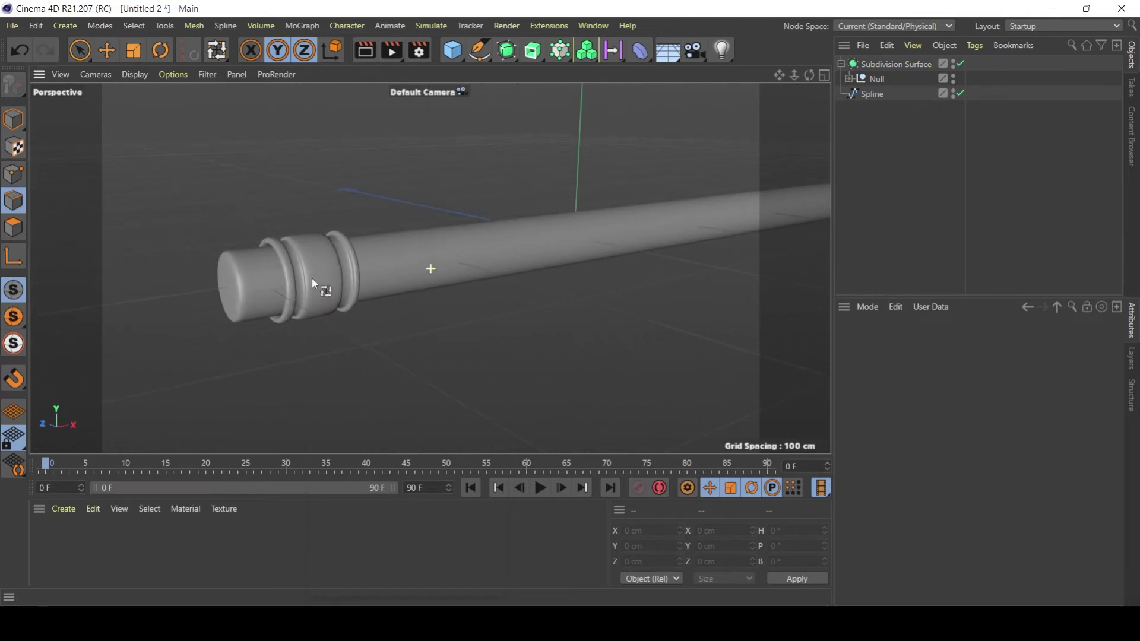
mouse_move(261, 282)
alt+mouse_down()
mouse_move(337, 276)
mouse_move(304, 266)
mouse_move(289, 280)
alt+mouse_up()
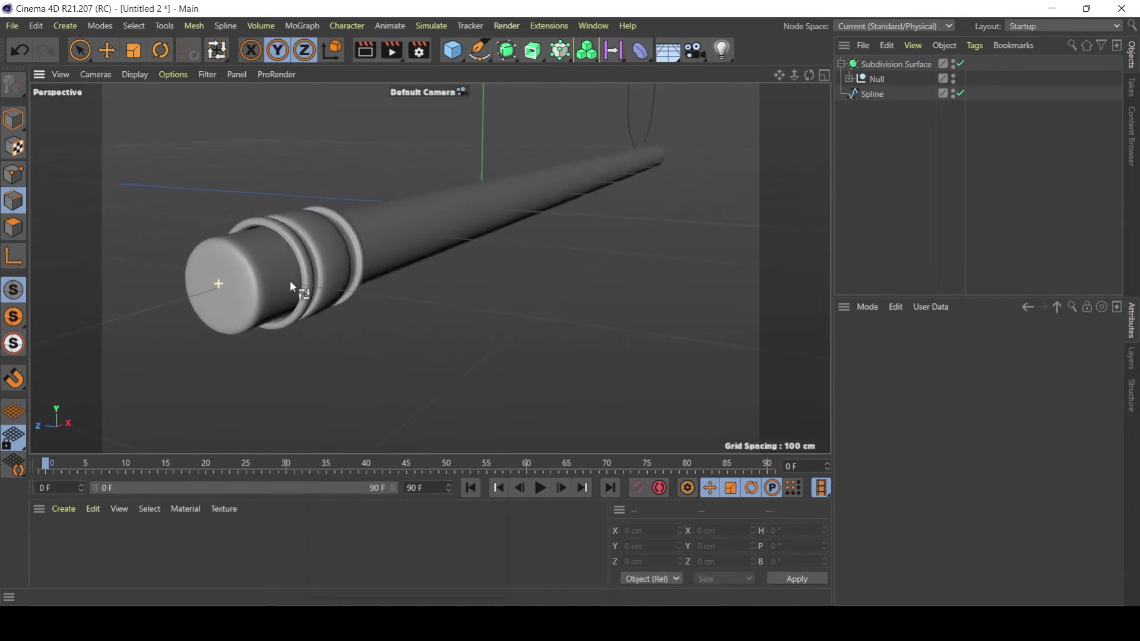
click(868, 85)
click(849, 78)
click(894, 109)
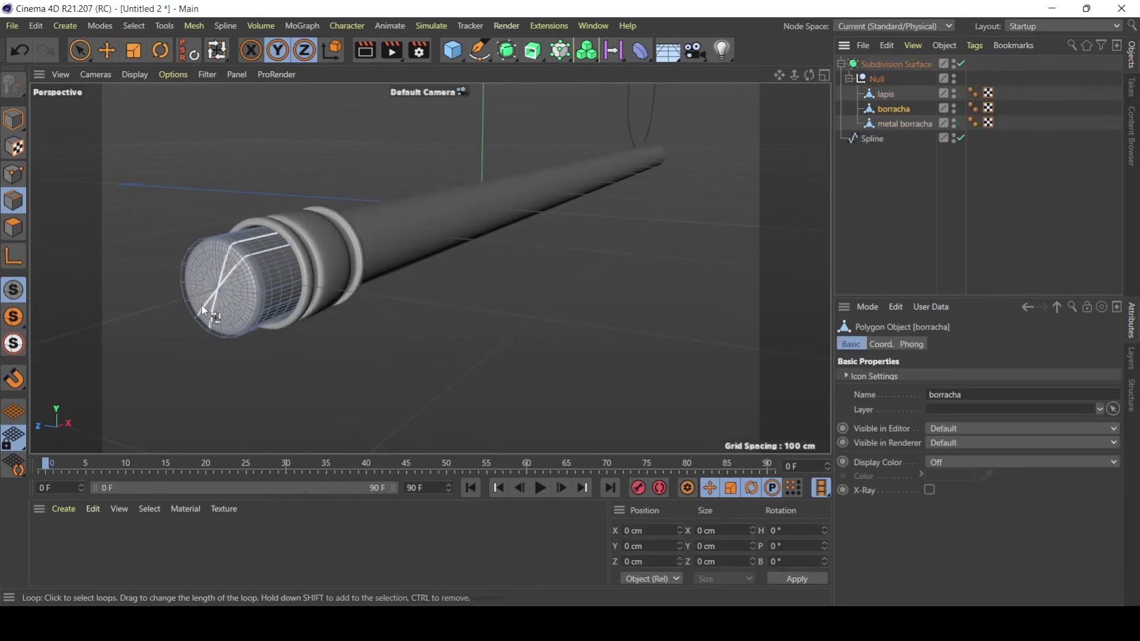
click(909, 123)
click(886, 93)
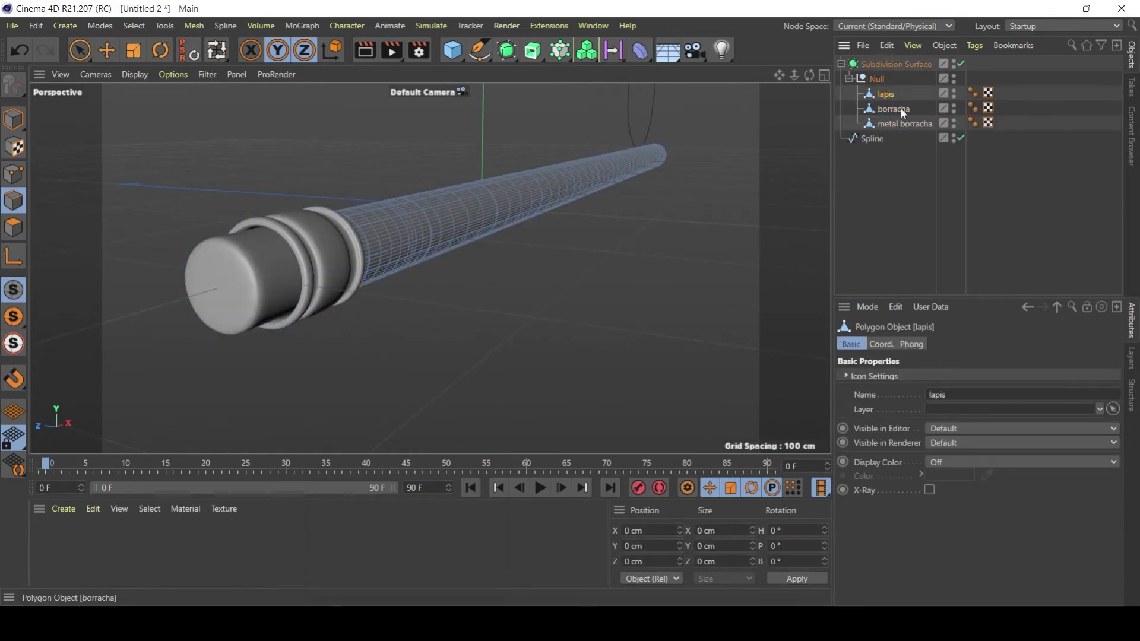
Step: Disable the Subdivision Surface and cut a circular edge loop into the borracha end cap at about 44% offset
click(894, 108)
click(961, 64)
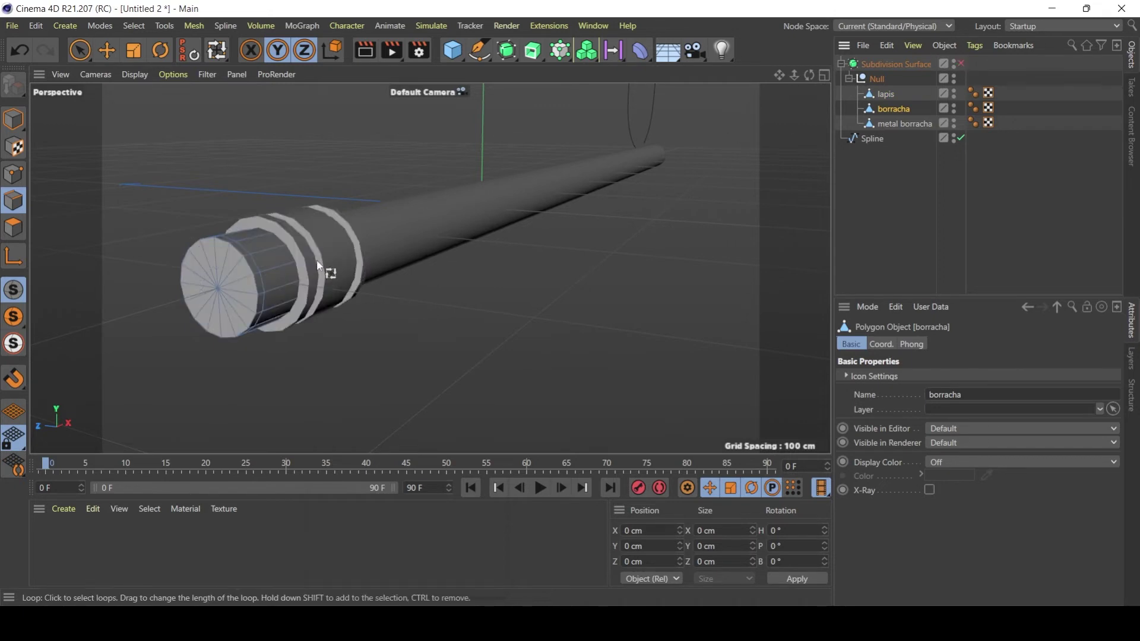
alt+drag(316, 259, 271, 297)
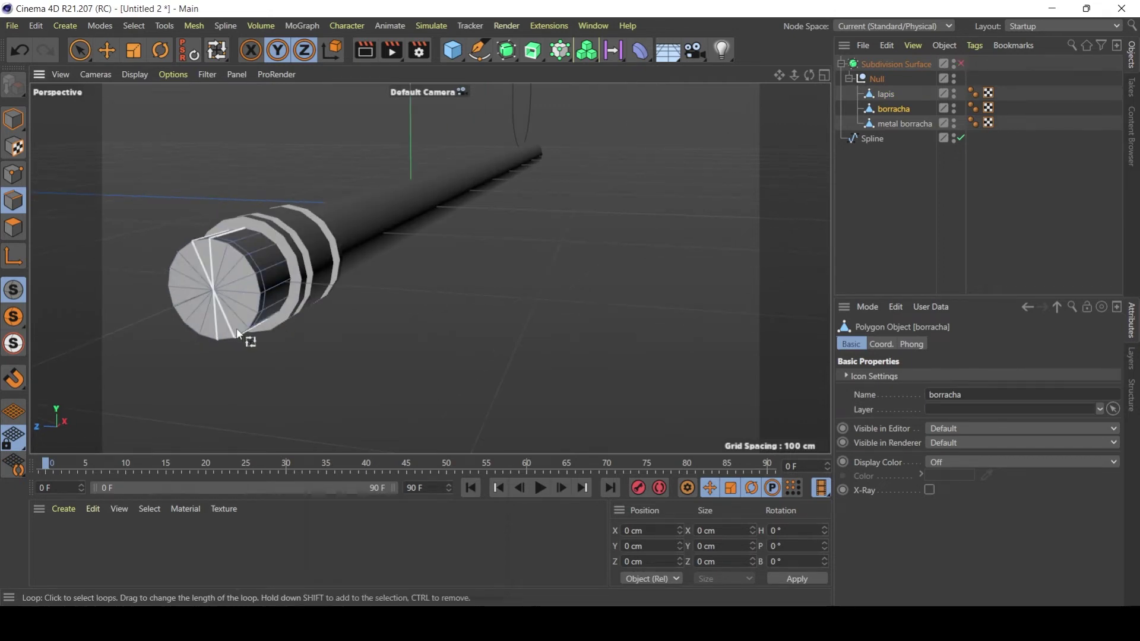
key(k)
key(l)
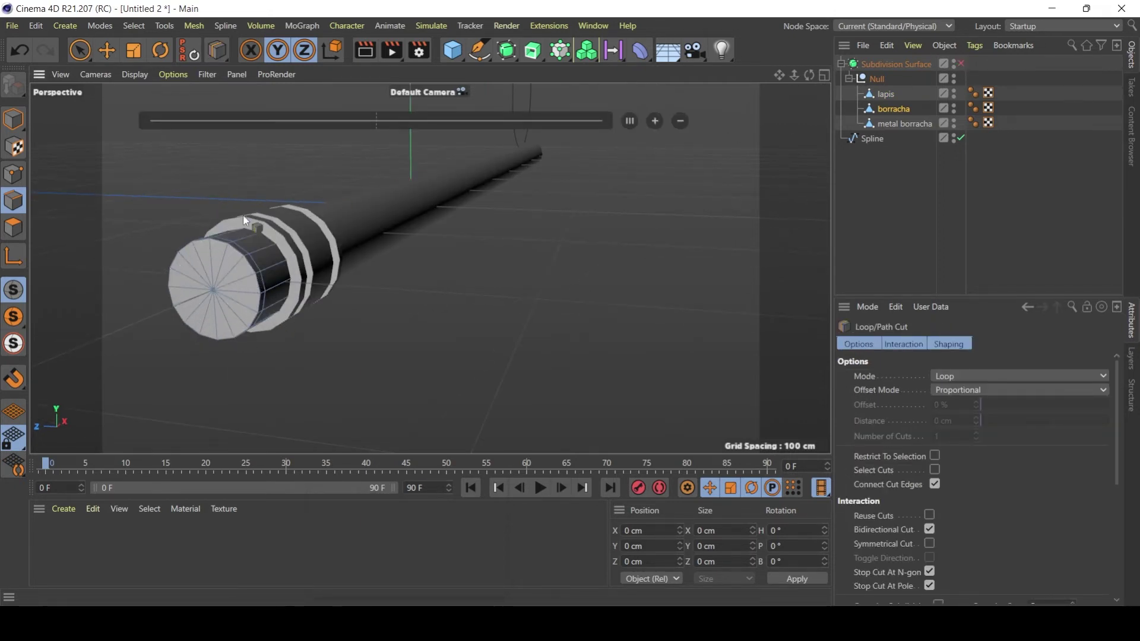
click(232, 270)
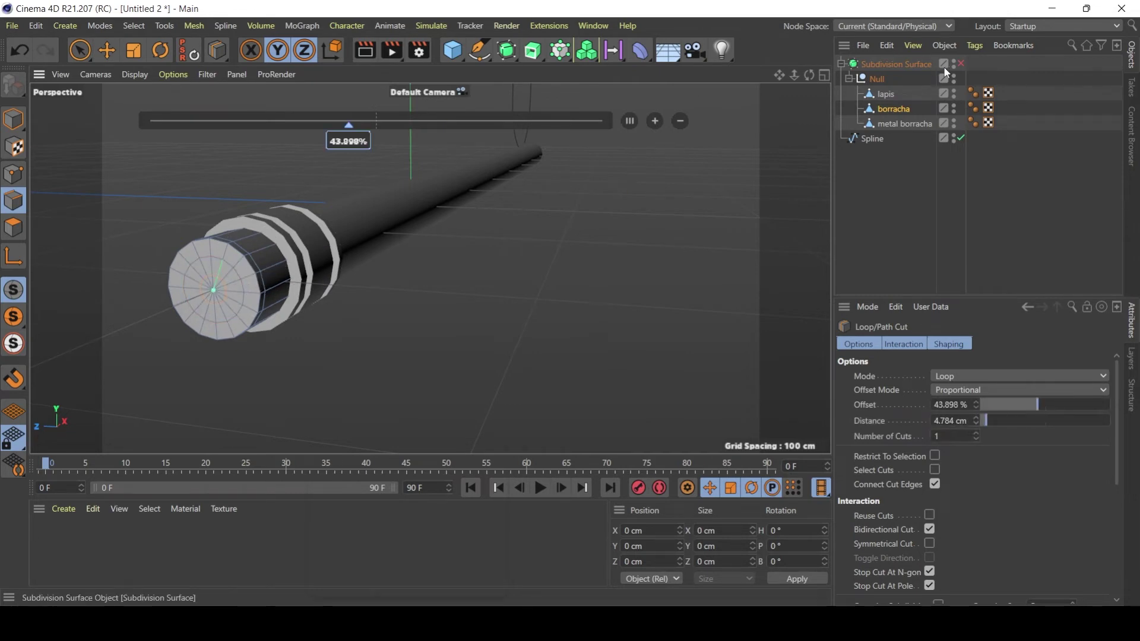
Step: Re-enable the Subdivision Surface to check the smoothed eraser with its added loop
click(962, 64)
mouse_move(250, 267)
alt+mouse_down()
mouse_move(197, 248)
mouse_move(235, 280)
mouse_move(347, 291)
mouse_move(301, 274)
alt+mouse_up()
scroll(247, 278, up, 5)
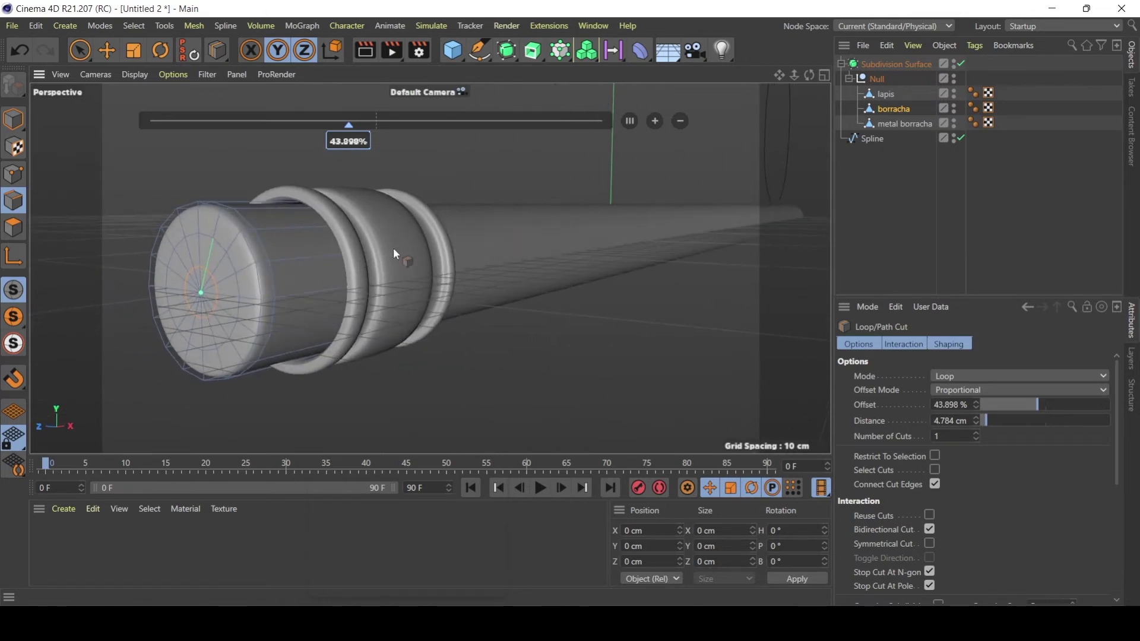
Step: Select the Null group and examine the subdivided pencil from the eraser end to the tip
click(877, 79)
alt+drag(460, 250, 498, 268)
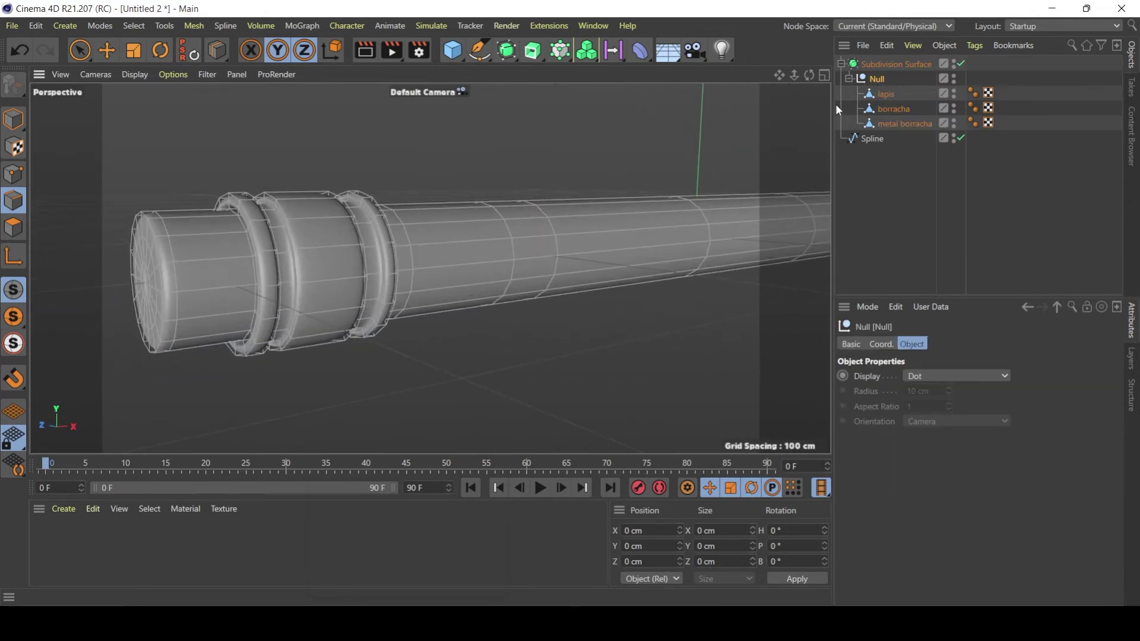
mouse_move(795, 75)
mouse_down()
mouse_move(665, 255)
mouse_move(629, 279)
mouse_up()
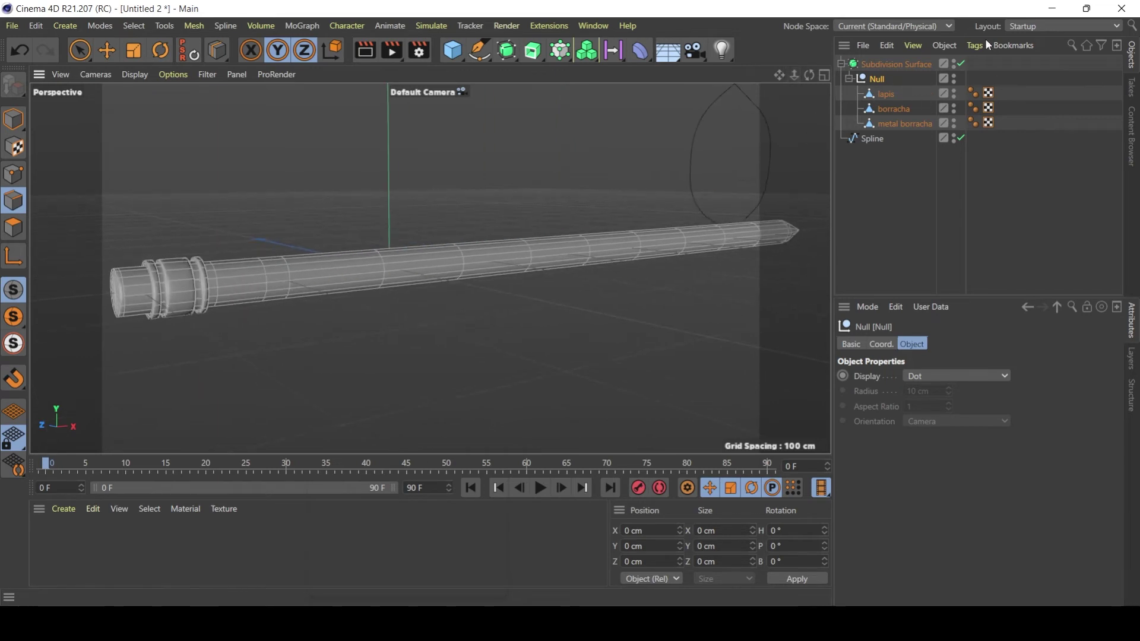
click(849, 78)
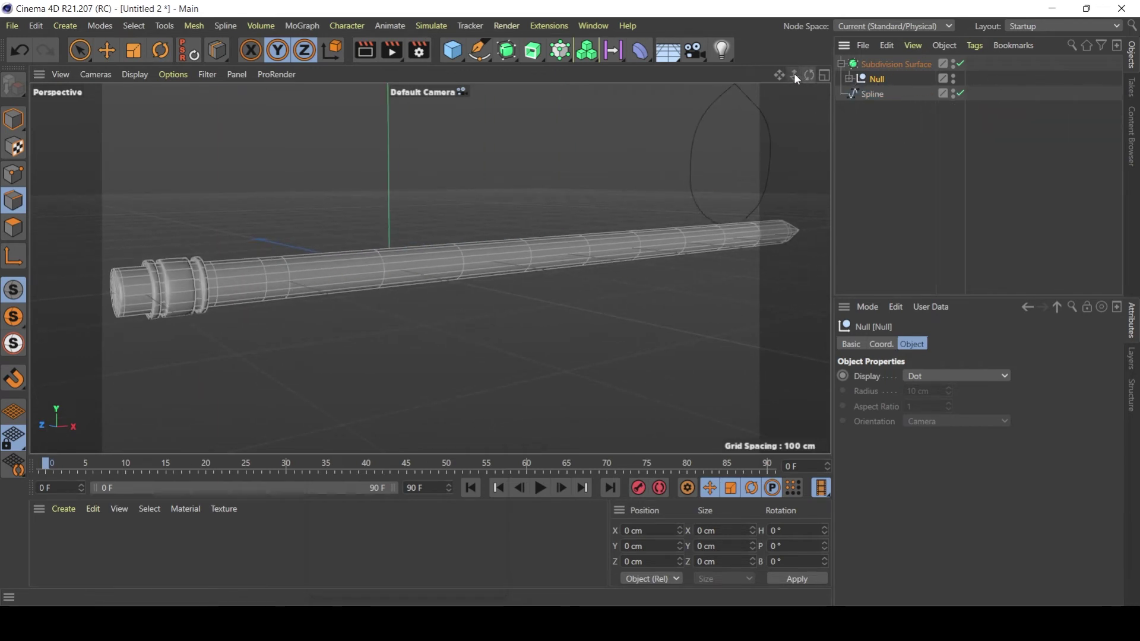
drag(793, 74, 760, 157)
scroll(479, 237, up, 5)
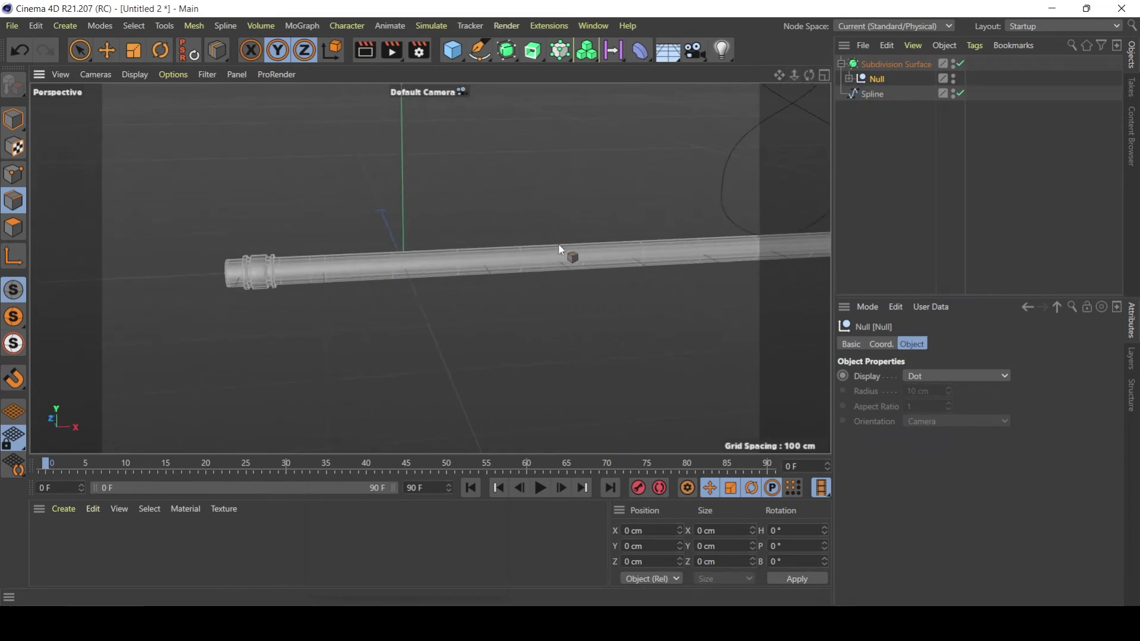
mouse_move(778, 76)
mouse_down()
mouse_move(614, 122)
mouse_move(474, 192)
mouse_up()
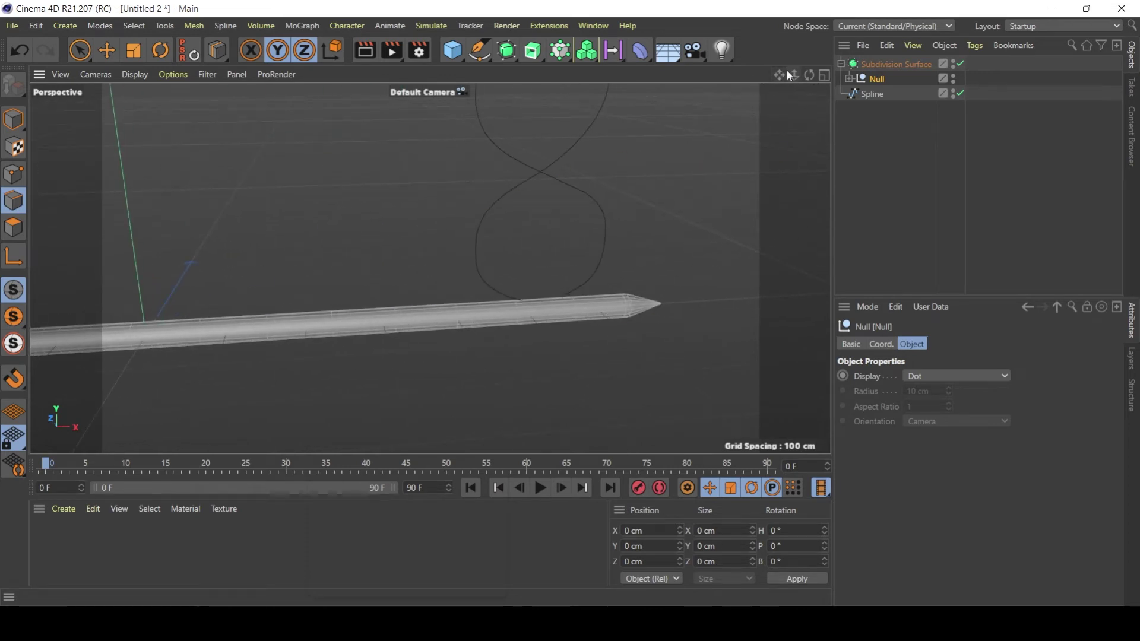
drag(794, 74, 294, 240)
Step: Move the Null group out of the Subdivision Surface to the top level and select the Subdivision Surface object
click(850, 78)
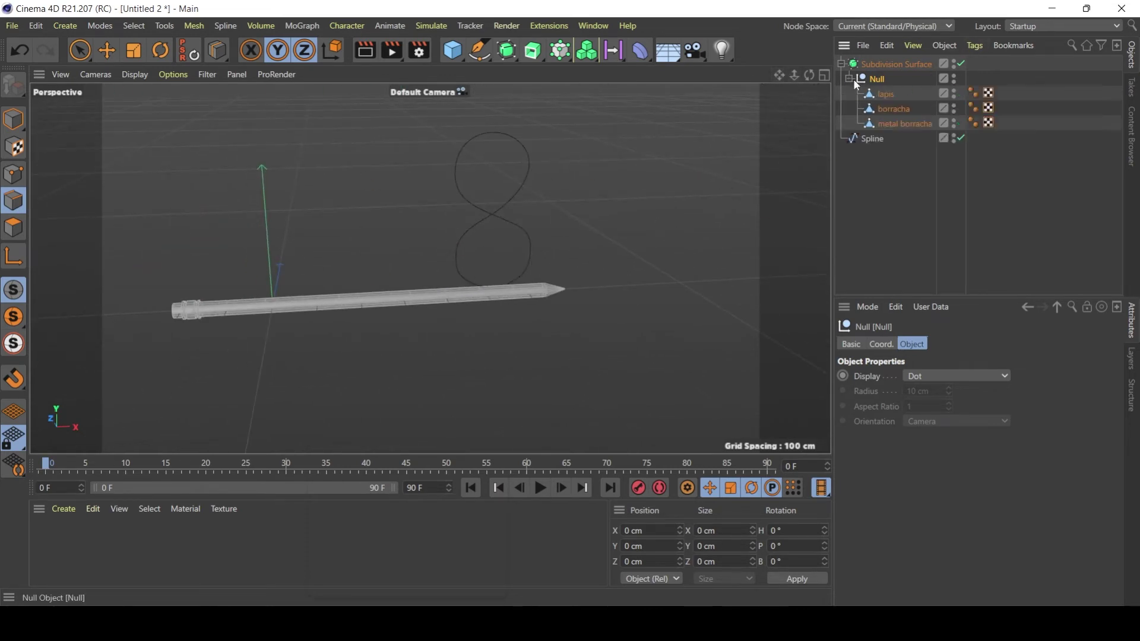
click(849, 79)
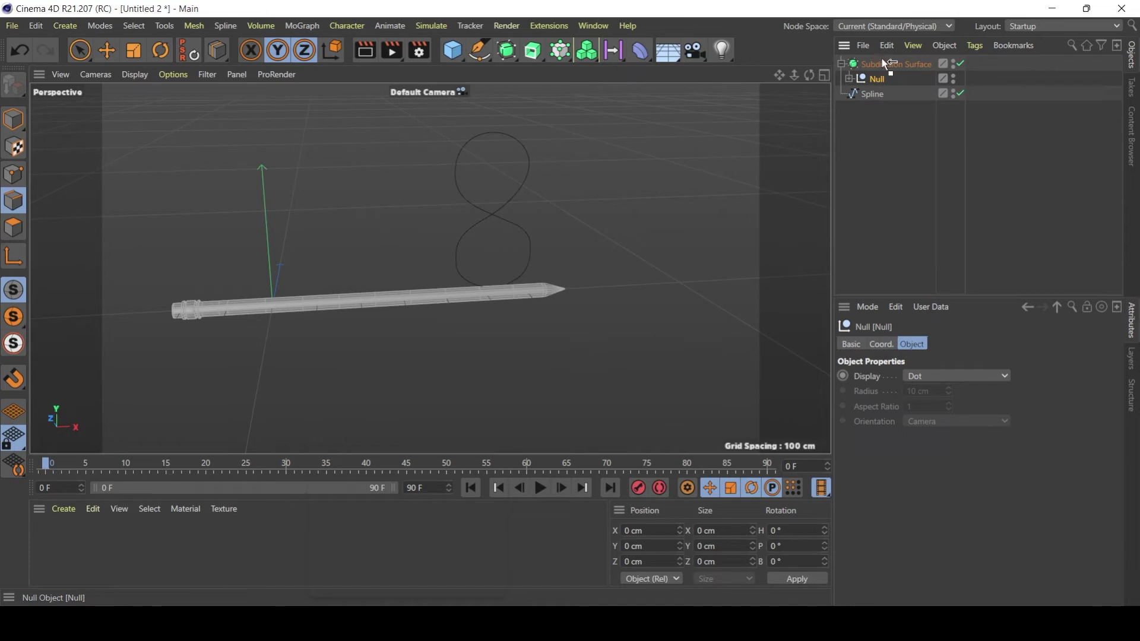
drag(885, 60, 887, 59)
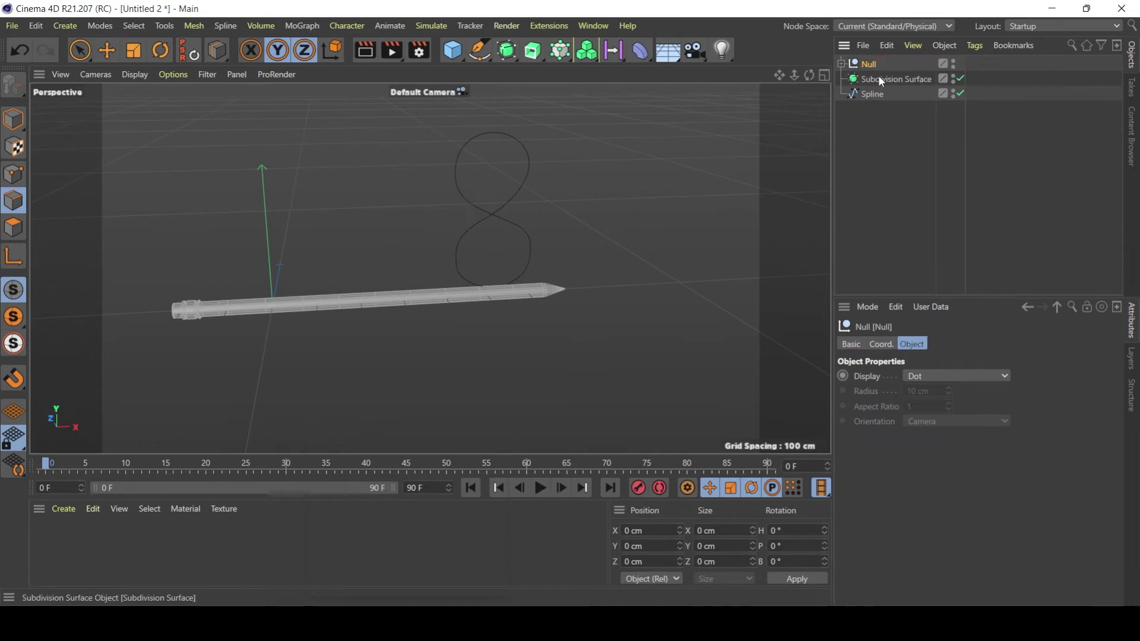
click(906, 139)
click(869, 64)
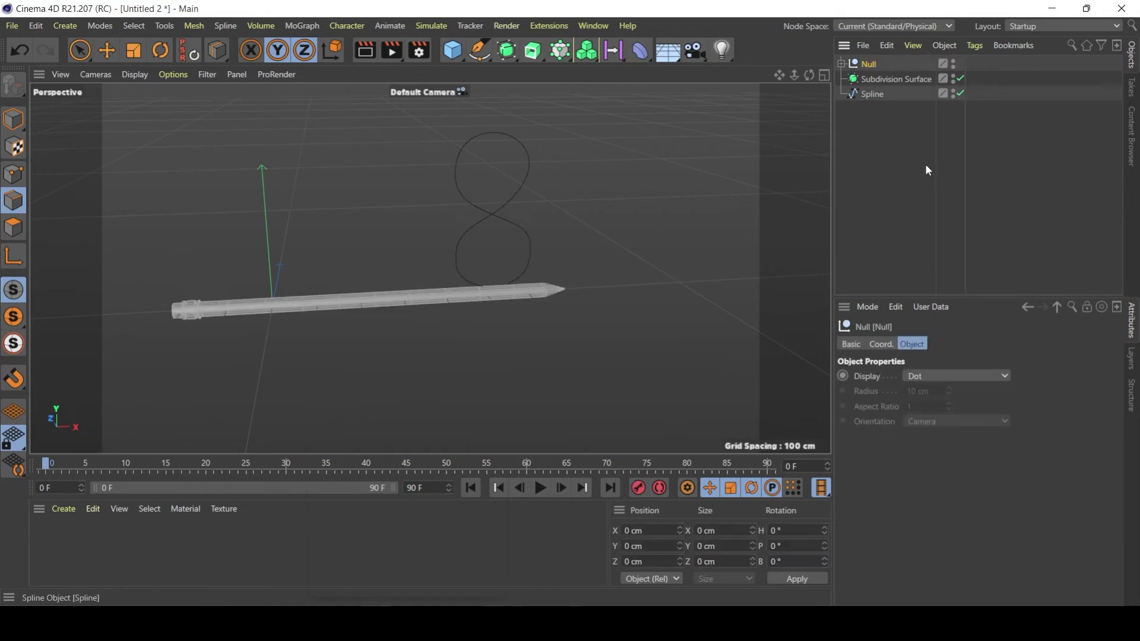
click(900, 80)
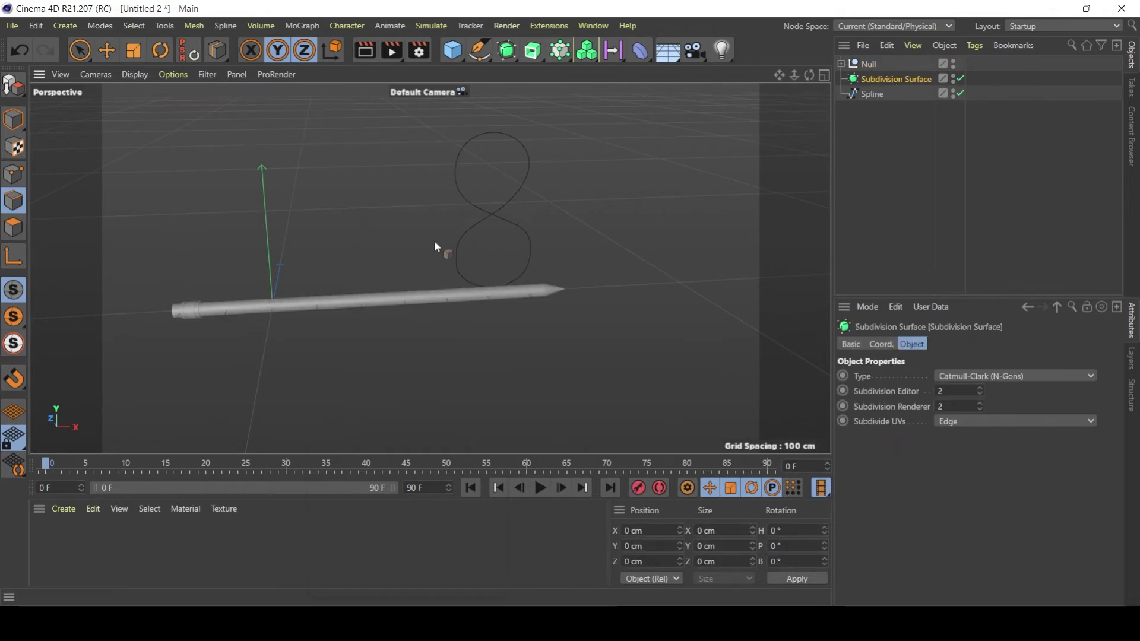
Step: Rename the inner Null, which groups the pencil parts, as lapis
mouse_move(433, 240)
alt+mouse_down()
mouse_move(452, 237)
mouse_move(418, 237)
alt+mouse_up()
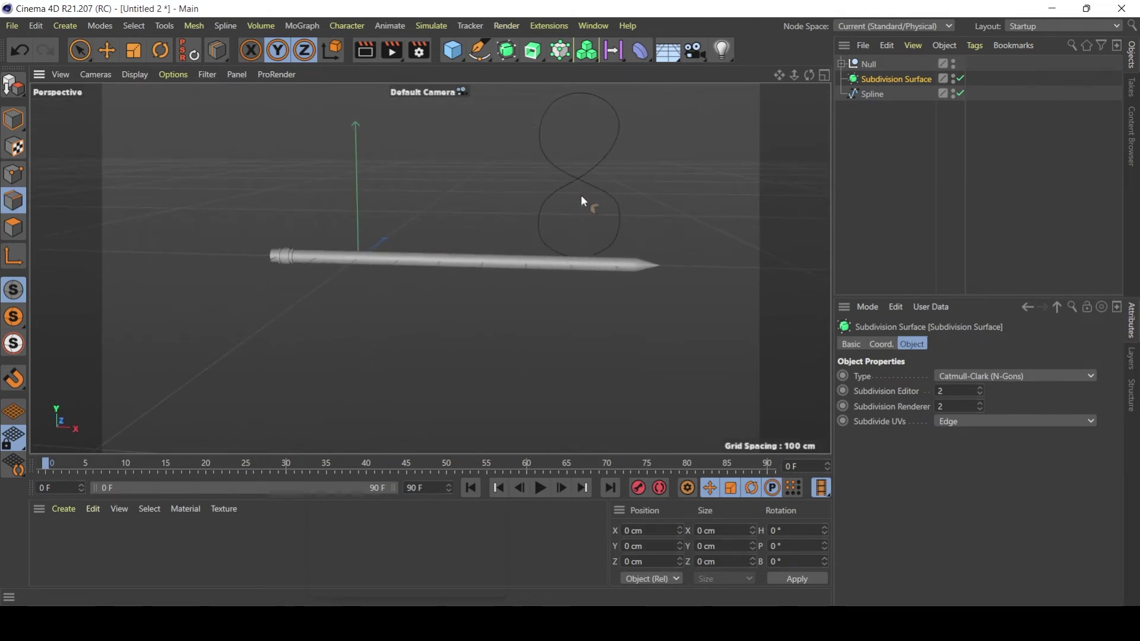
alt+middle_drag(581, 195, 535, 224)
click(879, 95)
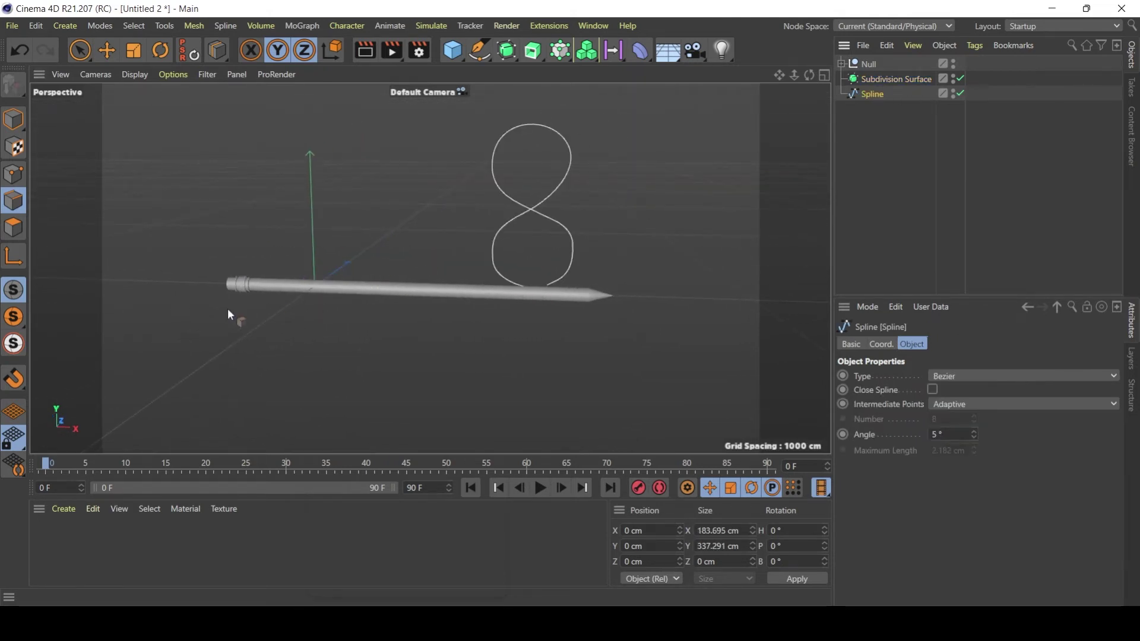
click(869, 63)
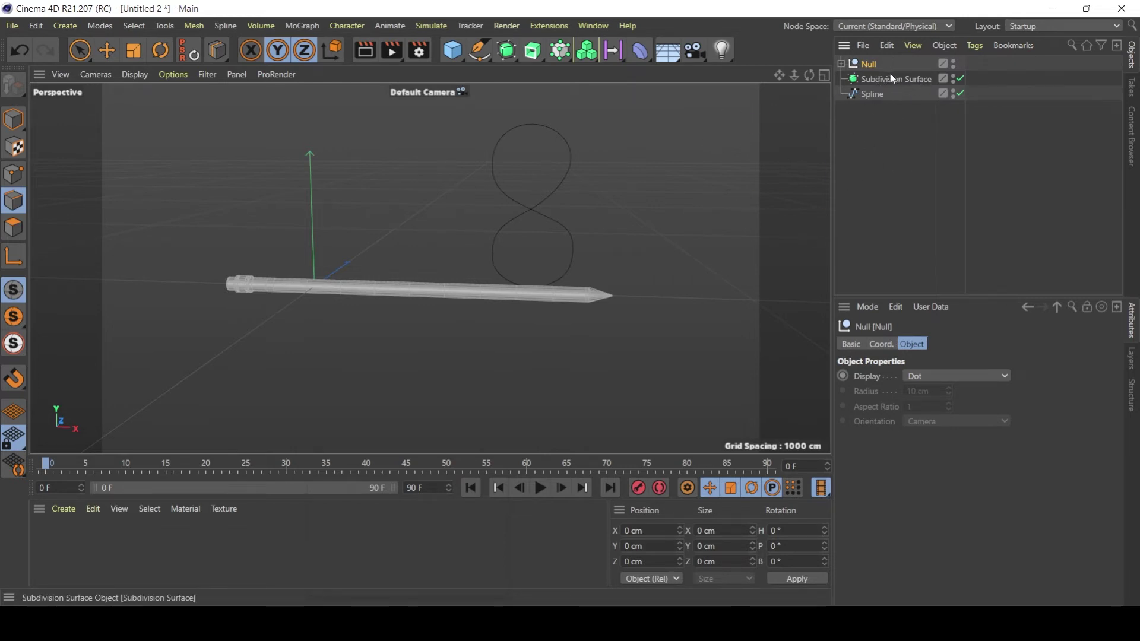
click(841, 63)
click(849, 78)
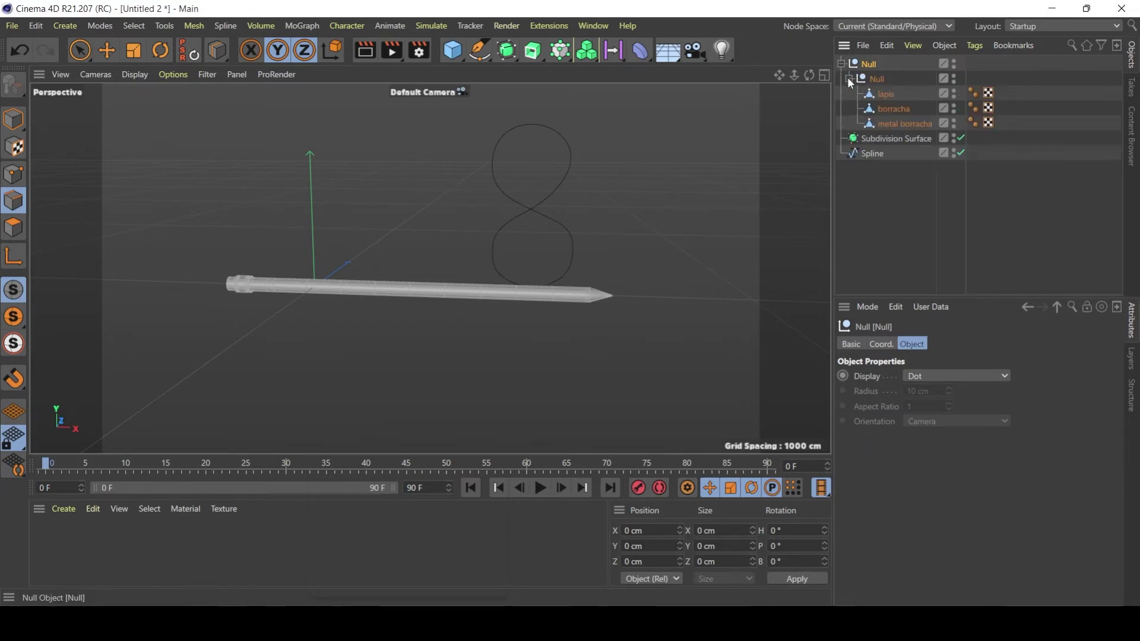
click(848, 79)
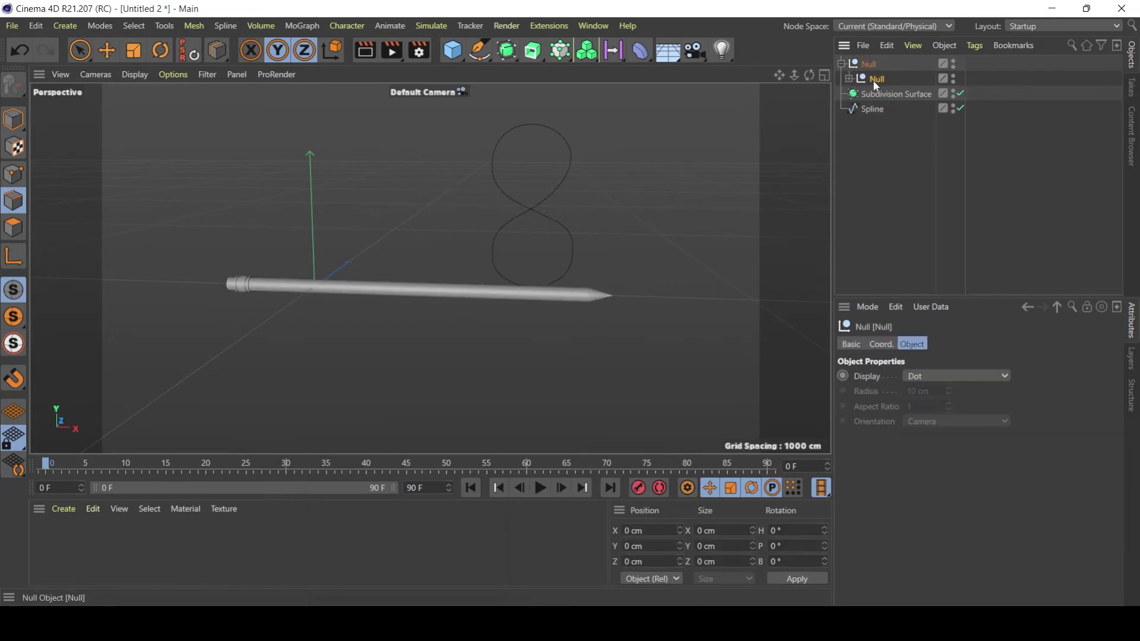
double_click(873, 80)
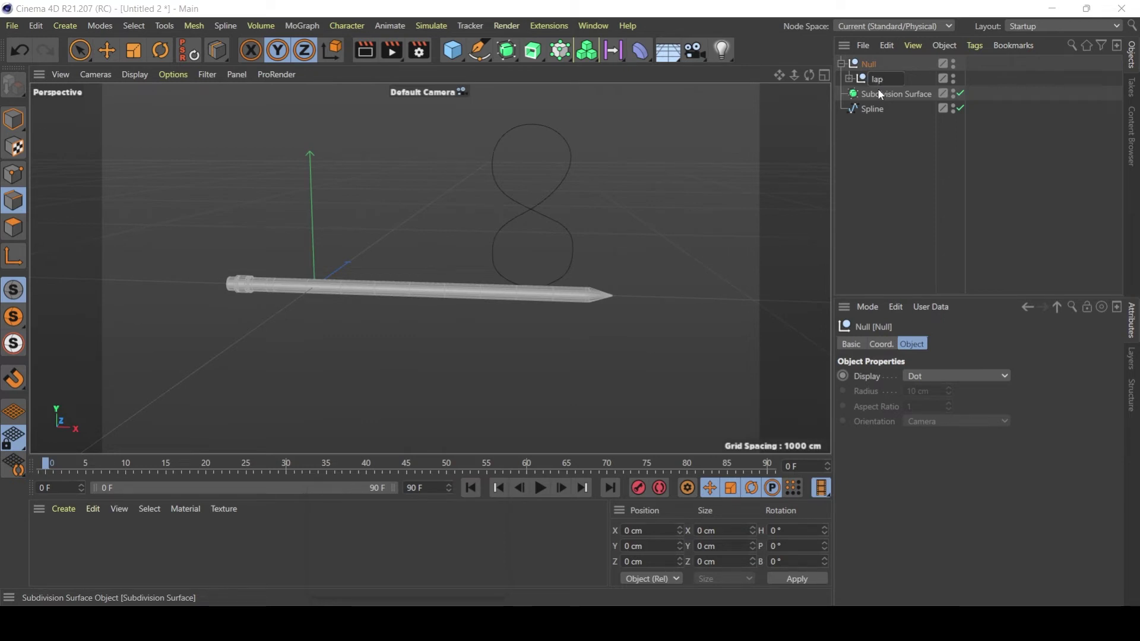
text(lapis)
key(Return)
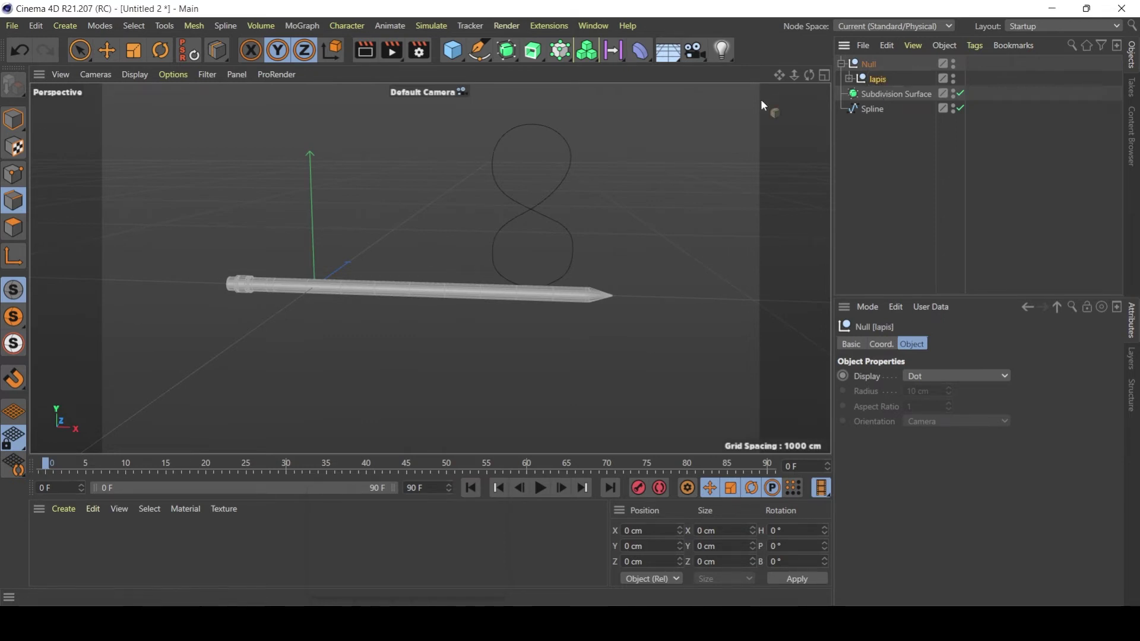
Step: Add a Spline Wrap deformer and place it inside the outer Null, above the lapis group
alt+drag(412, 292, 452, 284)
click(646, 60)
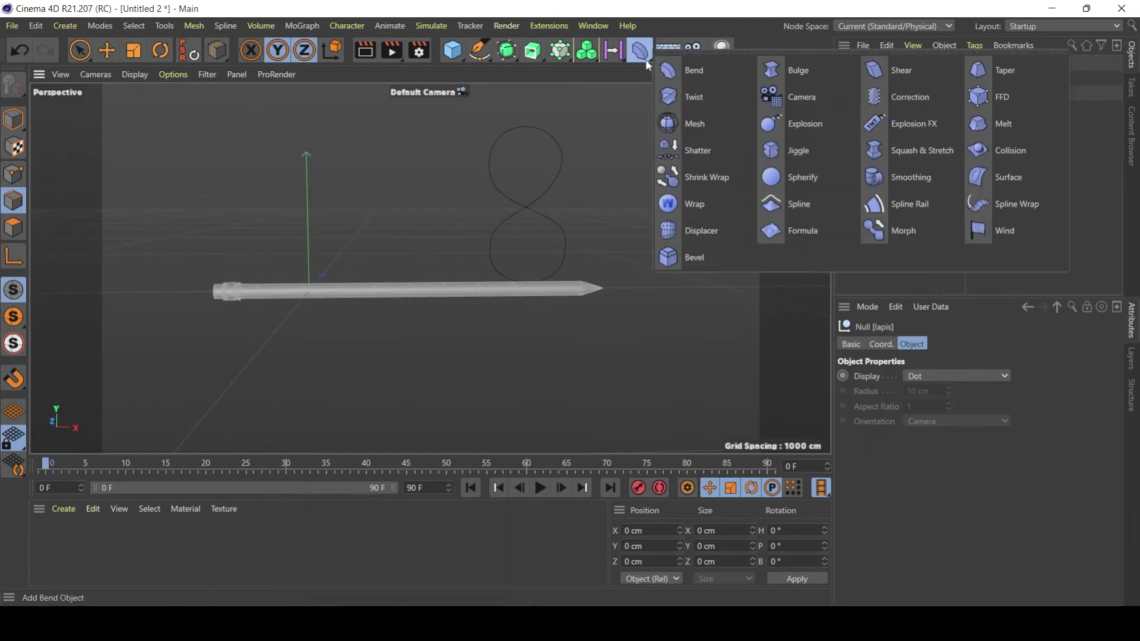
click(1002, 204)
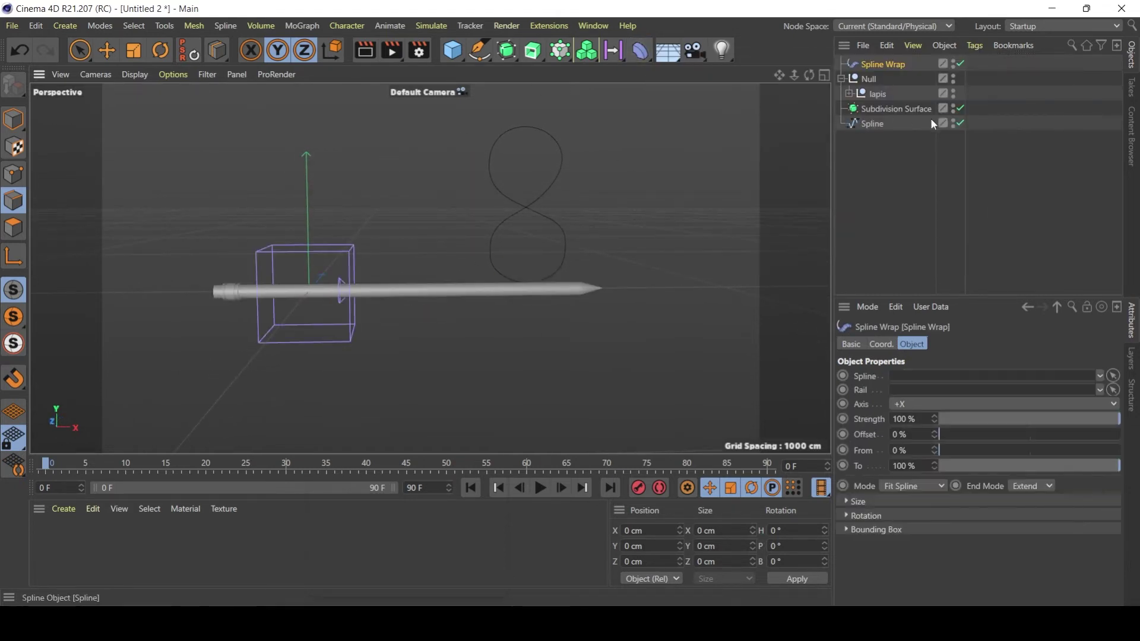
mouse_move(890, 65)
mouse_down()
mouse_move(901, 89)
mouse_move(875, 85)
mouse_up()
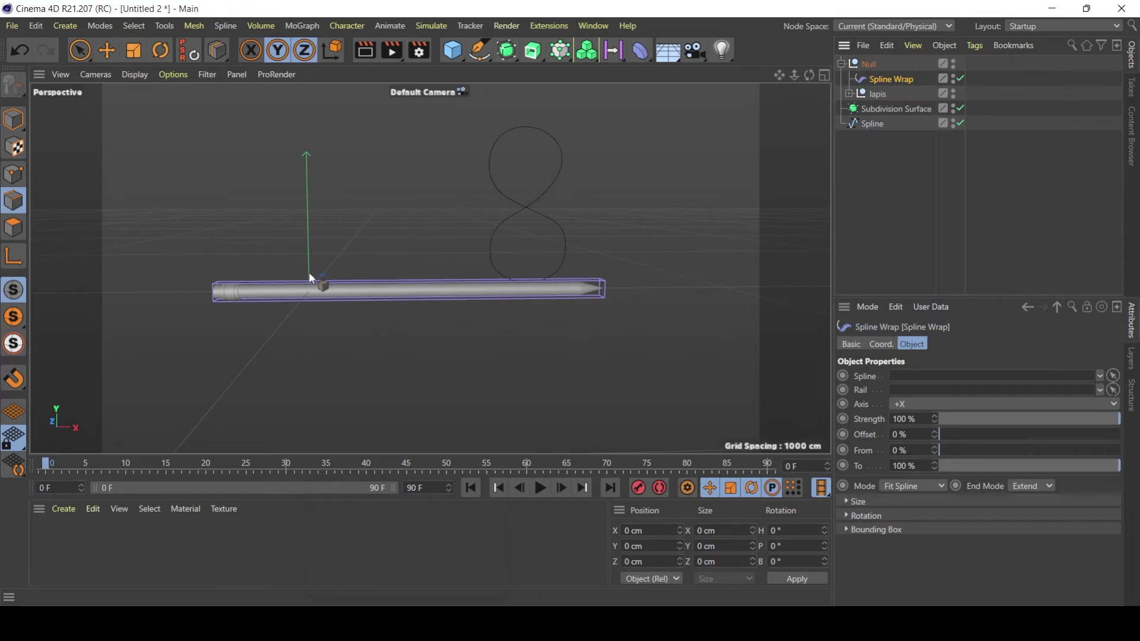
mouse_move(319, 279)
alt+mouse_down()
mouse_move(332, 289)
mouse_move(512, 270)
mouse_move(306, 290)
alt+mouse_up()
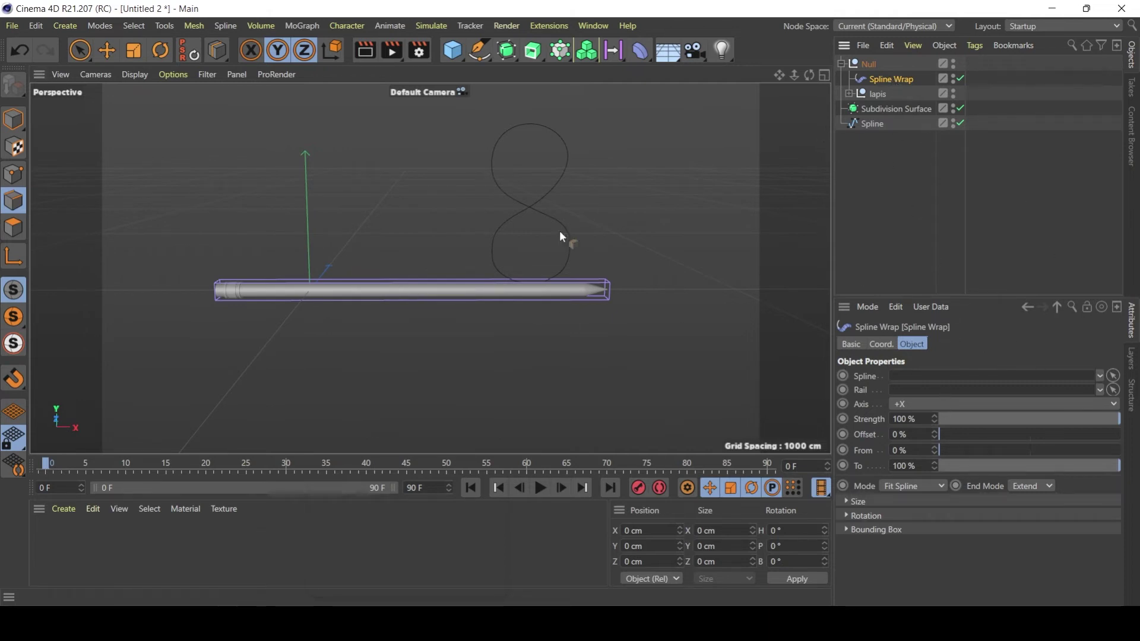
Step: Assign the figure-eight Spline as the Spline Wrap's path and check the wrapped pencil
click(873, 123)
mouse_move(870, 126)
mouse_down()
mouse_move(895, 233)
mouse_move(903, 378)
mouse_move(922, 378)
mouse_up()
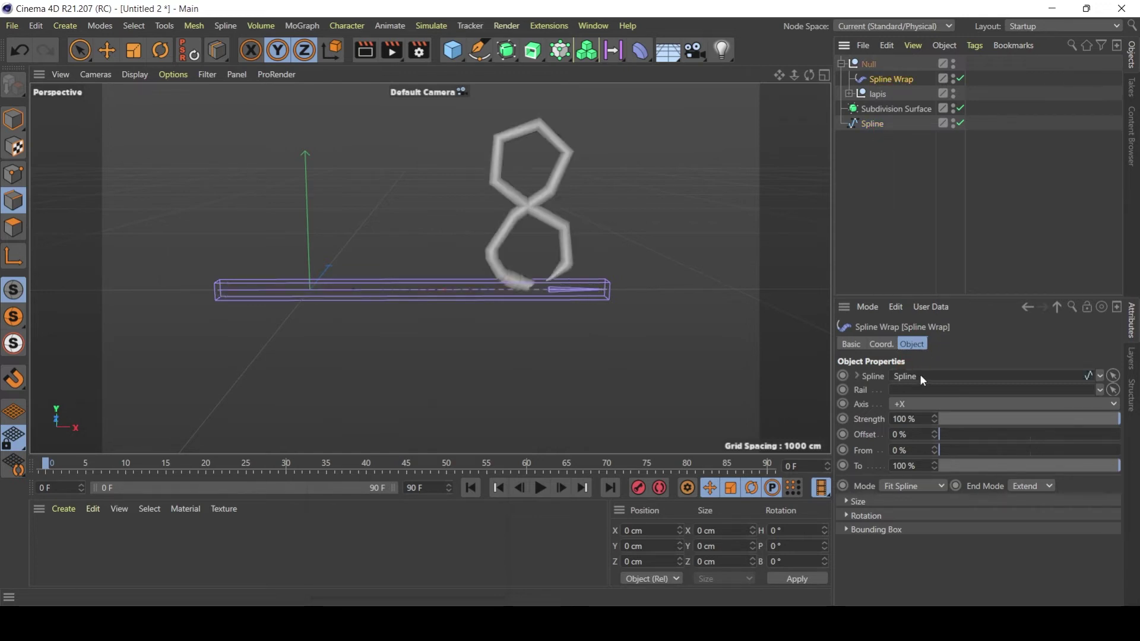
mouse_move(646, 262)
alt+mouse_down()
mouse_move(466, 277)
mouse_move(592, 281)
mouse_move(501, 277)
mouse_move(532, 267)
mouse_move(528, 240)
mouse_move(318, 228)
mouse_move(441, 277)
mouse_move(671, 266)
mouse_move(488, 270)
alt+mouse_up()
mouse_move(463, 221)
alt+mouse_down()
mouse_move(511, 219)
mouse_move(487, 250)
mouse_move(629, 178)
mouse_move(497, 263)
mouse_move(522, 261)
mouse_move(333, 257)
mouse_move(501, 254)
mouse_move(497, 243)
mouse_move(530, 262)
alt+mouse_up()
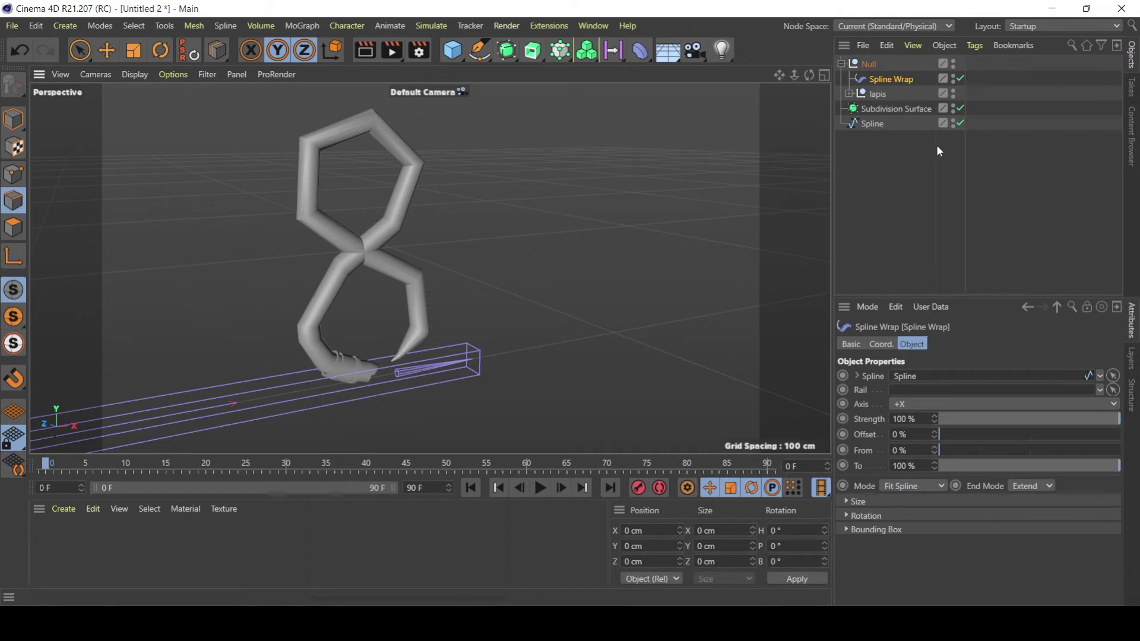
Step: Set the Spline's intermediate points to Subdivided with a 90° angle and a 5 cm maximum length
click(880, 123)
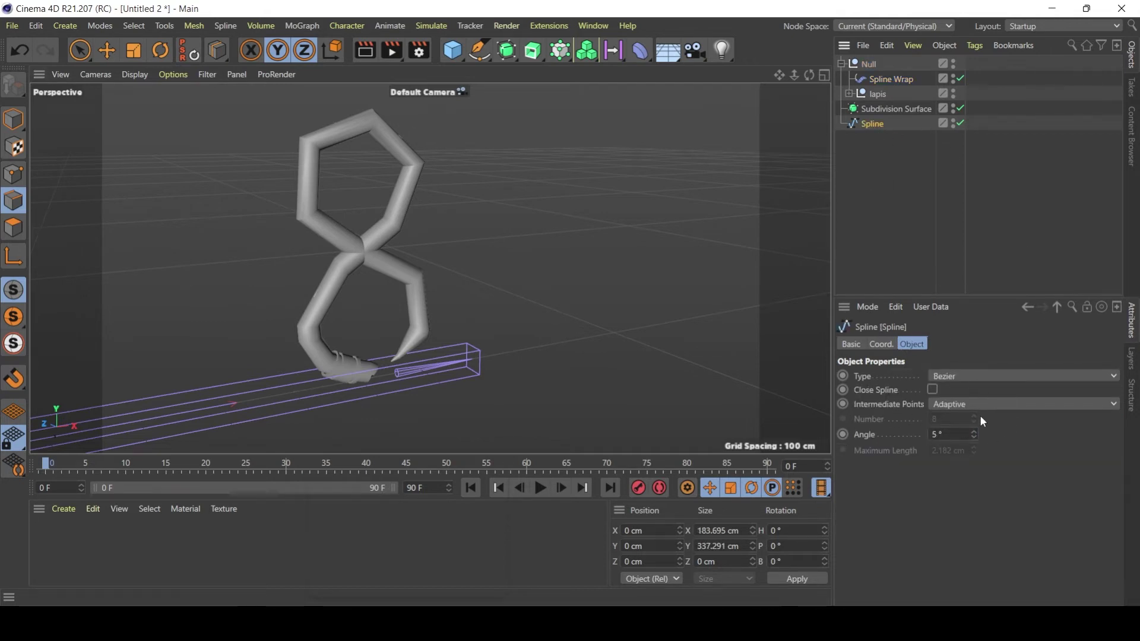
click(957, 405)
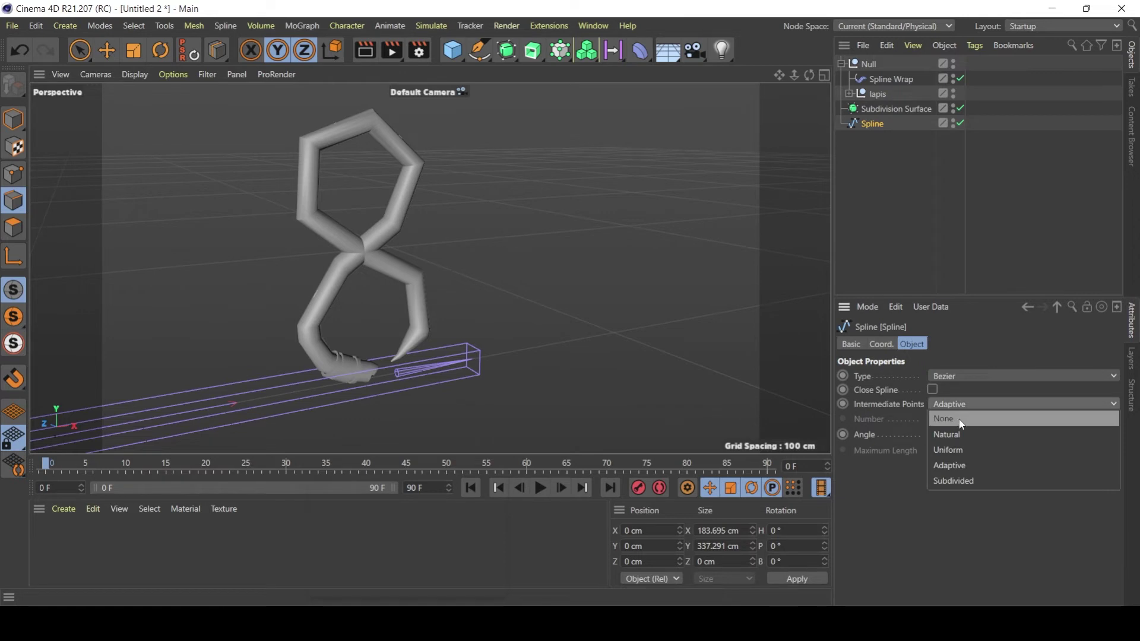
click(963, 482)
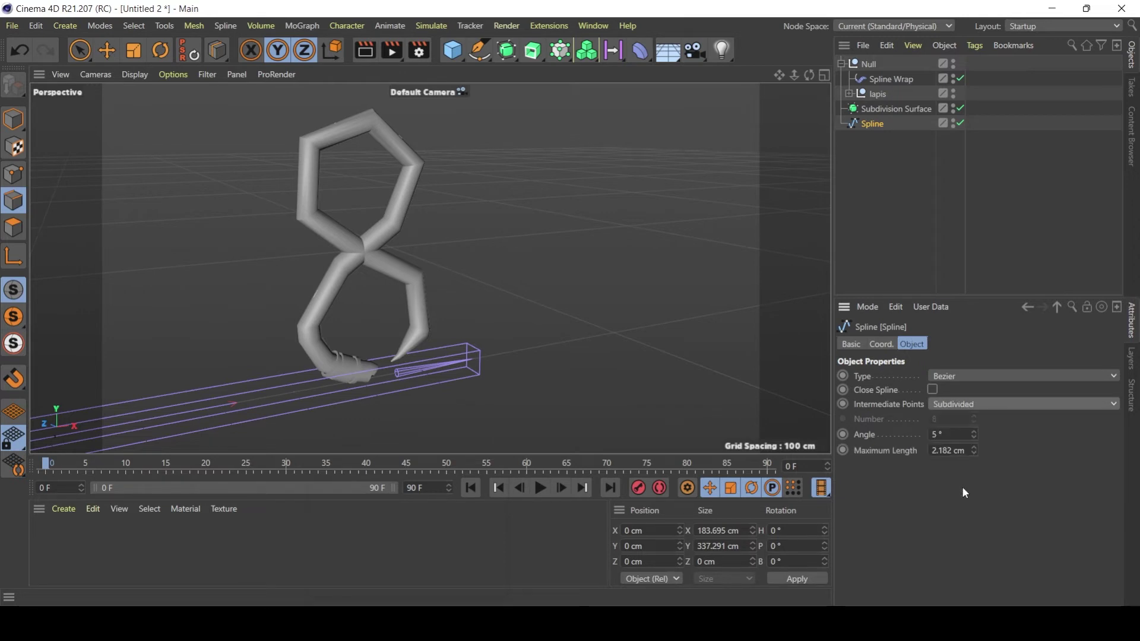
click(952, 438)
text(90)
key(Return)
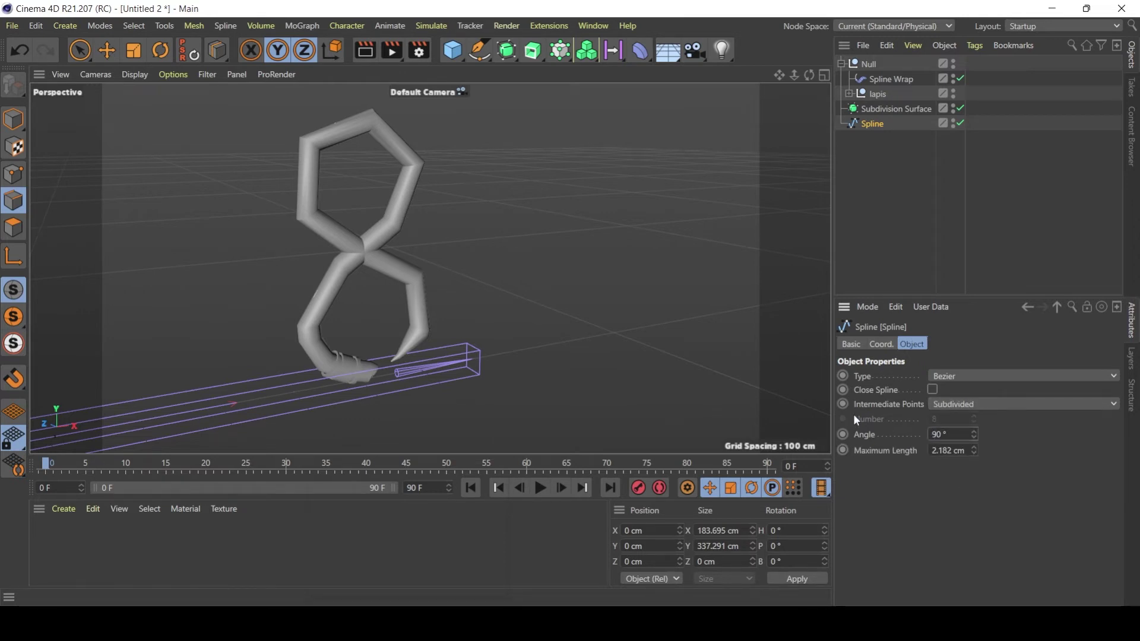
double_click(953, 452)
text(52)
key(BackSpace)
key(Return)
mouse_move(448, 265)
alt+mouse_down()
mouse_move(353, 262)
mouse_move(411, 273)
mouse_move(329, 238)
mouse_move(502, 279)
mouse_move(459, 284)
alt+mouse_up()
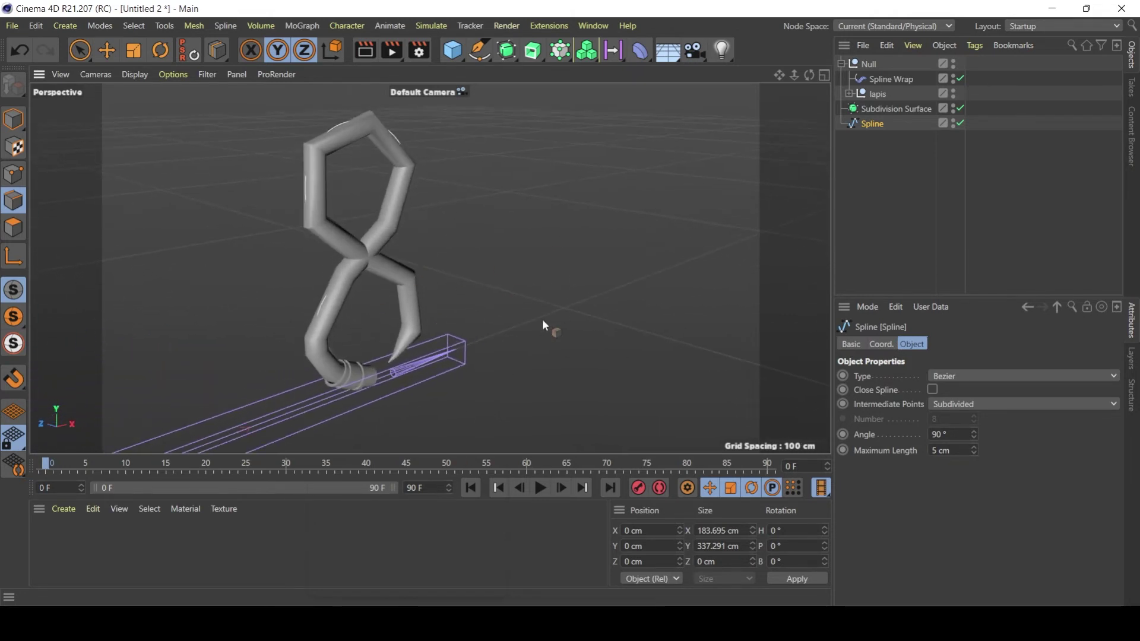
alt+drag(543, 318, 696, 170)
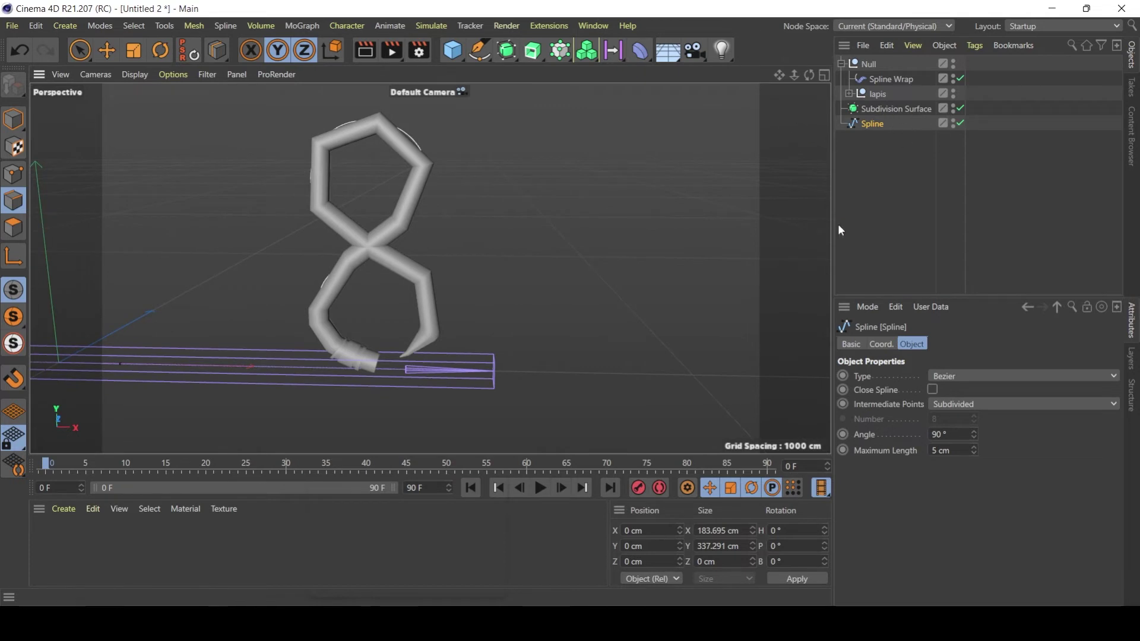
Step: Disable the Spline Wrap and switch to point editing on the figure-eight spline
click(960, 78)
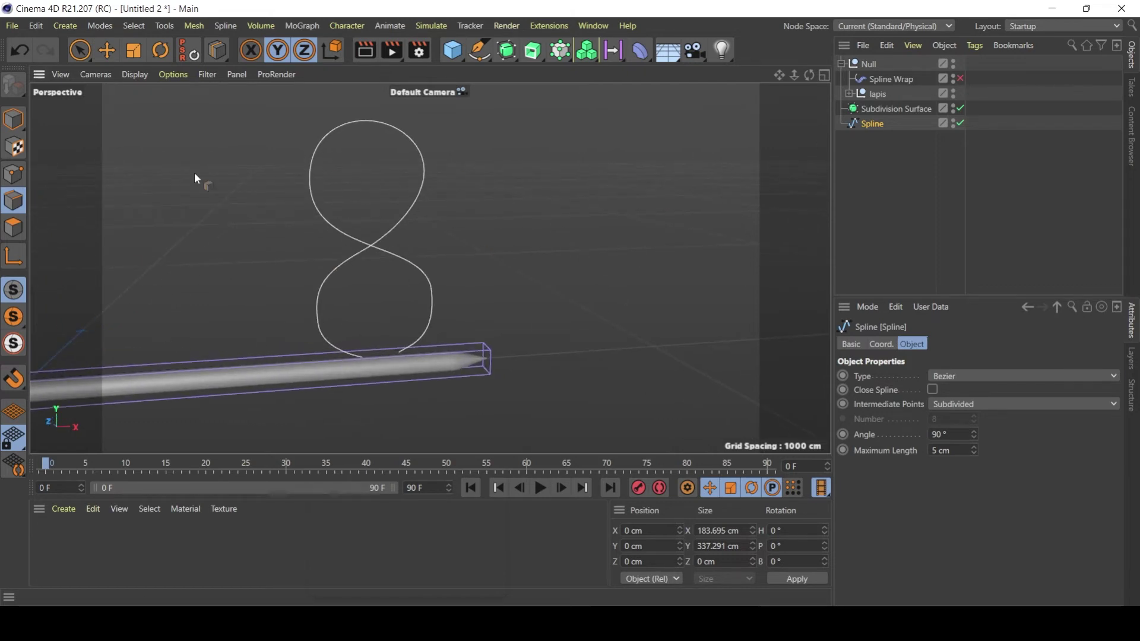
click(13, 174)
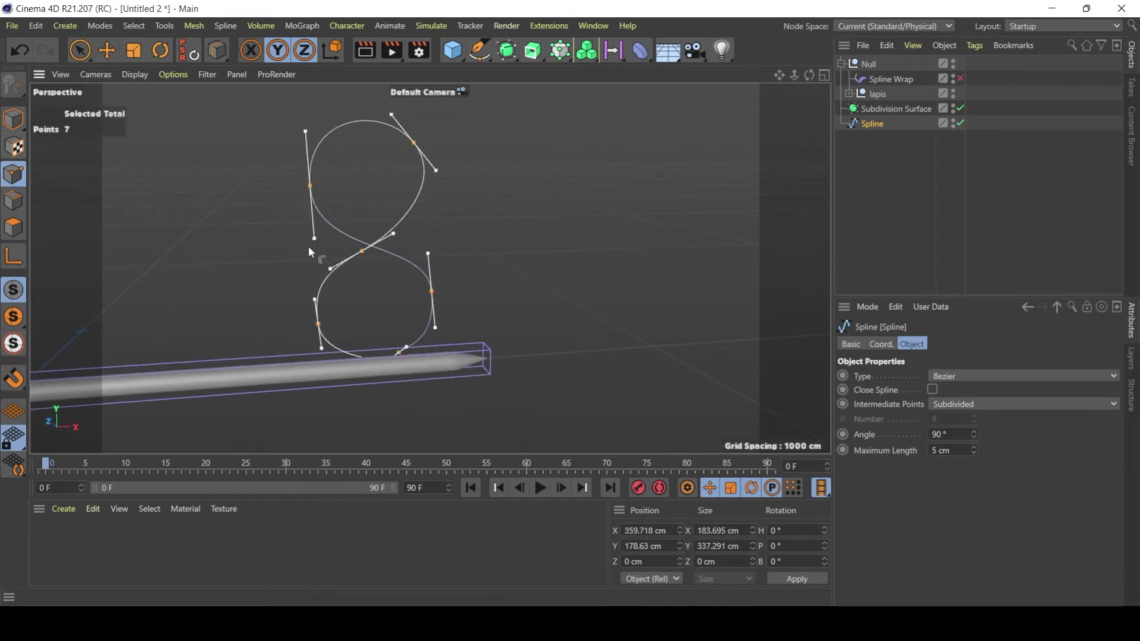
mouse_move(308, 246)
alt+mouse_down()
mouse_move(580, 262)
mouse_move(455, 244)
mouse_move(177, 280)
mouse_move(313, 259)
alt+mouse_up()
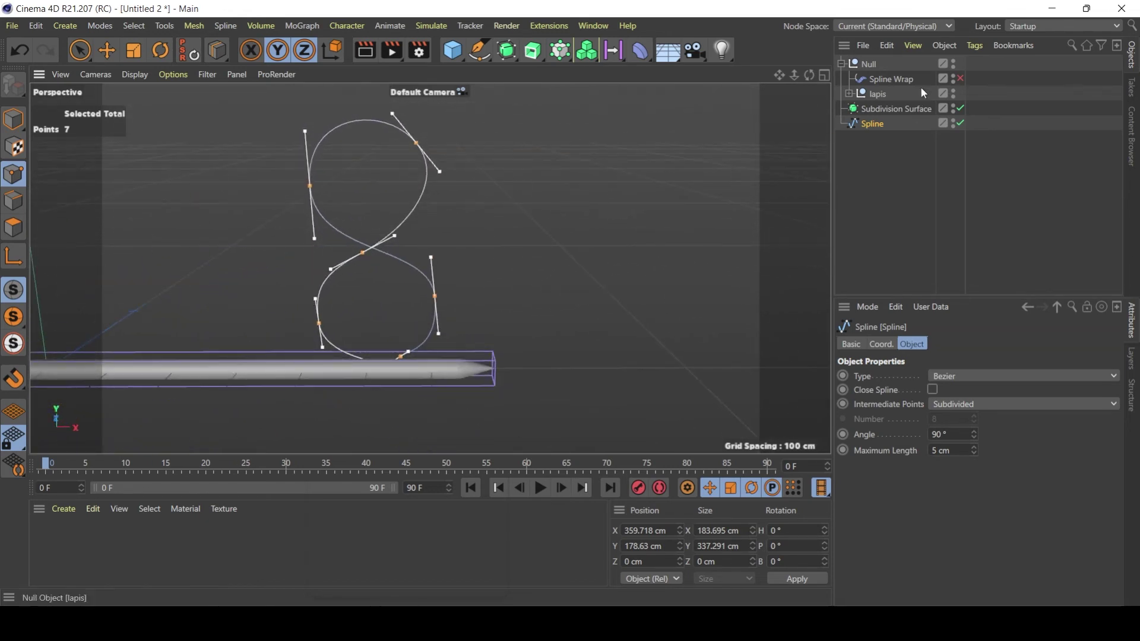
Step: Re-enable the Spline Wrap and examine the wrapped pencil from the front and side
click(960, 79)
alt+drag(434, 236, 423, 270)
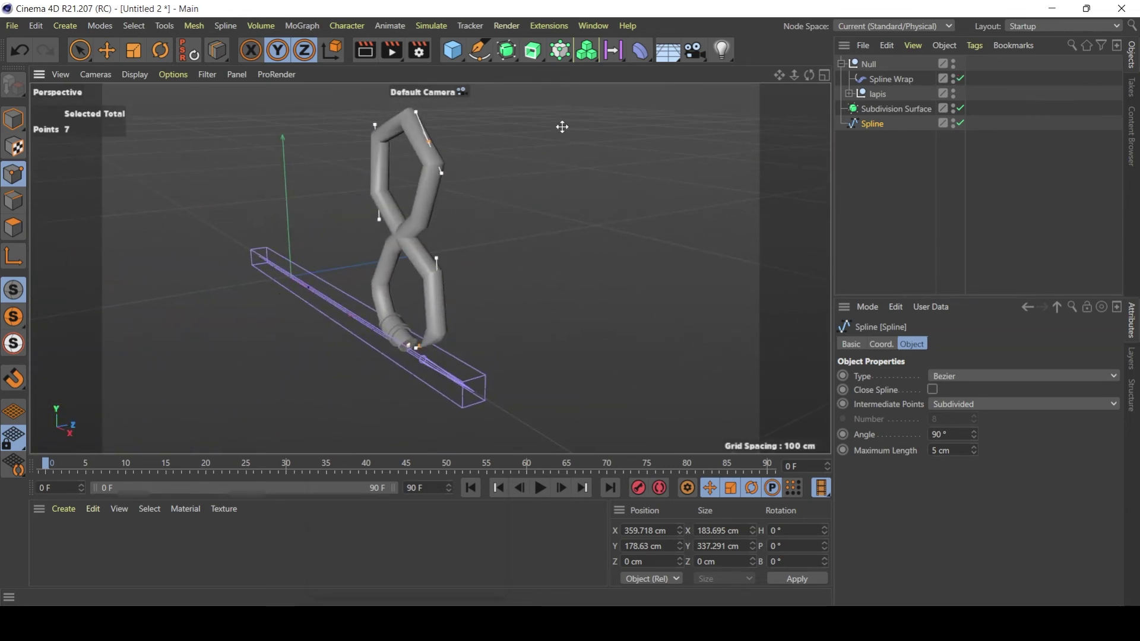
alt+drag(465, 170, 528, 161)
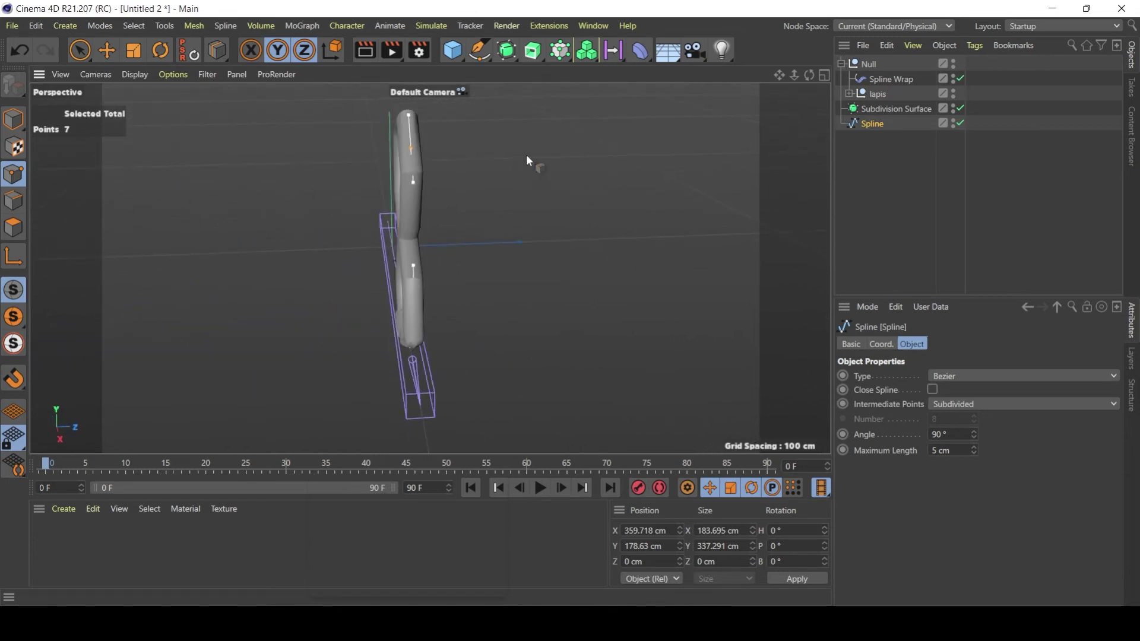
alt+drag(343, 193, 471, 219)
alt+drag(409, 191, 723, 272)
alt+drag(486, 275, 368, 239)
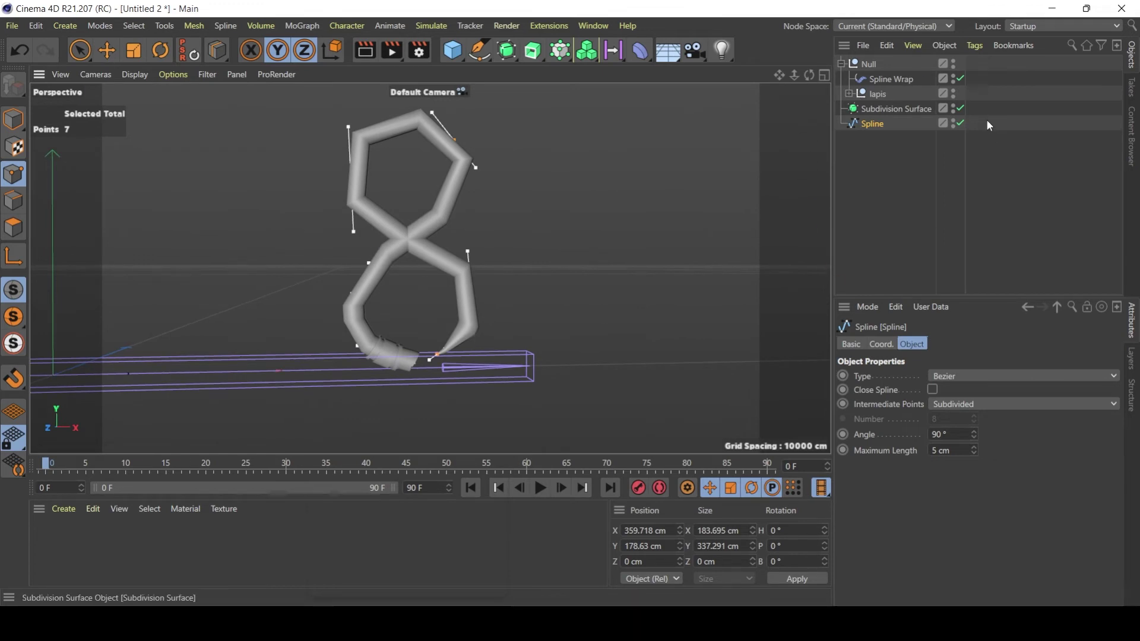
Step: Disable the Spline Wrap and select the point at the figure-eight's crossing with Live Selection
click(960, 79)
drag(79, 50, 126, 79)
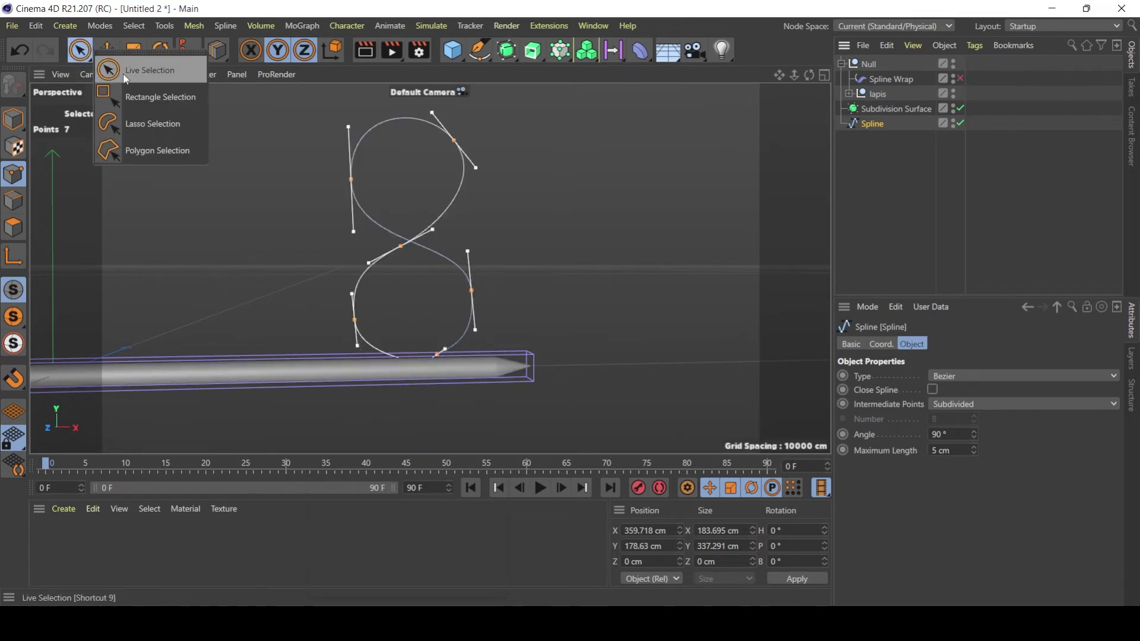
click(126, 79)
alt+drag(390, 234, 524, 261)
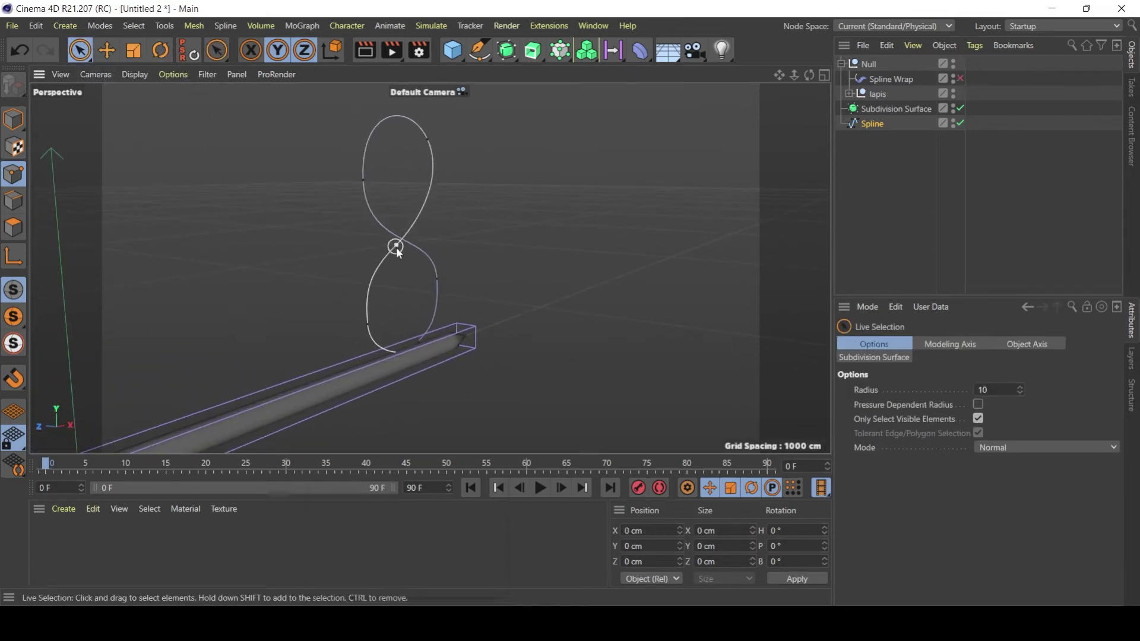
click(396, 246)
alt+drag(431, 269, 495, 209)
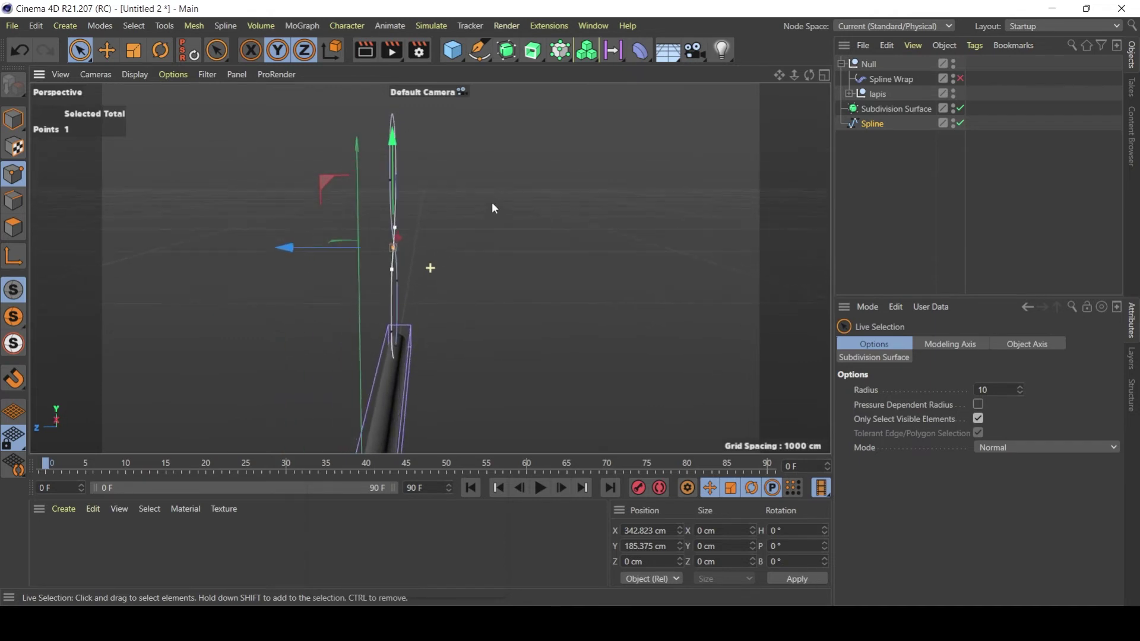
Step: Rectangle-select the upper loop's two points, re-enable the Spline Wrap and undo the last change to the points
click(82, 51)
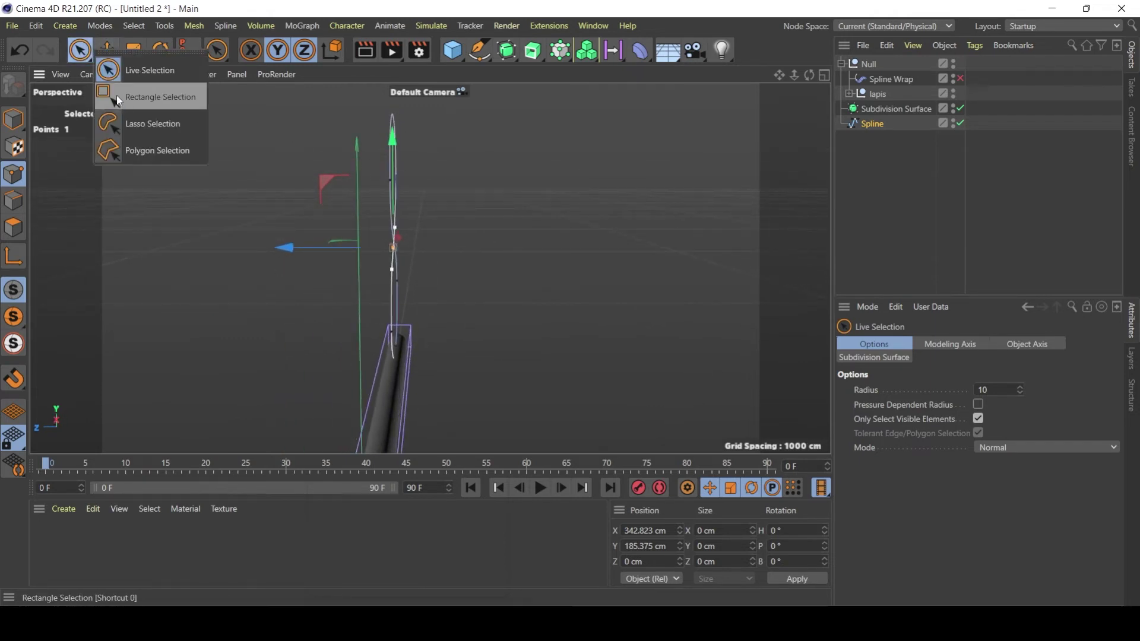
click(116, 97)
drag(354, 111, 442, 230)
click(960, 79)
key(ctrl+shift+z)
key(ctrl+z)
alt+drag(430, 267, 495, 241)
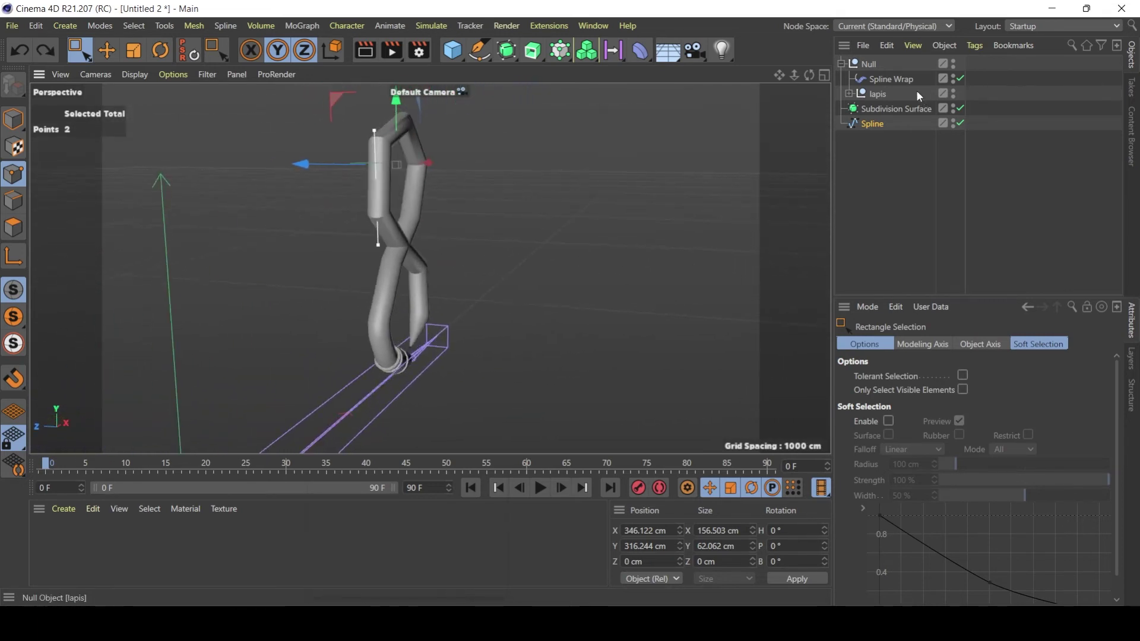
Step: Disable the Spline Wrap and rectangle-select the crossing point together with all points of the lower loop
click(959, 78)
alt+drag(707, 152, 488, 216)
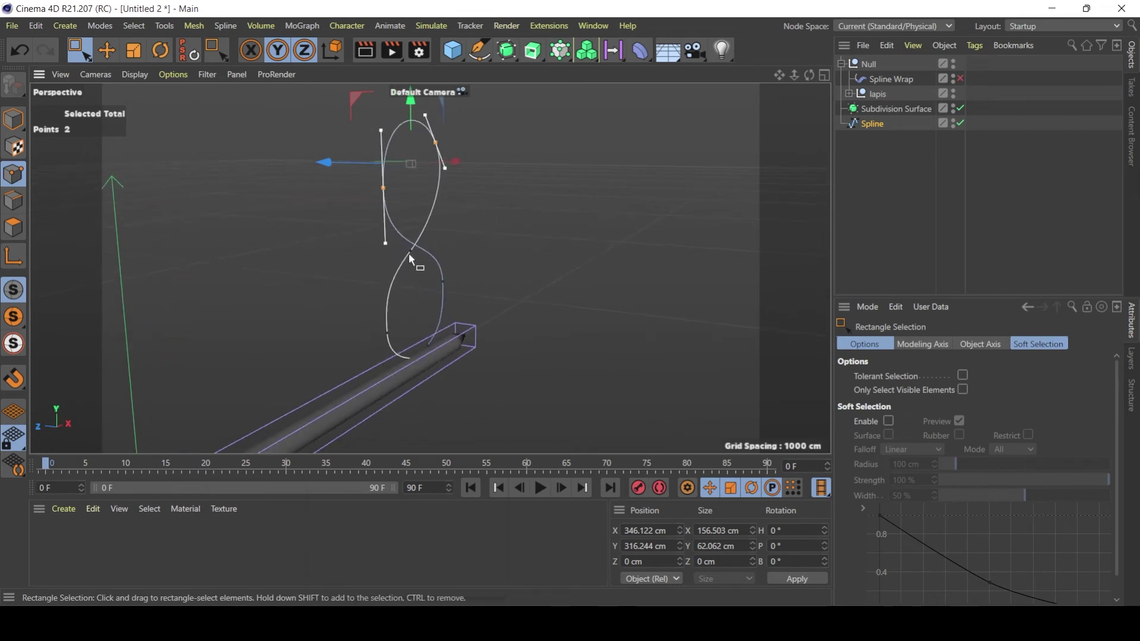
drag(427, 261, 429, 264)
shift+drag(359, 305, 413, 367)
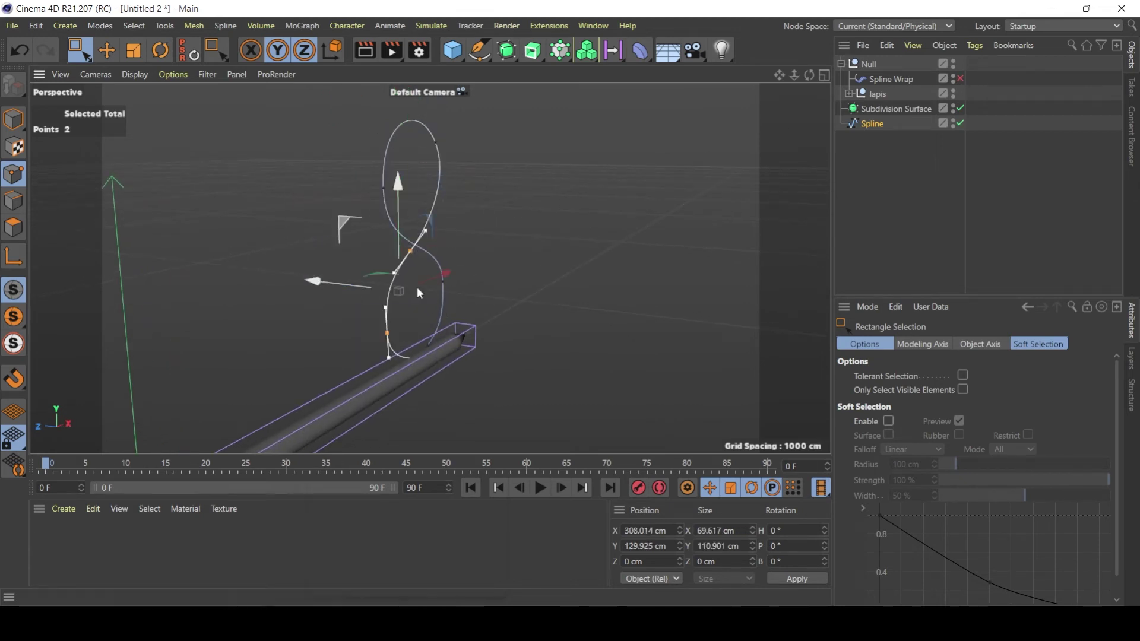
shift+drag(418, 270, 482, 365)
alt+drag(443, 306, 525, 285)
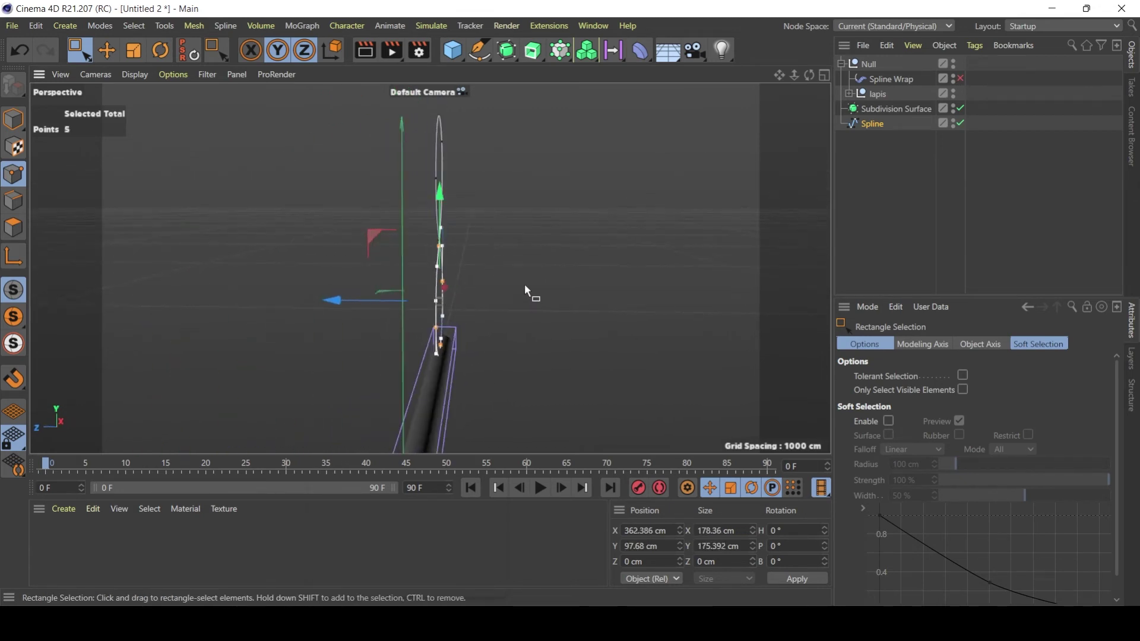
Step: With the Spline Wrap enabled, move the selected points along Z to about 35.8 cm, then disable the deformer
click(960, 79)
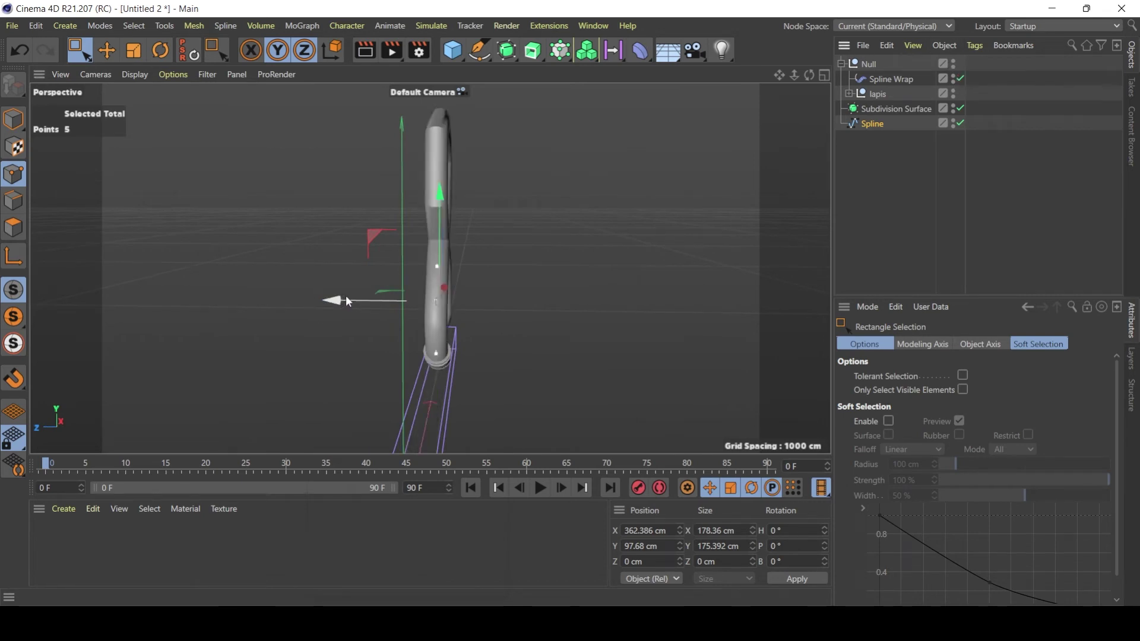
alt+drag(347, 301, 427, 291)
click(961, 78)
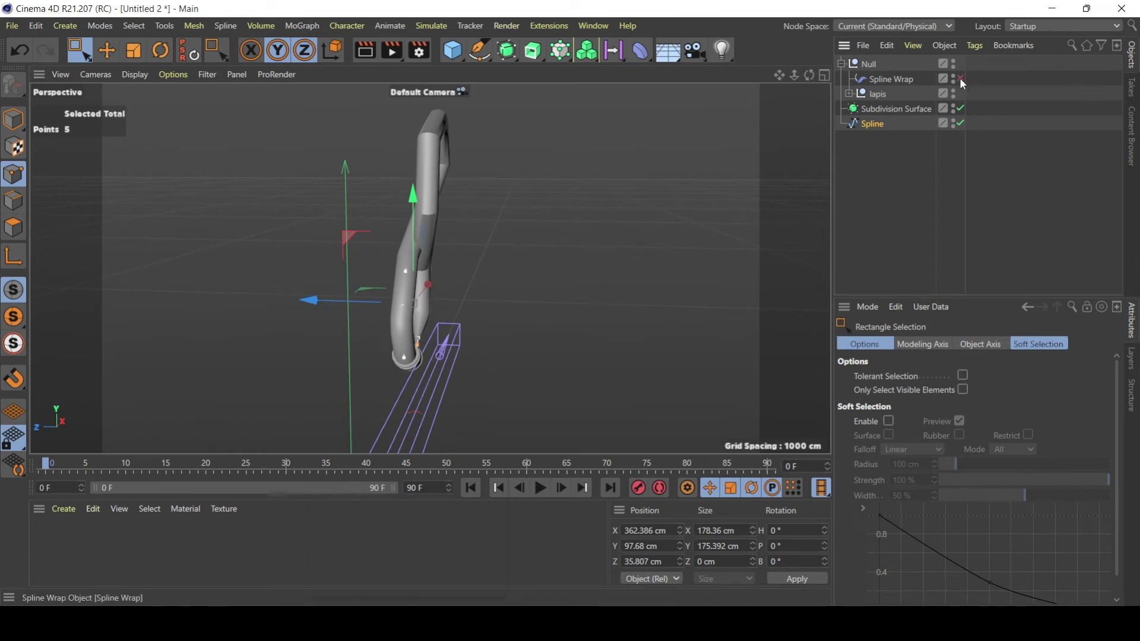
Step: Try to move a point of the upper loop along Z, enable the Spline Wrap and undo the point's move
alt+drag(431, 230, 434, 228)
drag(380, 125, 484, 162)
drag(336, 142, 301, 149)
click(962, 81)
key(ctrl+z)
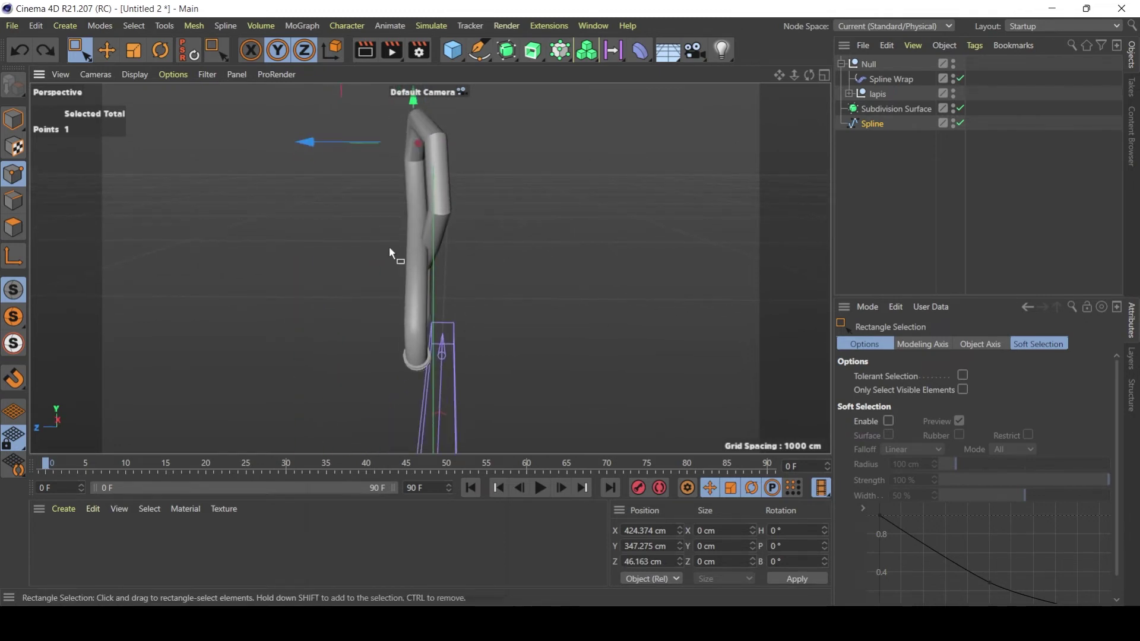
Step: Select the point at the figure-eight's crossing and move it along Z to about 51.7 cm
click(421, 238)
drag(367, 258, 246, 206)
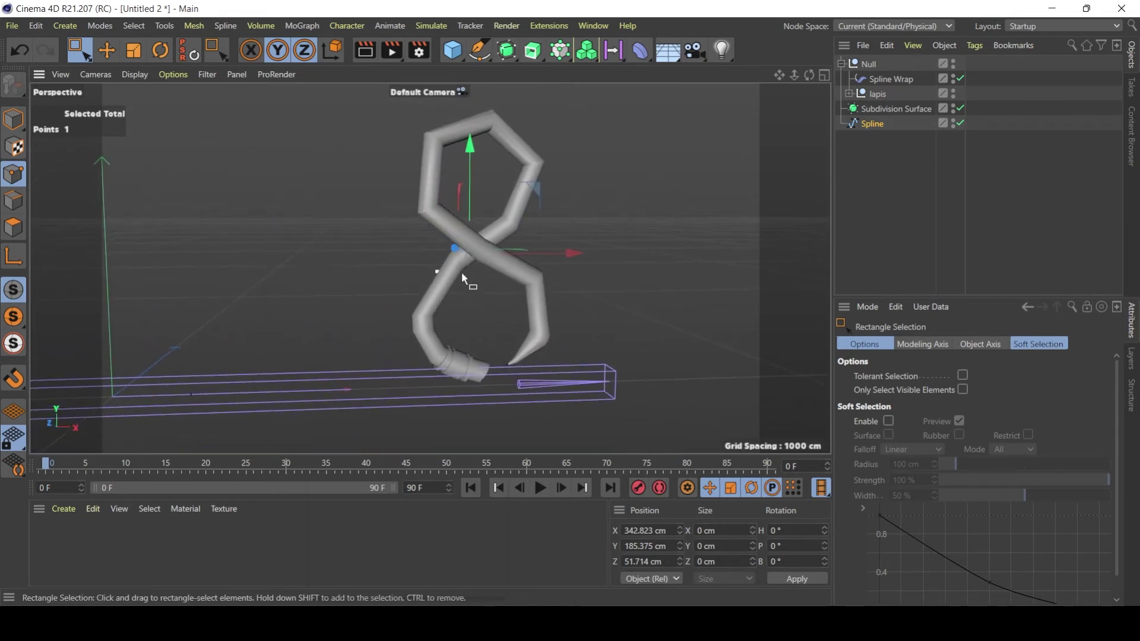
alt+middle_drag(498, 291, 379, 220)
Step: Rotate the crossing point's handles with the Rotate tool, disabling the Spline Wrap to check the spline and re-enabling it
click(161, 50)
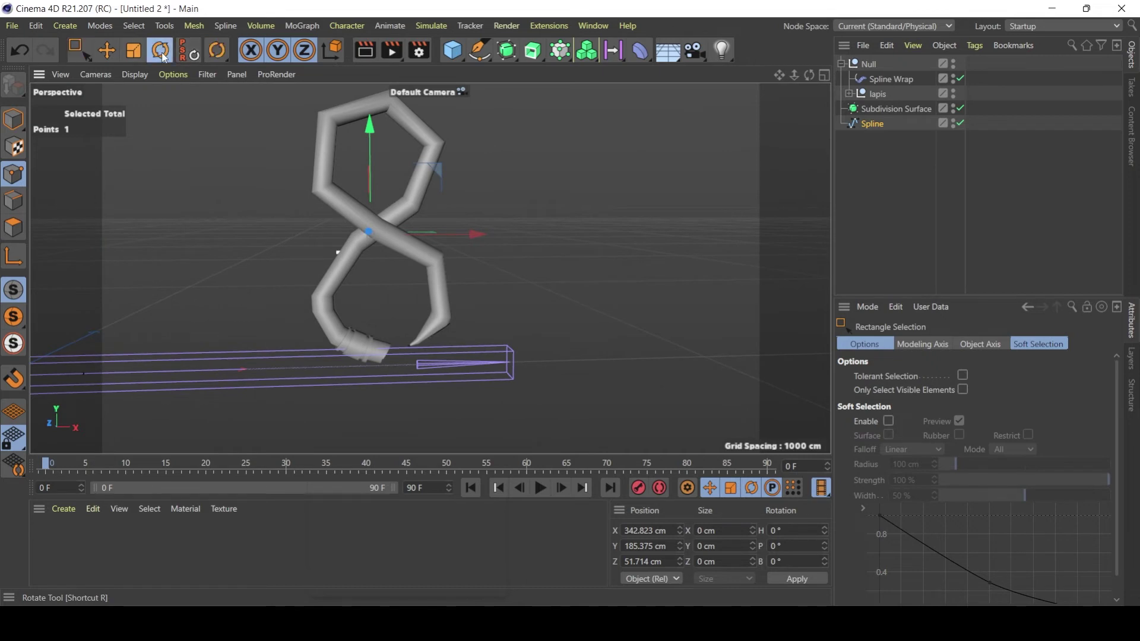
drag(438, 238, 383, 178)
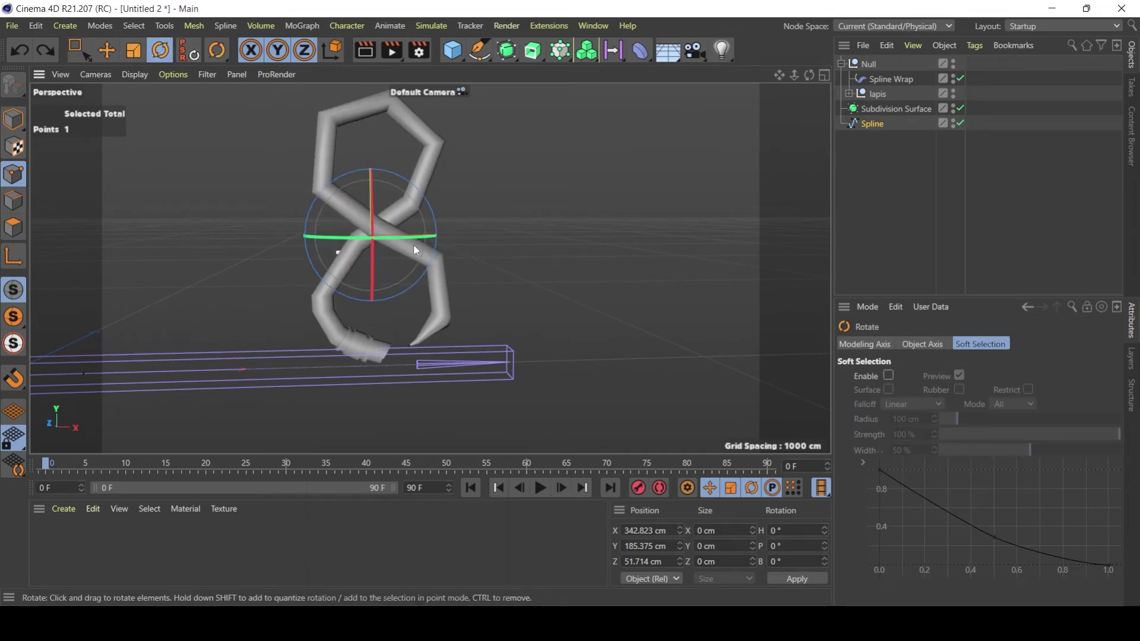
click(960, 78)
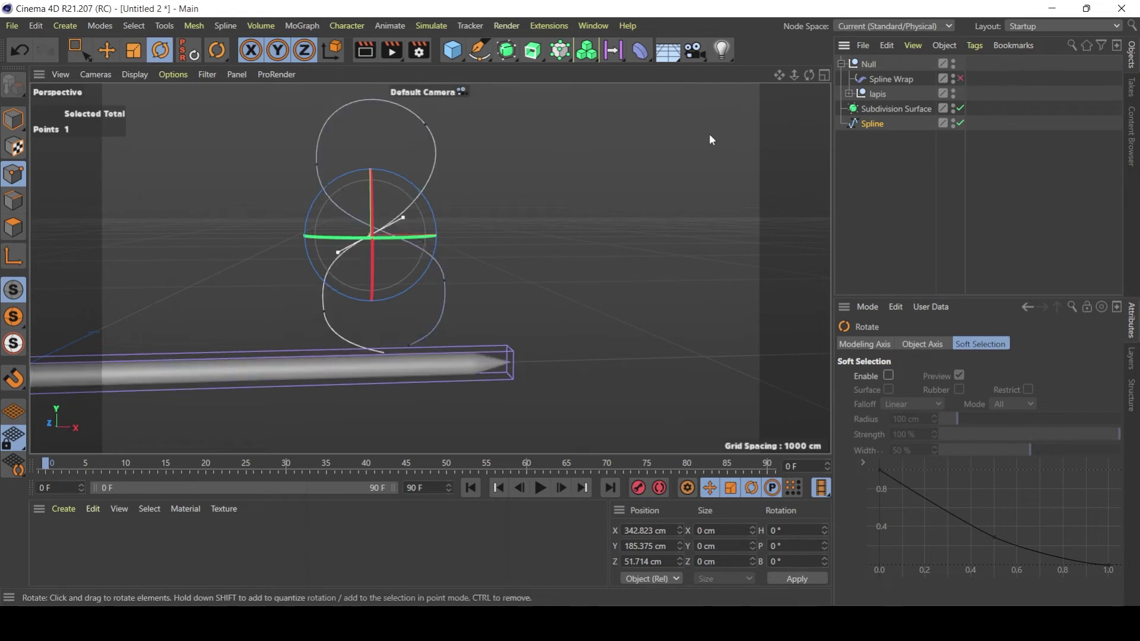
alt+drag(429, 244, 505, 255)
drag(403, 236, 594, 196)
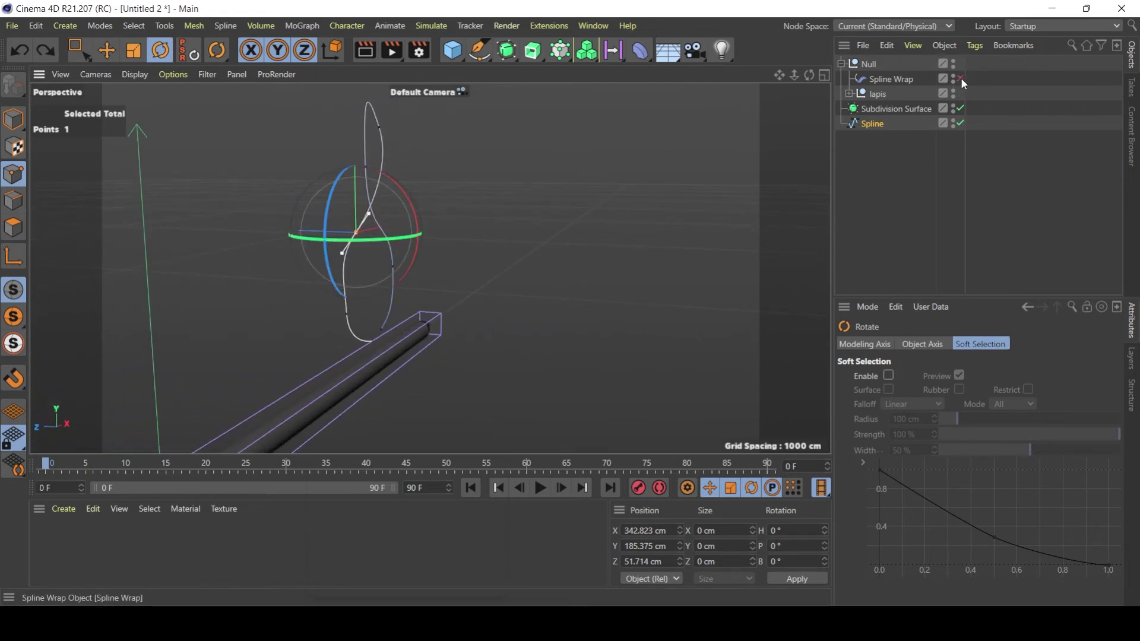
click(960, 78)
alt+drag(492, 203, 455, 253)
alt+middle_drag(430, 277, 475, 266)
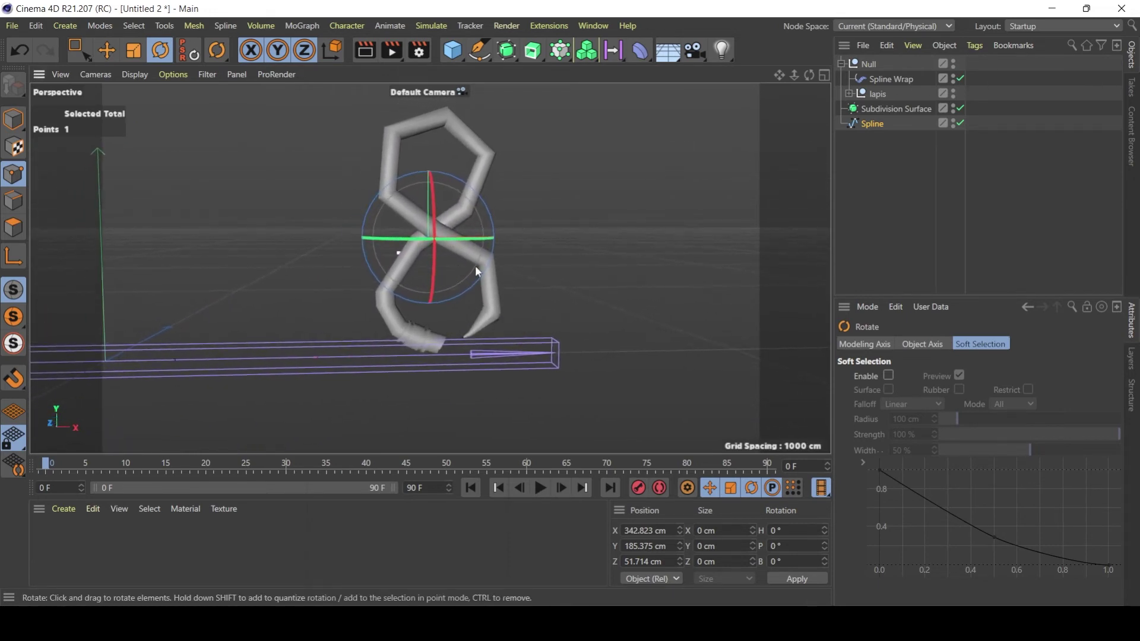
alt+drag(445, 281, 492, 275)
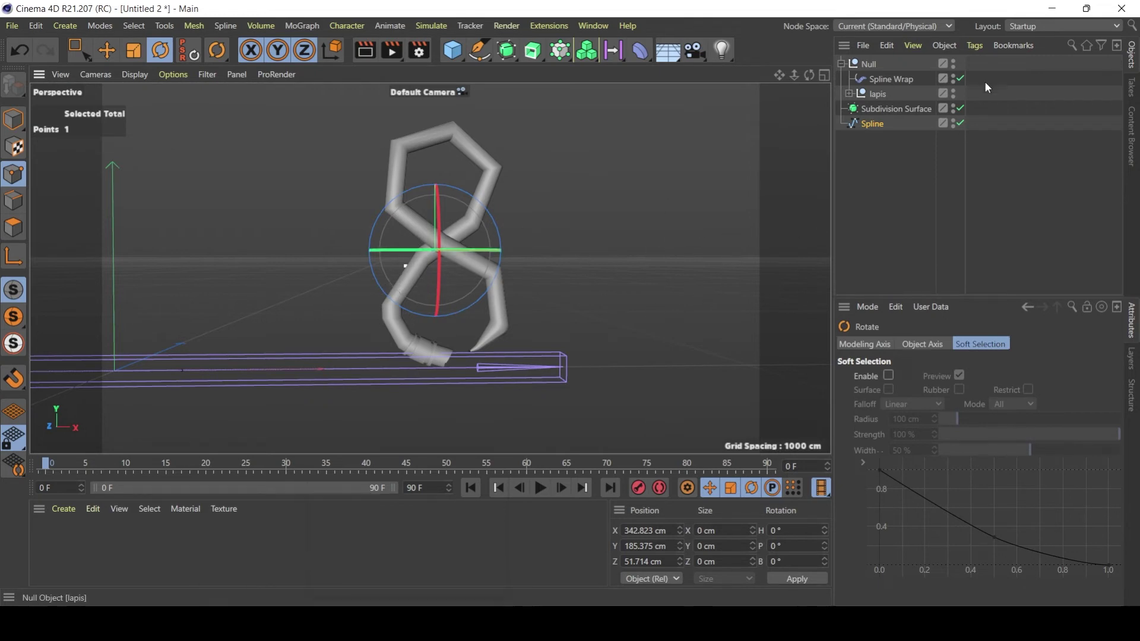
click(961, 79)
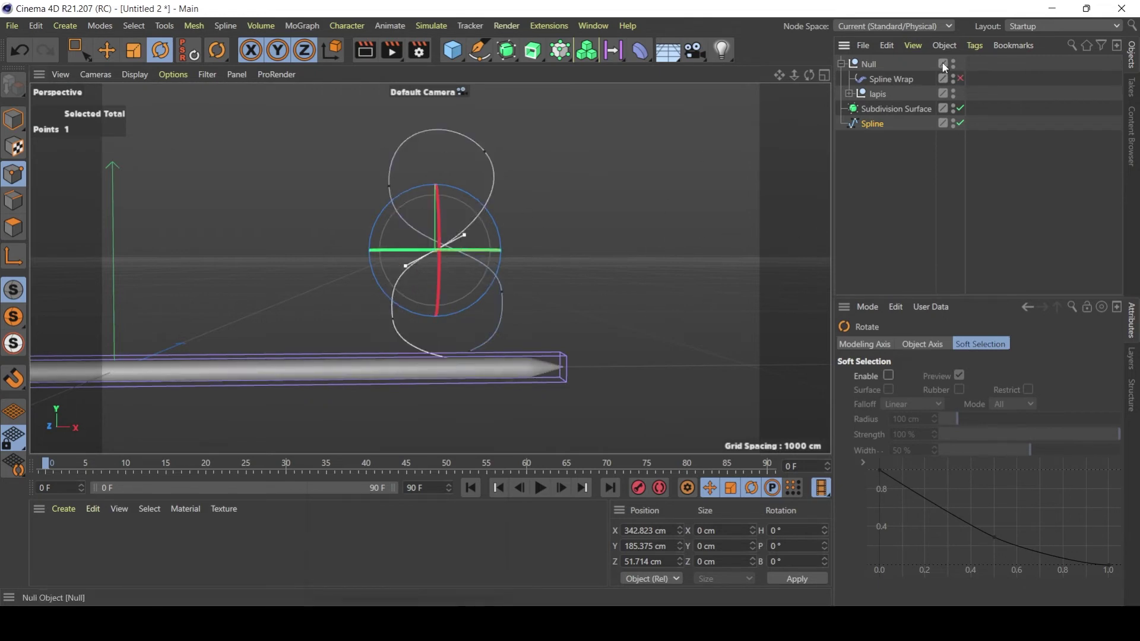
click(960, 78)
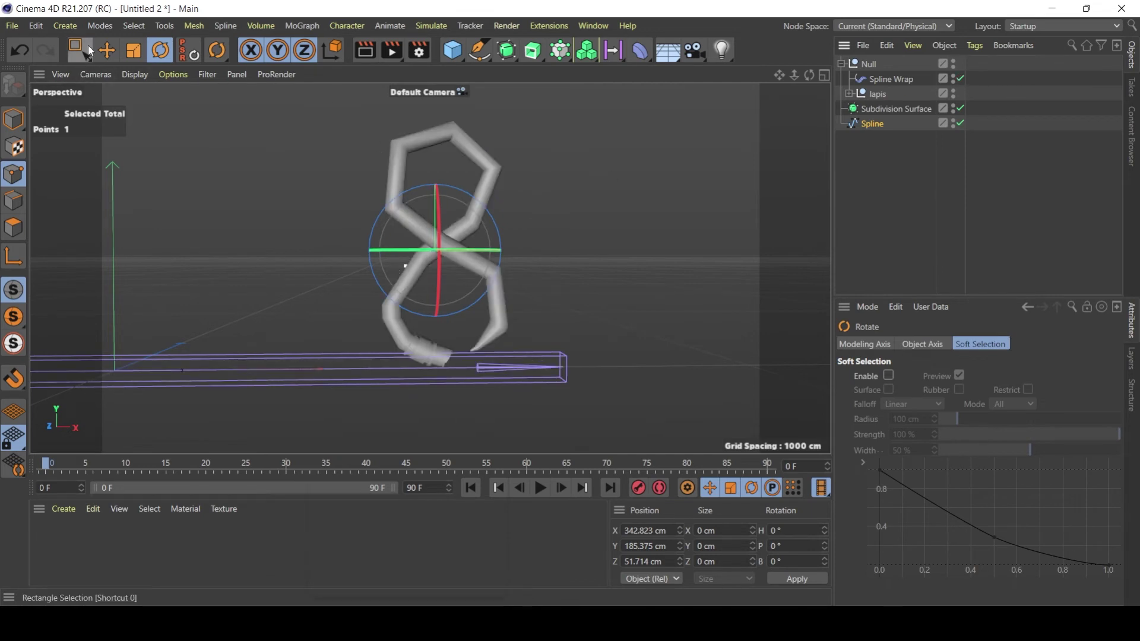
Step: Undo the last change and select the spline's end point at the pencil tip with the Move tool
click(107, 51)
alt+drag(451, 231, 345, 246)
key(ctrl+z)
alt+drag(454, 304, 460, 370)
click(463, 359)
mouse_move(529, 330)
alt+mouse_down()
mouse_move(505, 329)
mouse_move(537, 341)
mouse_move(410, 380)
mouse_move(372, 436)
mouse_move(766, 285)
mouse_move(233, 381)
mouse_move(484, 332)
mouse_move(534, 339)
alt+mouse_up()
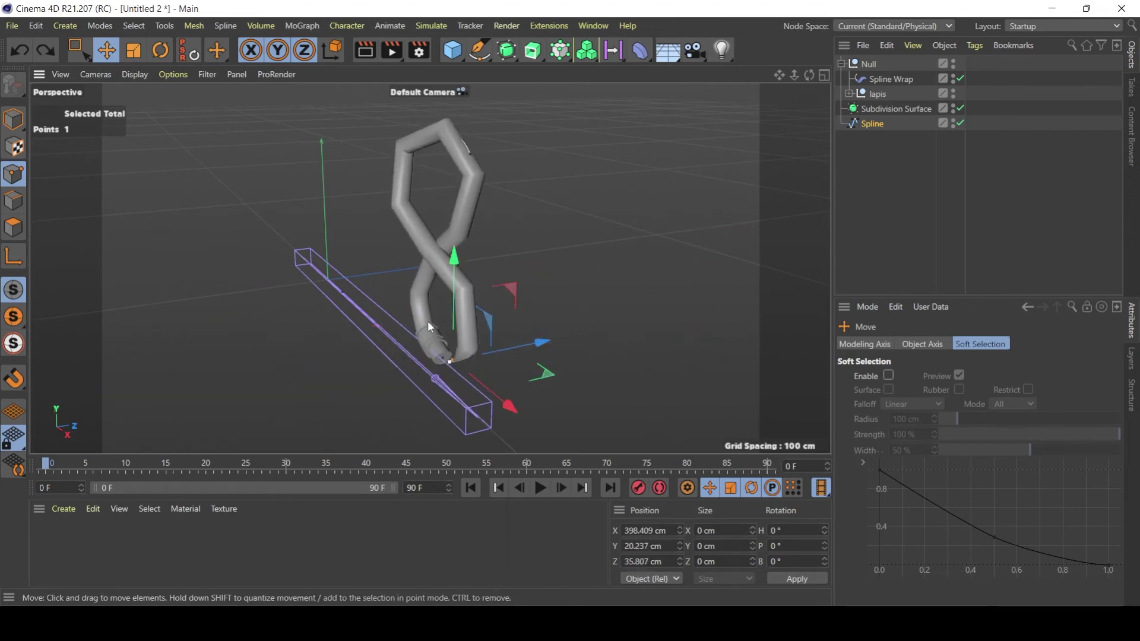
alt+drag(343, 327, 448, 270)
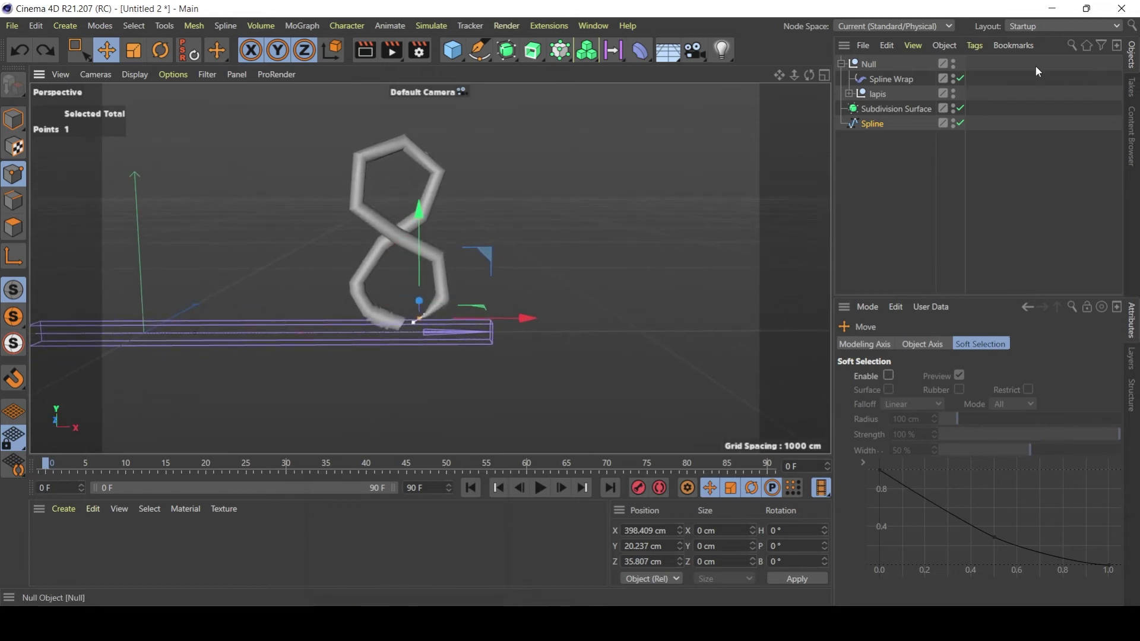
Step: Add a Subdivision Surface as the parent of the lapis group inside the Null
click(878, 94)
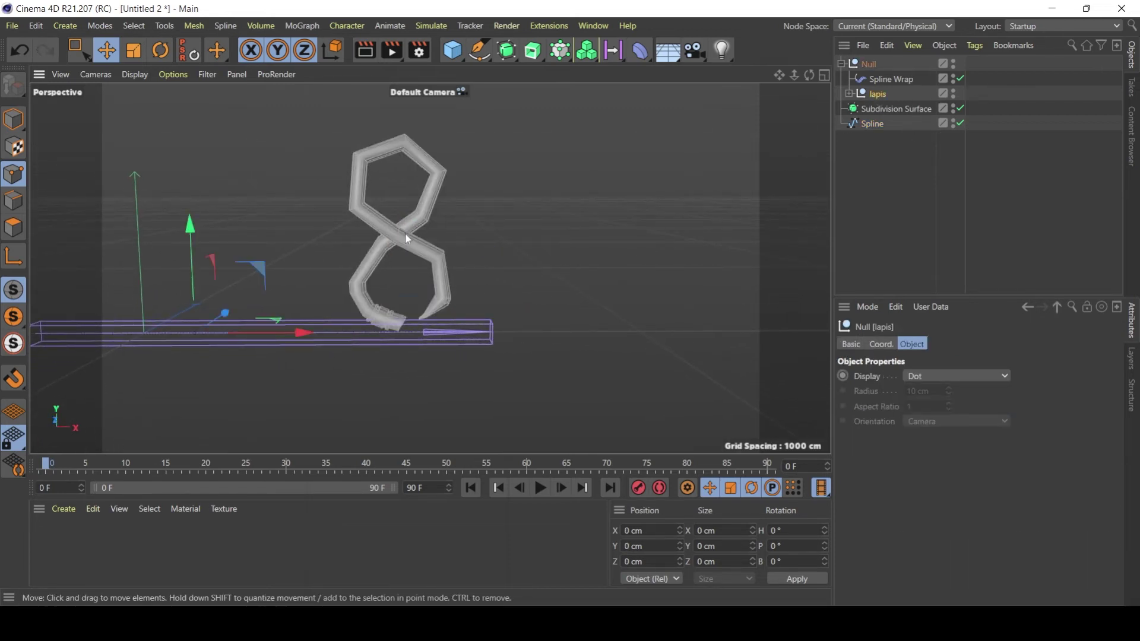
alt+drag(405, 233, 396, 272)
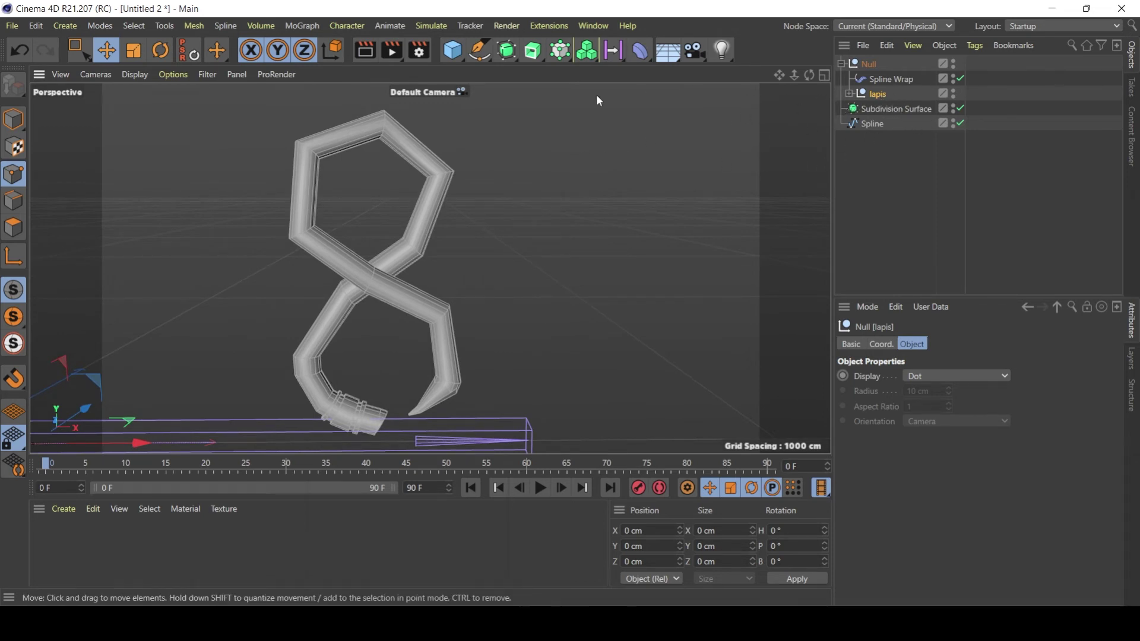
alt+drag(514, 60, 596, 74)
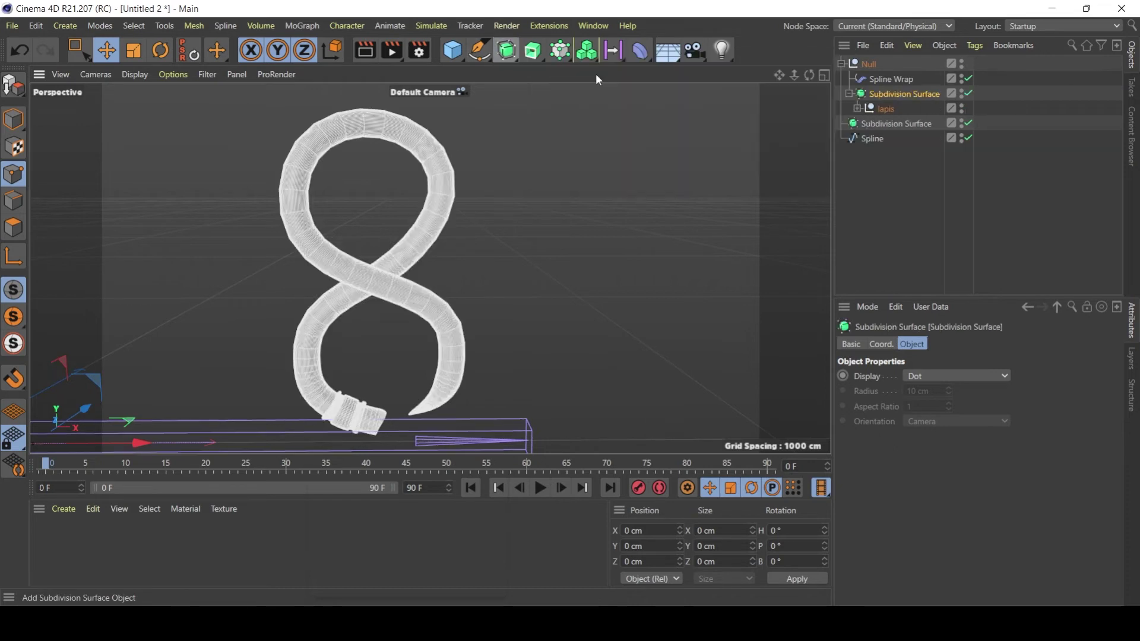
Step: Examine the smoothed pencil around its eraser end and at the figure-eight's crossing
click(864, 202)
alt+drag(281, 231, 444, 358)
scroll(373, 373, up, 3)
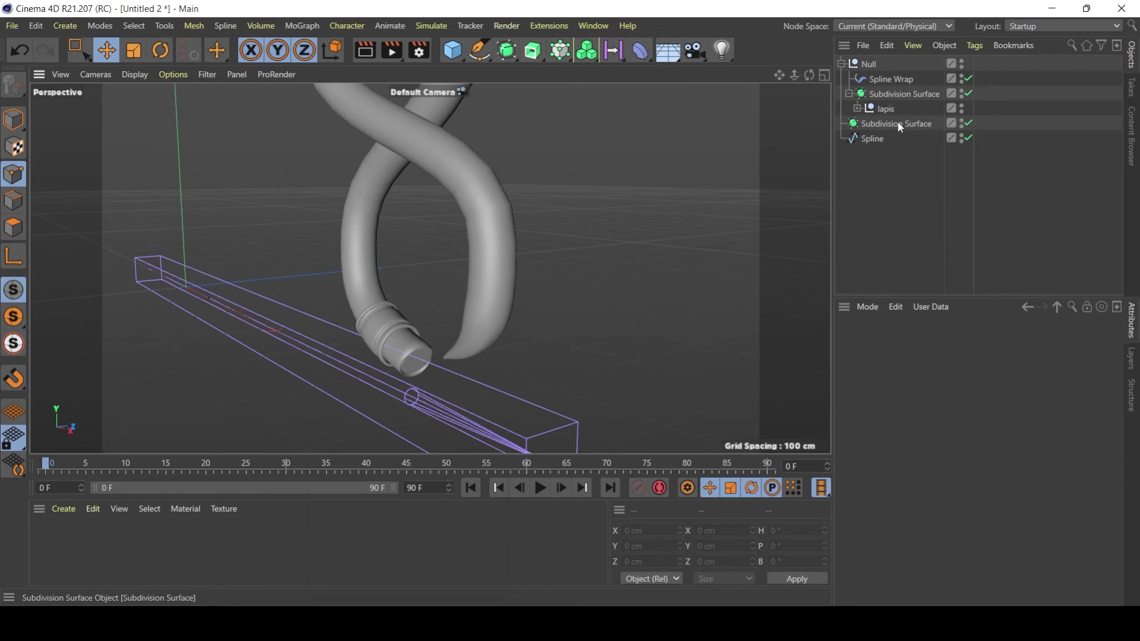
mouse_move(476, 178)
alt+mouse_down()
mouse_move(440, 196)
mouse_move(580, 211)
mouse_move(468, 192)
mouse_move(492, 315)
mouse_move(416, 278)
mouse_move(372, 317)
mouse_move(537, 294)
alt+mouse_up()
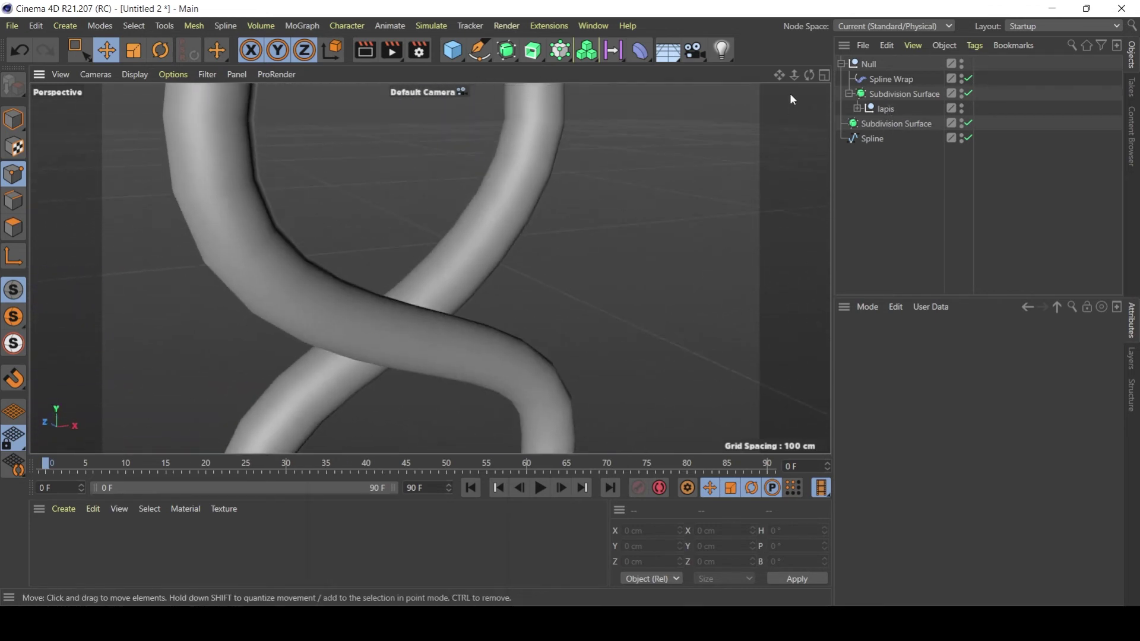
drag(794, 76, 781, 183)
alt+drag(457, 238, 354, 234)
mouse_move(318, 285)
alt+mouse_down()
mouse_move(293, 291)
mouse_move(270, 268)
alt+mouse_up()
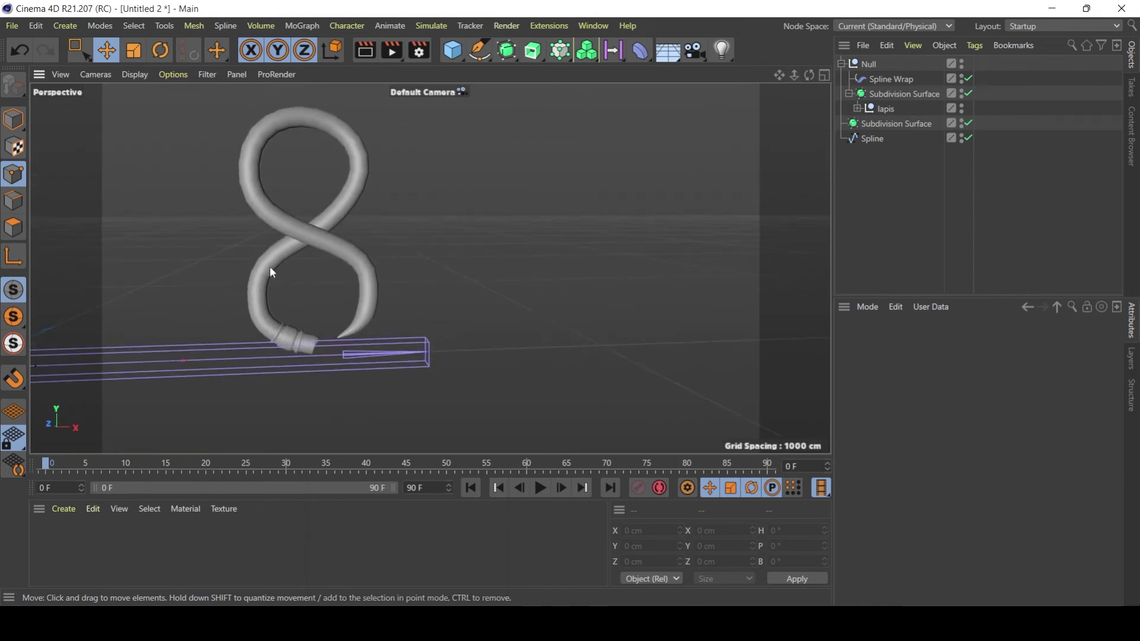
Step: With the Spline Wrap disabled, select the spline's end point at the eraser, and re-enable the deformer
click(857, 109)
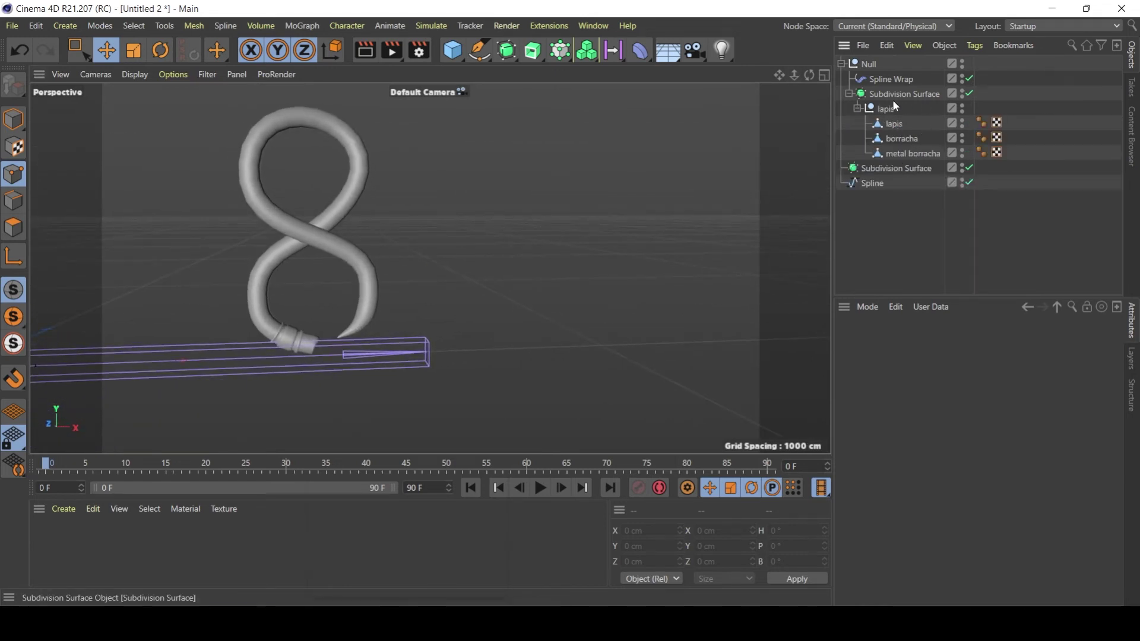
click(872, 183)
click(330, 343)
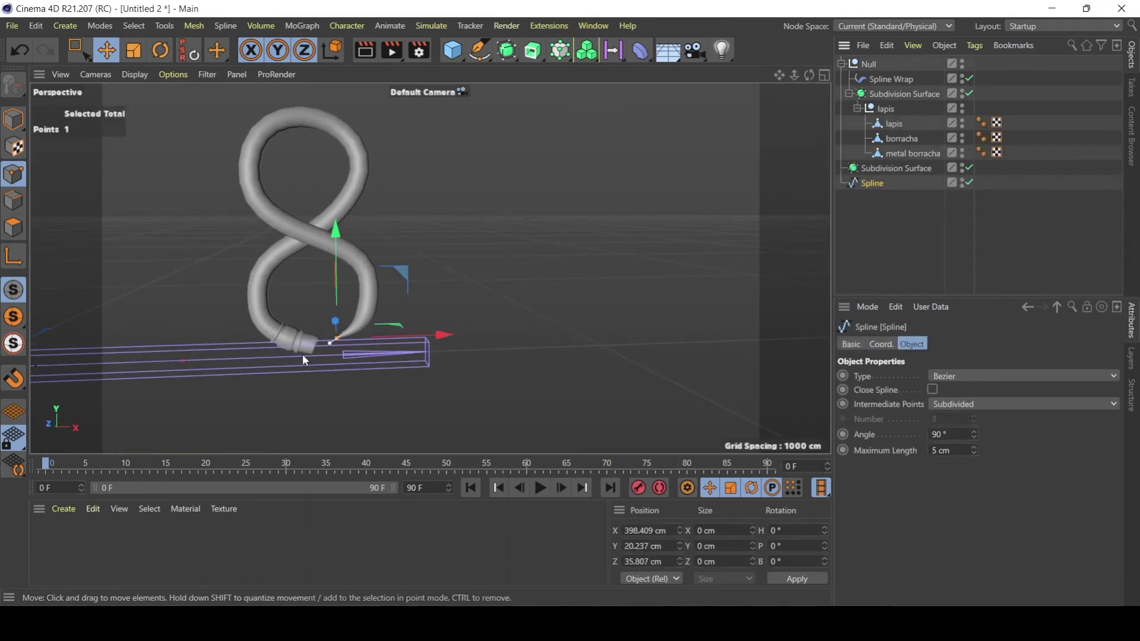
click(970, 79)
mouse_move(373, 300)
alt+mouse_down()
mouse_move(326, 333)
mouse_move(414, 314)
alt+mouse_up()
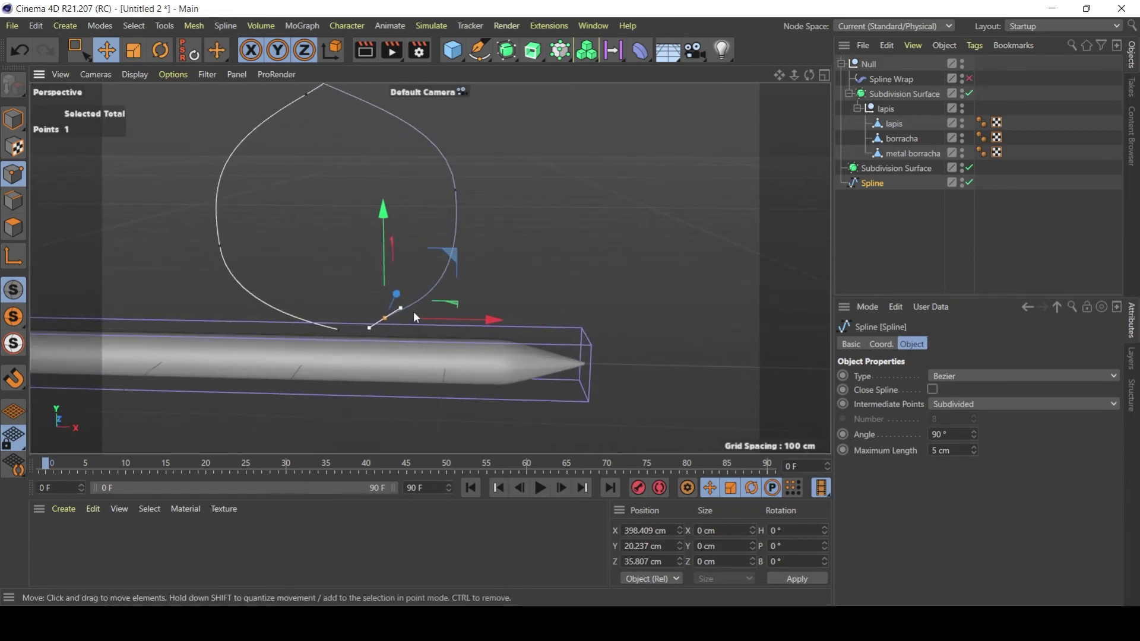
click(339, 330)
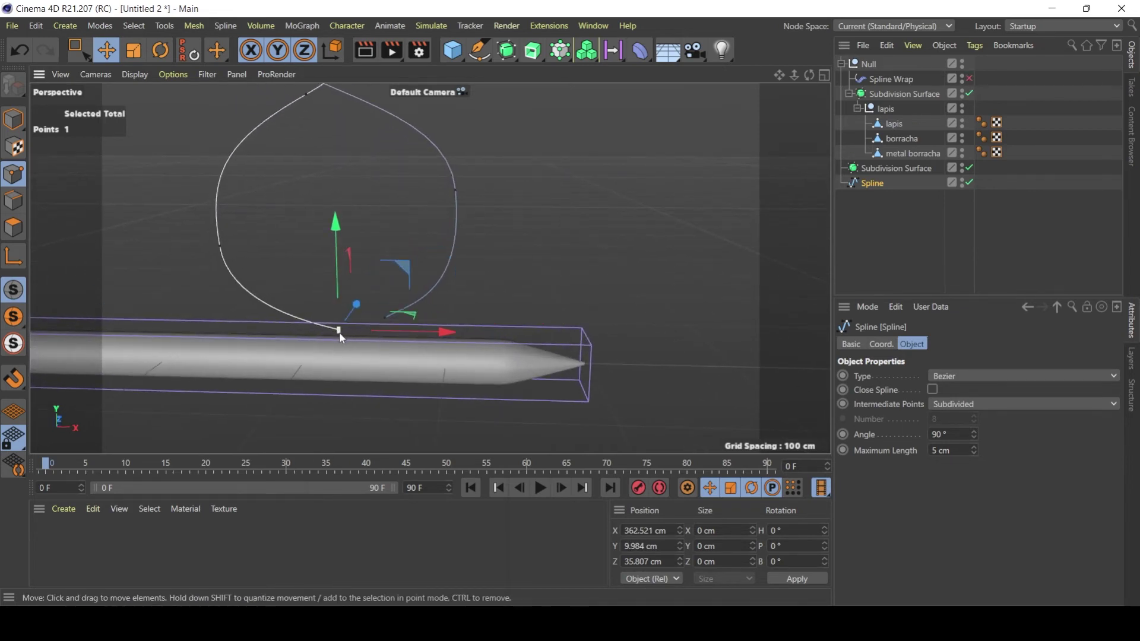
click(970, 79)
mouse_move(386, 305)
alt+mouse_down()
mouse_move(289, 307)
mouse_move(275, 286)
alt+mouse_up()
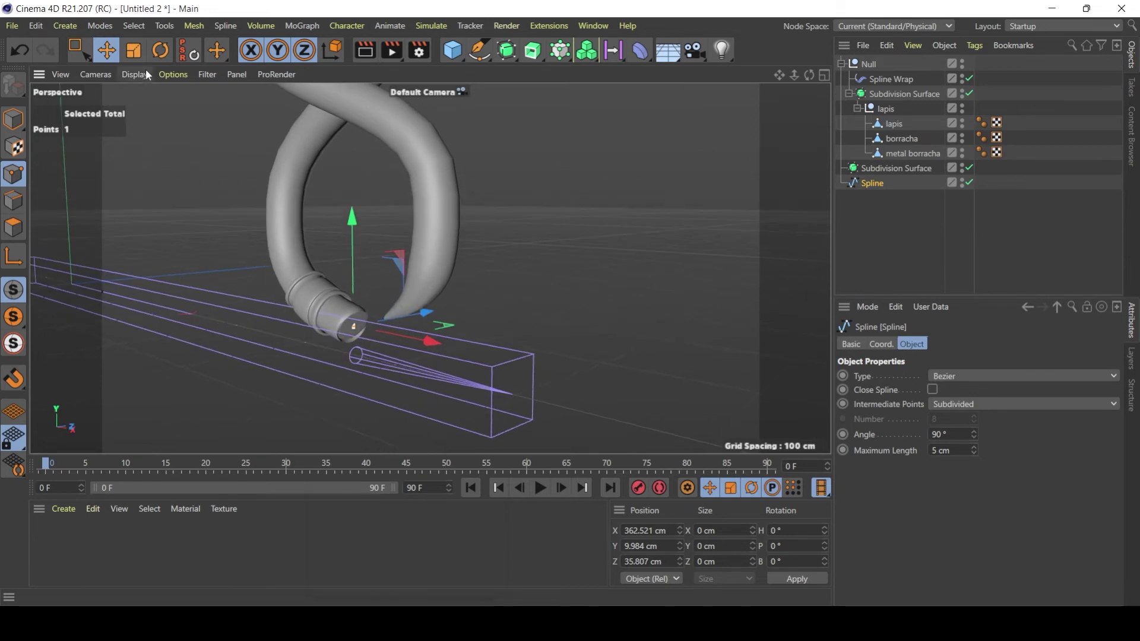
Step: Rotate the handles of the spline's end point at the eraser with the Rotate tool
click(161, 51)
mouse_move(398, 309)
mouse_down()
mouse_move(368, 249)
mouse_move(383, 294)
mouse_move(92, 304)
mouse_move(586, 300)
mouse_move(537, 276)
mouse_move(547, 284)
mouse_up()
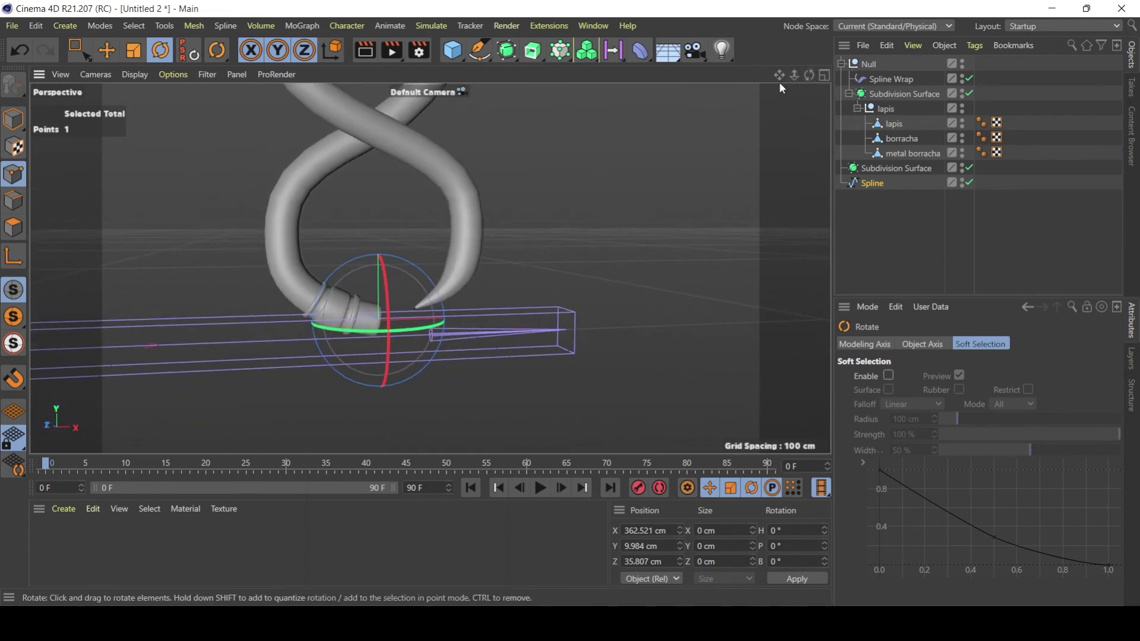
mouse_move(779, 76)
mouse_down()
mouse_move(780, 139)
mouse_move(774, 105)
mouse_up()
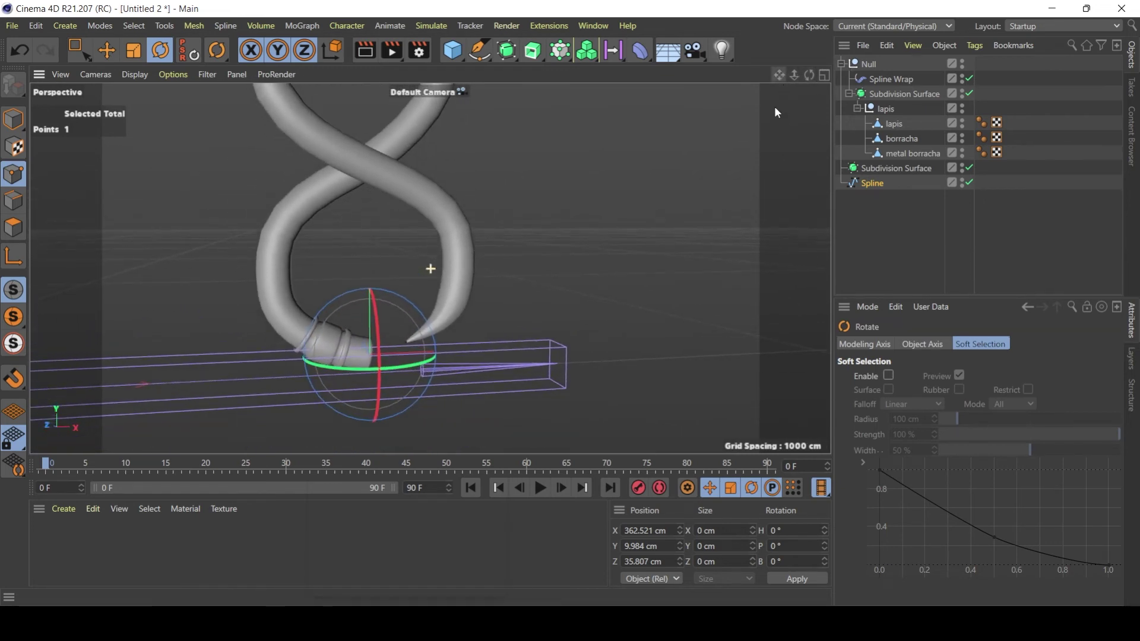
Step: Select the metal borracha object and switch to Model mode with the Move tool
click(904, 138)
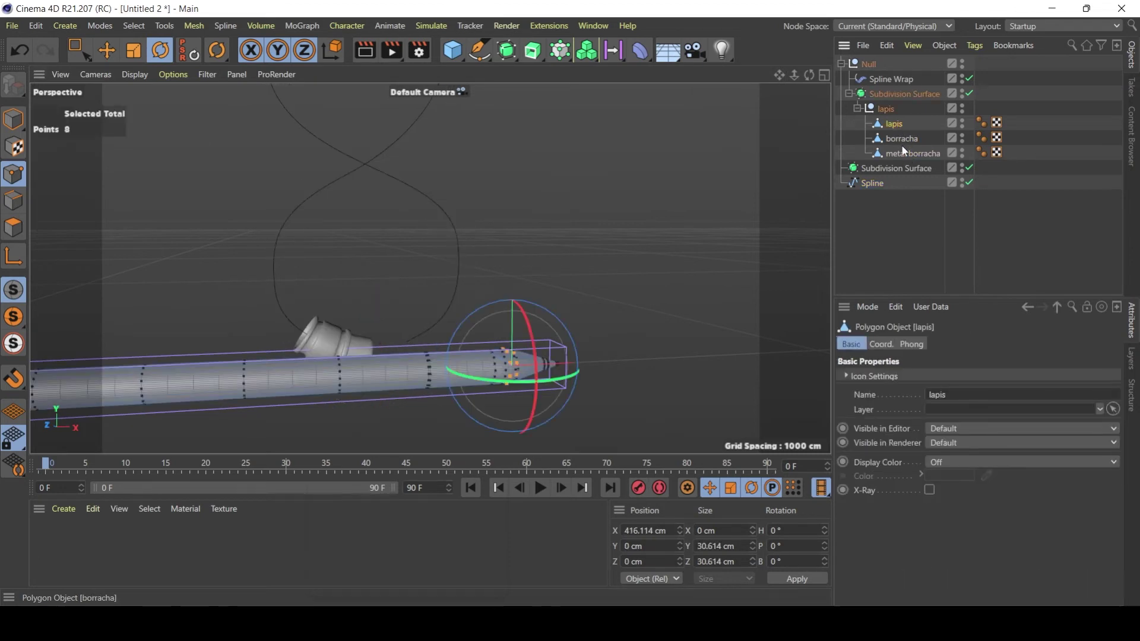
click(898, 155)
key(e)
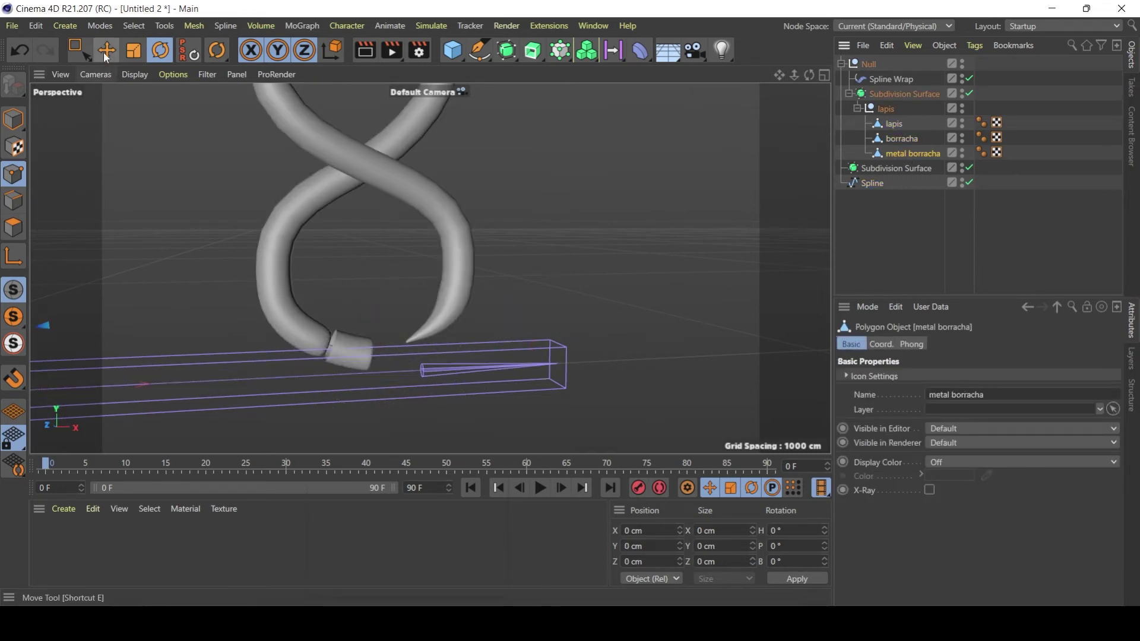
drag(794, 76, 671, 122)
mouse_move(315, 237)
alt+middle_down()
mouse_move(464, 303)
mouse_move(540, 254)
alt+middle_up()
click(13, 119)
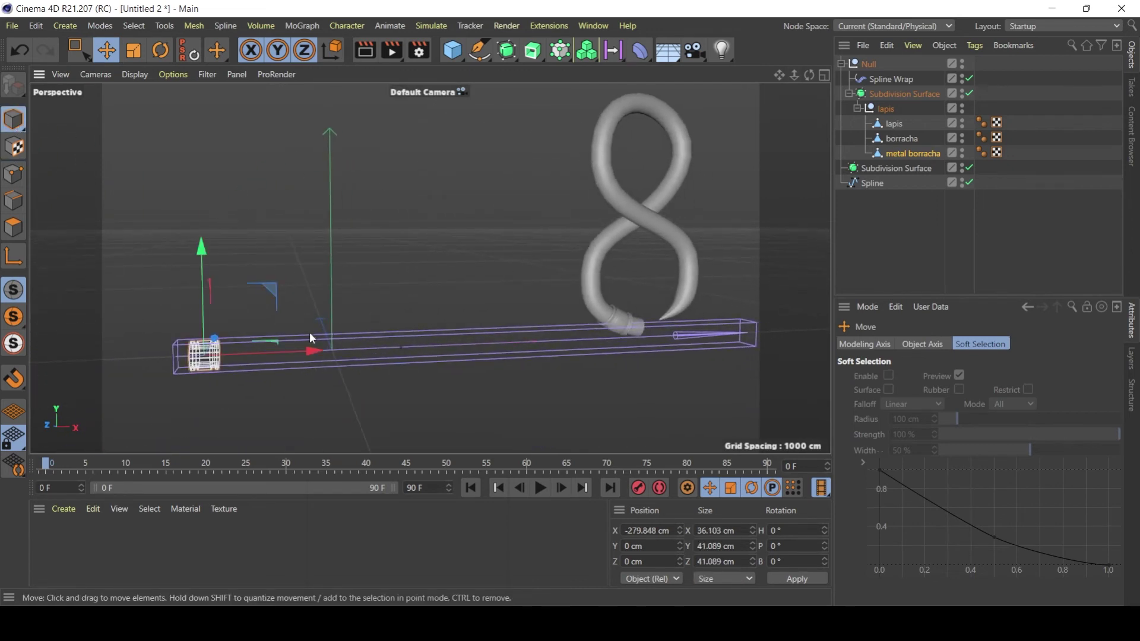
Step: Try to move the metal collar along the pencil to about X -101 cm, and undo the move
drag(314, 351, 441, 342)
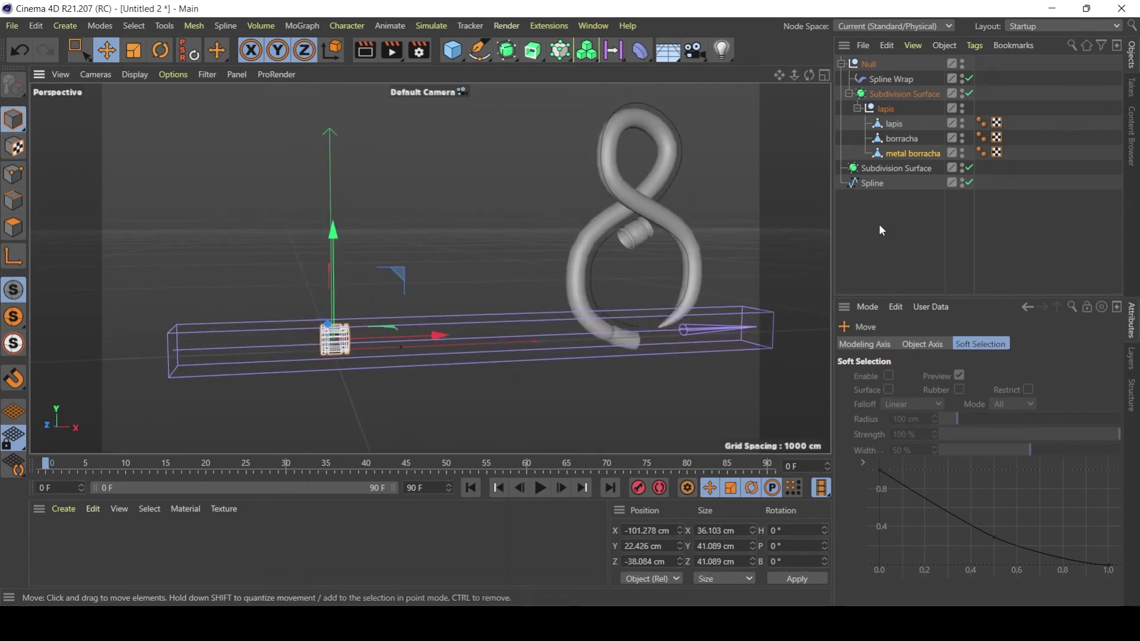
click(921, 231)
click(902, 94)
scroll(717, 209, up, 5)
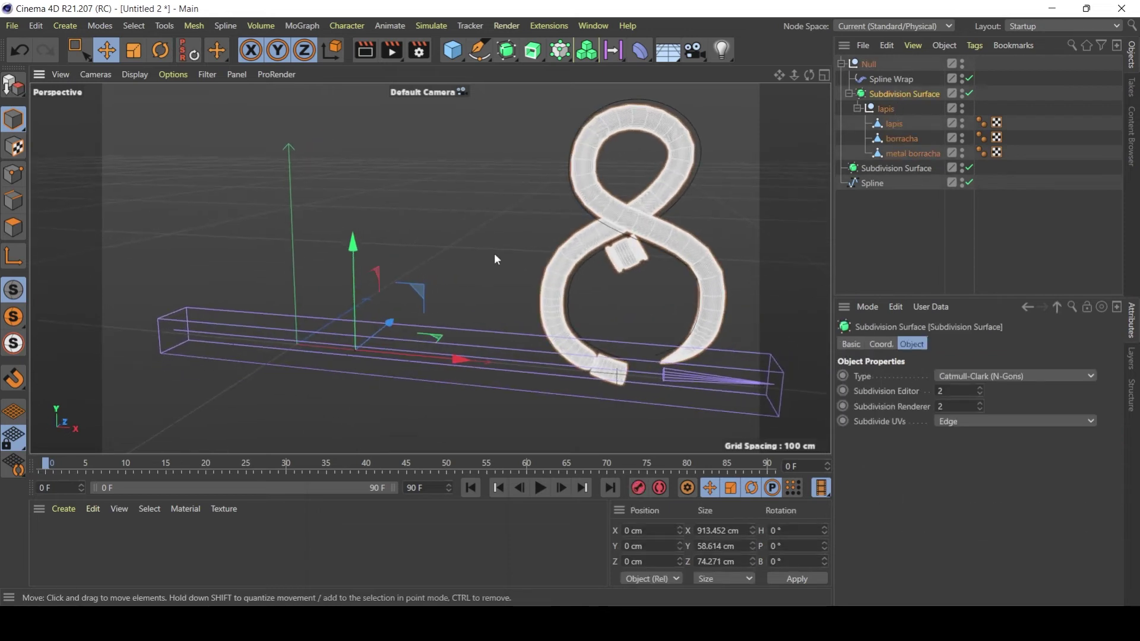
click(714, 209)
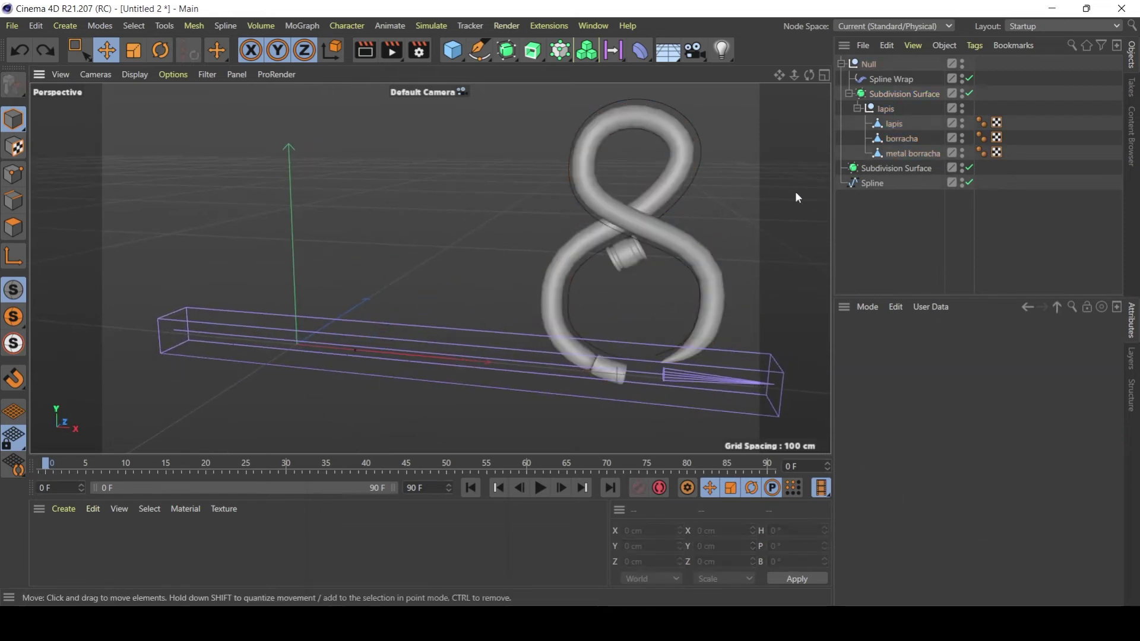
click(969, 93)
click(969, 78)
alt+drag(328, 341, 516, 334)
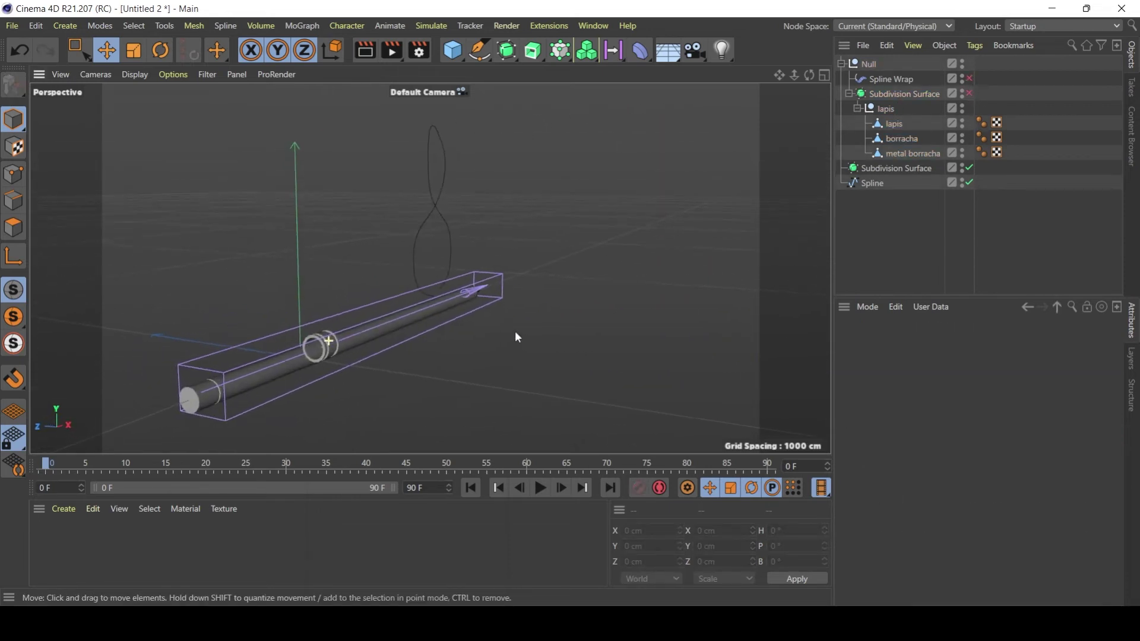
key(ctrl+z)
key(ctrl+z)
click(473, 321)
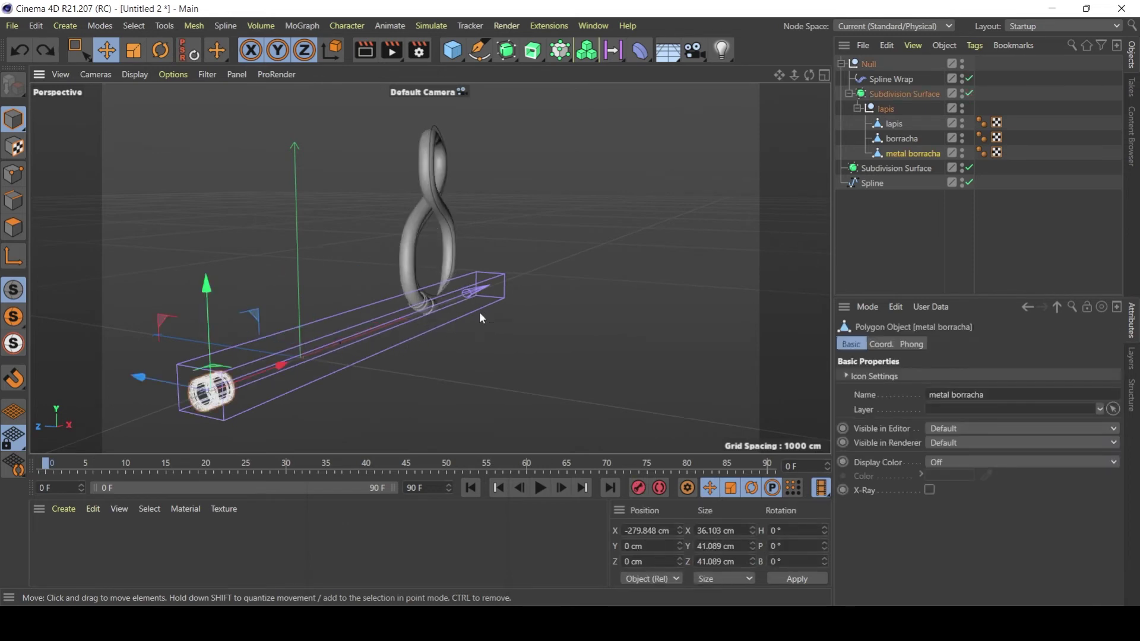
Step: Disable the pencil's Subdivision Surface and the Spline Wrap
click(968, 93)
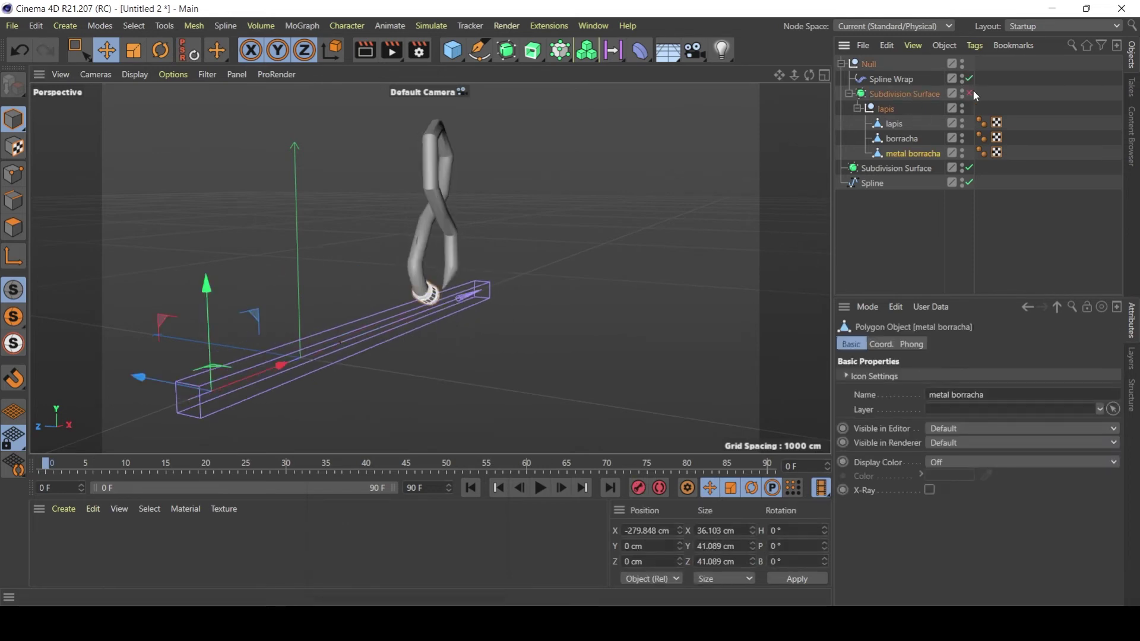
click(969, 79)
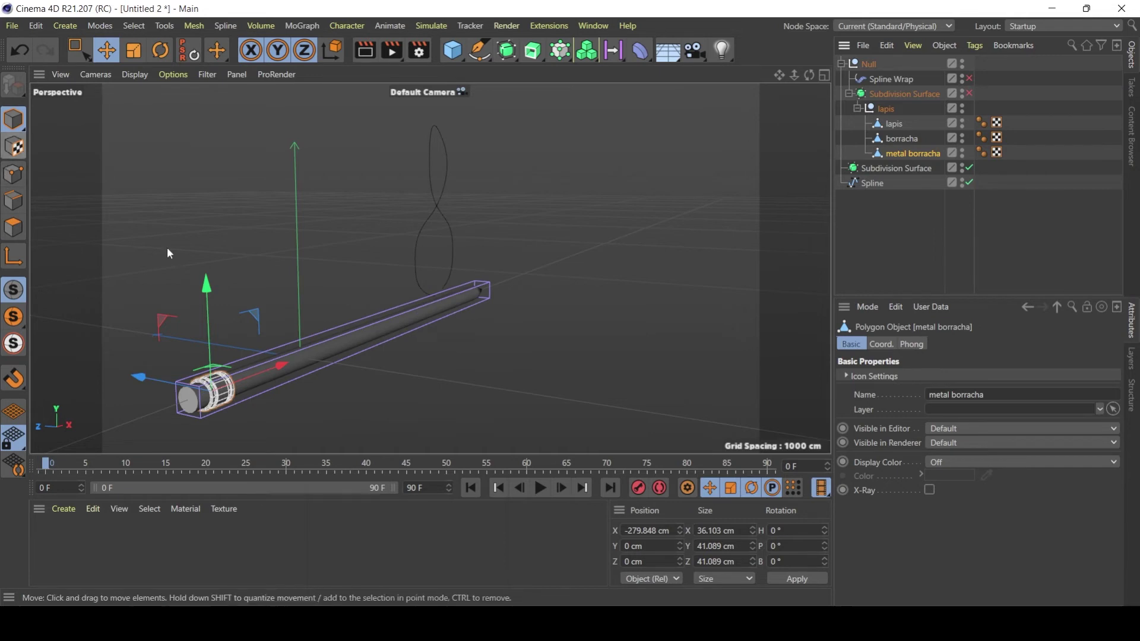
Step: Move the metal collar along the pencil to about X -156 cm and re-enable the Spline Wrap
drag(275, 372, 314, 360)
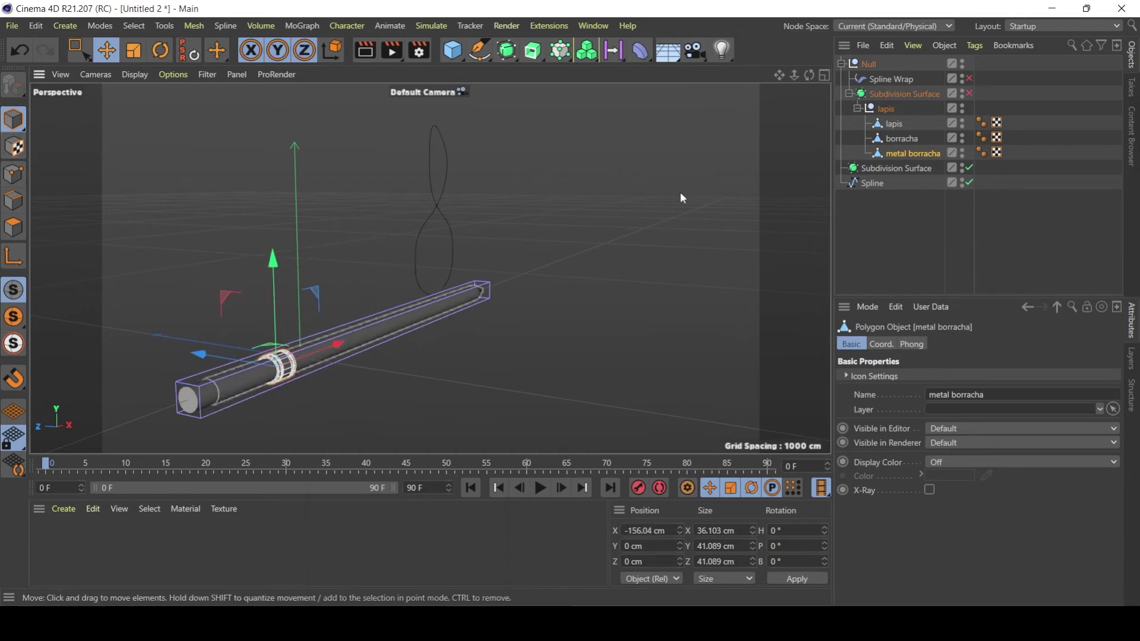
alt+drag(658, 177, 369, 244)
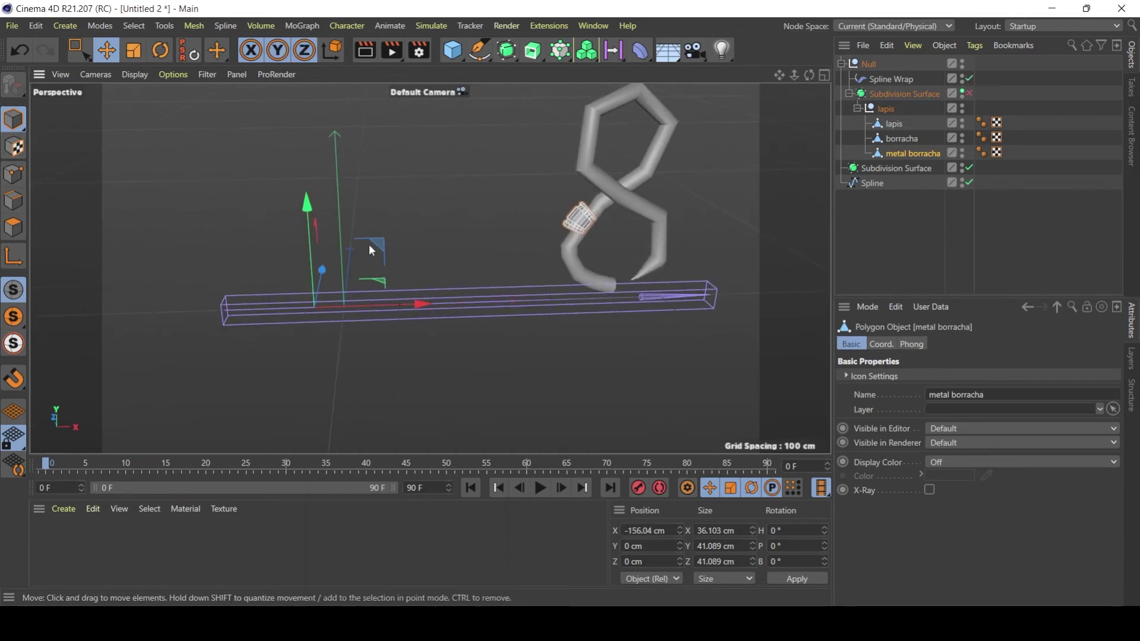
click(893, 247)
Step: Turn the pencil's Subdivision Surface back on and restore its default viewport visibility
alt+drag(632, 254, 674, 207)
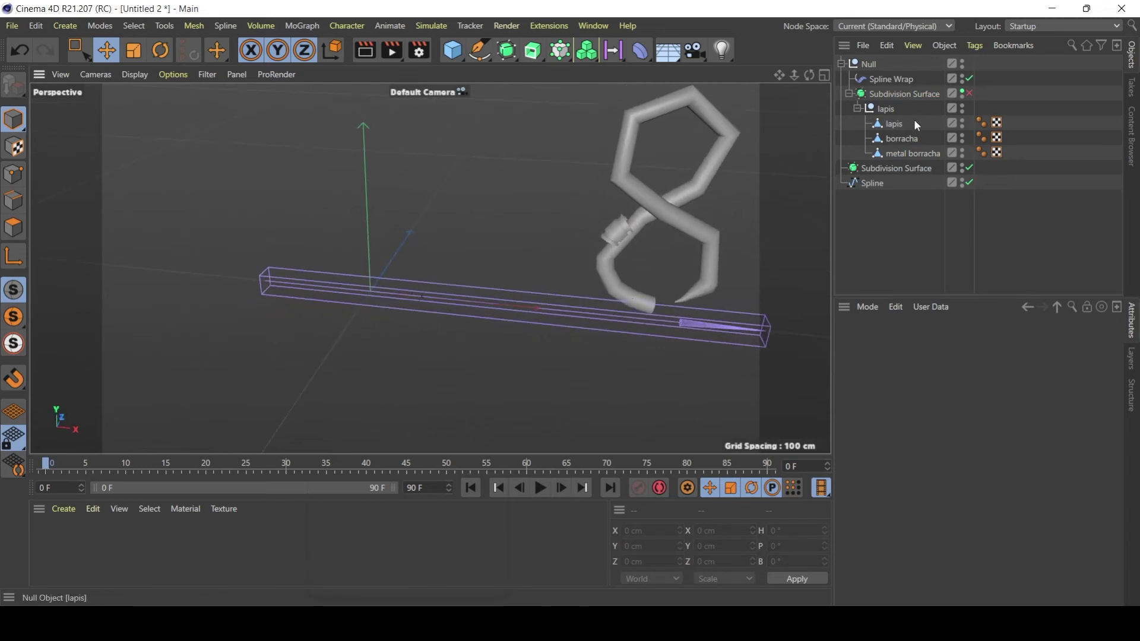
click(962, 94)
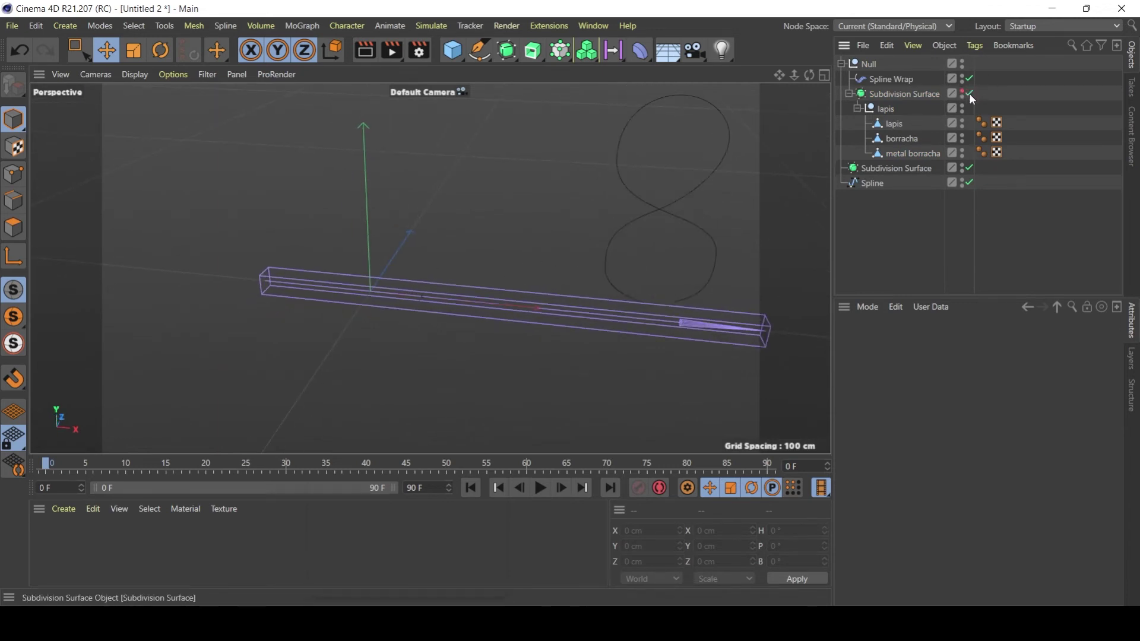
click(963, 92)
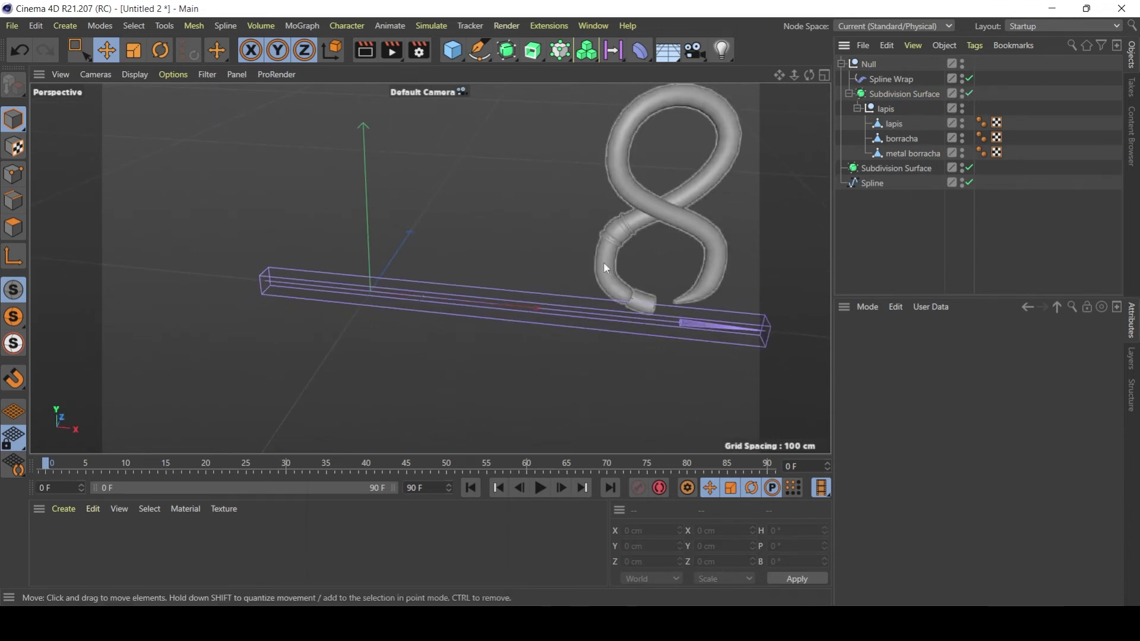
Step: Select the metal borracha object and move it along the pencil's X axis back against the eraser end
alt+drag(604, 262, 670, 249)
alt+middle_drag(670, 249, 431, 267)
alt+drag(430, 267, 482, 277)
alt+right_drag(460, 313, 494, 311)
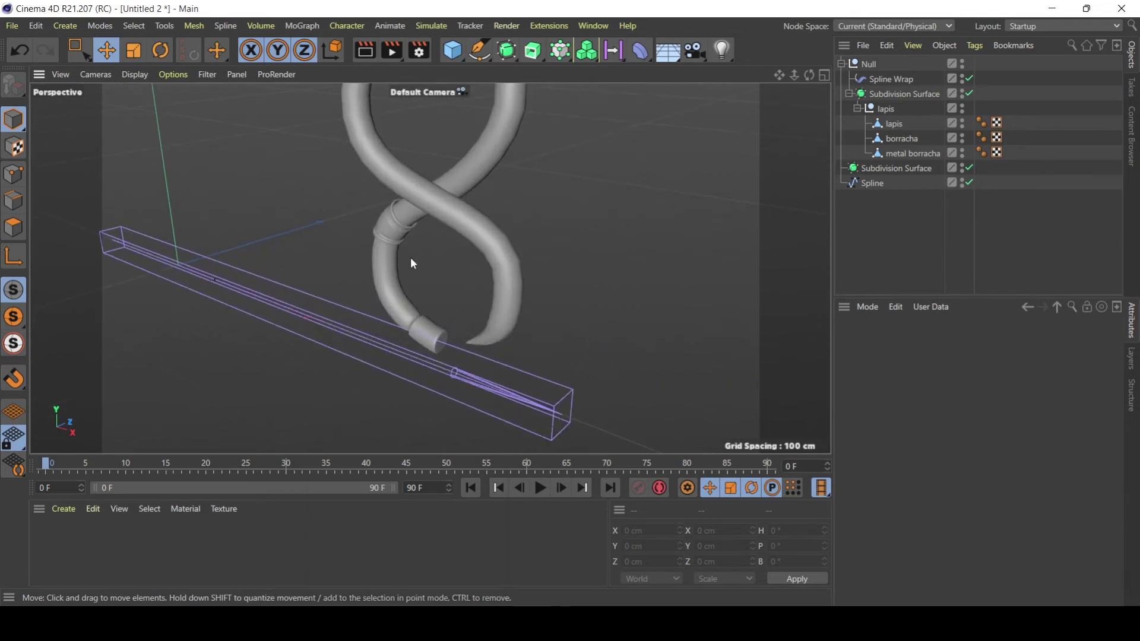
alt+drag(411, 258, 497, 250)
alt+middle_drag(570, 205, 498, 268)
click(902, 138)
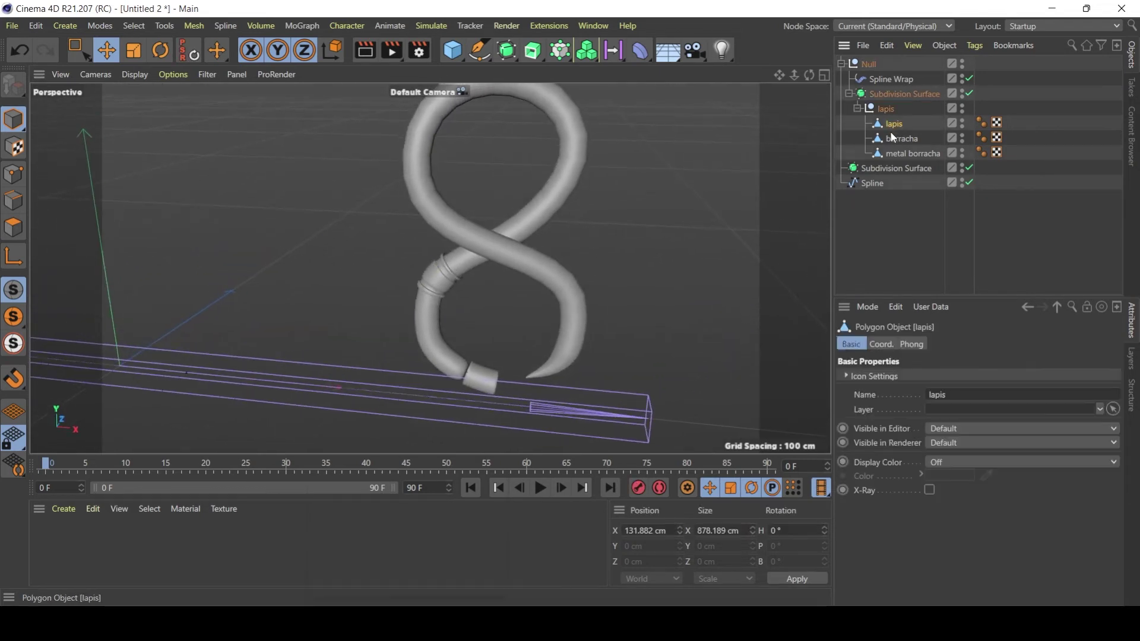
click(907, 154)
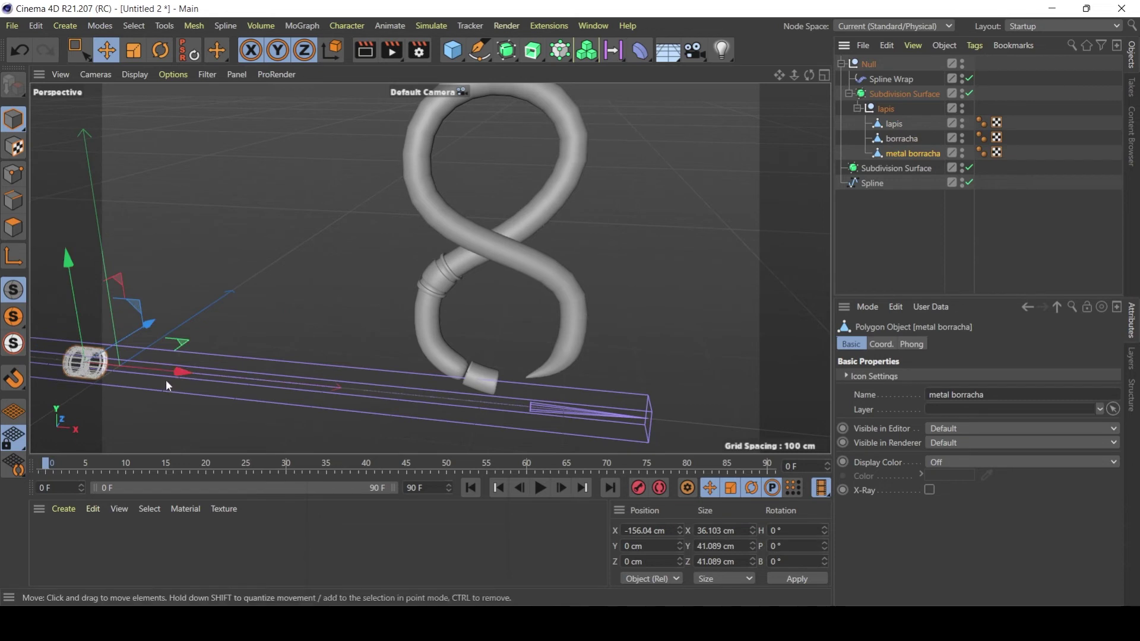
drag(166, 385, 98, 251)
click(840, 219)
mouse_move(486, 247)
alt+mouse_down()
mouse_move(438, 263)
mouse_move(477, 240)
alt+mouse_up()
mouse_move(794, 74)
mouse_down()
mouse_move(766, 137)
mouse_move(449, 236)
mouse_up()
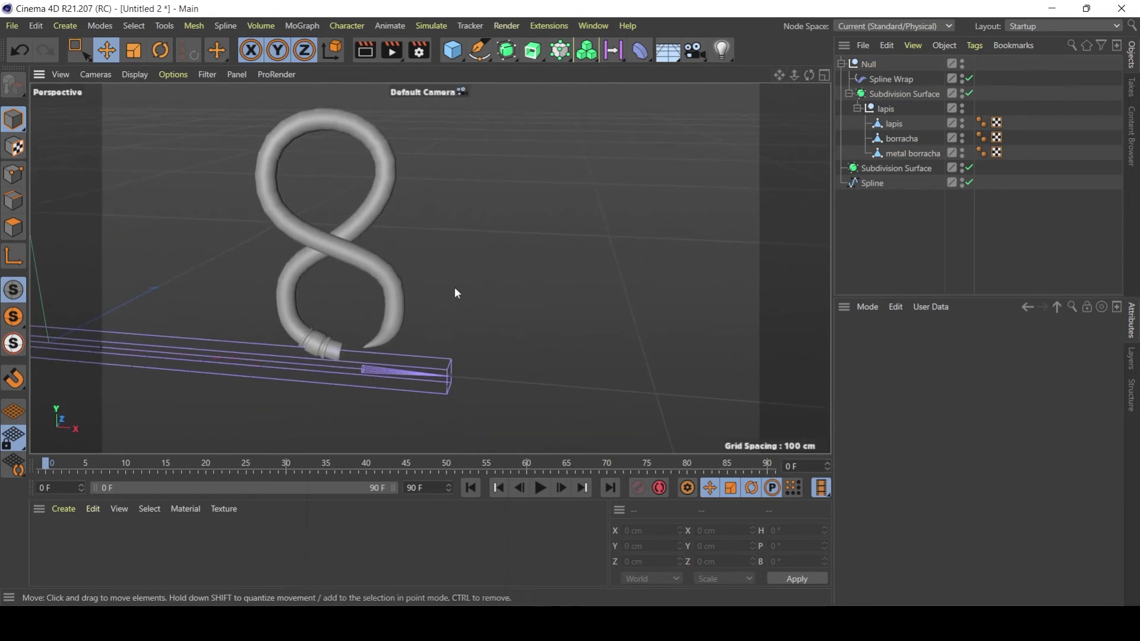
Step: Raise the editor subdivision level of the empty Subdivision Surface outside the Null to 3
click(892, 168)
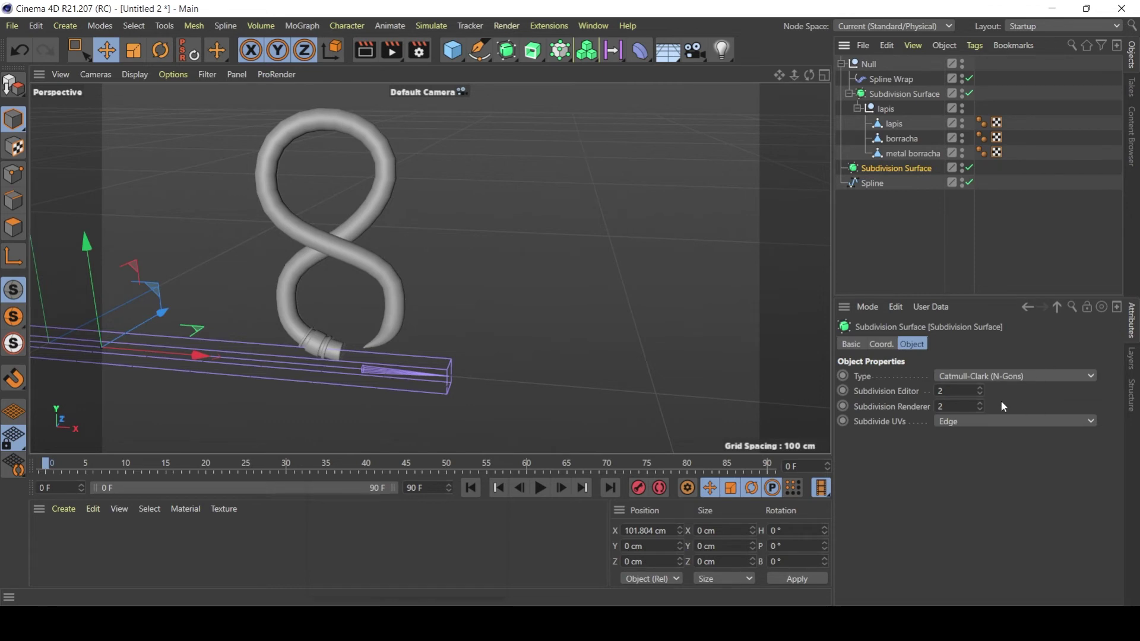
mouse_move(371, 311)
alt+mouse_down()
mouse_move(341, 285)
mouse_move(382, 280)
alt+mouse_up()
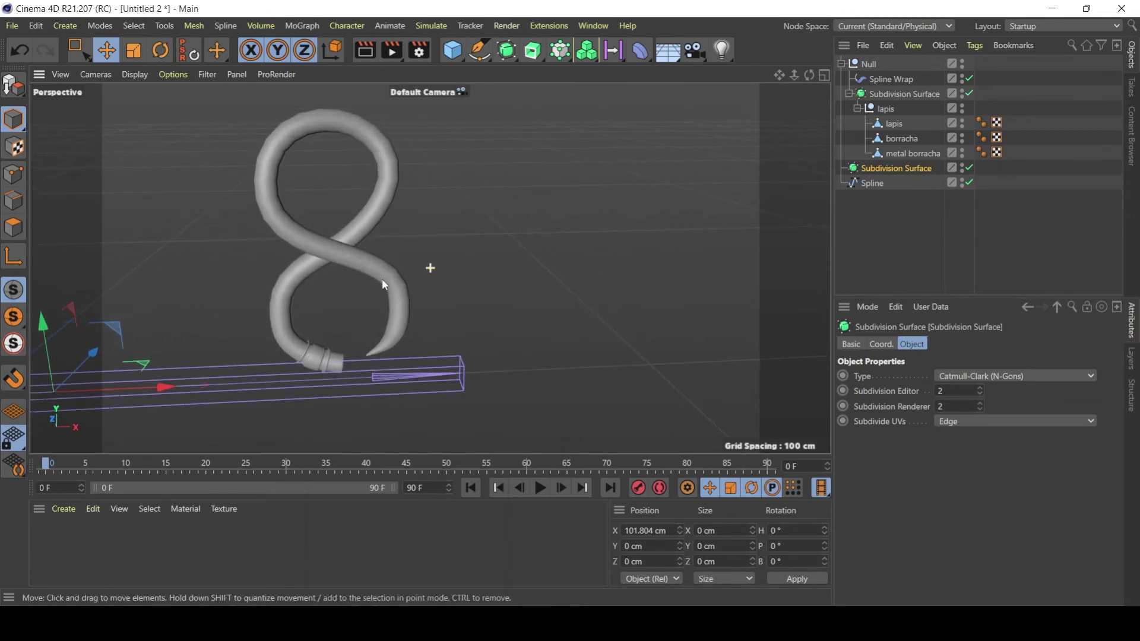
scroll(285, 163, up, 1)
scroll(299, 116, up, 2)
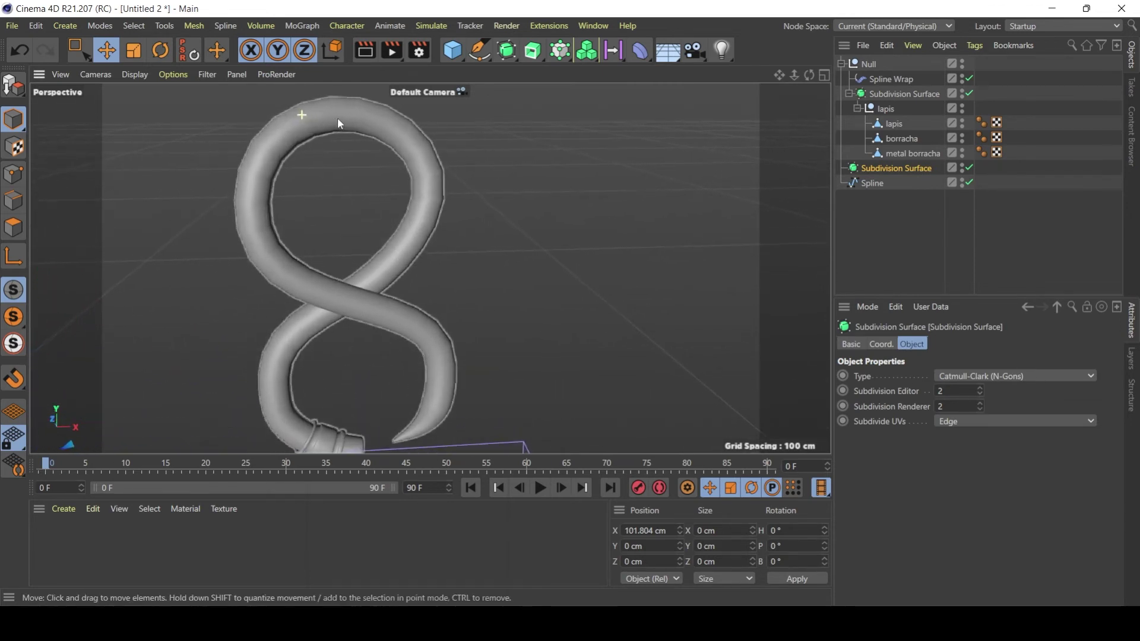
alt+middle_drag(411, 173, 430, 169)
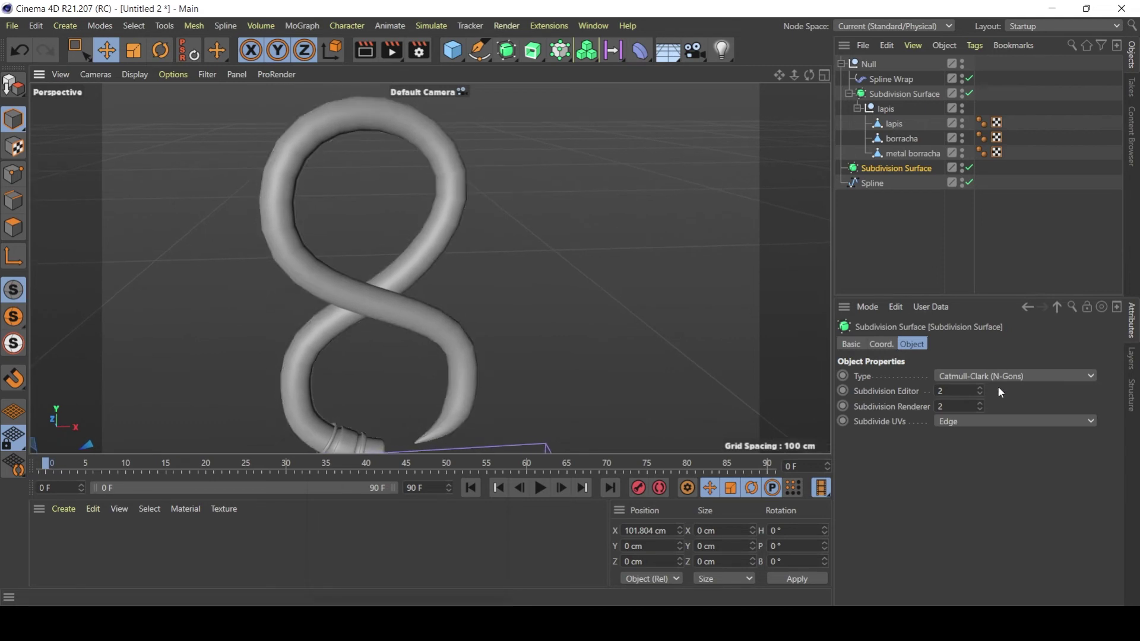
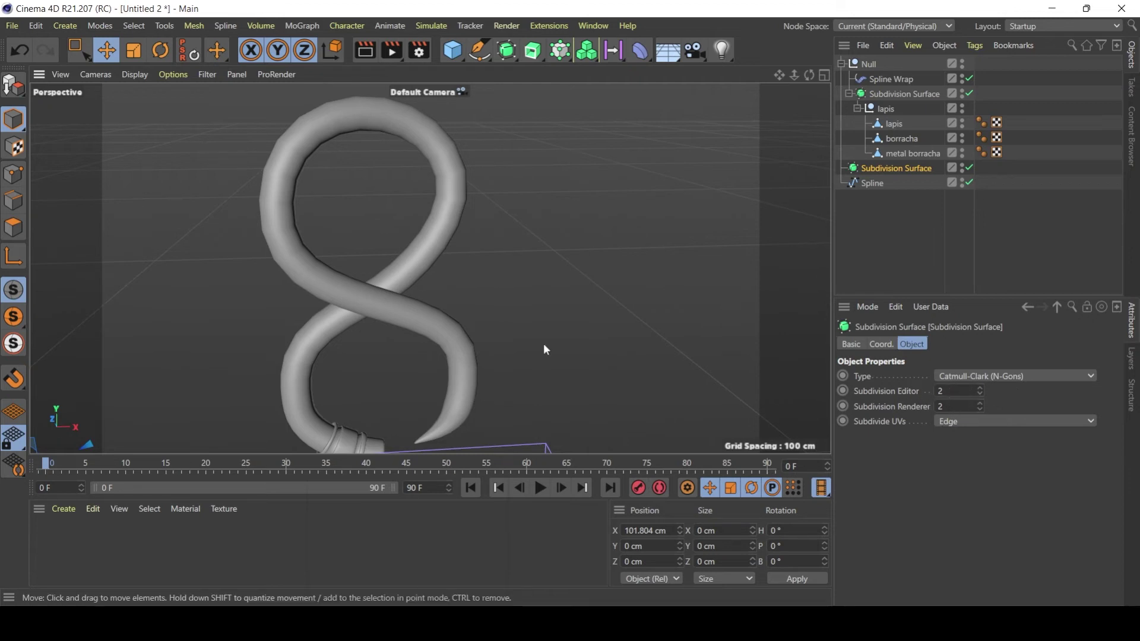
click(981, 389)
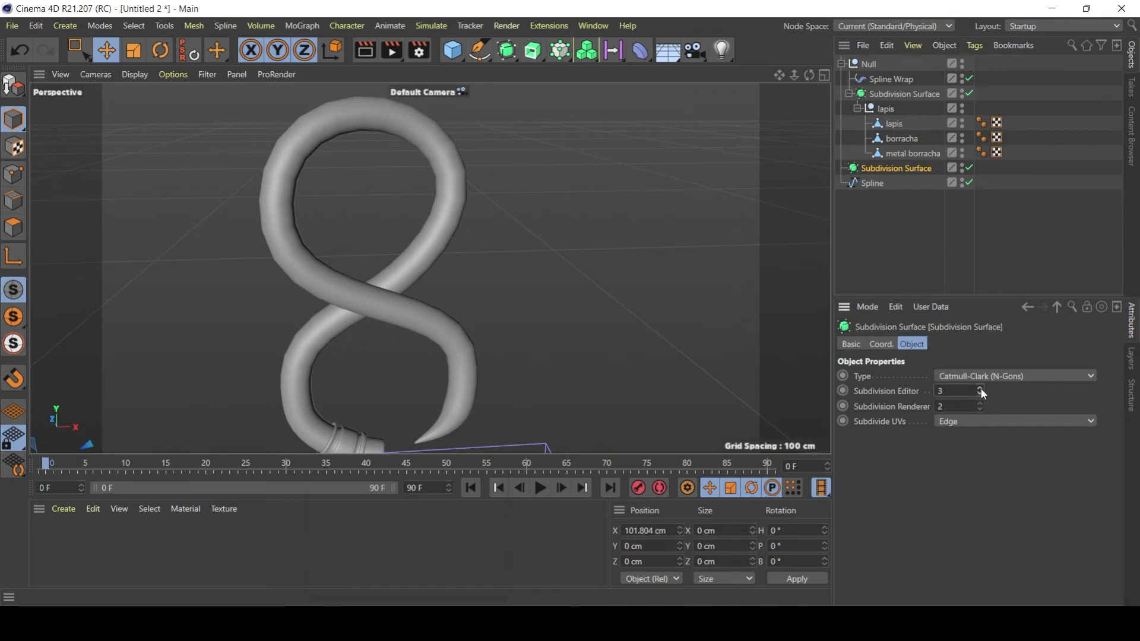
Step: Display the model with Gouraud Shading (Lines) and set the empty Subdivision Surface's editor level to 5
click(136, 74)
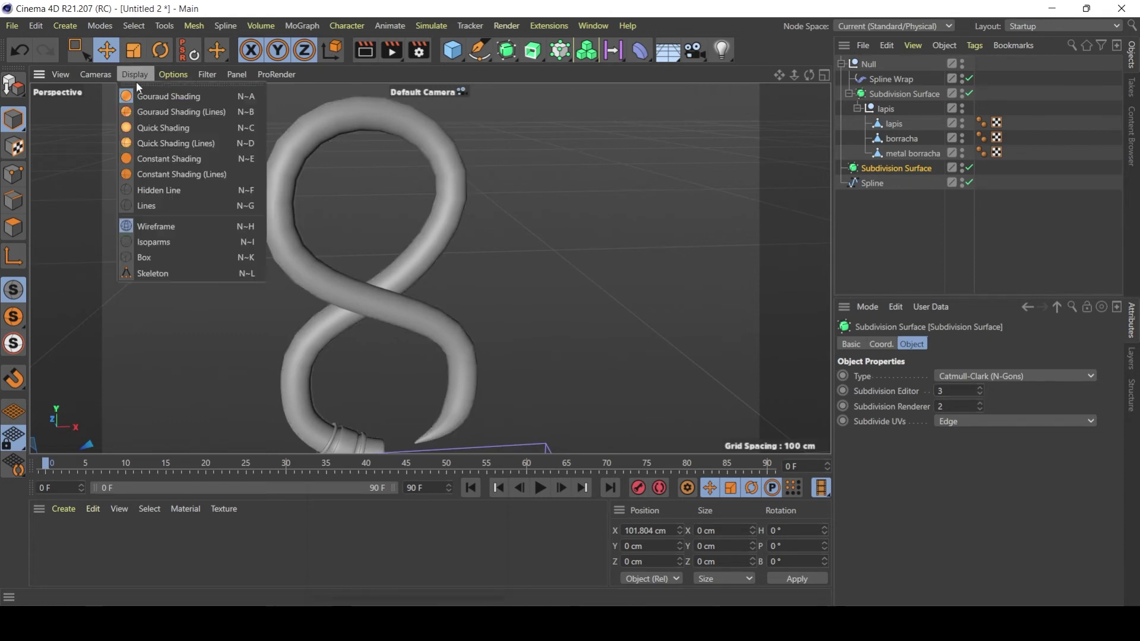
click(150, 112)
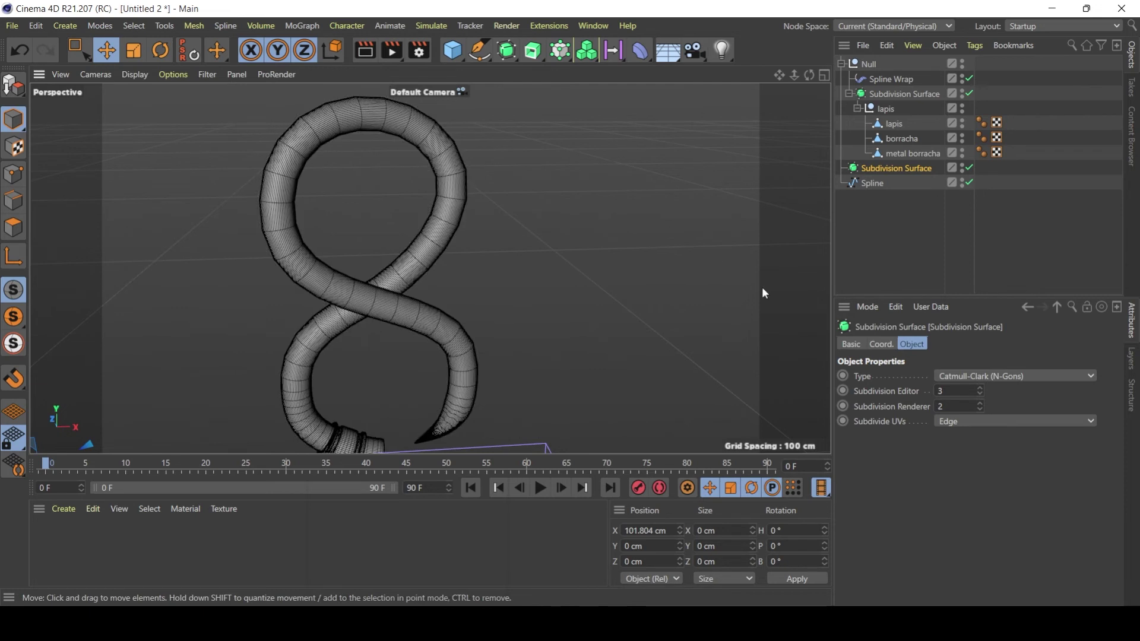
click(981, 387)
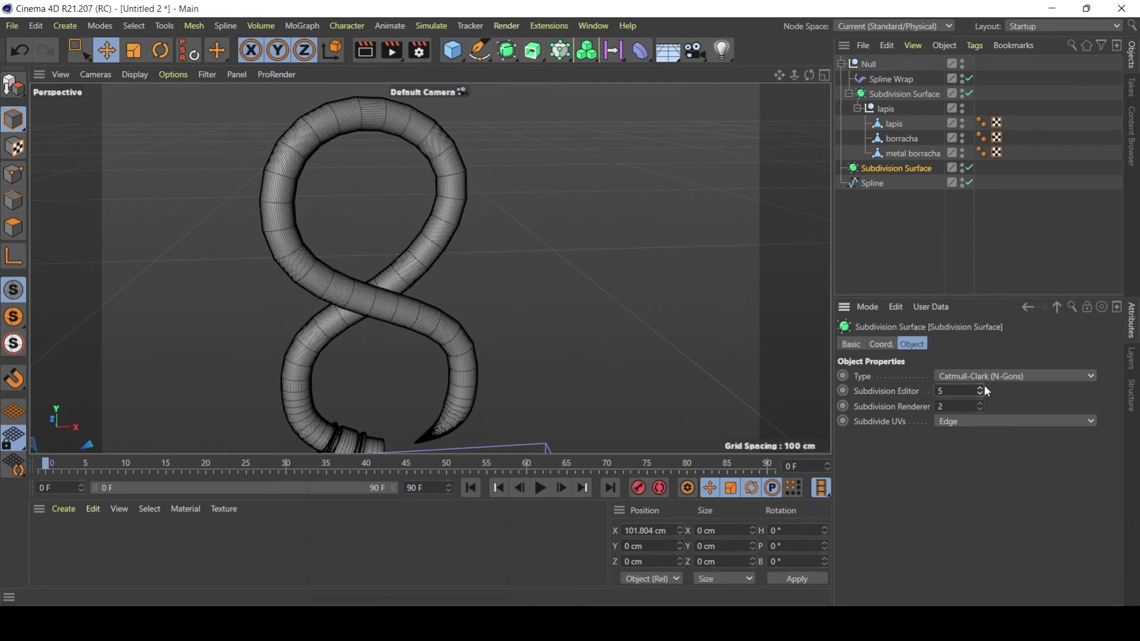
Step: Delete the empty Subdivision Surface and set the editor subdivision level of the pencil's Subdivision Surface to 3
click(914, 94)
click(908, 170)
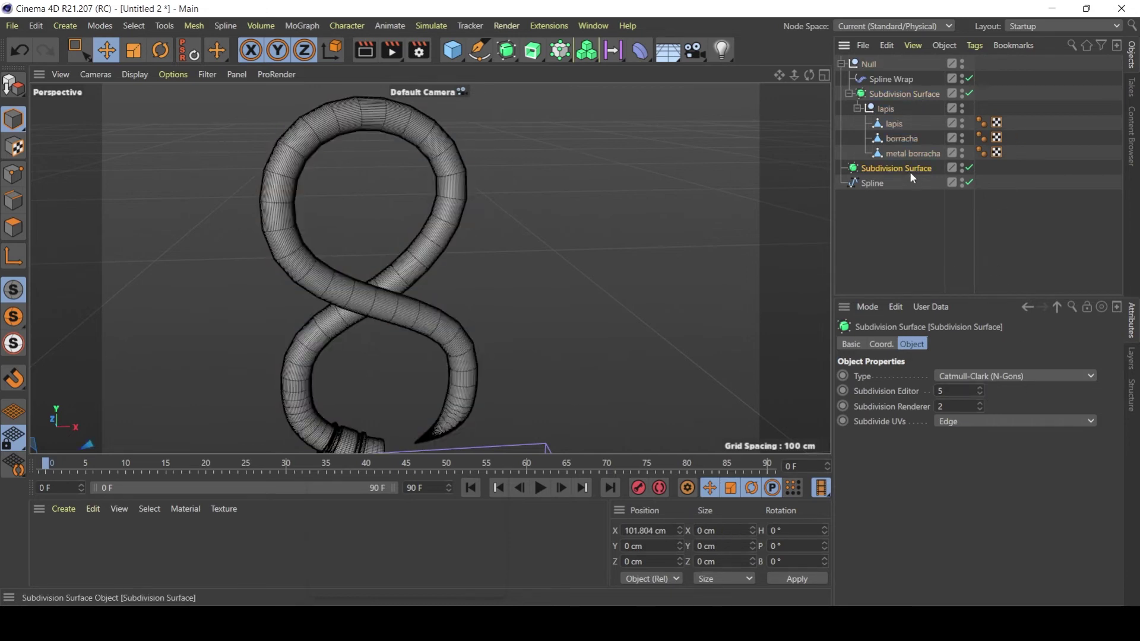
key(Delete)
click(914, 93)
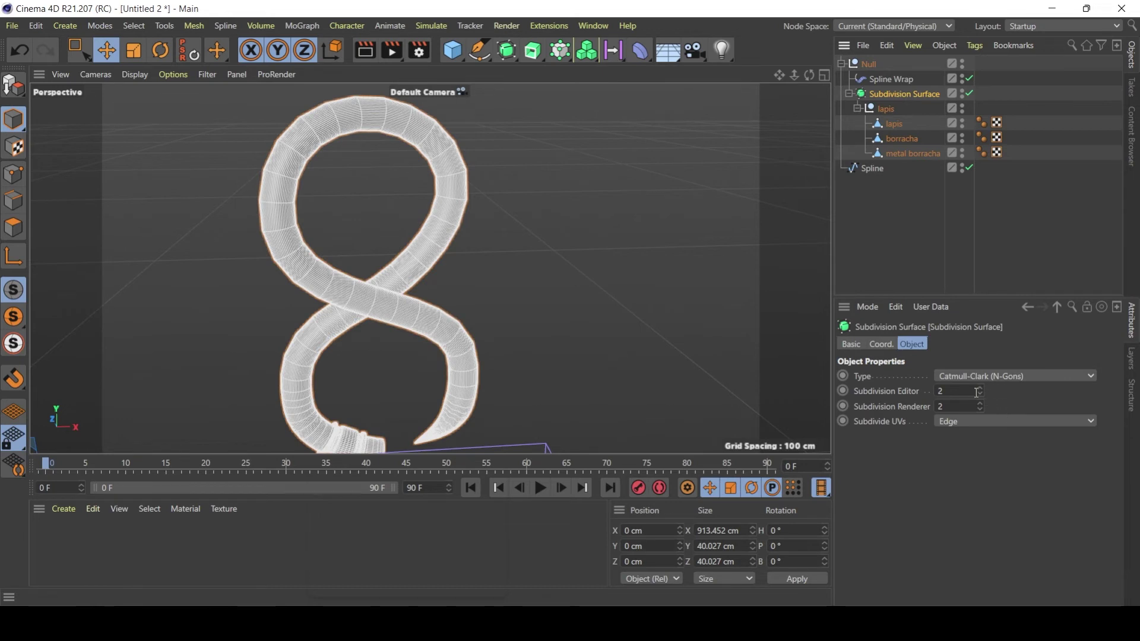
click(981, 386)
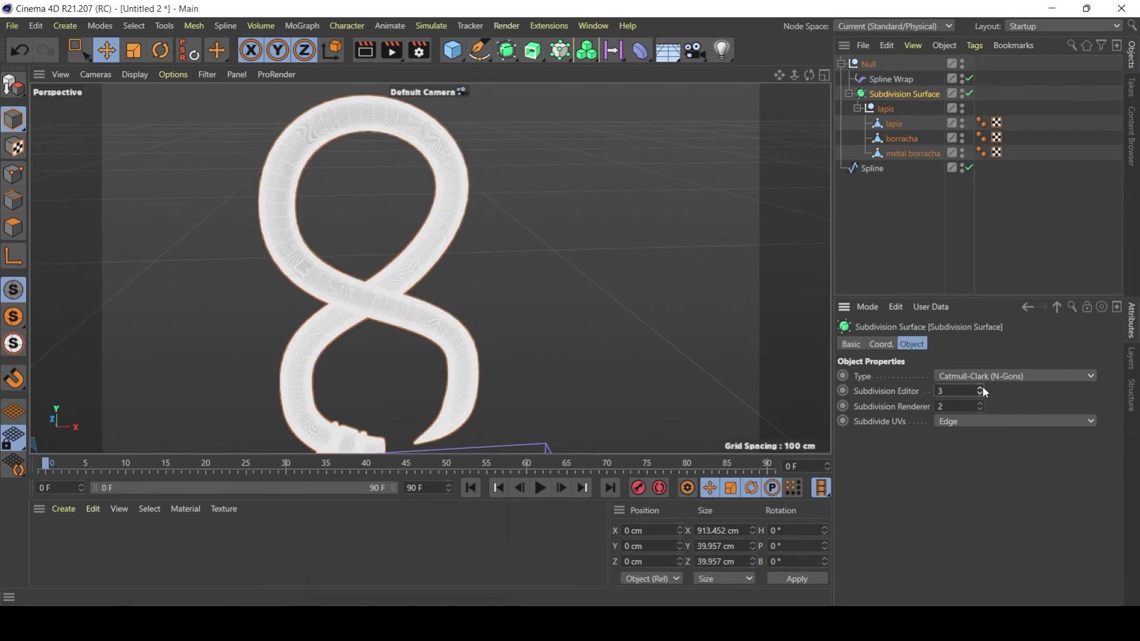
Step: Return the viewport display to Gouraud Shading and set the pencil's editor subdivision level to 4
click(885, 193)
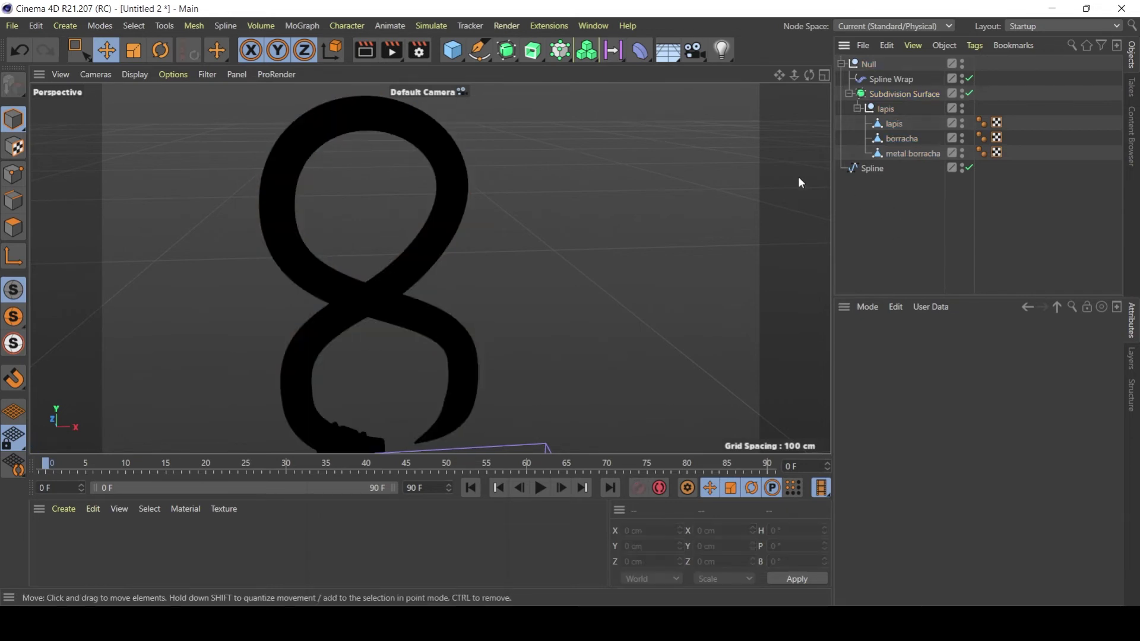
click(134, 74)
click(155, 95)
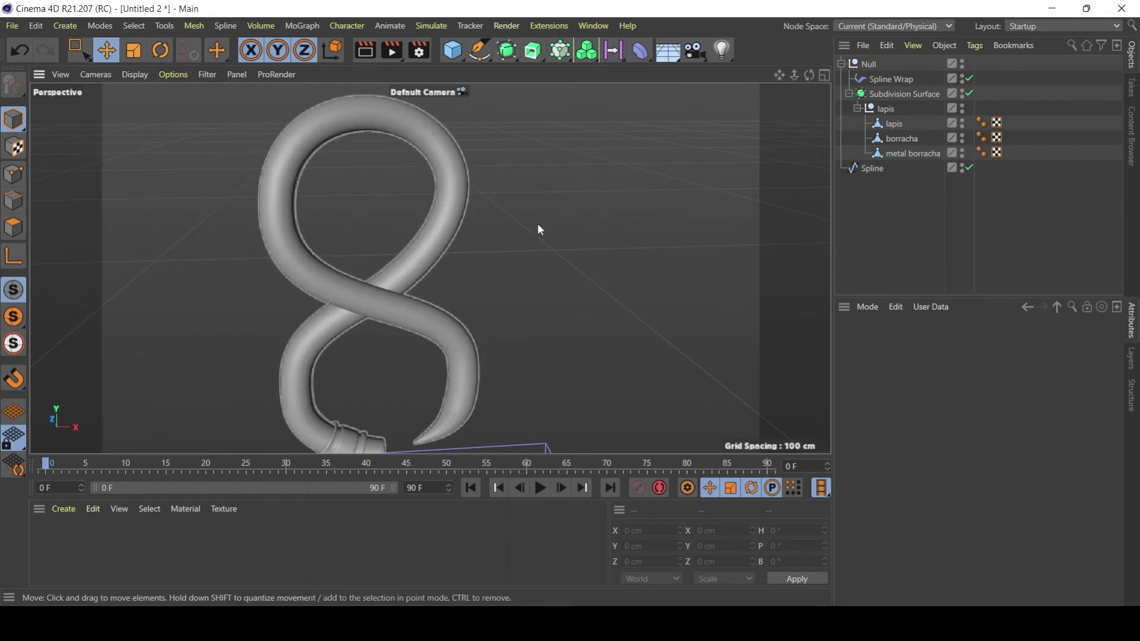
mouse_move(537, 223)
alt+mouse_down()
mouse_move(267, 269)
mouse_move(453, 301)
mouse_move(605, 252)
alt+mouse_up()
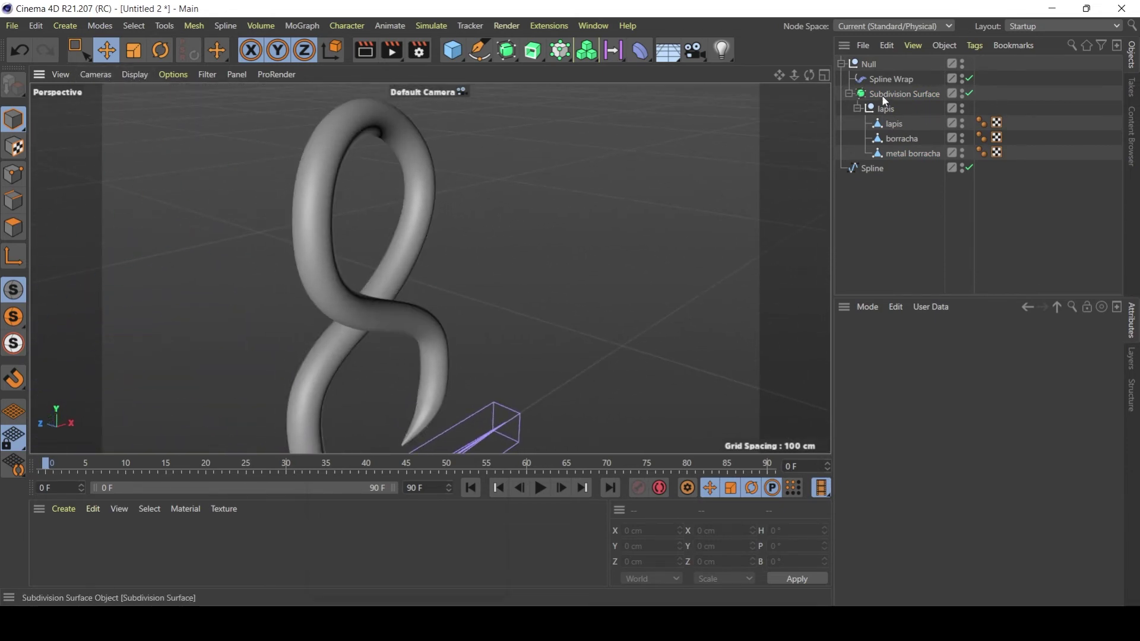
click(898, 95)
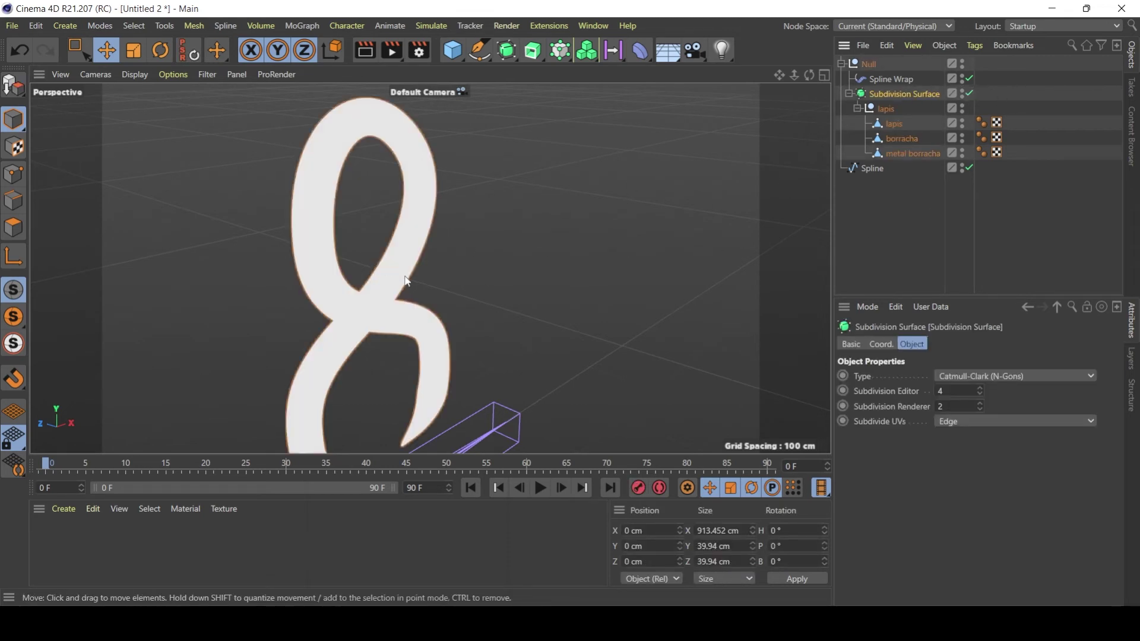
alt+drag(408, 280, 353, 282)
Step: Disable the pencil's Subdivision Surface and Spline Wrap, and select the Spline in Point mode
click(970, 92)
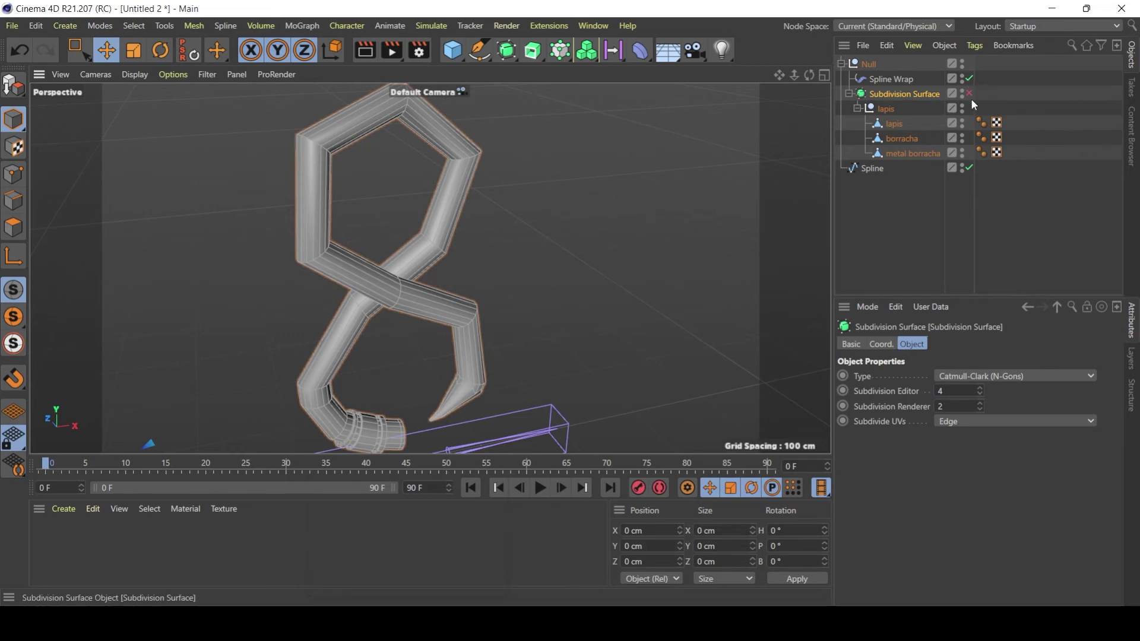
click(891, 79)
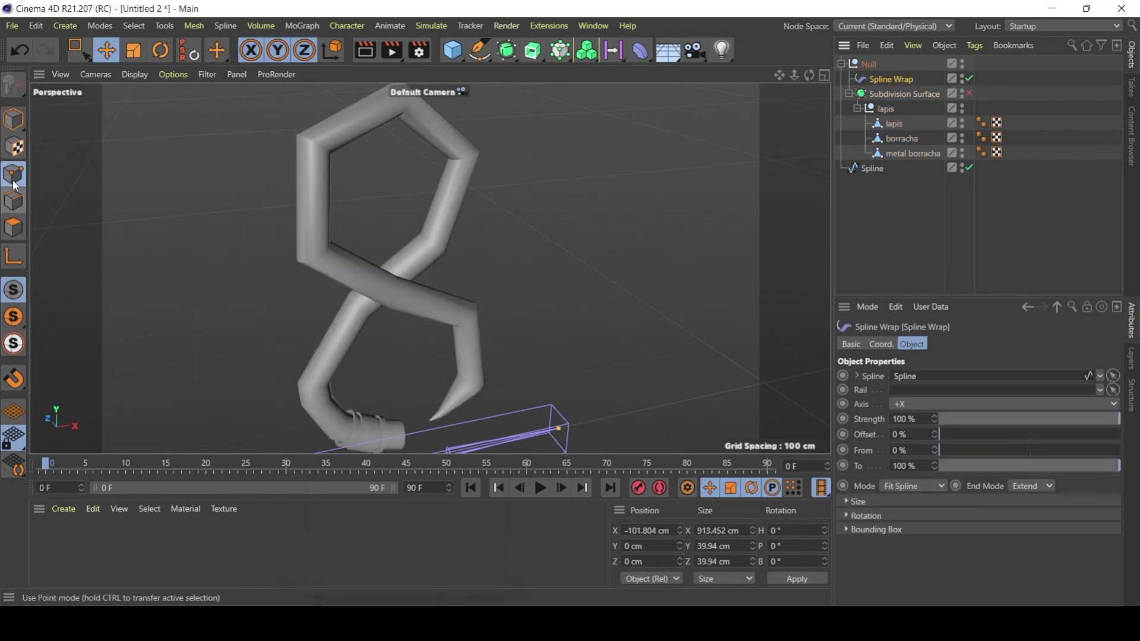
click(875, 169)
alt+drag(357, 307, 466, 314)
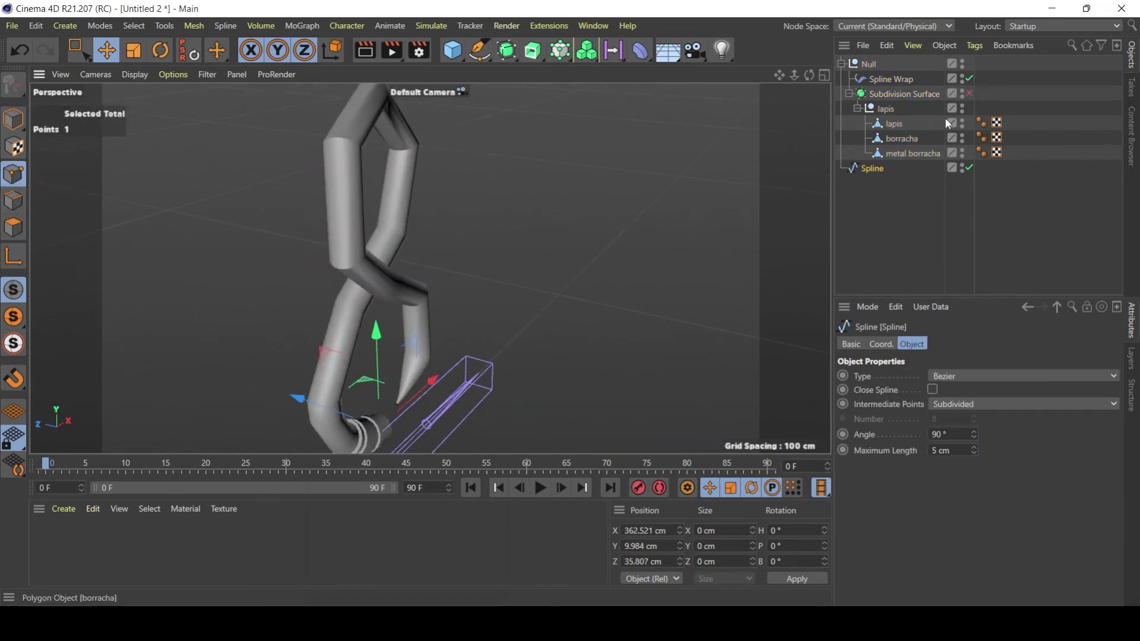
click(970, 79)
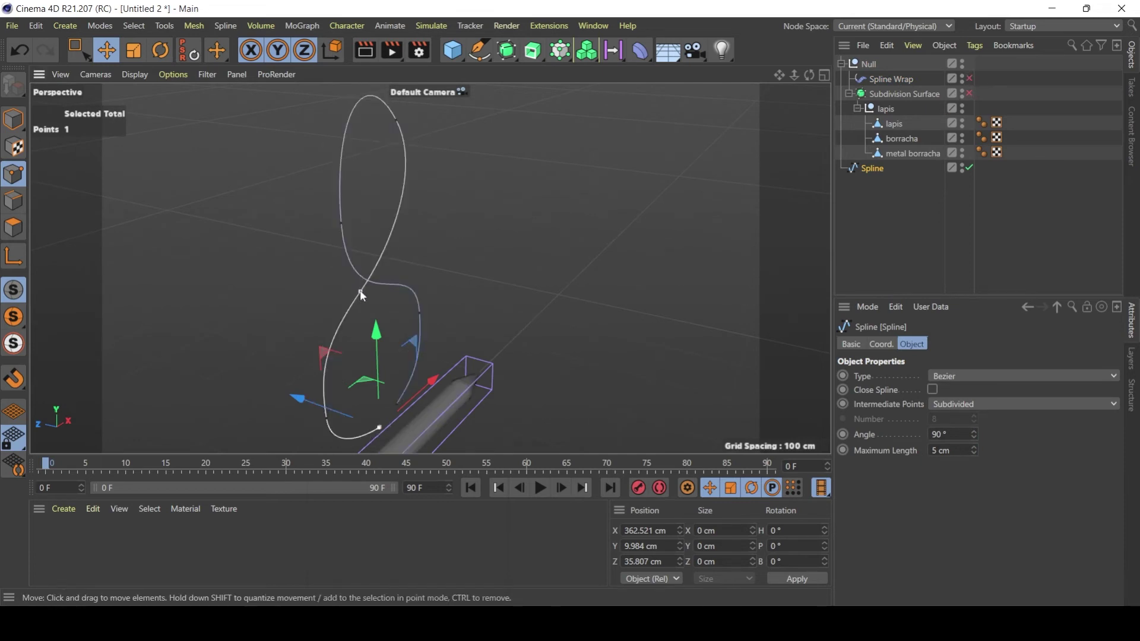
Step: Select the spline point near the crossing and, with the Spline Wrap enabled, move it along Z to about 62 cm
mouse_move(360, 290)
mouse_down()
mouse_move(444, 308)
mouse_move(417, 314)
mouse_up()
click(969, 79)
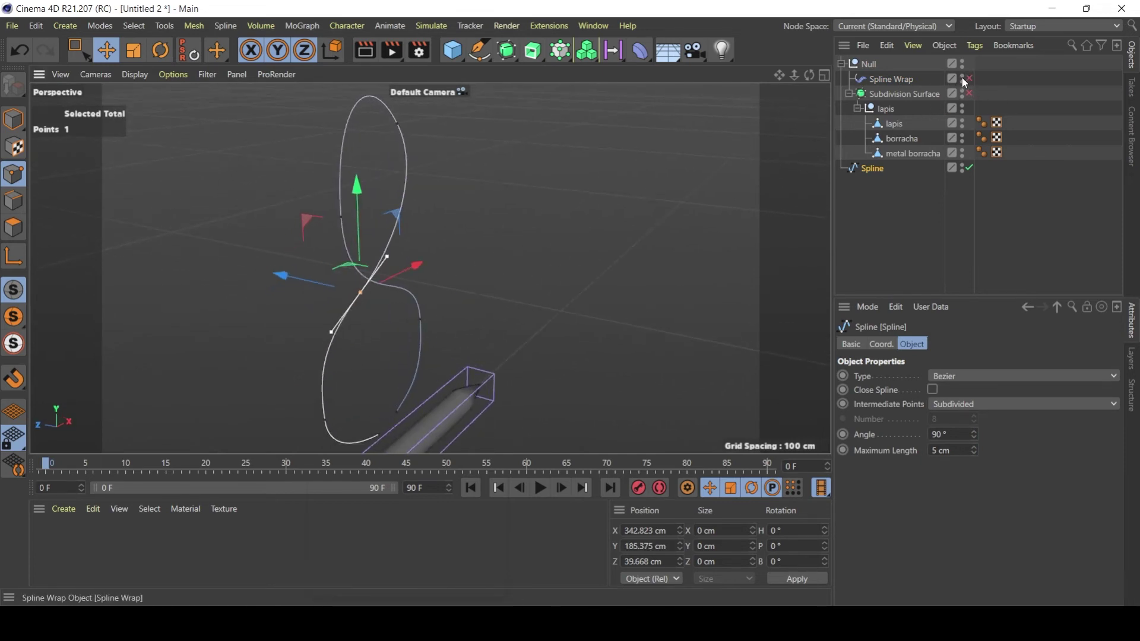
mouse_move(306, 269)
mouse_down()
mouse_move(262, 297)
mouse_move(237, 291)
mouse_up()
scroll(319, 273, down, 5)
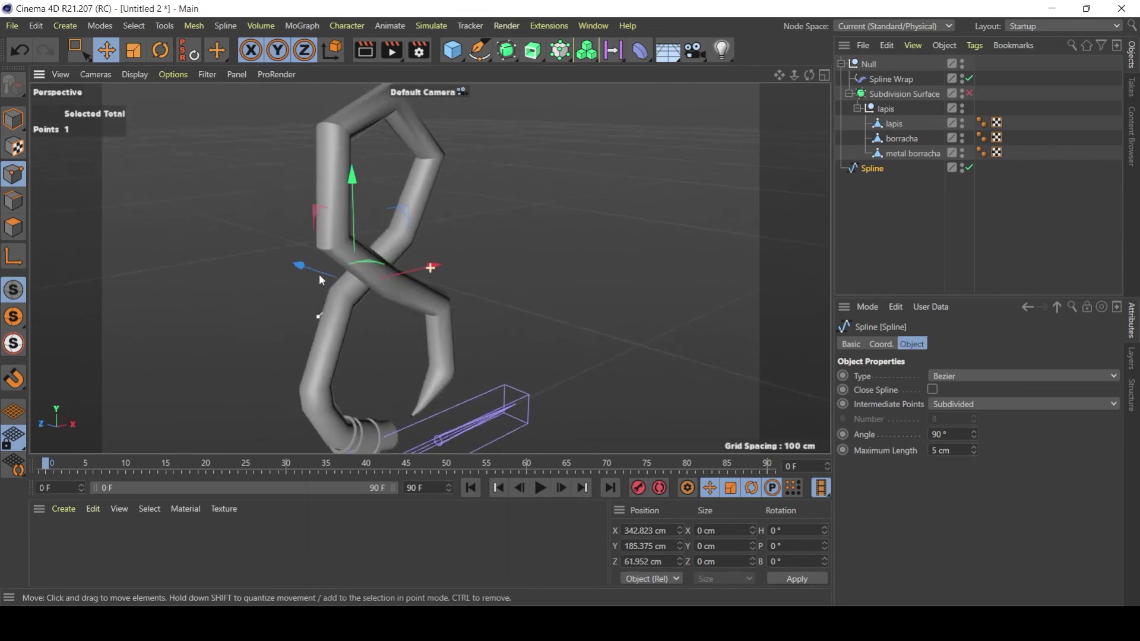
scroll(457, 290, up, 1)
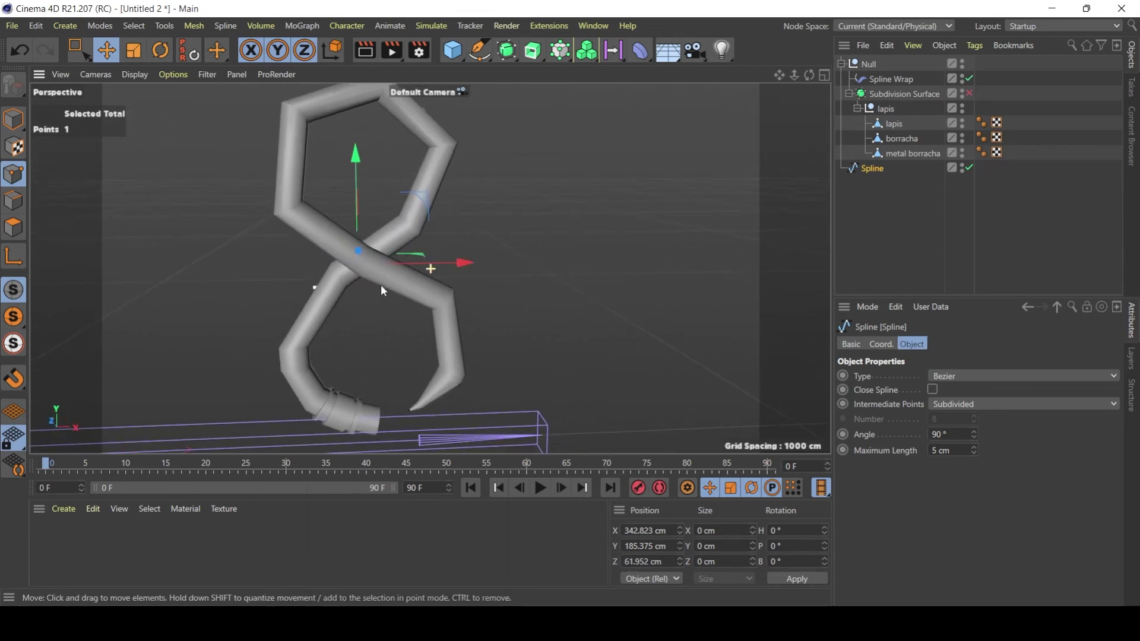
Step: Re-enable the pencil's Subdivision Surface and inspect the gap at the figure-eight's crossing
click(969, 94)
mouse_move(386, 255)
alt+mouse_down()
mouse_move(199, 251)
mouse_move(585, 245)
mouse_move(452, 250)
mouse_move(534, 176)
alt+mouse_up()
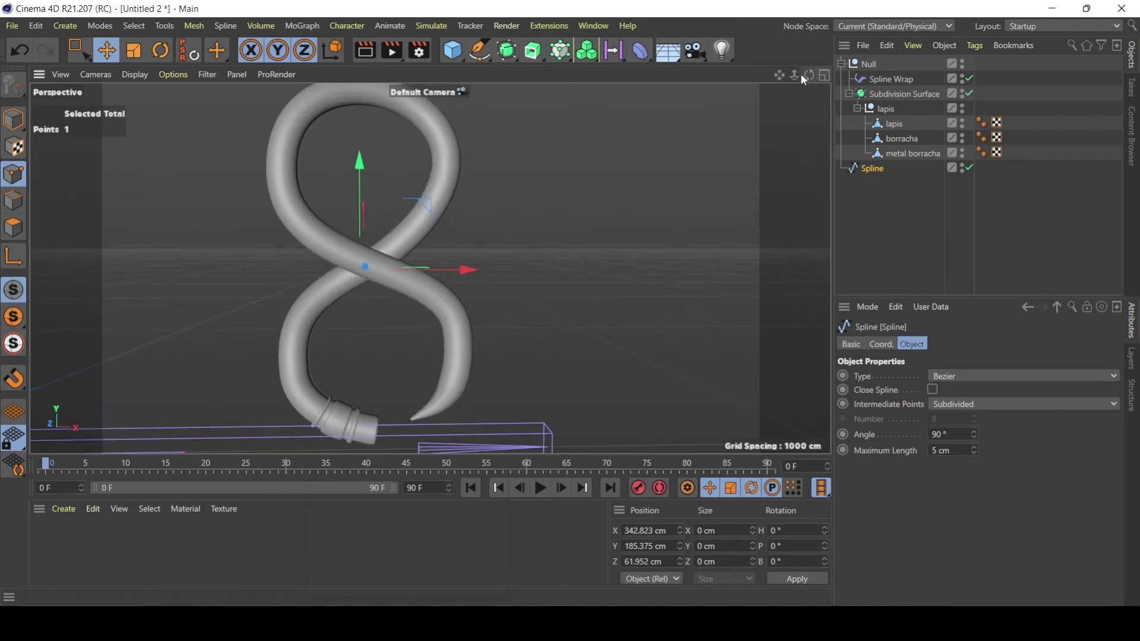
drag(802, 74, 793, 127)
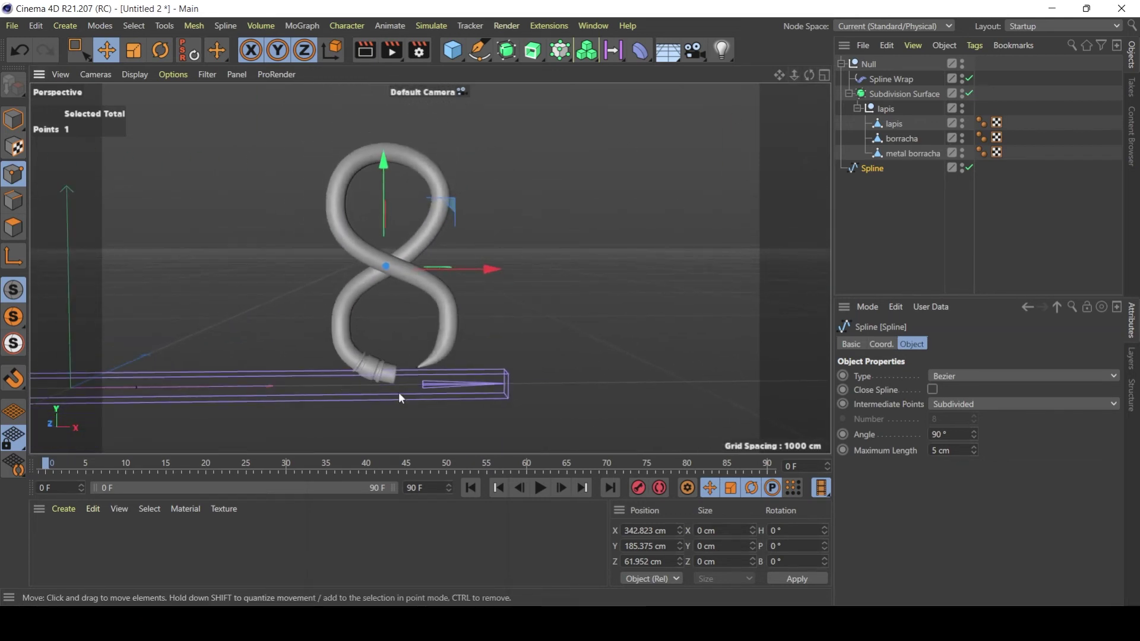
Step: Examine the pencil tip at the spline's end and the Spline Wrap's settings from several angles
click(416, 370)
alt+drag(440, 326, 393, 311)
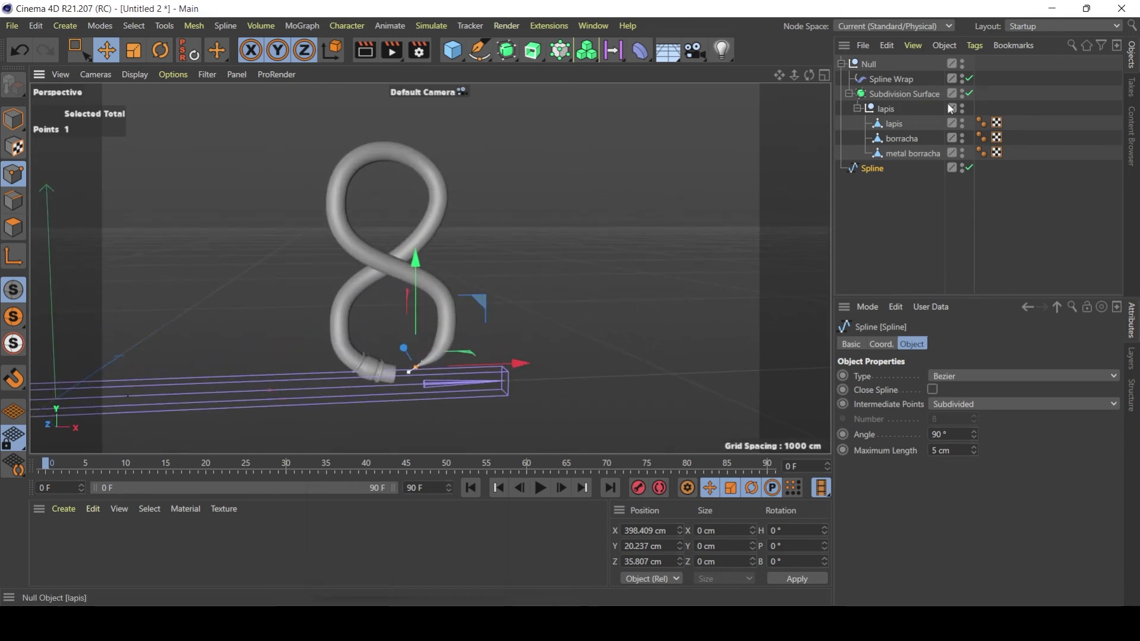
click(891, 80)
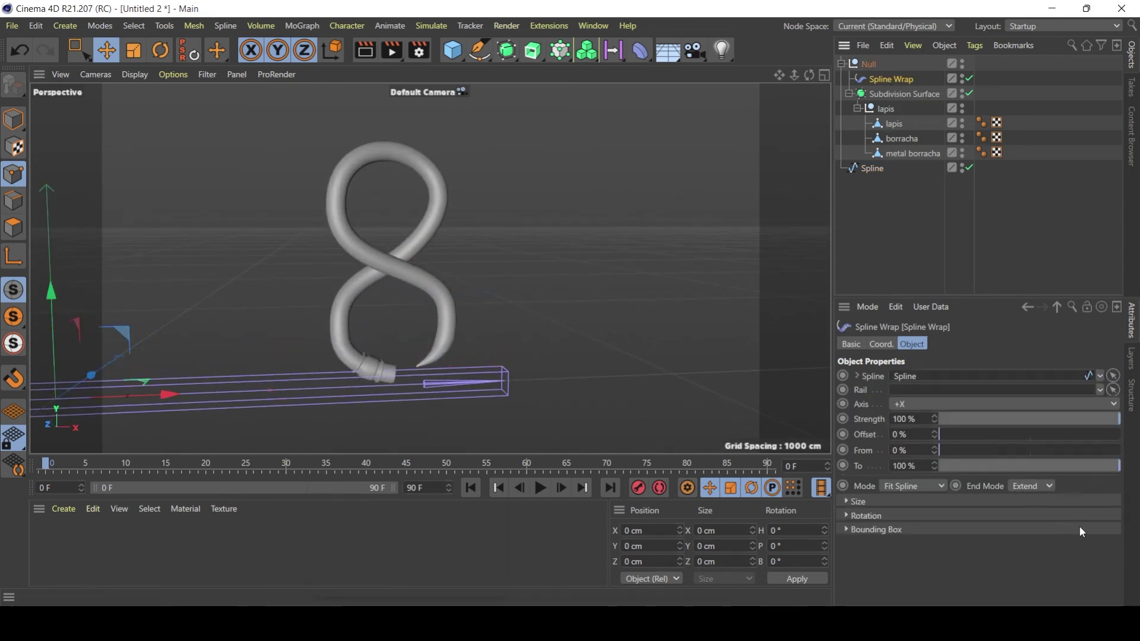
mouse_move(1105, 465)
mouse_down()
mouse_move(928, 472)
mouse_move(1121, 479)
mouse_up()
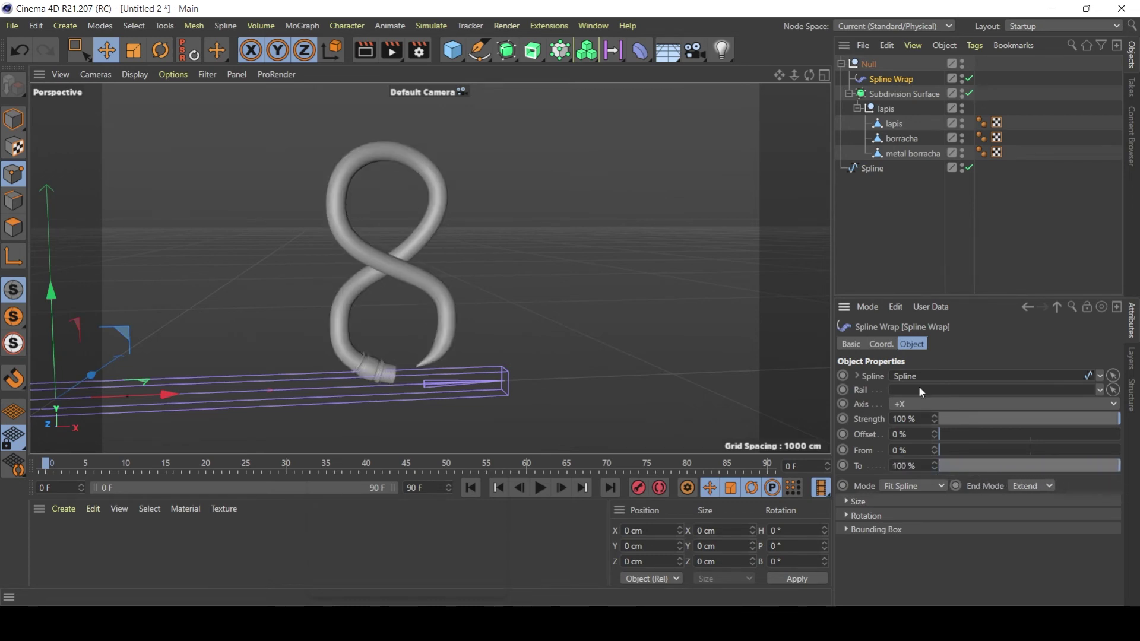
alt+drag(410, 339, 443, 373)
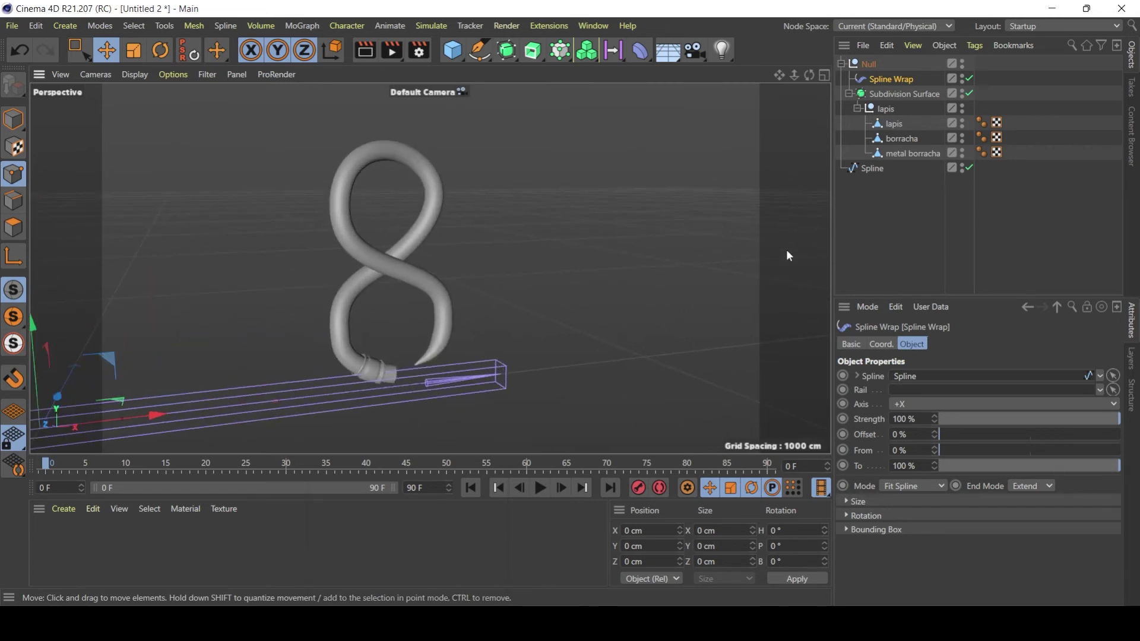
alt+drag(336, 297, 404, 237)
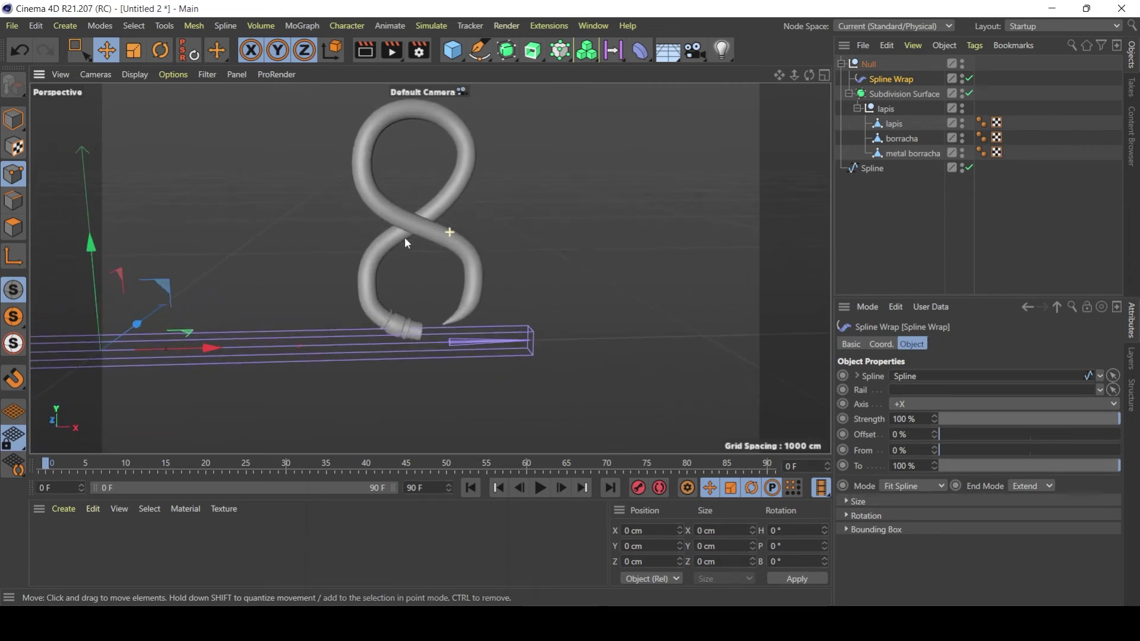
Step: Disable the Spline Wrap and the Subdivision Surface to show the straight pencil
click(969, 78)
click(970, 93)
scroll(379, 259, up, 3)
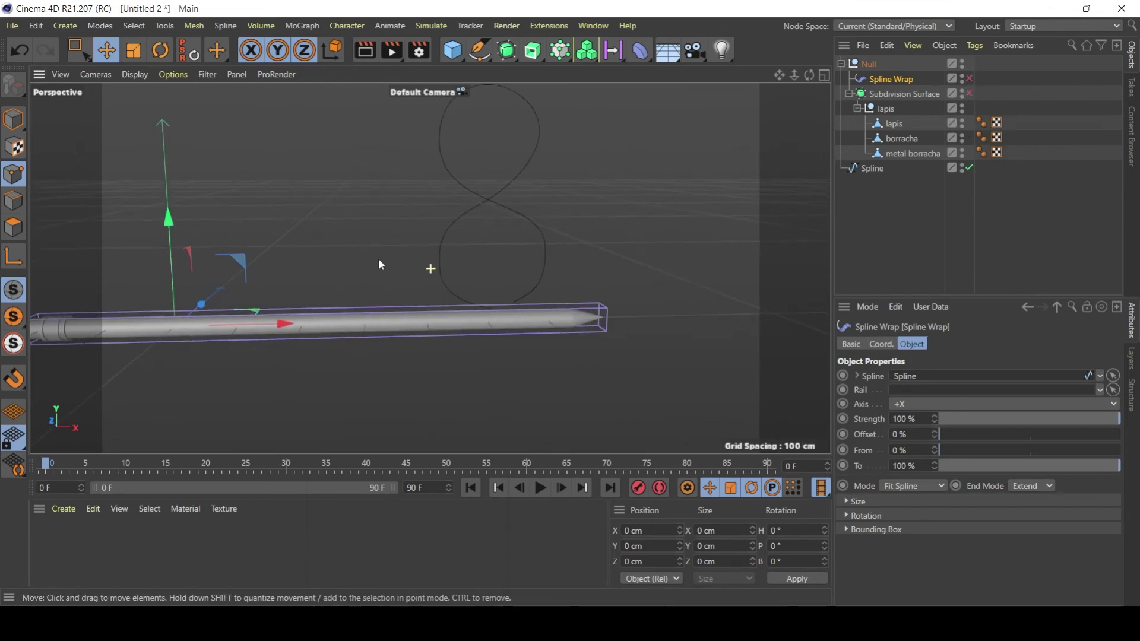
alt+drag(379, 260, 443, 252)
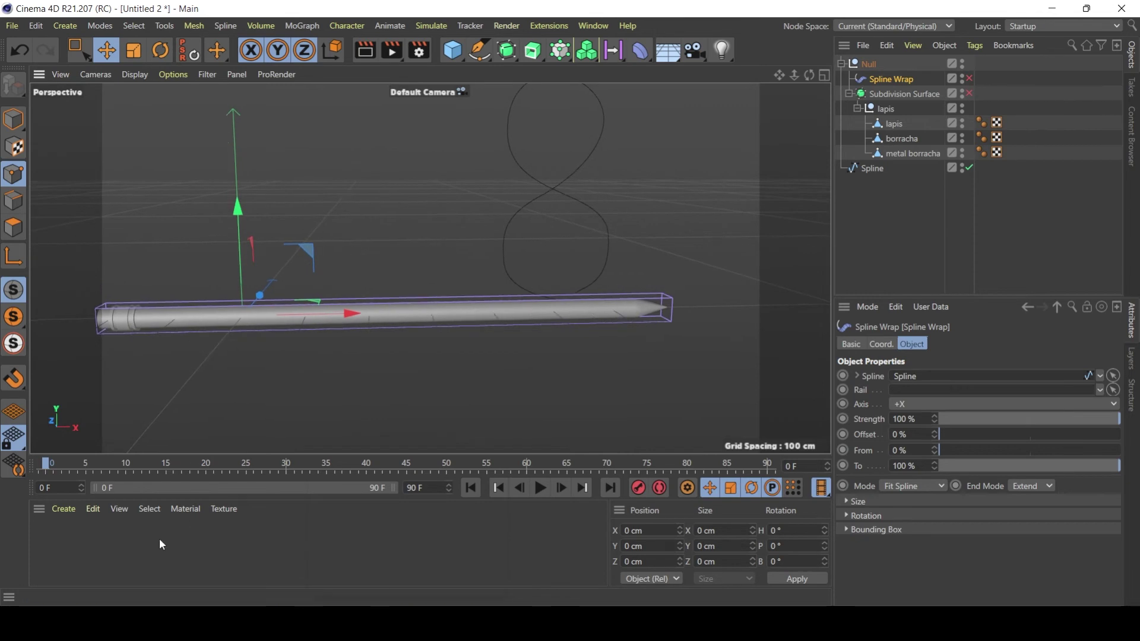
Step: Create a new material and set its color to magenta with H 315°, S 100% and V 80%
click(97, 565)
double_click(47, 540)
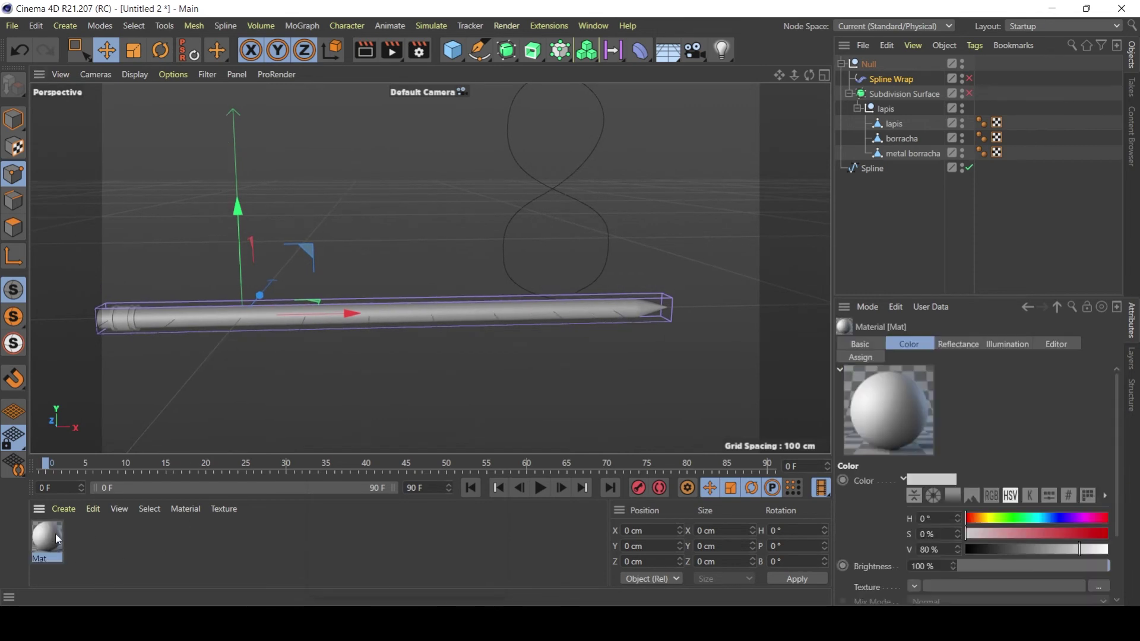
double_click(48, 534)
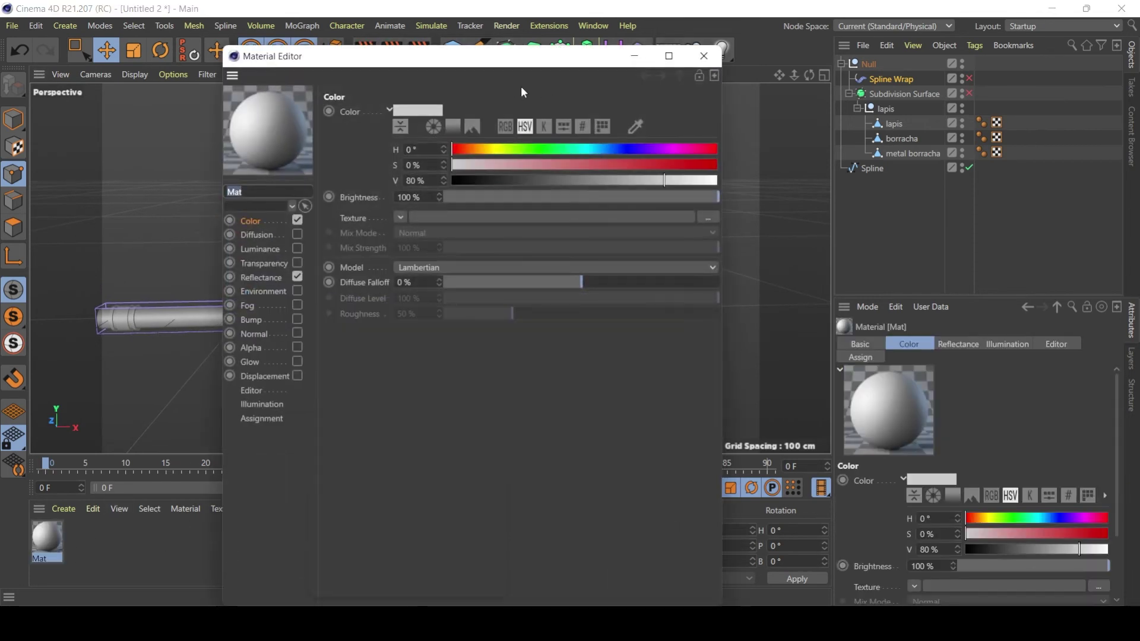
drag(476, 56, 669, 74)
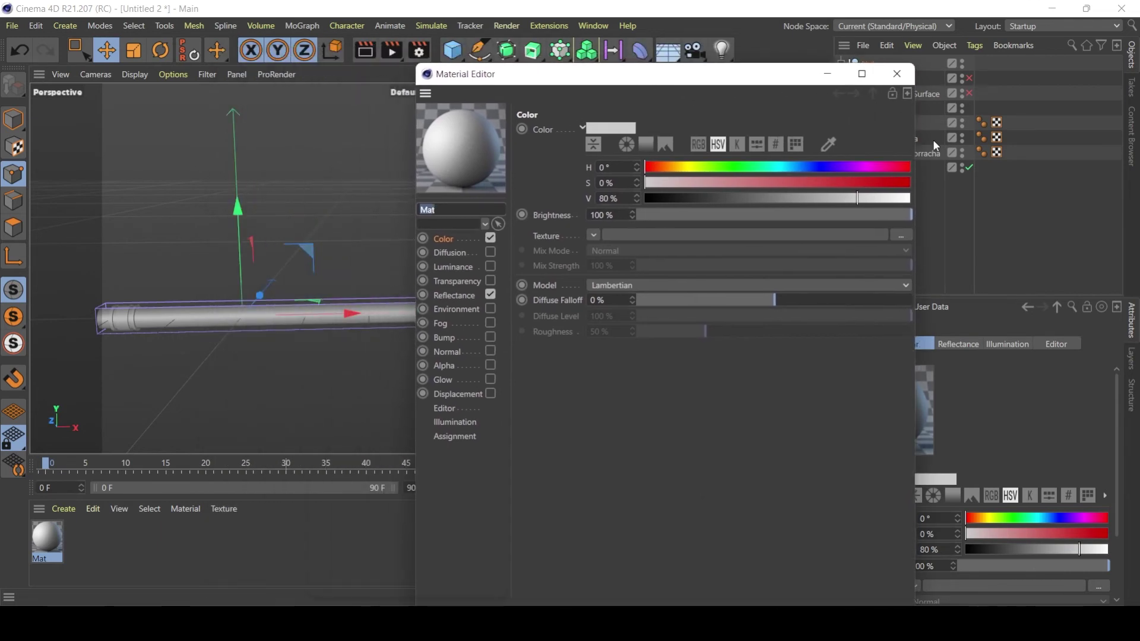
click(880, 183)
drag(883, 182, 912, 183)
click(881, 169)
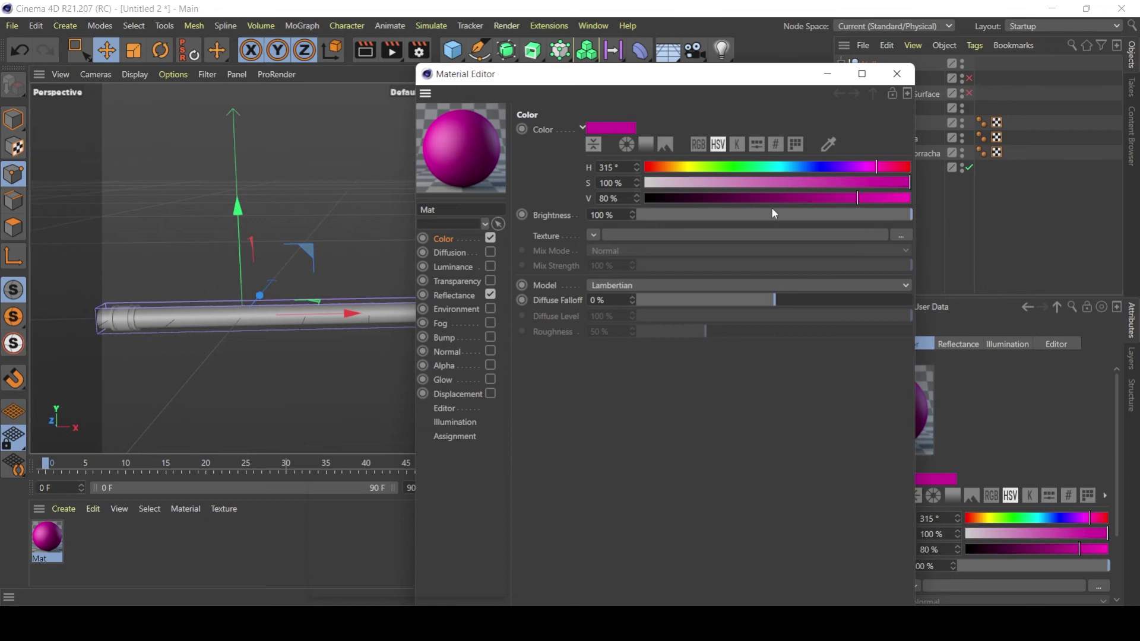
Step: Replace the magenta material's Default Specular with a Beckmann reflectance layer, setting global reflection brightness and reflection strength to 63%
click(455, 295)
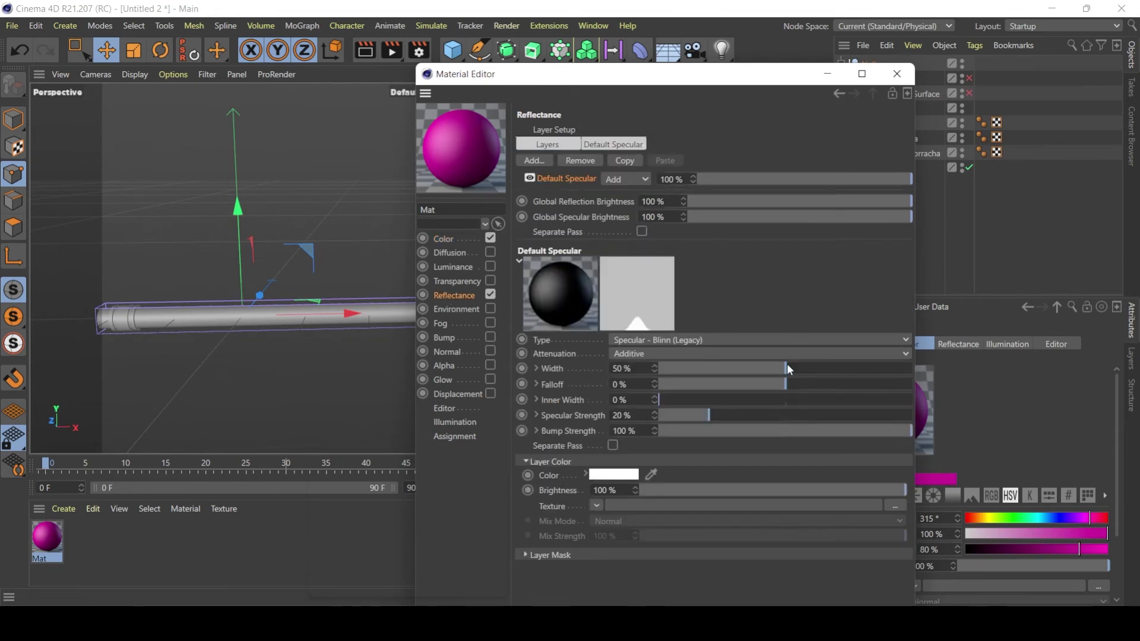
click(582, 160)
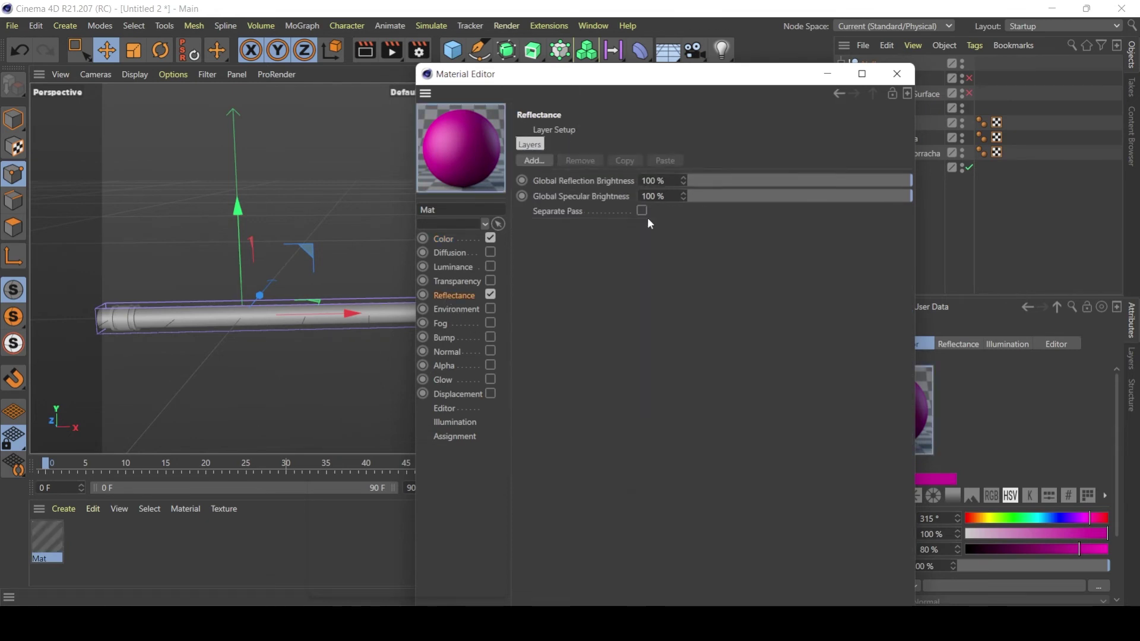
click(543, 165)
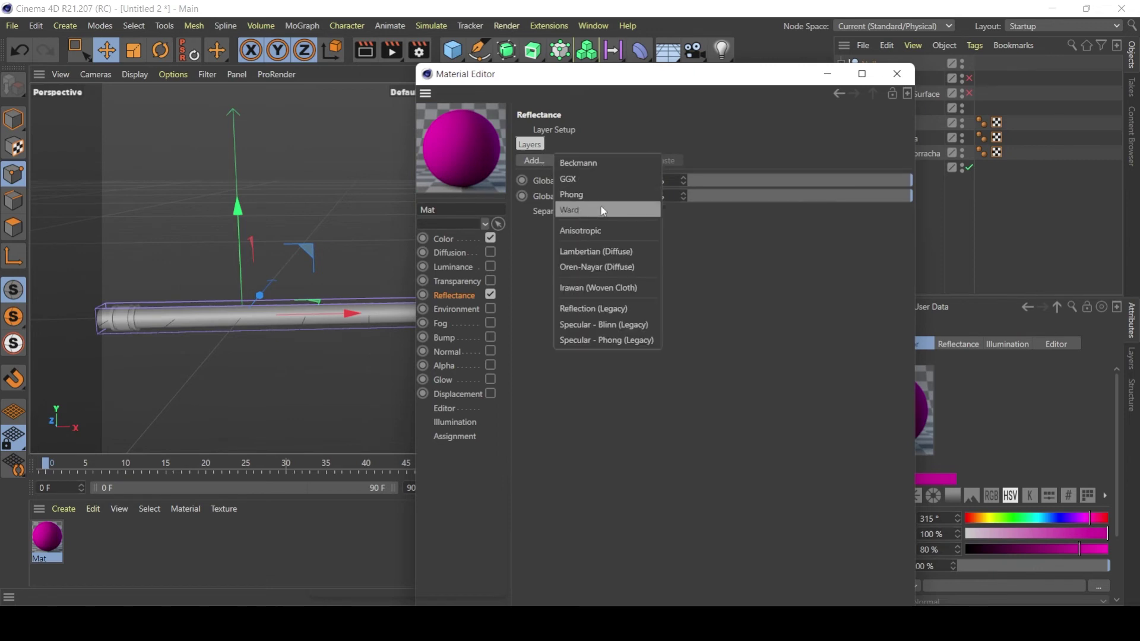
click(581, 163)
drag(853, 202, 829, 202)
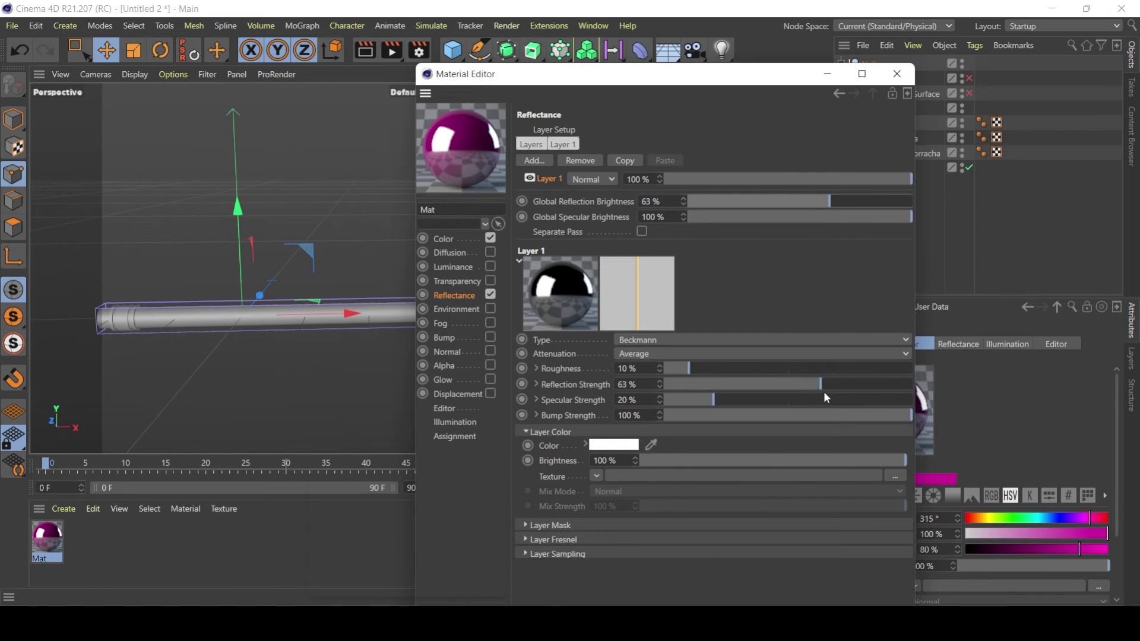
Step: Set the Beckmann layer's color to light pink with H 318°, S 38% and V 100%
click(614, 446)
click(730, 446)
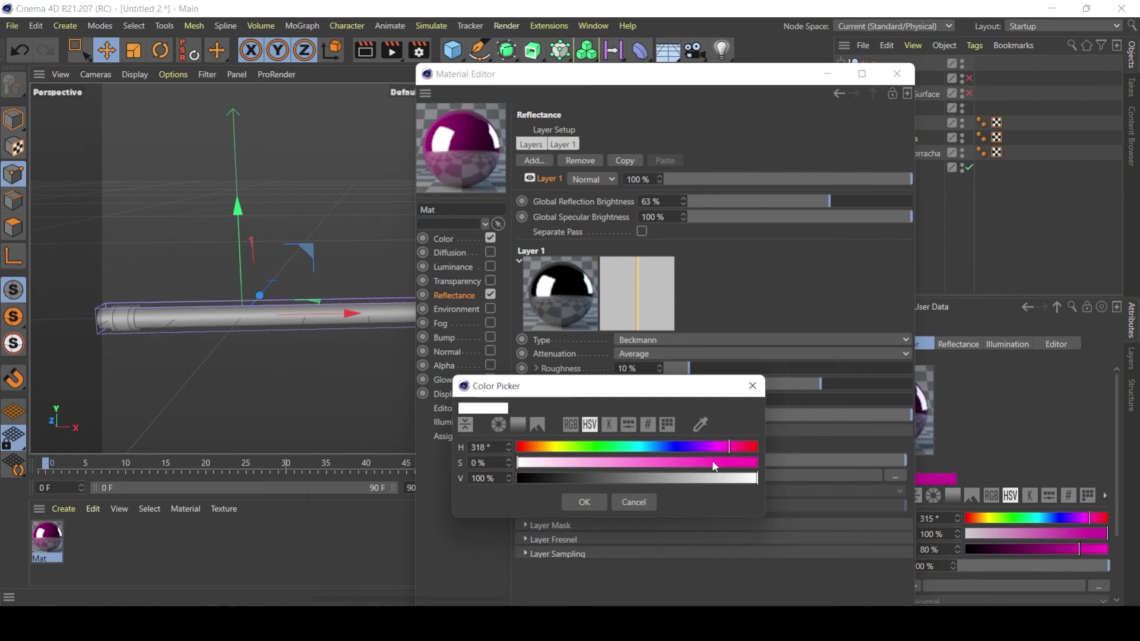
click(606, 463)
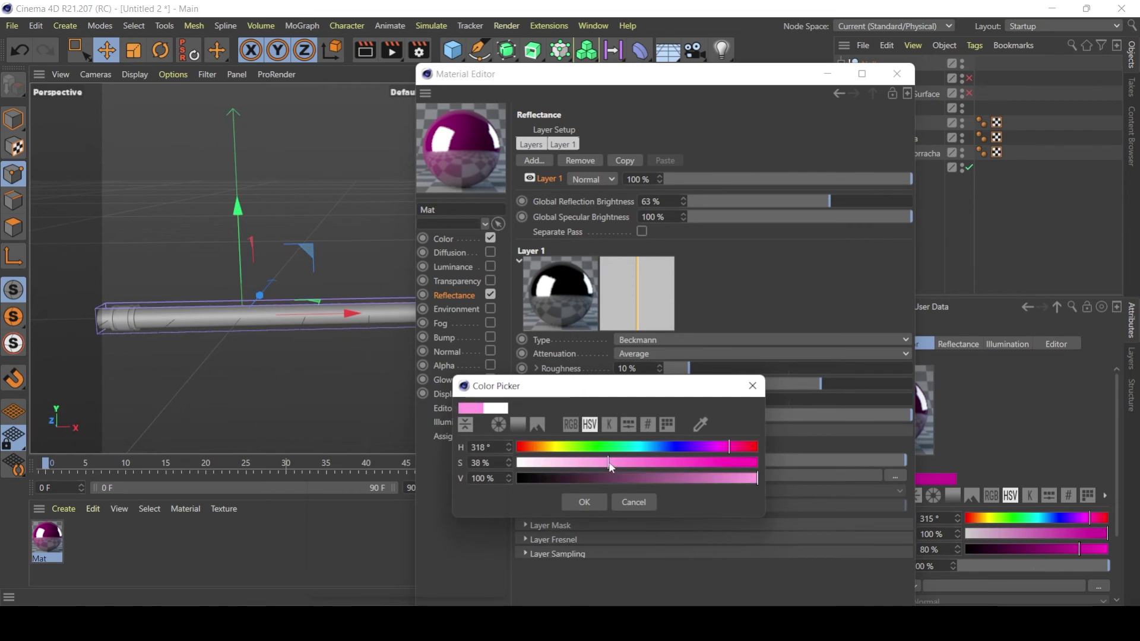
click(584, 501)
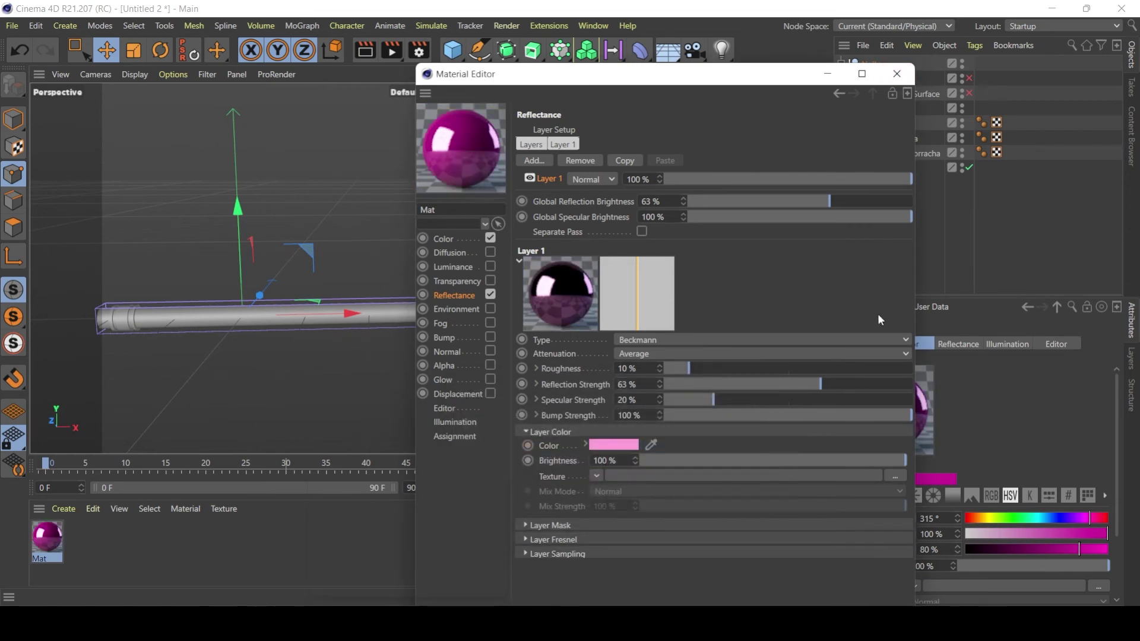
Step: Set the layer's roughness to 29%, reflection strength to 30% and global reflection brightness to 40%, and close the material settings
drag(711, 367, 737, 369)
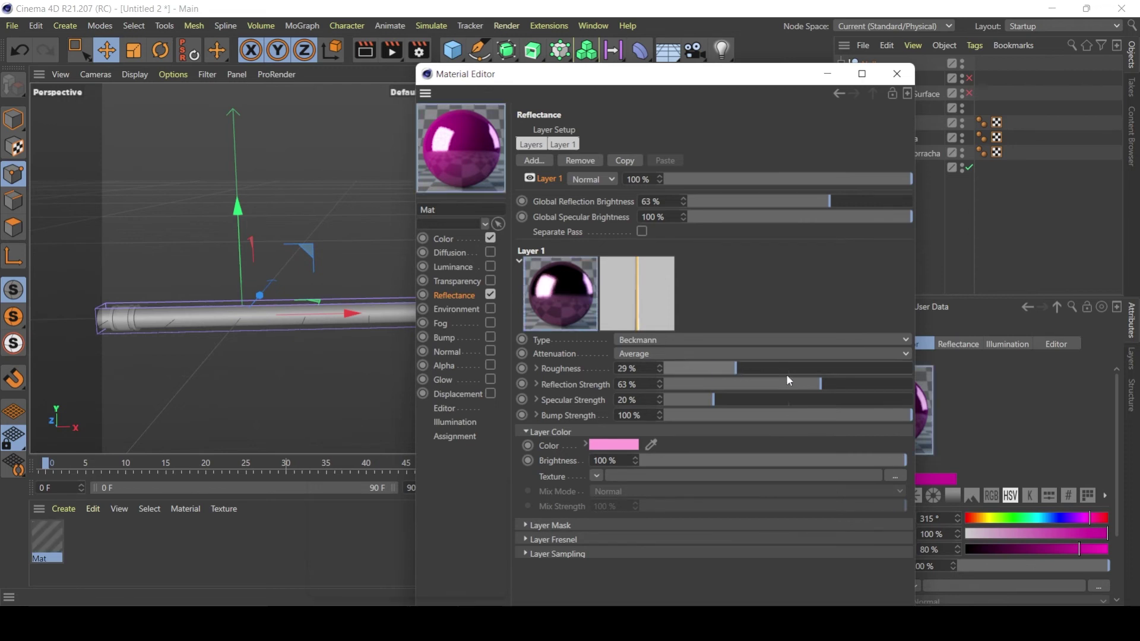
drag(820, 385, 756, 390)
drag(829, 205, 778, 202)
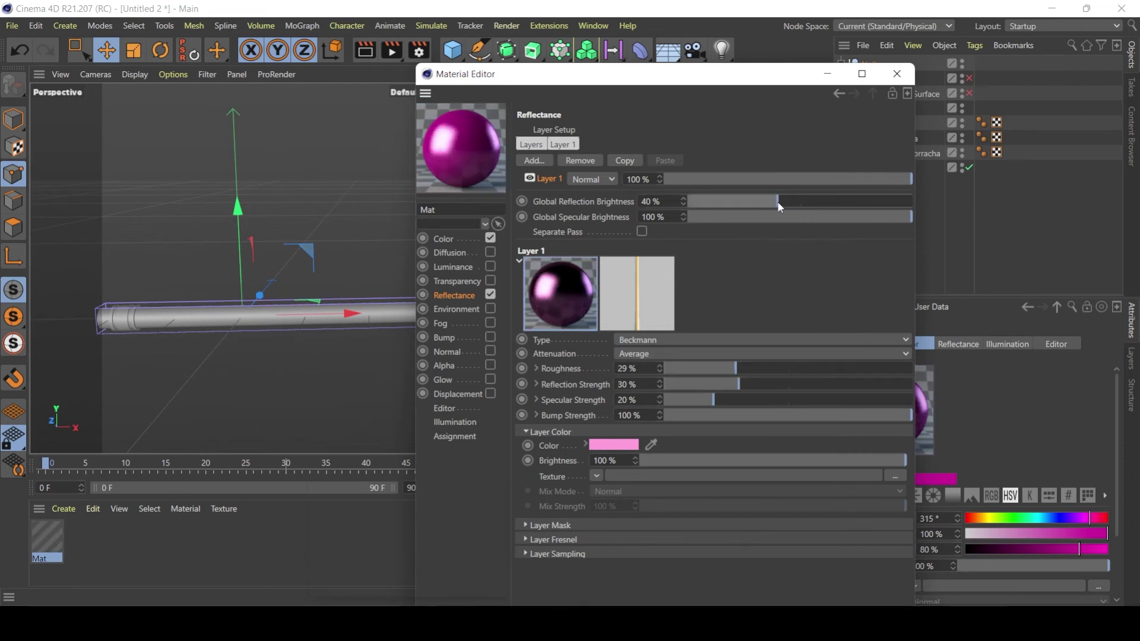
click(896, 73)
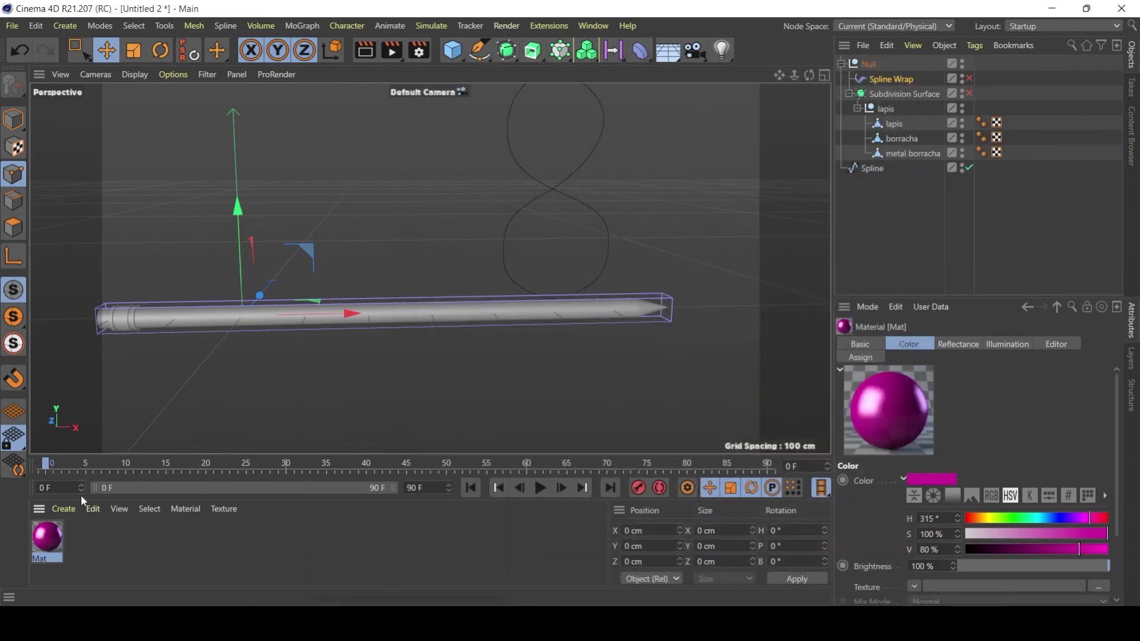
Step: Apply the magenta material to the eraser at the pencil's end
alt+middle_drag(207, 339, 368, 316)
alt+right_drag(275, 282, 424, 284)
mouse_move(47, 537)
mouse_down()
mouse_move(234, 334)
mouse_move(270, 332)
mouse_up()
mouse_move(490, 332)
alt+mouse_down()
mouse_move(430, 330)
mouse_move(456, 331)
alt+mouse_up()
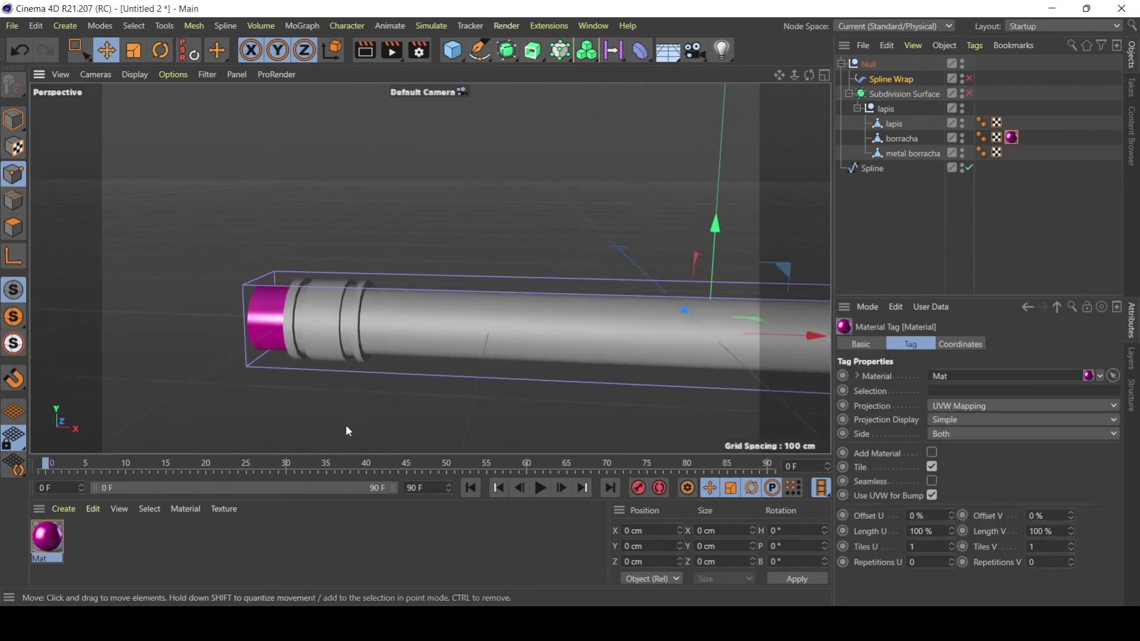
Step: Create a second material and set its color to green with H 132°, S 74% and V 80%
double_click(76, 535)
double_click(50, 537)
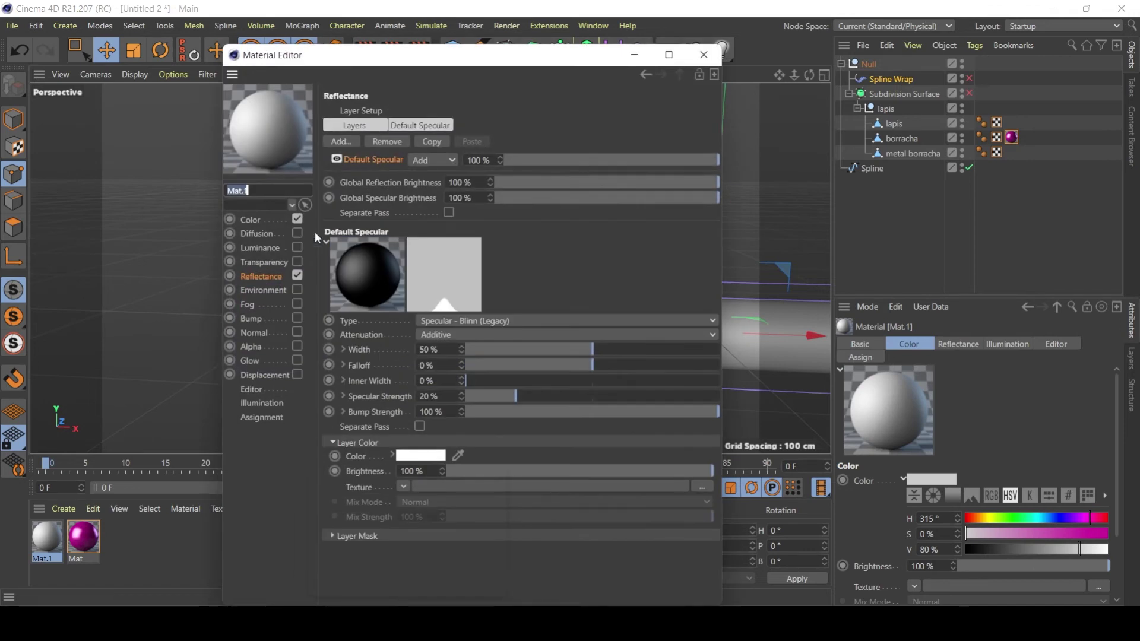
drag(418, 58, 738, 53)
click(574, 203)
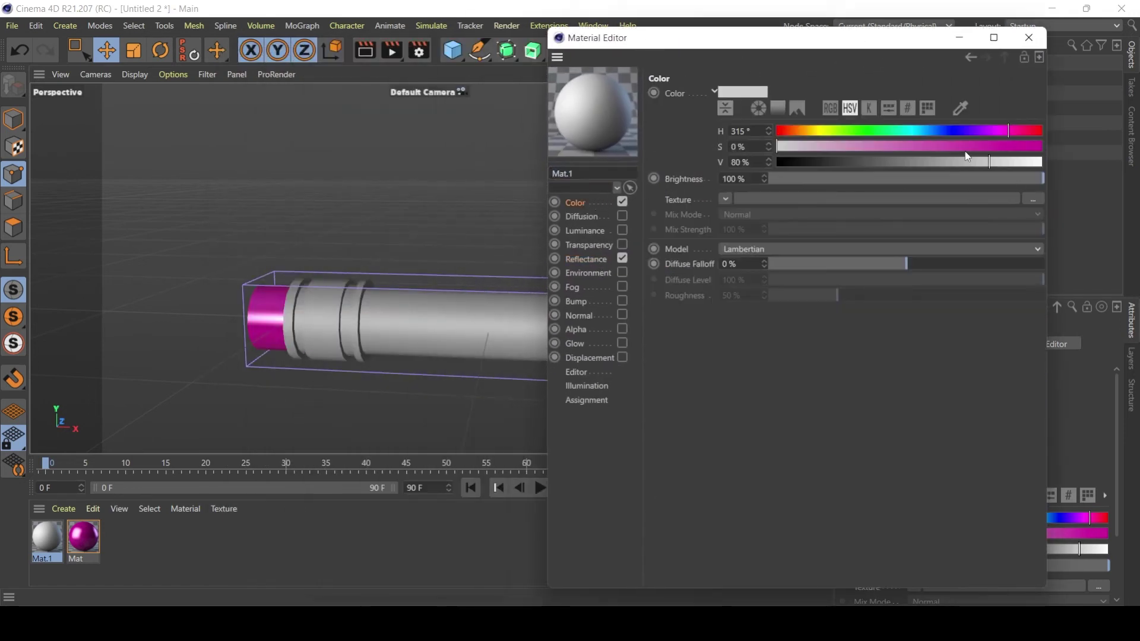
drag(855, 131, 874, 130)
drag(981, 150, 974, 147)
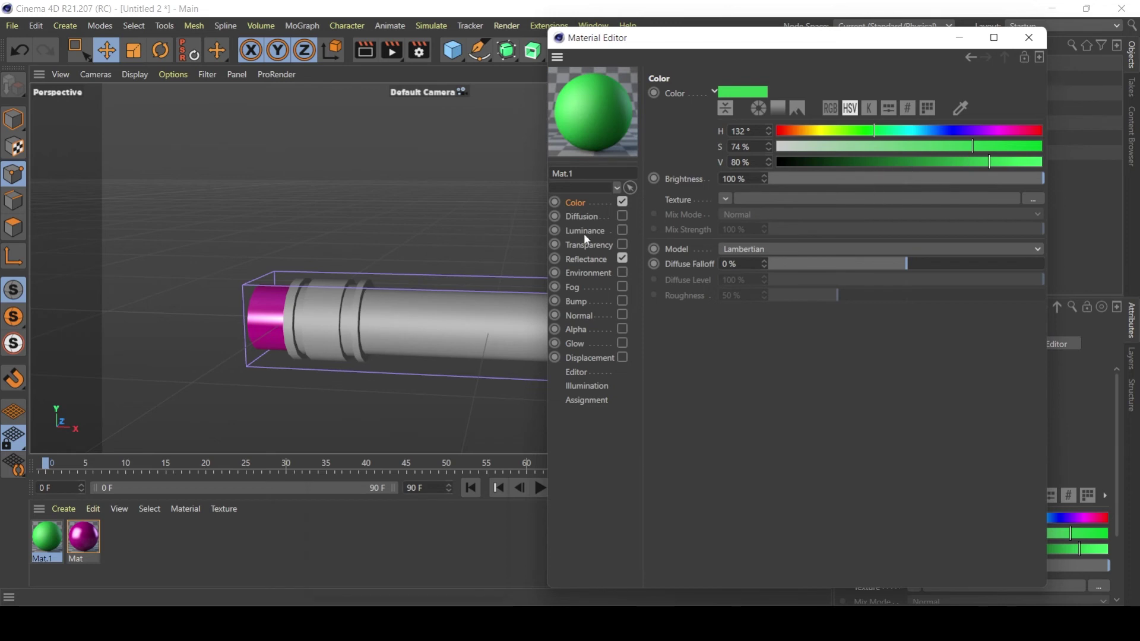
Step: Replace the green material's Default Specular with a Beckmann reflectance layer
click(599, 258)
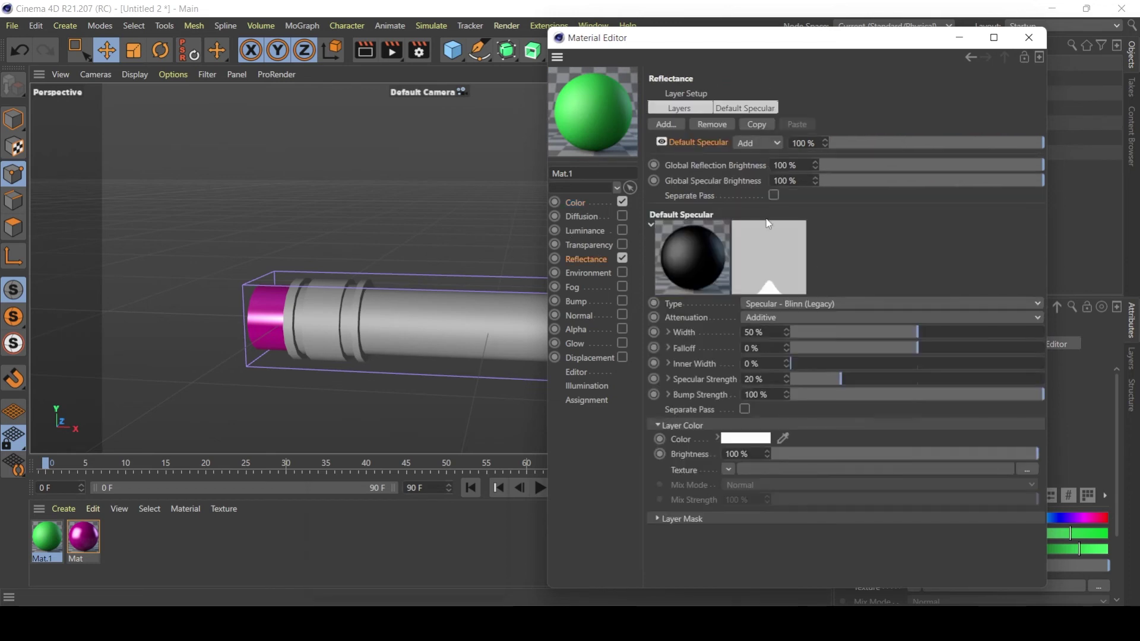
click(713, 123)
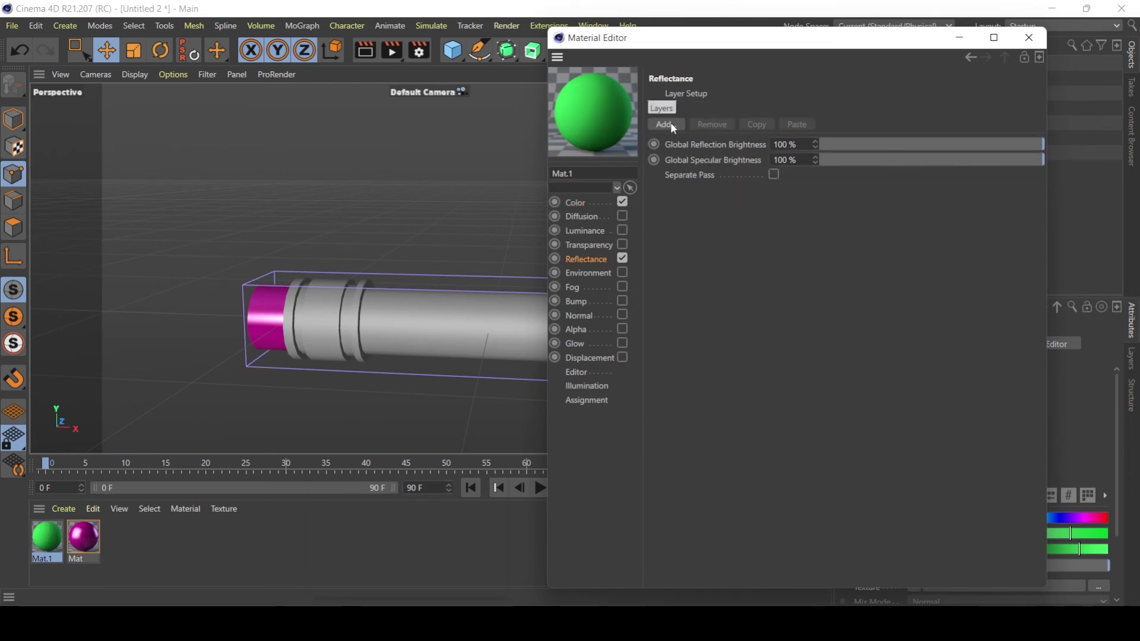
click(665, 124)
click(739, 128)
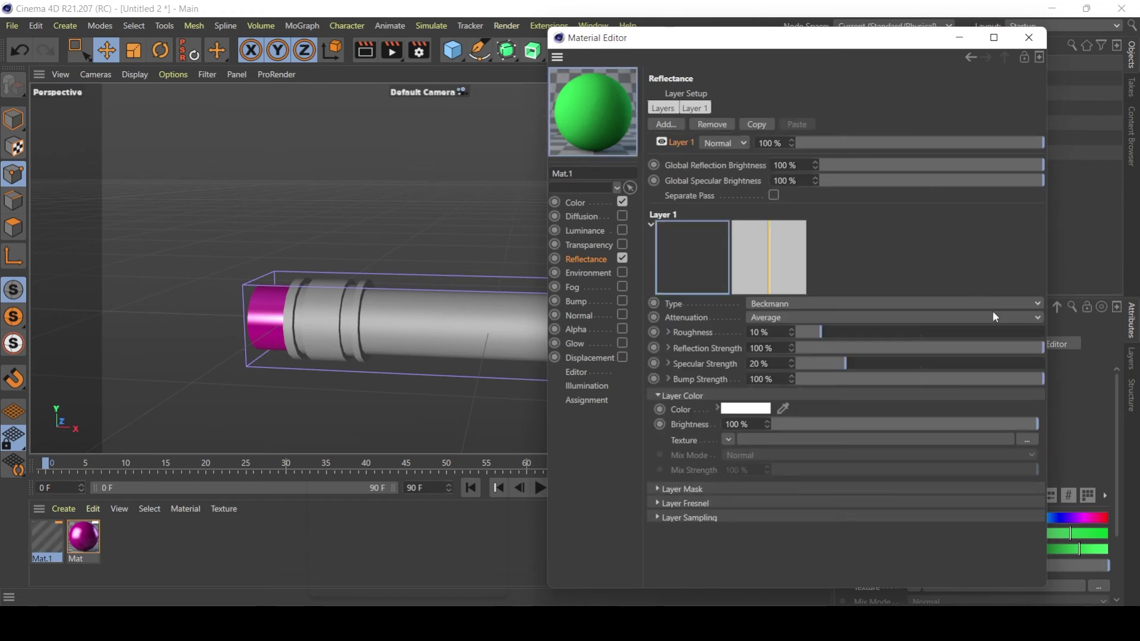
Step: Set the green material's reflection strength to 64%, global reflection brightness to 63% and roughness to 20%
click(957, 348)
click(952, 165)
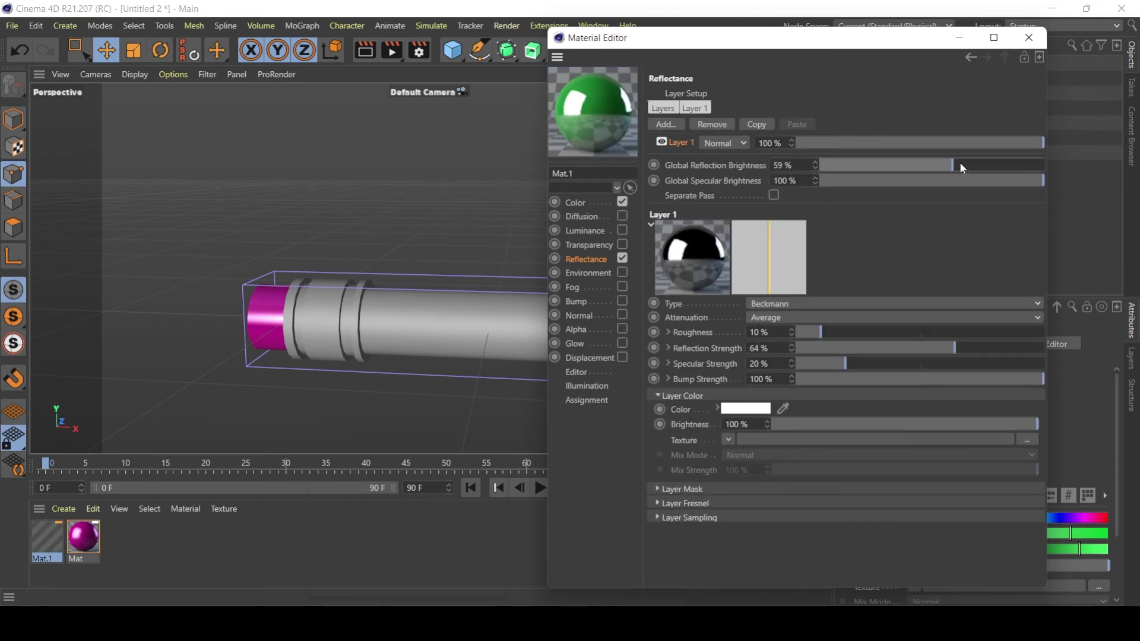
drag(960, 165, 962, 164)
click(860, 330)
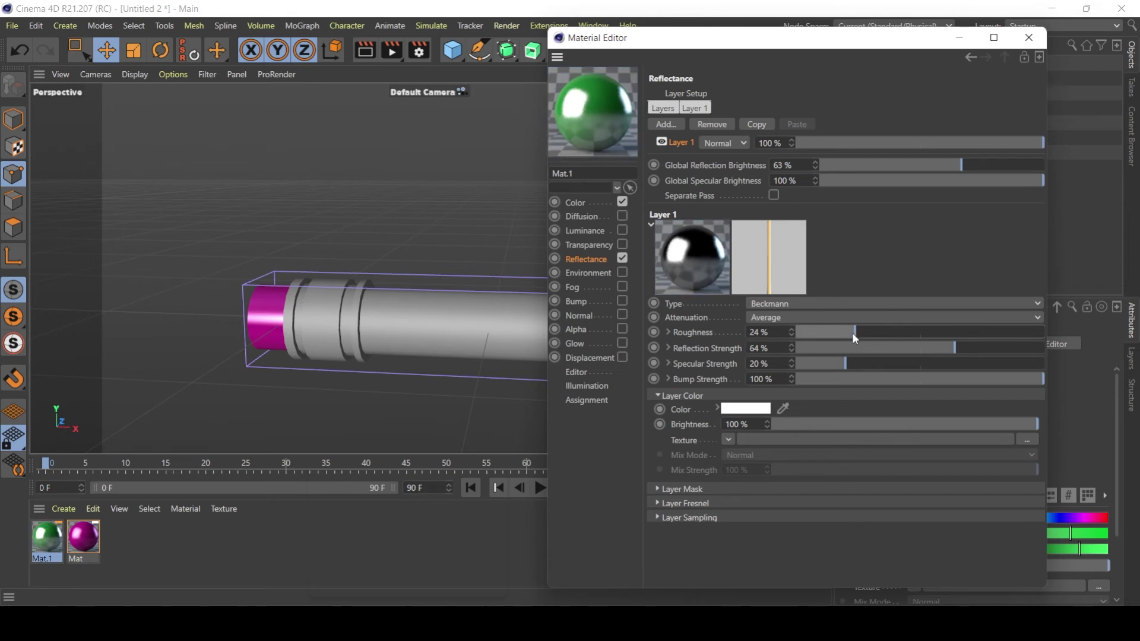
drag(770, 331, 666, 321)
text(20)
key(Return)
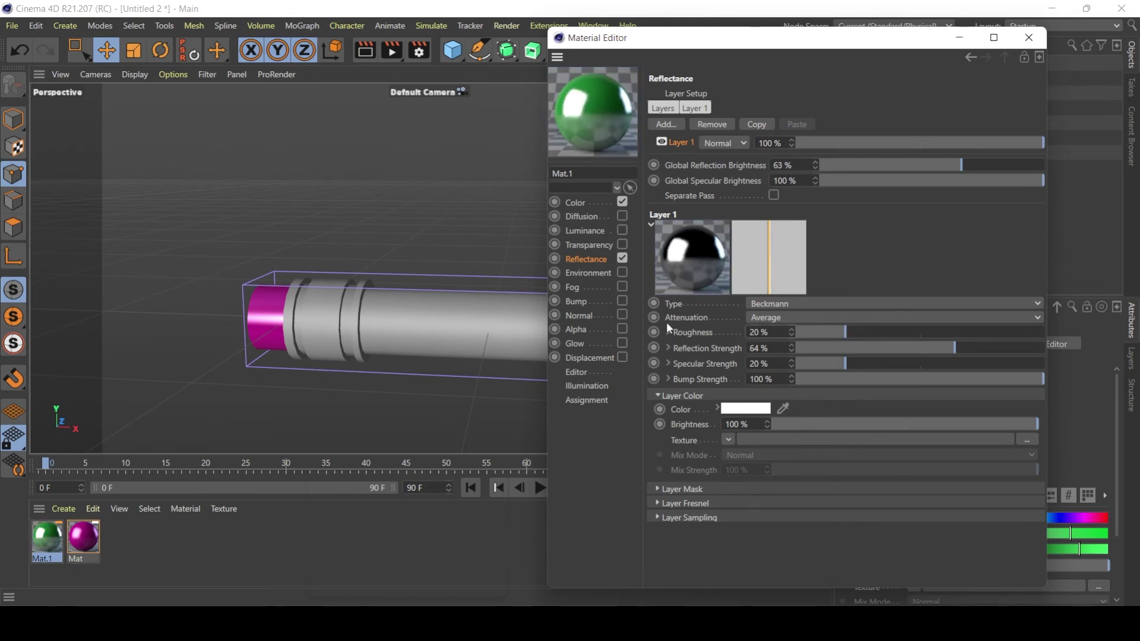
Step: Tint the green material's reflectance layer a light yellow-green with H 78° and V 100%, and close the material settings
click(746, 409)
drag(845, 408, 711, 408)
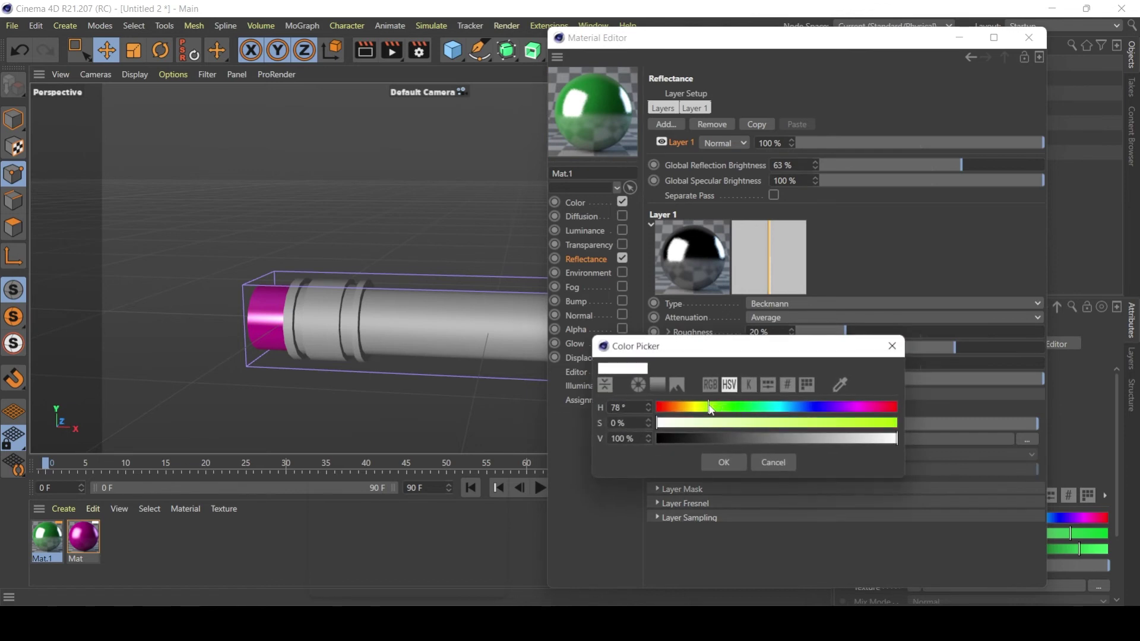
drag(796, 422, 763, 423)
click(723, 462)
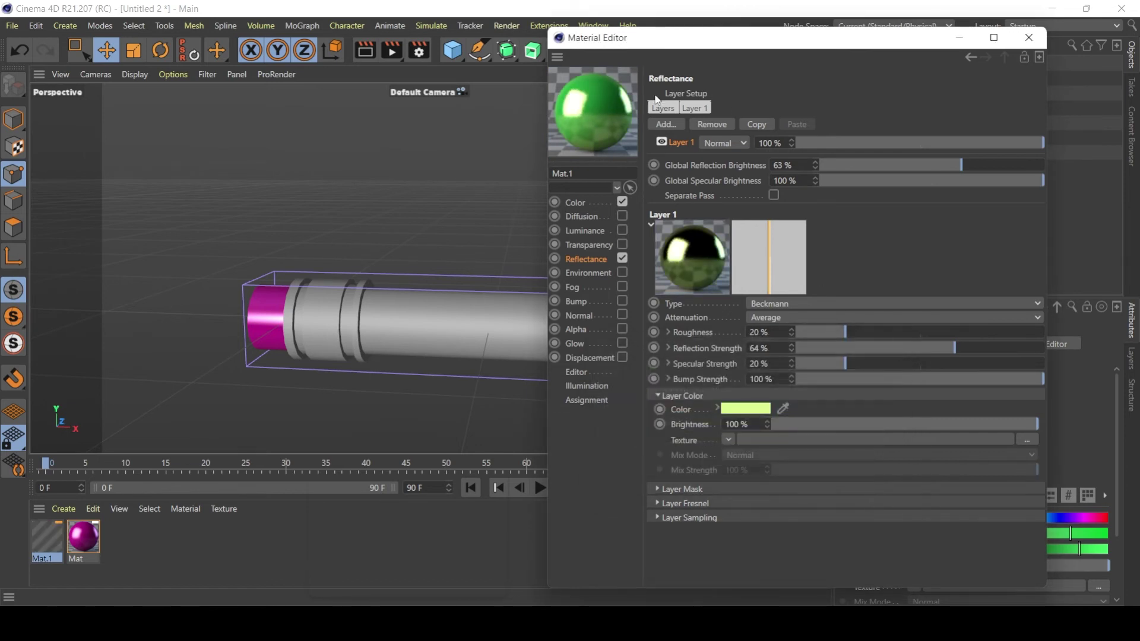
click(1039, 57)
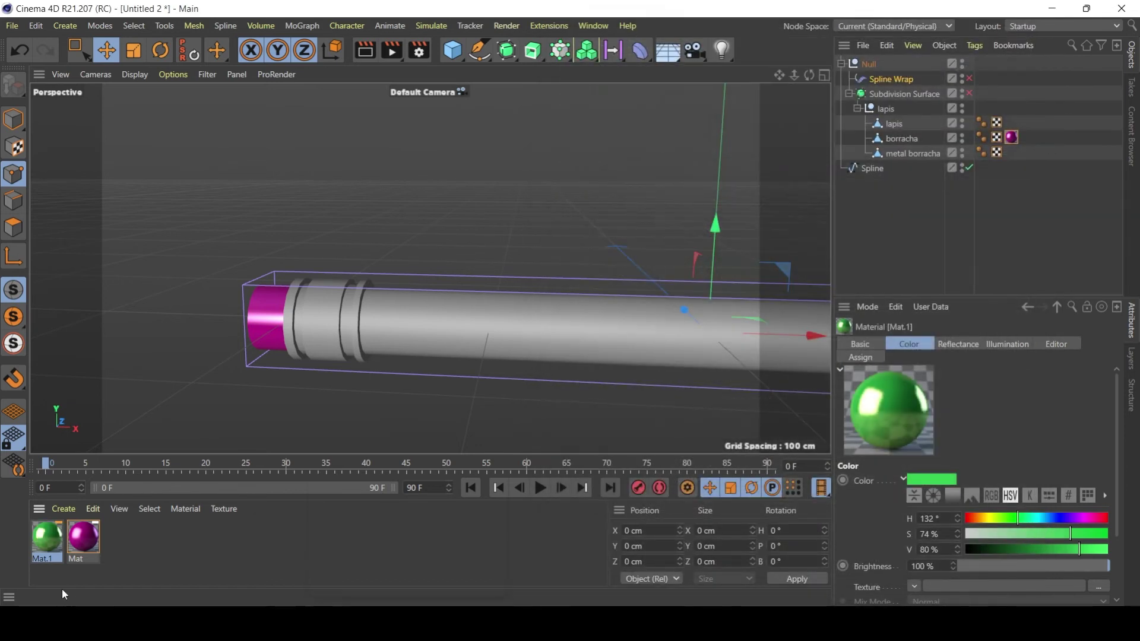
Step: Apply the green material to the metal collar next to the eraser
mouse_move(48, 537)
mouse_down()
mouse_move(262, 420)
mouse_move(309, 321)
mouse_up()
alt+middle_drag(636, 308, 534, 308)
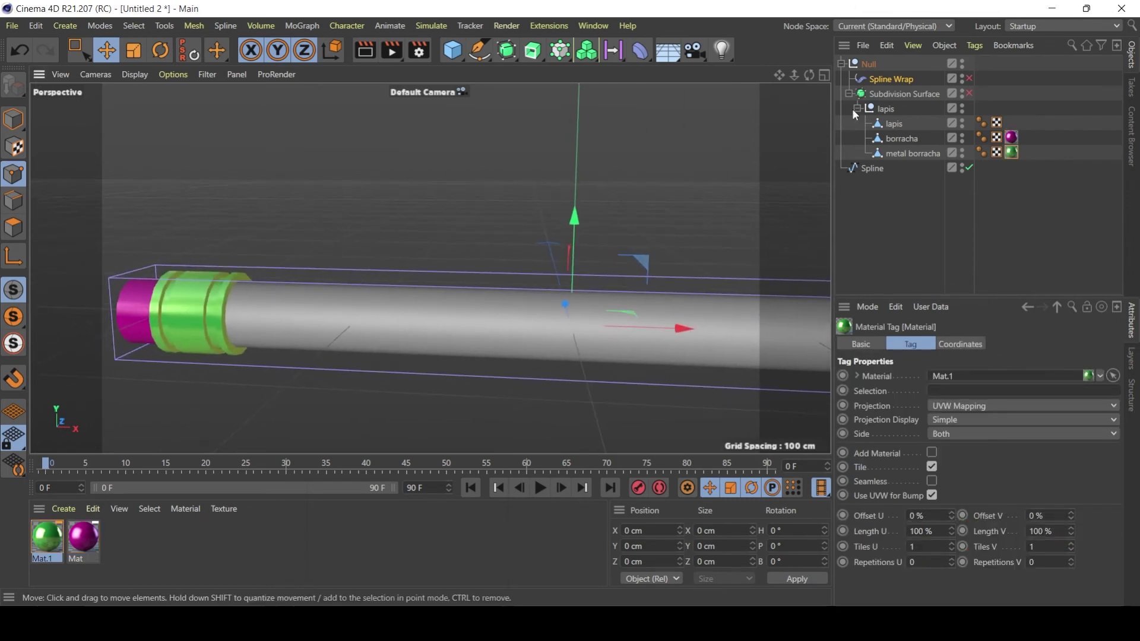
Step: Select the lapis pencil body object and frame its sharpened tip
drag(794, 75, 701, 237)
mouse_move(682, 285)
alt+middle_down()
mouse_move(498, 267)
mouse_move(394, 278)
alt+middle_up()
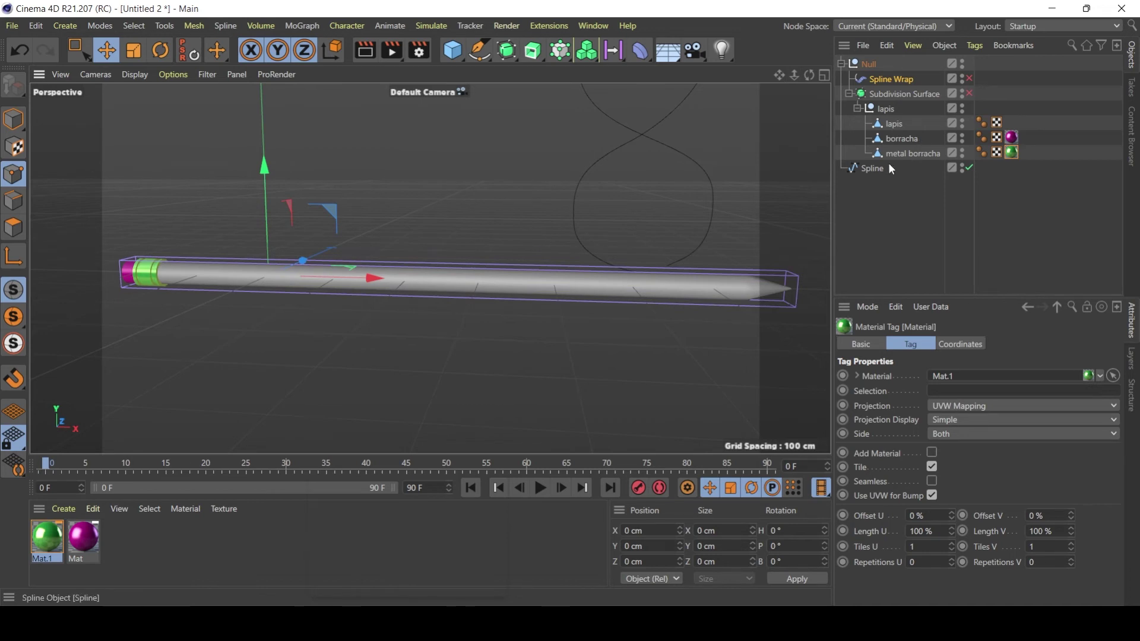
click(913, 142)
click(893, 128)
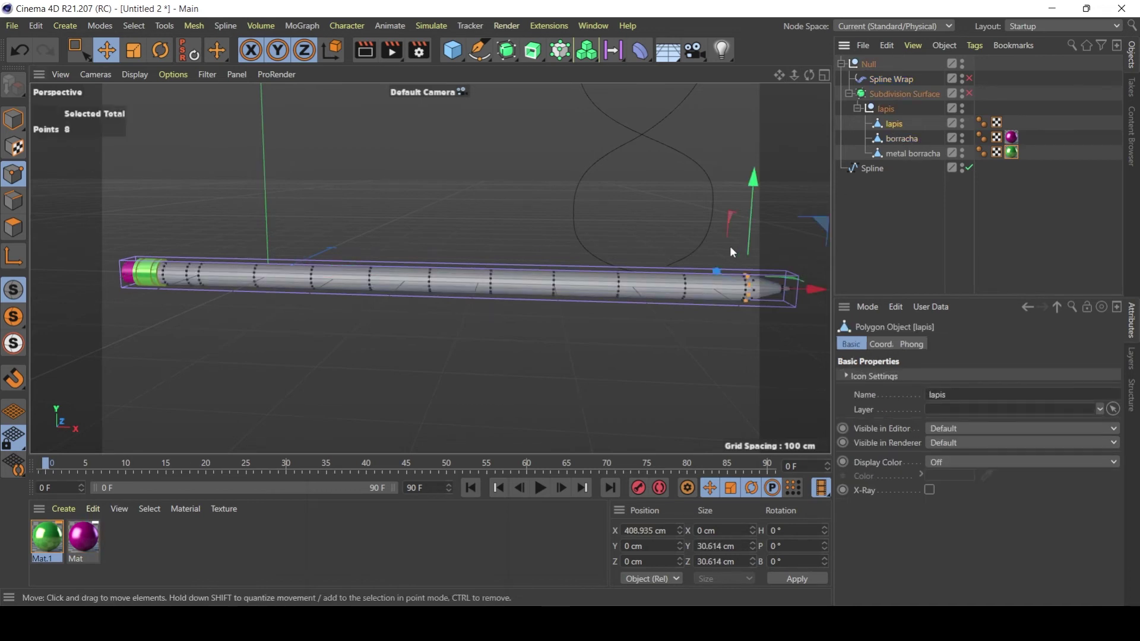
alt+middle_drag(729, 246, 578, 314)
scroll(618, 300, up, 5)
alt+middle_drag(538, 354, 479, 299)
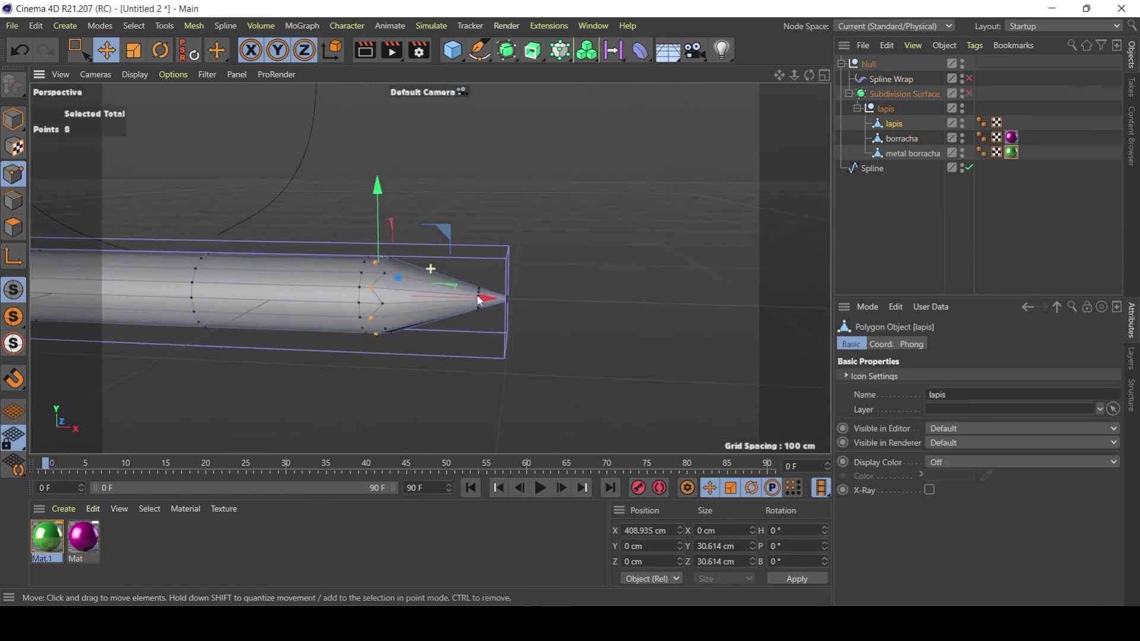
alt+right_drag(423, 297, 453, 299)
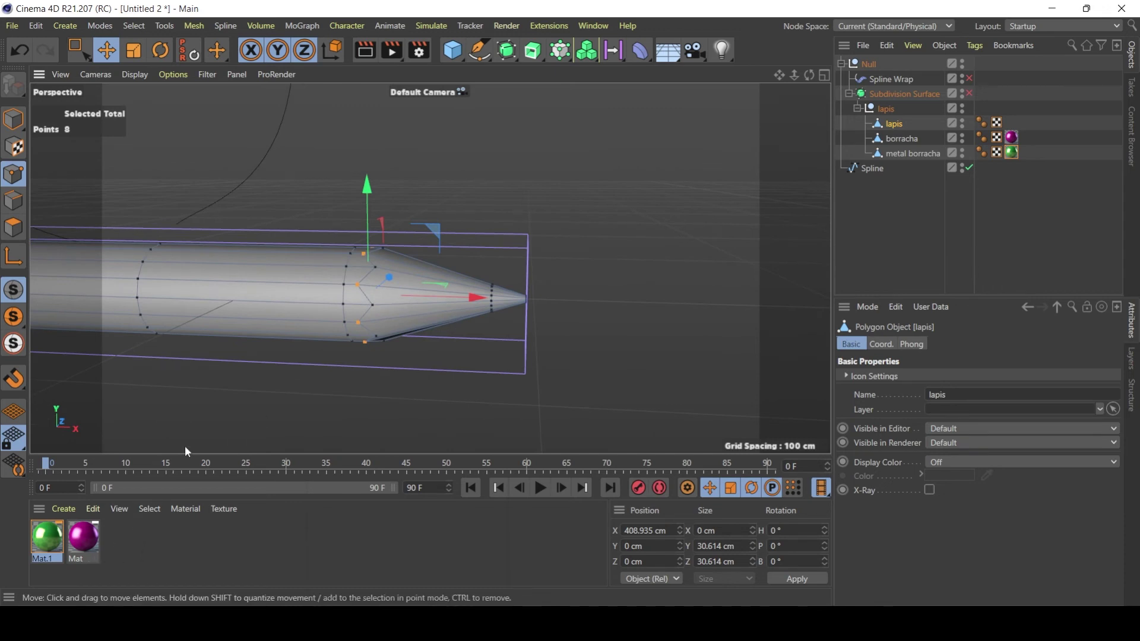
Step: Create a new material and set its base color to beige with H 47° and S 32%
double_click(140, 545)
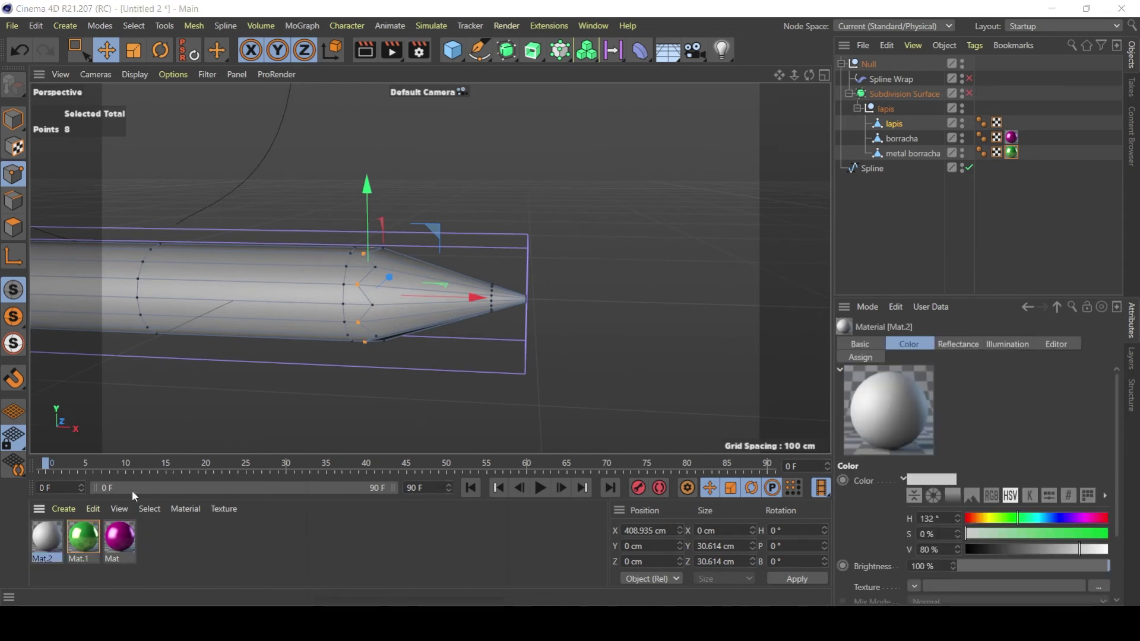
drag(476, 54, 846, 31)
click(624, 196)
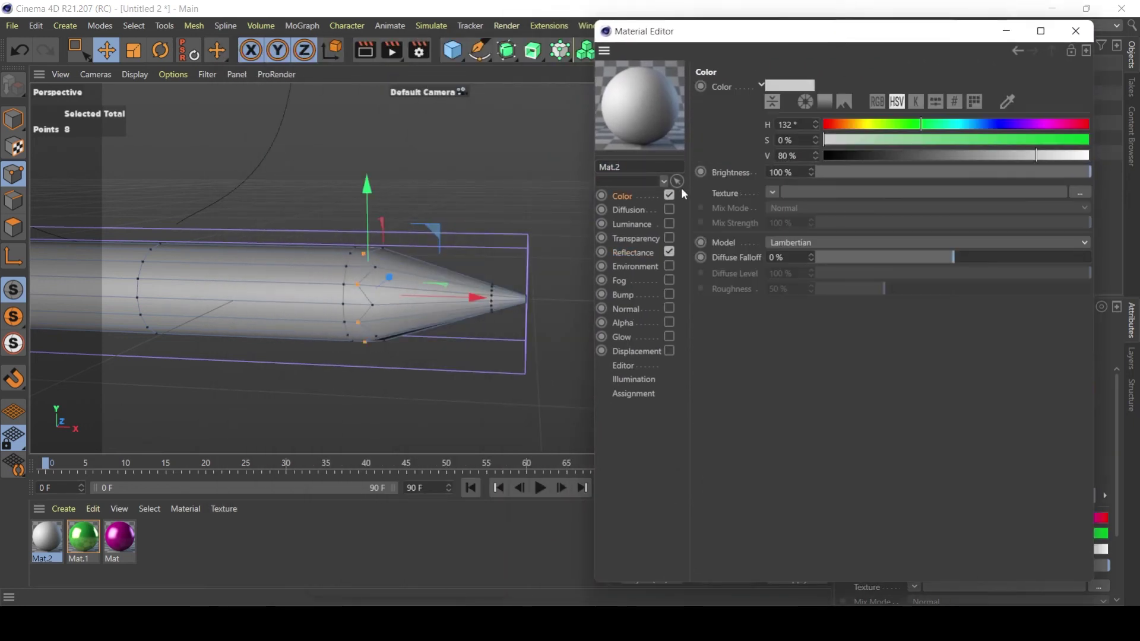
drag(921, 124, 859, 125)
click(909, 141)
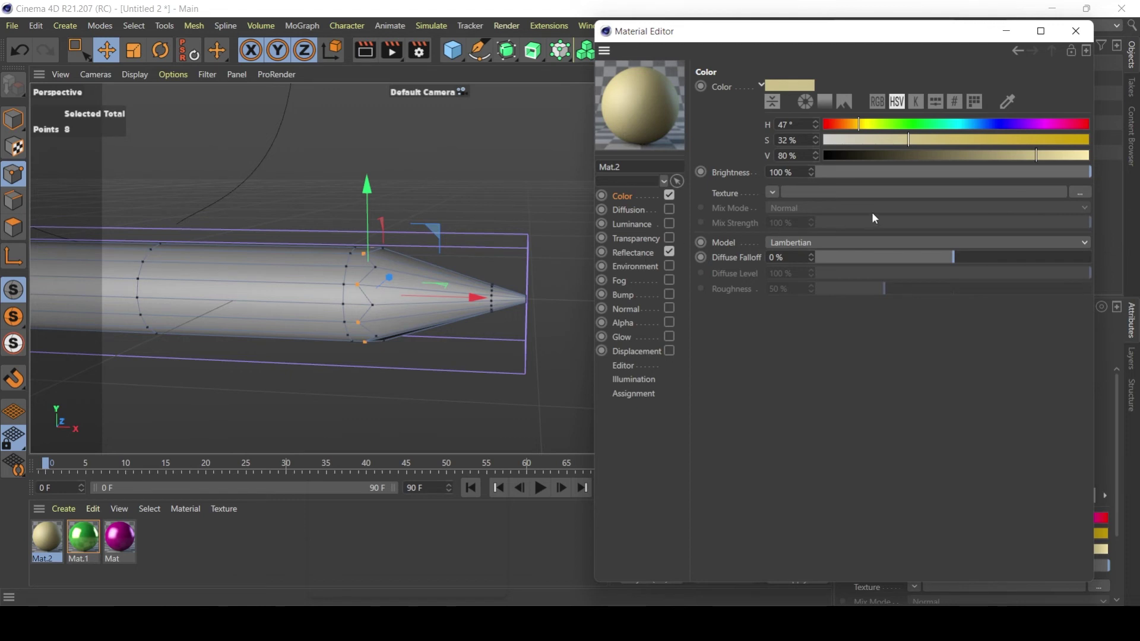
Step: Replace the beige material's Default Specular with a Beckmann reflectance layer
click(633, 252)
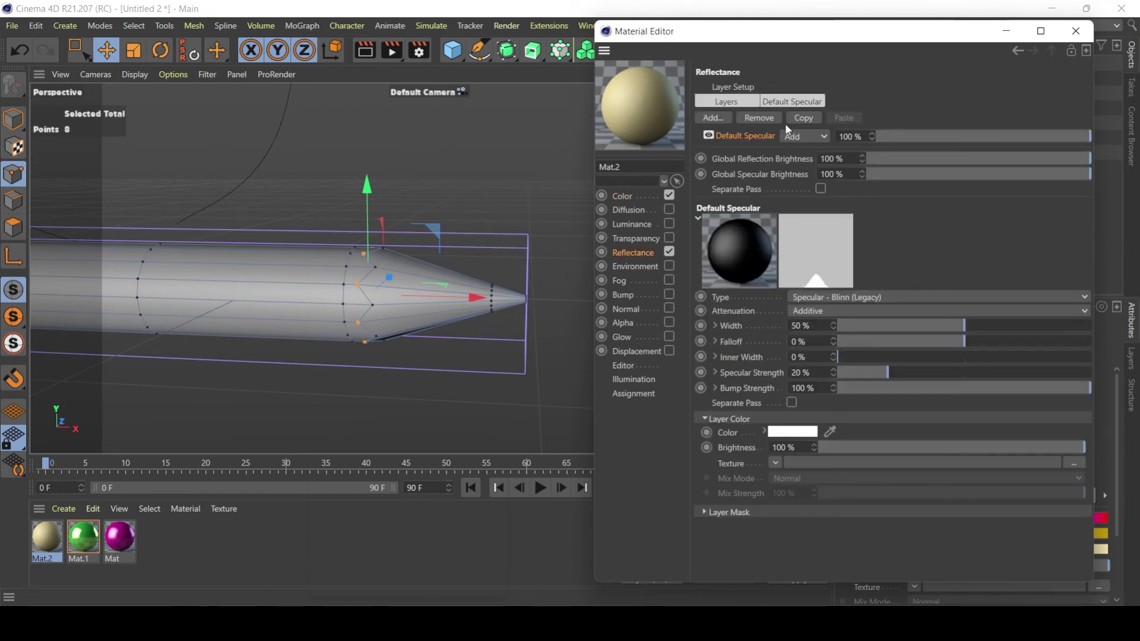
click(763, 119)
click(719, 118)
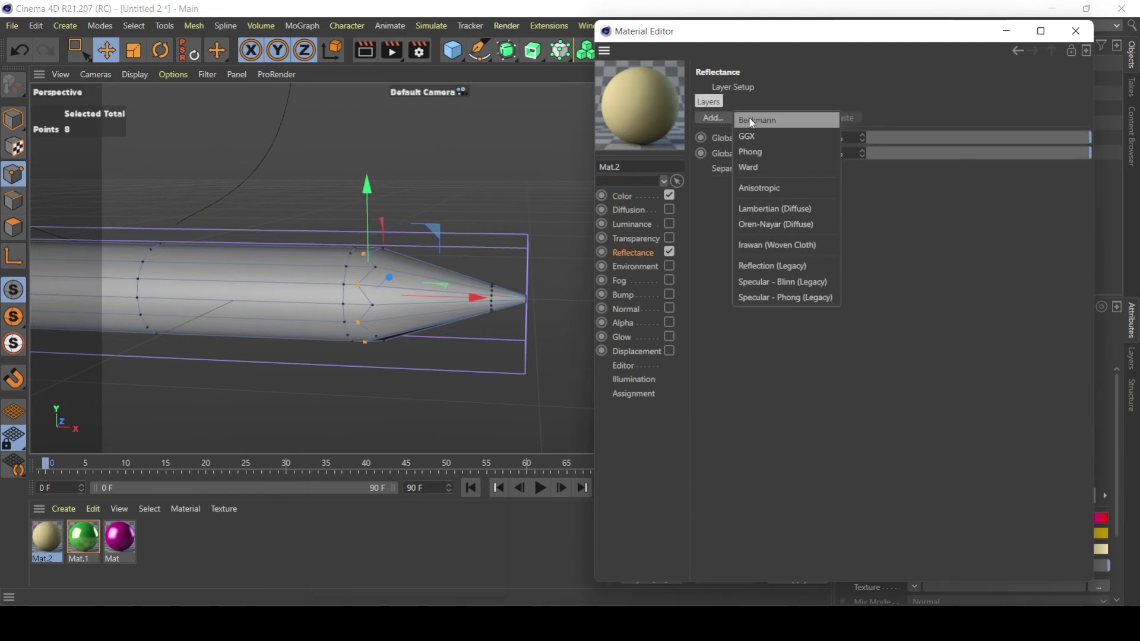
click(743, 118)
Step: Set the beige material's reflection strength to 19%, global reflection brightness to 17% and roughness to 28%
drag(1020, 342, 937, 341)
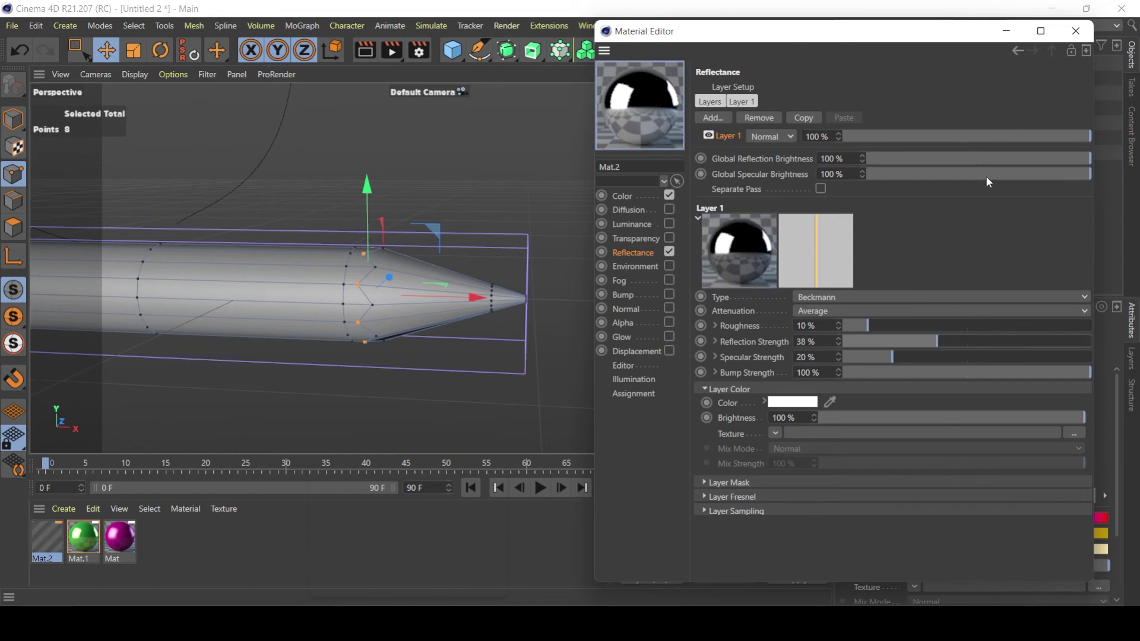
drag(983, 159, 941, 161)
drag(938, 171, 905, 177)
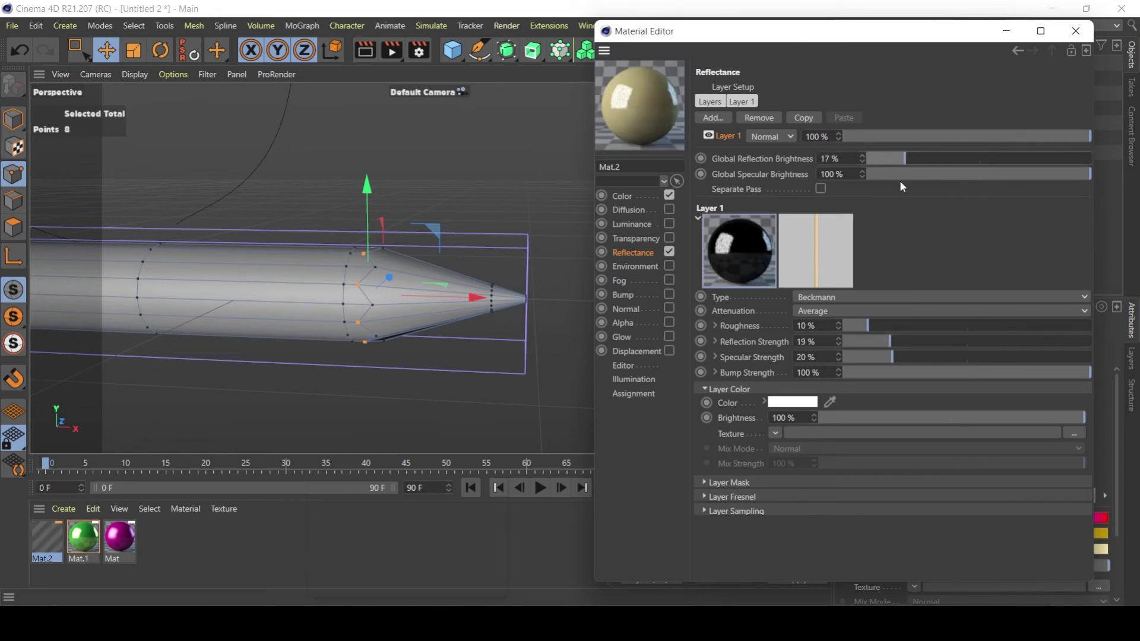
drag(875, 328, 913, 325)
Step: Tint the beige material's reflectance layer a warm light yellow with H 44° and S 39%, and close the material settings
click(793, 403)
click(740, 403)
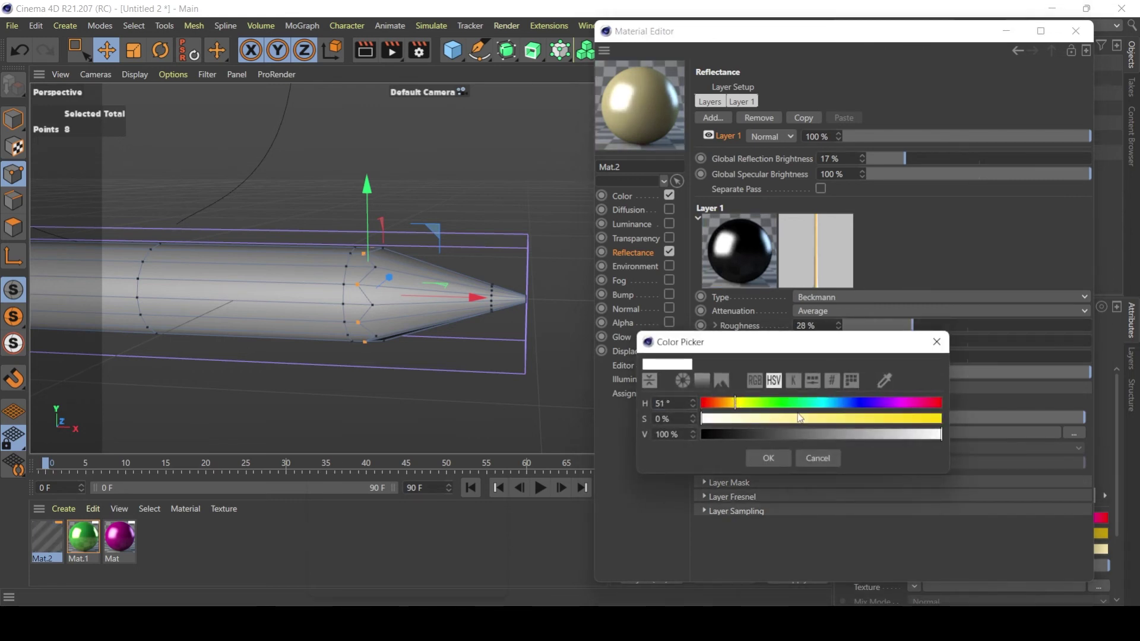
click(824, 419)
drag(740, 403, 731, 403)
click(778, 457)
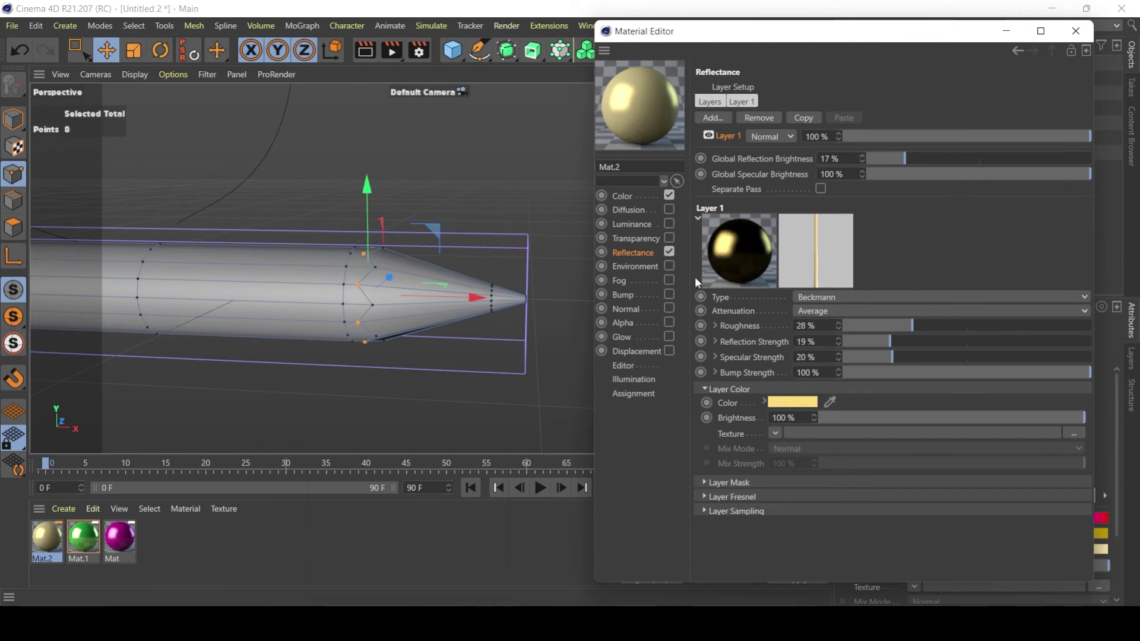
click(812, 402)
click(782, 437)
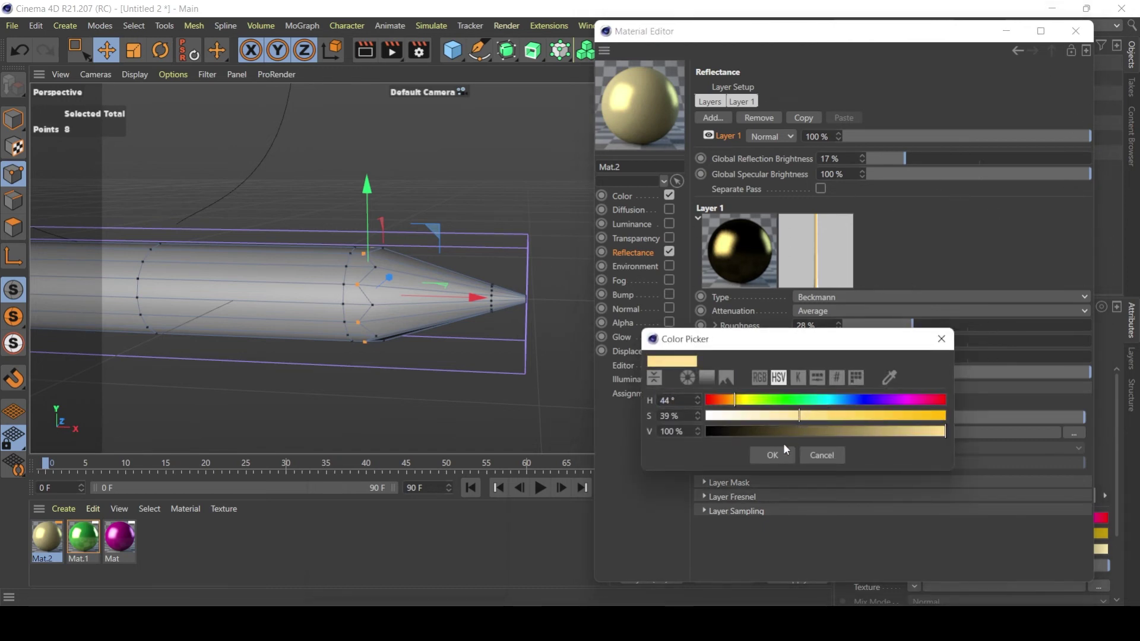
click(769, 454)
click(1075, 31)
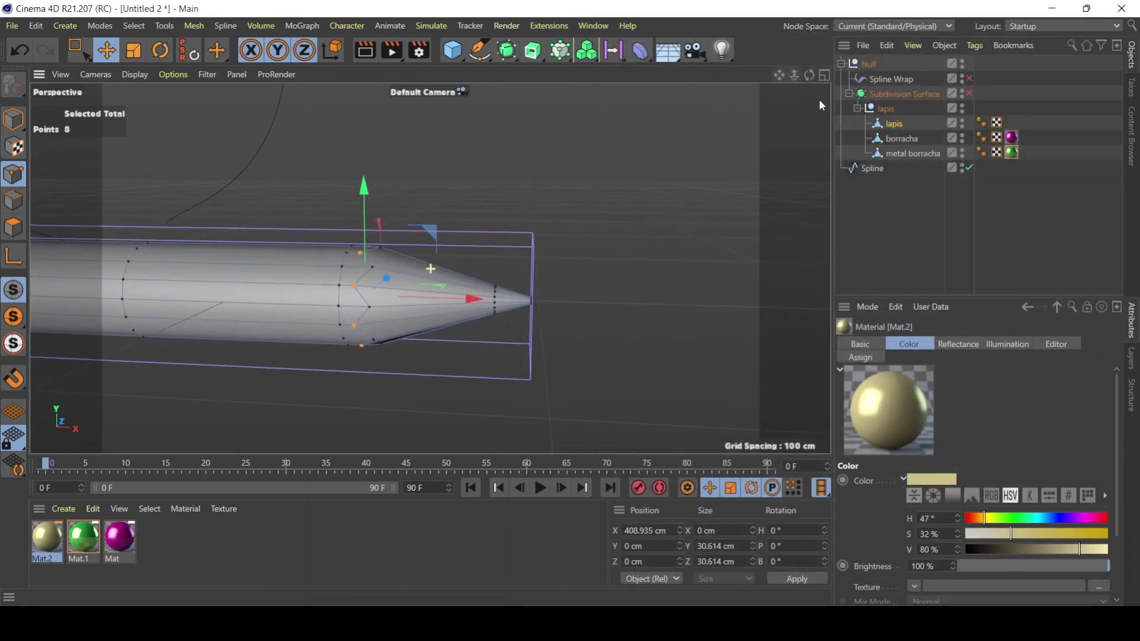
Step: Try applying the beige material to the whole pencil body, and undo the assignment
mouse_move(47, 538)
mouse_down()
mouse_move(196, 382)
mouse_move(376, 307)
mouse_up()
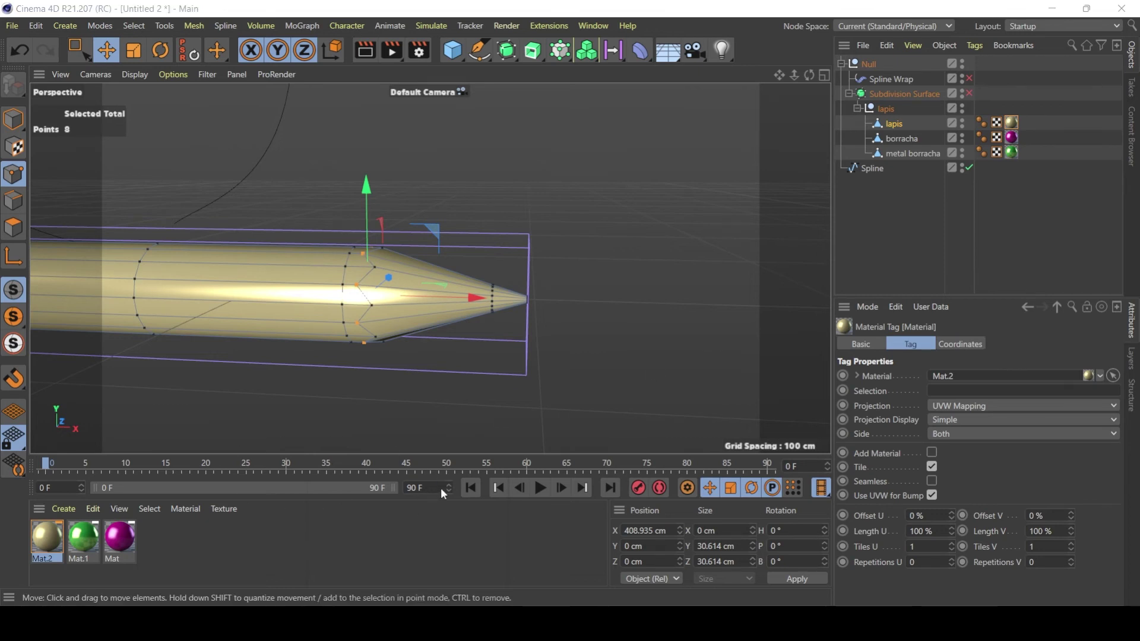
double_click(179, 536)
double_click(46, 537)
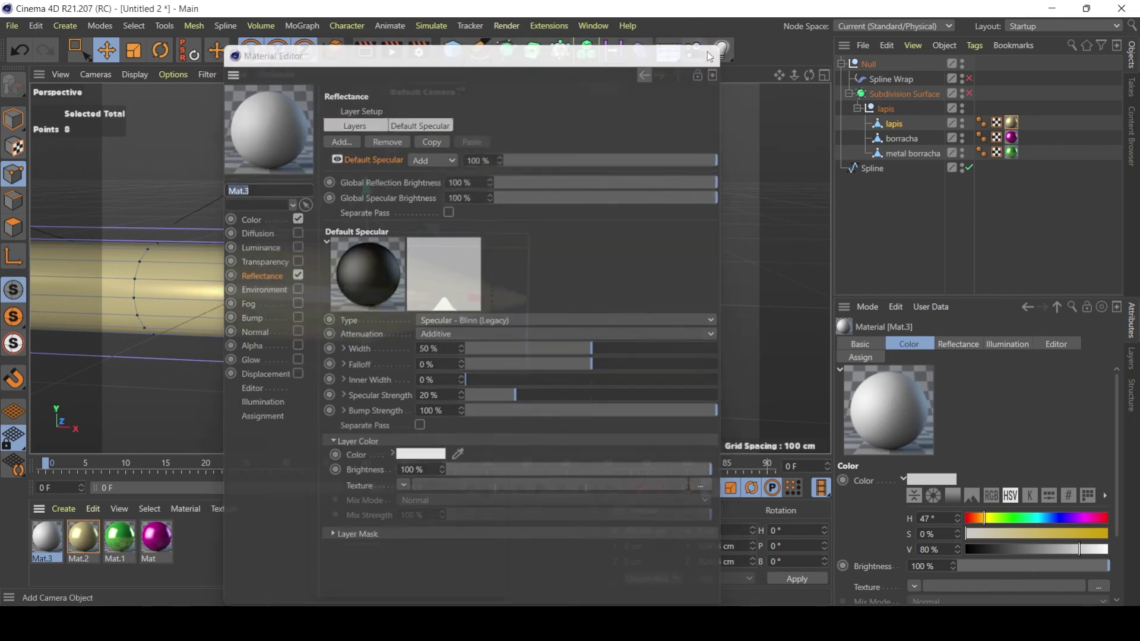
key(ctrl+z)
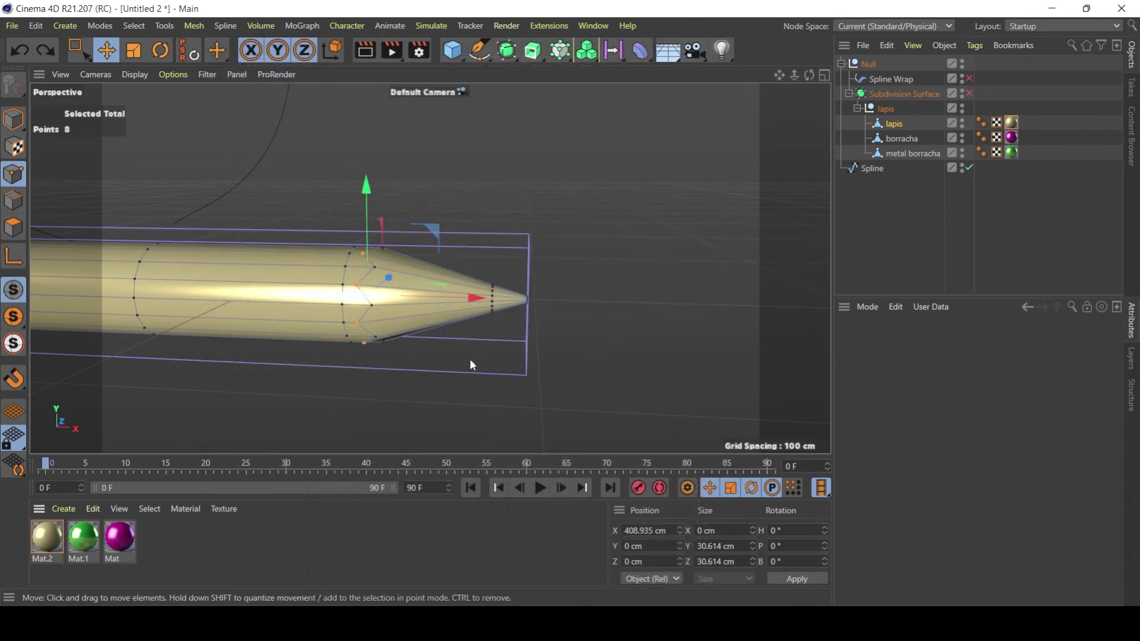
drag(453, 365, 466, 413)
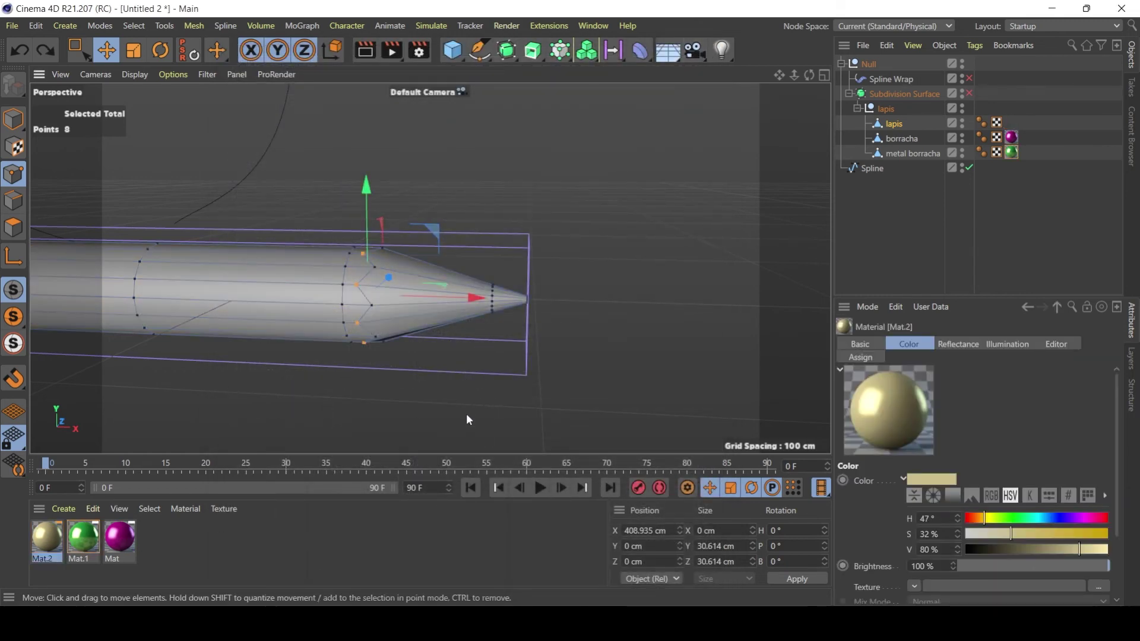
Step: Loop-select the polygons of the pencil's sharpened cone, try applying the beige material to them, and undo the assignment
key(u)
key(l)
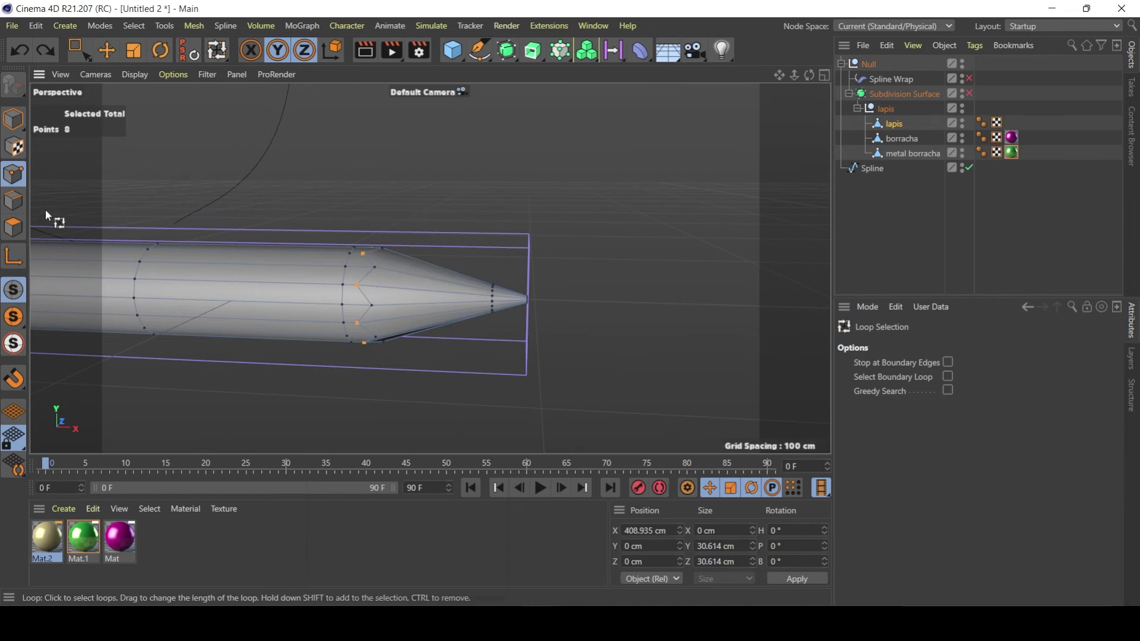
click(13, 227)
click(433, 293)
mouse_move(467, 236)
alt+mouse_down()
mouse_move(178, 249)
mouse_move(433, 287)
mouse_move(148, 534)
alt+mouse_up()
drag(279, 390, 434, 291)
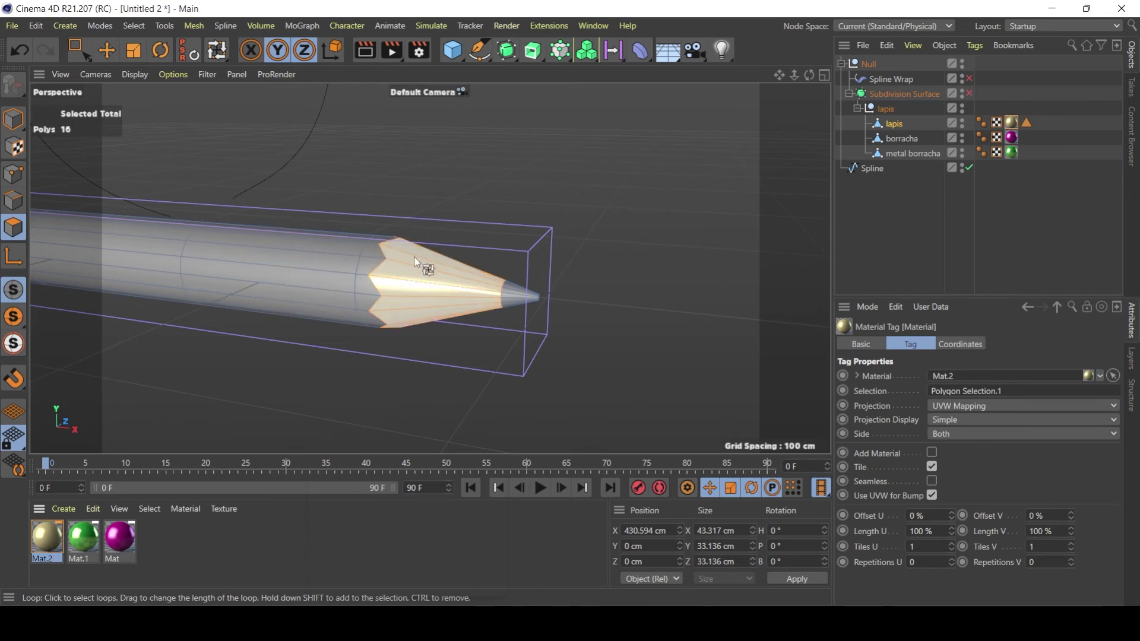
key(ctrl+z)
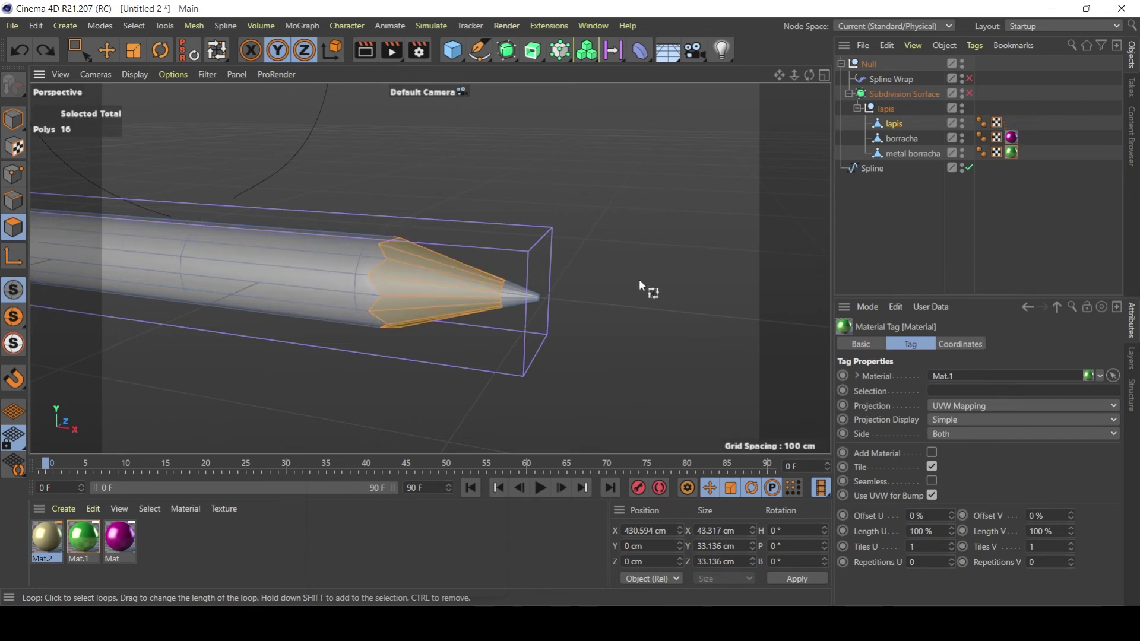
Step: Deselect everything, create another new material and open its color settings
click(282, 543)
click(889, 177)
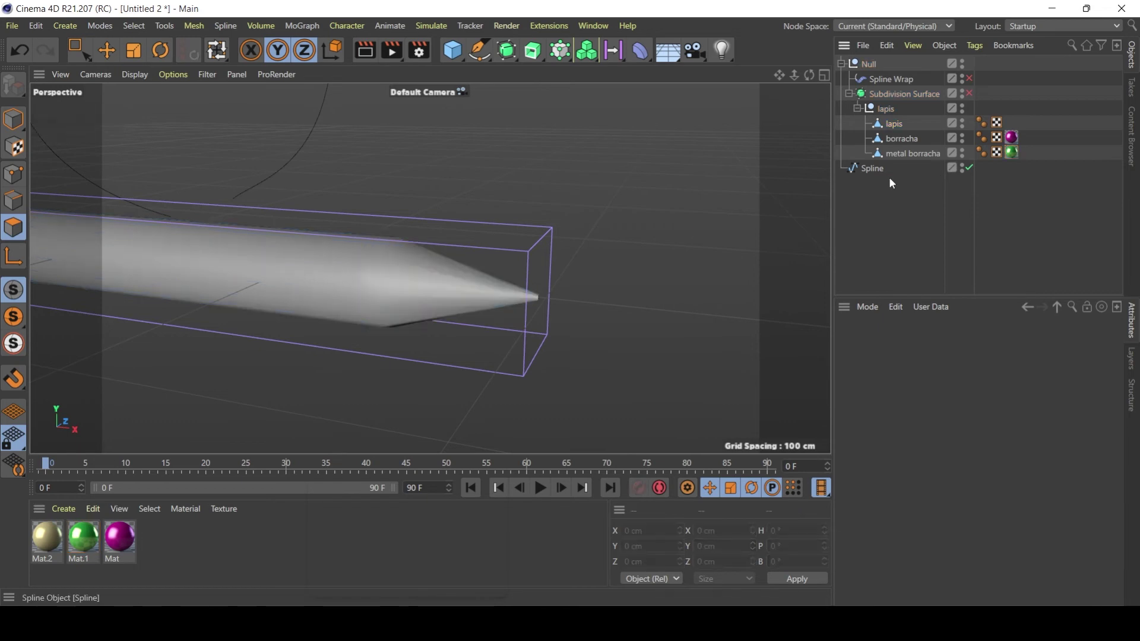
double_click(184, 546)
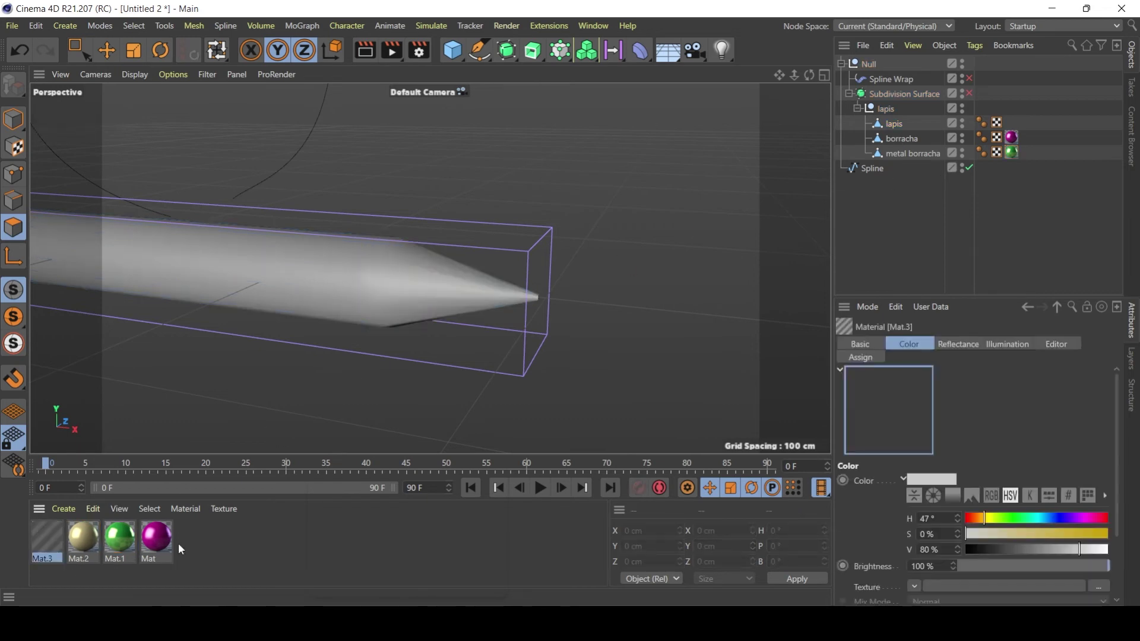
double_click(58, 544)
click(250, 219)
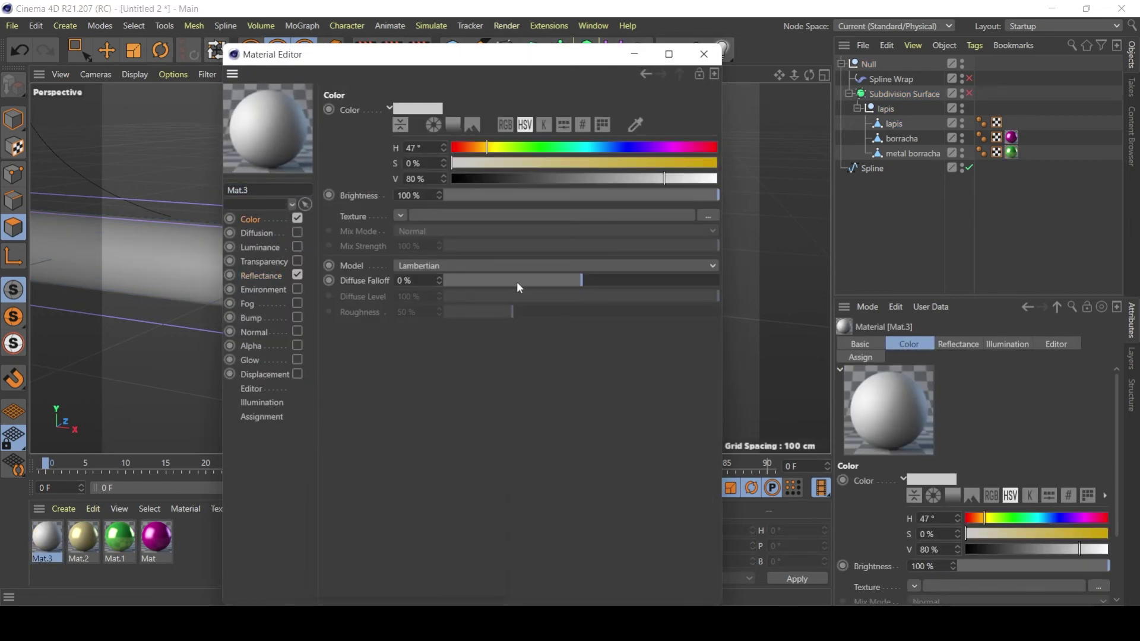
drag(487, 62, 751, 57)
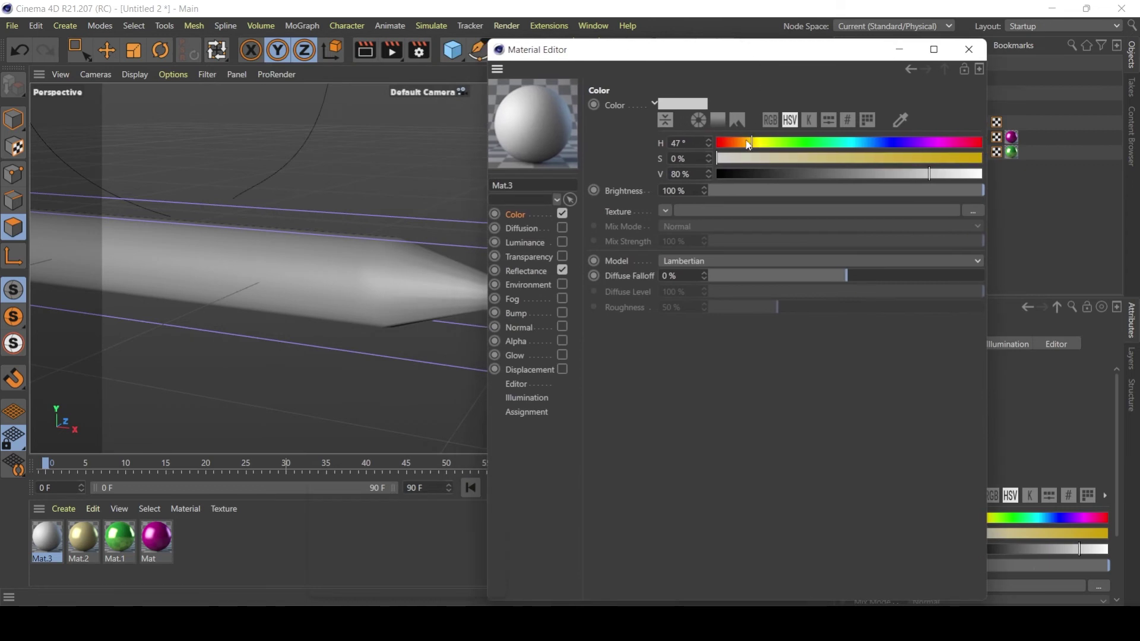
Step: Set the new material's base color to a saturated orange with H 21°, S 95% and V 98%
drag(752, 143, 727, 142)
drag(945, 158, 910, 158)
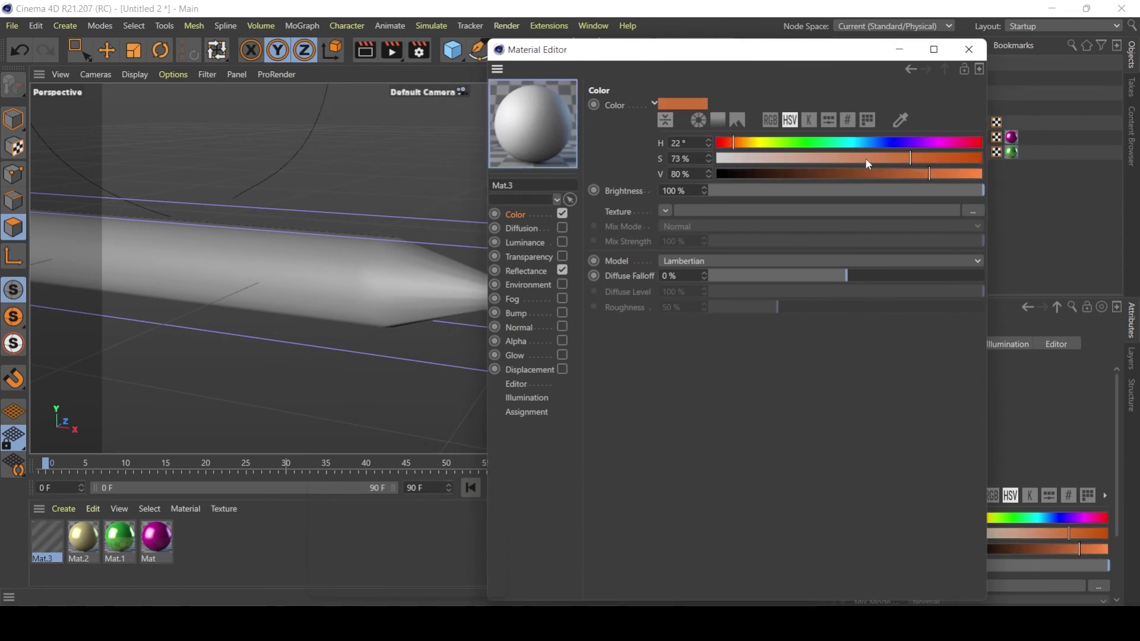
click(734, 143)
drag(734, 143, 738, 143)
click(666, 211)
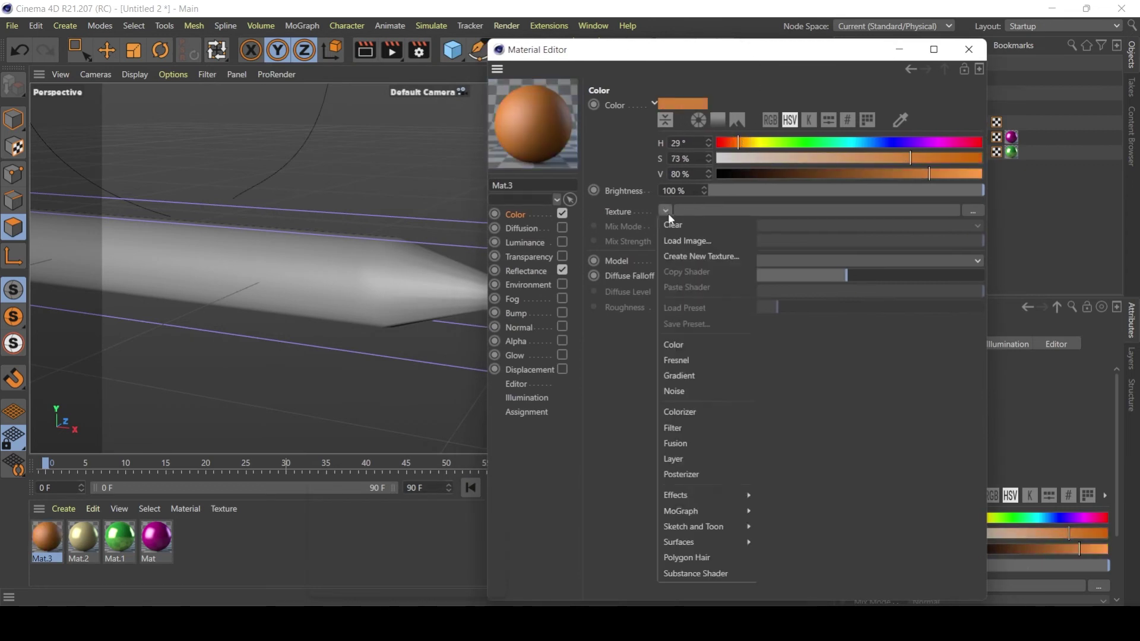
mouse_move(698, 541)
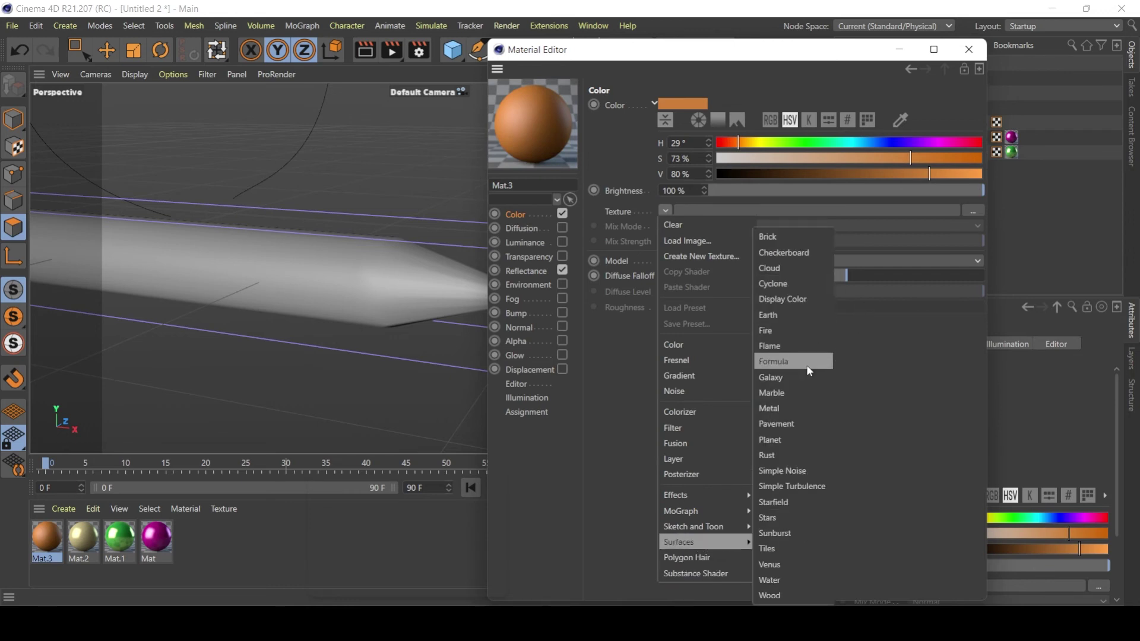
click(936, 372)
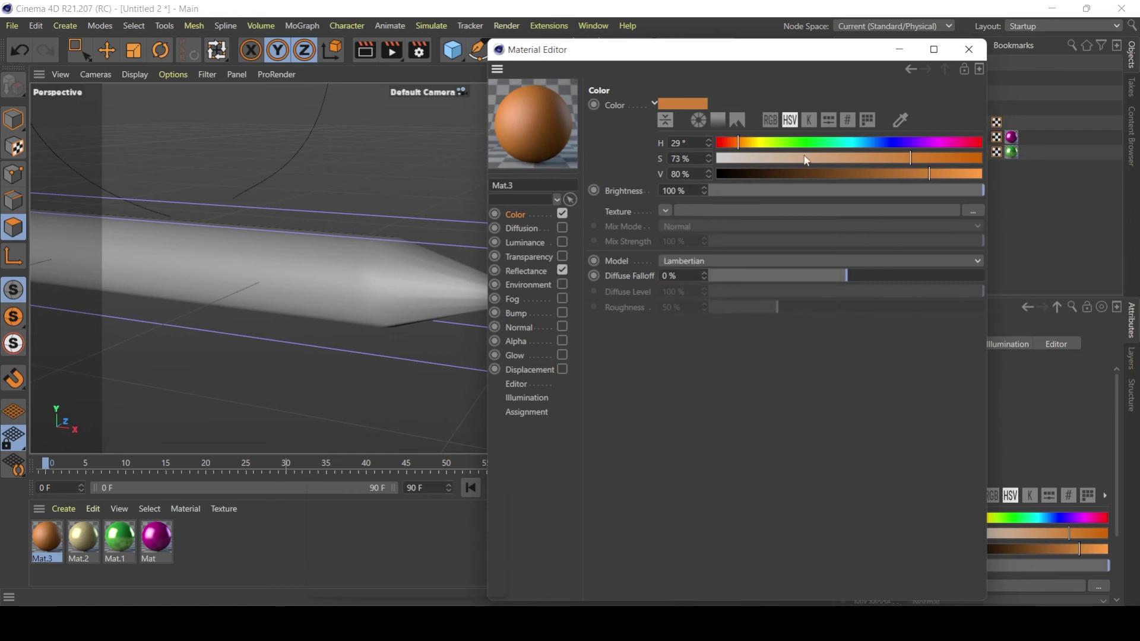
click(732, 144)
click(975, 175)
click(967, 157)
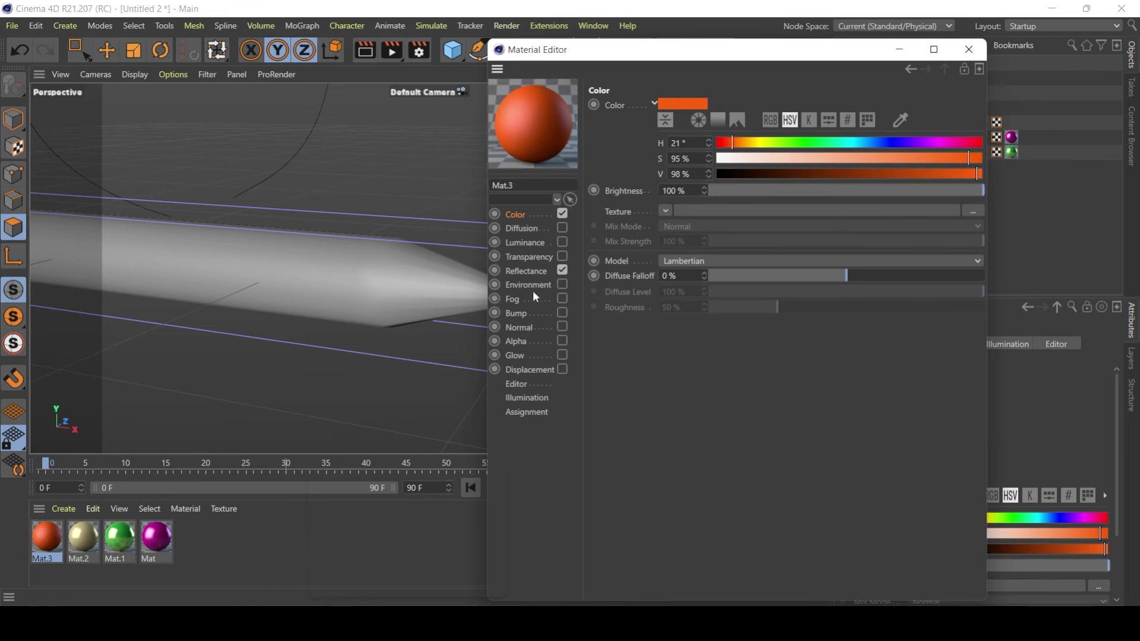
Step: Replace the orange material's Default Specular with a Beckmann layer using 57% global reflection brightness, 63% reflection strength and 22% roughness
click(527, 270)
click(660, 136)
click(609, 136)
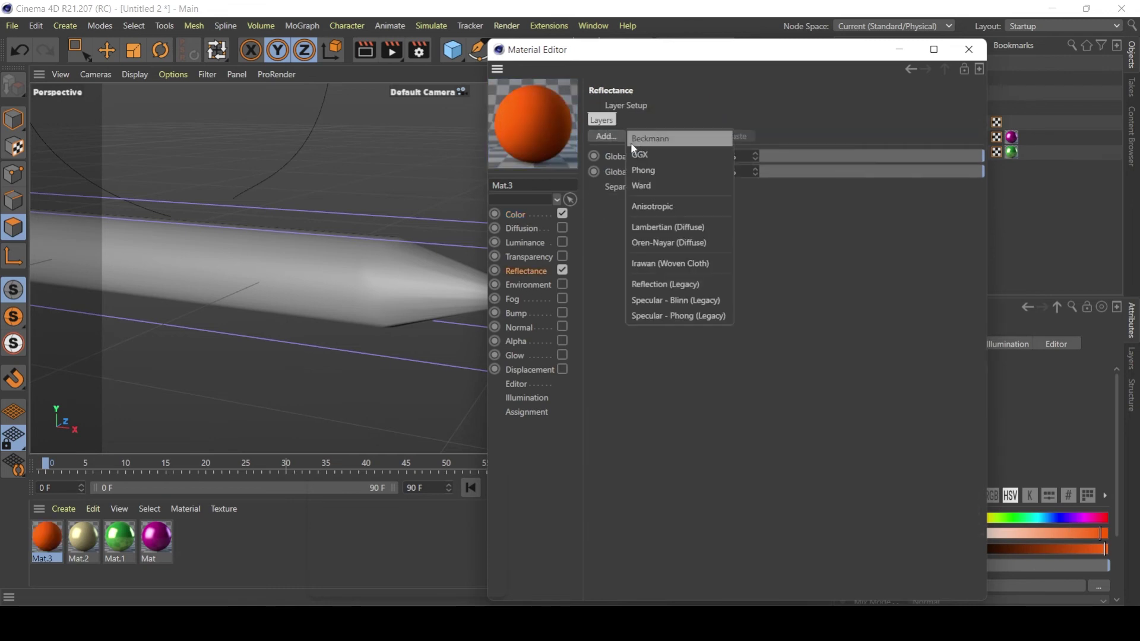
click(636, 141)
click(889, 177)
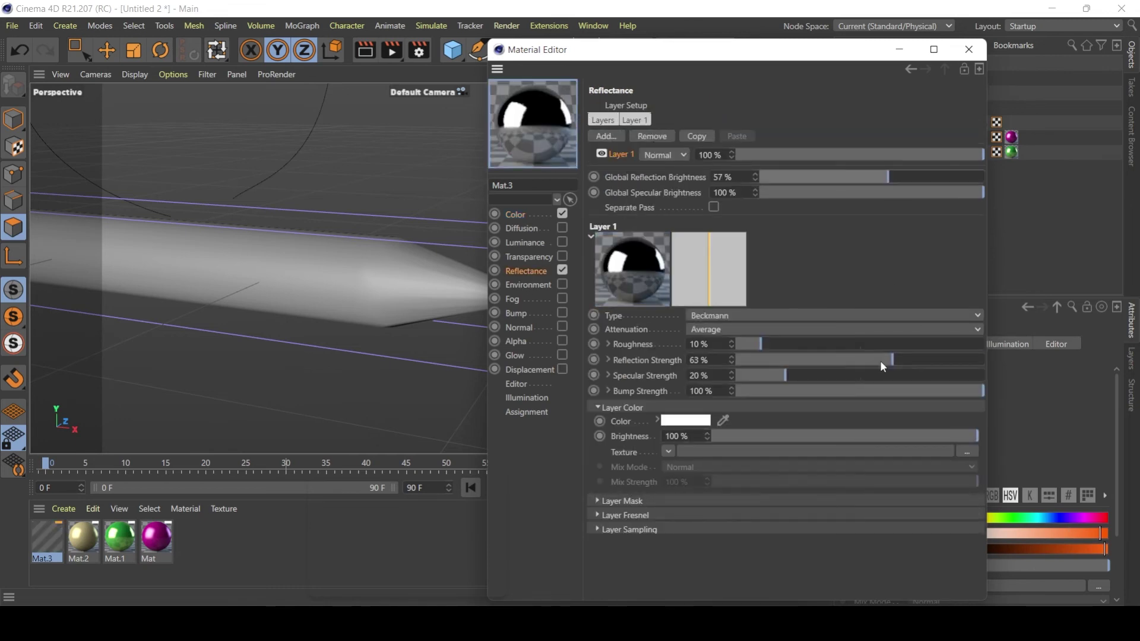
click(790, 344)
Step: Tint the orange material's reflectance layer light yellow
click(690, 423)
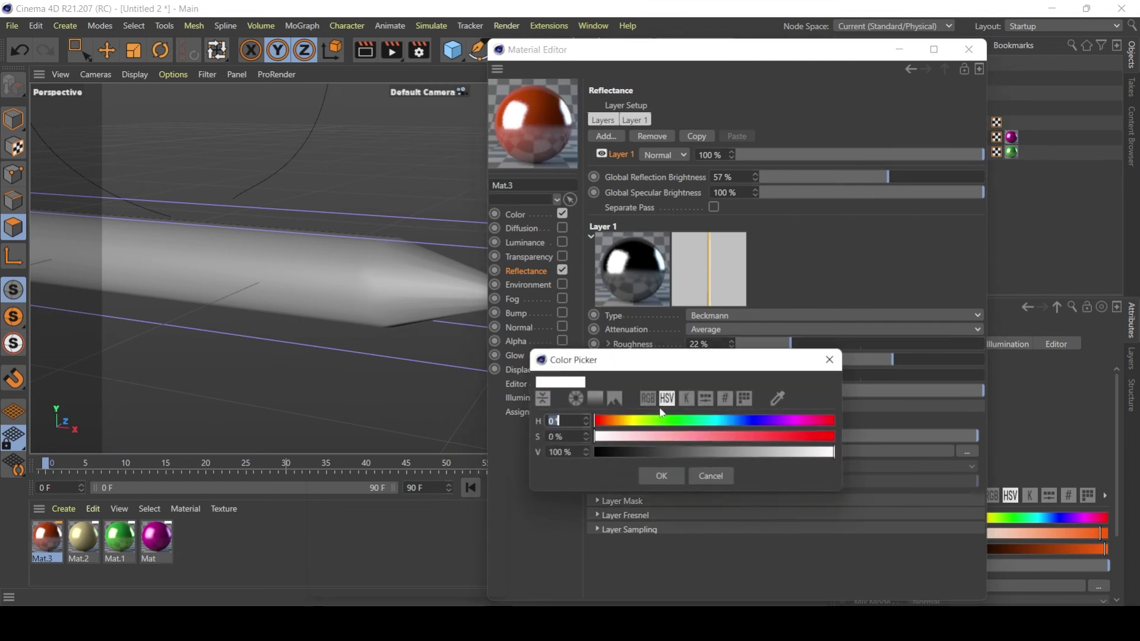
click(640, 421)
click(734, 436)
click(661, 473)
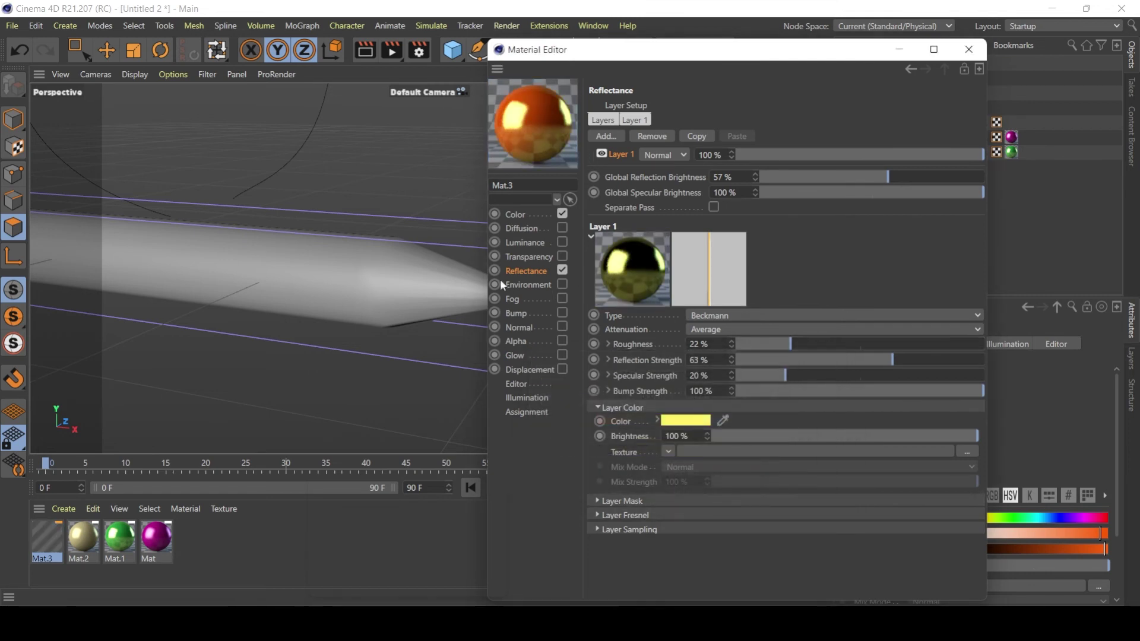
Step: Change the orange material's reflectance layer tint to light orange with hue 35° and apply the material to the pencil body
click(692, 421)
click(634, 419)
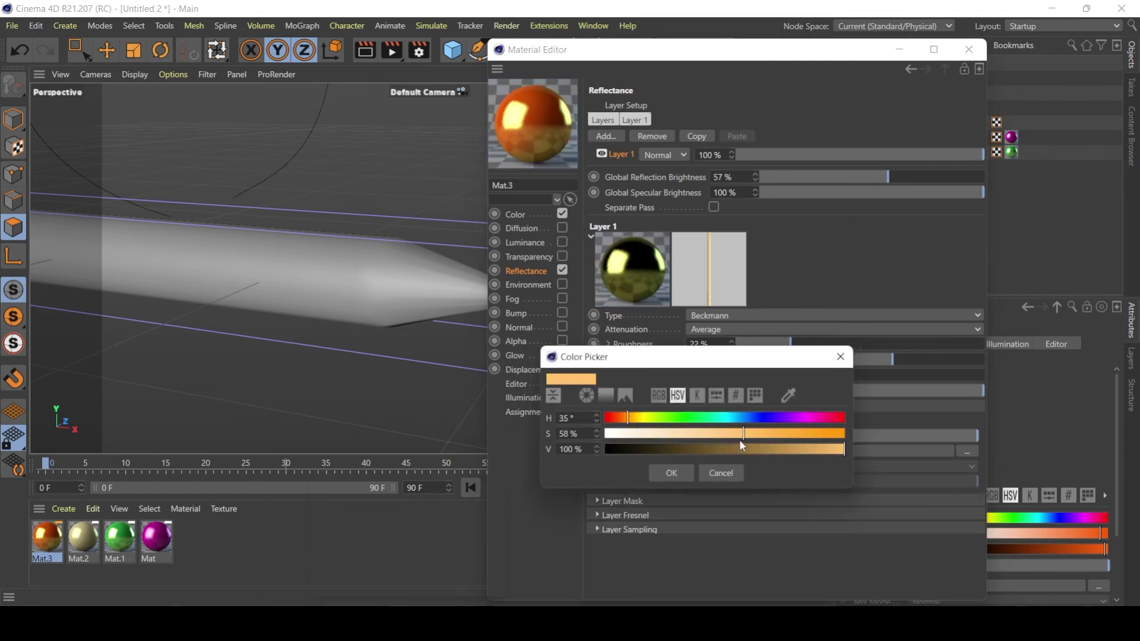
click(731, 434)
click(671, 473)
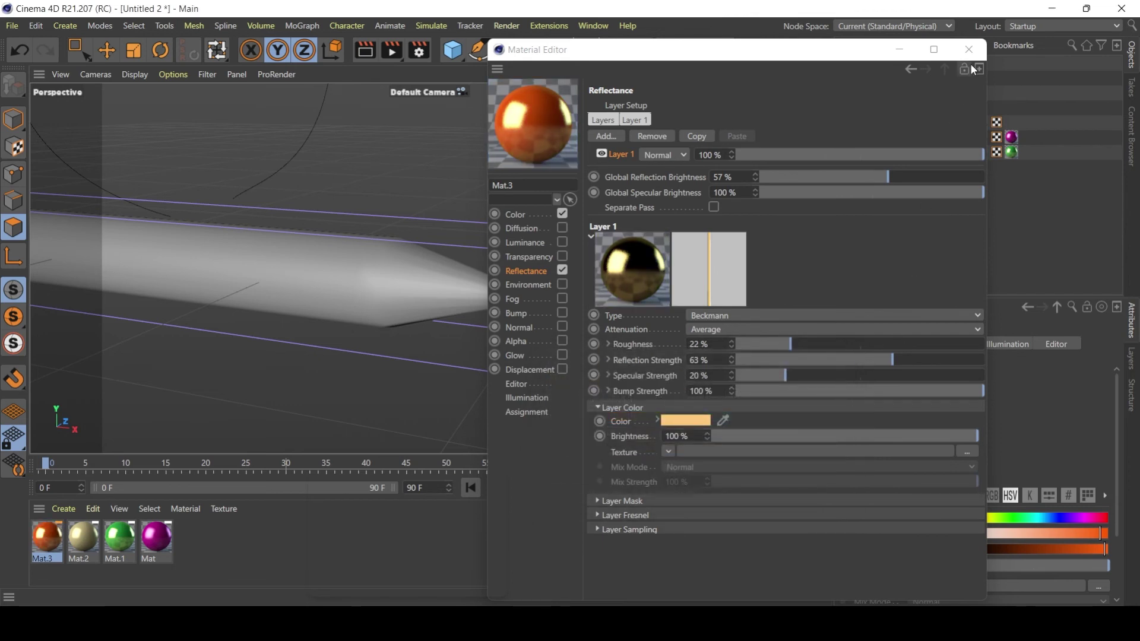
click(969, 50)
mouse_move(60, 538)
mouse_down()
mouse_move(313, 263)
mouse_move(354, 286)
mouse_up()
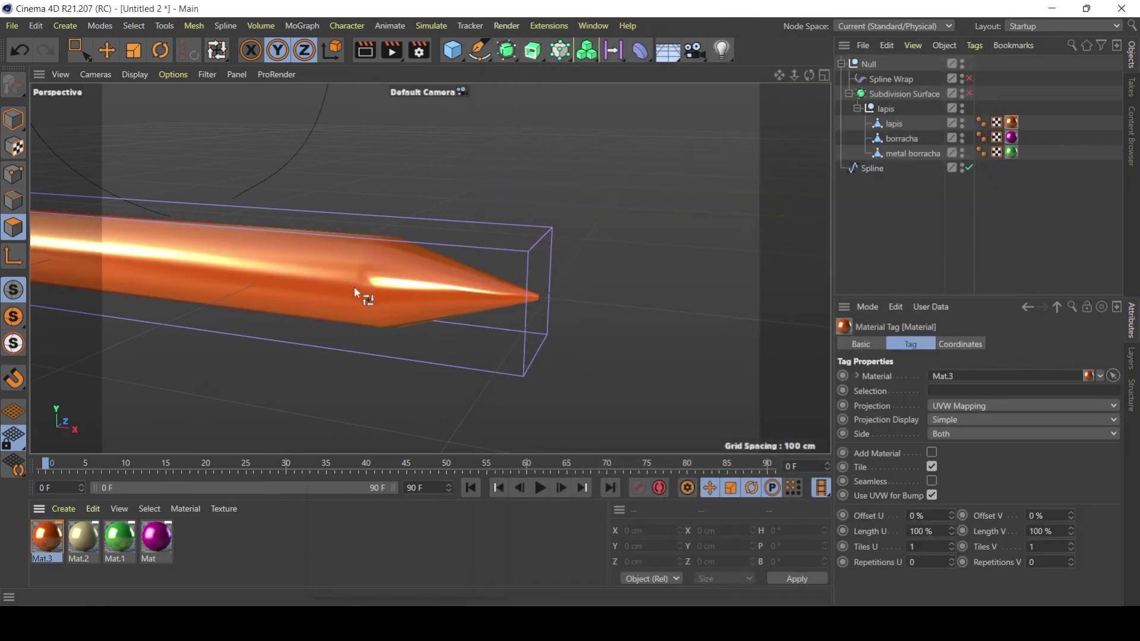
Step: Apply the beige Mat.2 material to the selected ring of polygons forming the sharpened wood cone of the lapis object
key(u)
key(l)
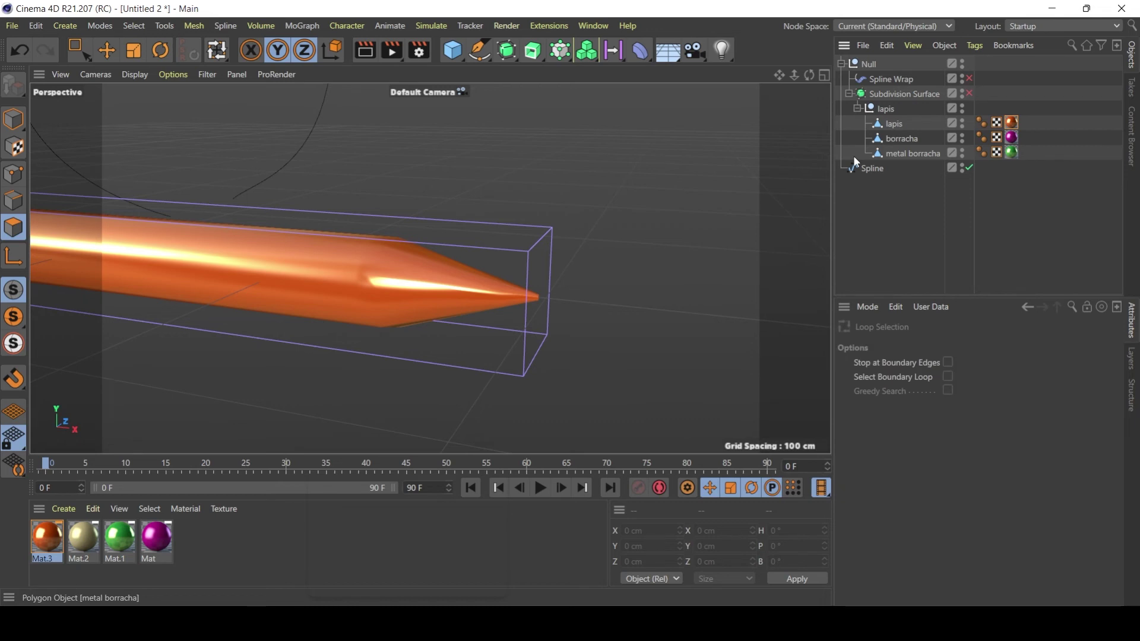
click(896, 124)
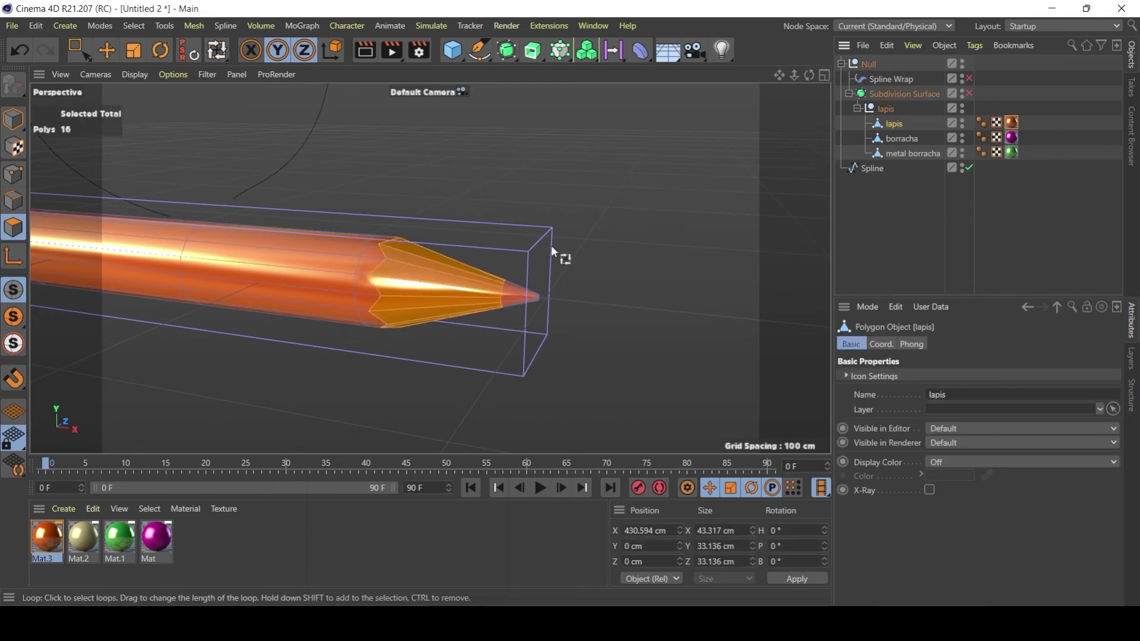
drag(472, 289, 475, 291)
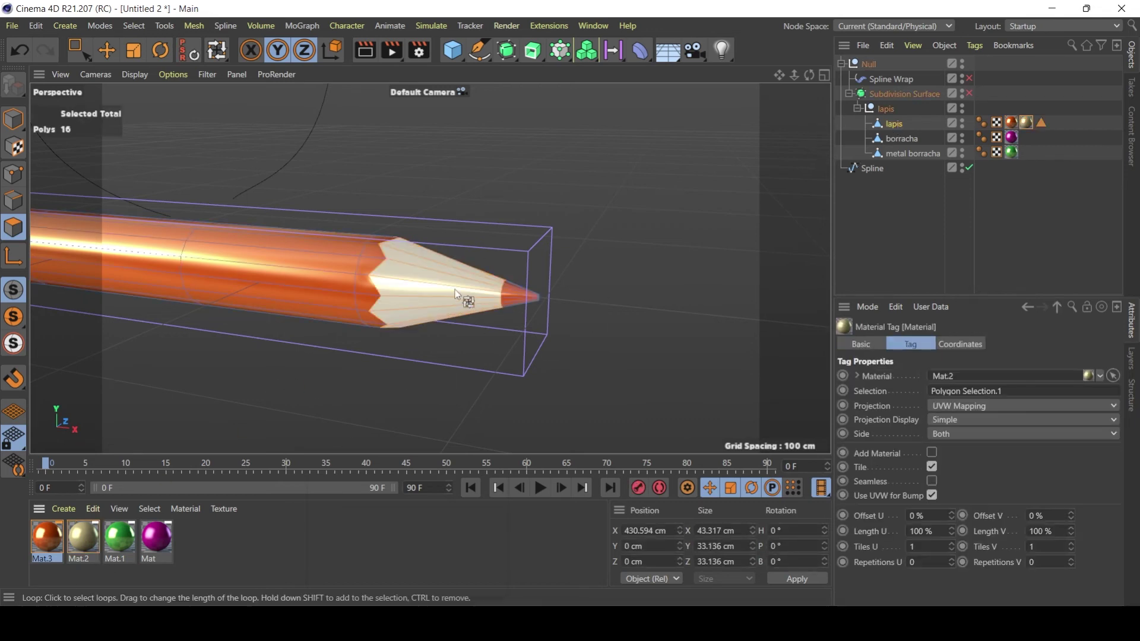
click(695, 280)
mouse_move(695, 280)
alt+mouse_down()
mouse_move(256, 253)
mouse_move(491, 250)
mouse_move(304, 237)
mouse_move(546, 331)
mouse_move(545, 315)
mouse_move(373, 284)
mouse_move(540, 323)
mouse_move(549, 296)
alt+mouse_up()
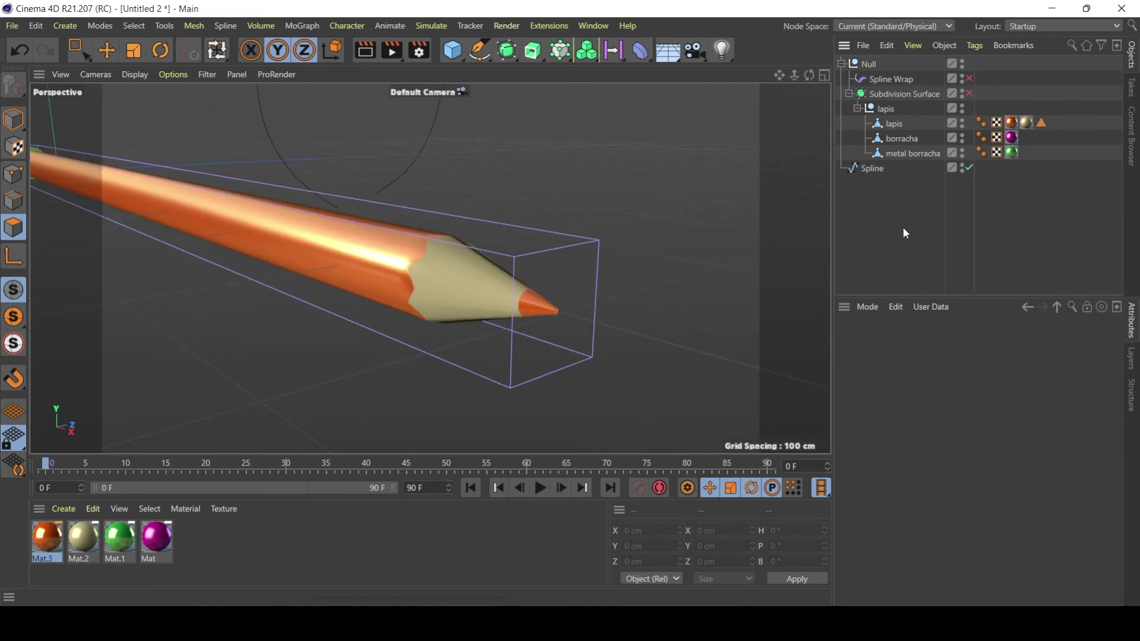
click(894, 124)
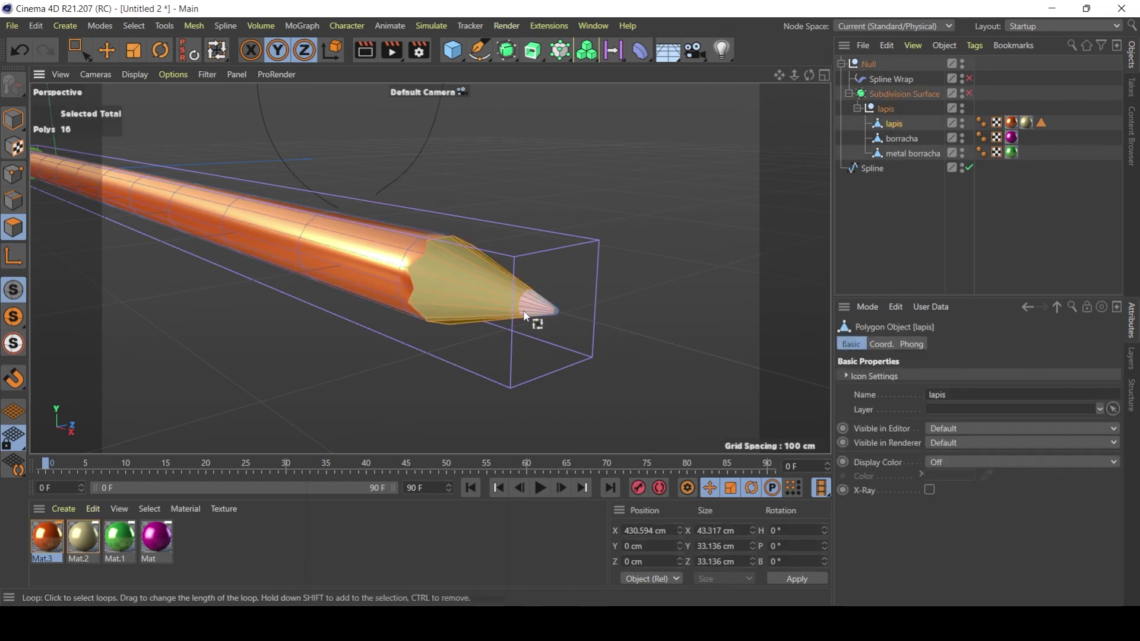
scroll(535, 318, up, 3)
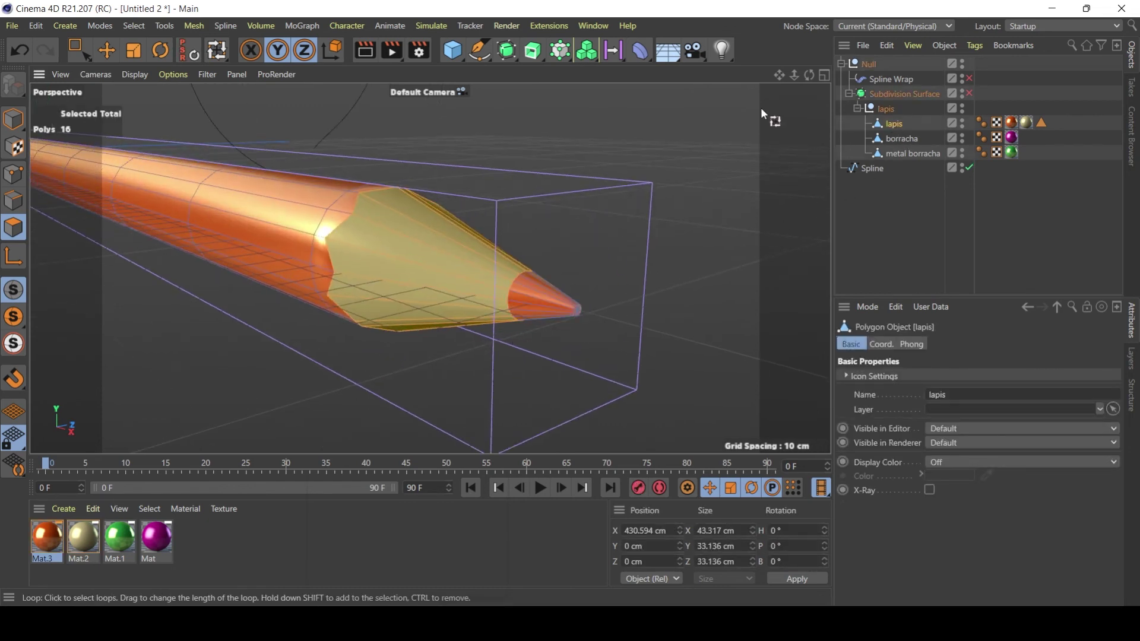
drag(793, 72, 775, 73)
click(885, 246)
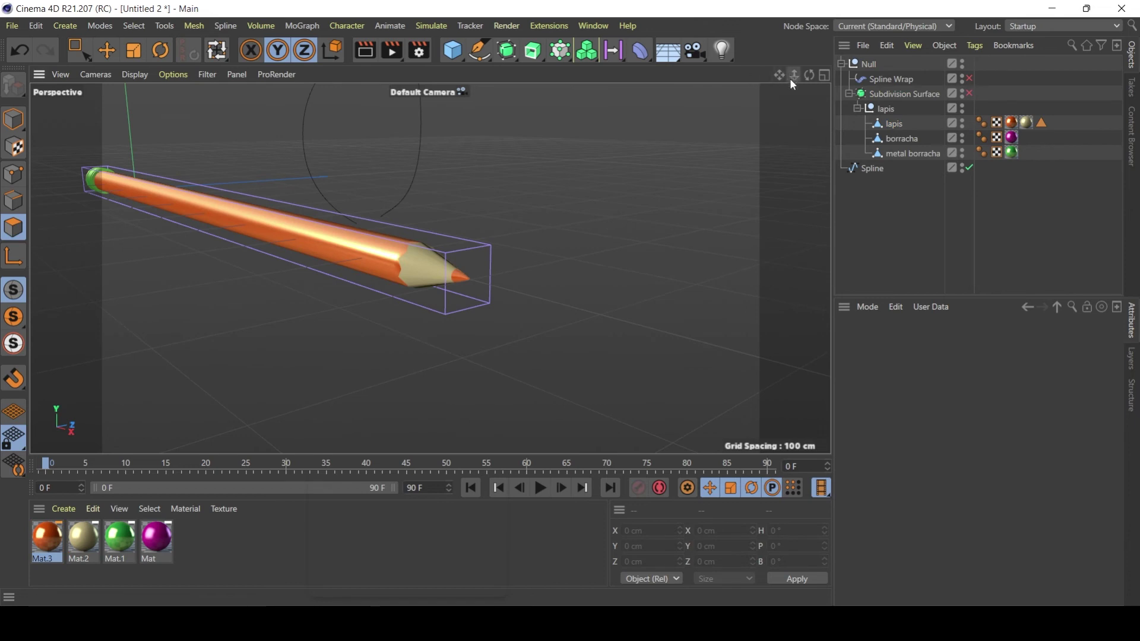
Step: Preview the bent pencil with Subdivision Surface and Spline Wrap enabled, and switch both off again
mouse_move(380, 256)
alt+mouse_down()
mouse_move(230, 227)
mouse_move(386, 250)
alt+mouse_up()
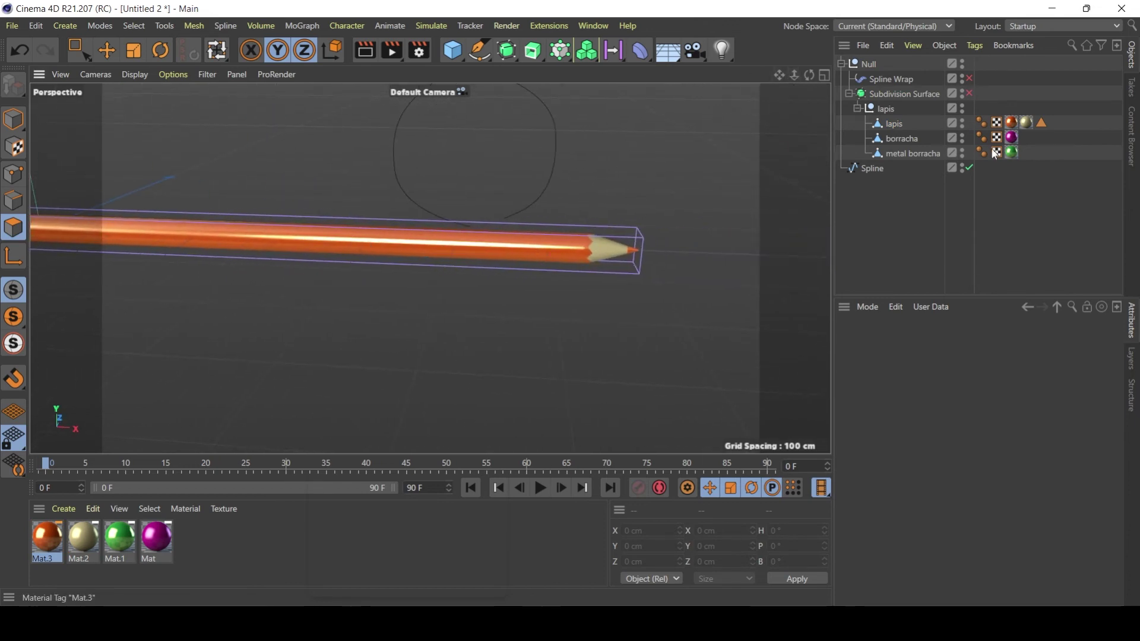
click(968, 93)
mouse_move(661, 261)
alt+mouse_down()
mouse_move(487, 224)
mouse_move(302, 219)
mouse_move(342, 211)
mouse_move(578, 236)
mouse_move(262, 275)
mouse_move(690, 301)
mouse_move(309, 276)
mouse_move(441, 255)
alt+mouse_up()
click(970, 79)
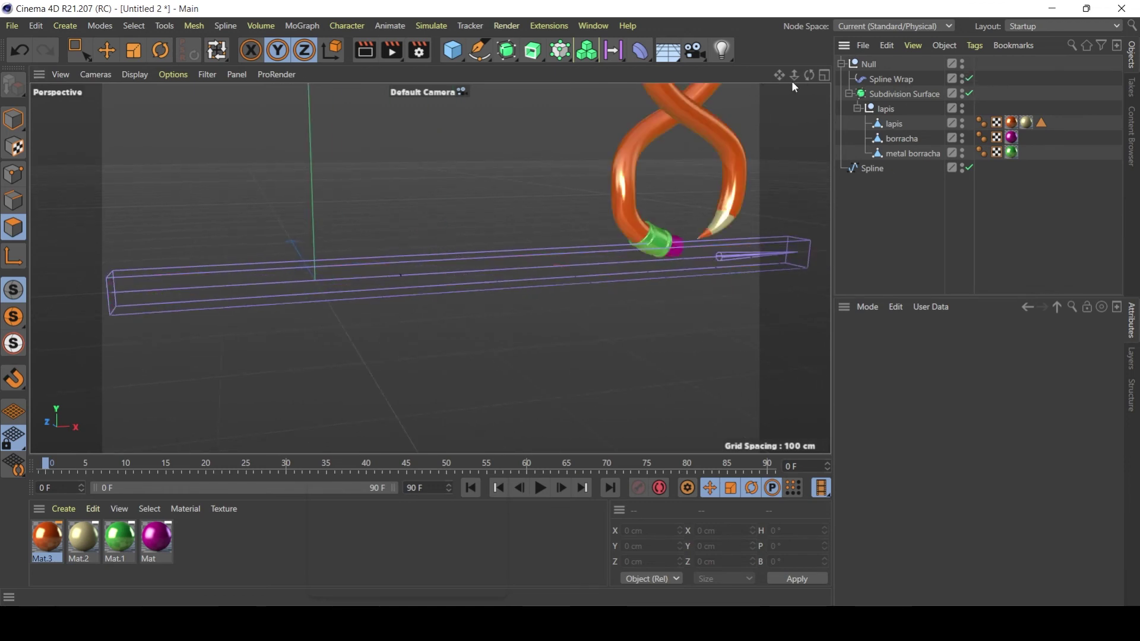
mouse_move(795, 77)
mouse_down()
mouse_move(562, 169)
mouse_move(303, 239)
mouse_move(749, 241)
mouse_move(351, 249)
mouse_move(382, 218)
mouse_move(499, 272)
mouse_move(552, 271)
mouse_move(412, 264)
mouse_move(397, 236)
mouse_up()
scroll(380, 279, up, 3)
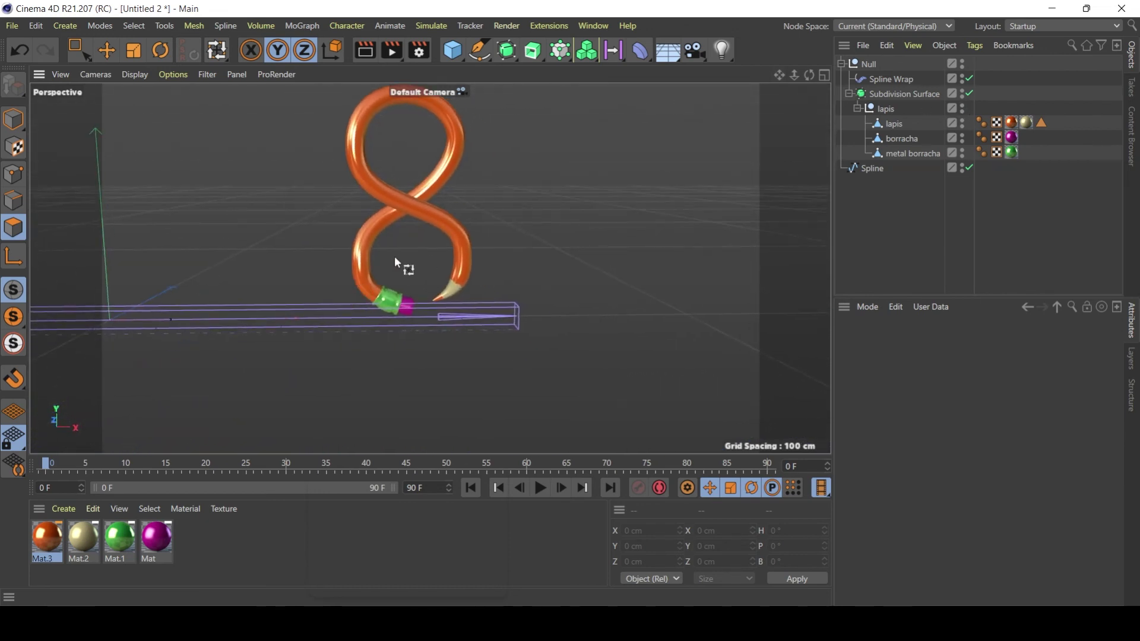
drag(970, 78, 965, 96)
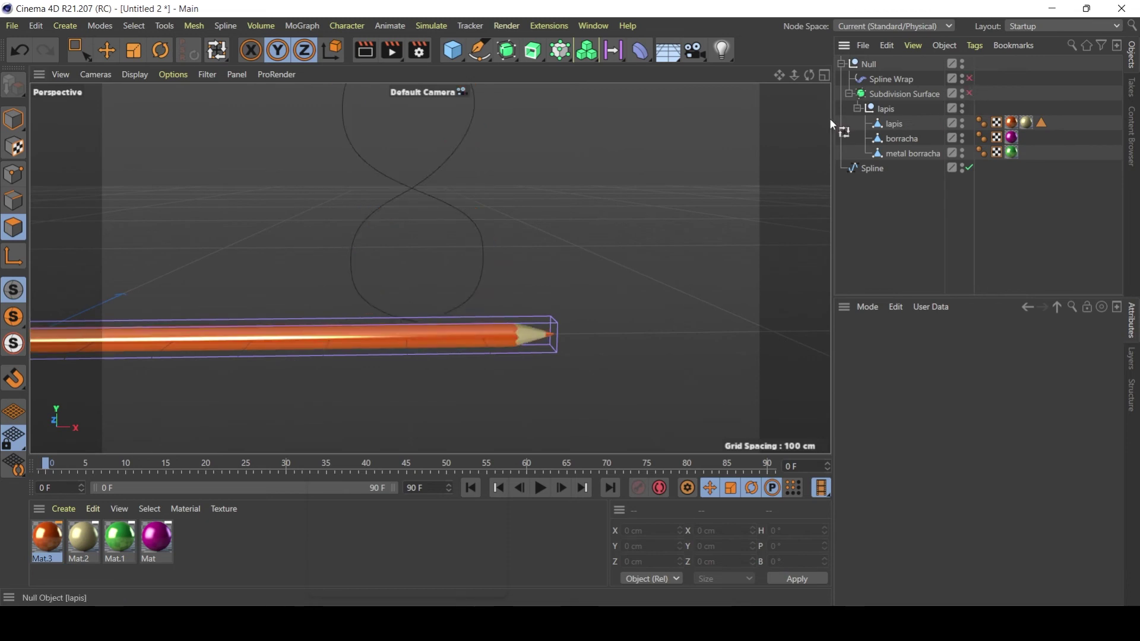
Step: Apply Soft Interpolation to the left point of the figure-eight spline's lower loop and adjust its lower tangent handle
click(13, 174)
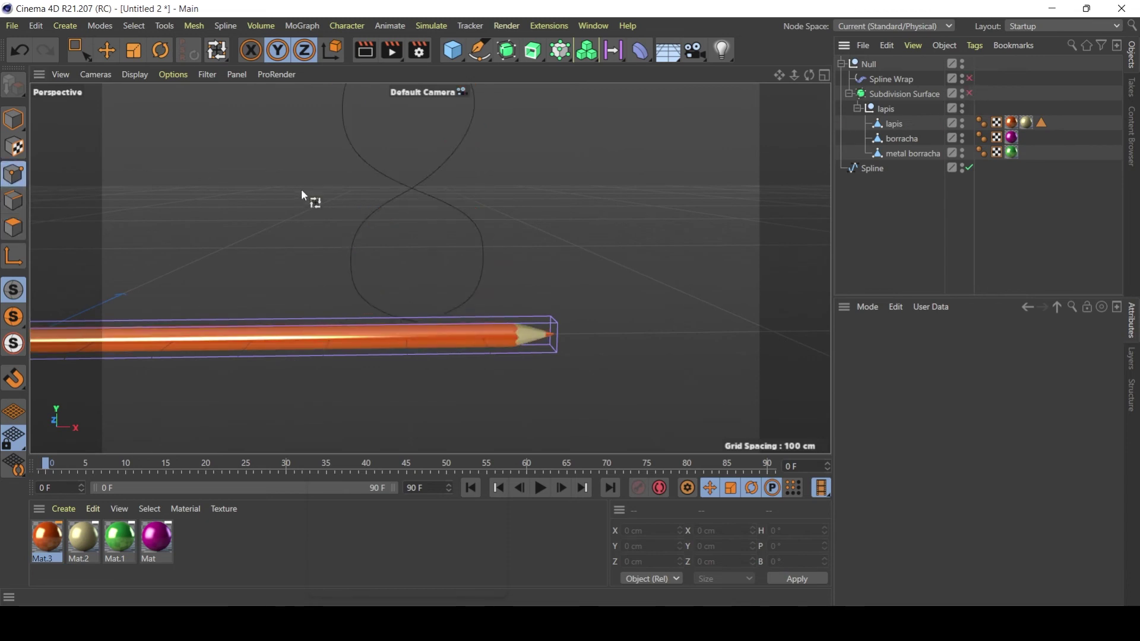
click(871, 168)
drag(69, 48, 119, 57)
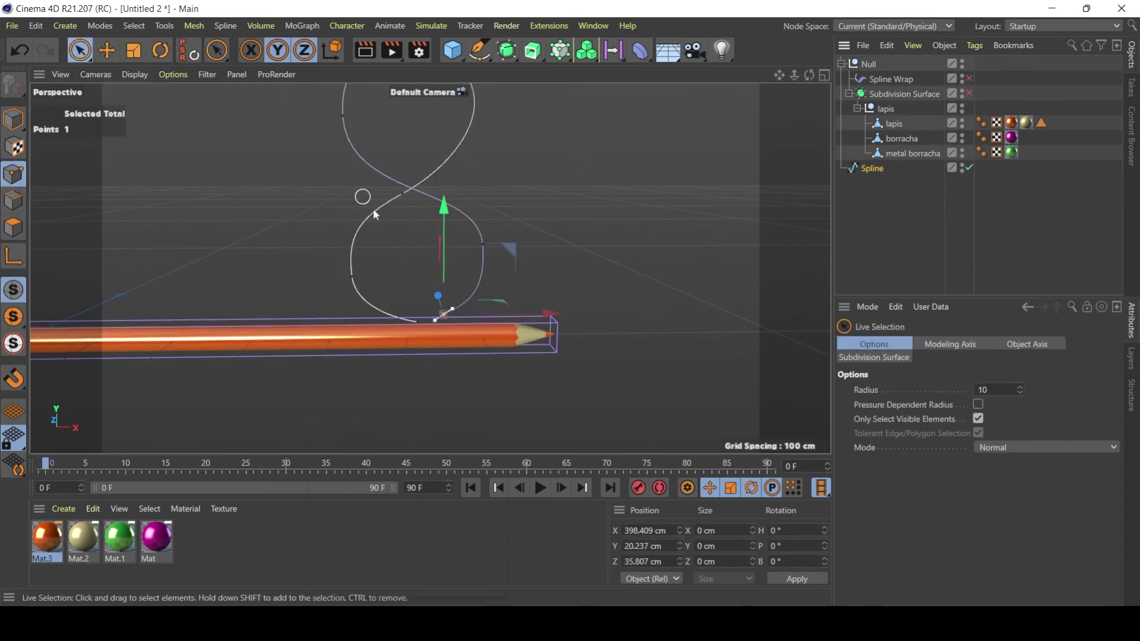
click(350, 249)
key(e)
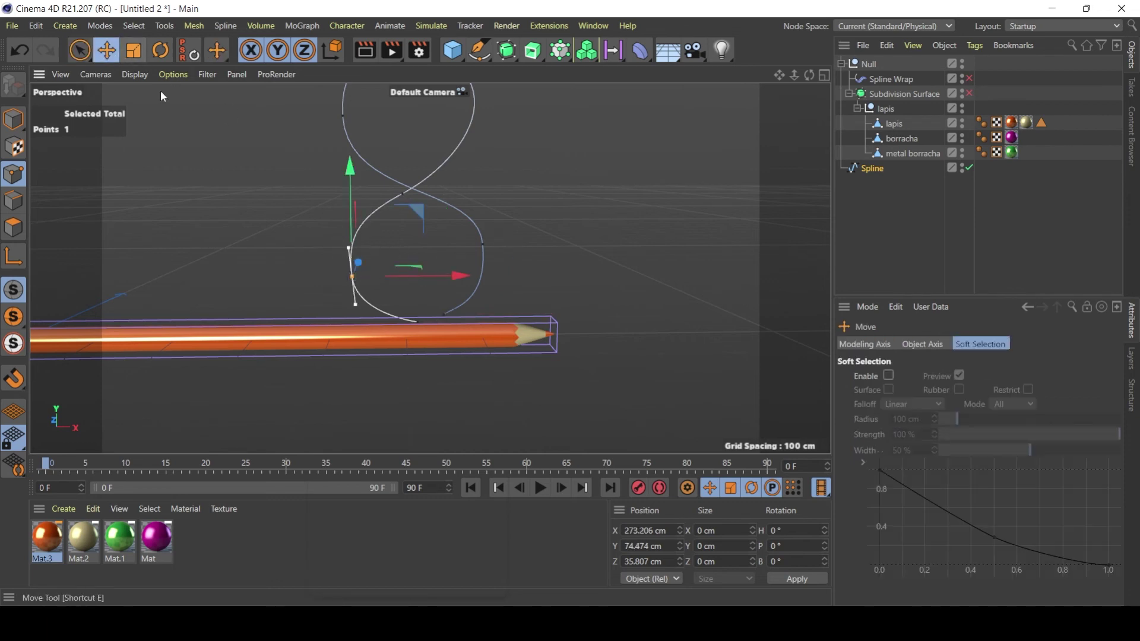
drag(350, 249, 348, 249)
key(ctrl+z)
right_click(397, 238)
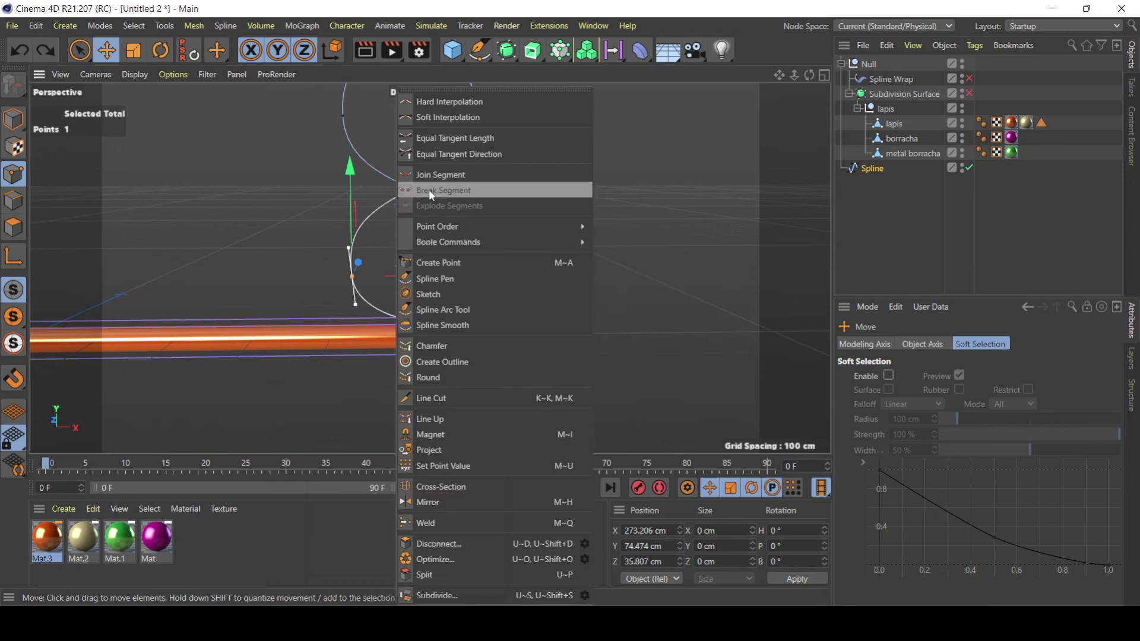
click(445, 117)
drag(354, 295, 355, 301)
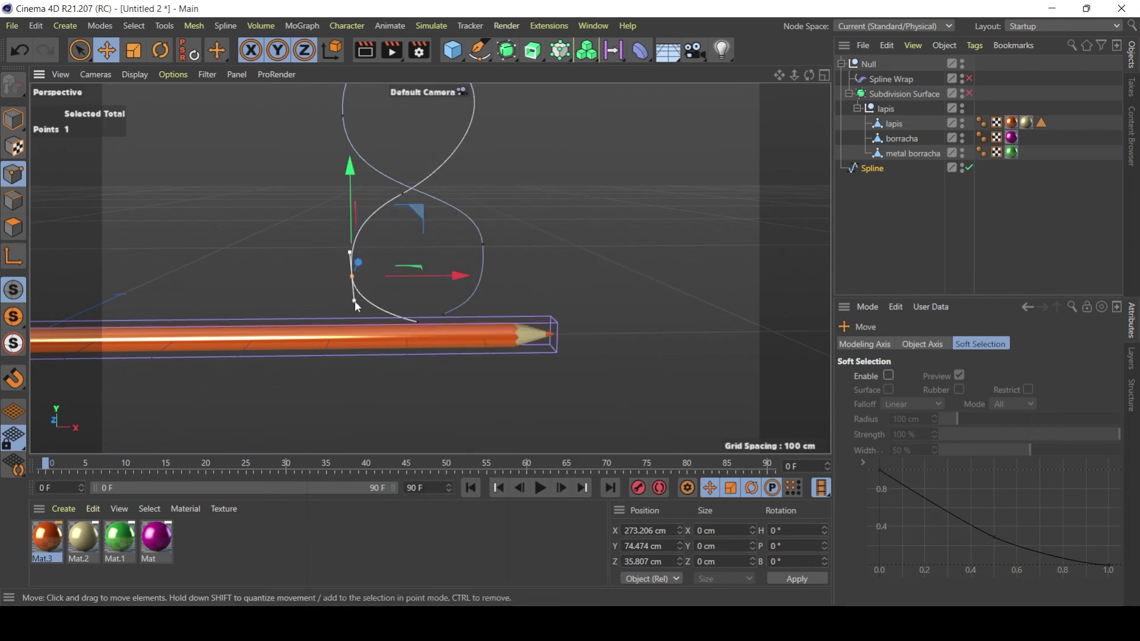
Step: Enable Subdivision Surface and Spline Wrap, and set the Subdivision Editor level to 1
click(969, 94)
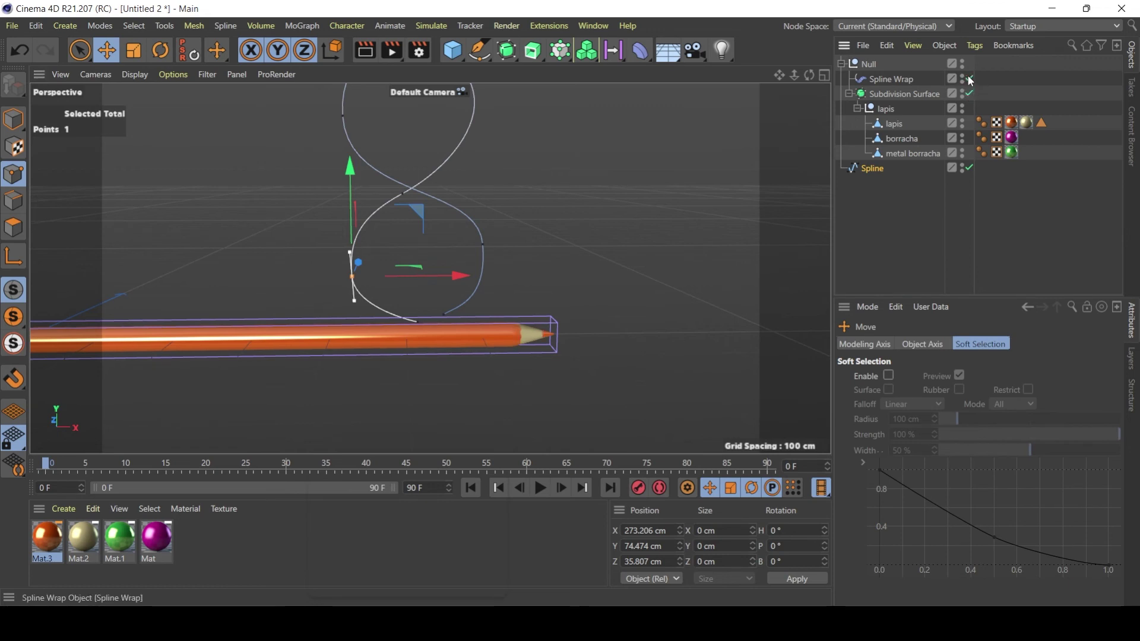
click(970, 78)
click(974, 98)
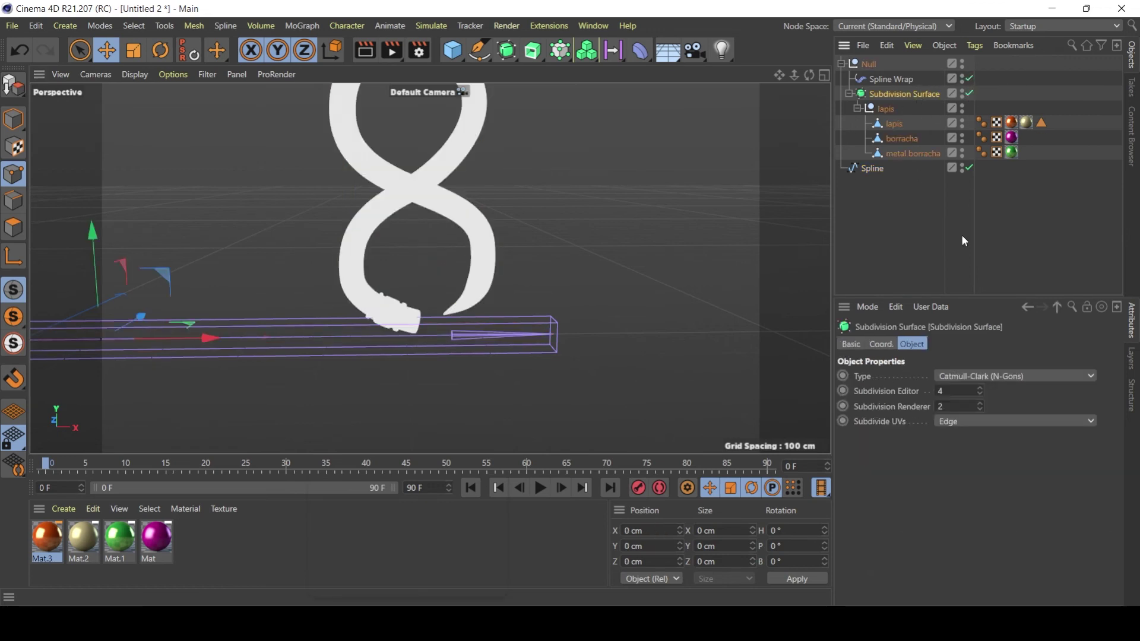
click(981, 395)
click(981, 394)
click(982, 393)
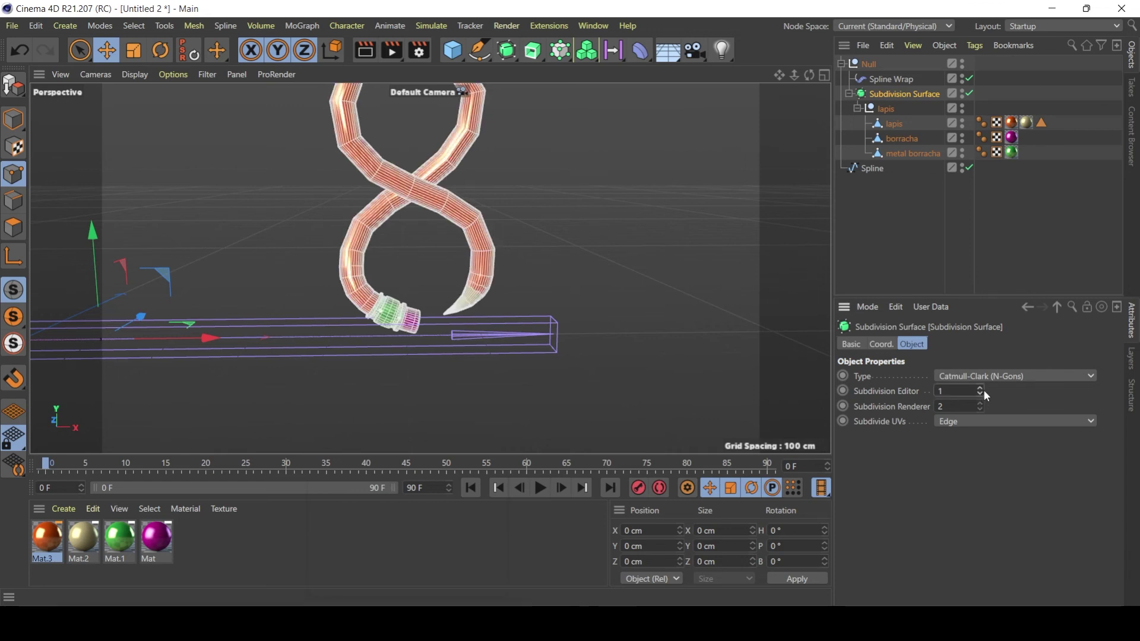
click(884, 220)
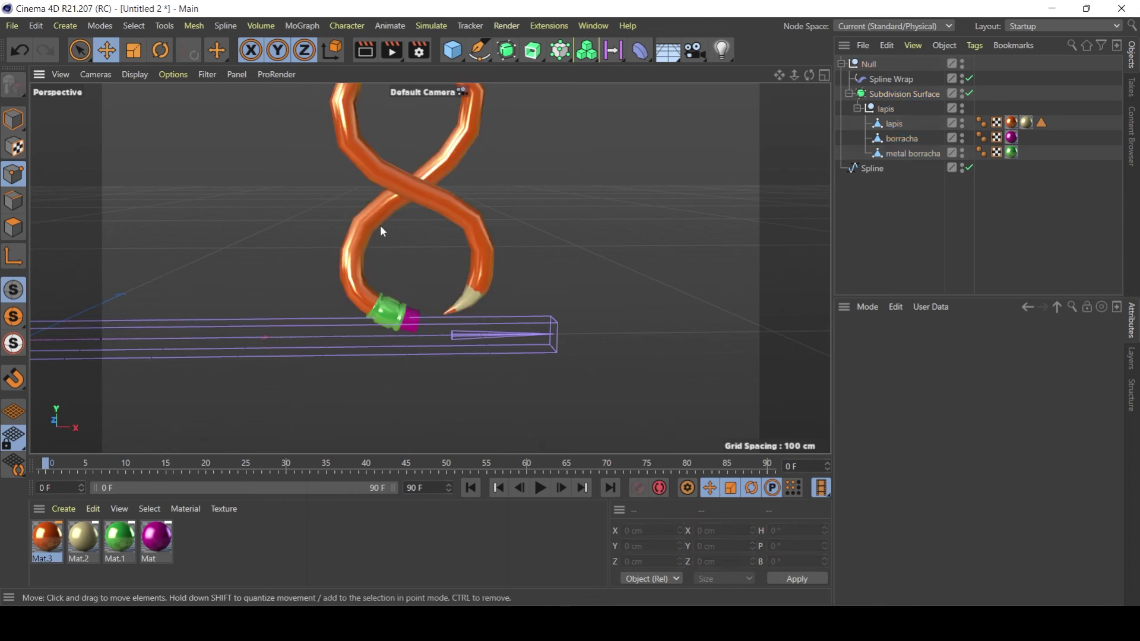
Step: Raise the left point of the spline's lower loop to about 87 cm in Y
alt+drag(380, 226, 381, 232)
alt+middle_drag(450, 215, 432, 270)
mouse_move(414, 300)
alt+mouse_down()
mouse_move(399, 315)
mouse_move(361, 295)
mouse_move(440, 300)
alt+mouse_up()
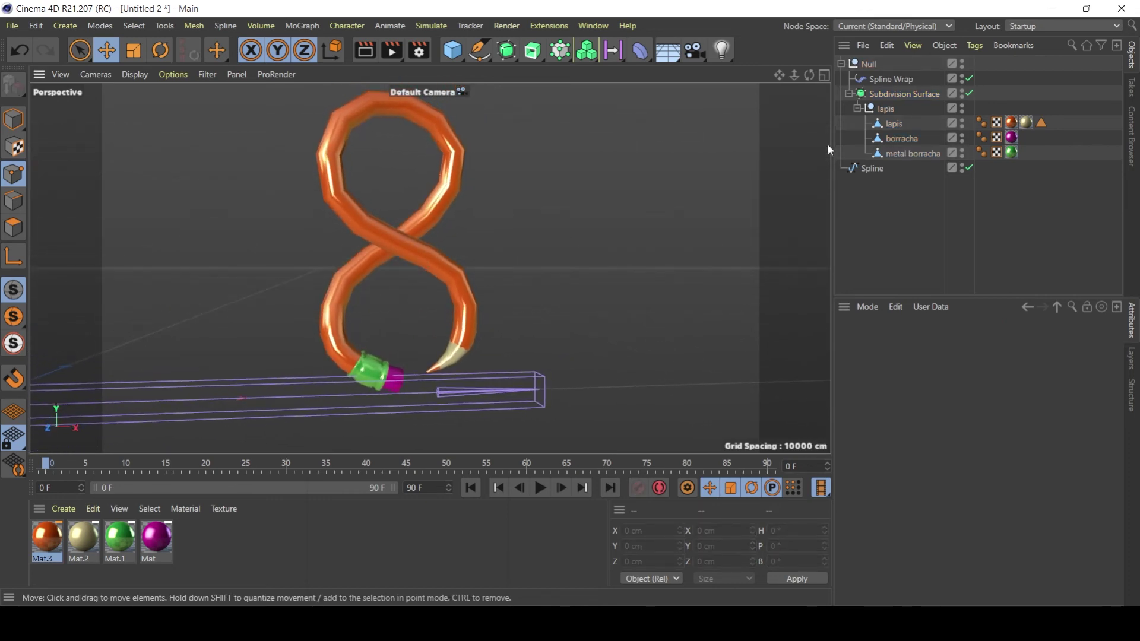
click(890, 171)
drag(331, 255, 333, 226)
Step: Using Rectangle Selection, raise the lower loop's left point to about Y 89 cm and nudge the spline's crossing point along X
click(90, 60)
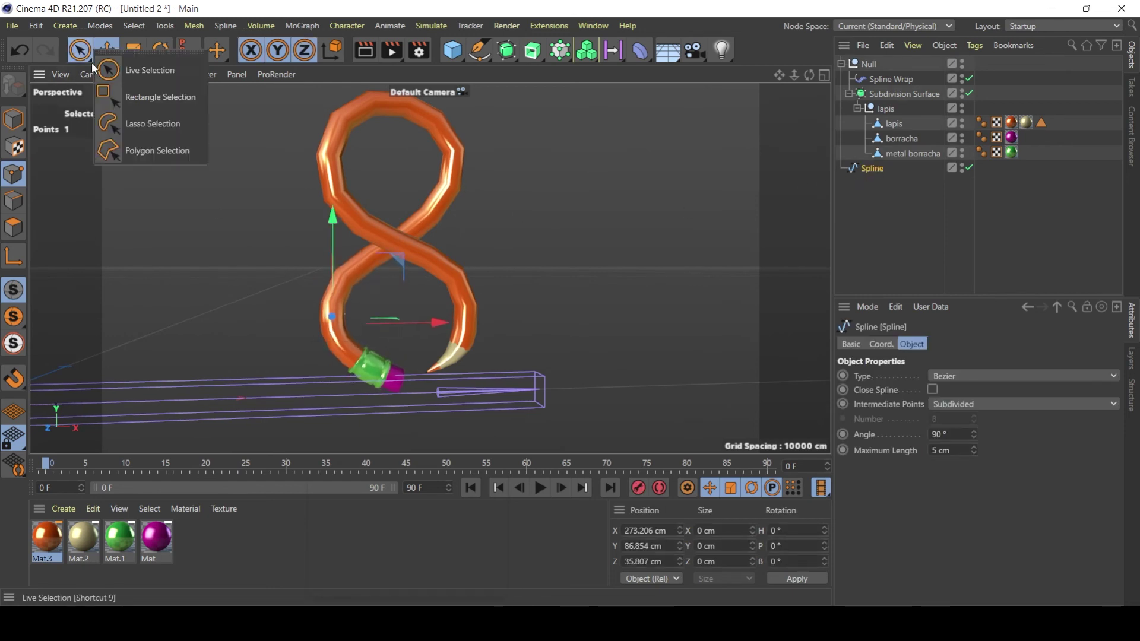
click(101, 69)
click(97, 56)
click(153, 123)
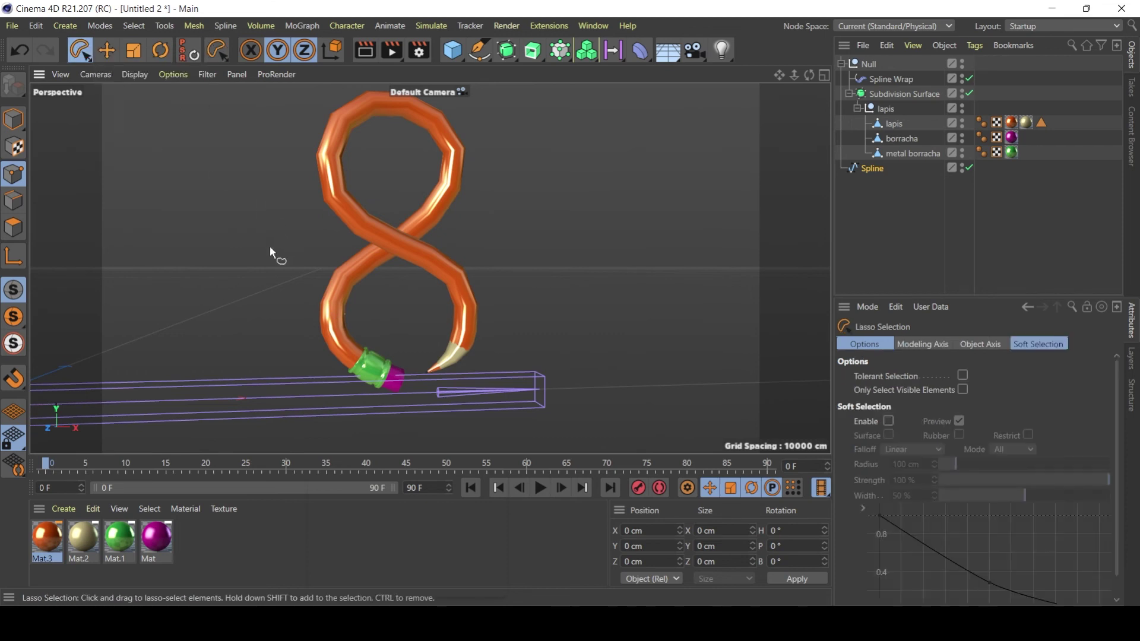
click(79, 51)
click(119, 83)
drag(296, 277, 420, 368)
drag(334, 218, 332, 215)
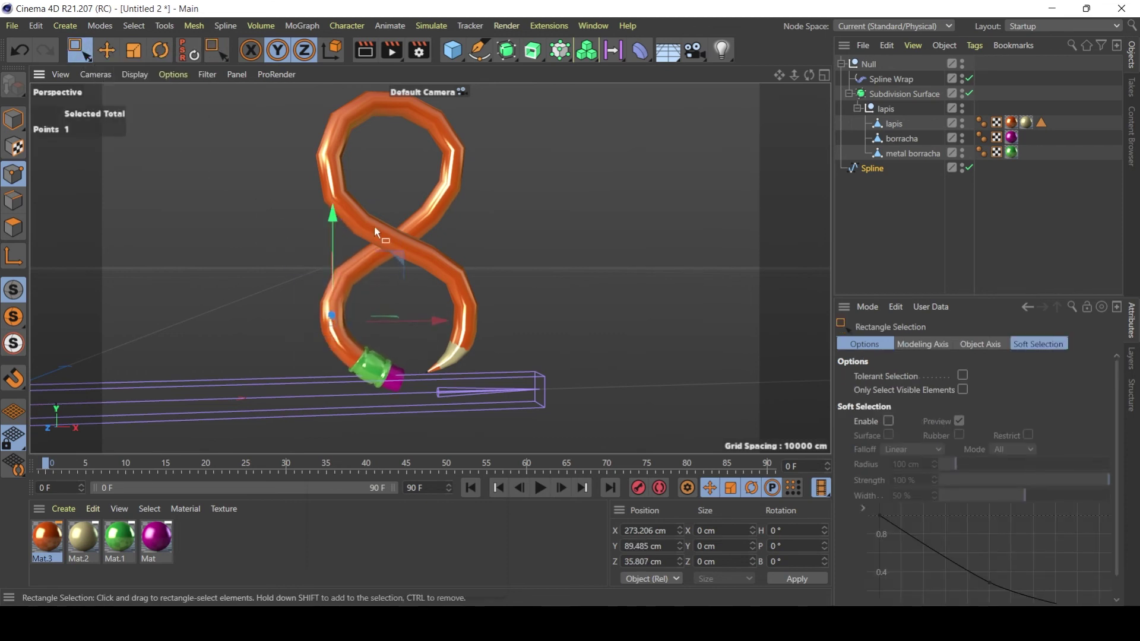
click(385, 228)
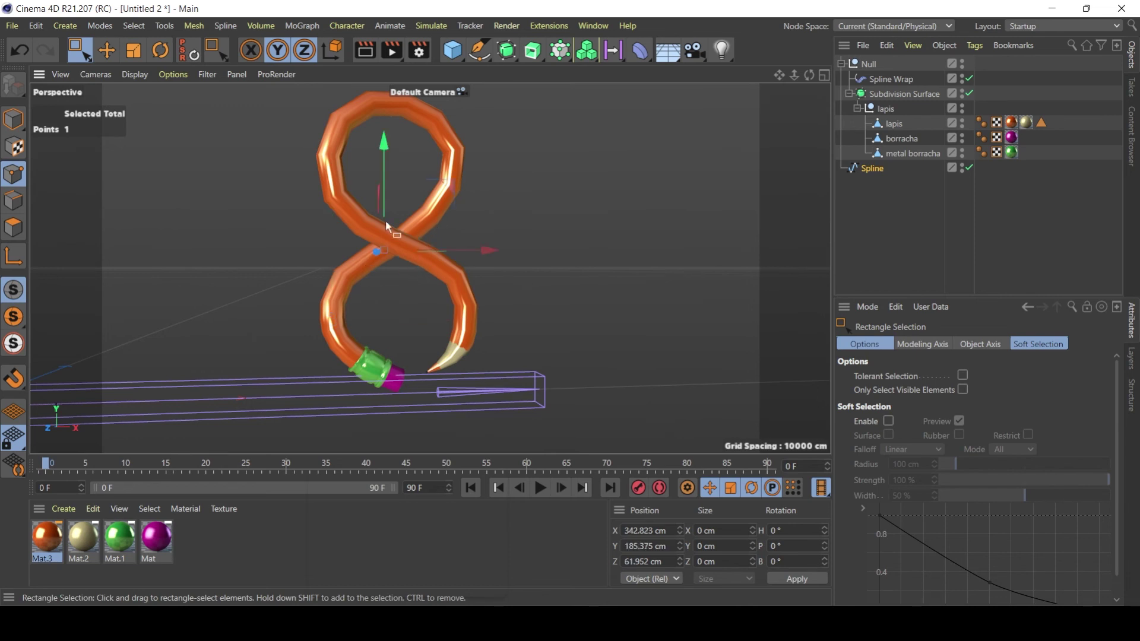
drag(482, 248, 483, 249)
Step: Disable Spline Wrap and Subdivision Surface, and try raising the spline's eraser-end point along Y
drag(410, 346, 383, 397)
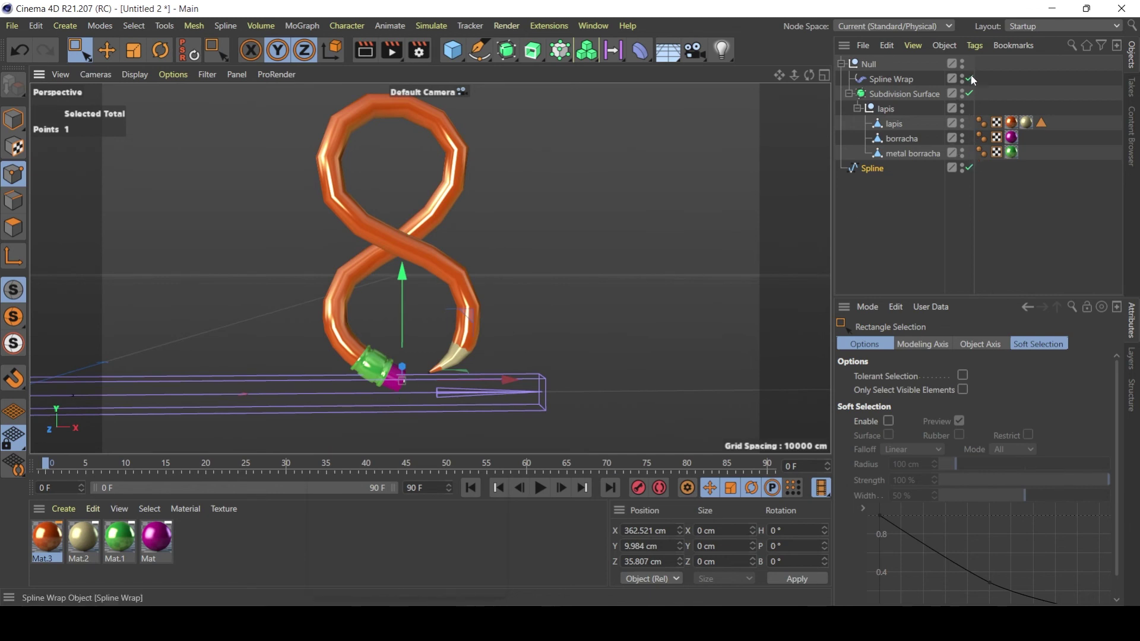
drag(969, 78, 970, 93)
click(402, 276)
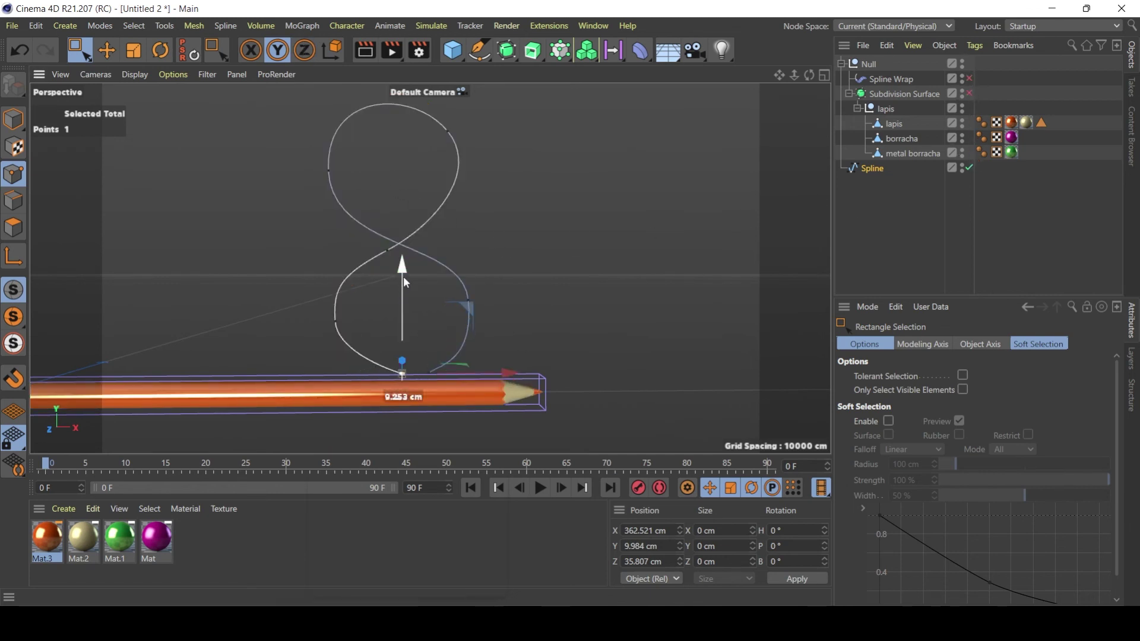
key(ctrl+z)
Step: Insert a point with the Spline Pen just before the spline's eraser end, at about X 352 cm and Y 14 cm
alt+middle_drag(563, 343, 552, 293)
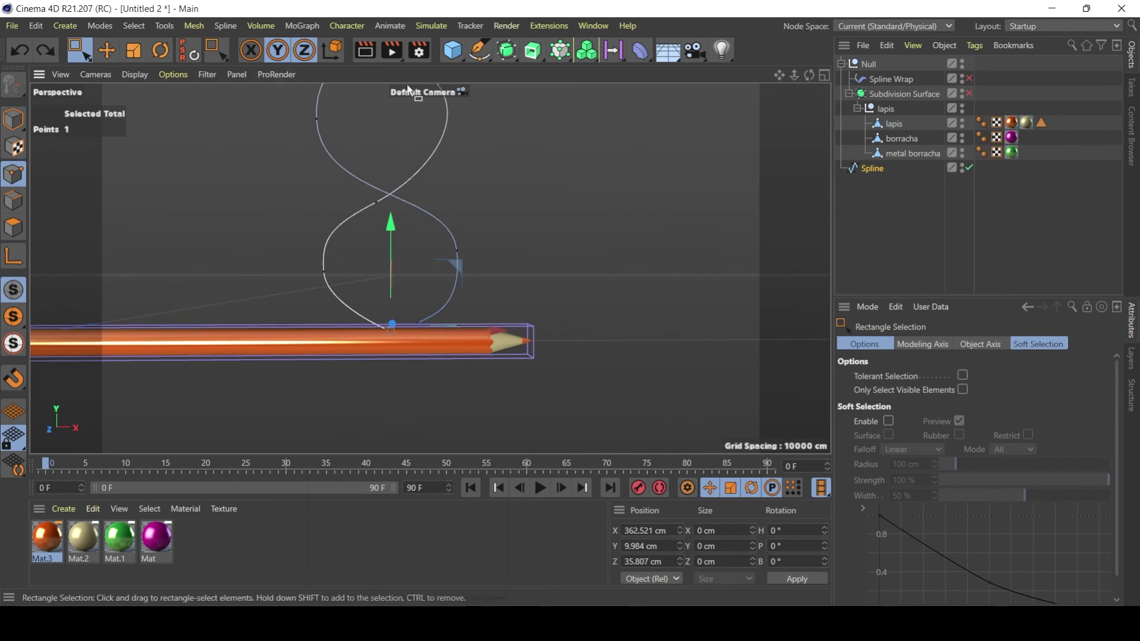
click(479, 51)
mouse_move(426, 289)
alt+mouse_down()
mouse_move(418, 315)
mouse_move(512, 379)
mouse_move(445, 281)
mouse_move(393, 296)
mouse_move(336, 276)
mouse_move(423, 308)
alt+mouse_up()
scroll(423, 304, up, 8)
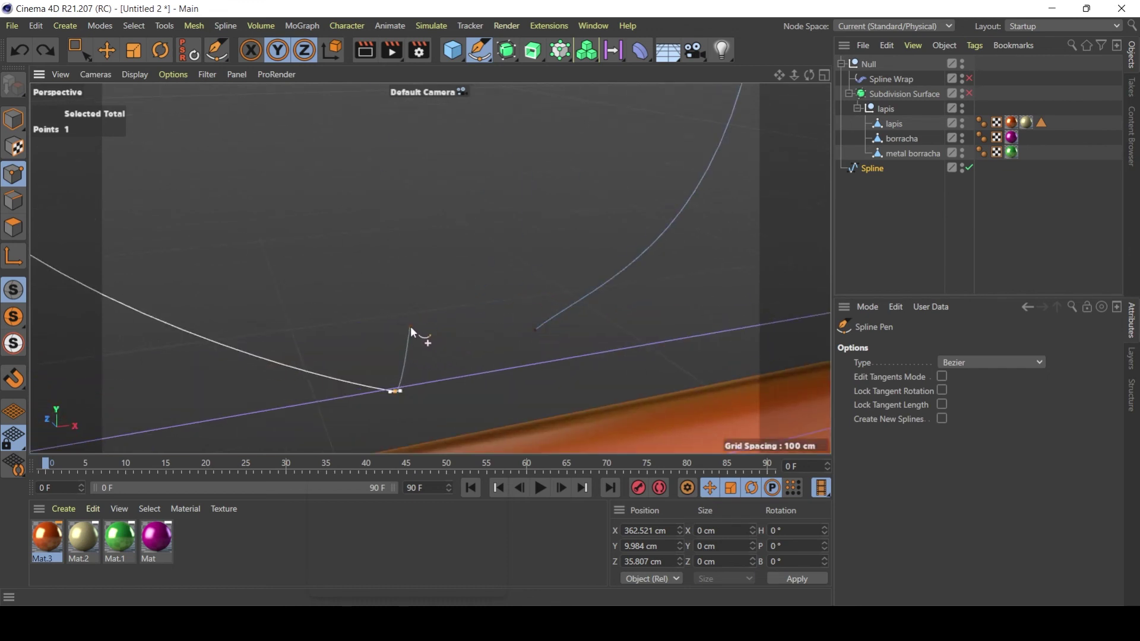
alt+middle_drag(440, 263, 440, 273)
scroll(397, 276, down, 6)
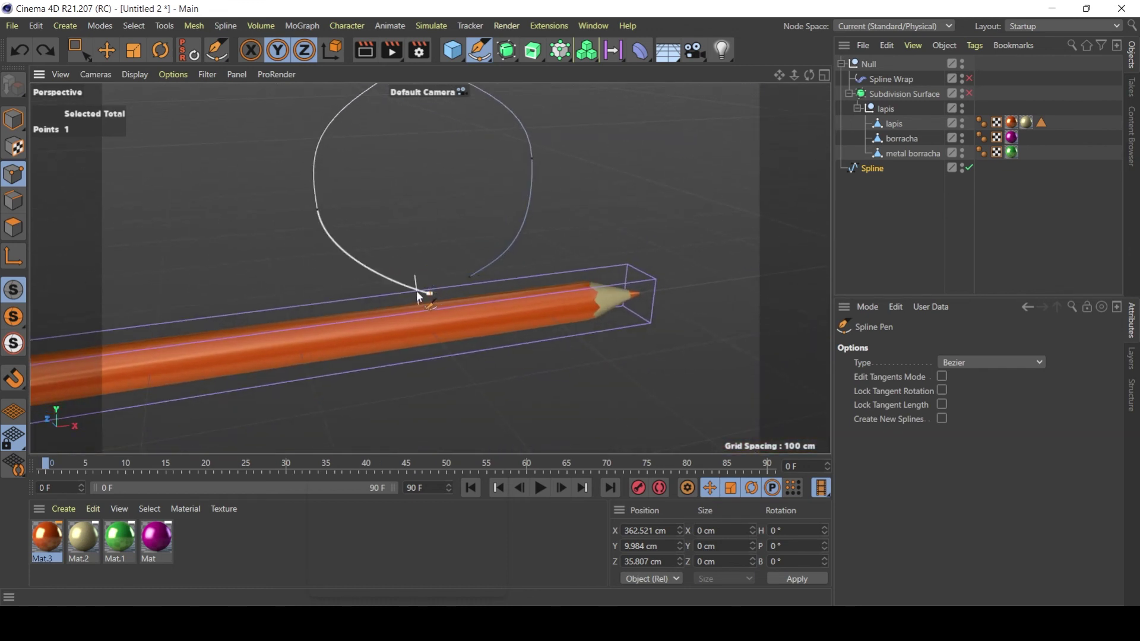
mouse_move(417, 292)
mouse_down()
mouse_move(489, 299)
mouse_move(415, 285)
mouse_up()
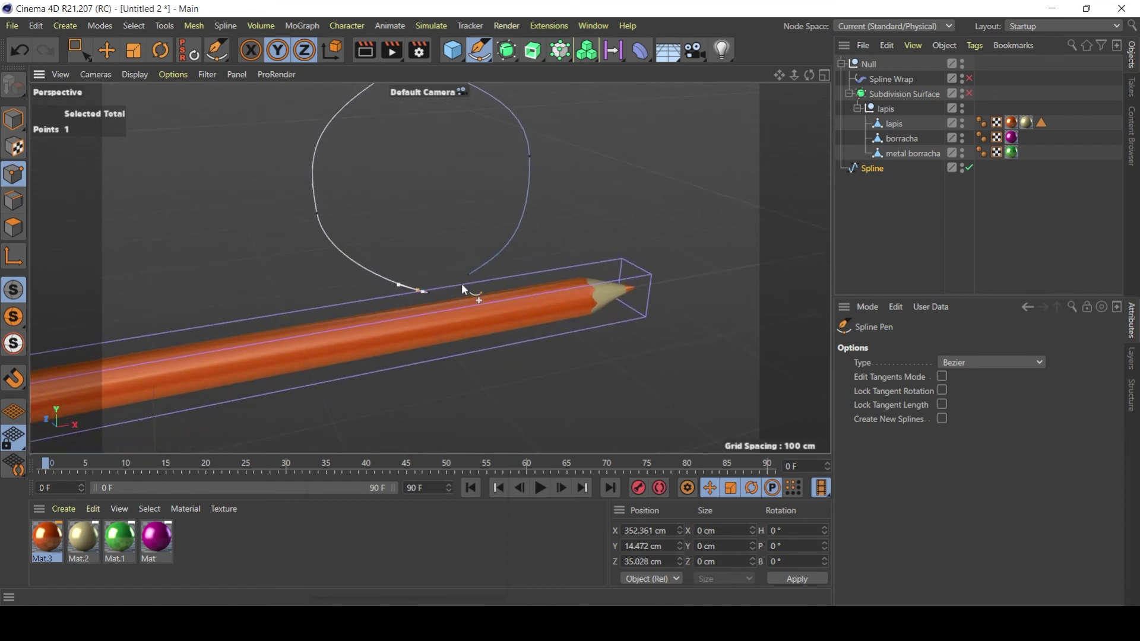
click(80, 52)
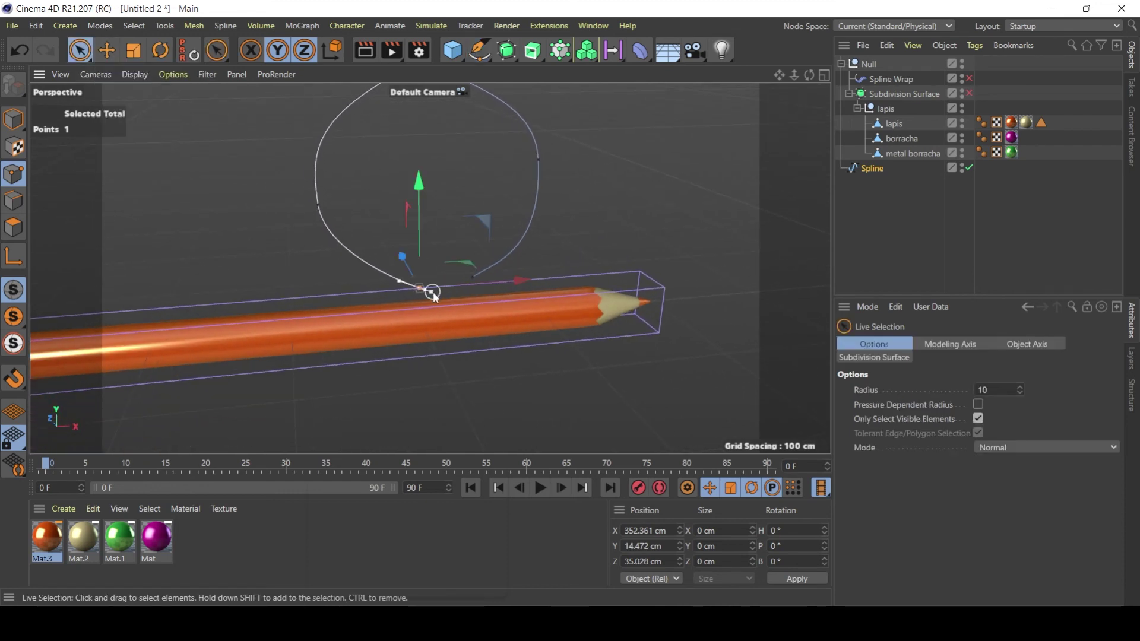
Step: Move the spline's eraser-end point to about X 376 cm and Y 17 cm
drag(437, 234, 440, 193)
drag(530, 274, 545, 275)
key(e)
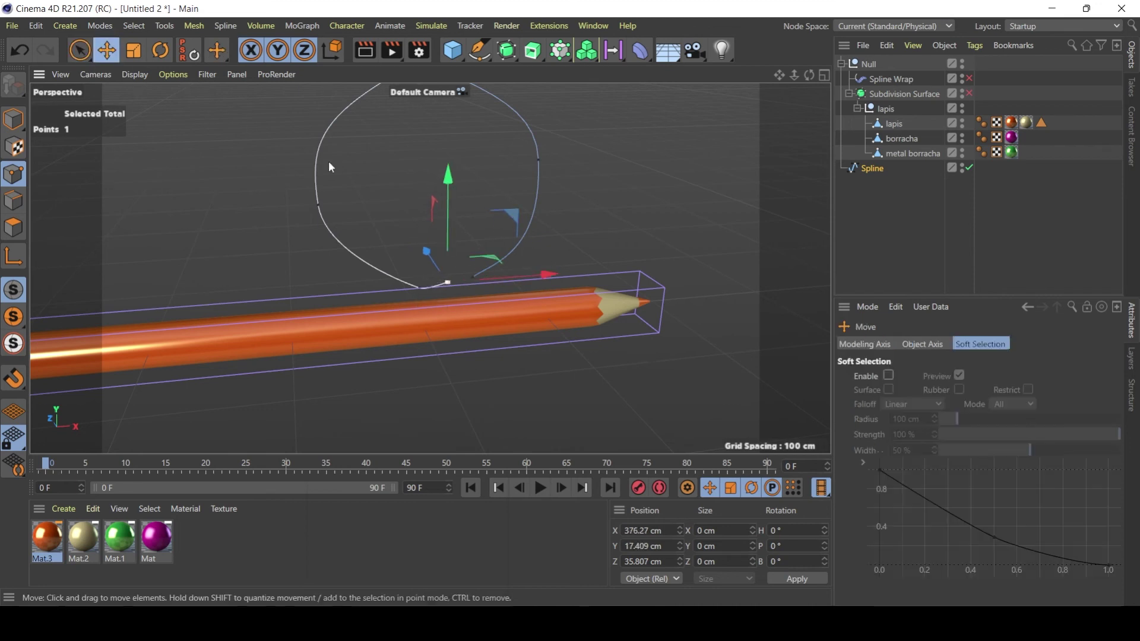
scroll(492, 270, up, 5)
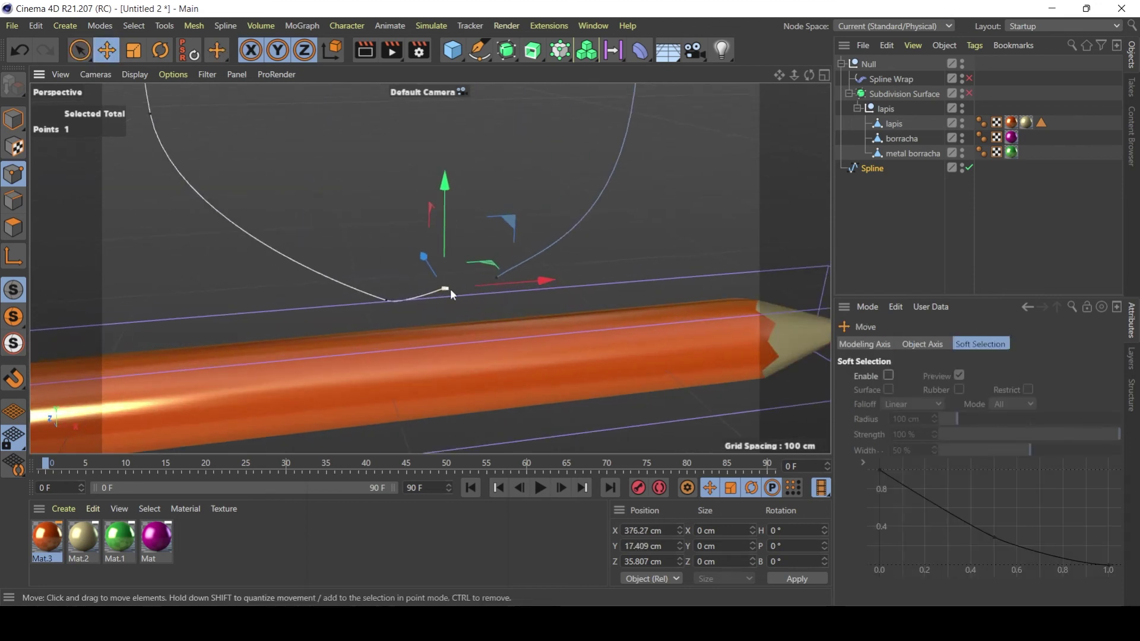
drag(450, 288, 484, 276)
Step: Lengthen the tangent of the point just before the eraser end and move that point to about X 337 cm
click(386, 301)
drag(364, 293, 270, 278)
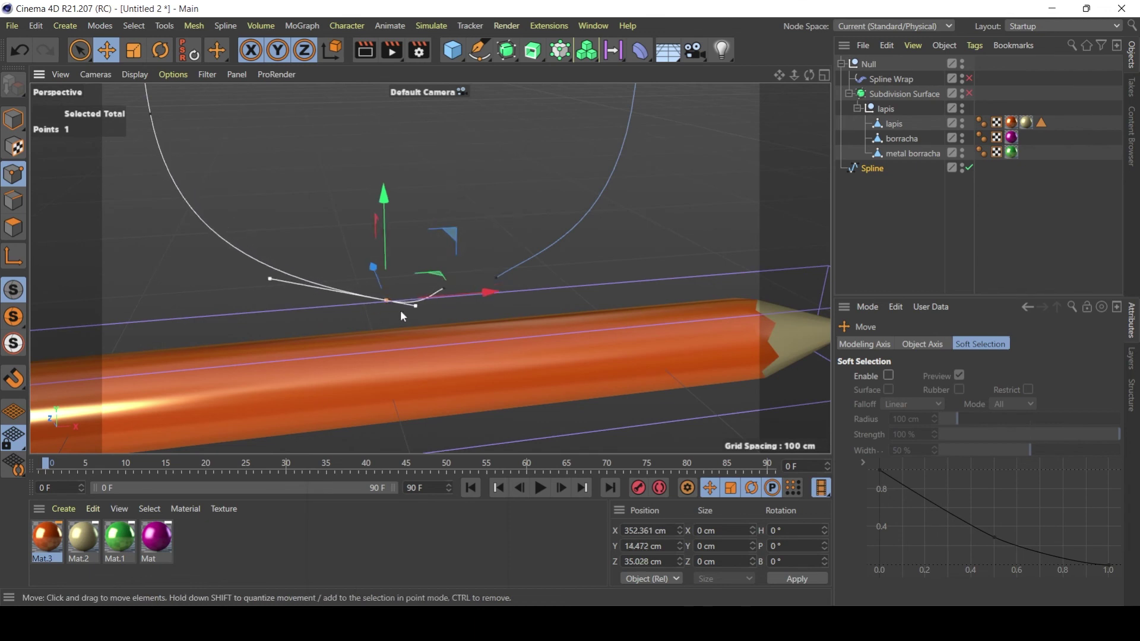
drag(484, 295, 443, 297)
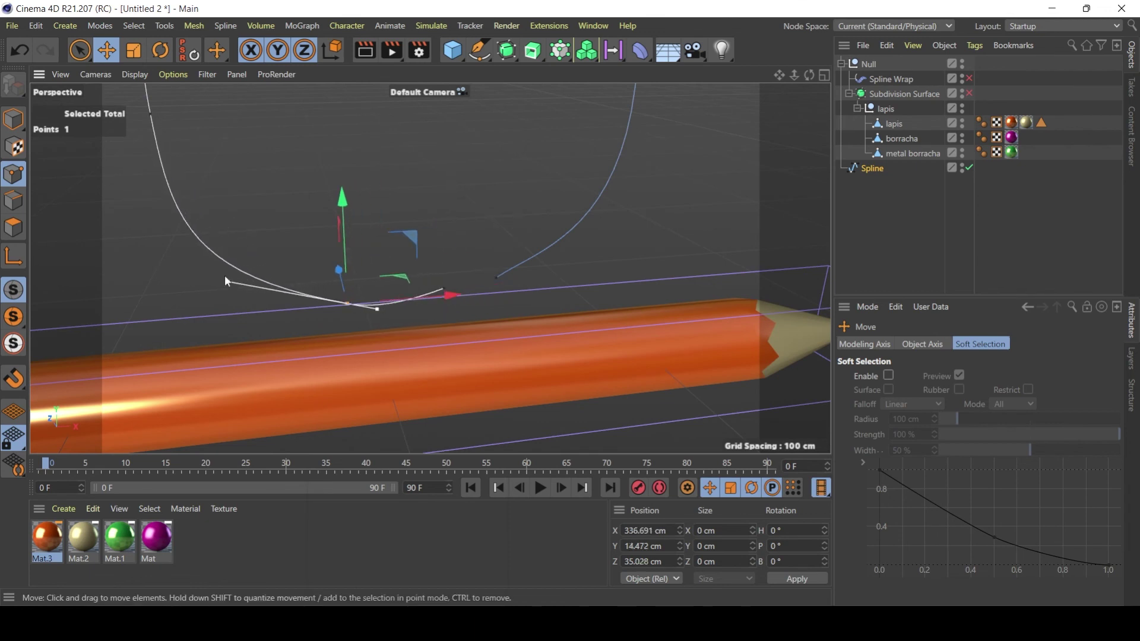
Step: Shorten the tangent of the lower loop's left point and readjust the tangent of the point before the eraser end
click(150, 113)
drag(169, 191, 161, 149)
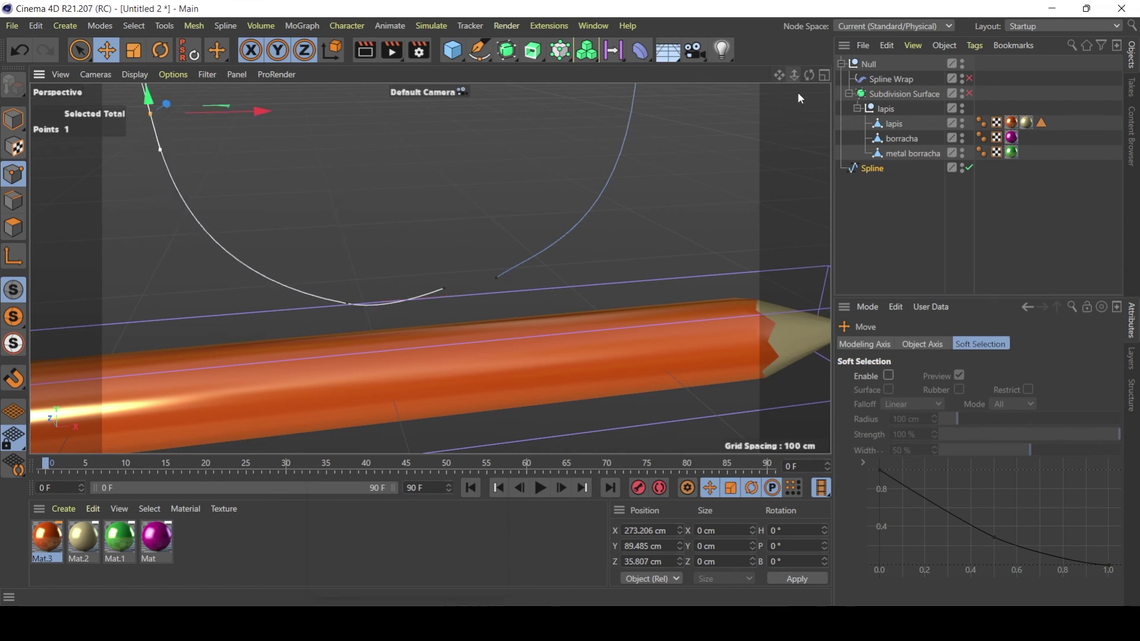
scroll(790, 118, down, 3)
alt+middle_drag(396, 223, 332, 254)
mouse_move(300, 330)
alt+mouse_down()
mouse_move(269, 296)
mouse_move(297, 302)
alt+mouse_up()
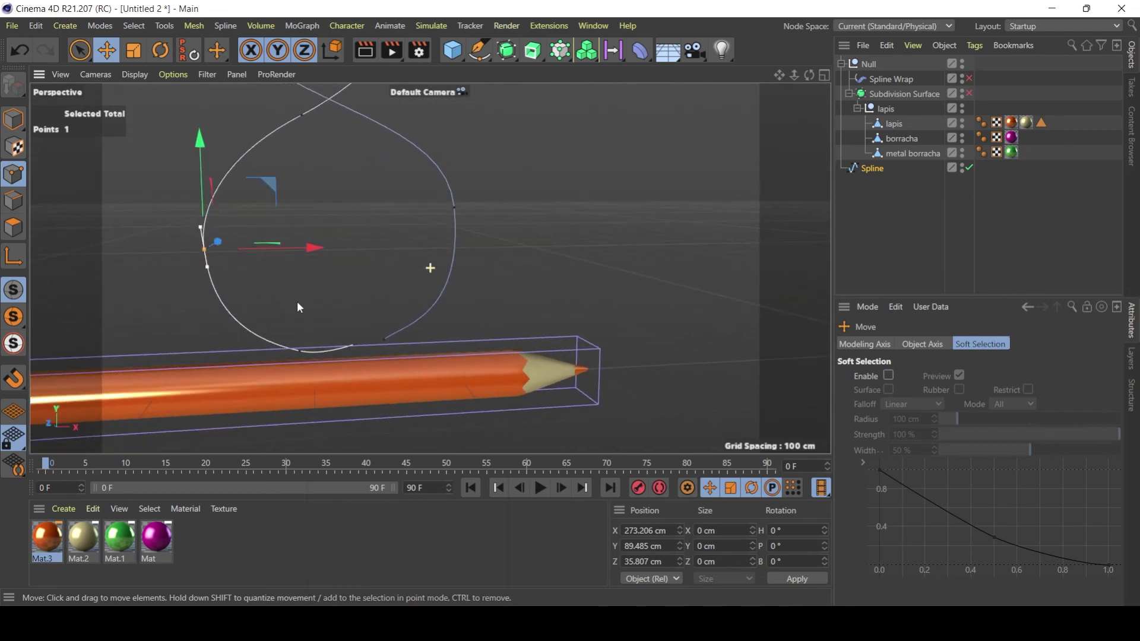
click(351, 350)
drag(375, 340, 245, 339)
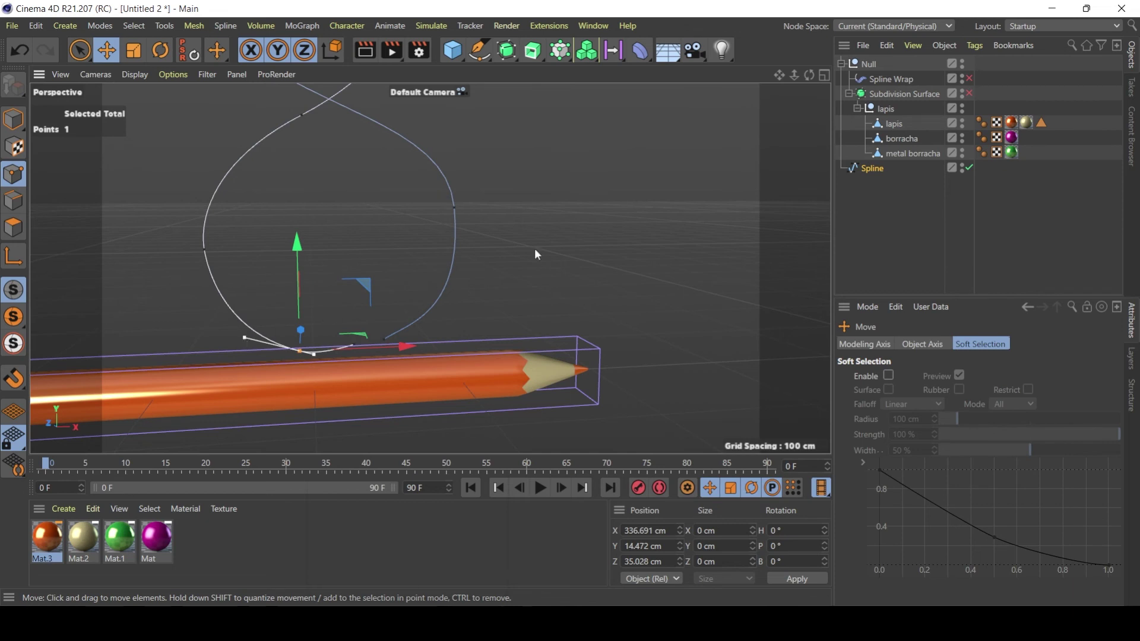
Step: Re-enable Spline Wrap and Subdivision Surface and frame the whole figure-eight pencil
click(969, 79)
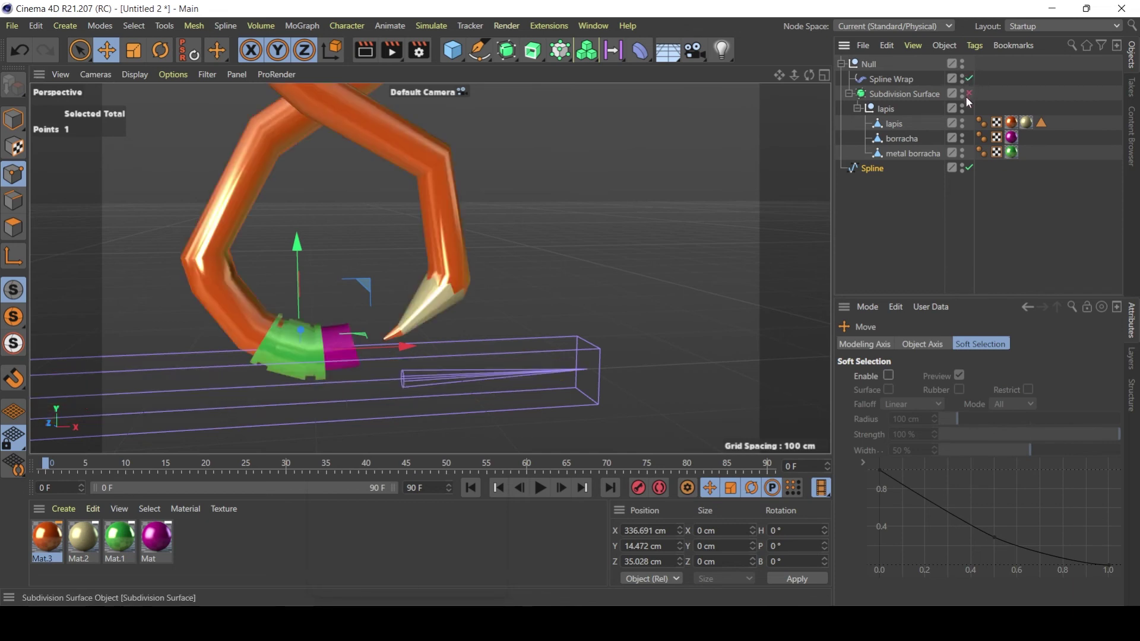
click(969, 94)
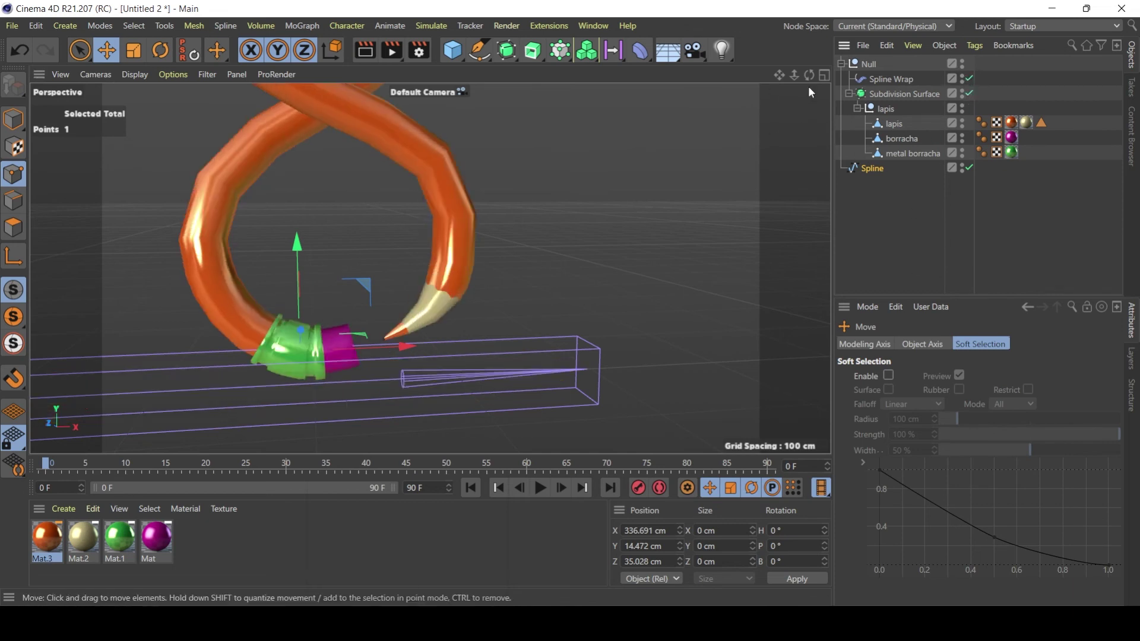
drag(794, 75, 736, 89)
mouse_move(810, 74)
mouse_down()
mouse_move(560, 186)
mouse_move(256, 195)
mouse_move(790, 98)
mouse_move(737, 118)
mouse_up()
alt+middle_drag(448, 230, 426, 251)
mouse_move(359, 238)
alt+mouse_down()
mouse_move(761, 239)
mouse_move(306, 239)
mouse_move(526, 220)
mouse_move(530, 239)
mouse_move(494, 227)
mouse_move(383, 238)
mouse_move(392, 263)
mouse_move(404, 230)
mouse_move(458, 251)
mouse_move(451, 271)
mouse_move(475, 262)
alt+mouse_up()
Step: Try raising the Subdivision Surface's Subdivision Editor level step by step to 4
click(920, 93)
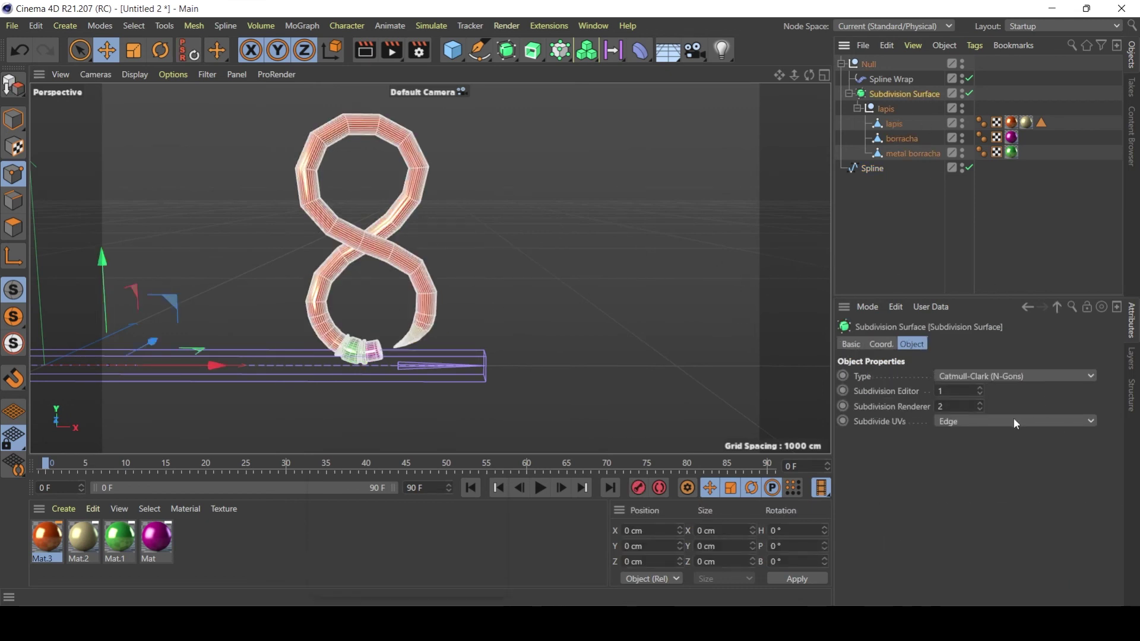
click(980, 388)
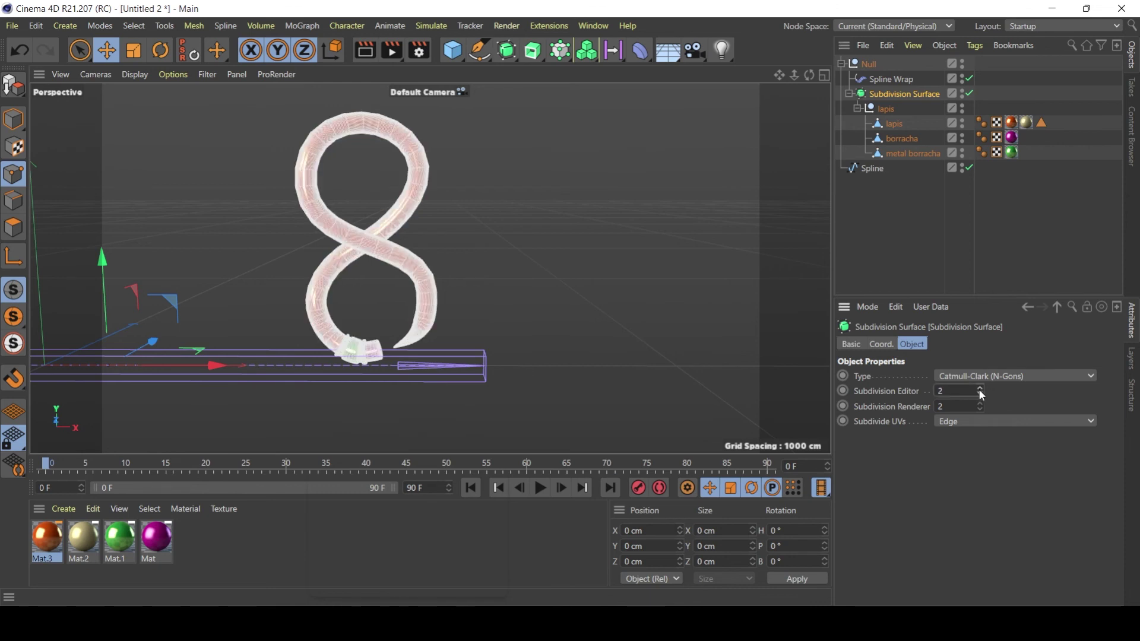
click(981, 390)
click(929, 246)
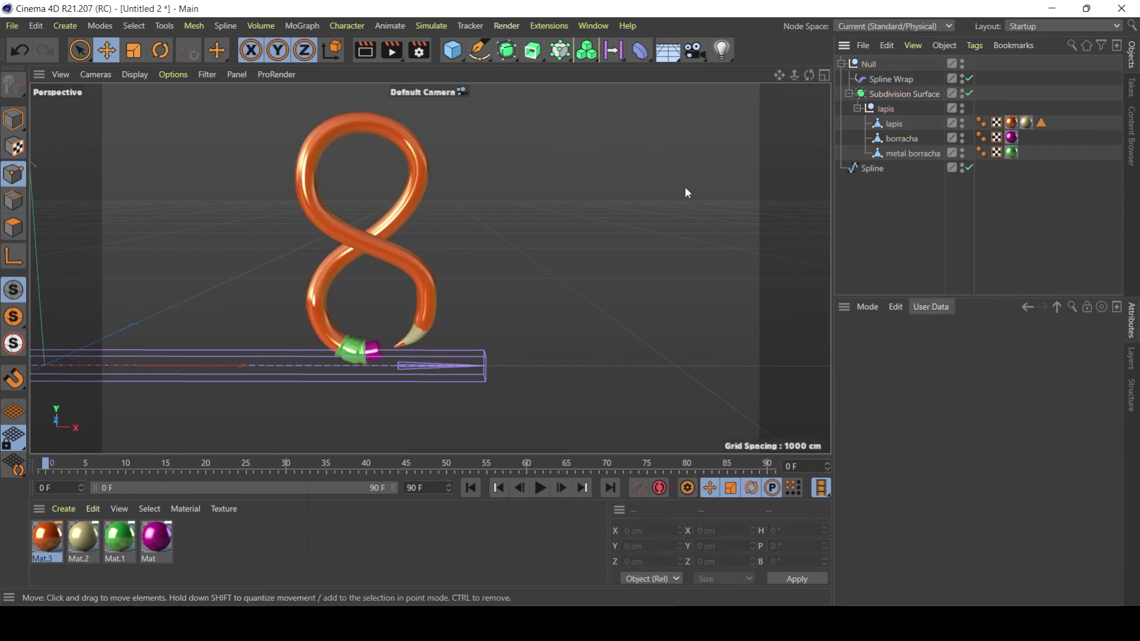
alt+drag(685, 190, 475, 244)
click(904, 93)
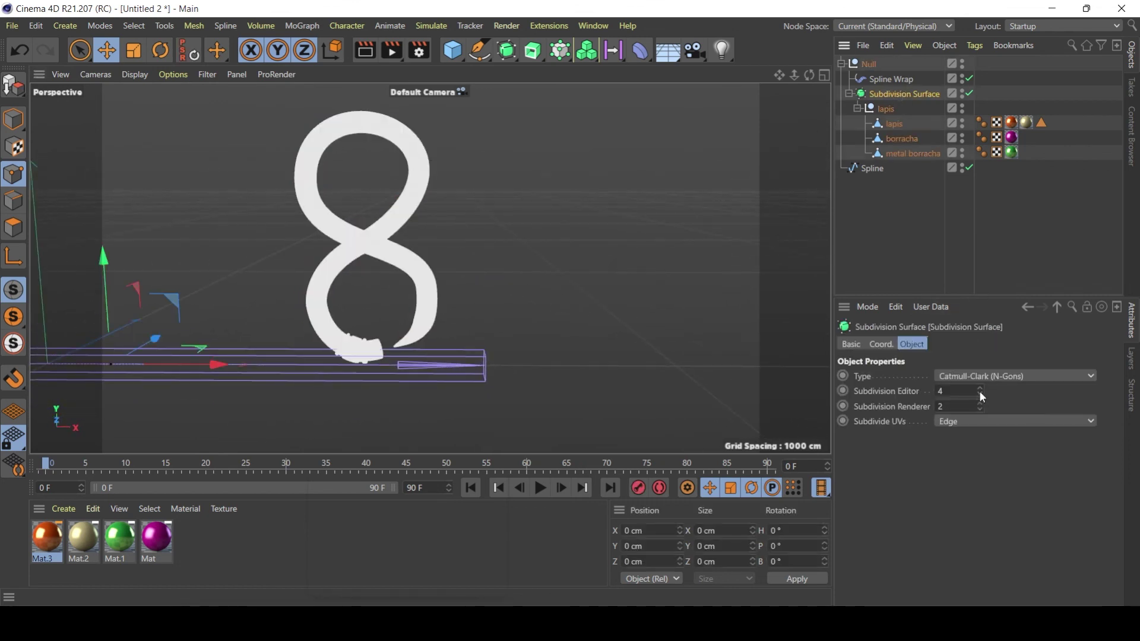
Step: Set the Subdivision Surface's Subdivision Editor to 1 and Subdivision Renderer to 5
drag(981, 396, 981, 405)
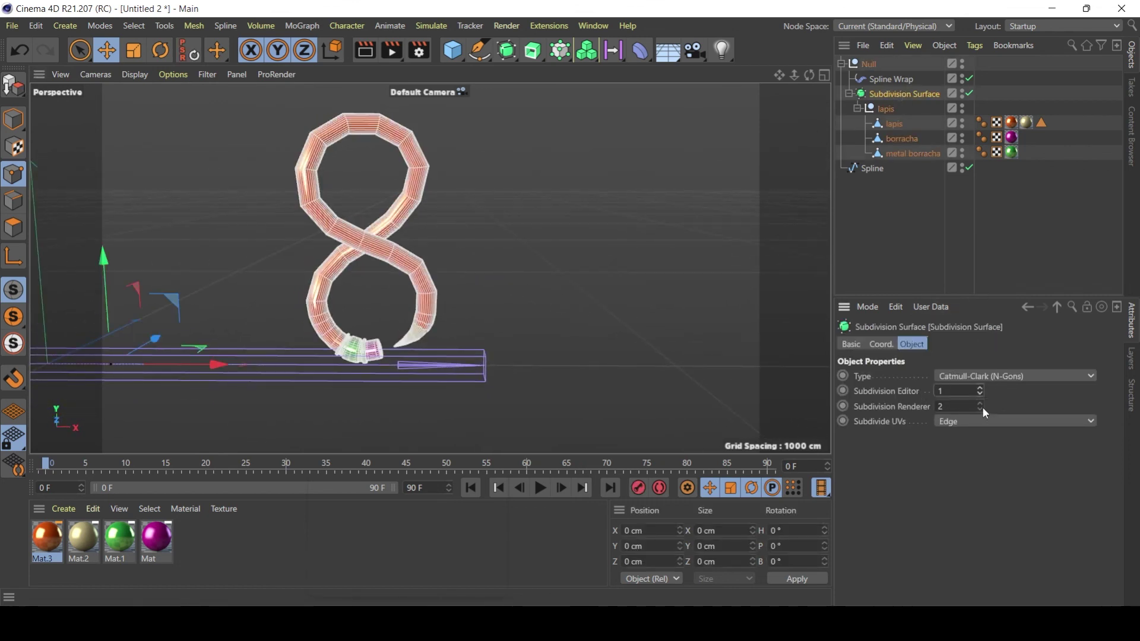
click(903, 232)
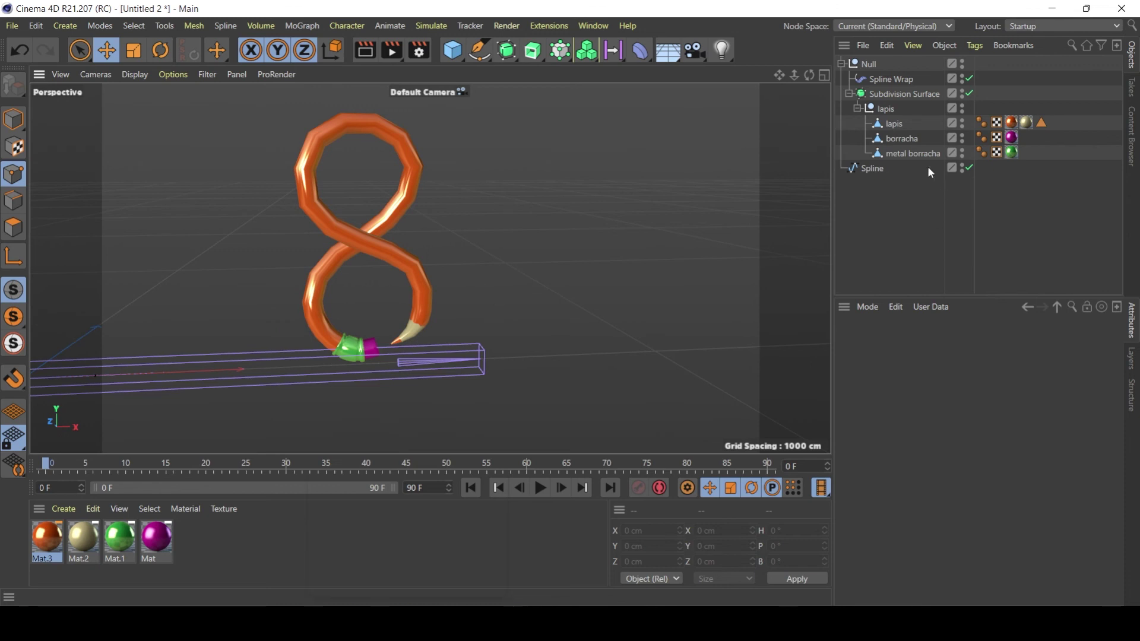
click(899, 96)
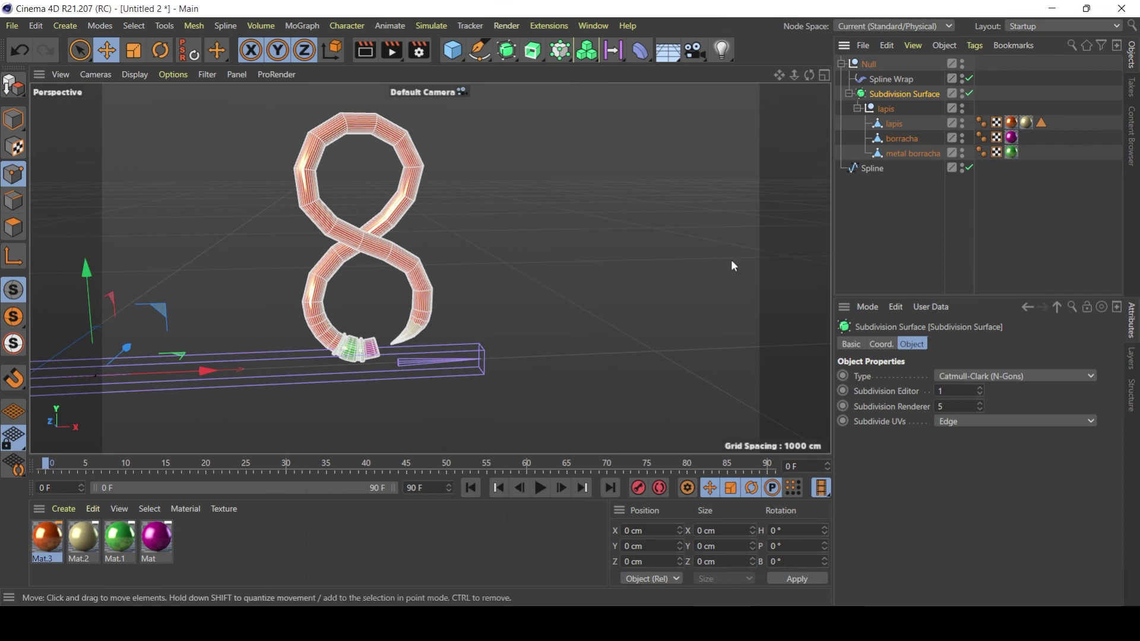
Step: Examine the figure-eight pencil from the front and compare it with AULAS_FINAL.png in the image viewer
alt+drag(756, 222, 466, 247)
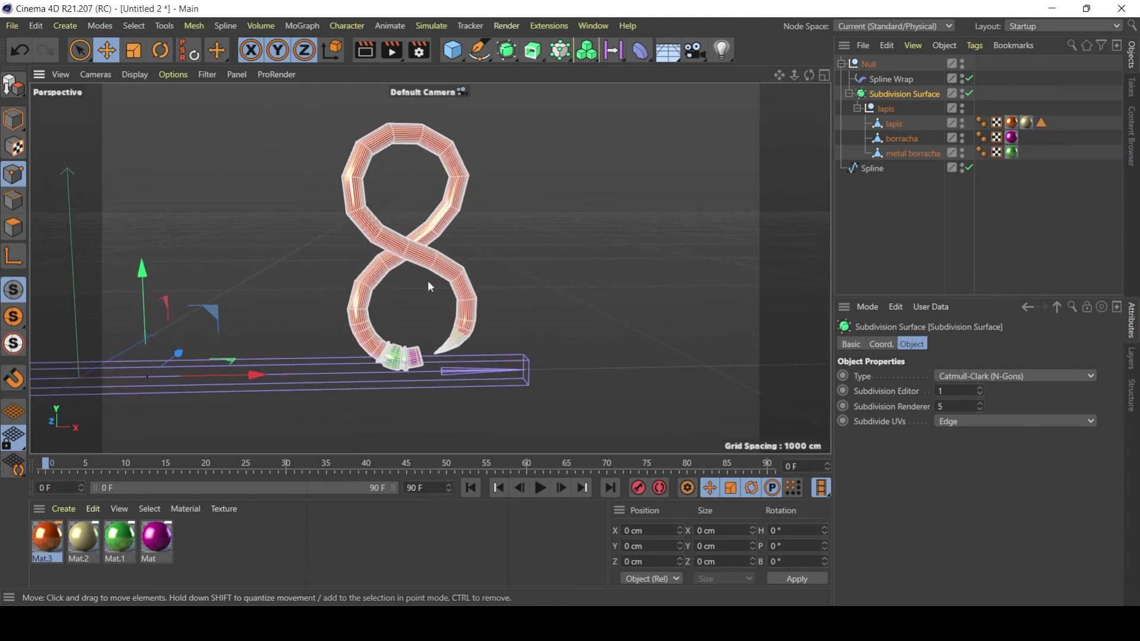
alt+drag(427, 280, 414, 301)
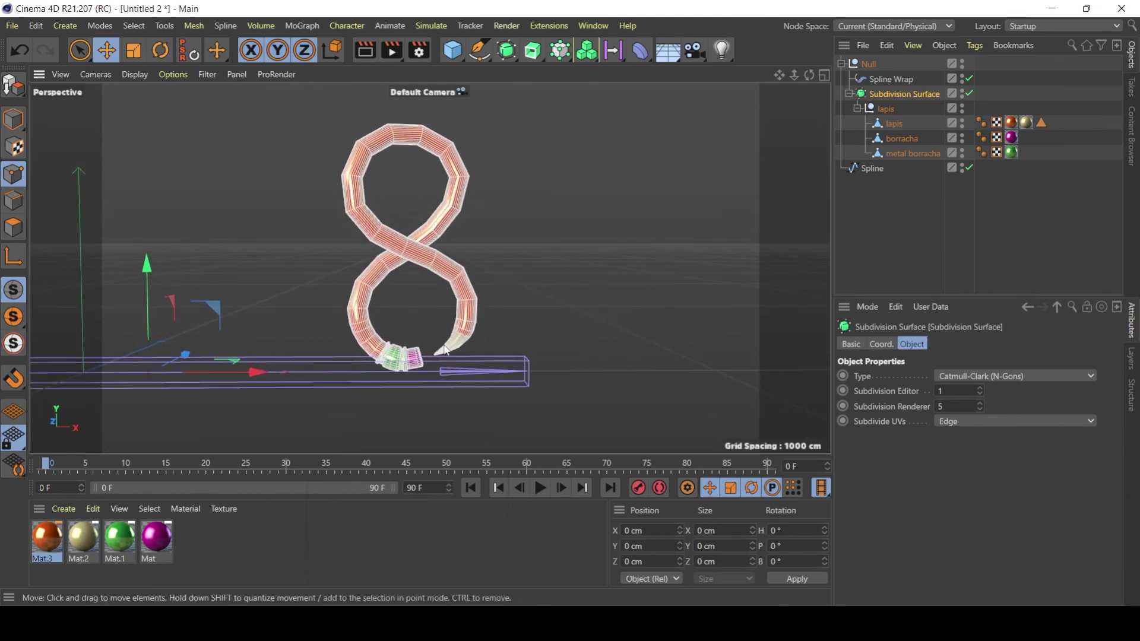
click(892, 217)
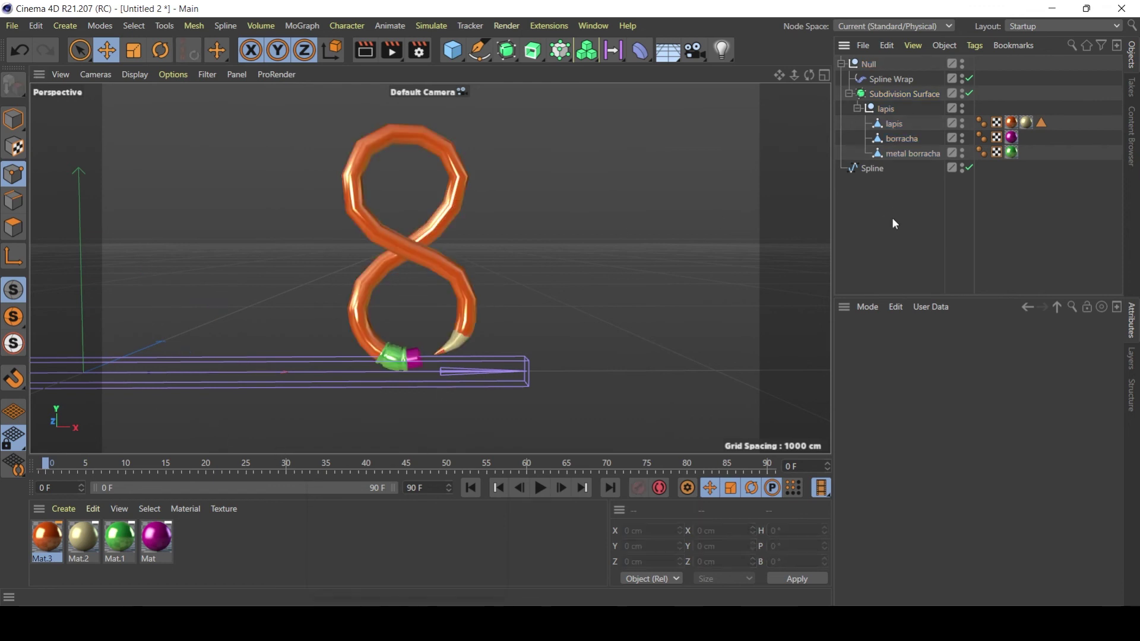
mouse_move(373, 229)
alt+mouse_down()
mouse_move(416, 236)
mouse_move(373, 226)
alt+mouse_up()
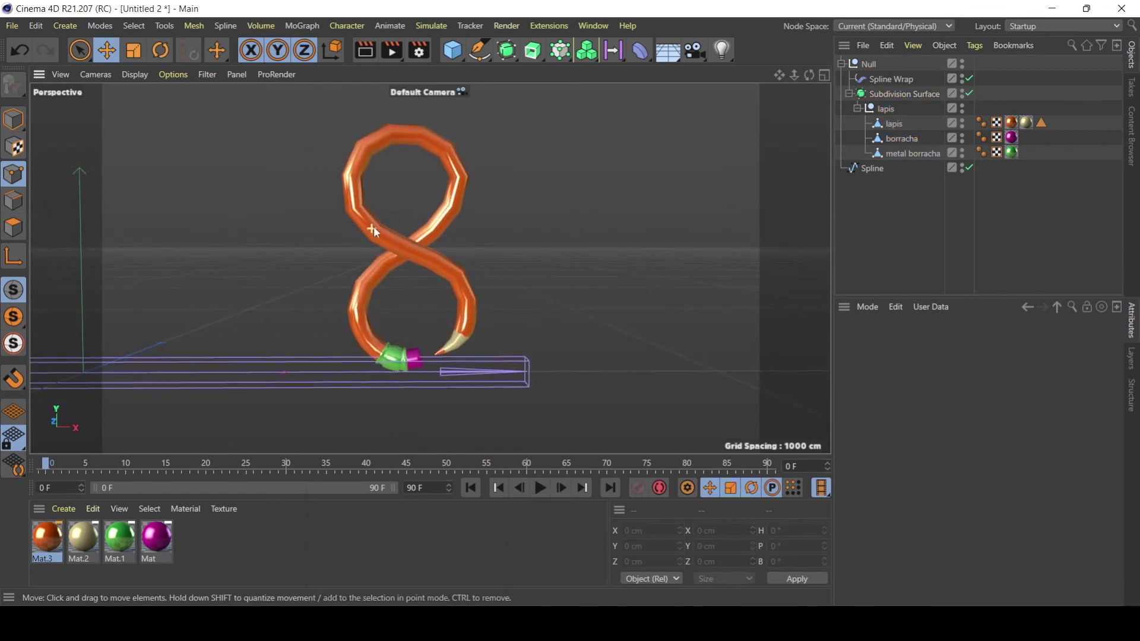
click(909, 94)
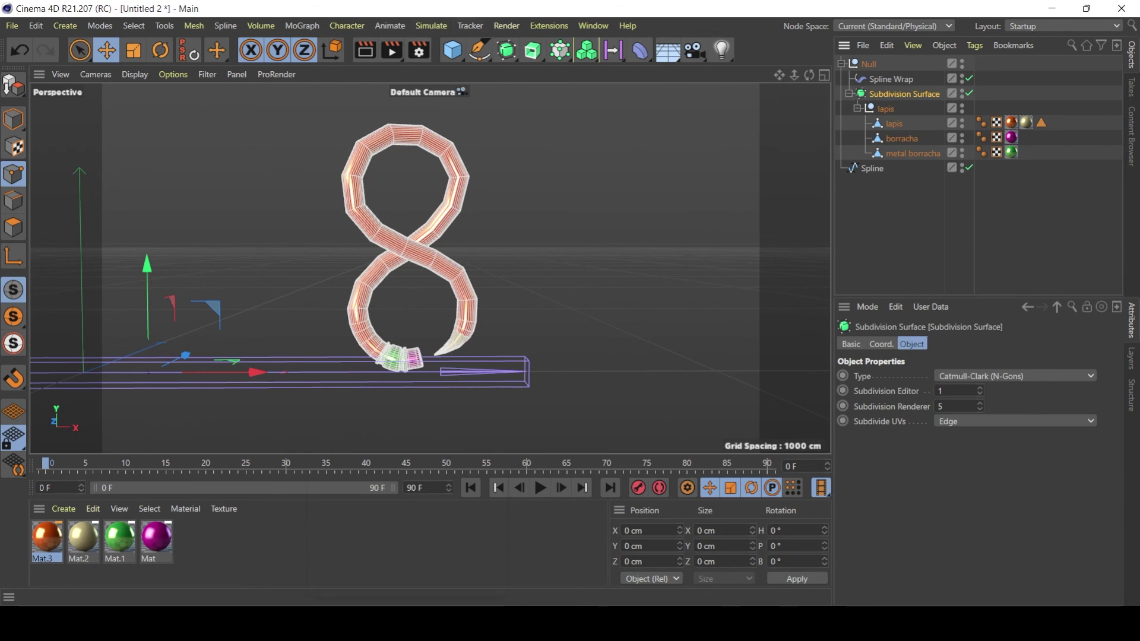
click(664, 545)
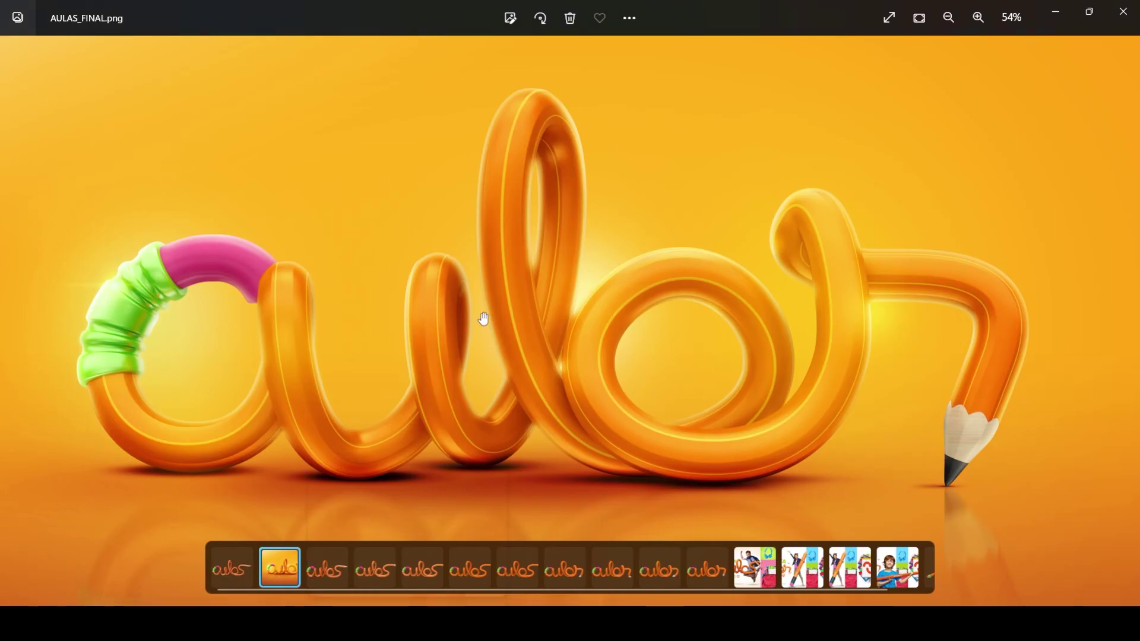
scroll(496, 314, down, 1)
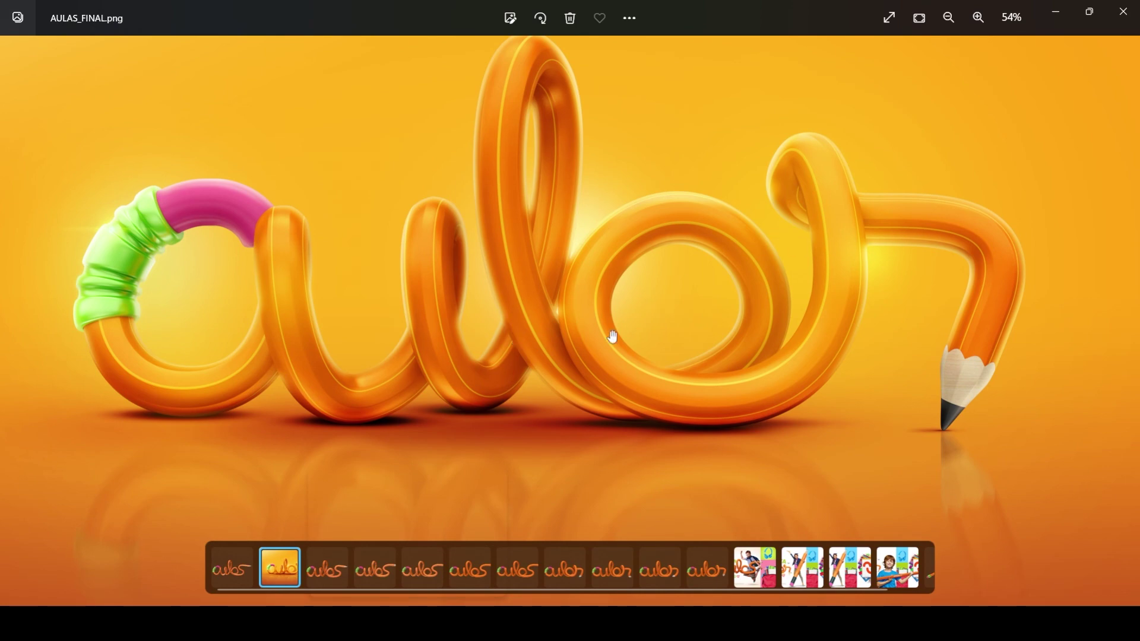
click(704, 546)
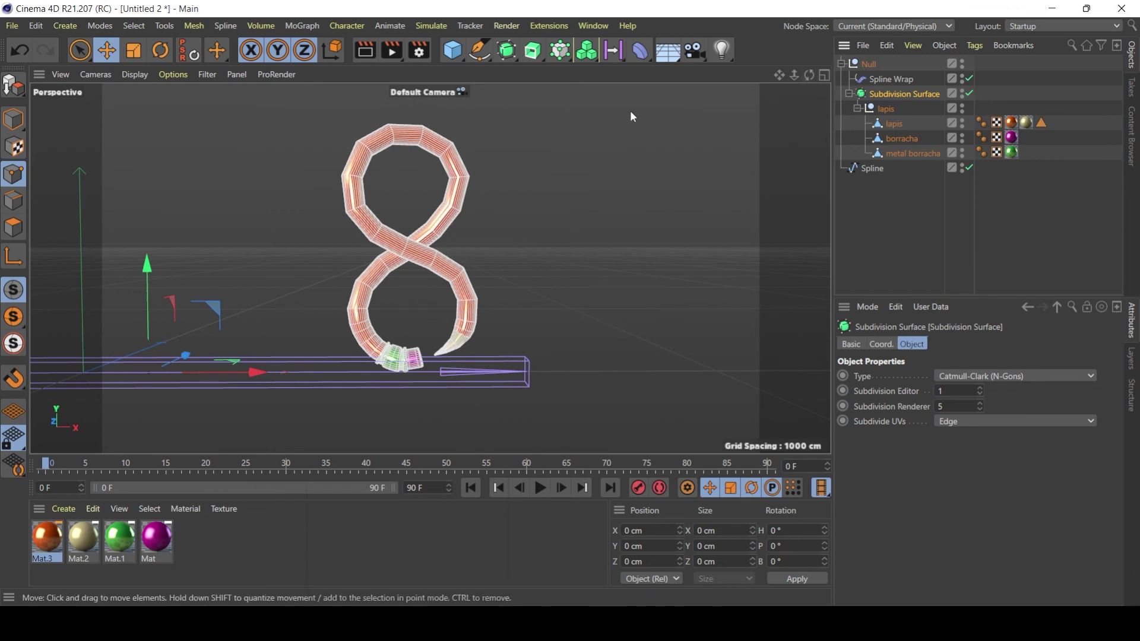
Step: Add a Camera from the current front view and switch the viewport back to the default camera
click(886, 197)
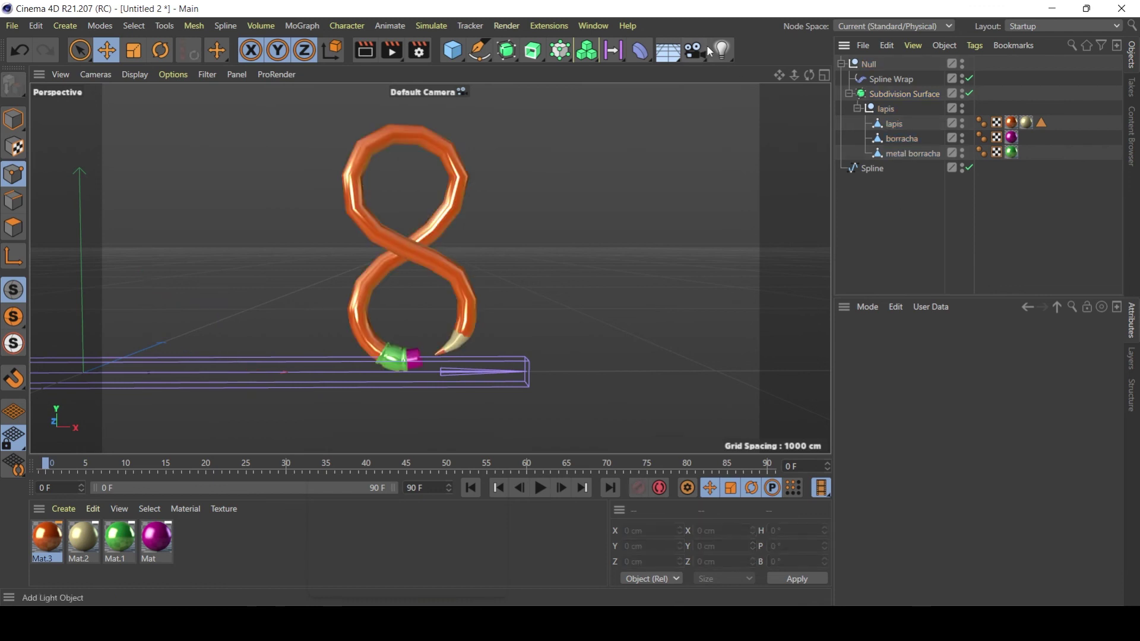
click(704, 48)
click(753, 70)
click(970, 64)
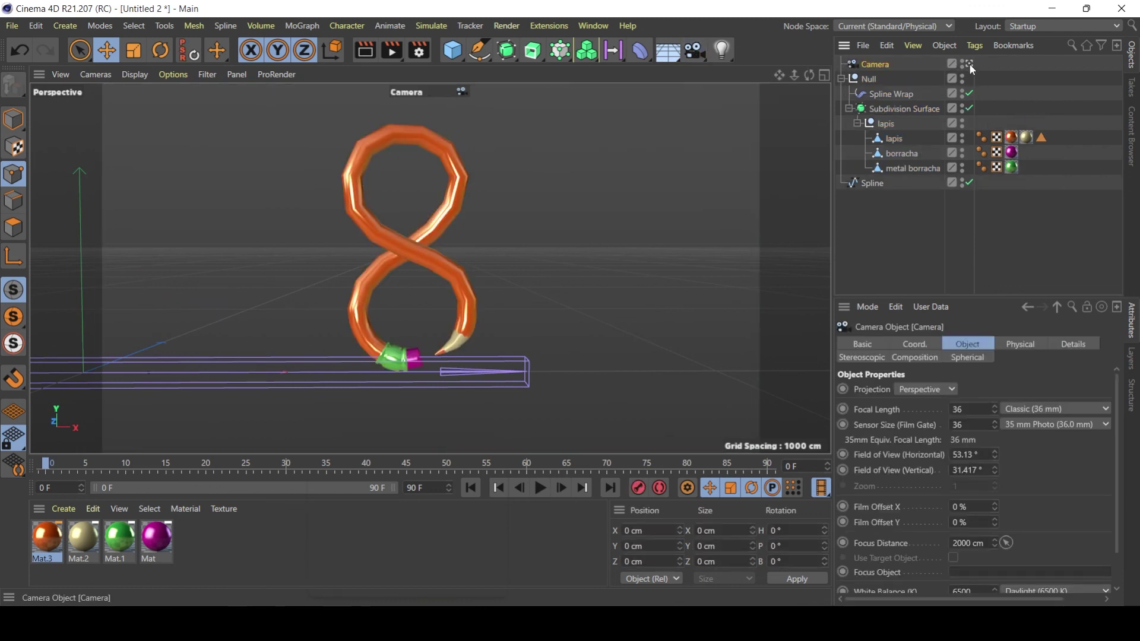
click(970, 64)
scroll(793, 89, down, 4)
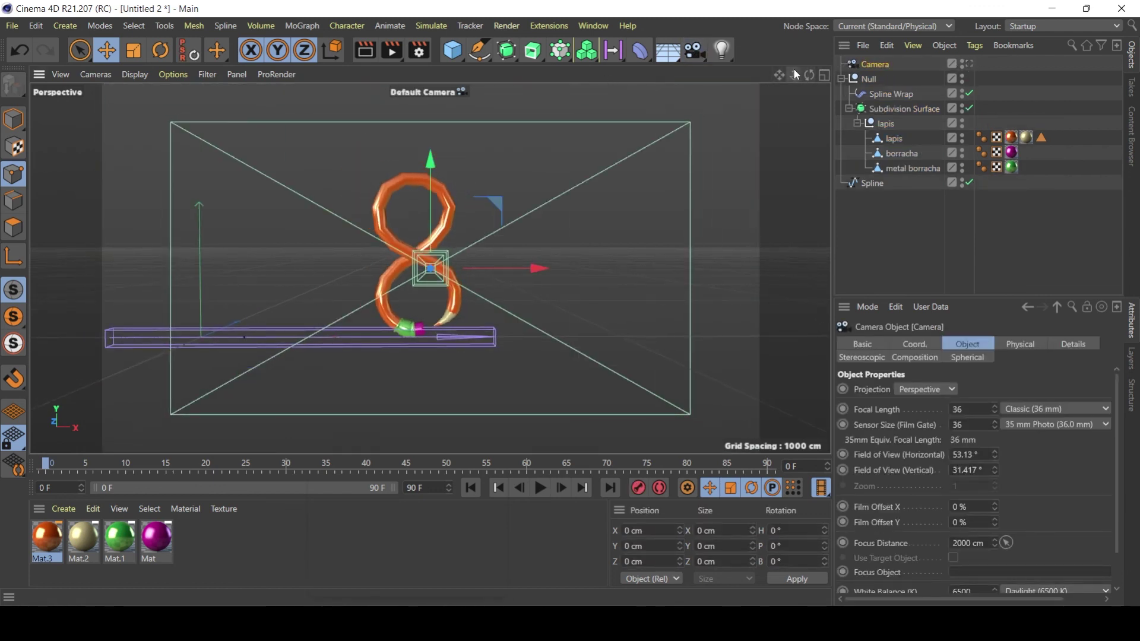
alt+drag(565, 152, 468, 209)
Step: Add a Cube primitive and make it editable
click(454, 52)
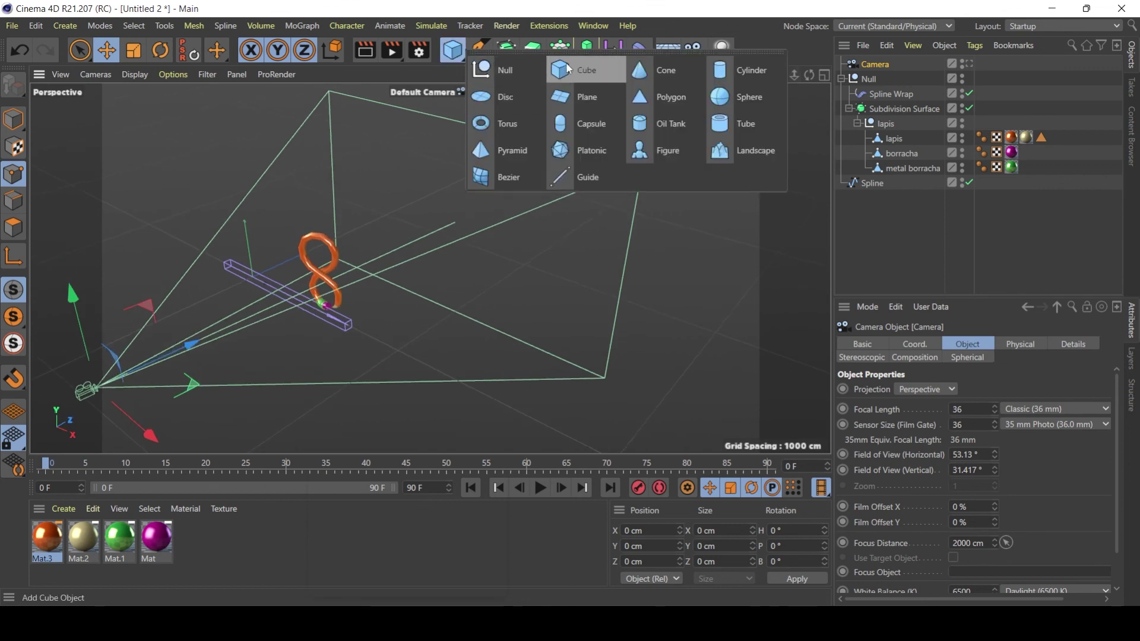
click(569, 69)
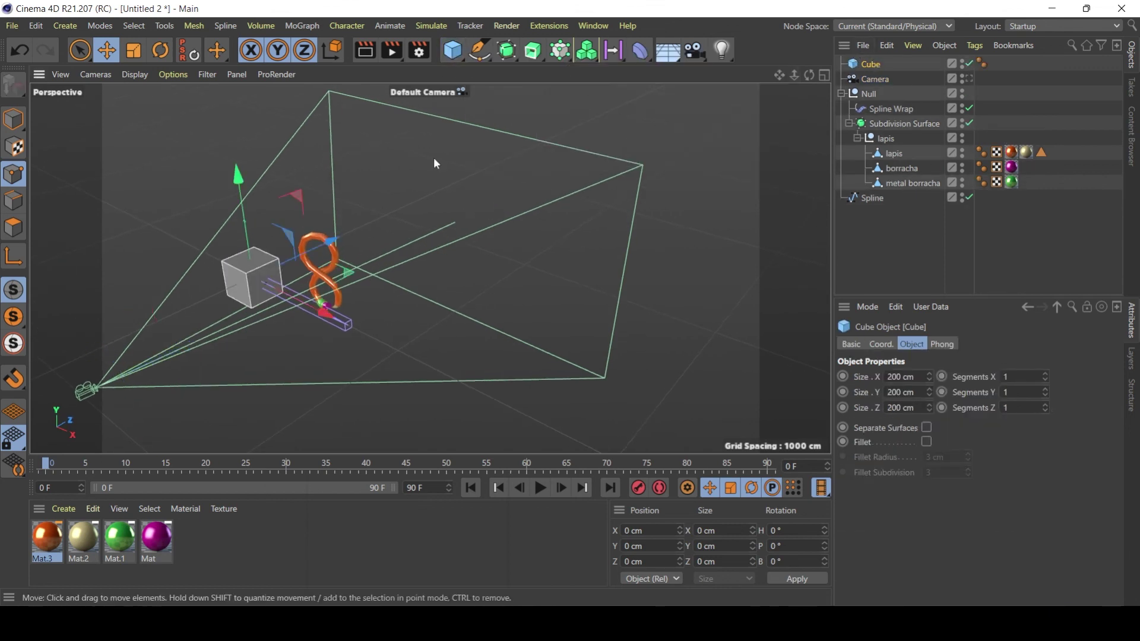
key(c)
Step: Delete the cube's top face in Polygon mode using Live Selection
click(81, 50)
click(136, 67)
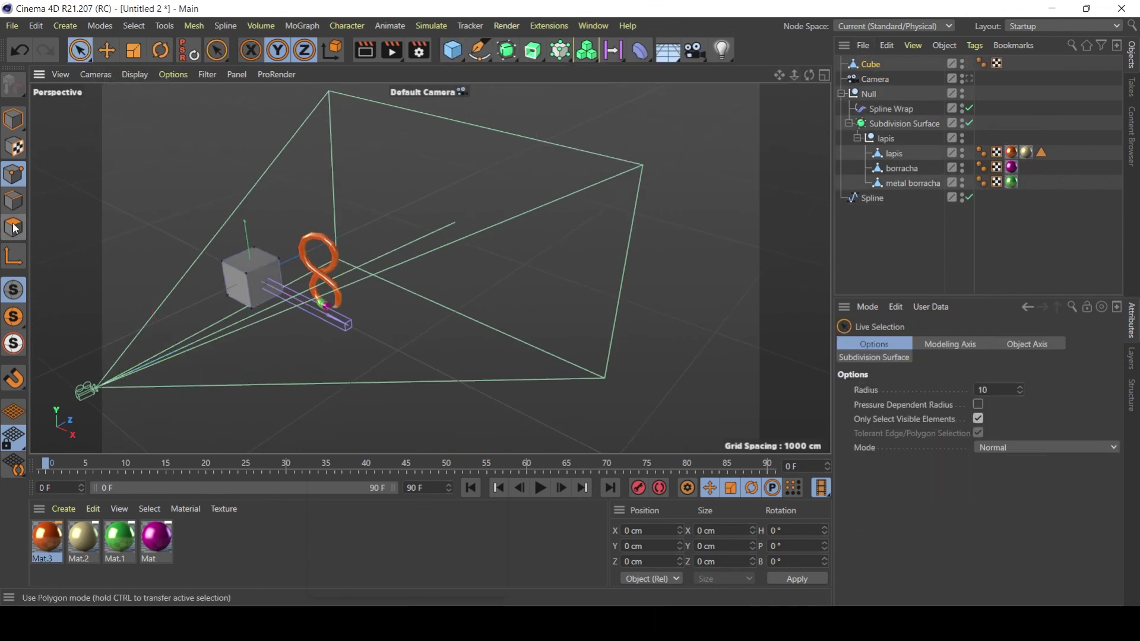
click(13, 227)
scroll(348, 270, up, 2)
alt+drag(347, 270, 449, 270)
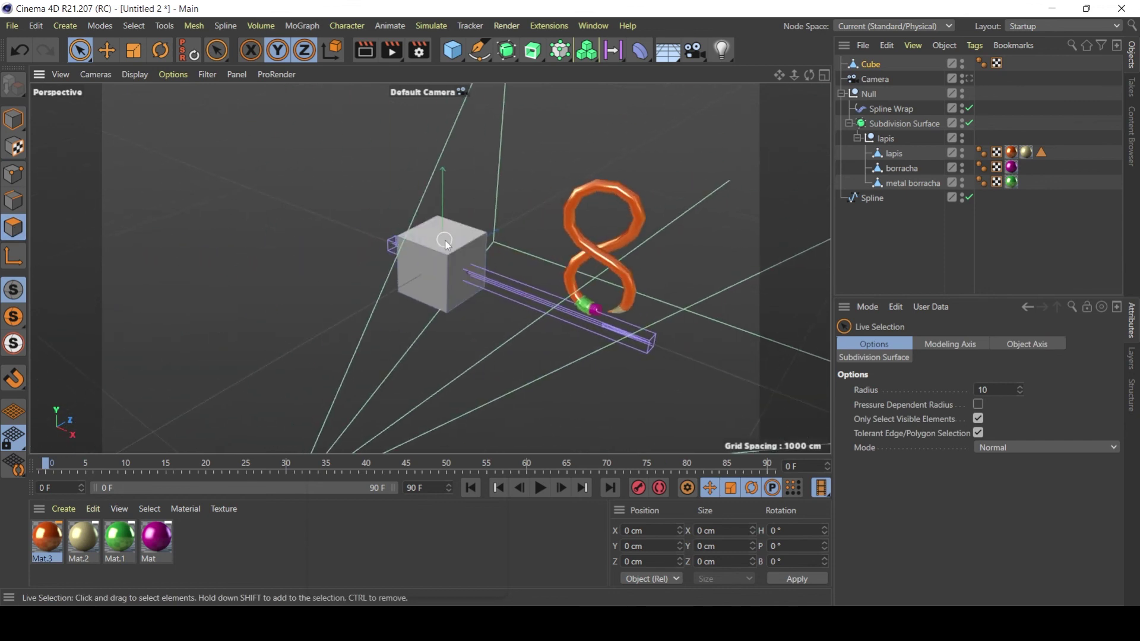
click(447, 244)
key(Delete)
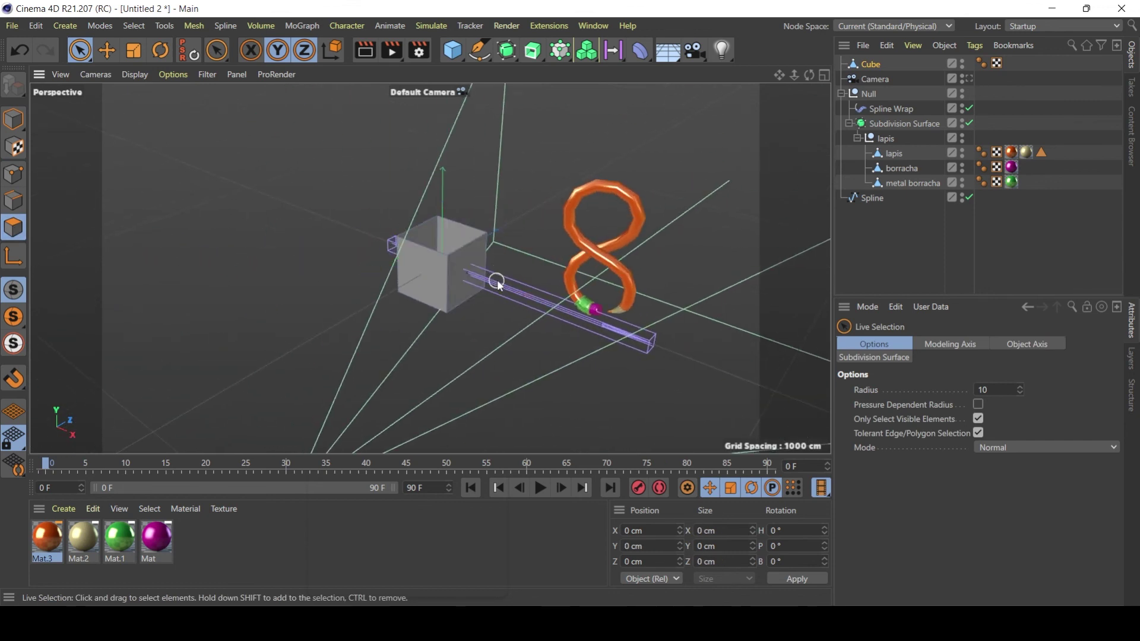
Step: Delete the cube's front and side faces, keeping only its floor and back wall
alt+drag(498, 284, 391, 257)
drag(476, 267, 642, 308)
key(Delete)
click(438, 246)
key(Delete)
Step: Scale the floor-and-wall object uniformly in Model mode to about 706 cm in every direction
click(870, 64)
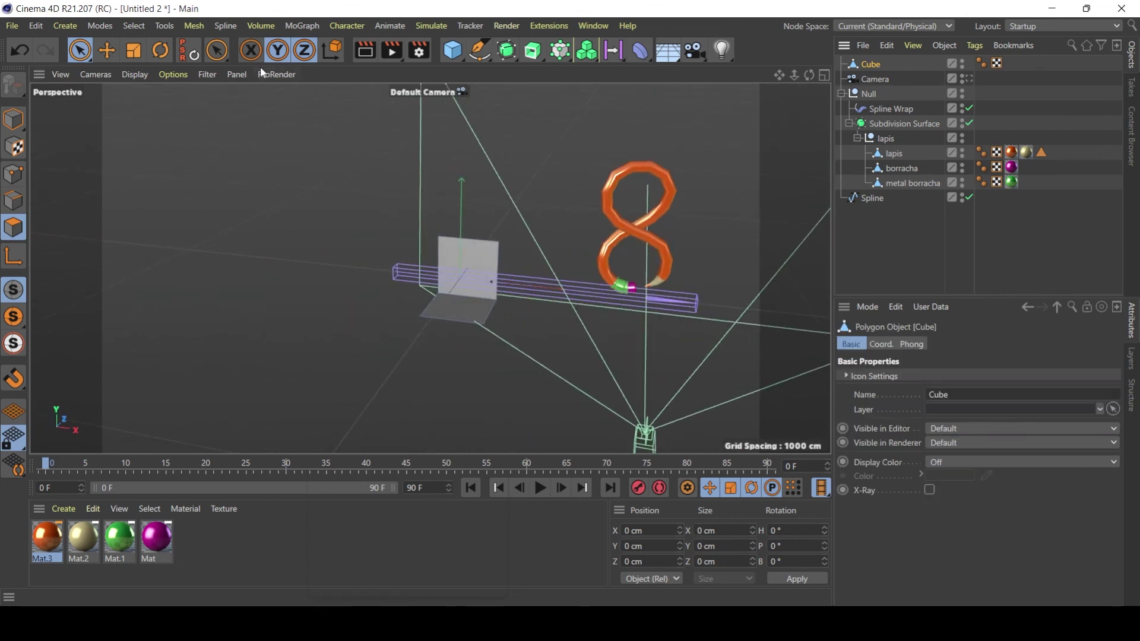
click(13, 119)
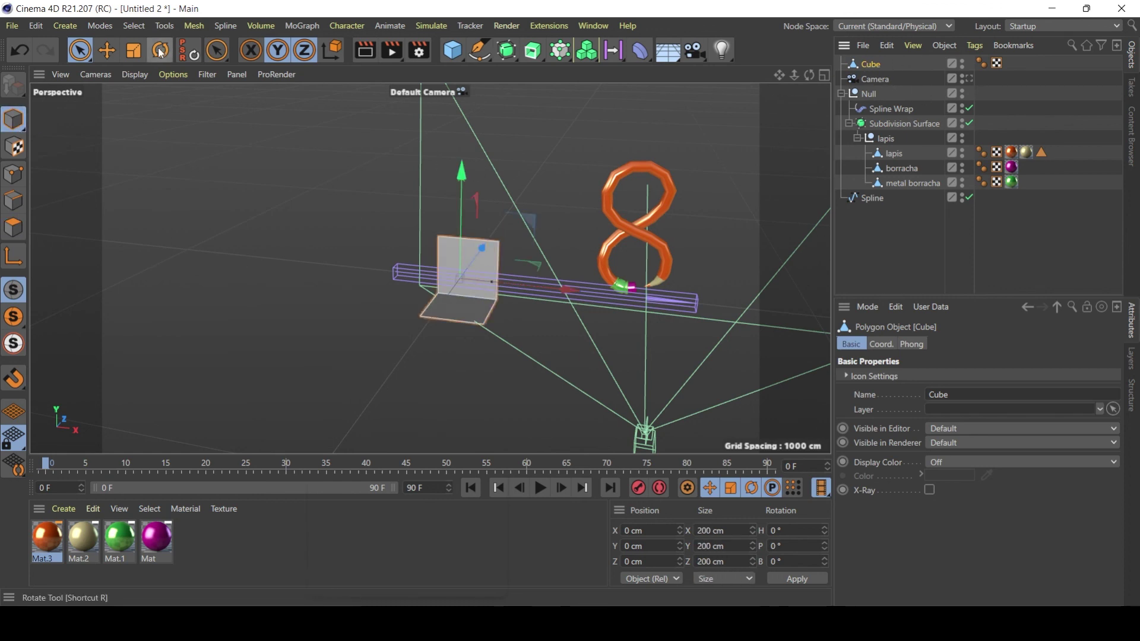
click(134, 50)
drag(416, 215, 504, 232)
alt+drag(678, 309, 561, 303)
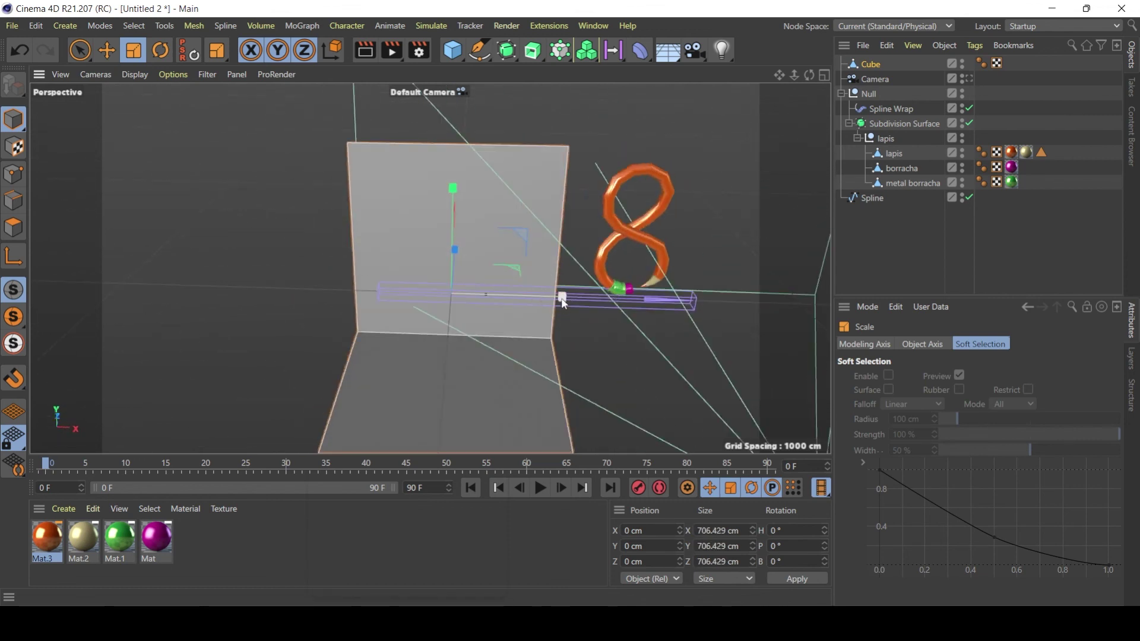
Step: Scale the floor-and-wall object to about 1695 cm wide along X and about 1060 cm deep along Z
drag(564, 300, 584, 327)
drag(794, 75, 529, 237)
drag(592, 215, 652, 254)
Step: Move the floor-and-wall object around the pencil to about X 531 cm, Y 271 cm, Z 159 cm
click(107, 60)
drag(538, 139, 419, 234)
drag(653, 193, 628, 197)
scroll(575, 185, up, 3)
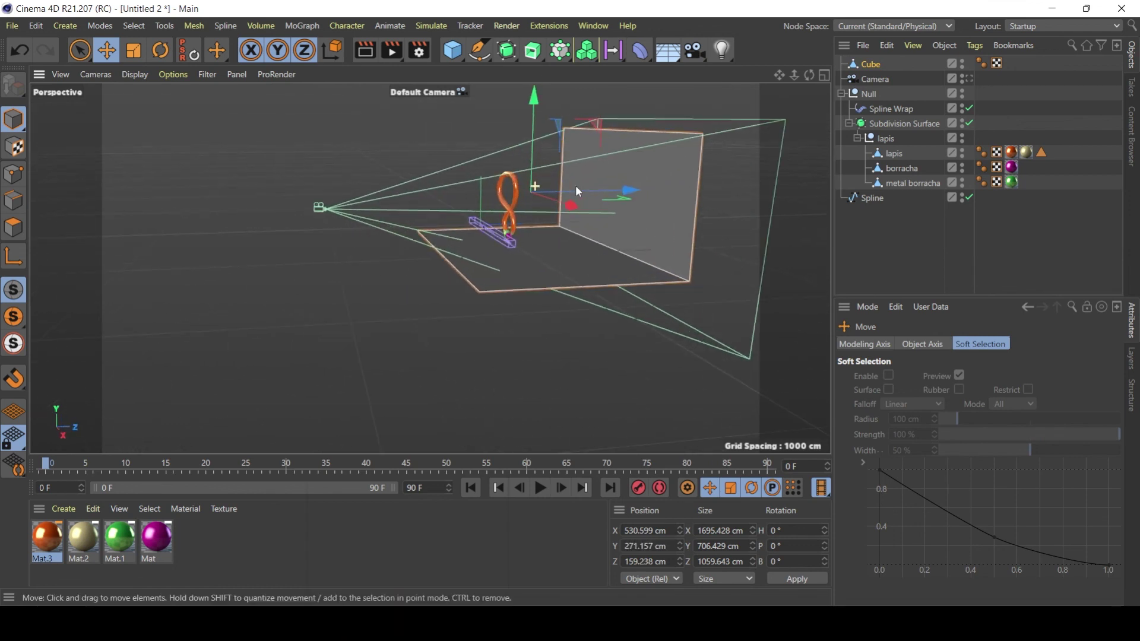
Step: Nest the floor-and-wall cube in a new Subdivision Surface to round its corner
alt+click(504, 52)
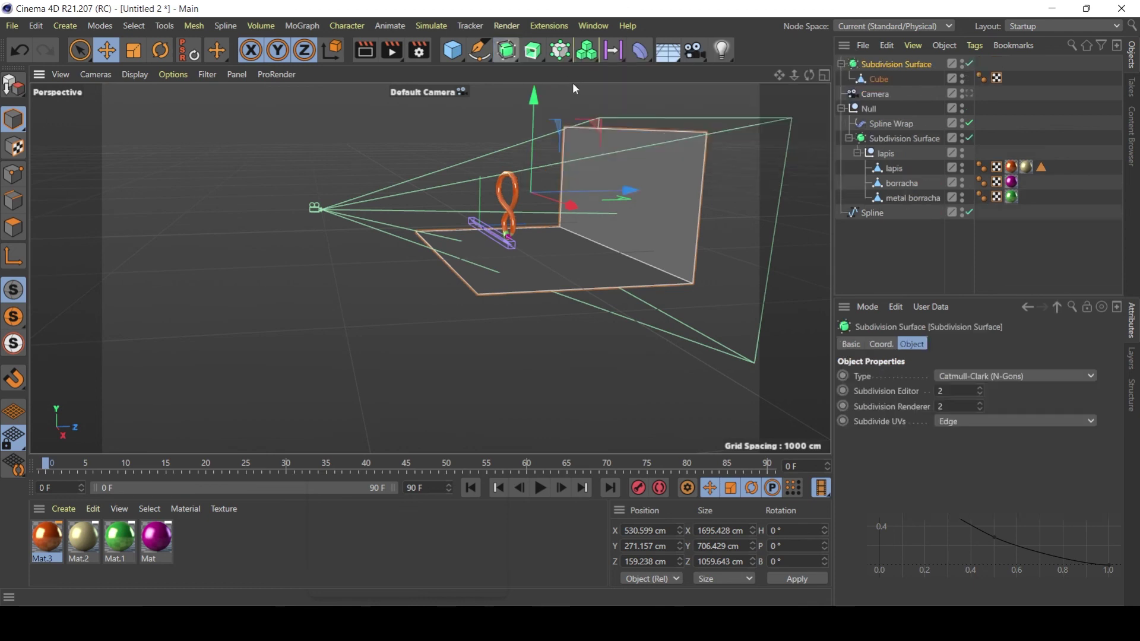
alt+drag(578, 224, 550, 253)
click(880, 81)
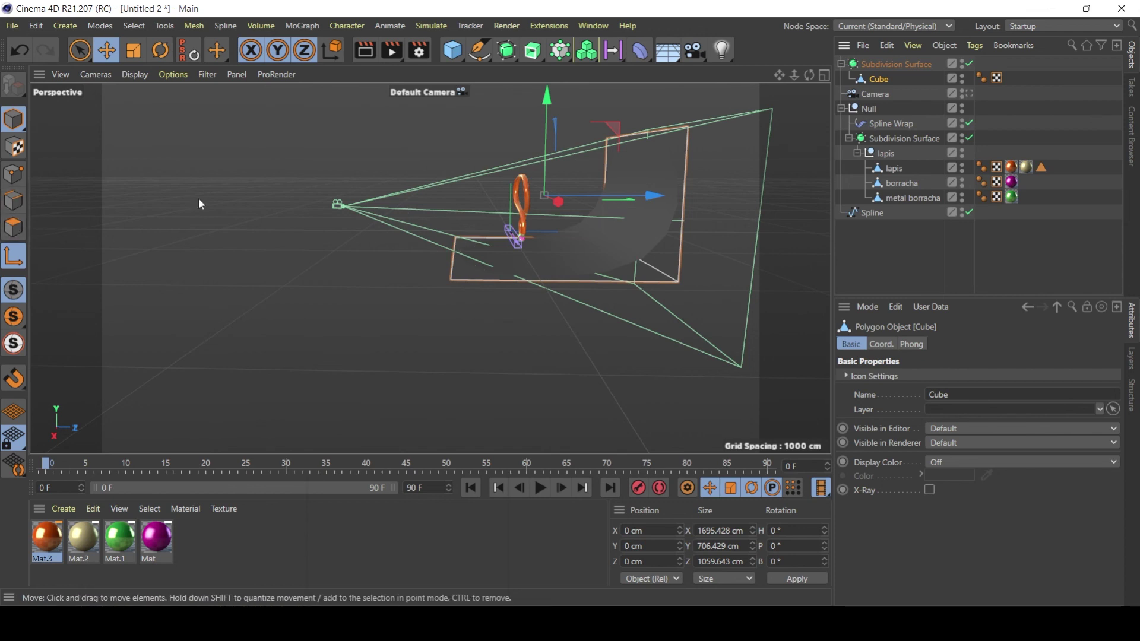
Step: Add a Loop Cut across the backdrop's floor near its front edge at about 3.5% offset
click(13, 228)
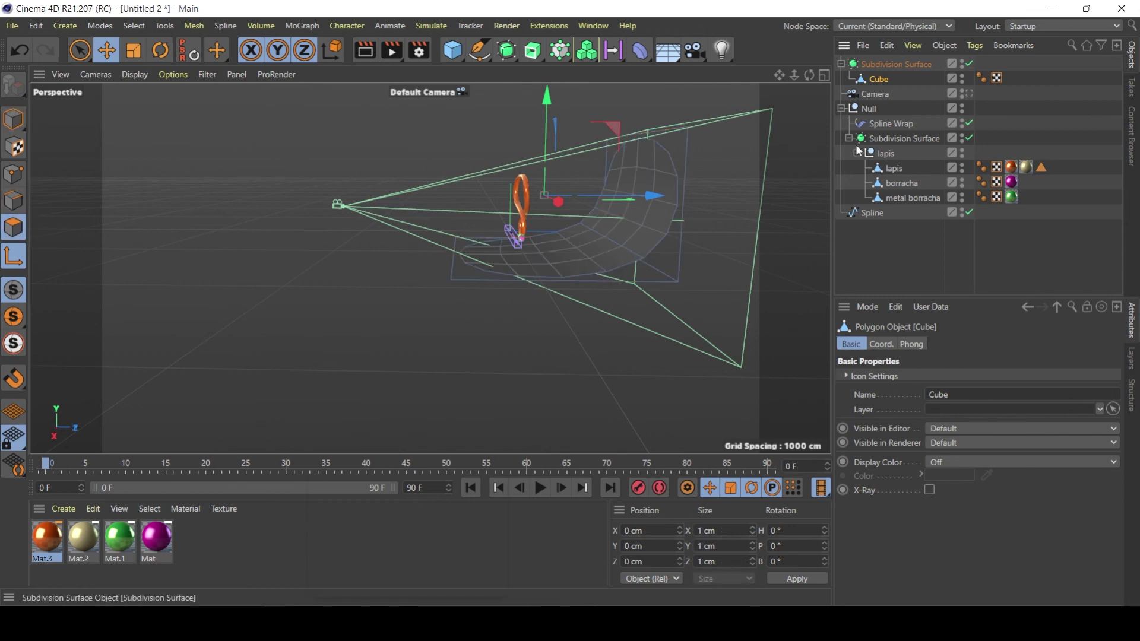
key(k)
key(l)
alt+right_drag(448, 260, 664, 242)
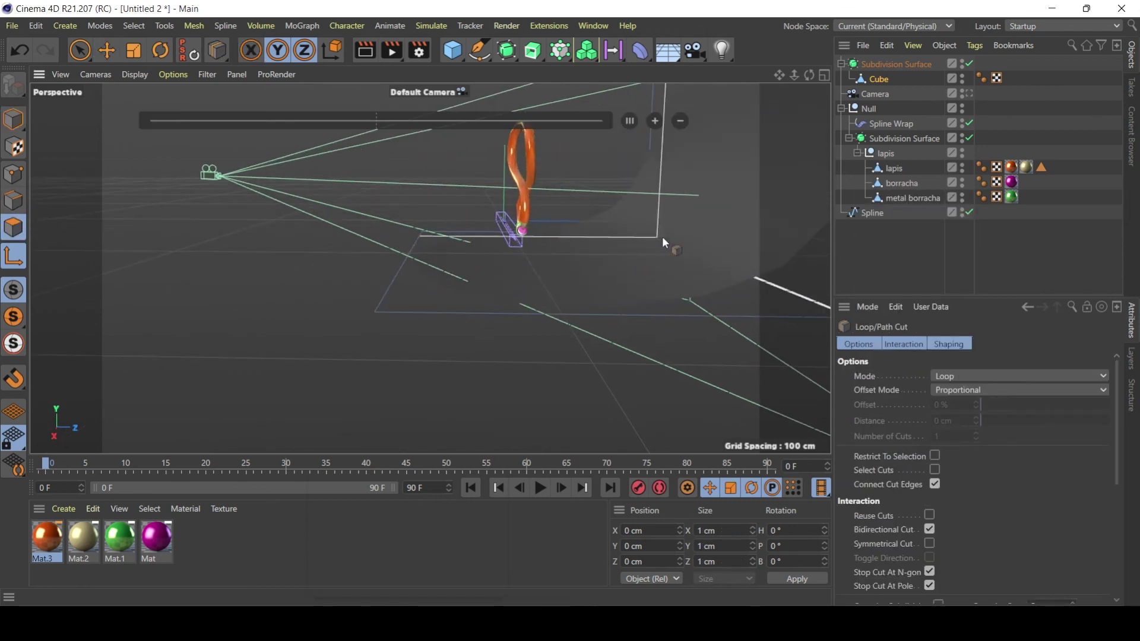
drag(787, 80, 829, 170)
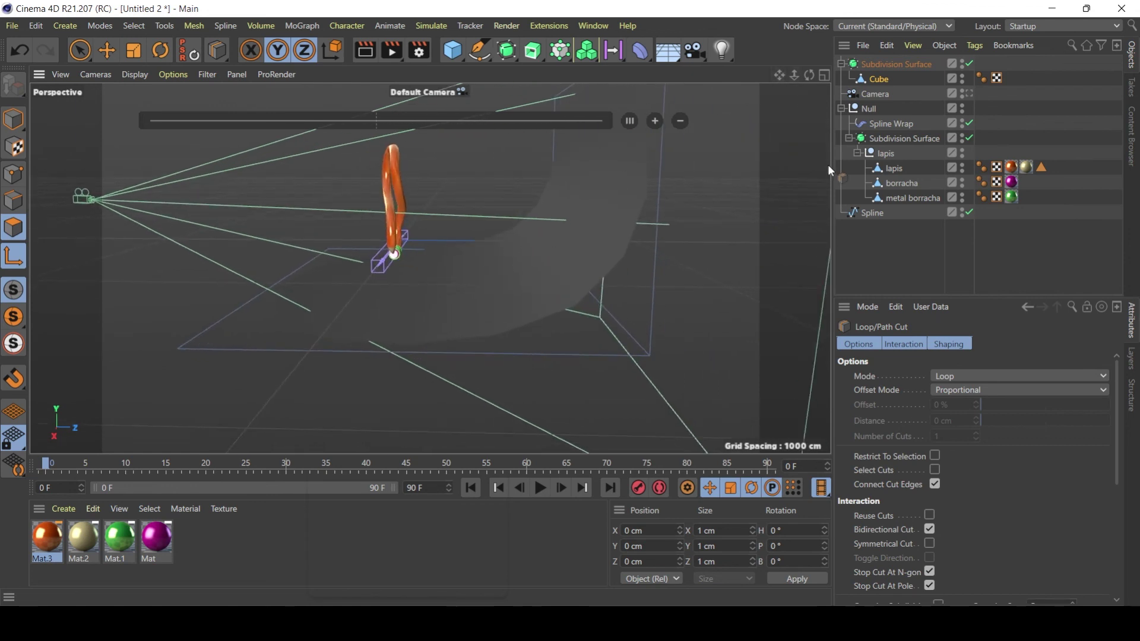
click(970, 64)
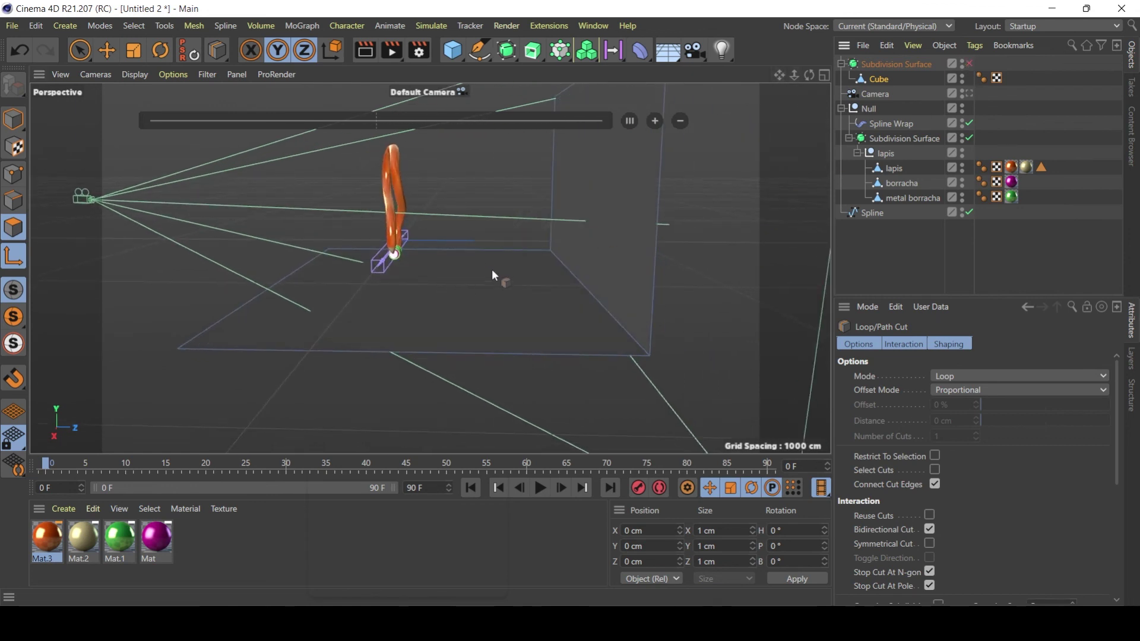
click(971, 65)
alt+drag(301, 314, 186, 355)
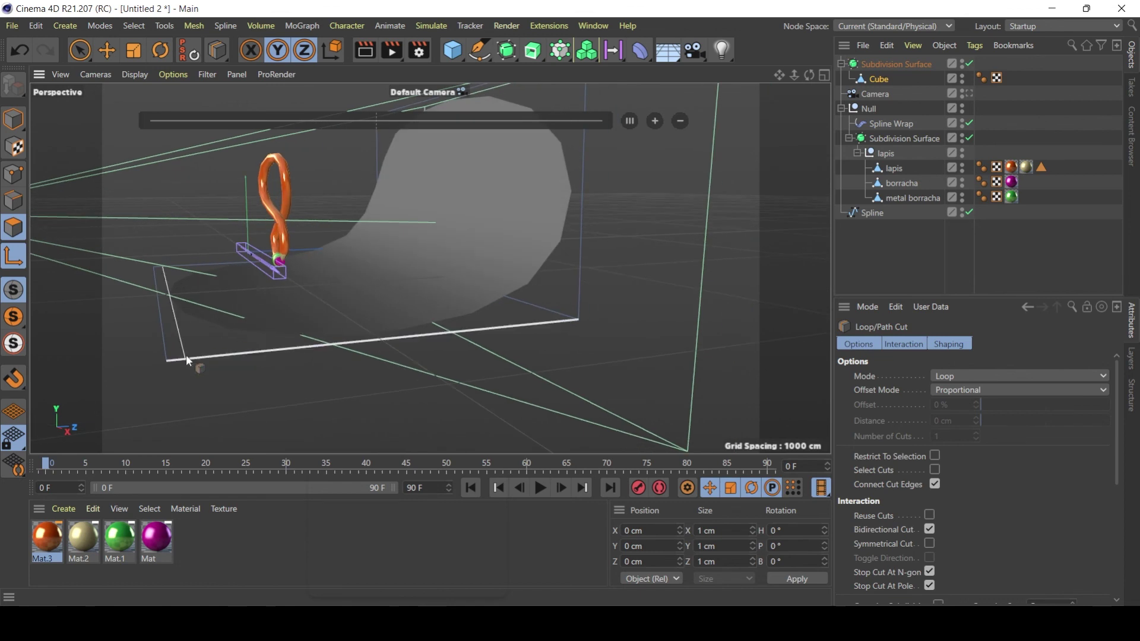
click(217, 354)
alt+drag(366, 337, 214, 336)
click(197, 341)
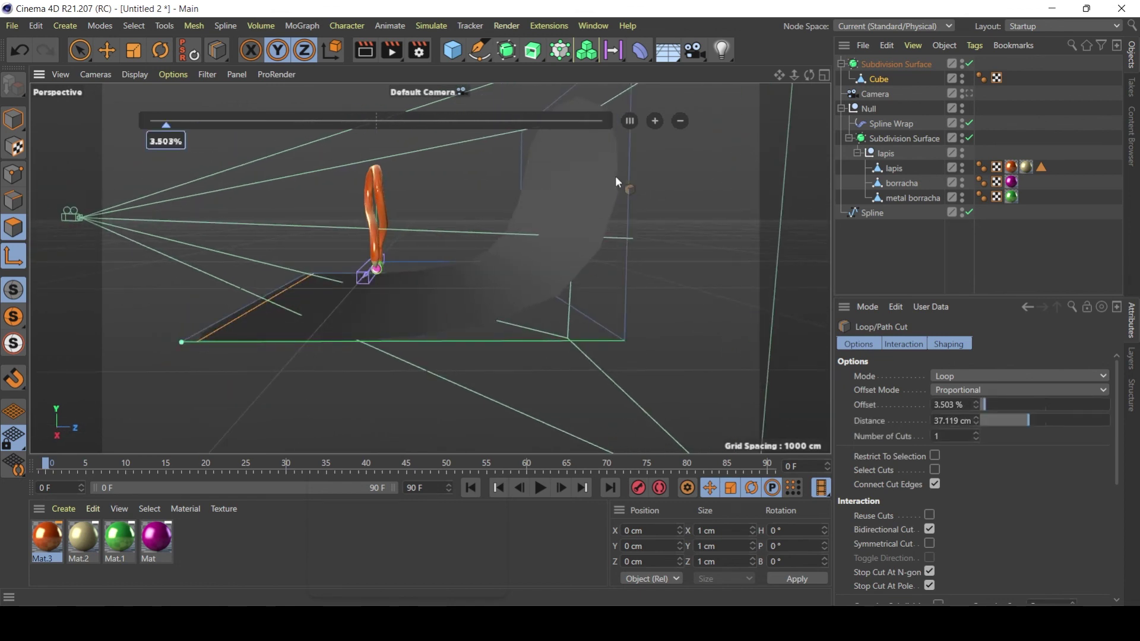
Step: Add a second Loop Cut across the backdrop's floor, between the pencil and the wall, at about 58.4% offset
alt+drag(616, 178, 441, 326)
click(574, 180)
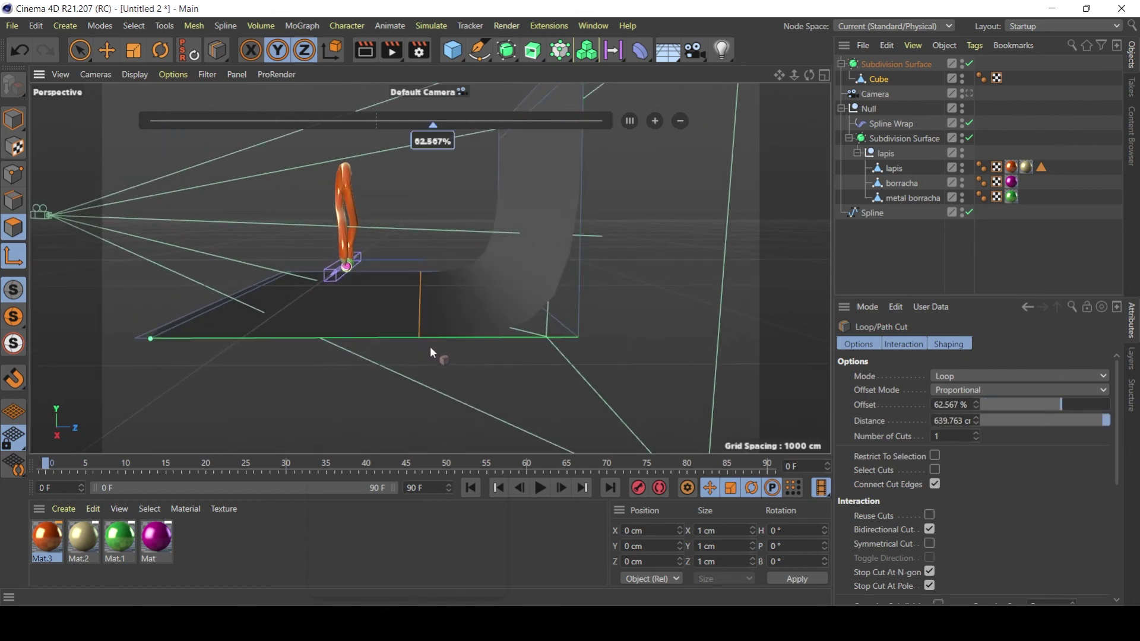
click(401, 338)
mouse_move(444, 340)
alt+mouse_down()
mouse_move(572, 347)
mouse_move(465, 337)
mouse_move(600, 379)
mouse_move(547, 359)
alt+mouse_up()
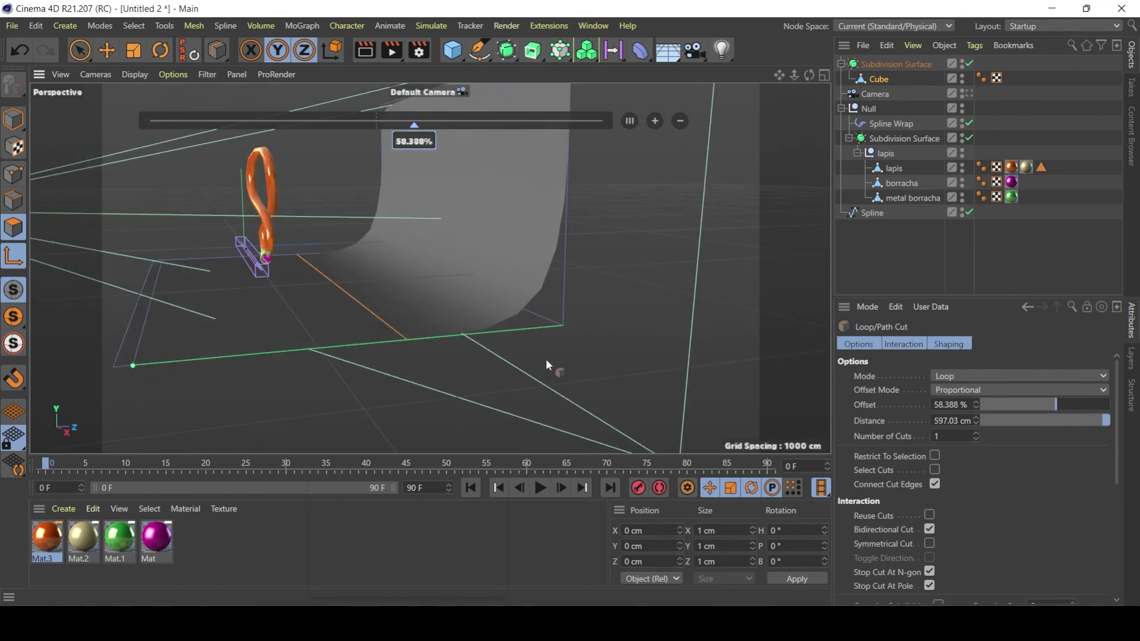
mouse_move(384, 272)
alt+mouse_down()
mouse_move(586, 302)
mouse_move(573, 288)
alt+mouse_up()
Step: Look through the scene camera and raise the backdrop's Subdivision Surface along Y
click(968, 94)
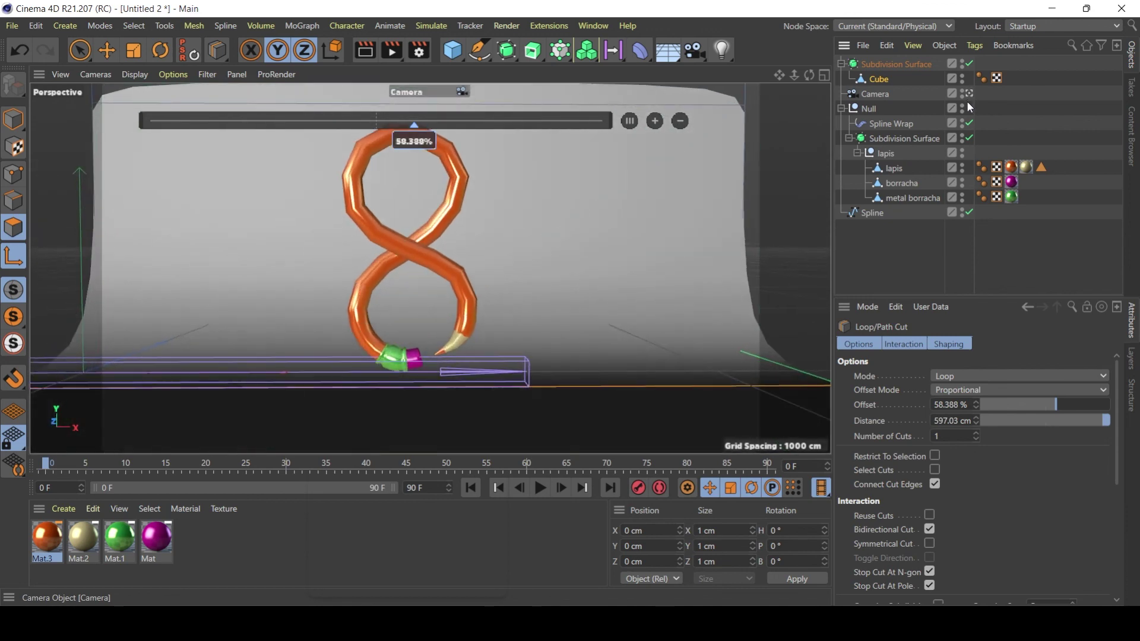
click(903, 61)
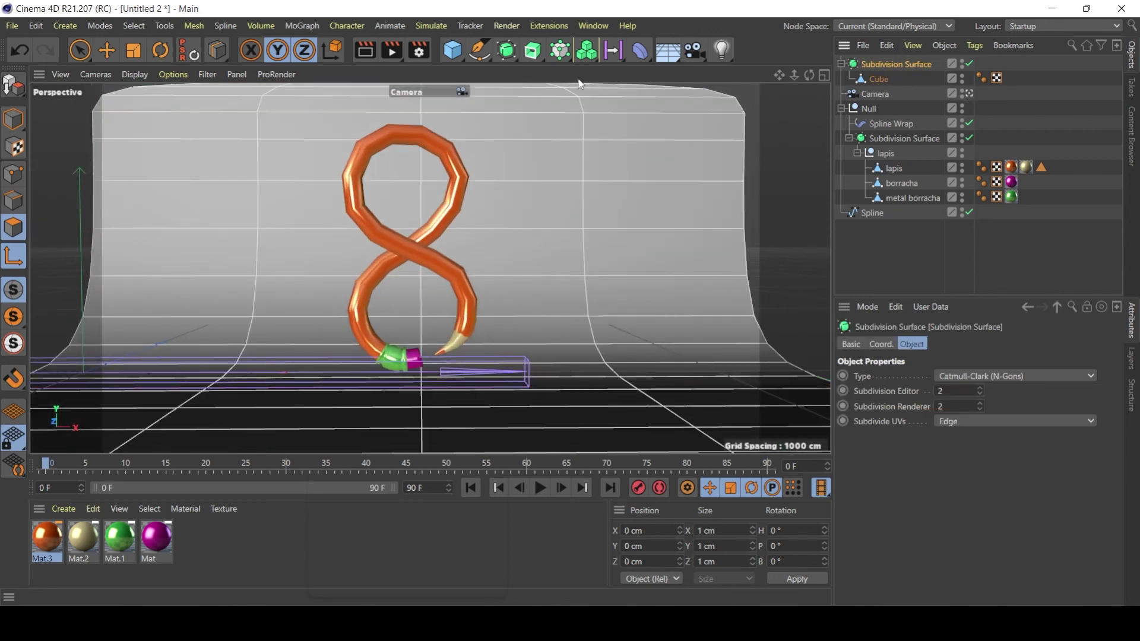
click(108, 50)
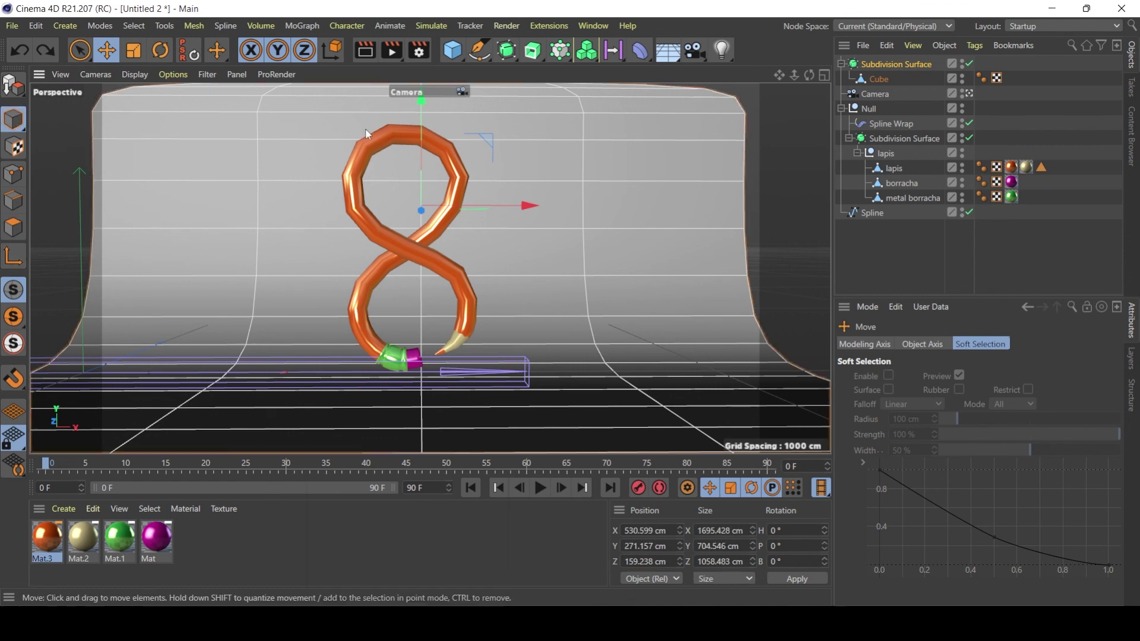
drag(423, 116, 423, 70)
Step: Widen the backdrop cube along X to about 2713 cm so it fills the camera frame
click(870, 79)
click(134, 50)
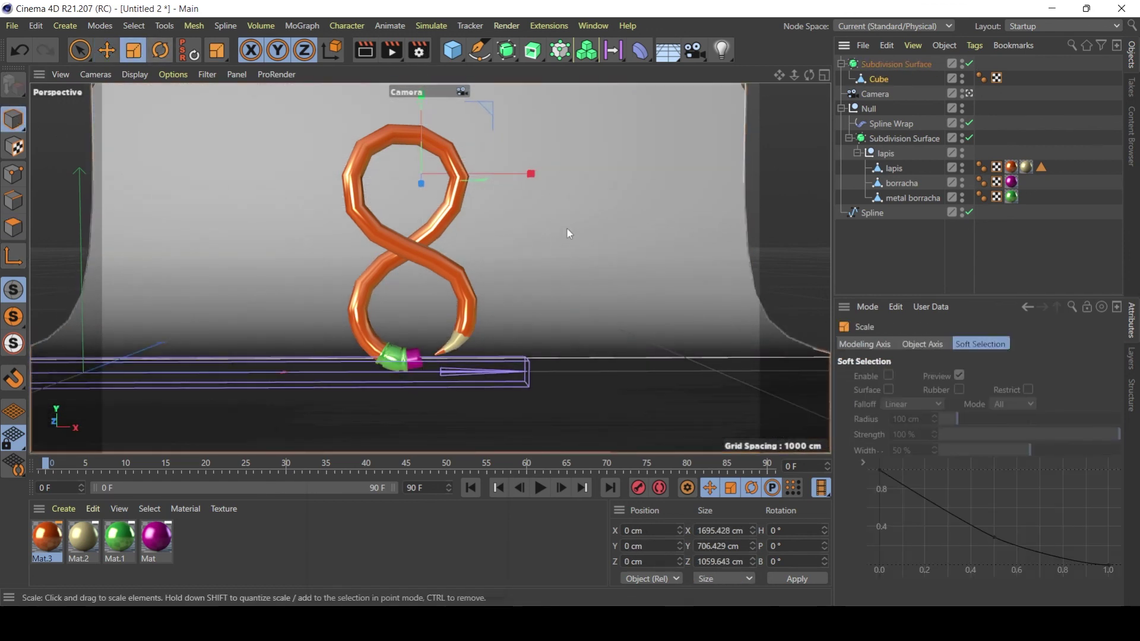
drag(531, 174, 583, 177)
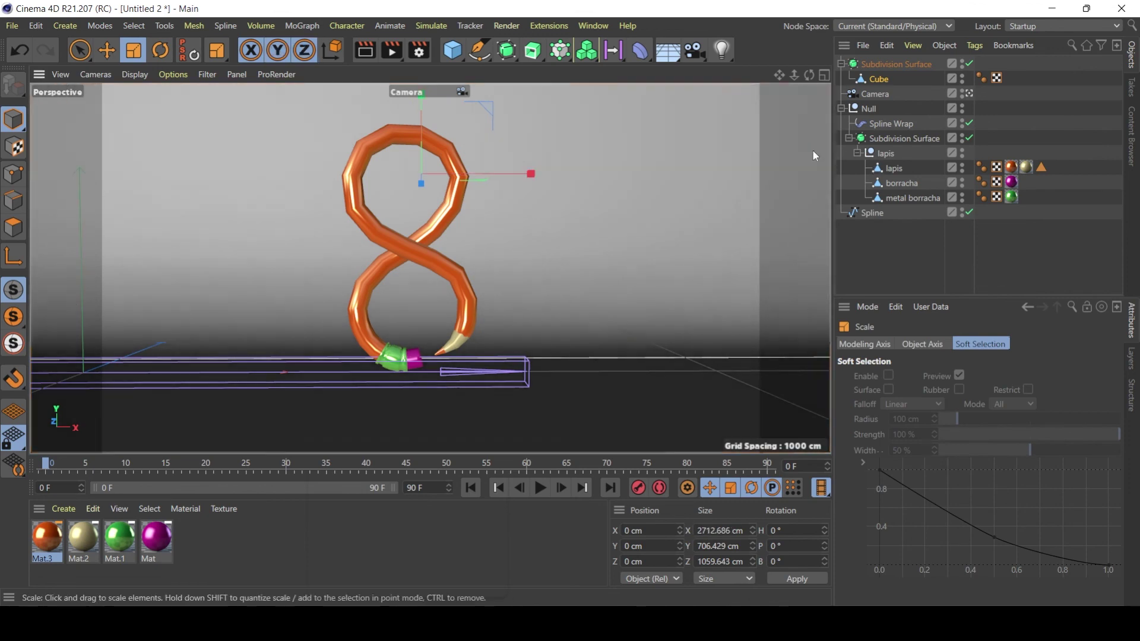
Step: Create a blue material with hue 203°, saturation 80% and value 80%, and apply it to the backdrop cube
click(969, 94)
alt+drag(637, 202, 441, 172)
mouse_move(511, 251)
alt+mouse_down()
mouse_move(515, 237)
mouse_move(511, 249)
alt+mouse_up()
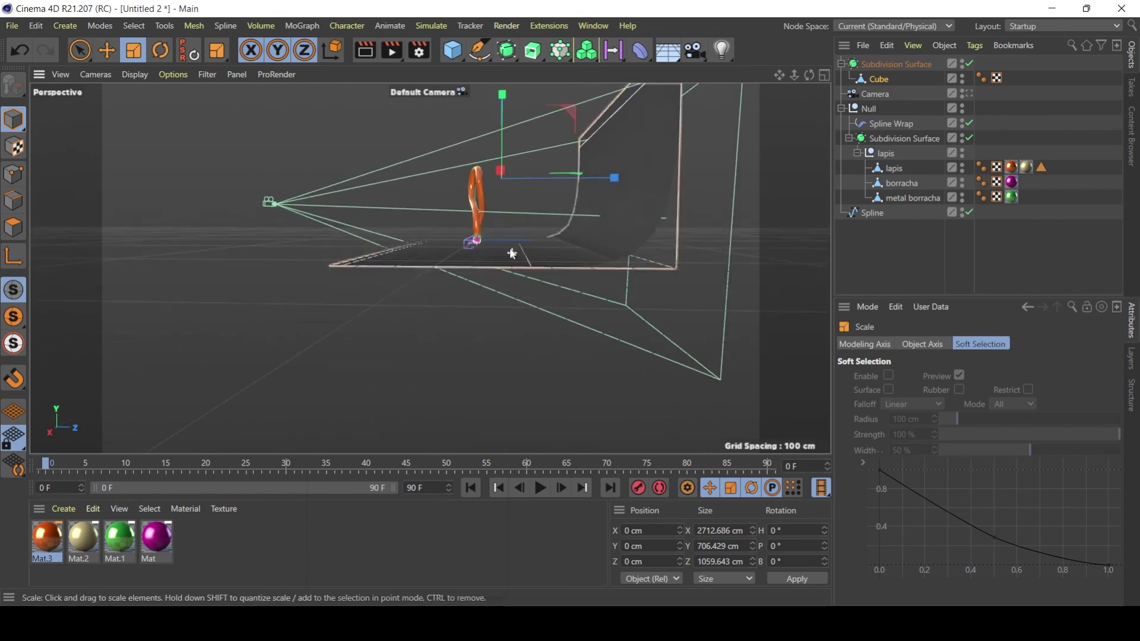
scroll(512, 254, down, 5)
double_click(219, 545)
double_click(47, 537)
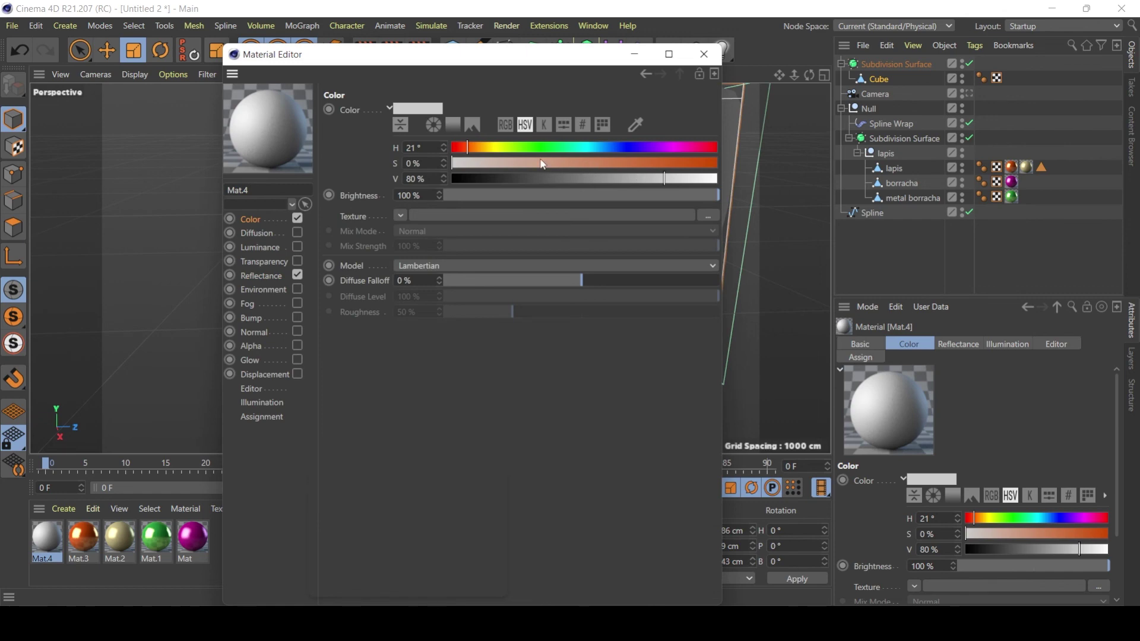
drag(651, 166, 664, 164)
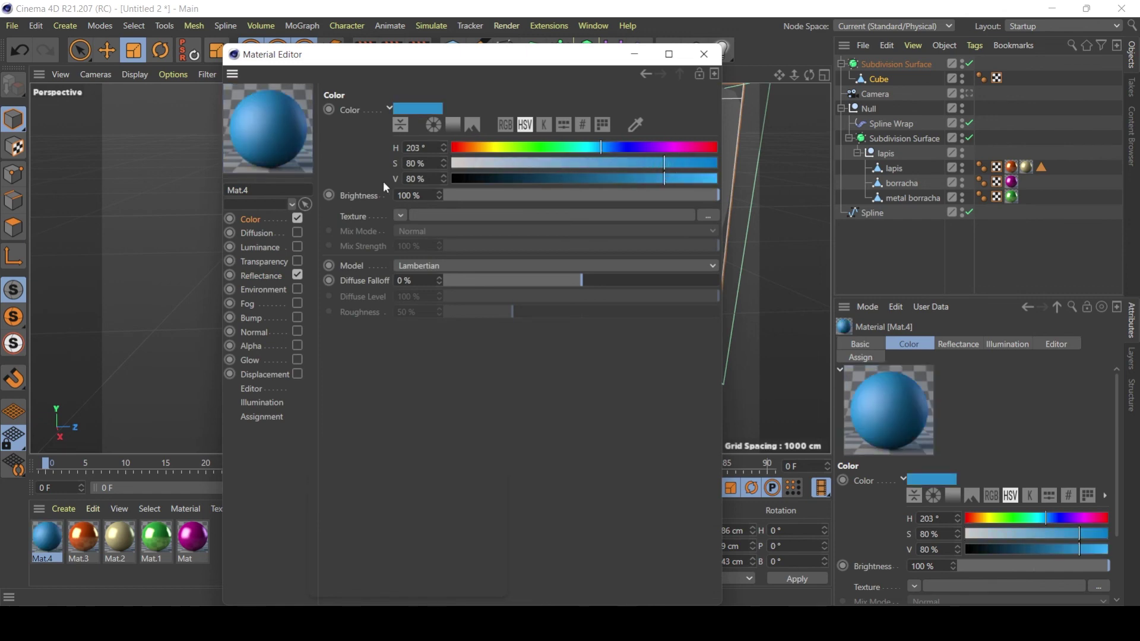
click(704, 54)
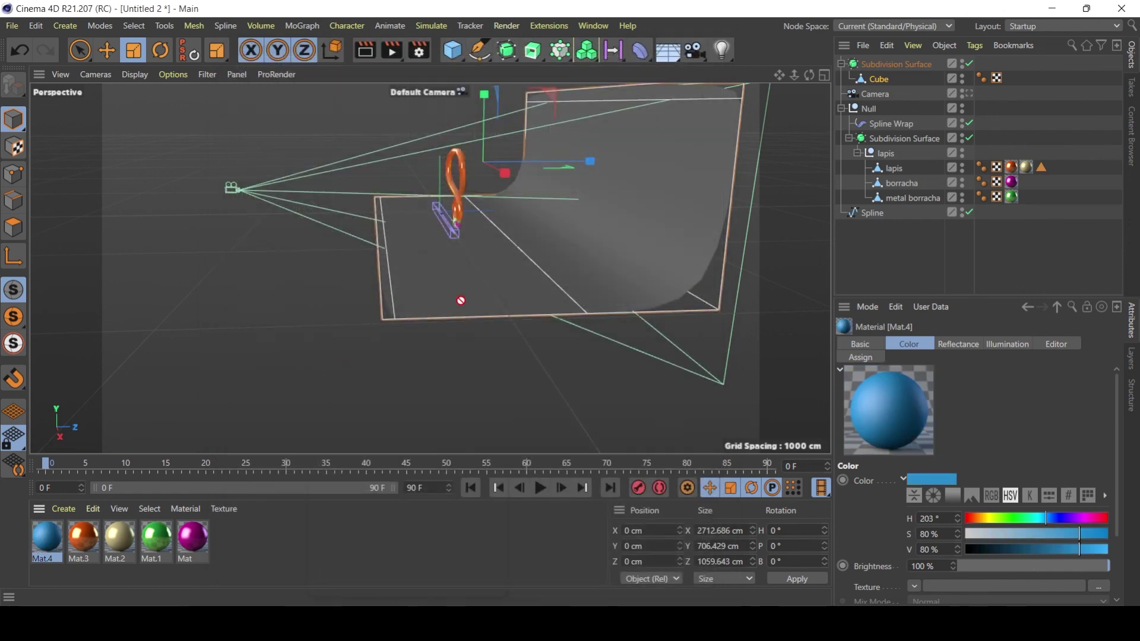
drag(461, 301, 541, 244)
click(968, 94)
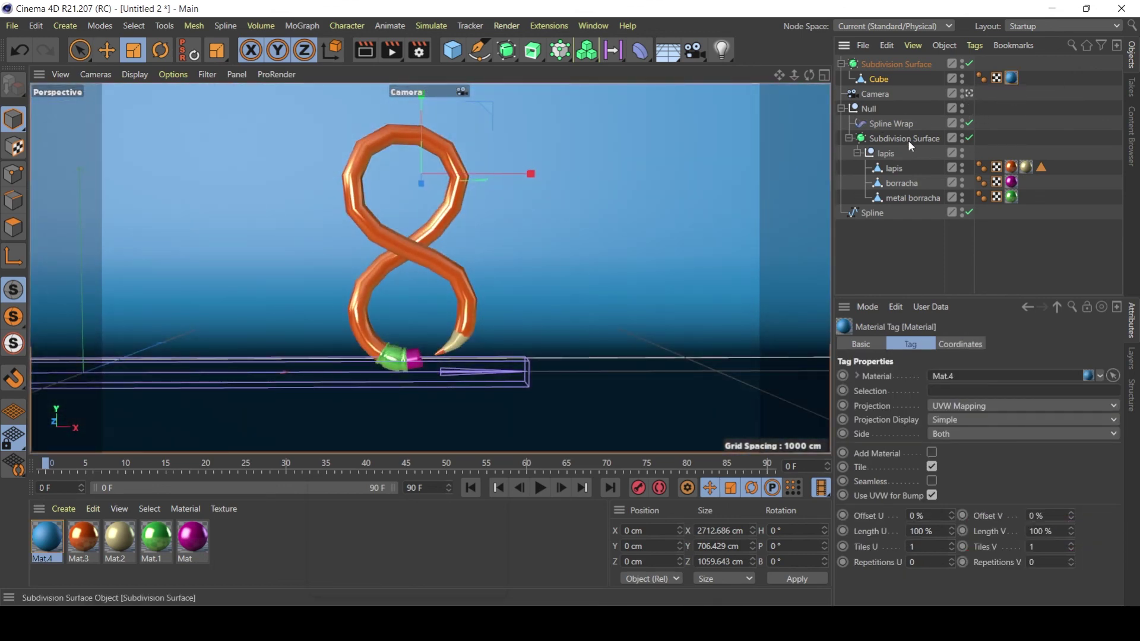
Step: Set the editor subdivision level of the pencil's Subdivision Surface to 5
click(903, 138)
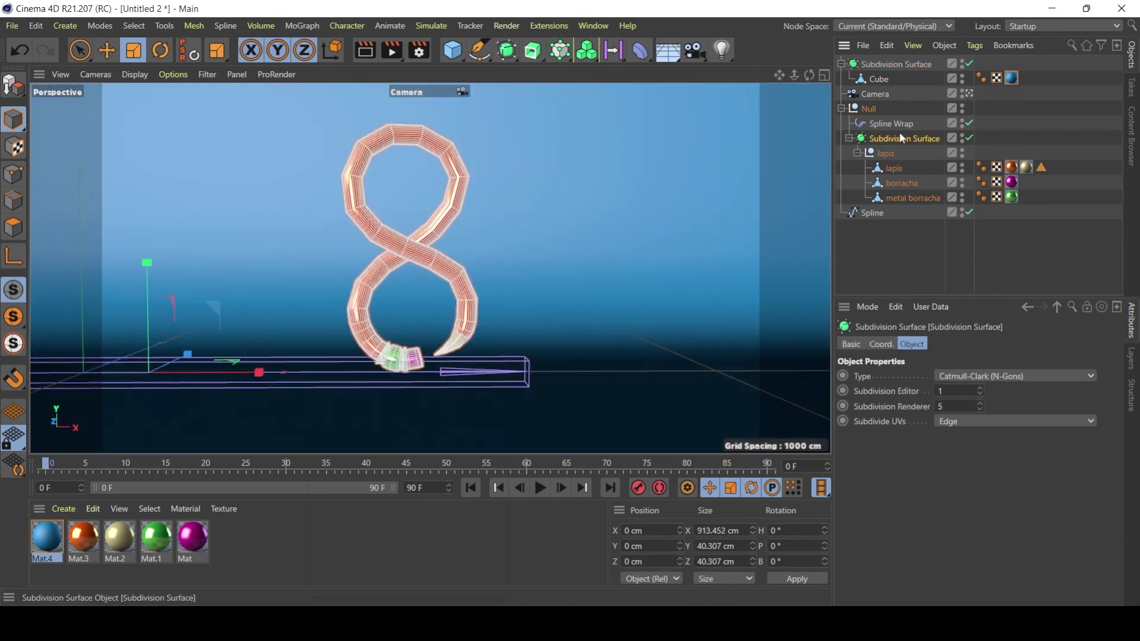
click(980, 389)
click(981, 389)
click(981, 389)
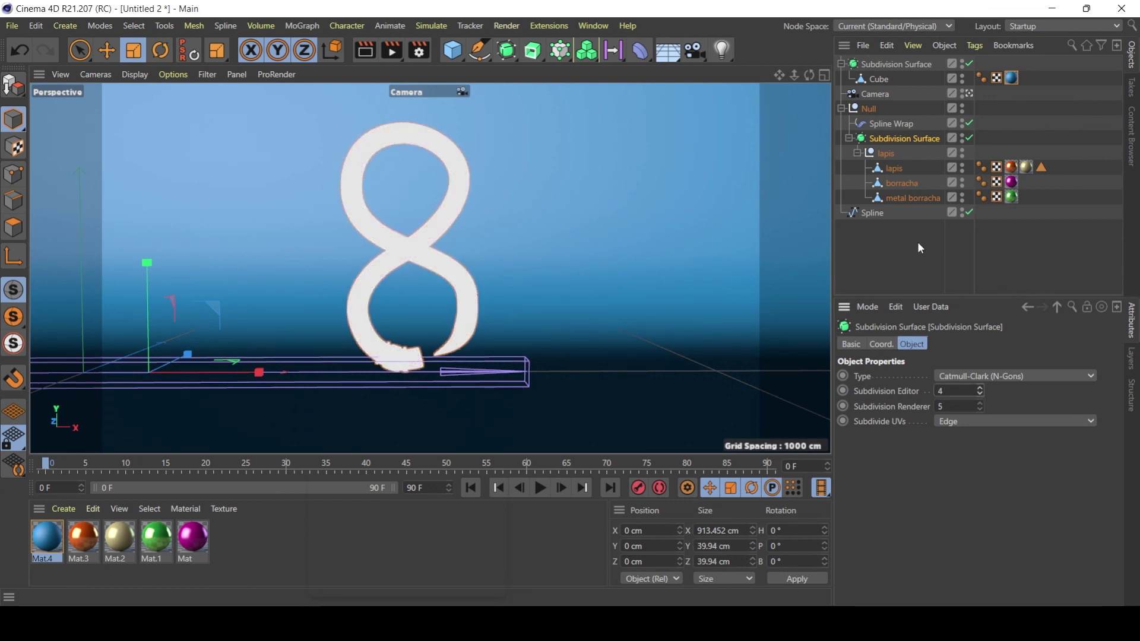
click(894, 124)
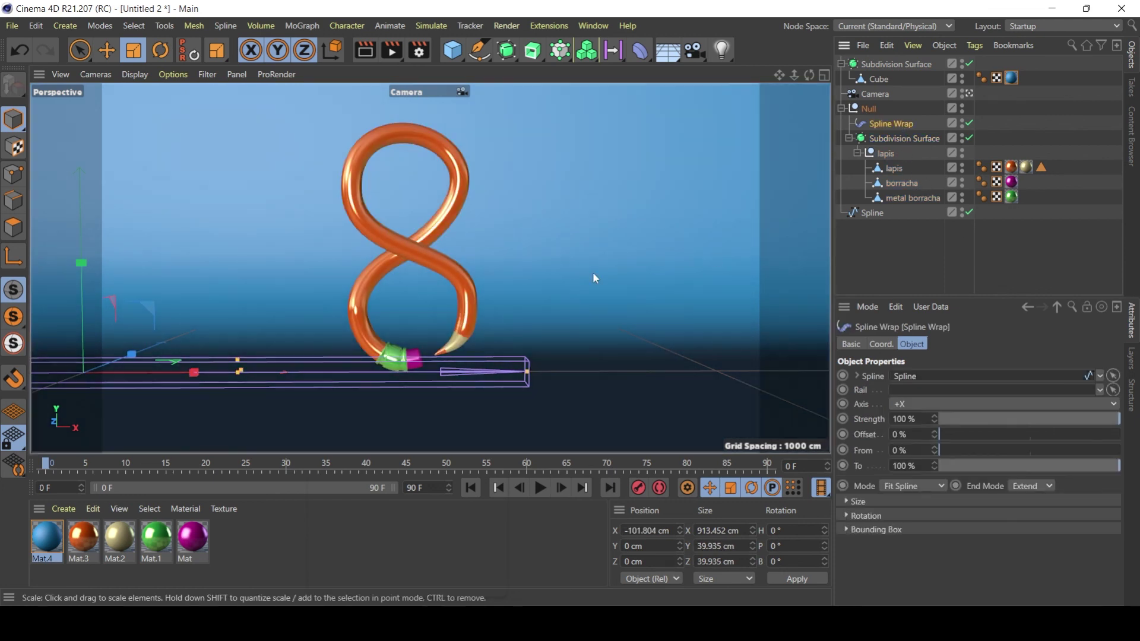
Step: Examine the smoothed figure-eight pencil against the blue backdrop through the camera, with nothing selected
alt+drag(593, 274, 579, 287)
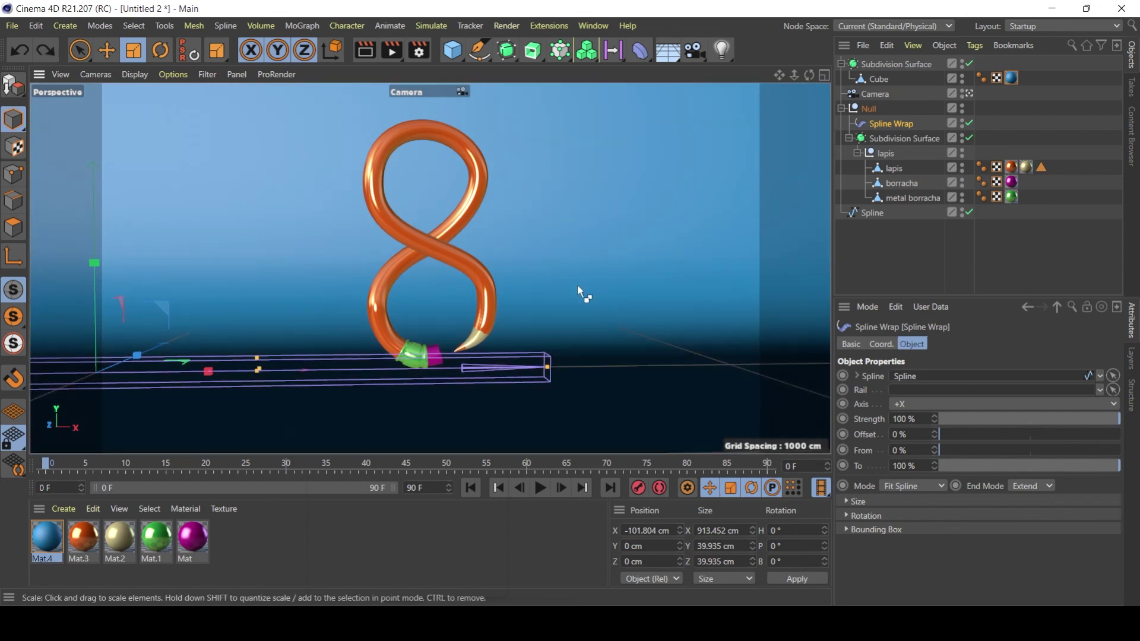
key(ctrl+z)
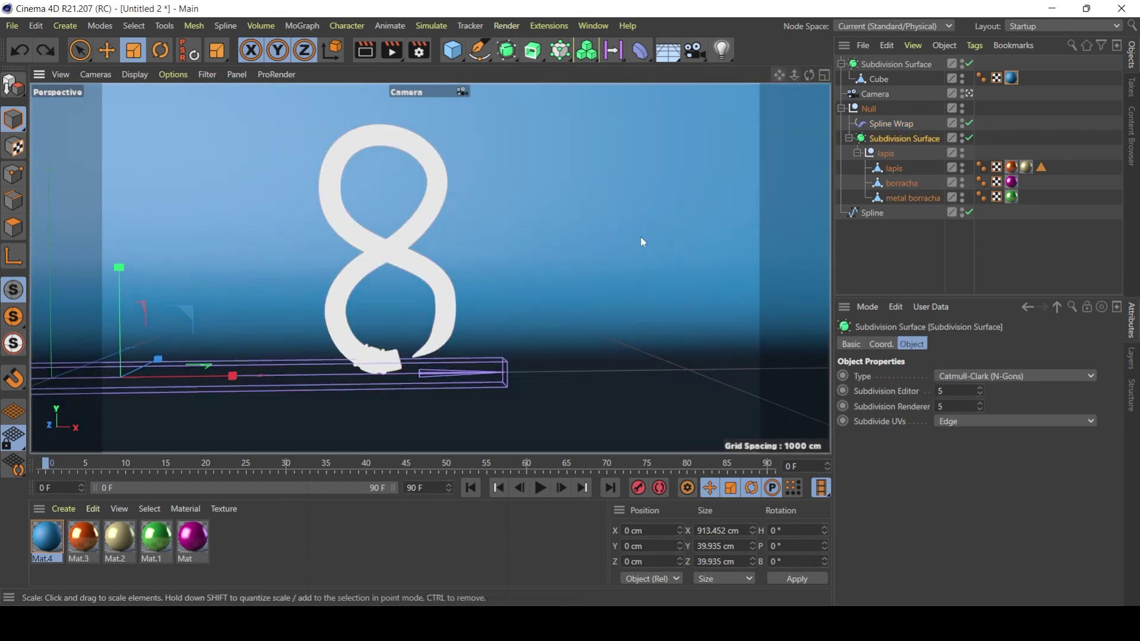
click(875, 250)
alt+drag(387, 261, 383, 259)
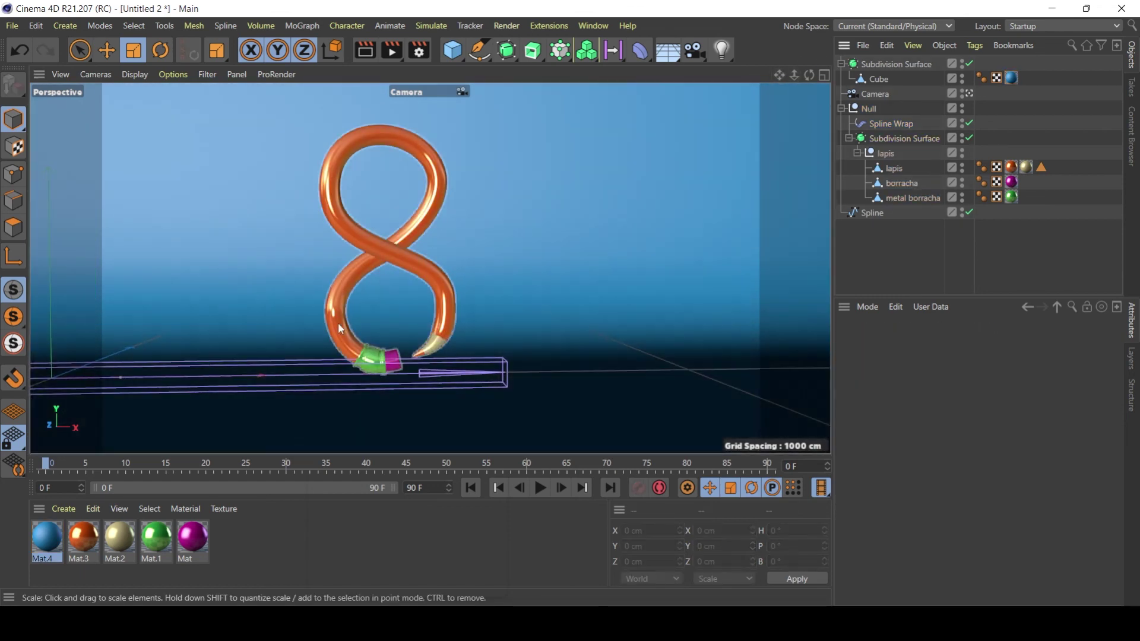
click(338, 322)
click(868, 241)
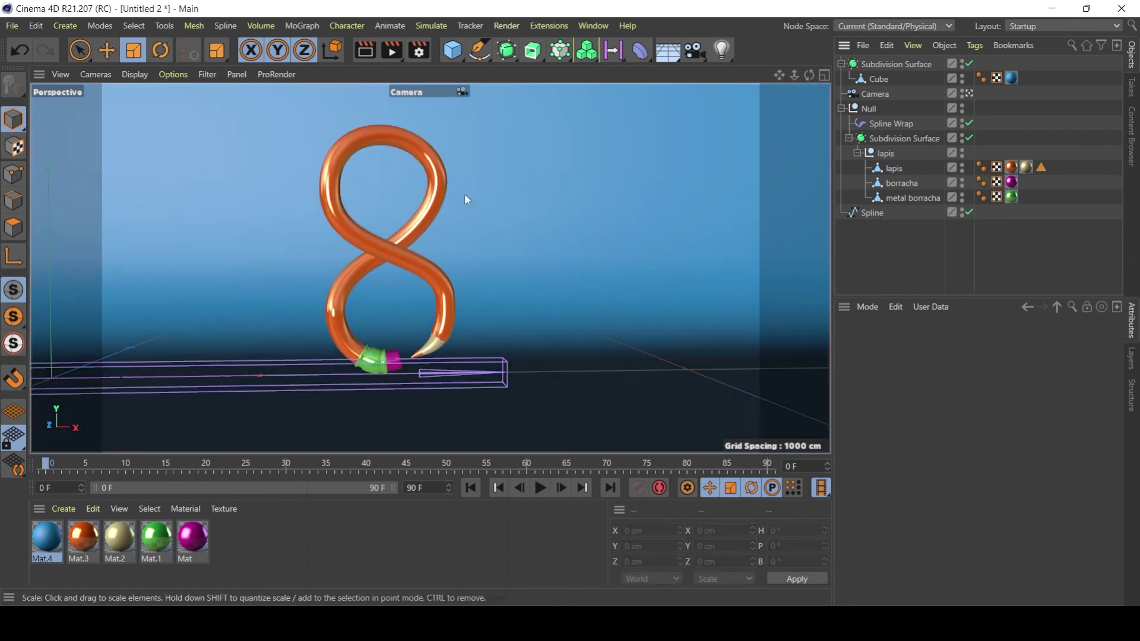
alt+middle_drag(343, 226, 365, 229)
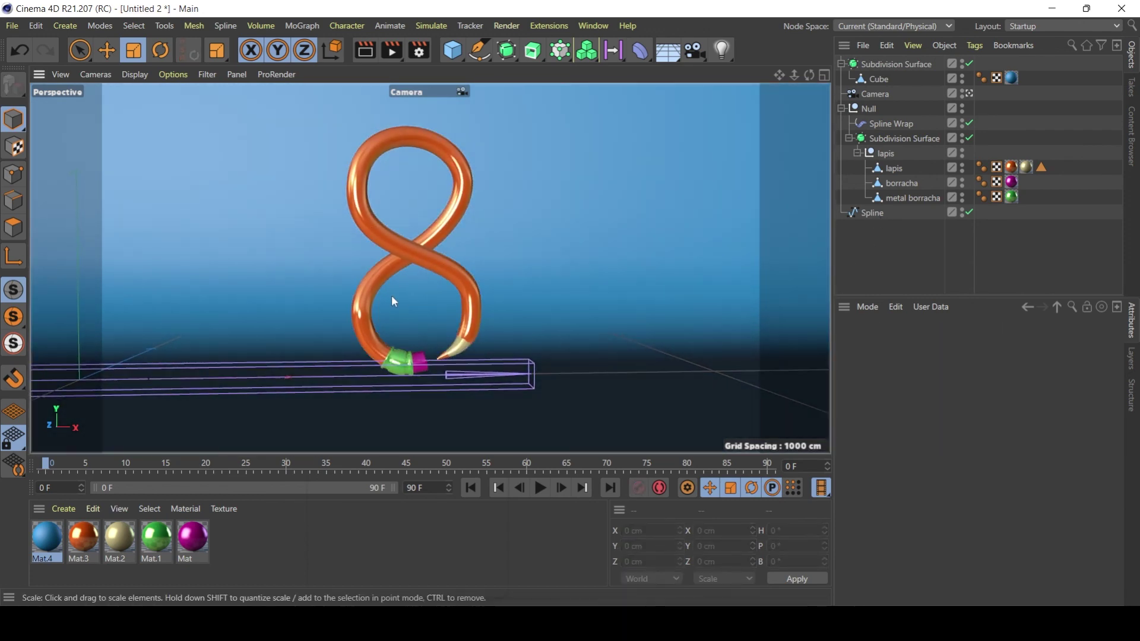
click(359, 291)
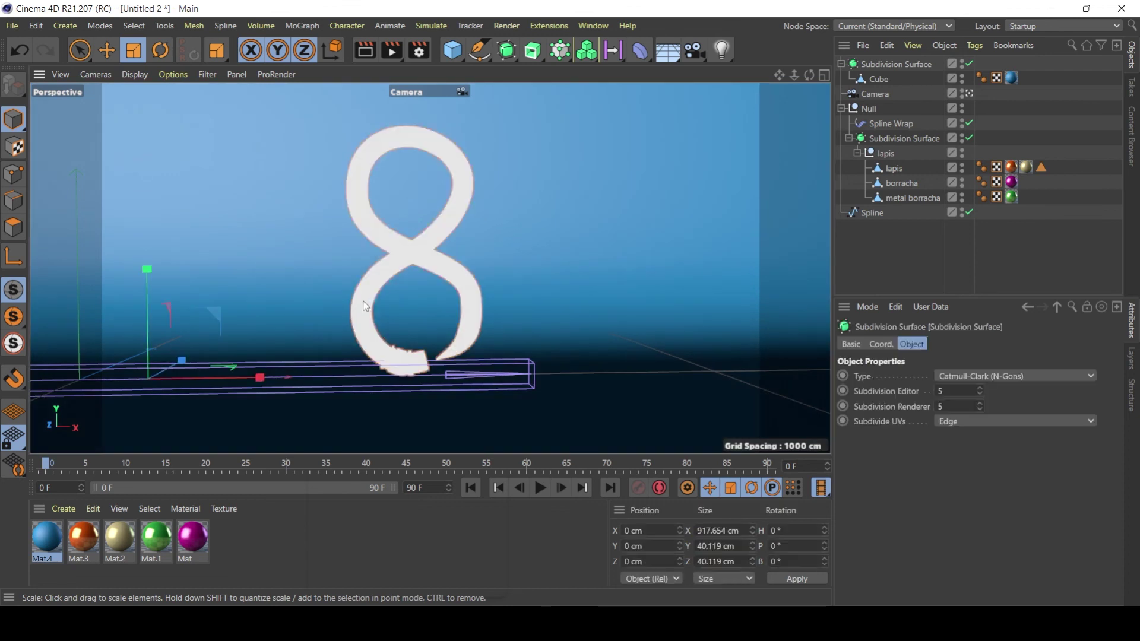
click(538, 274)
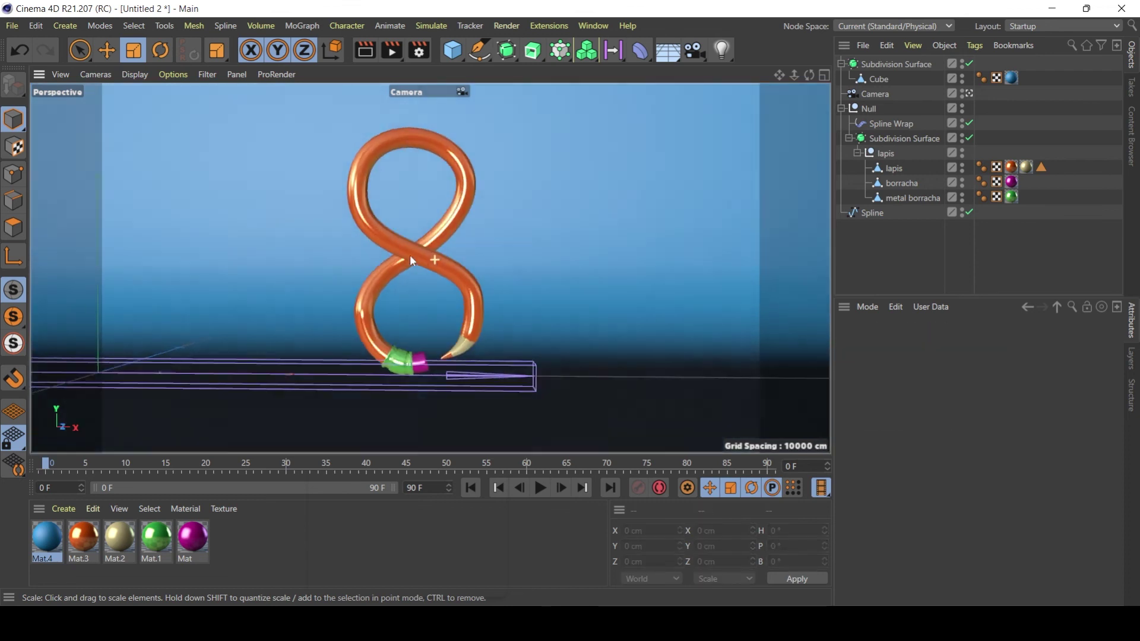
mouse_move(425, 253)
alt+mouse_down()
mouse_move(443, 262)
mouse_move(430, 272)
alt+mouse_up()
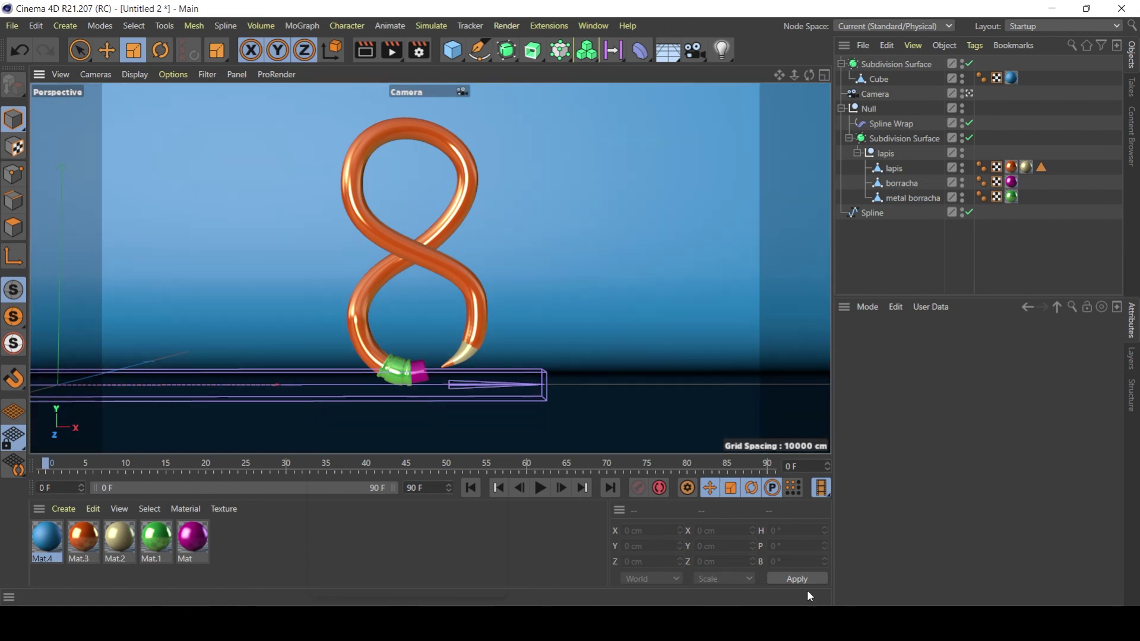
Step: Switch to Photos to view the reference image AULAS_FINAL.png, and return to the Cinema 4D scene
click(645, 530)
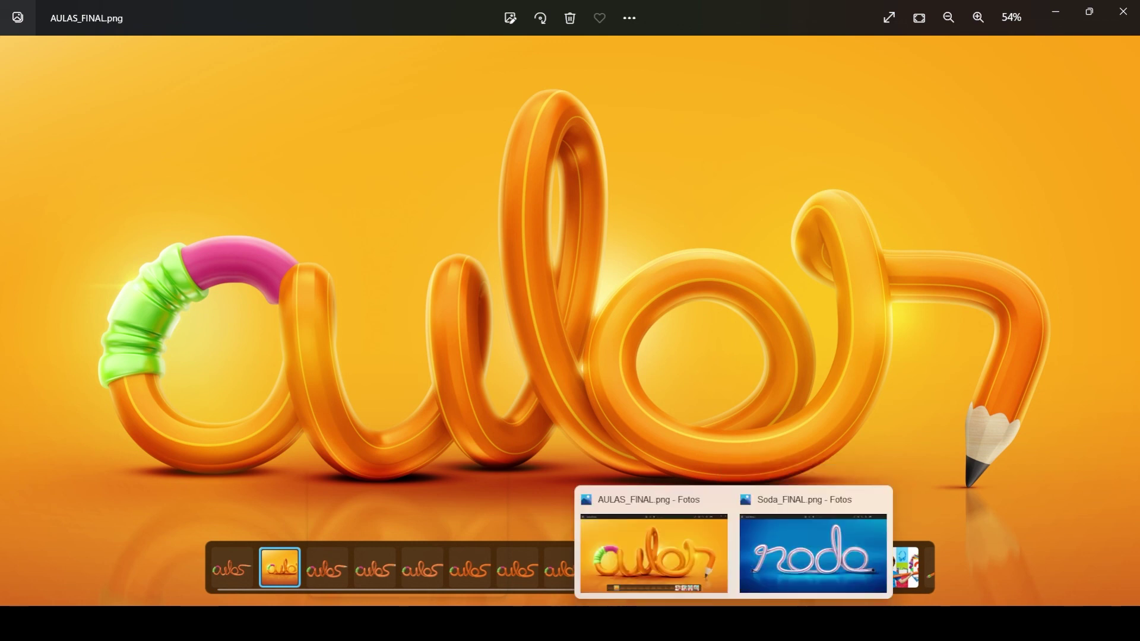
click(799, 623)
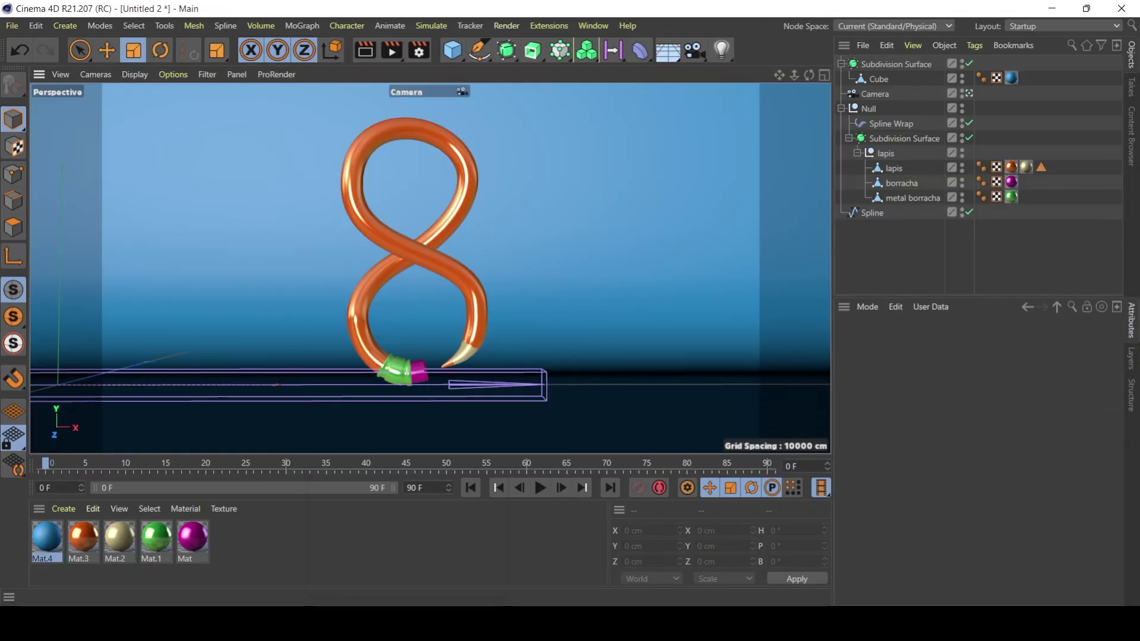
click(799, 624)
click(800, 624)
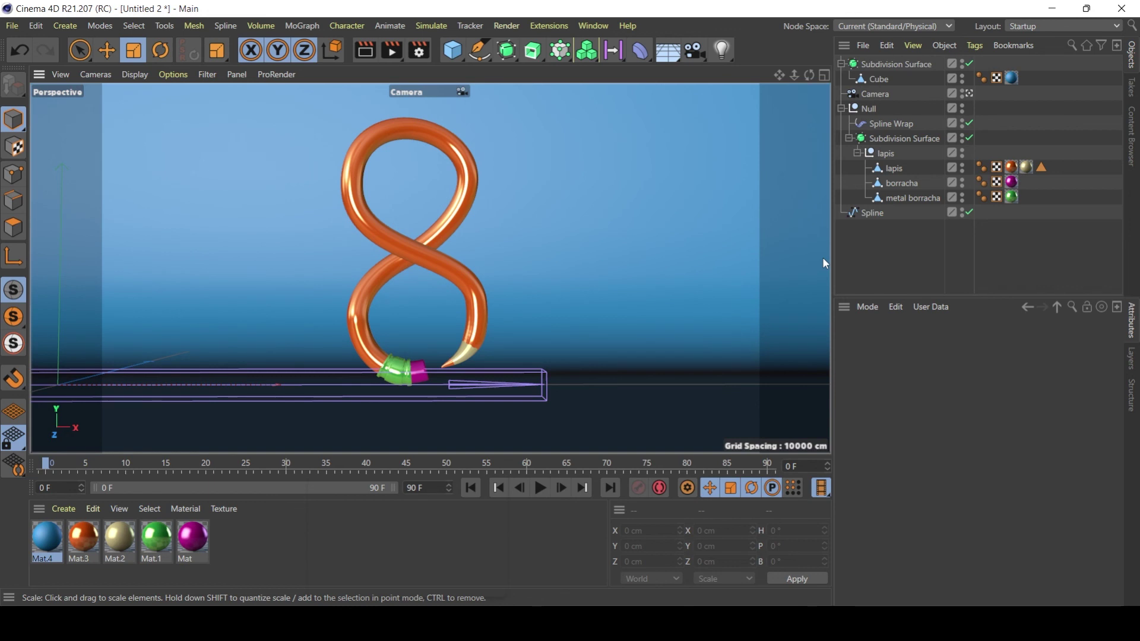
Step: Select the pencil's Subdivision Surface and set the camera viewport's display mode to Gouraud Shading (Lines)
click(903, 123)
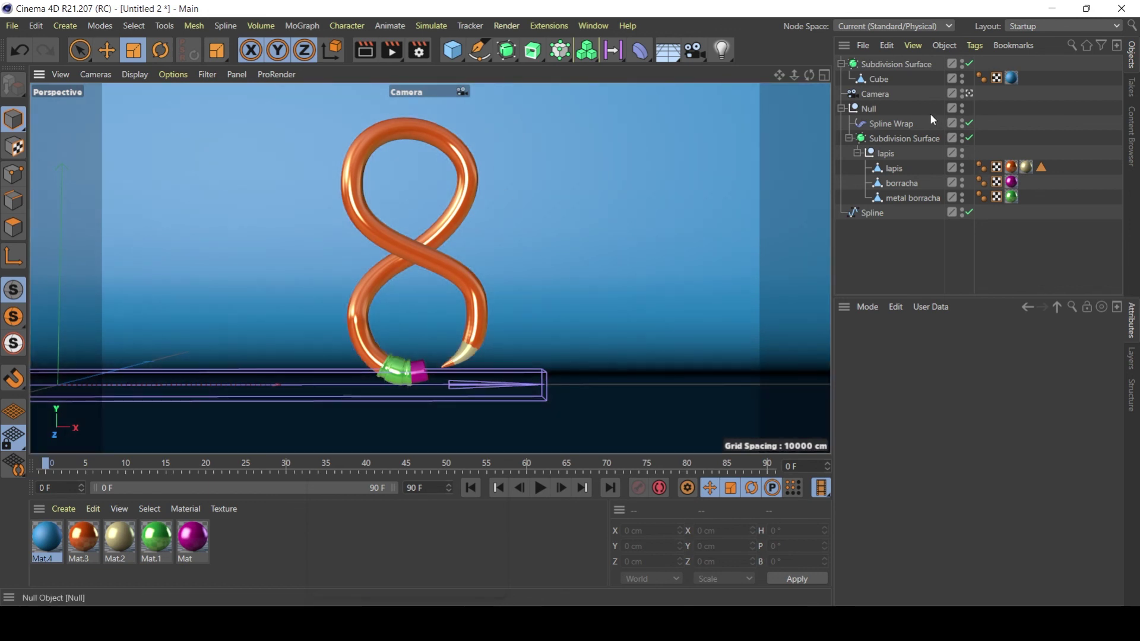
click(902, 139)
click(899, 167)
click(904, 138)
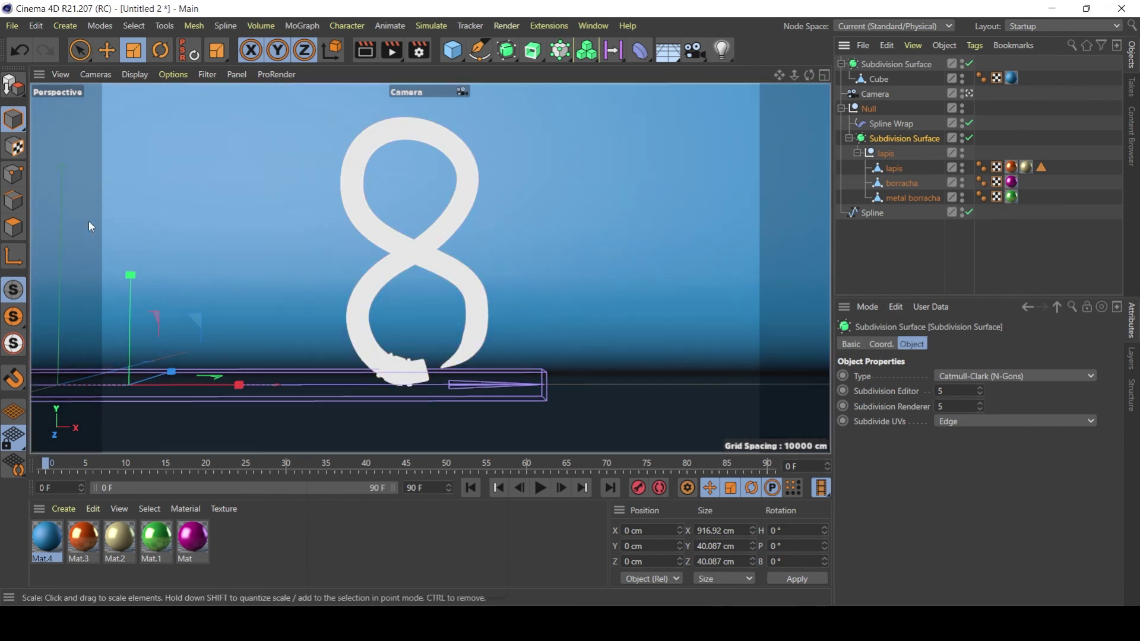
click(903, 123)
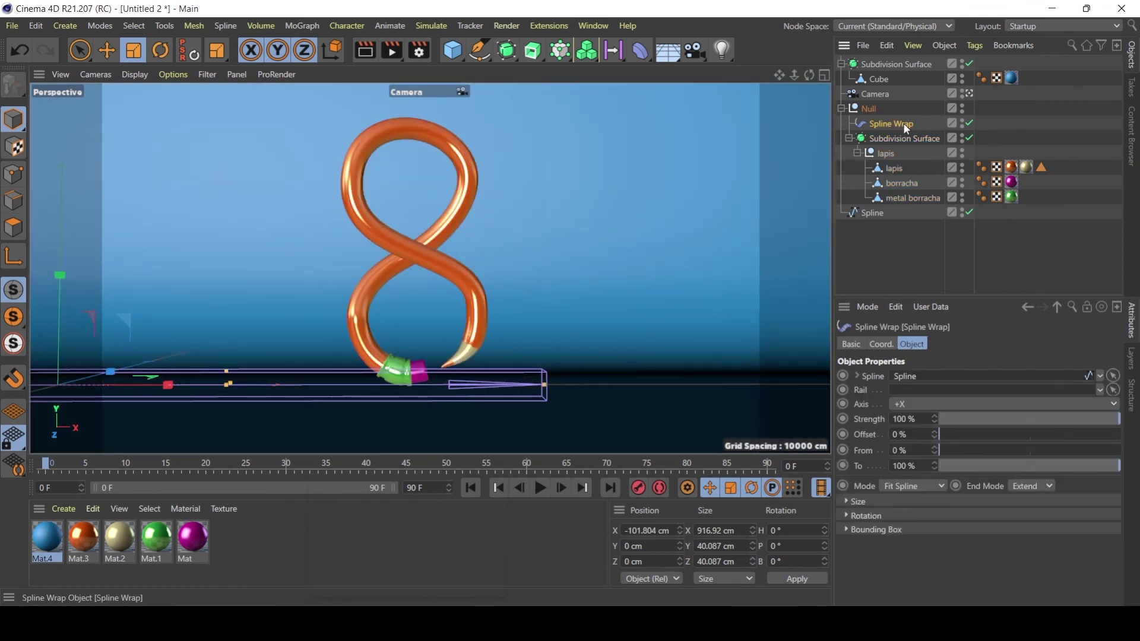
click(895, 138)
click(135, 74)
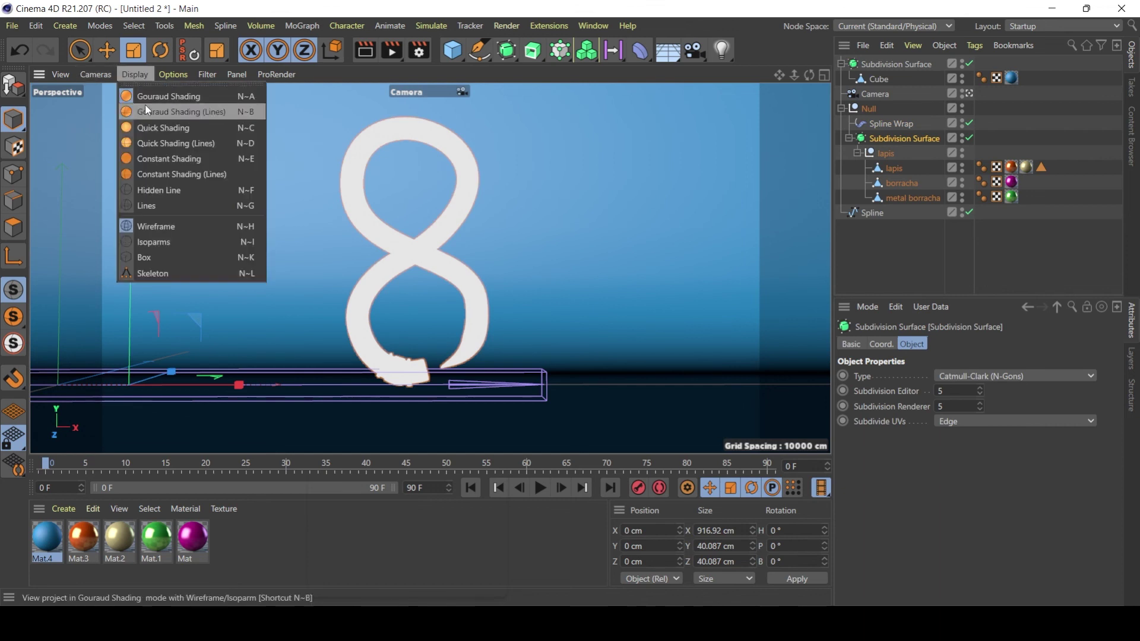
click(145, 106)
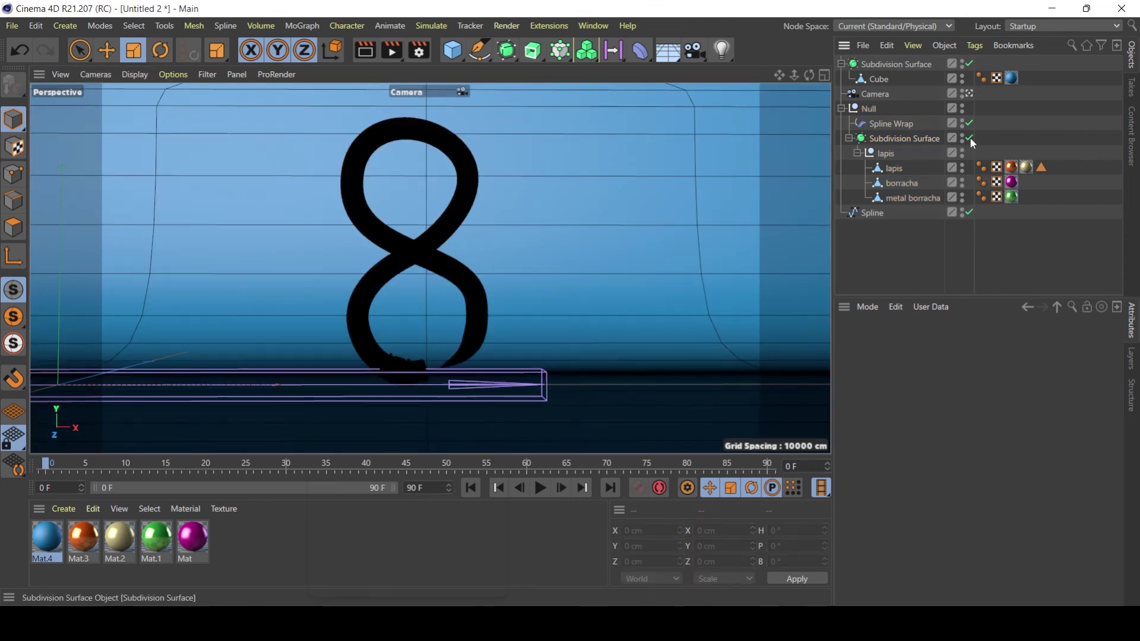
Step: Set the editor subdivision level of the pencil's Subdivision Surface to 1 and deselect everything
drag(981, 394, 981, 396)
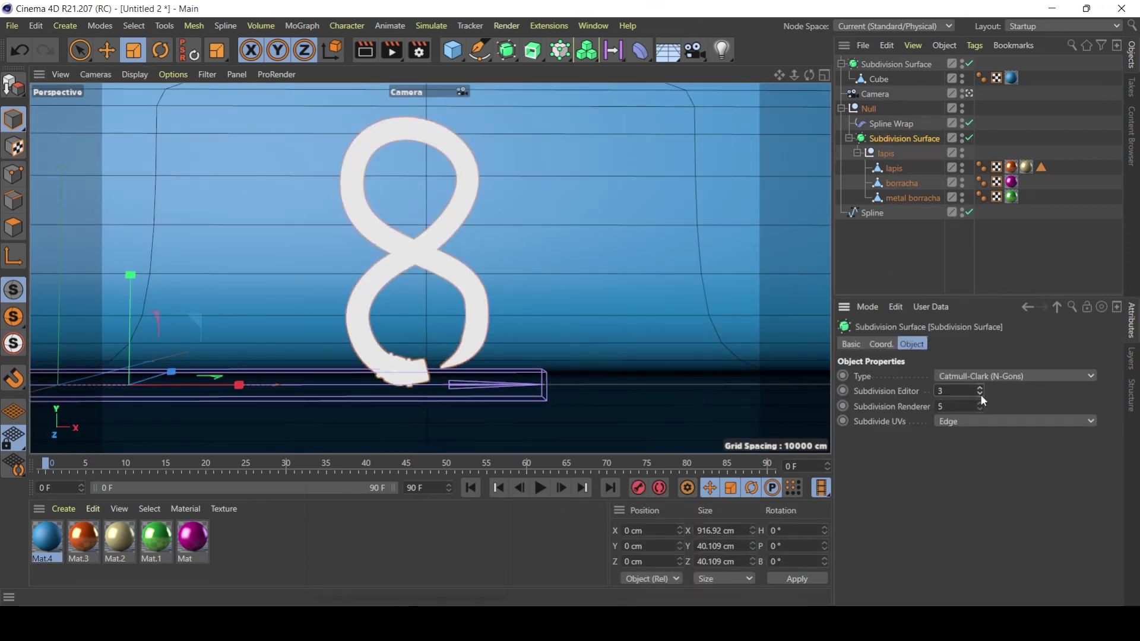
click(981, 388)
click(981, 395)
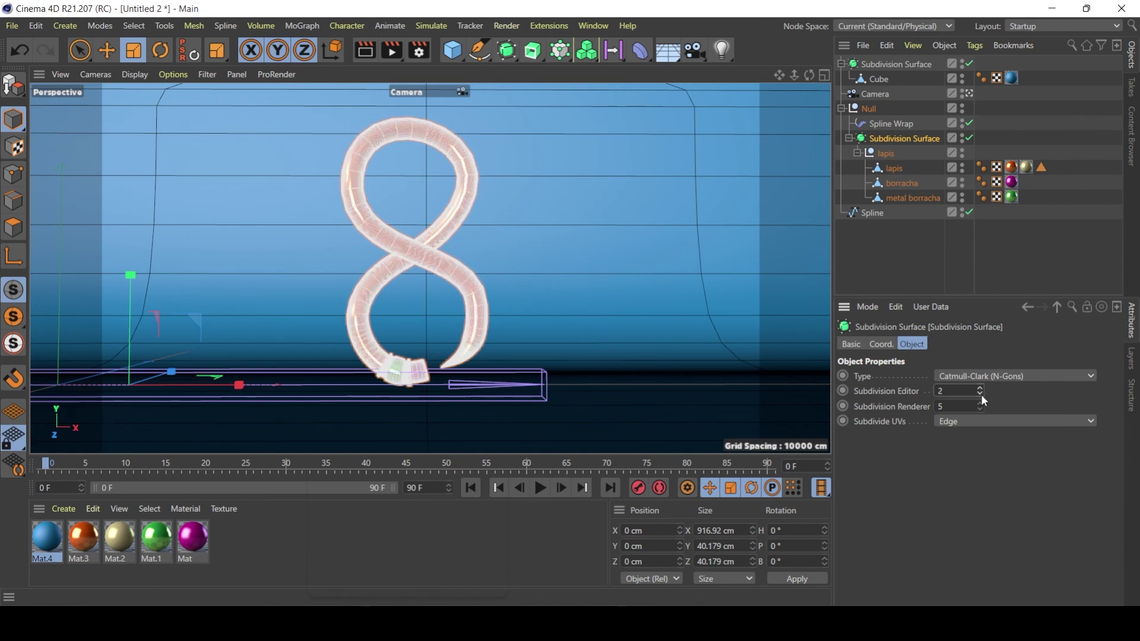
click(981, 395)
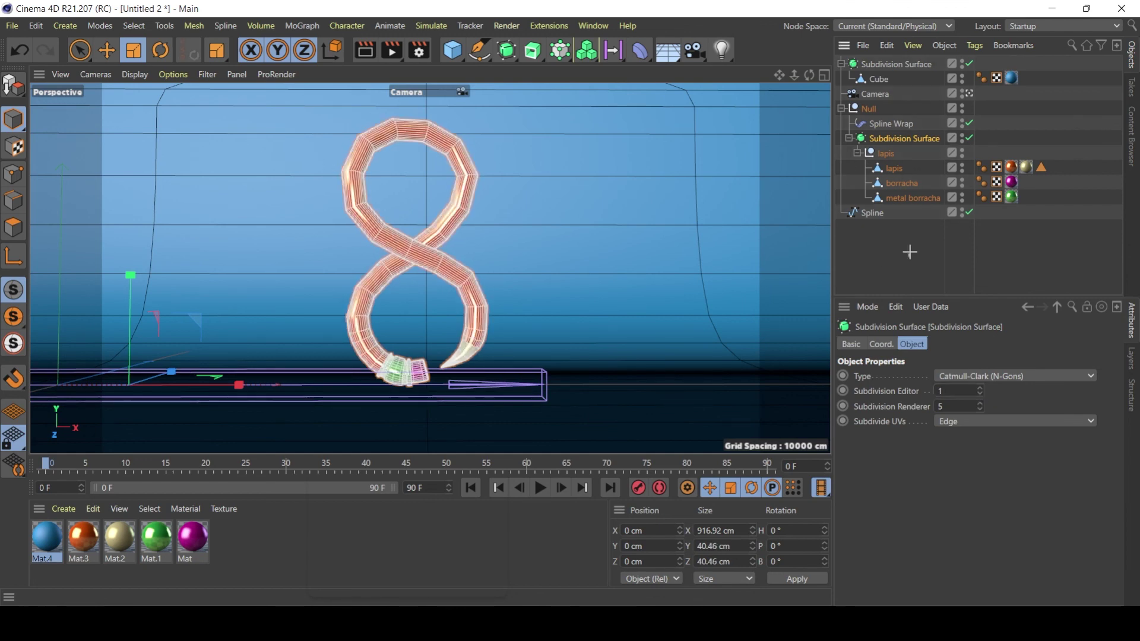
click(909, 249)
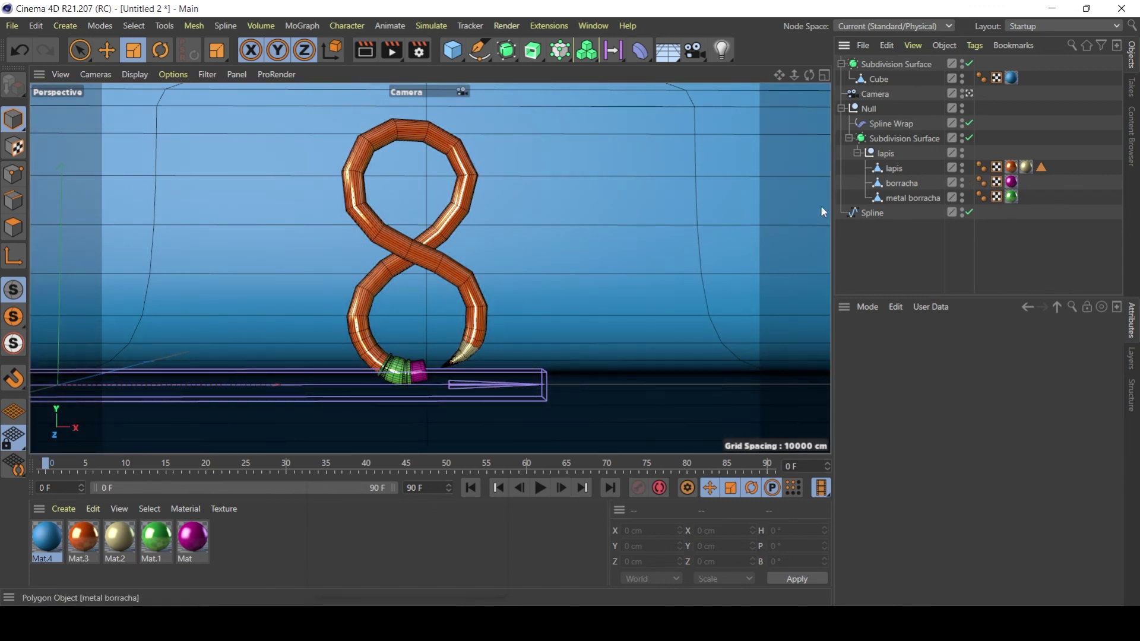
Step: Try out the Spline Wrap's To value on the pencil and return it to 100%
click(894, 123)
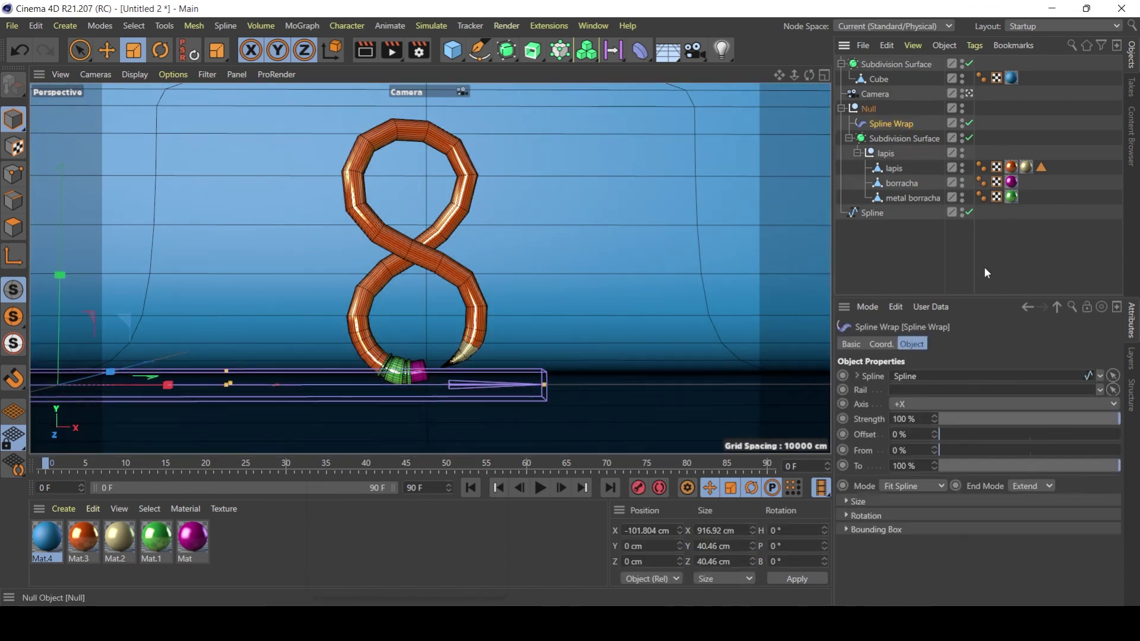
mouse_move(961, 473)
mouse_down()
mouse_move(936, 469)
mouse_move(1081, 469)
mouse_move(917, 470)
mouse_move(1120, 469)
mouse_up()
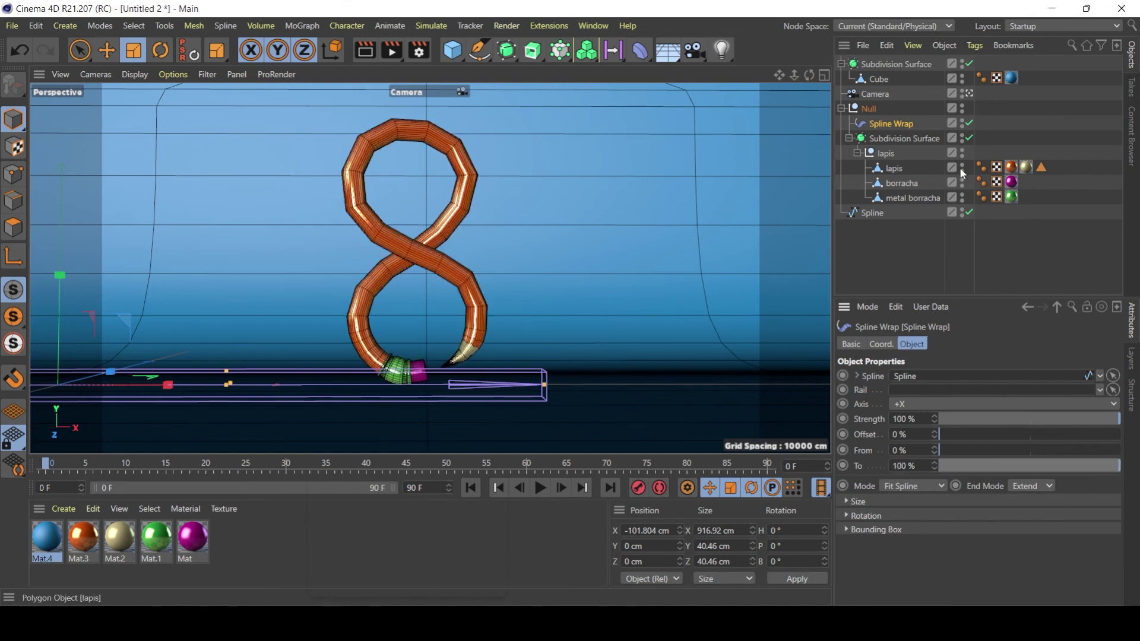
Step: Try moving the metal borracha object with the Move tool, and undo the move
click(899, 198)
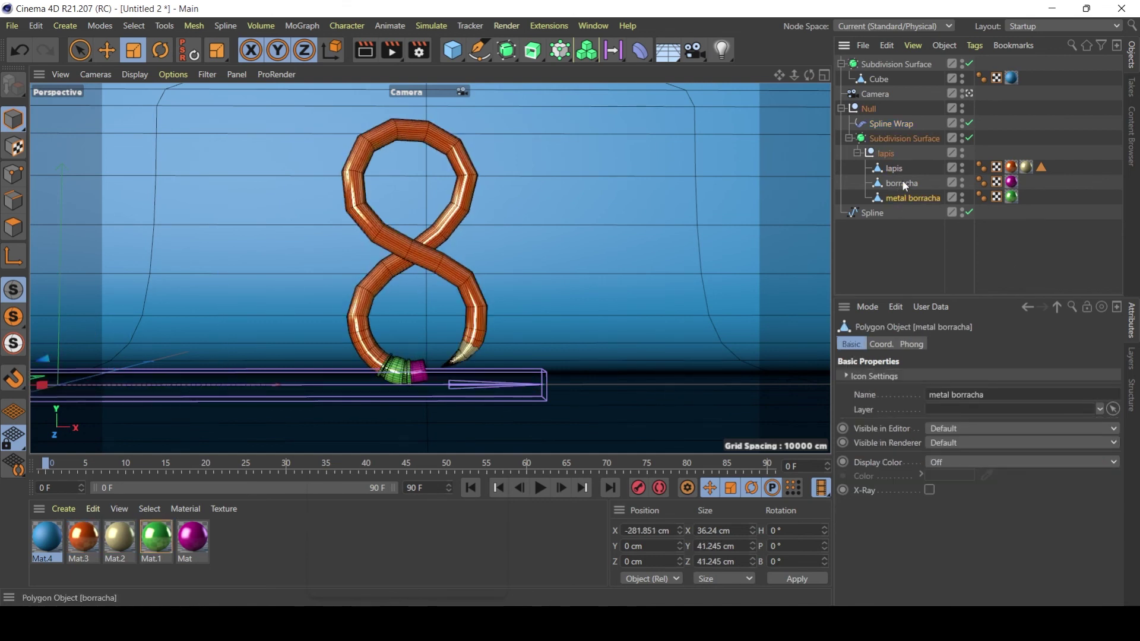
click(902, 180)
click(899, 165)
click(907, 196)
click(107, 50)
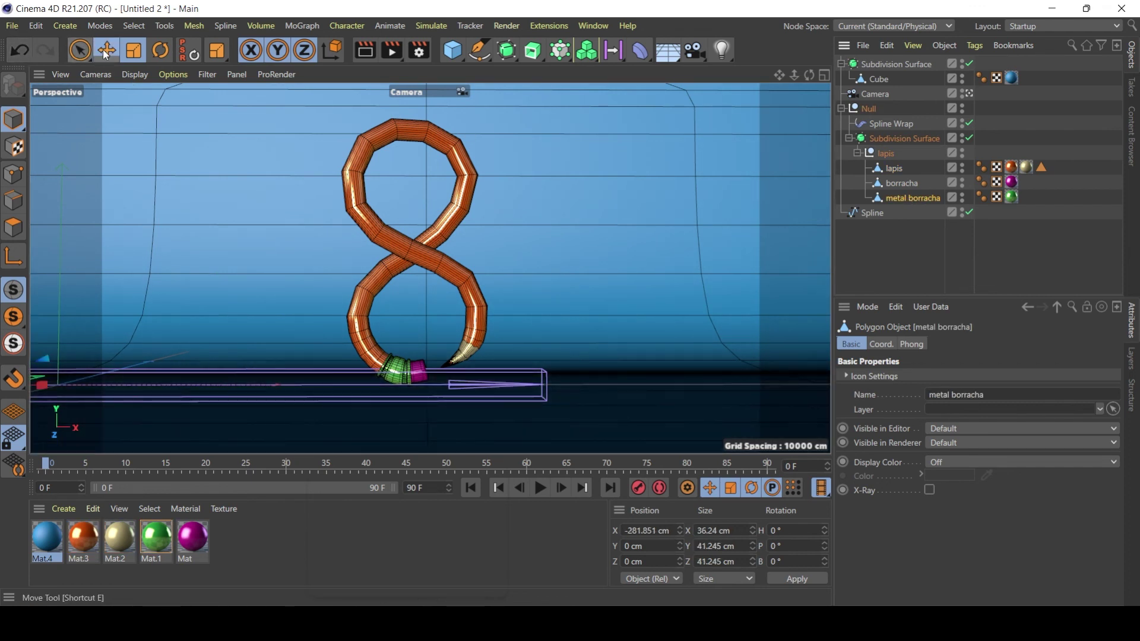
drag(50, 389, 583, 299)
key(ctrl+z)
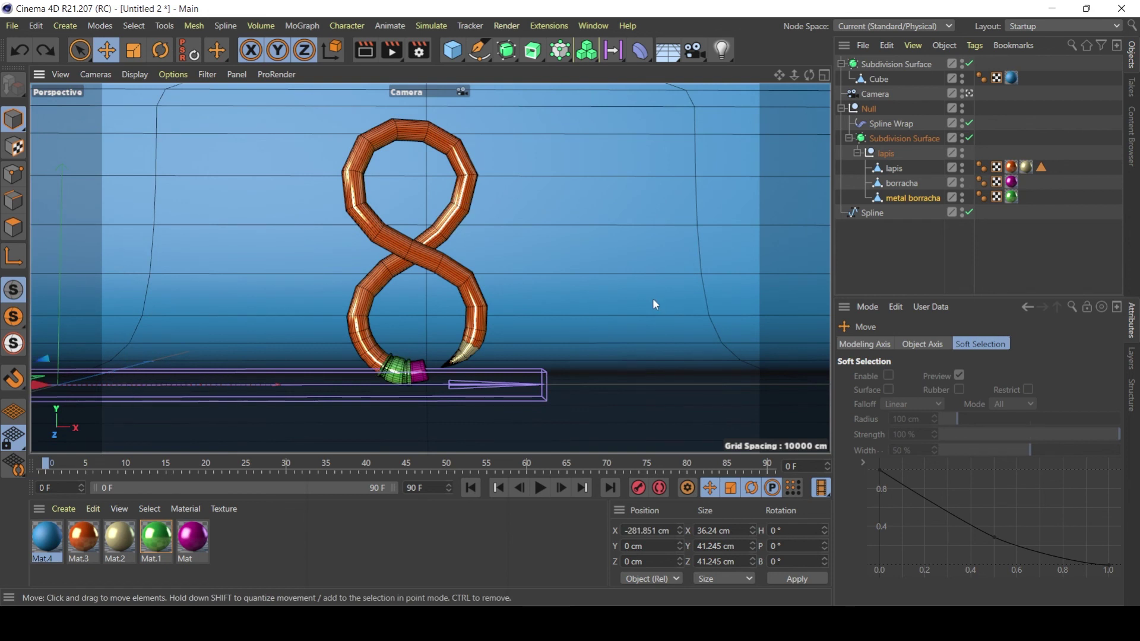